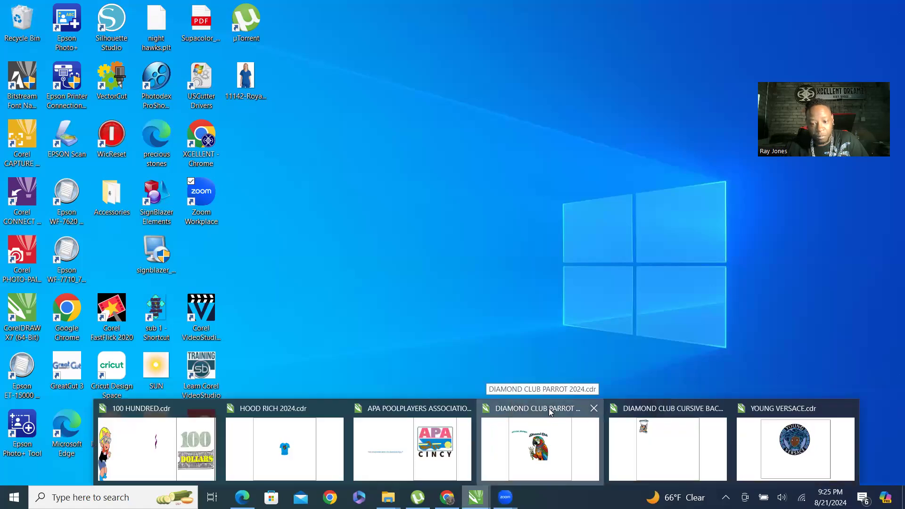
Bring up the DIAMOND CLUB PARROT 2024 document and zoom around the parrot design.
left_click(540, 409)
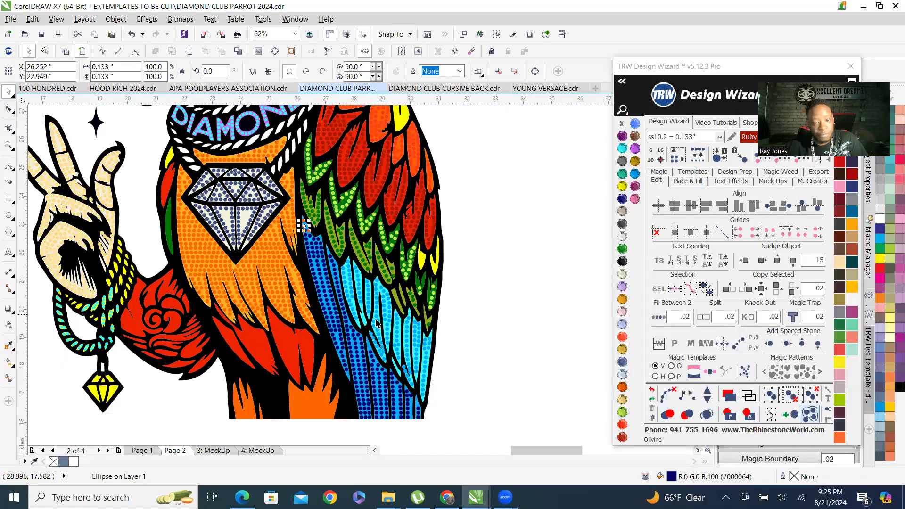
key("Escape")
scroll(411, 293, "down", 2)
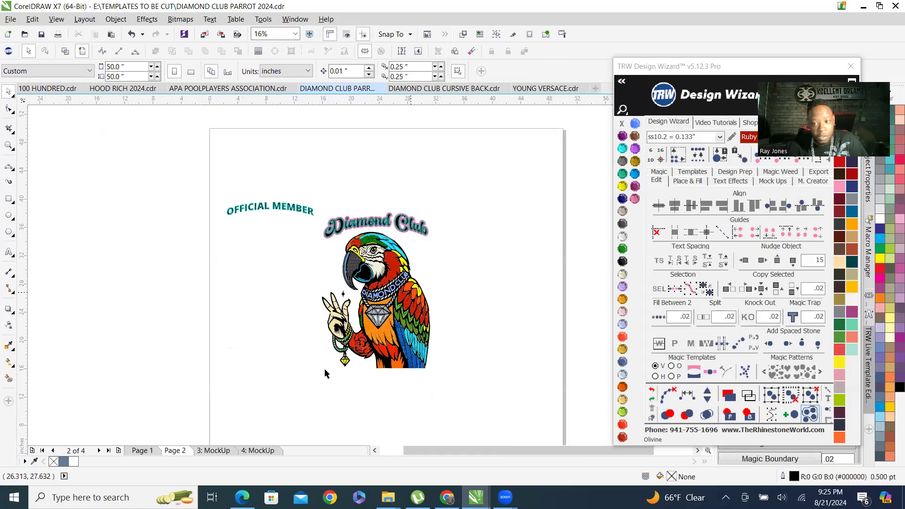
scroll(410, 292, "up", 1)
scroll(460, 309, "up", 1)
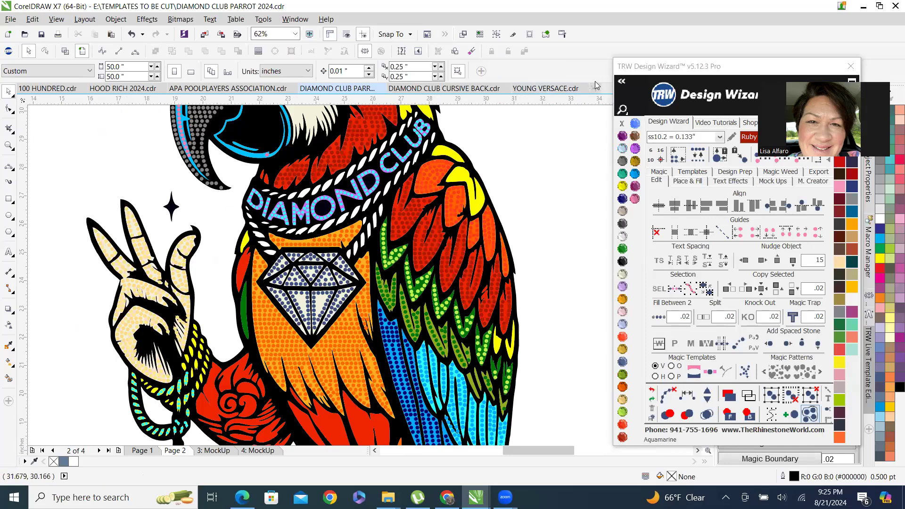
Create a new blank document.
key("ctrl+n")
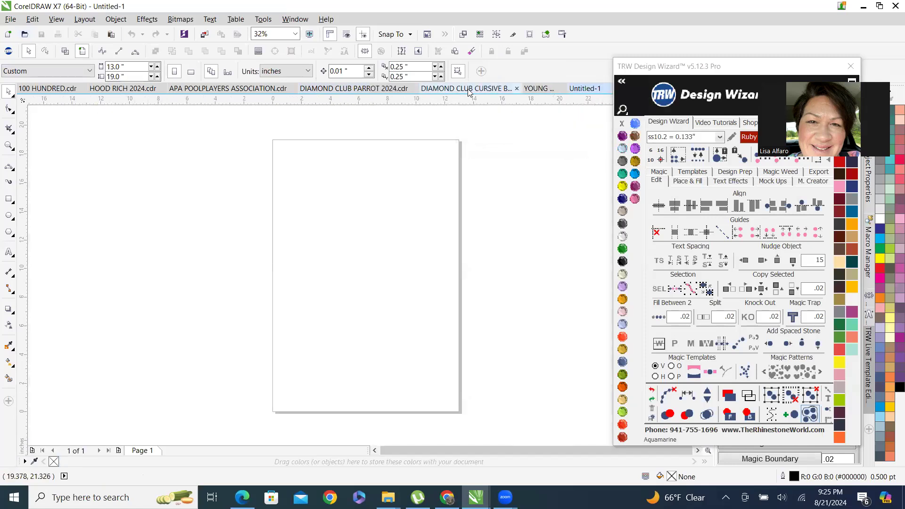
Switch to the DIAMOND CLUB PARROT 2024 document and save it.
left_click(469, 92)
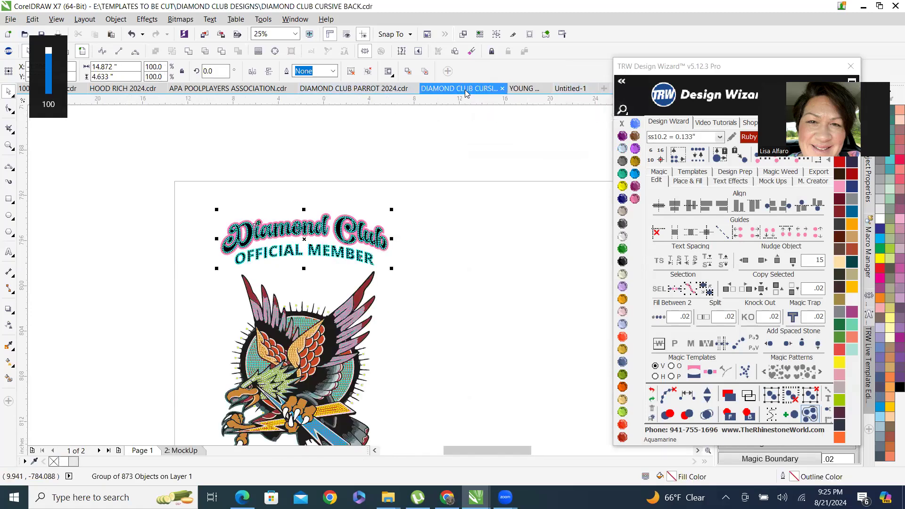
left_click(363, 89)
left_click(41, 35)
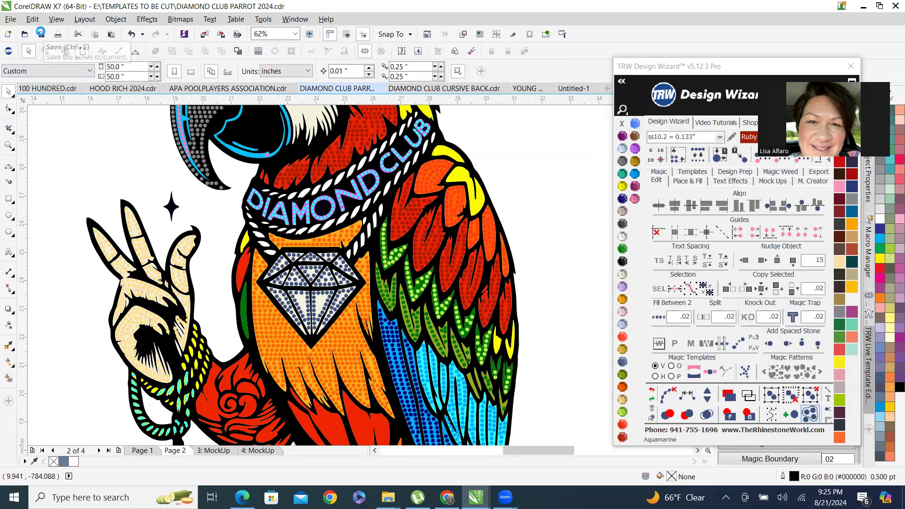
Save the HOOD RICH 2024 document and return to the new untitled document.
left_click(267, 89)
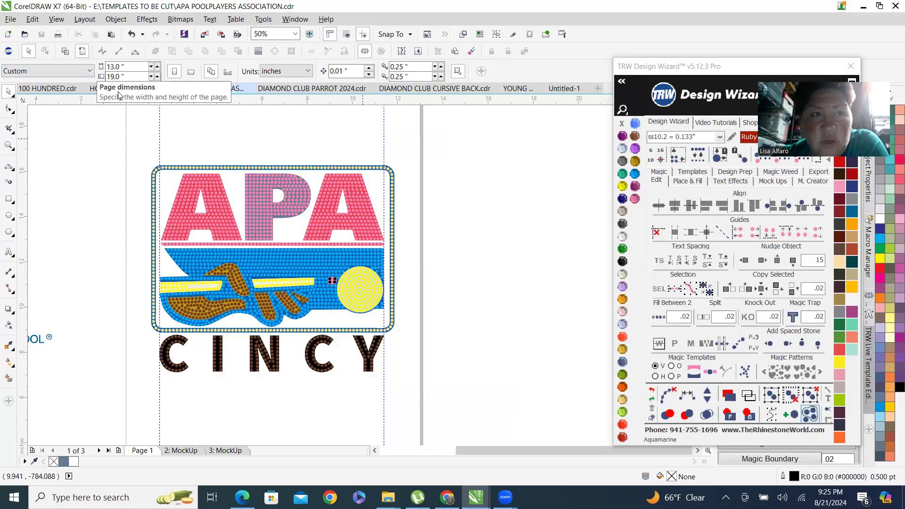
left_click(137, 93)
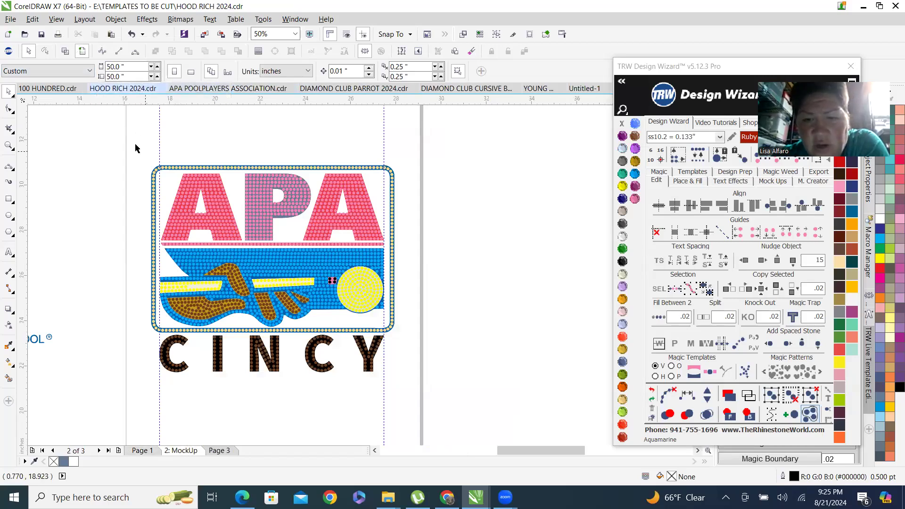
left_click(42, 34)
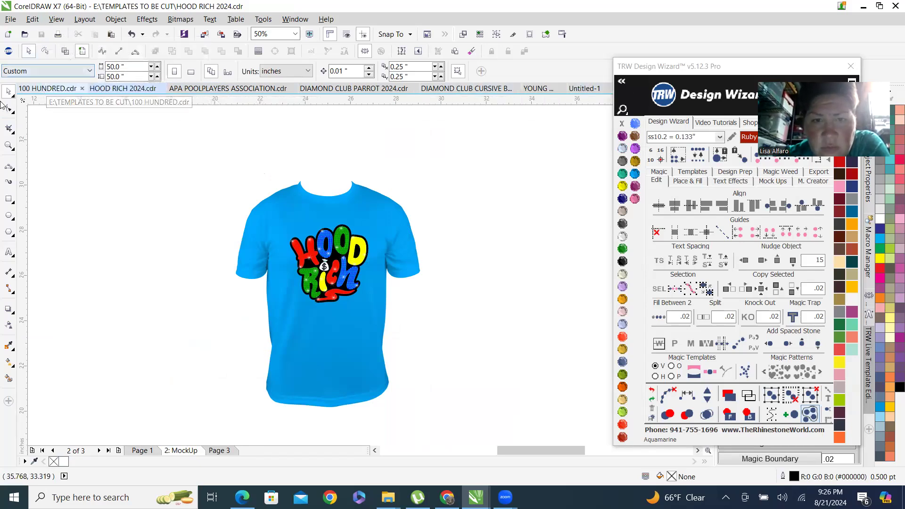
left_click(44, 88)
left_click(578, 89)
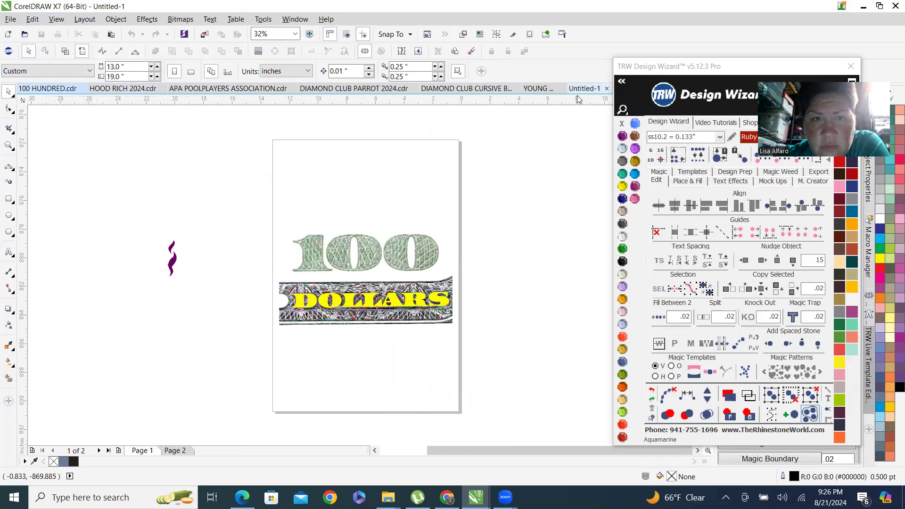
Switch to the browser and review the Google image results for Deforest high school logo svg.
left_click(448, 497)
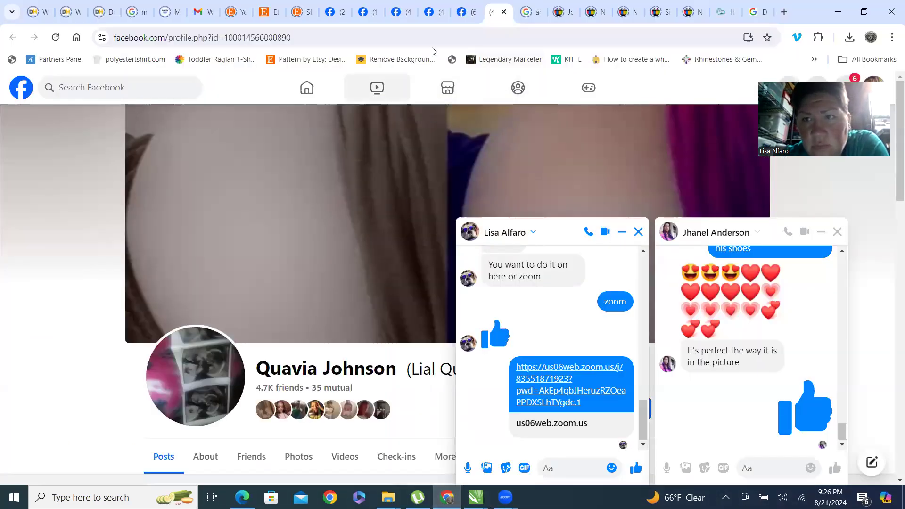
left_click(755, 14)
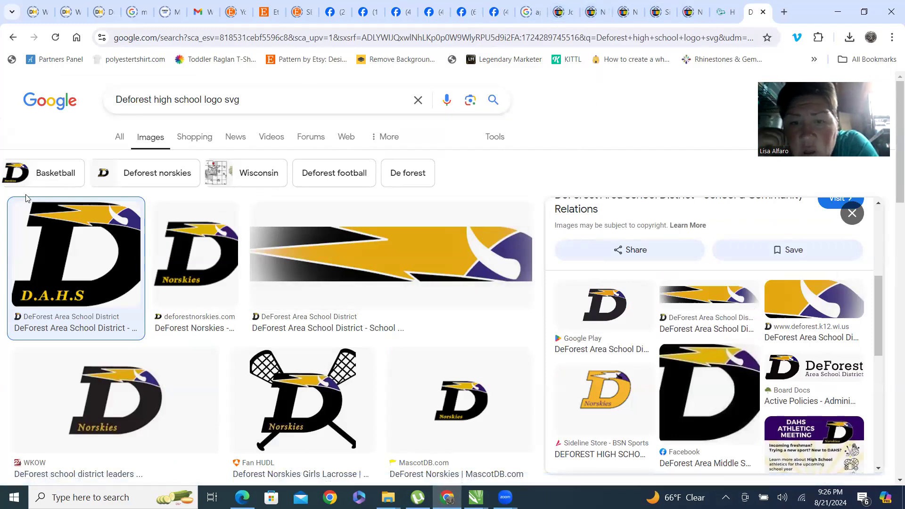
scroll(730, 303, "up", 5)
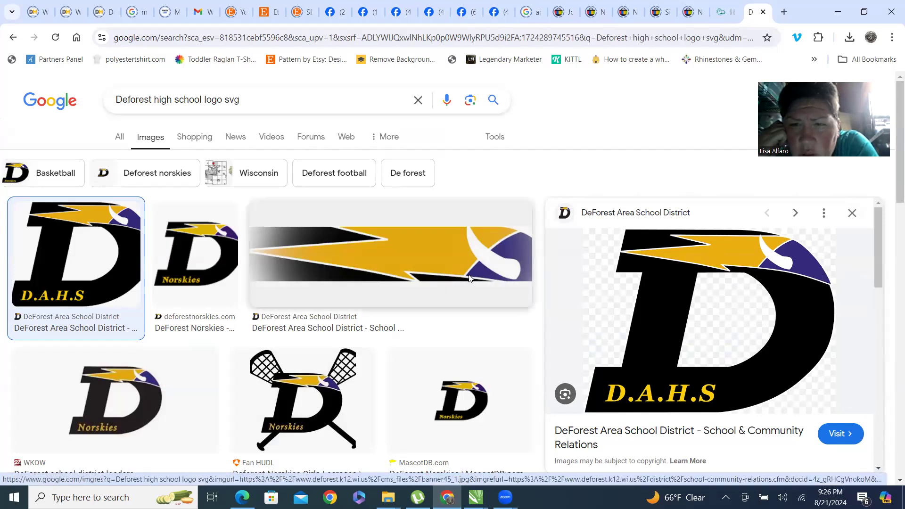
scroll(687, 279, "down", 3)
scroll(633, 312, "down", 10)
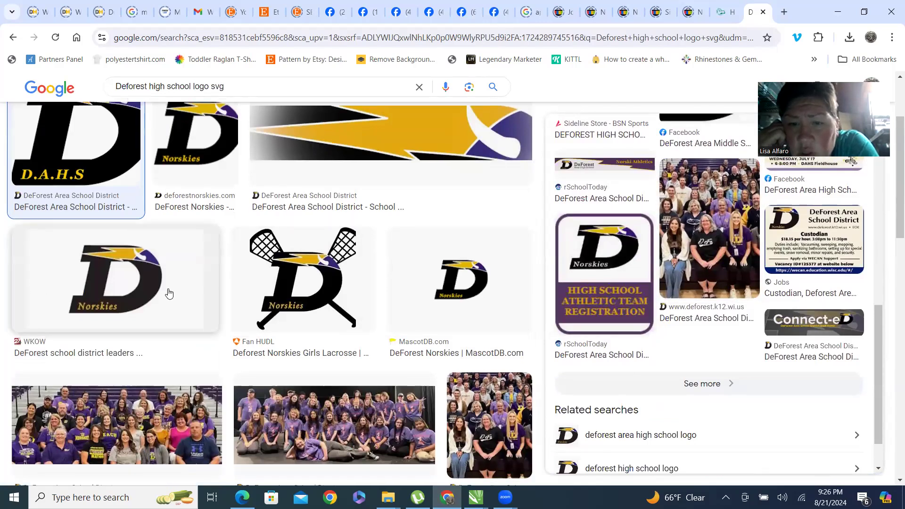
scroll(208, 268, "down", 5)
scroll(279, 296, "up", 8)
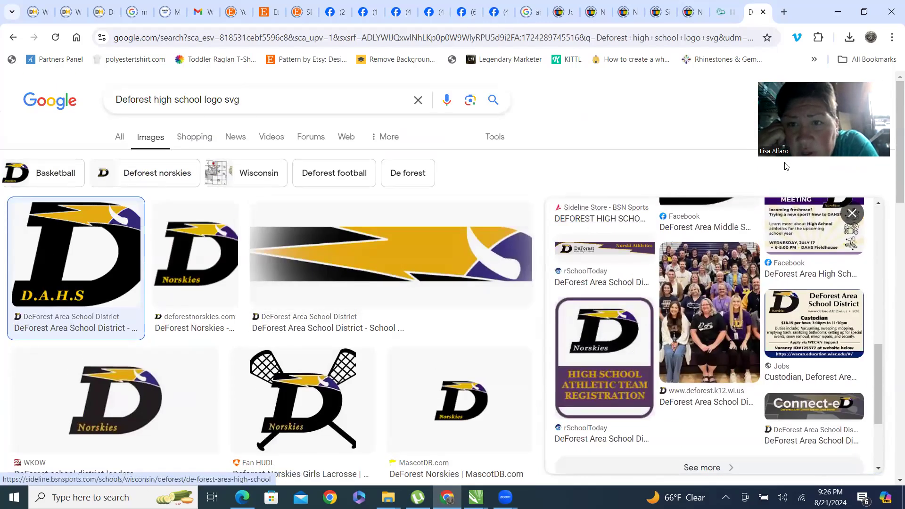
Drag the downloaded DeForest logo image from the download history into the new document.
left_click(865, 11)
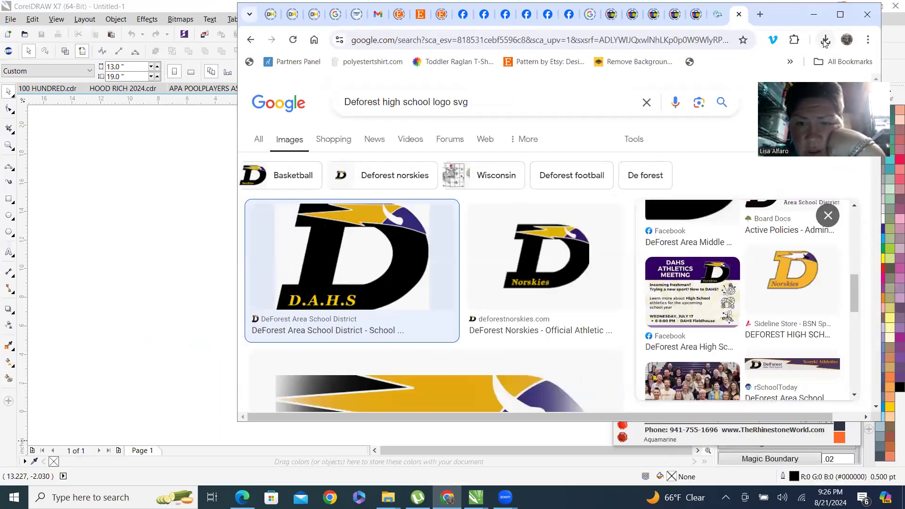
left_click(826, 40)
left_click_drag(706, 93, 146, 239)
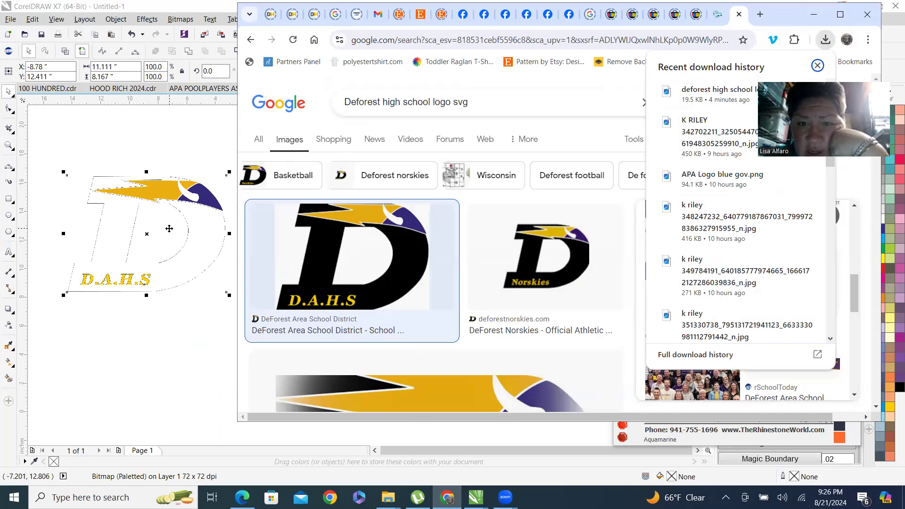
Move the imported D.A.H.S logo bitmap onto the page.
scroll(135, 157, "up", 3)
scroll(157, 333, "down", 3)
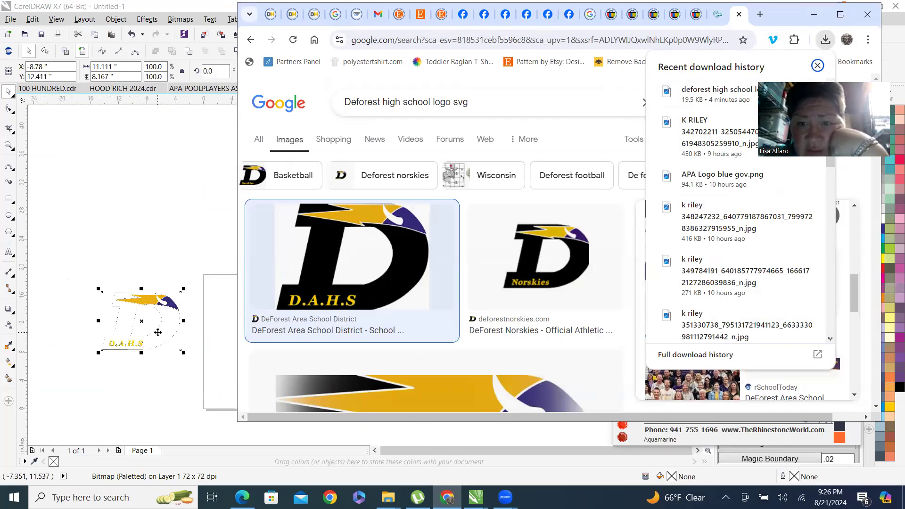
left_click(159, 253)
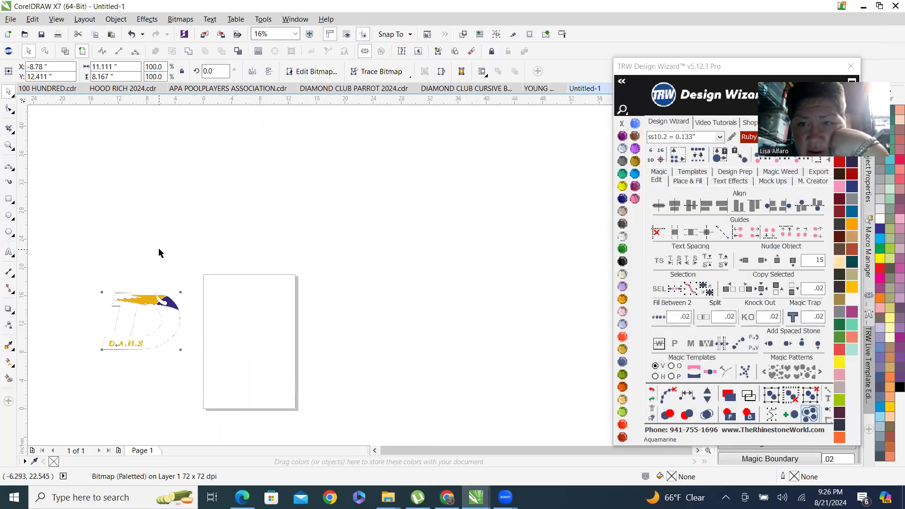
scroll(154, 325, "up", 4)
scroll(260, 227, "up", 2)
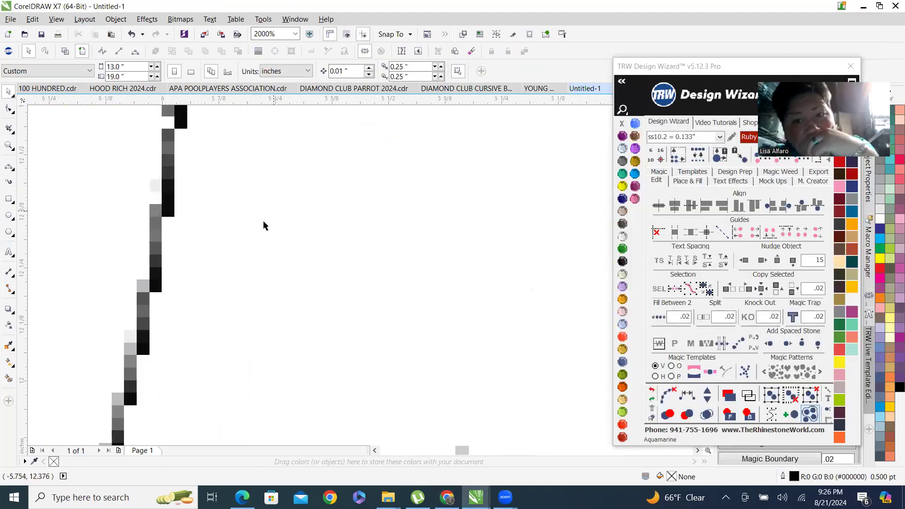
scroll(263, 226, "down", 6)
scroll(270, 214, "up", 3)
left_click(270, 214)
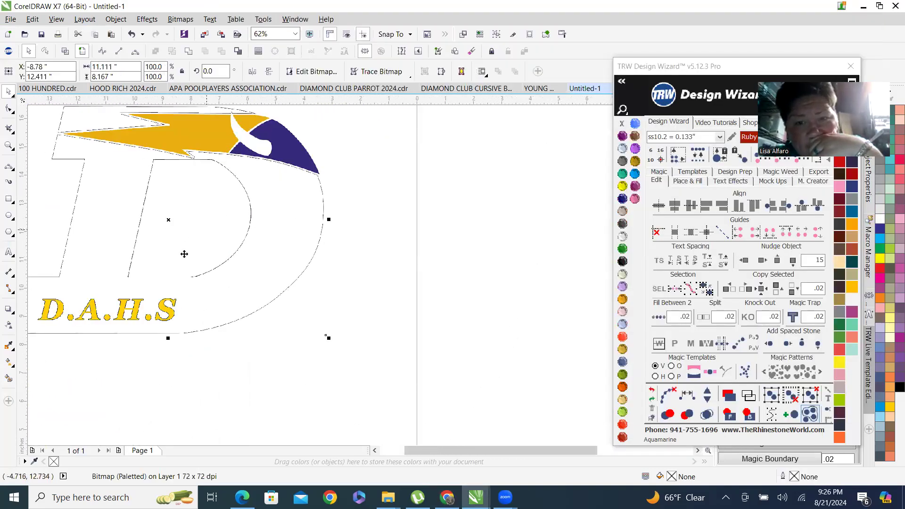
scroll(272, 231, "down", 3)
left_click_drag(261, 233, 362, 238)
scroll(377, 210, "up", 3)
right_click(400, 179)
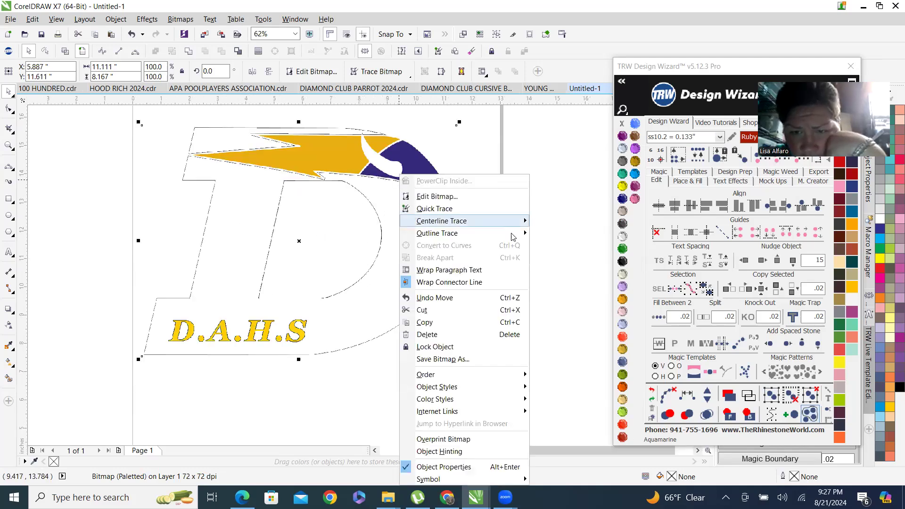
mouse_move(472, 233)
left_click(602, 273)
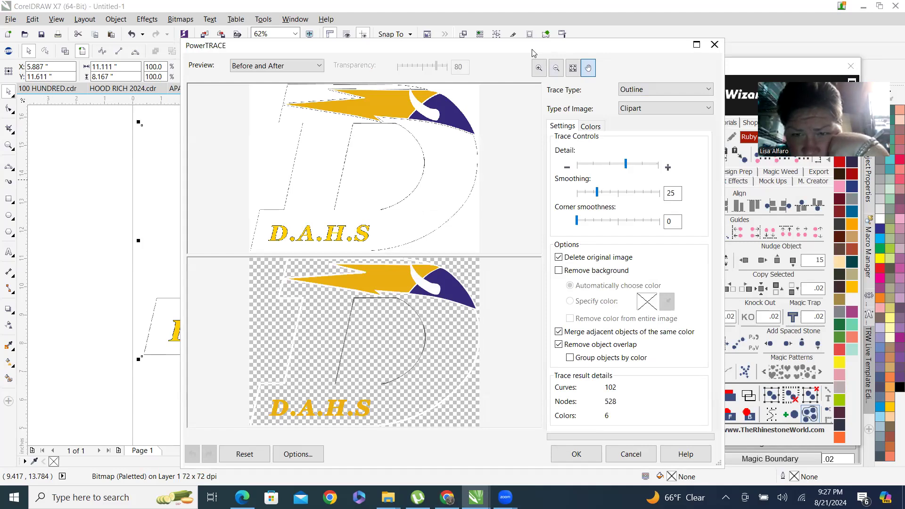
left_click_drag(534, 53, 492, 21)
left_click(586, 420)
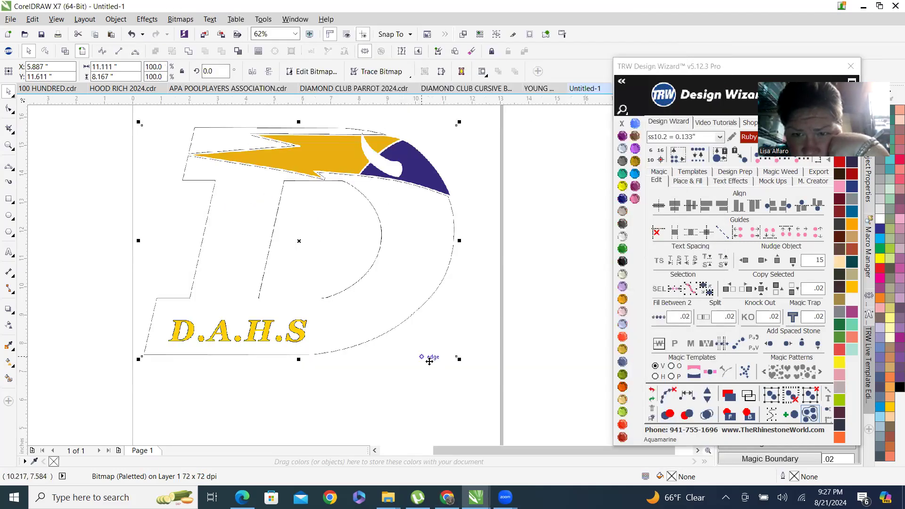
Open the DeForest Area School District source page of the logo and close its app pop-up.
left_click(447, 498)
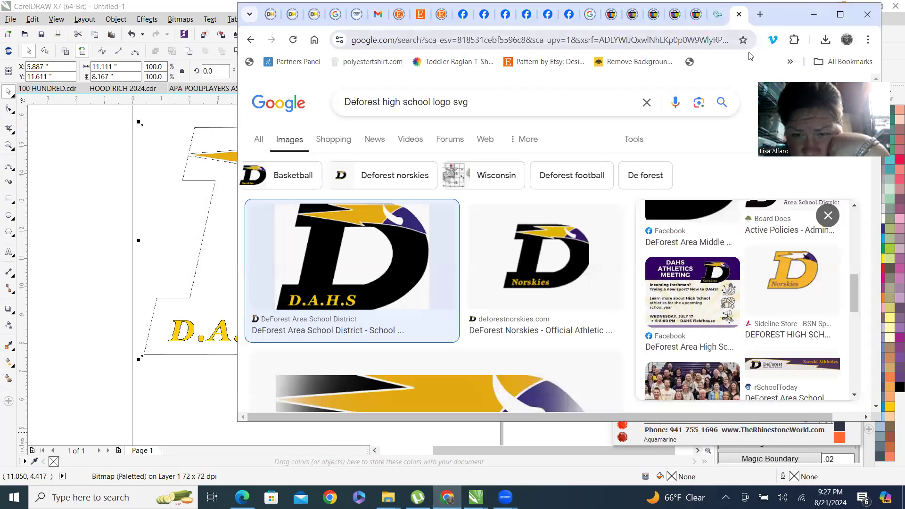
left_click(840, 19)
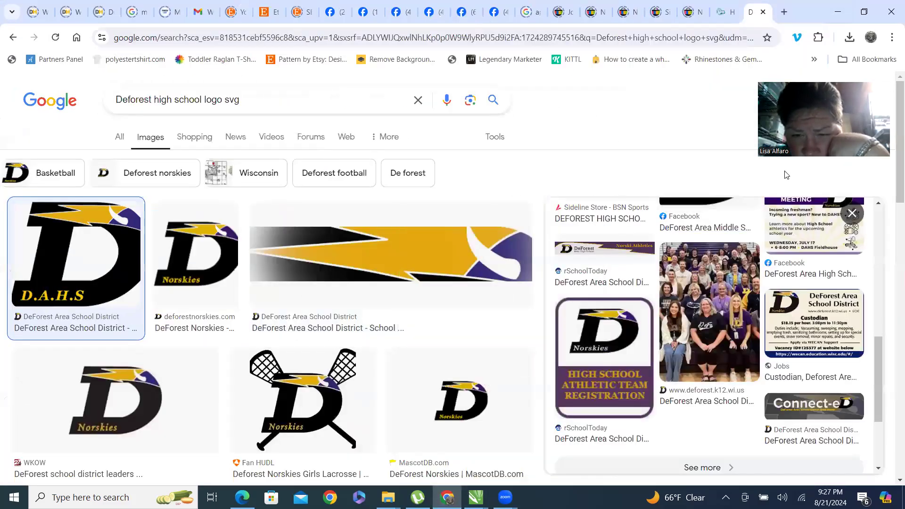
scroll(801, 306, "up", 8)
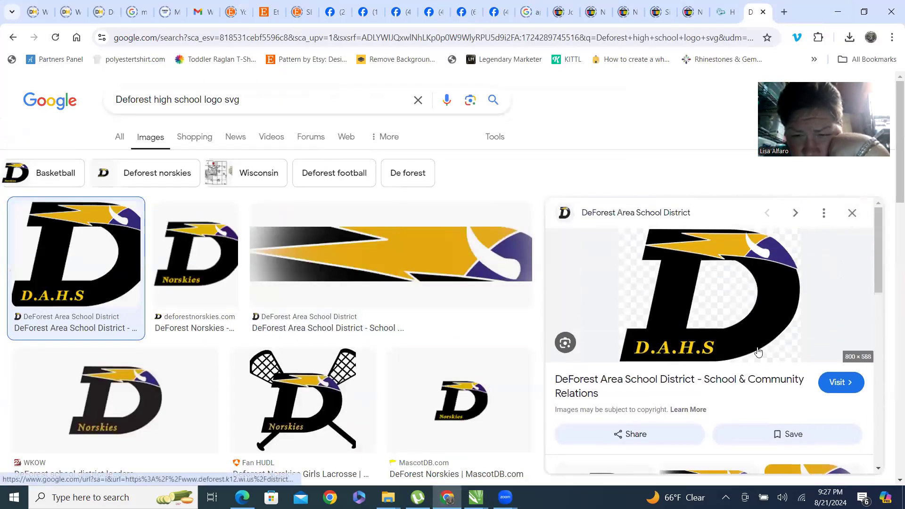
left_click(777, 310)
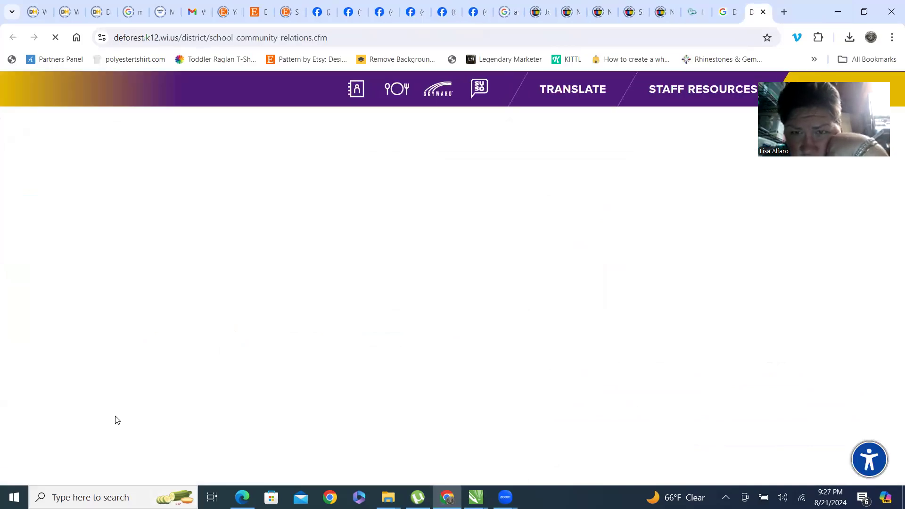
scroll(667, 297, "down", 5)
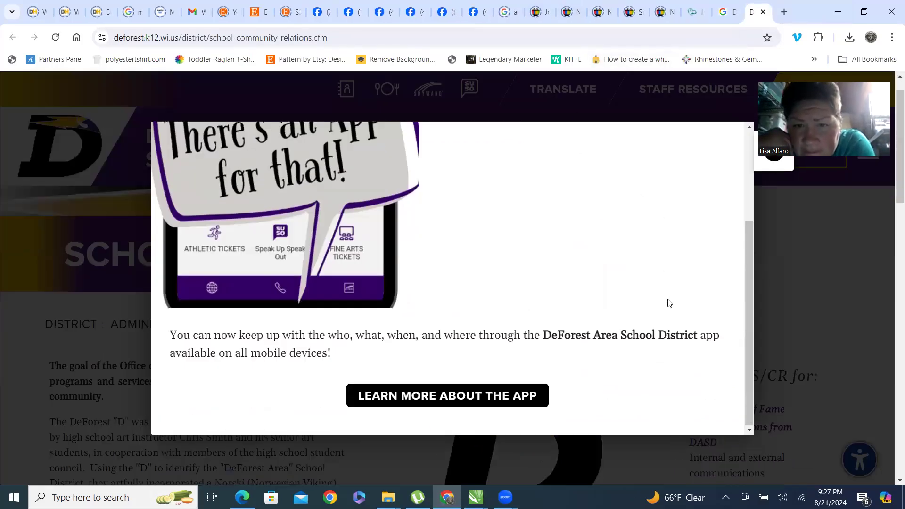
scroll(744, 172, "up", 5)
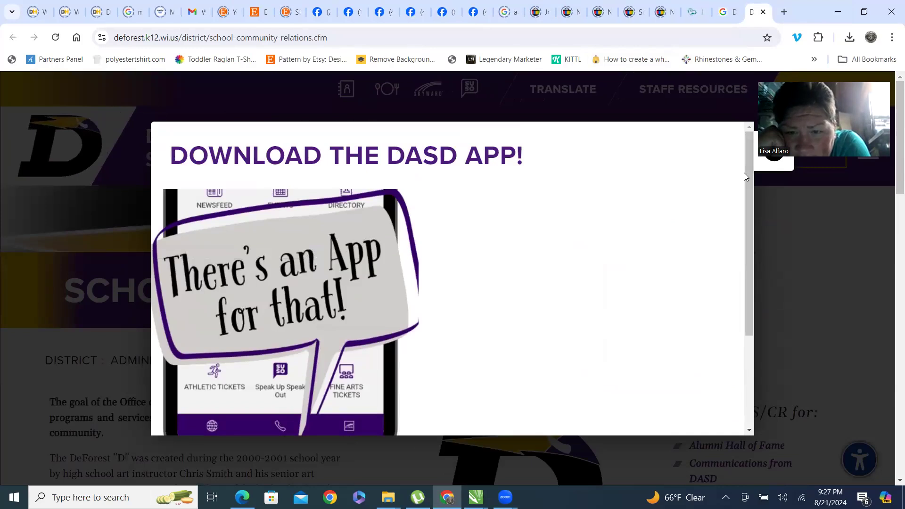
left_click(774, 151)
scroll(465, 277, "down", 3)
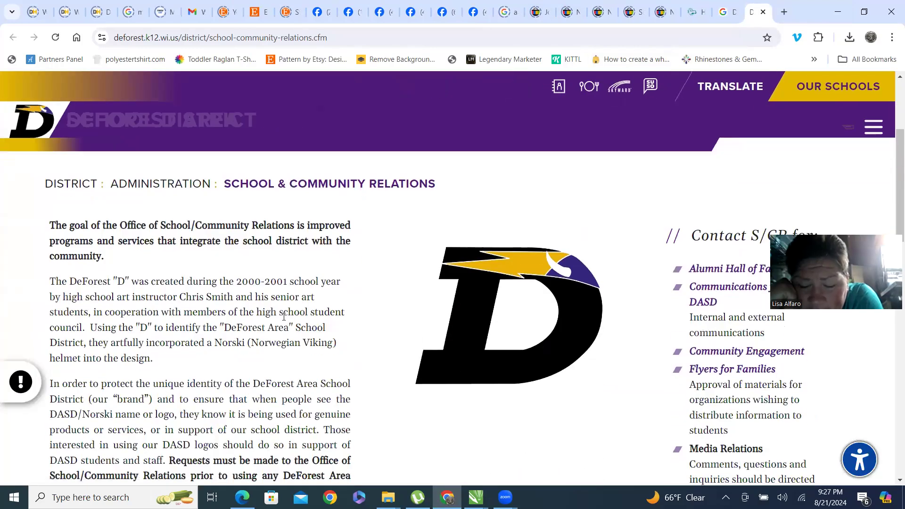
scroll(487, 304, "down", 1)
scroll(487, 303, "up", 1)
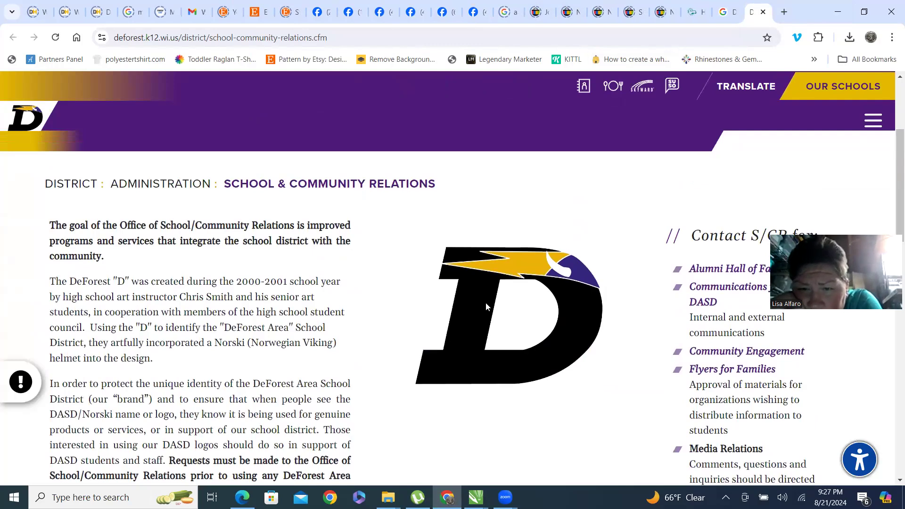
Take a screen snip of the D logo shown on the school district page.
key("super")
key("super")
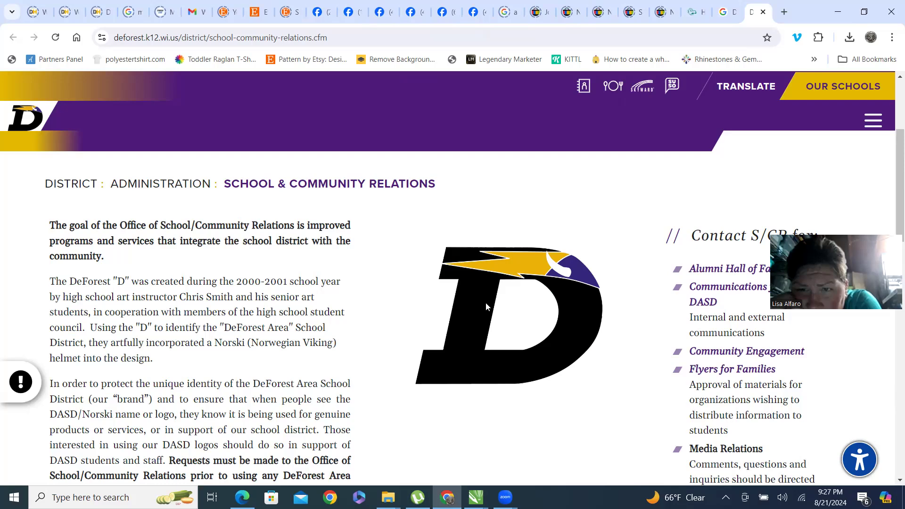
key("super+shift+s")
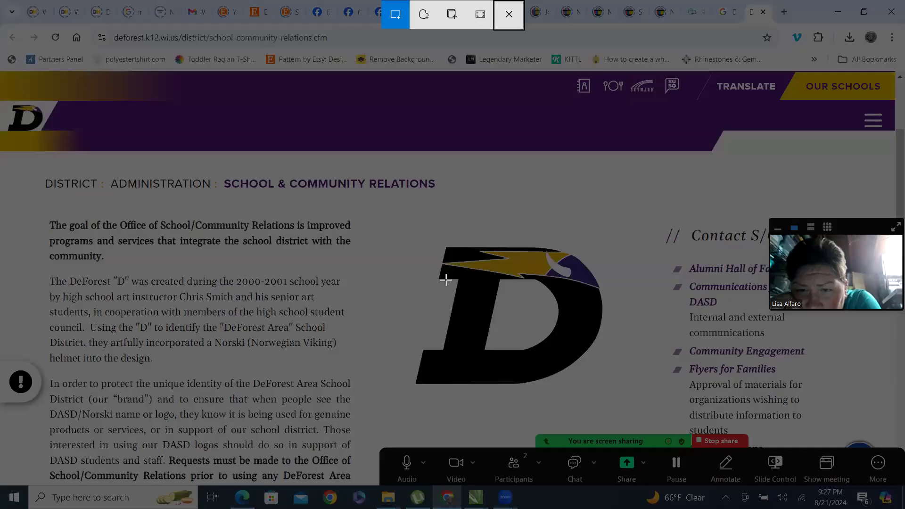
left_click_drag(407, 239, 609, 399)
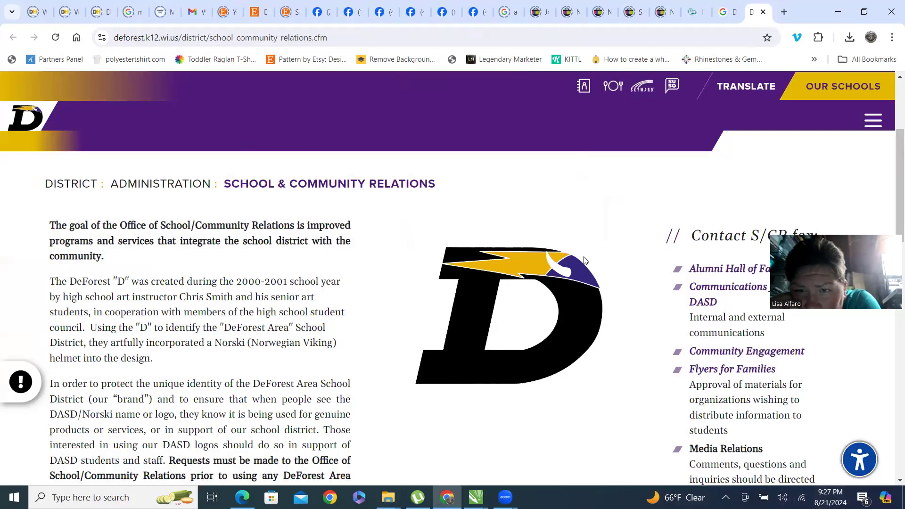
Scroll through the school district page showing the D logo and close its tab.
scroll(552, 303, "down", 15)
scroll(551, 297, "up", 4)
scroll(547, 287, "down", 7)
scroll(402, 182, "up", 6)
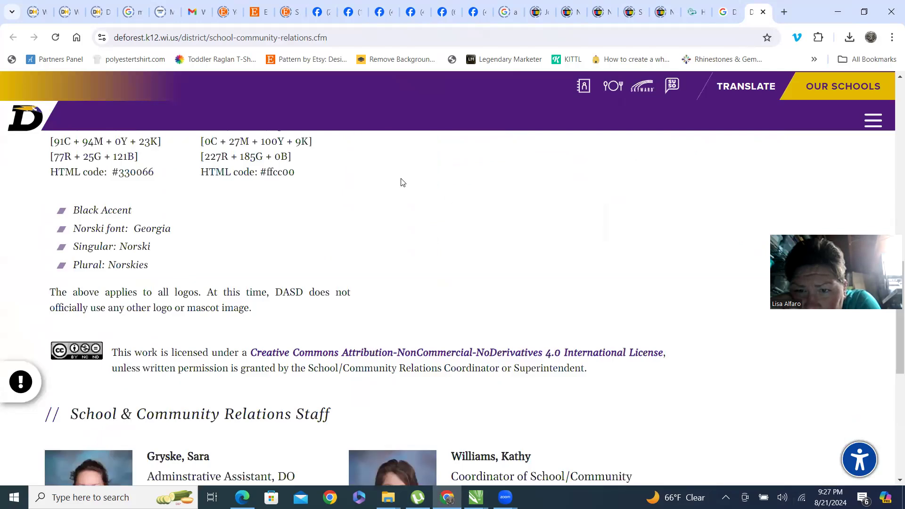
scroll(402, 182, "up", 10)
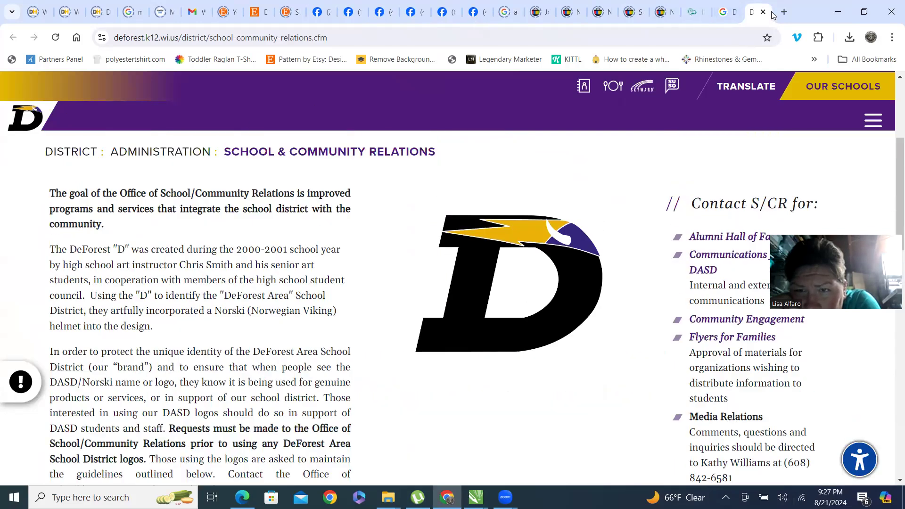
key("ctrl+w")
scroll(472, 272, "down", 5)
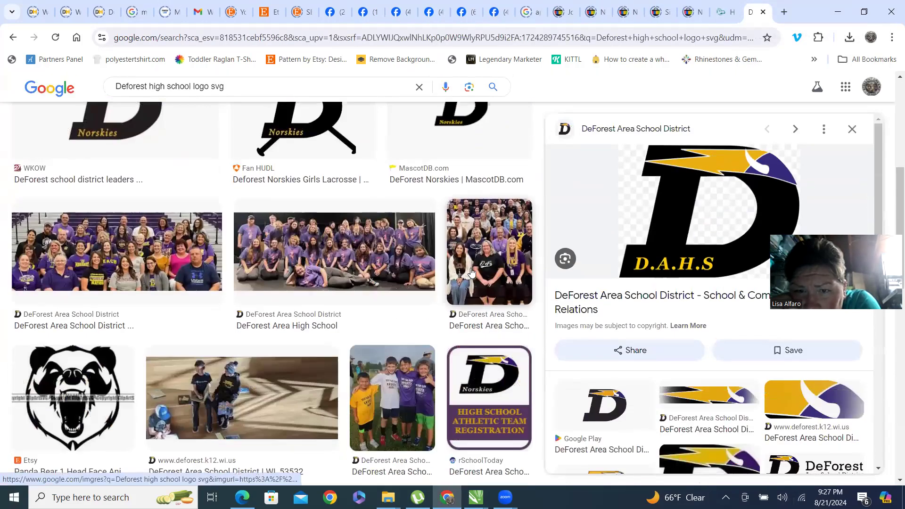
Browse the DeForest logo image search results and their previews.
scroll(472, 273, "up", 3)
left_click(107, 246)
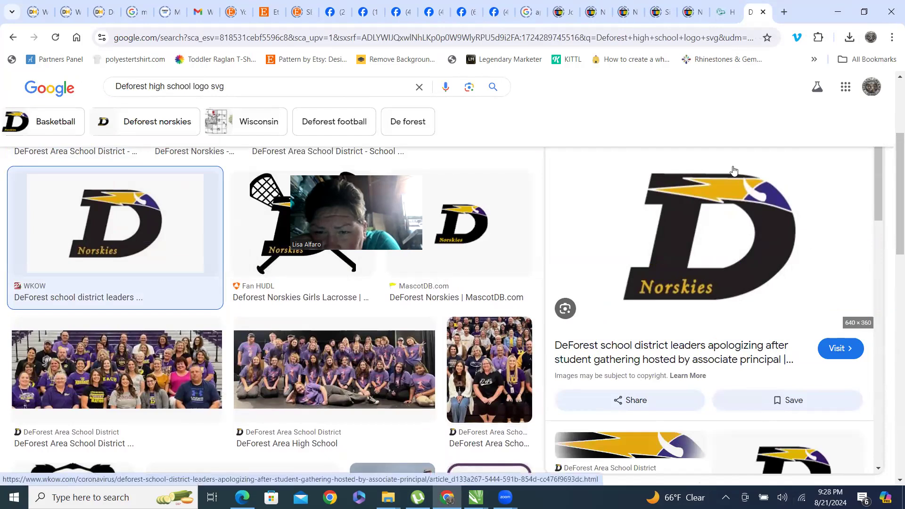
scroll(721, 262, "down", 2)
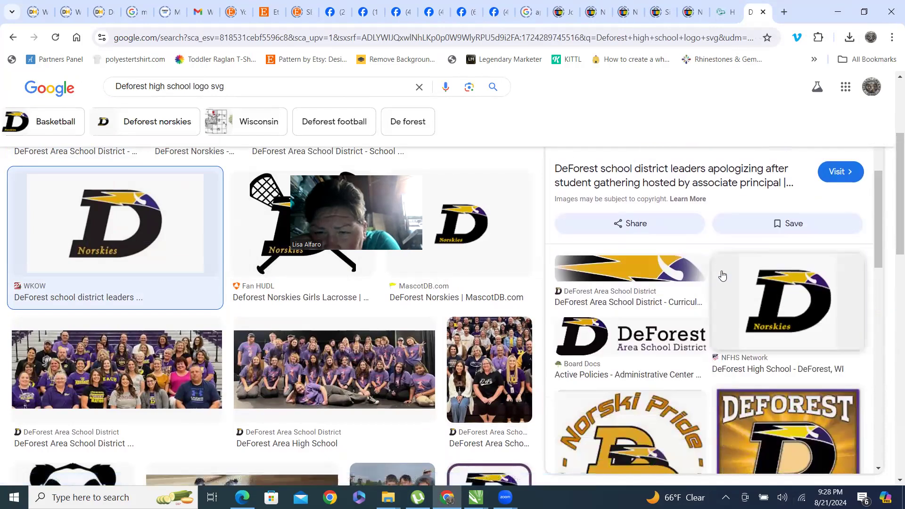
scroll(807, 219, "up", 2)
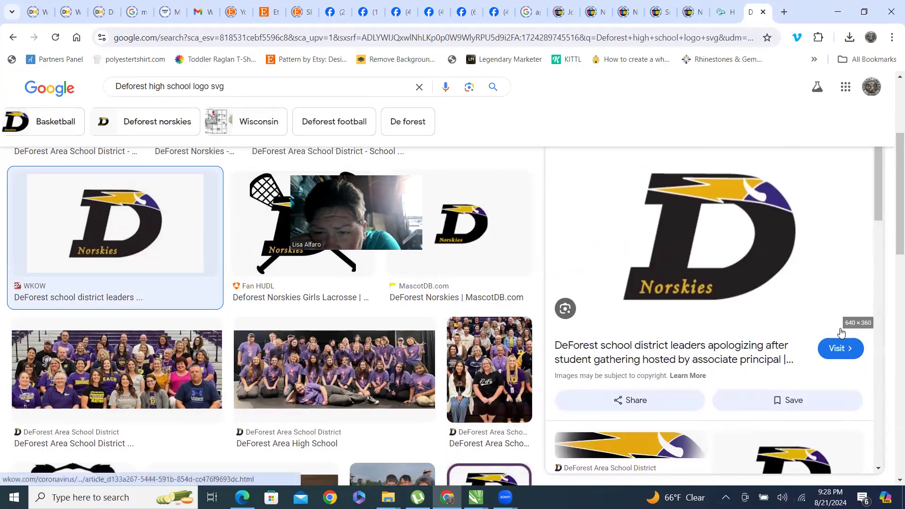
scroll(682, 263, "down", 4)
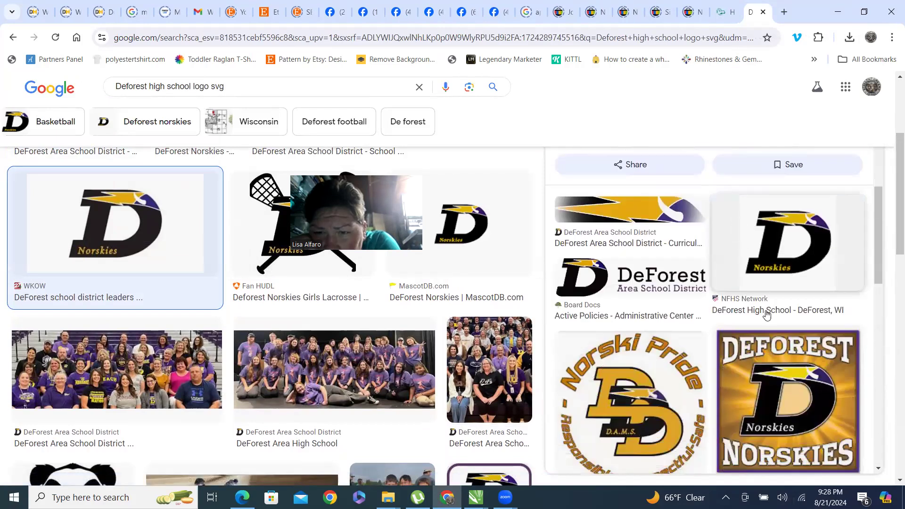
left_click(767, 262)
scroll(764, 177, "down", 4)
scroll(792, 222, "up", 4)
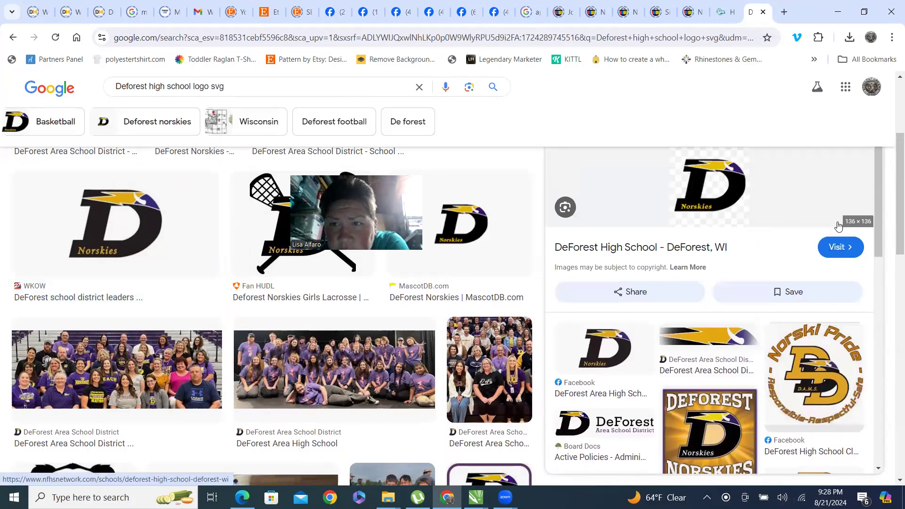
scroll(839, 226, "down", 10)
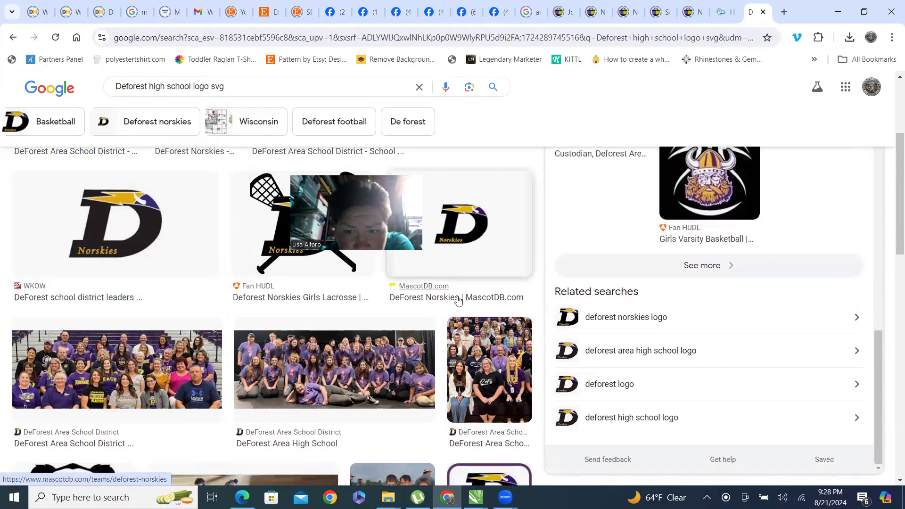
scroll(477, 189, "up", 5)
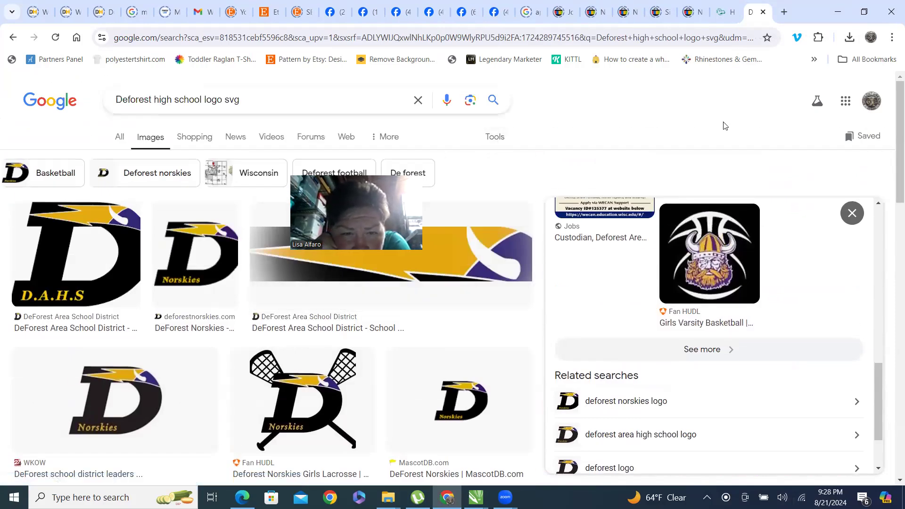
Filter the image search results by size, ending on Medium.
left_click(495, 137)
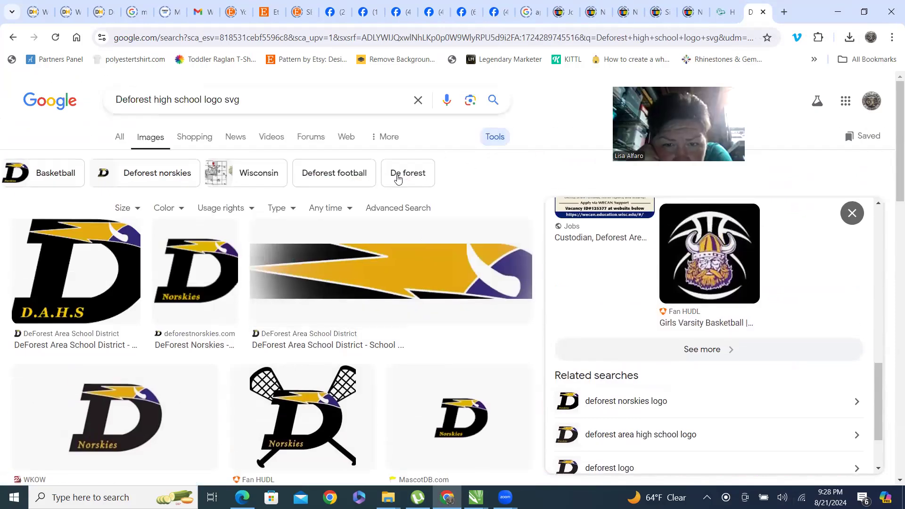
left_click(132, 209)
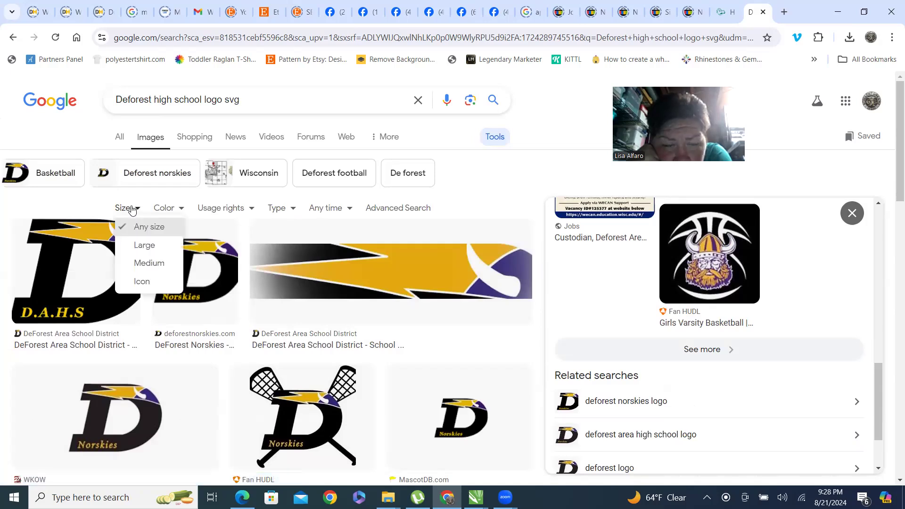
left_click(161, 247)
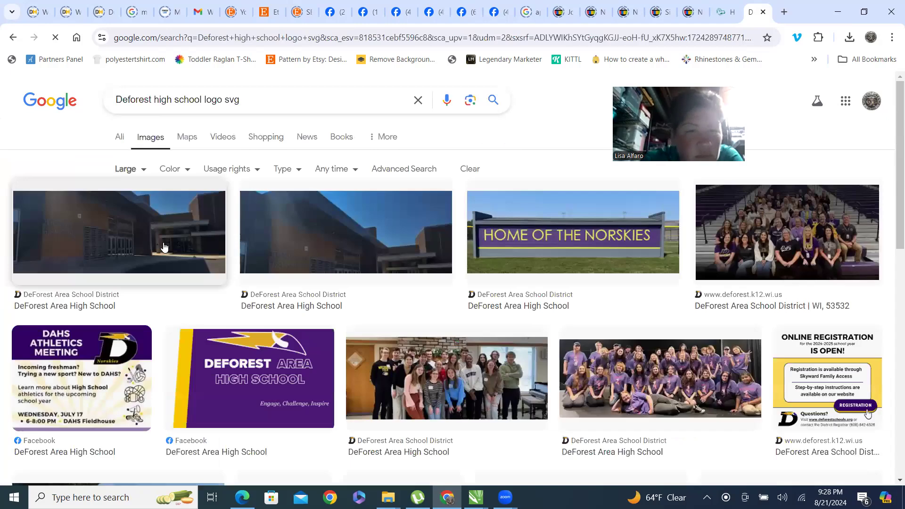
scroll(512, 183, "down", 10)
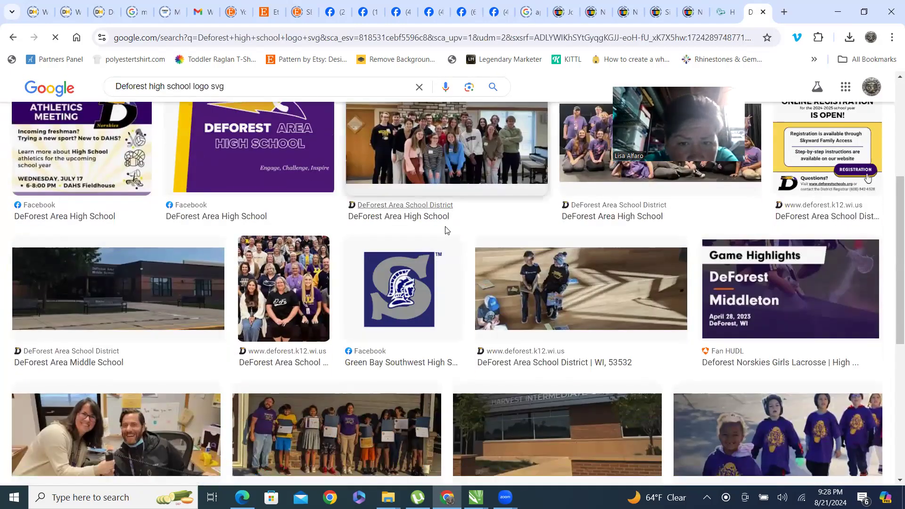
scroll(495, 334, "up", 10)
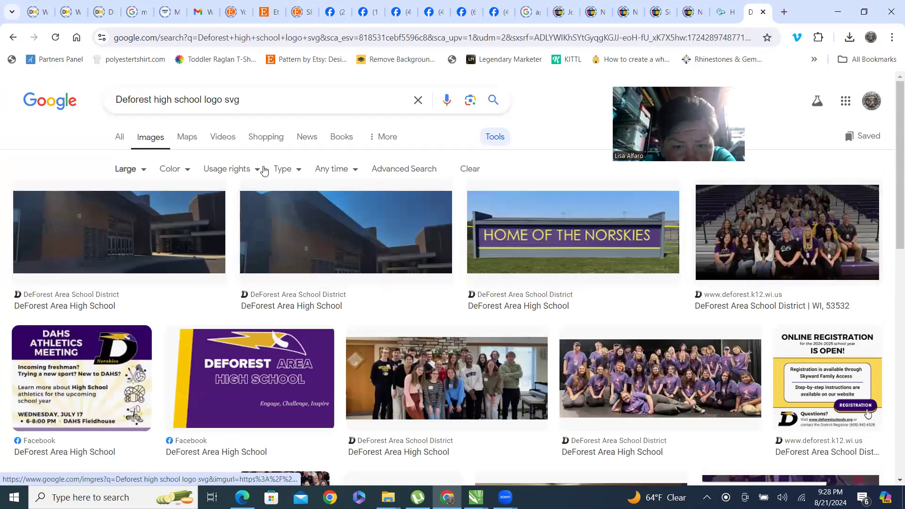
left_click(141, 171)
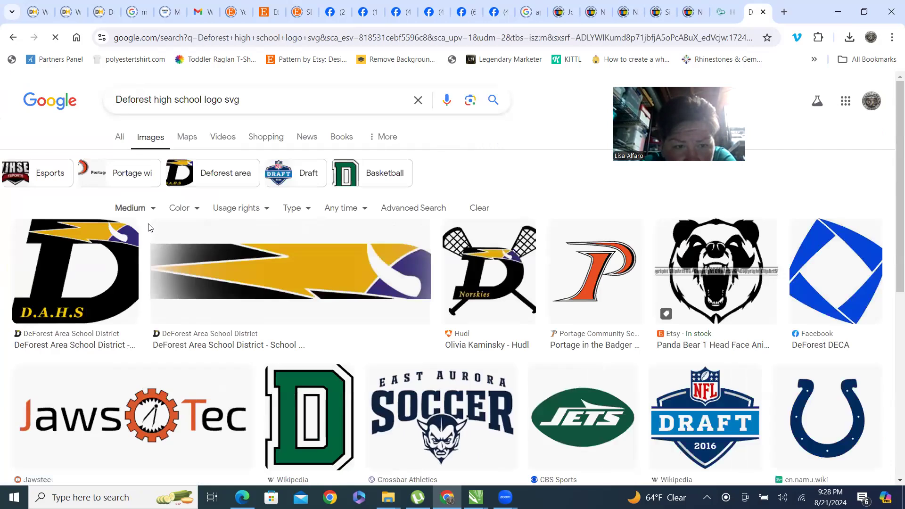
Open the D.A.H.S logo result and visit its source page on the district website.
left_click(120, 264)
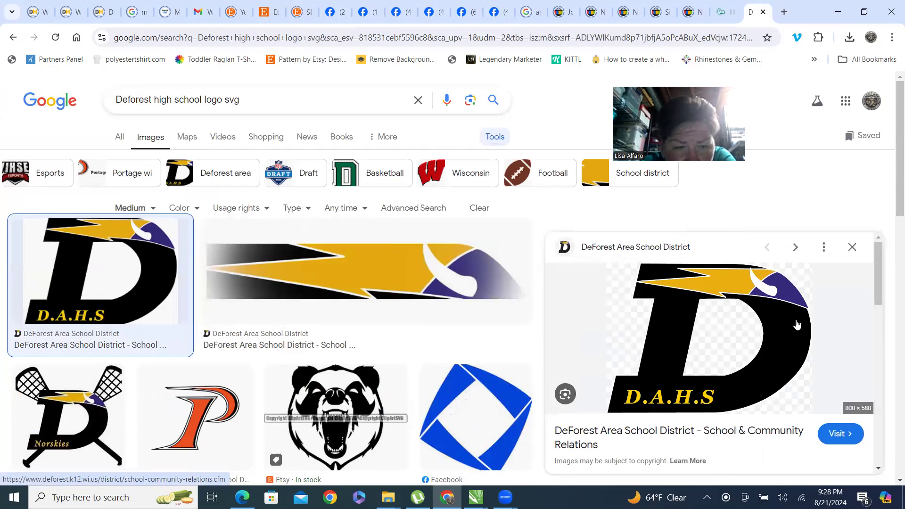
scroll(783, 318, "down", 2)
scroll(781, 319, "up", 2)
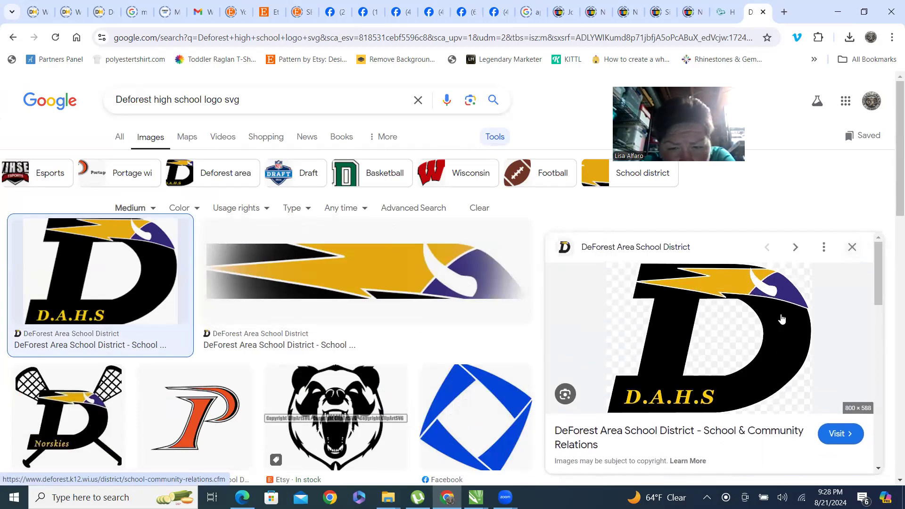
right_click(781, 324)
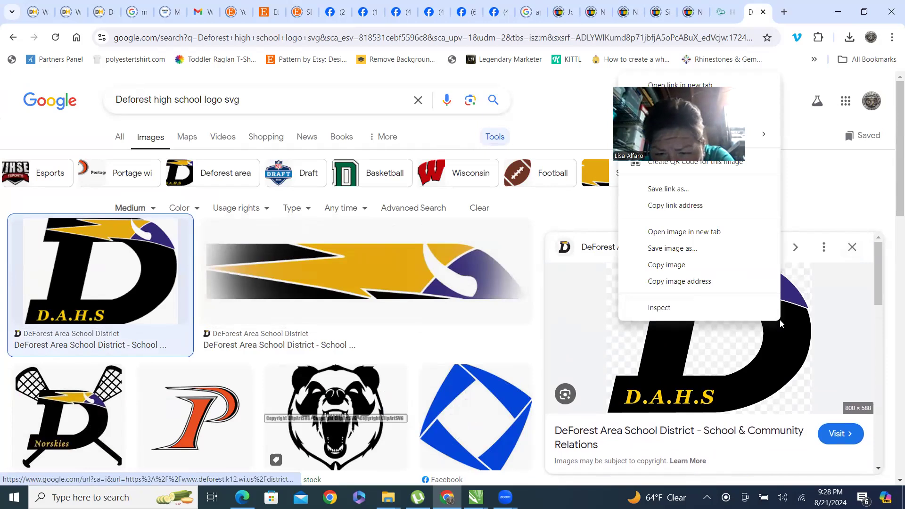
left_click(838, 193)
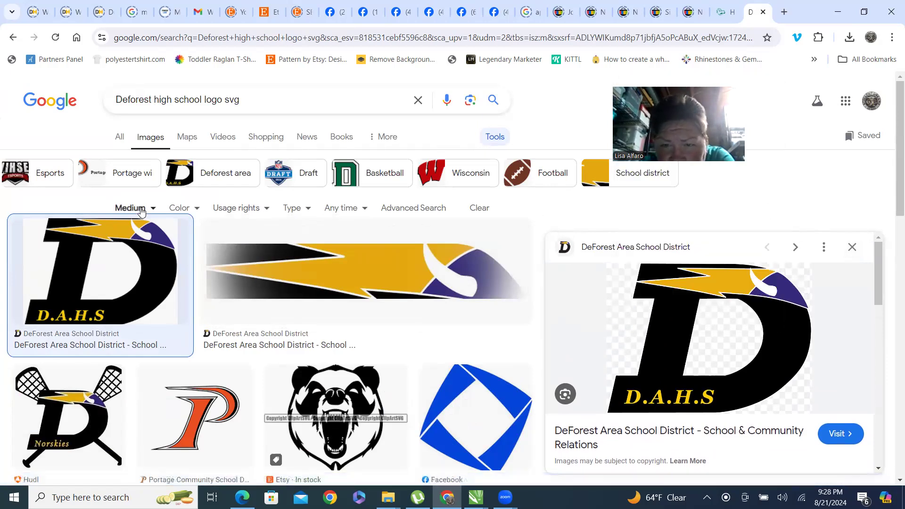
scroll(810, 366, "down", 1)
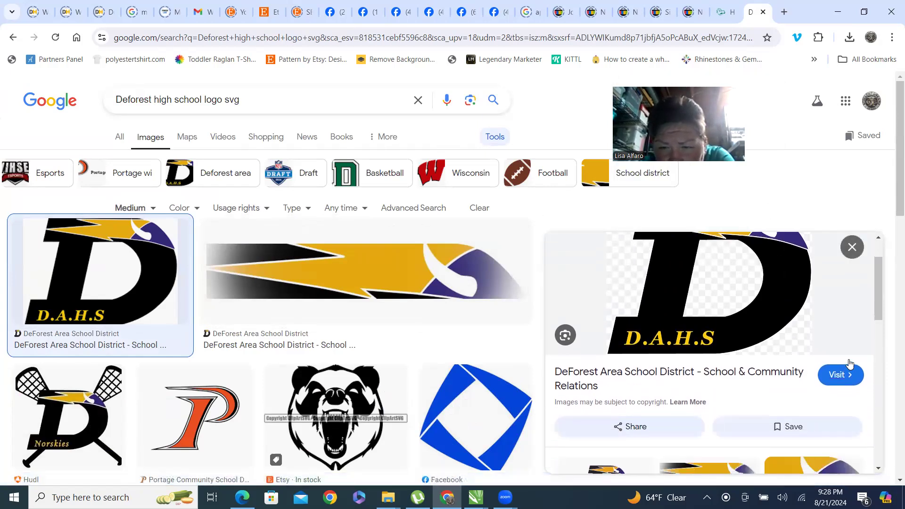
scroll(839, 360, "up", 1)
left_click(756, 325)
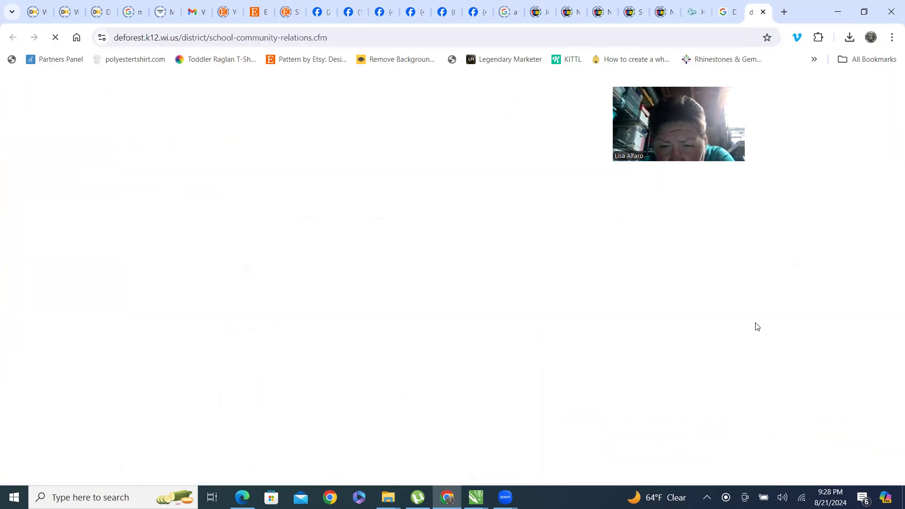
Save the page's D logo as a PNG in the IMAGES folder, prefixing its file name with deforest.
scroll(370, 328, "down", 5)
scroll(424, 307, "up", 2)
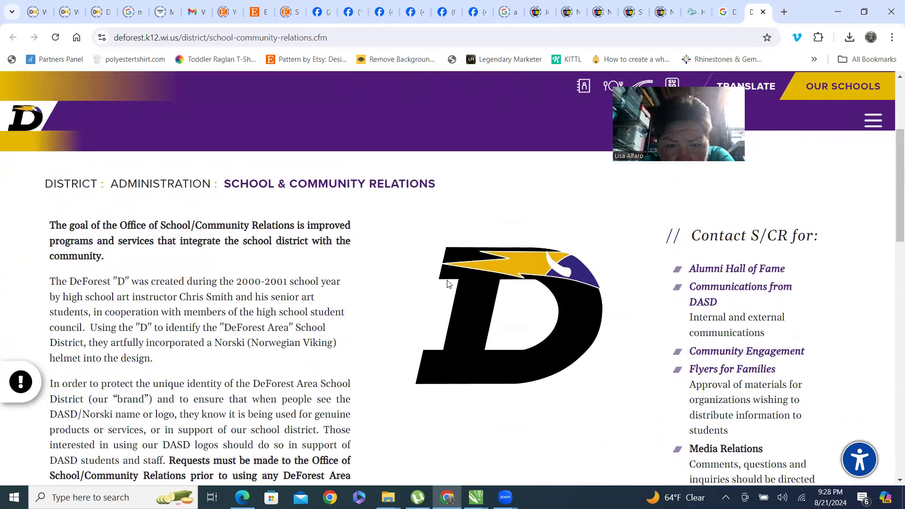
right_click(465, 303)
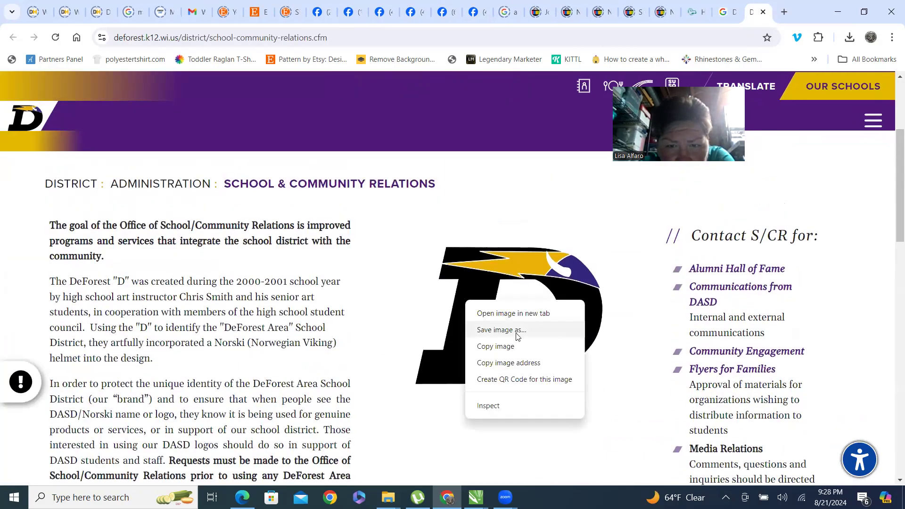
left_click(502, 330)
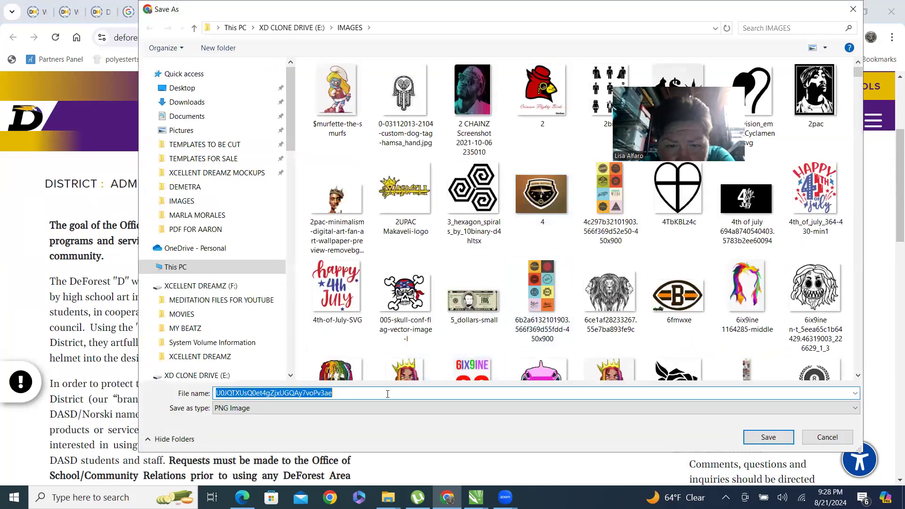
key("Home")
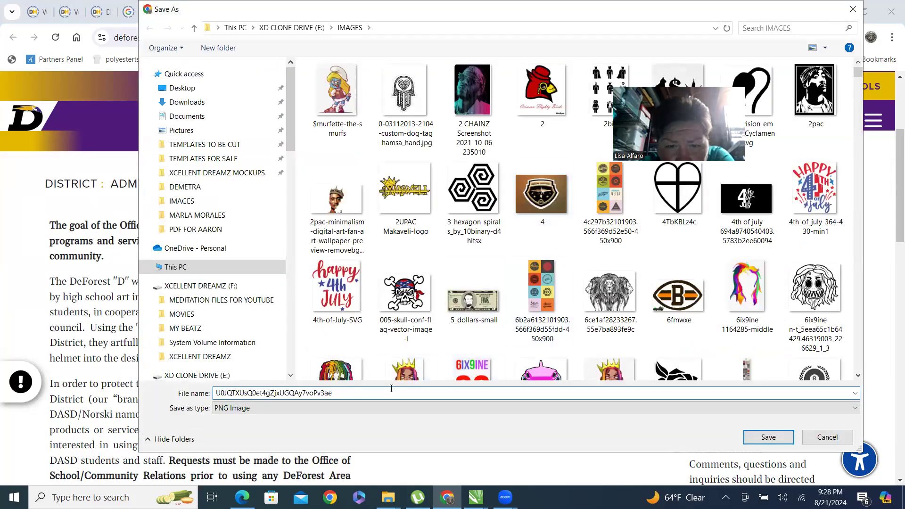
type("deforest")
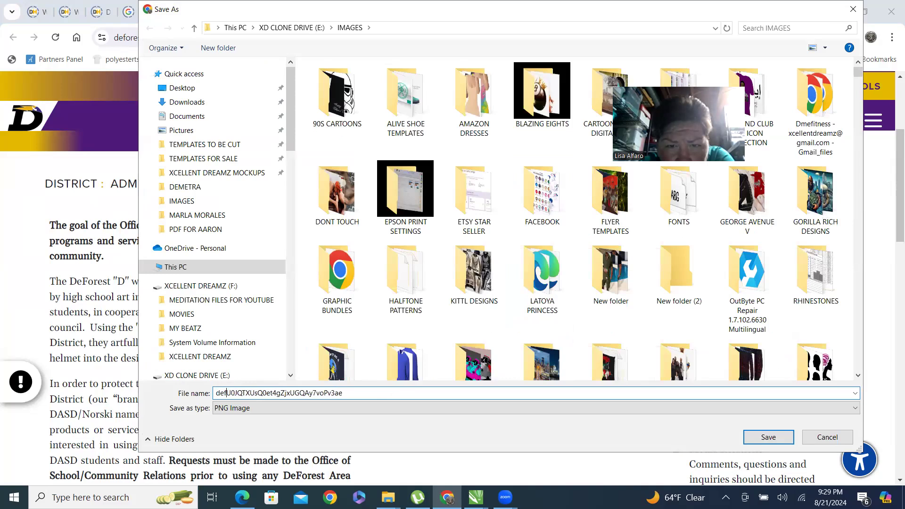
key("Return")
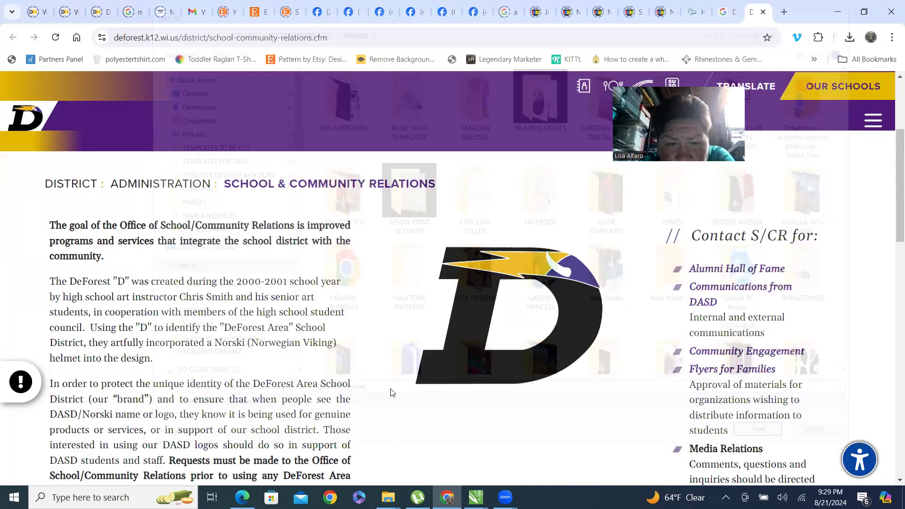
Drag the newly saved D logo from the browser's download history into the CorelDRAW document.
left_click(864, 12)
left_click(826, 39)
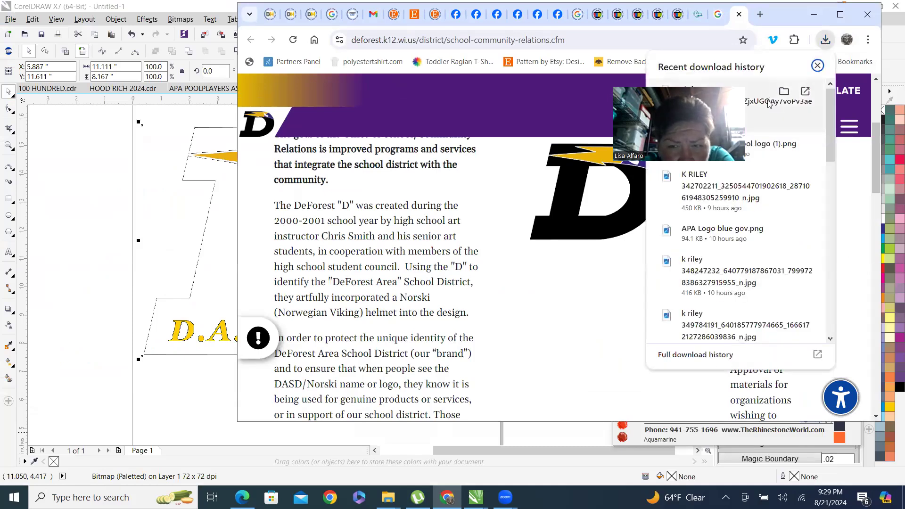
left_click_drag(769, 103, 155, 196)
left_click_drag(75, 204, 73, 197)
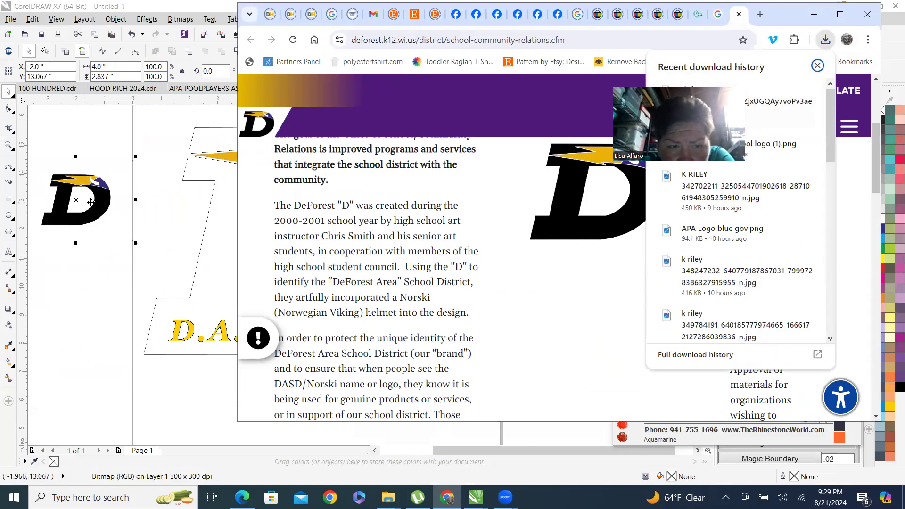
Delete the earlier D.A.H.S logo bitmap from the page.
scroll(94, 231, "down", 2)
left_click(159, 225)
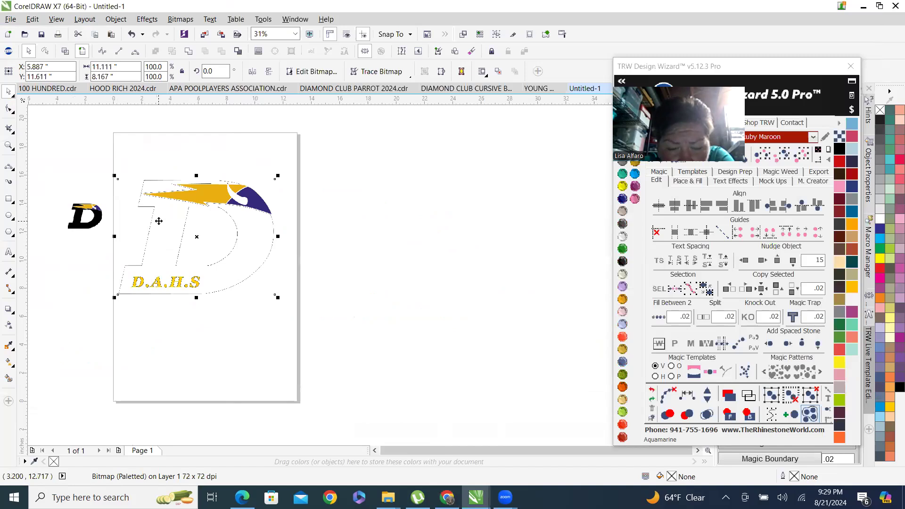
key("Delete")
Enlarge the new D logo bitmap to about 9.7 by 6.9 inches and move it onto the page.
left_click(109, 203)
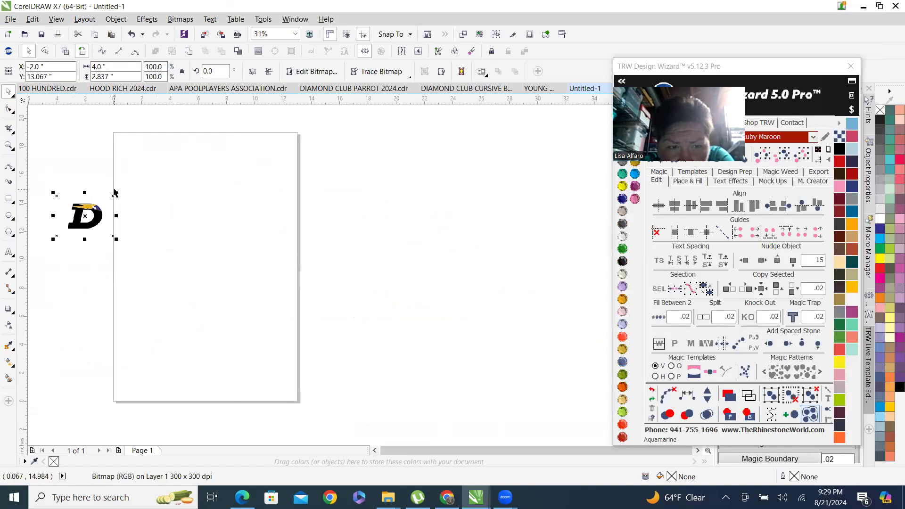
left_click_drag(116, 191, 191, 141)
left_click_drag(150, 174, 239, 235)
Trace the D logo bitmap with Outline Trace set to Clipart, enabling Remove background.
right_click(239, 237)
mouse_move(274, 232)
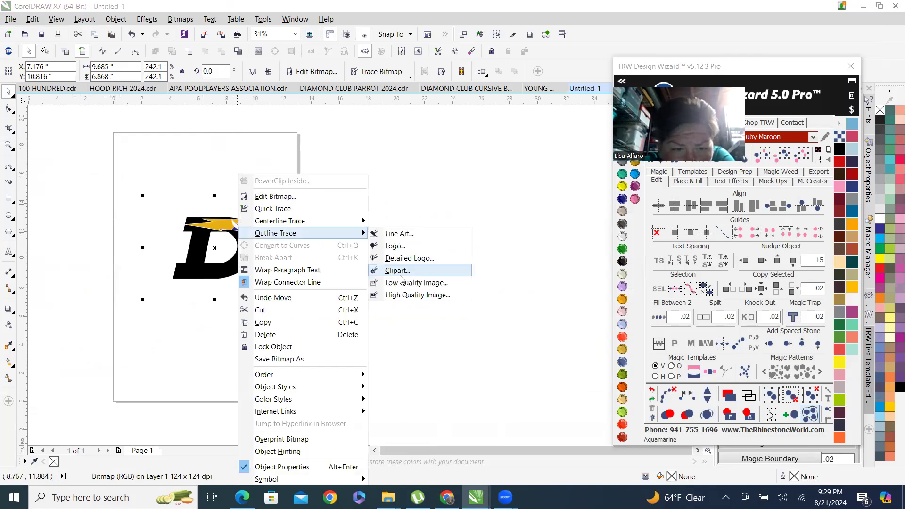
left_click(396, 271)
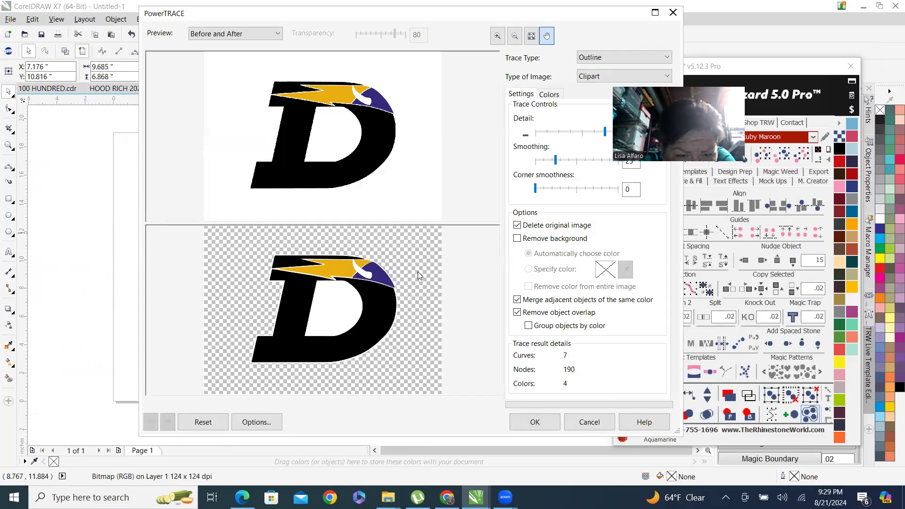
scroll(394, 285, "up", 3)
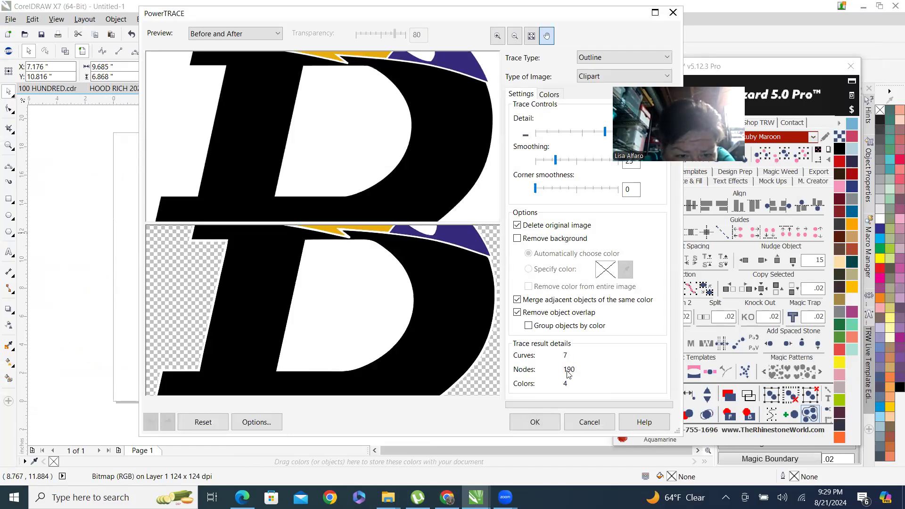
left_click(517, 239)
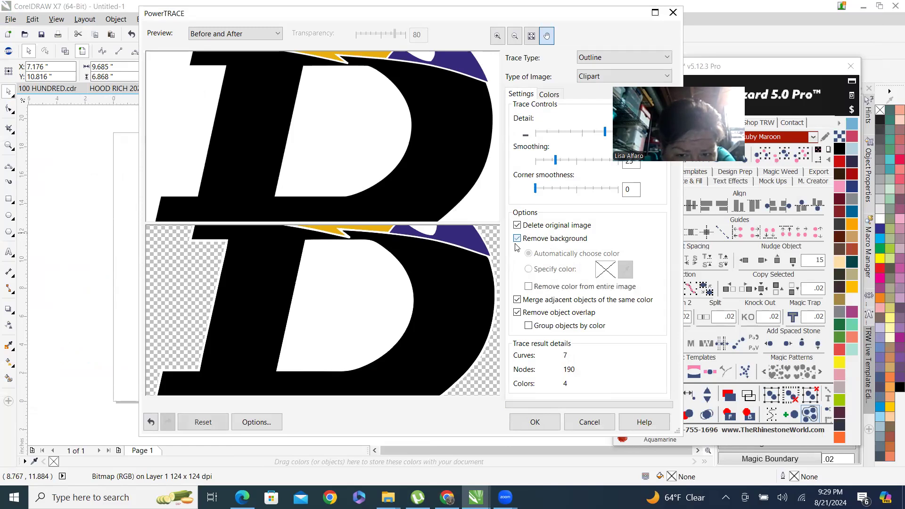
left_click(535, 421)
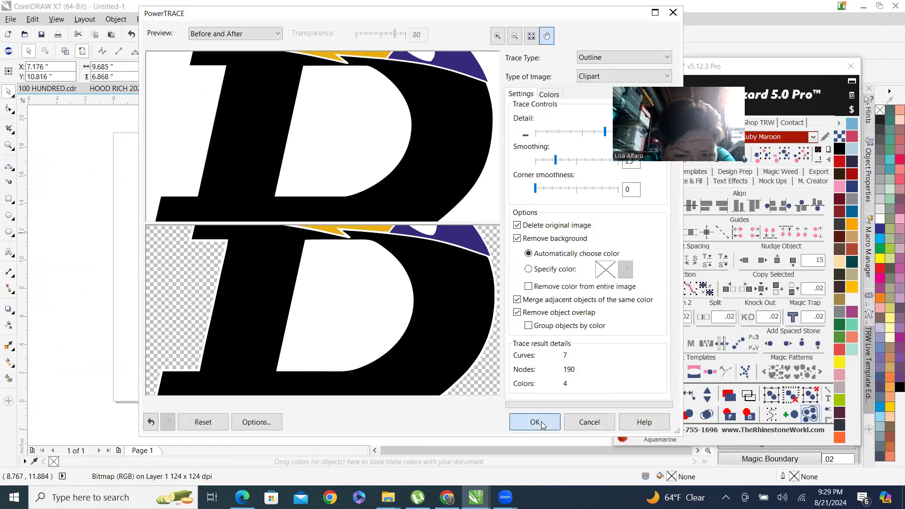
Ungroup all objects of the traced D logo.
scroll(246, 225, "up", 6)
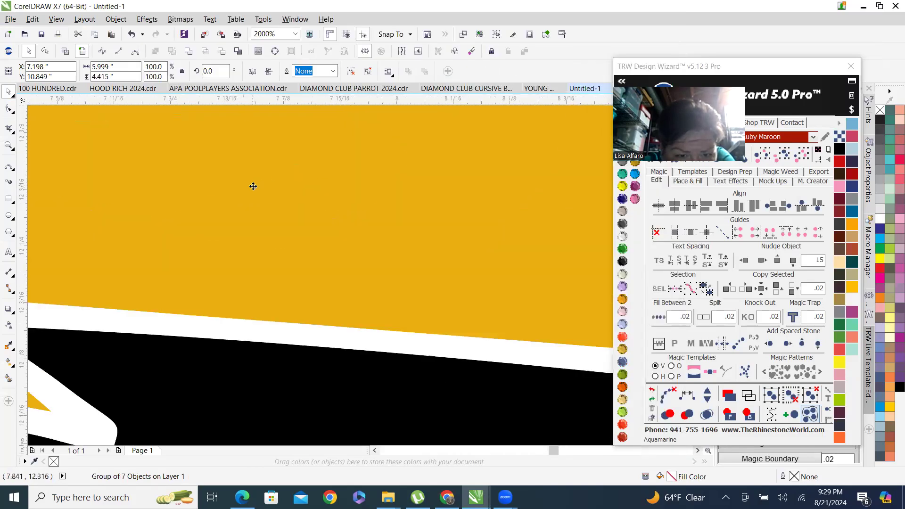
scroll(253, 186, "down", 2)
scroll(252, 230, "down", 1)
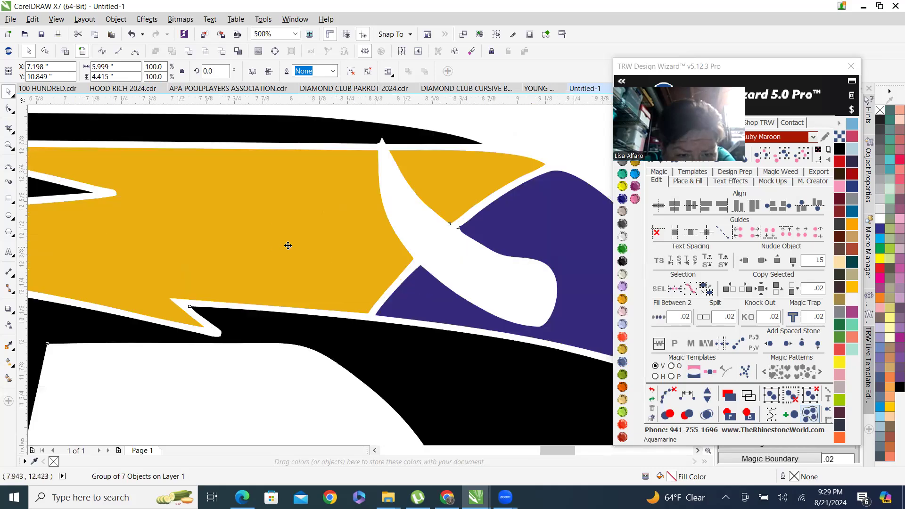
scroll(232, 204, "down", 3)
right_click(250, 215)
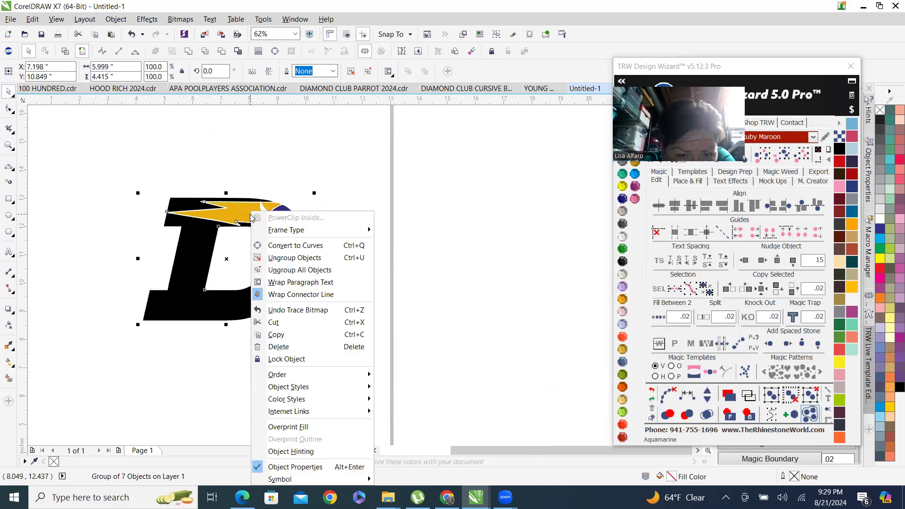
left_click(328, 270)
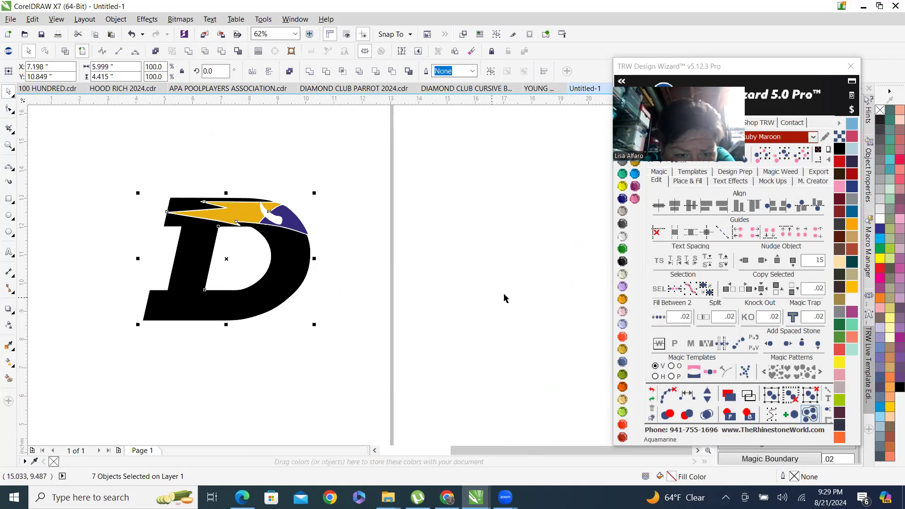
Select the white inner piece of the D and examine the trace in wireframe view.
left_click(238, 258)
scroll(231, 224, "up", 1)
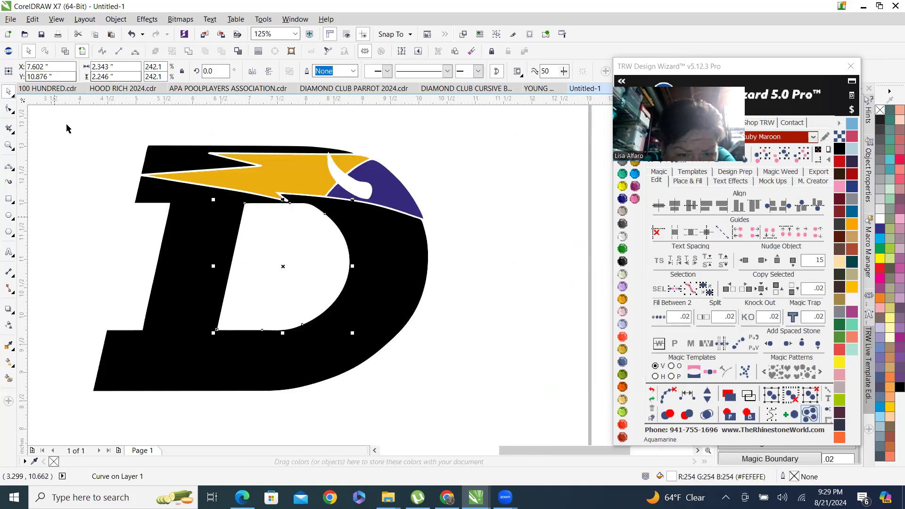
left_click(65, 52)
scroll(234, 231, "down", 2)
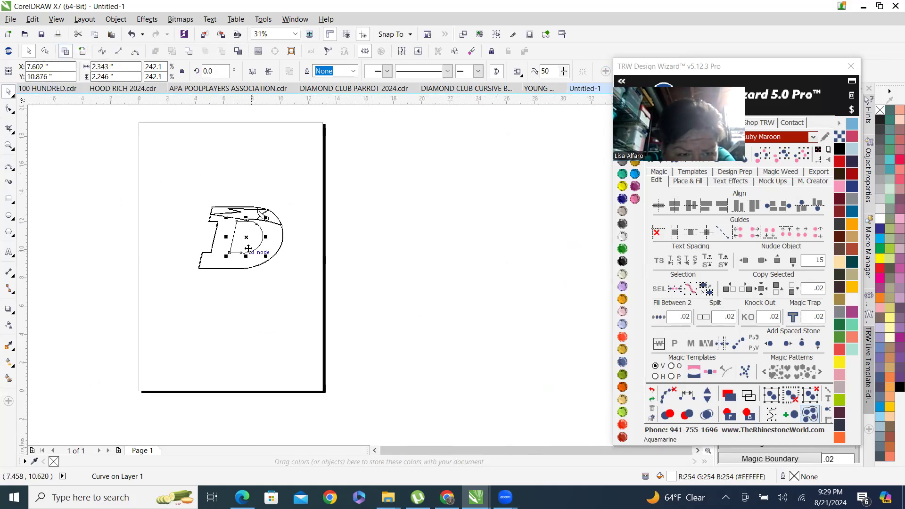
scroll(248, 231, "up", 3)
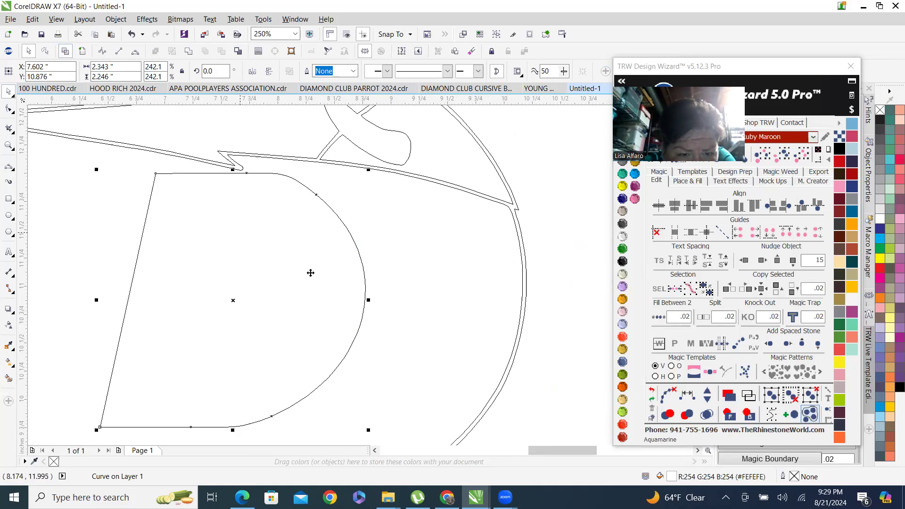
left_click(83, 54)
scroll(329, 305, "down", 2)
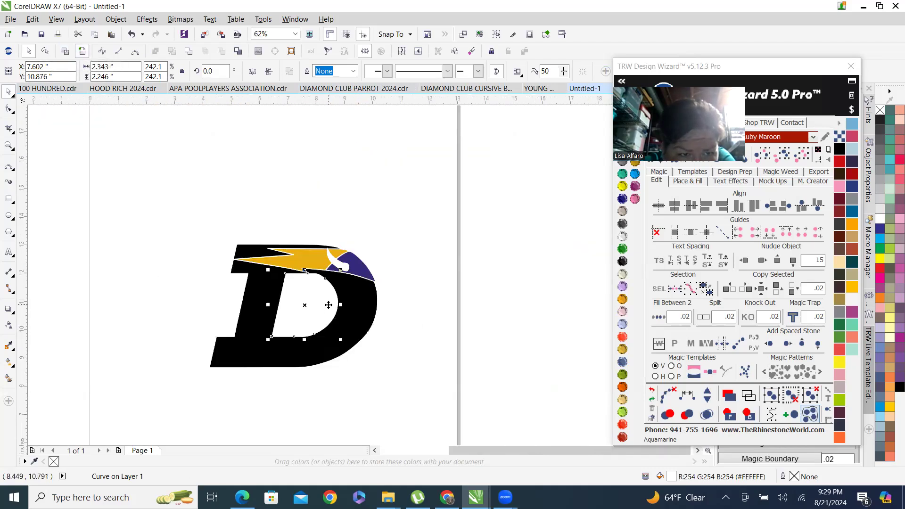
scroll(287, 299, "up", 1)
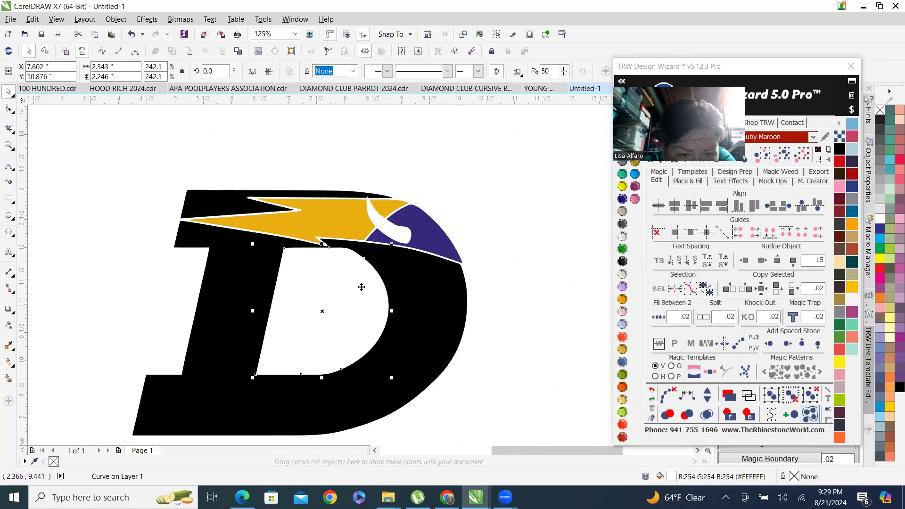
Select the white objects of the logo and fill them with TRW Pink.
left_click(785, 157)
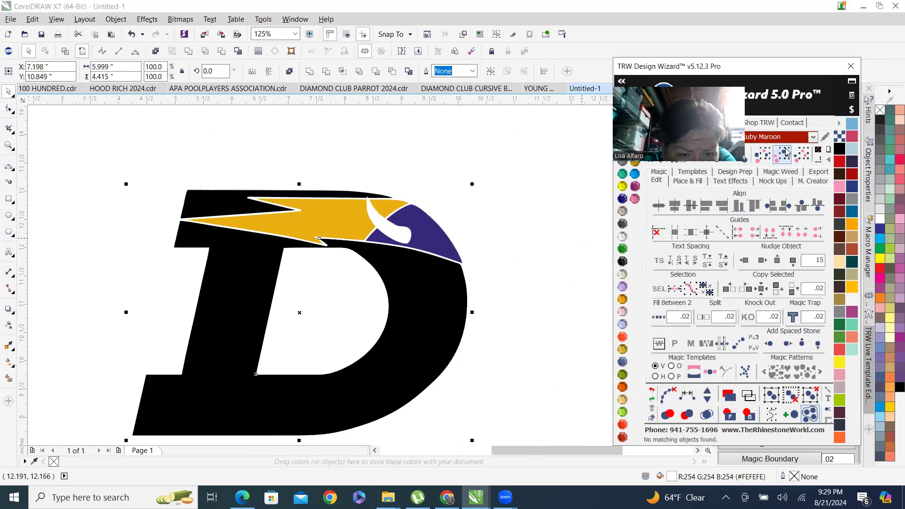
left_click(635, 200)
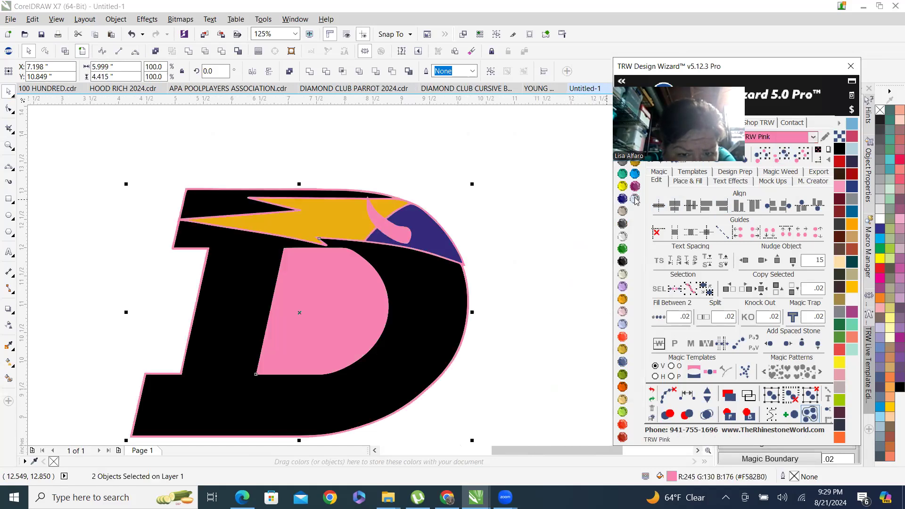
left_click(533, 263)
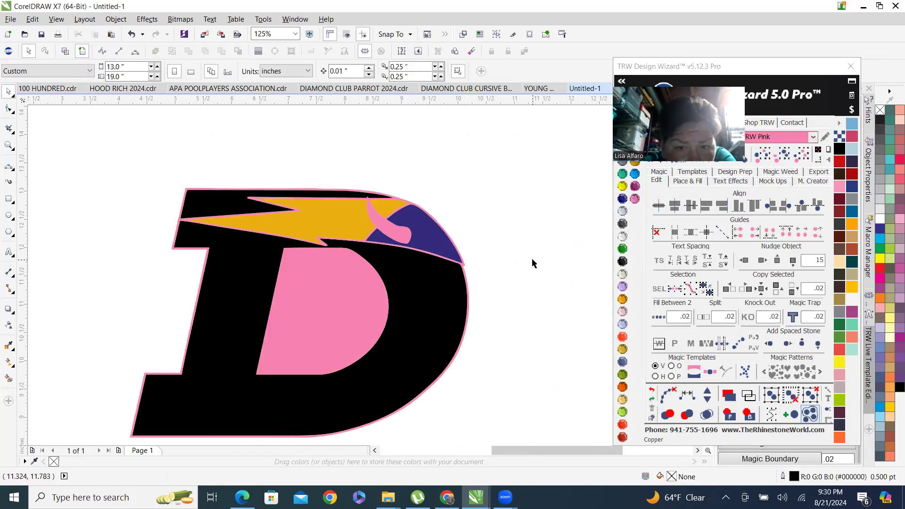
Delete the pink inner counter of the D.
left_click(323, 301)
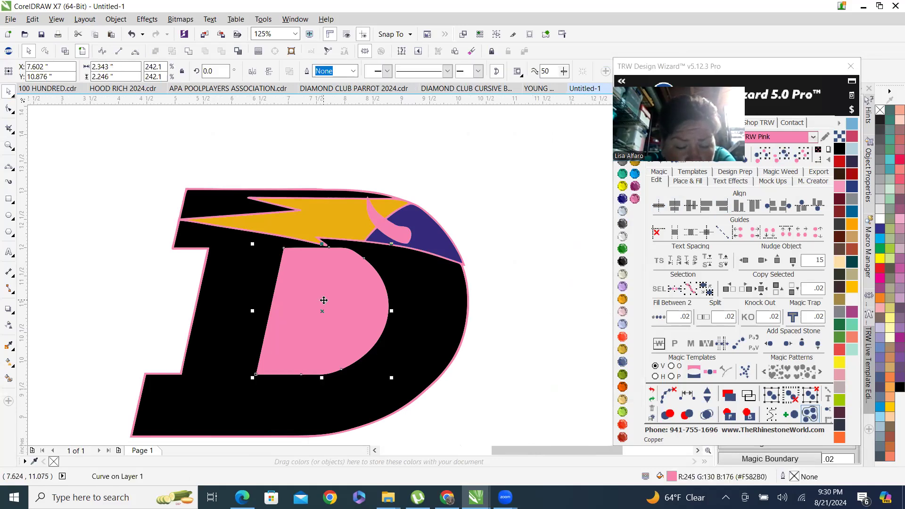
key("Delete")
scroll(374, 281, "up", 2)
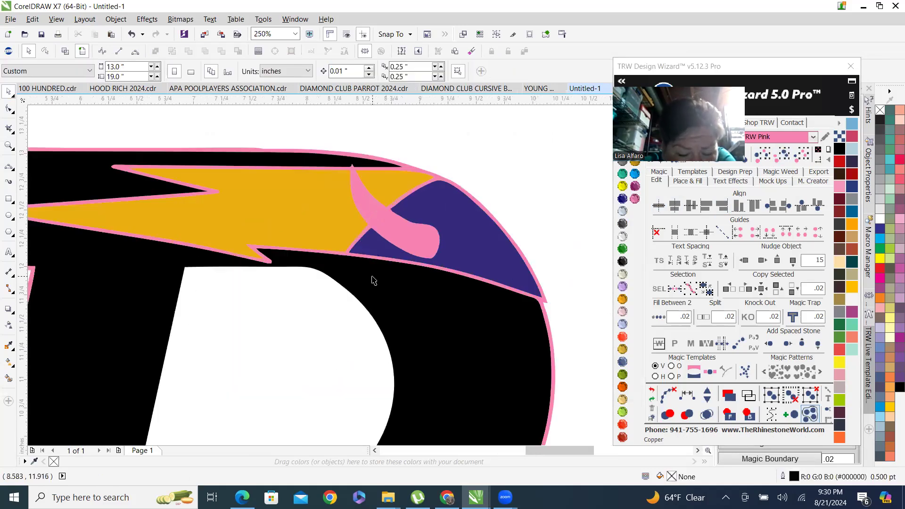
scroll(361, 235, "up", 2)
scroll(334, 211, "down", 2)
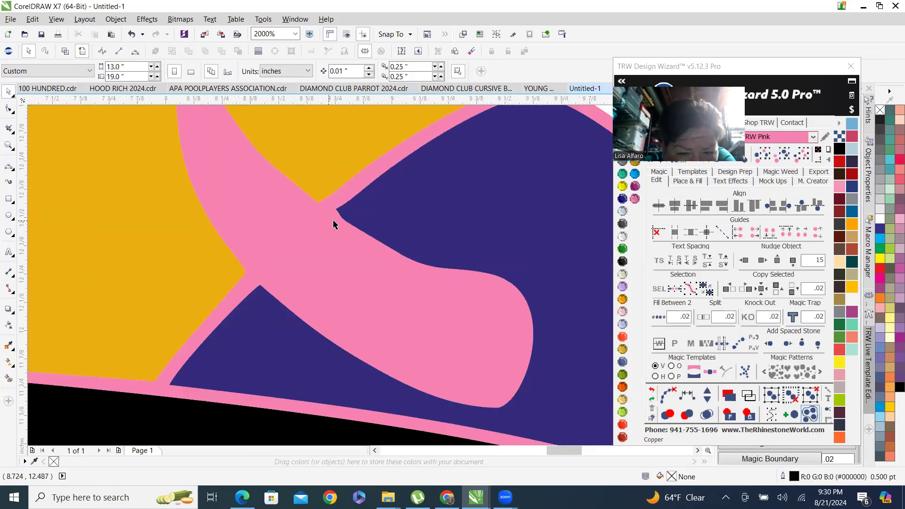
Recolor the pink horn and outline piece of the logo to Emerald.
left_click(324, 229)
scroll(324, 229, "down", 3)
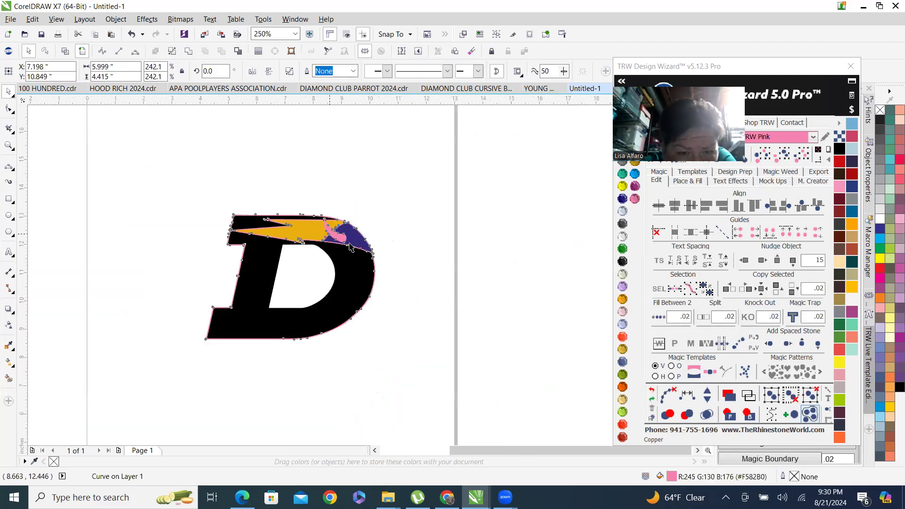
scroll(379, 215, "up", 2)
scroll(378, 215, "up", 4)
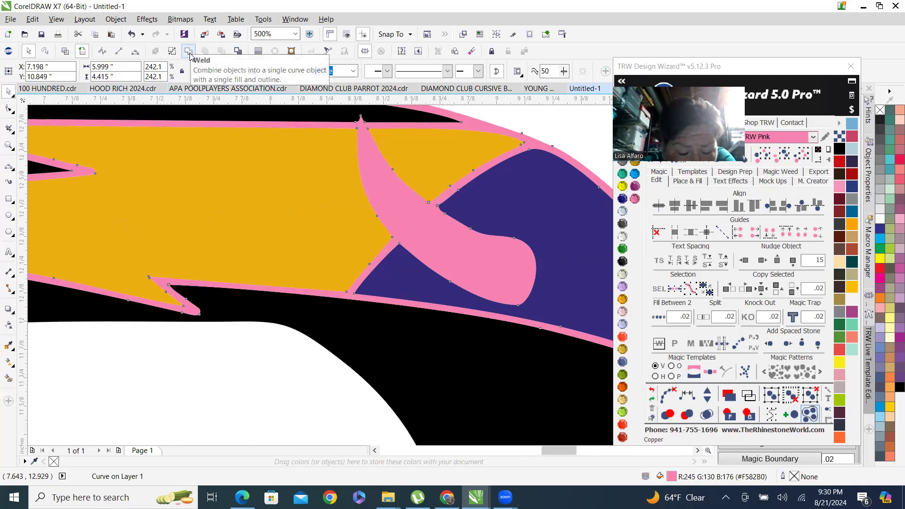
scroll(237, 208, "down", 6)
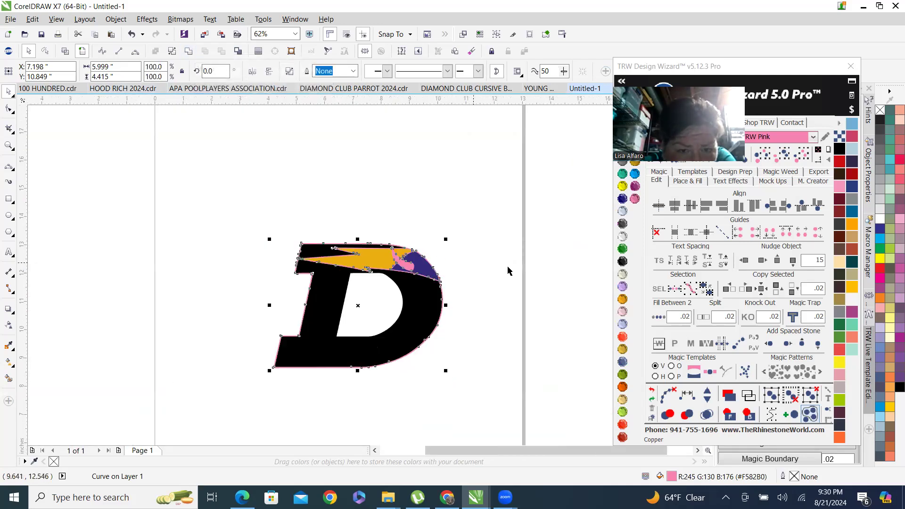
left_click(620, 258)
Switch to the browser's Google image search for the DeForest high school logo.
scroll(378, 274, "up", 6)
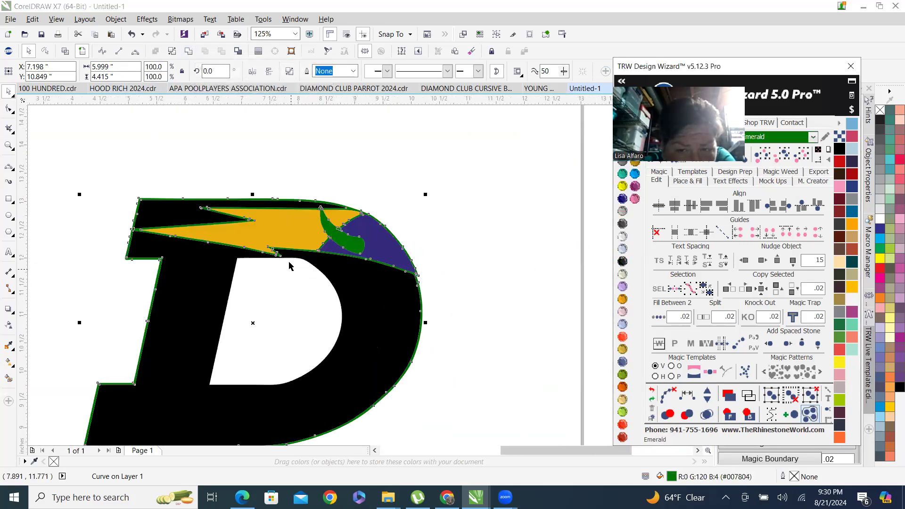
scroll(196, 198, "down", 4)
scroll(344, 324, "up", 2)
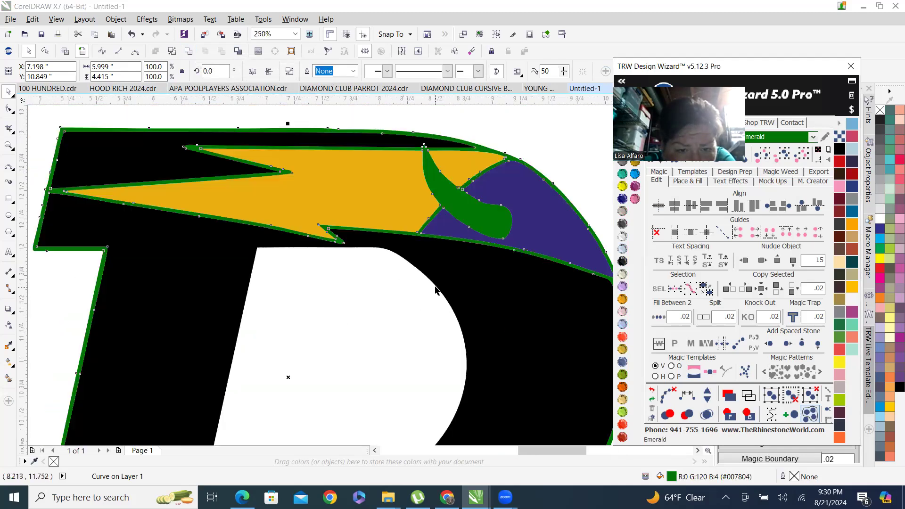
scroll(434, 289, "down", 3)
scroll(288, 349, "up", 2)
left_click(447, 498)
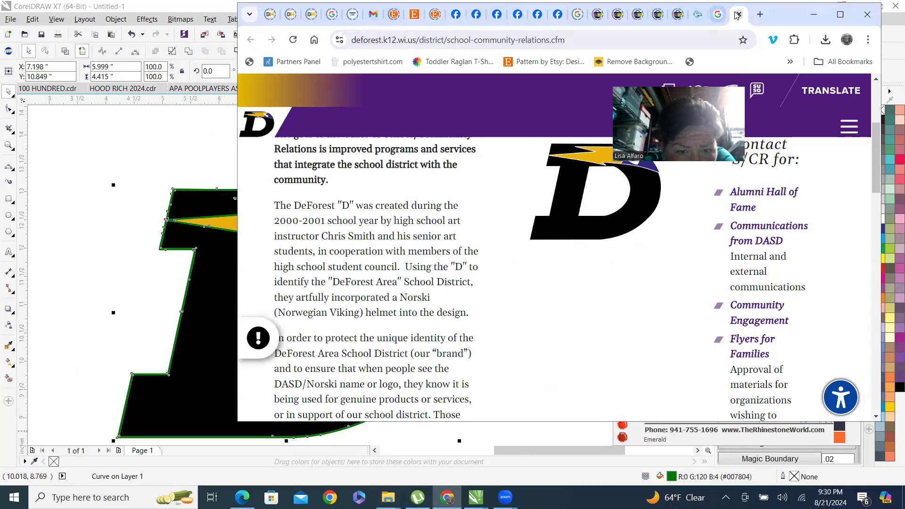
left_click(718, 14)
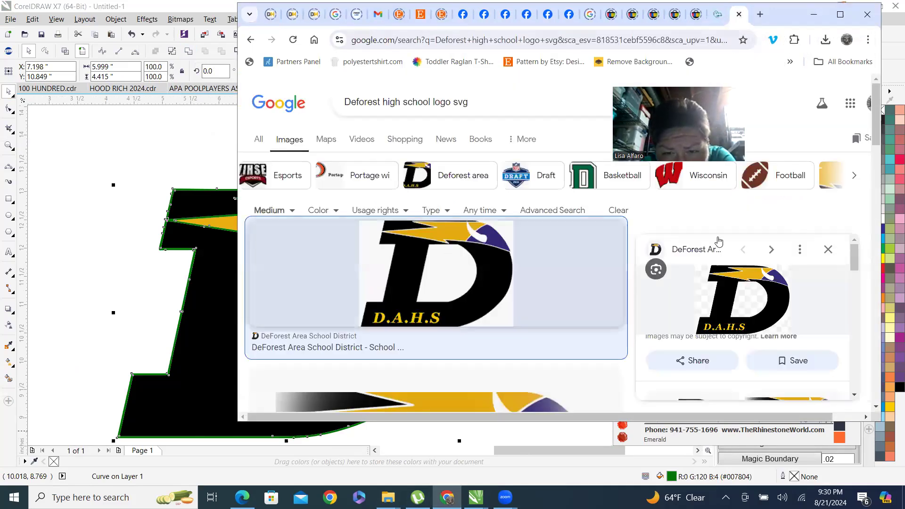
left_click(840, 14)
Browse the DeForest high school logo image search results and their related images.
scroll(374, 256, "down", 10)
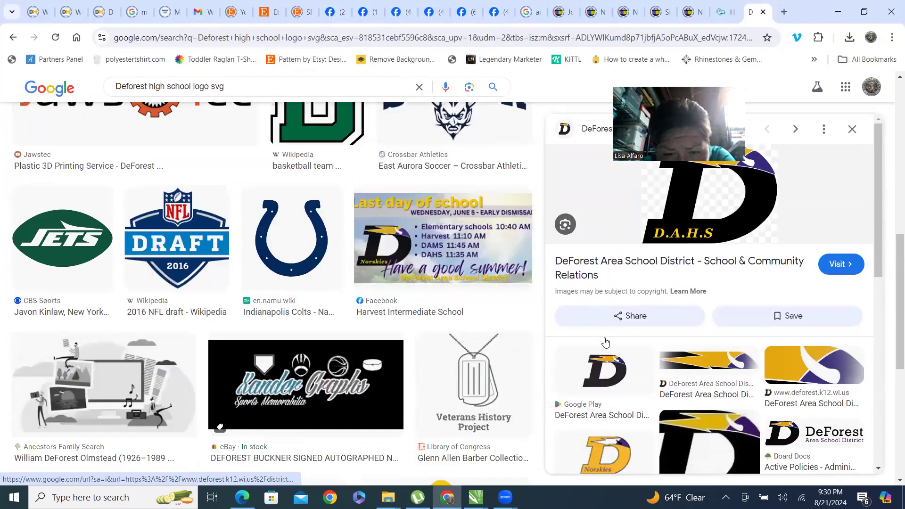
scroll(819, 313, "down", 3)
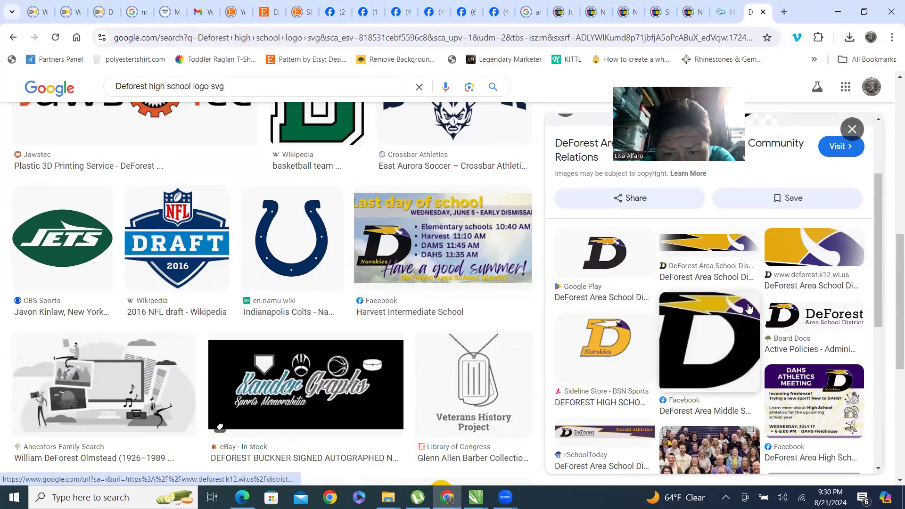
scroll(725, 306, "down", 4)
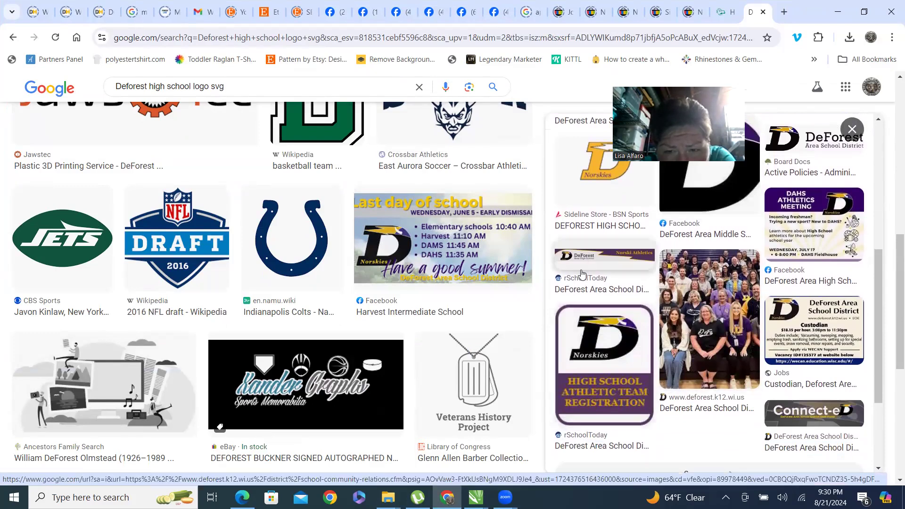
scroll(210, 292, "down", 5)
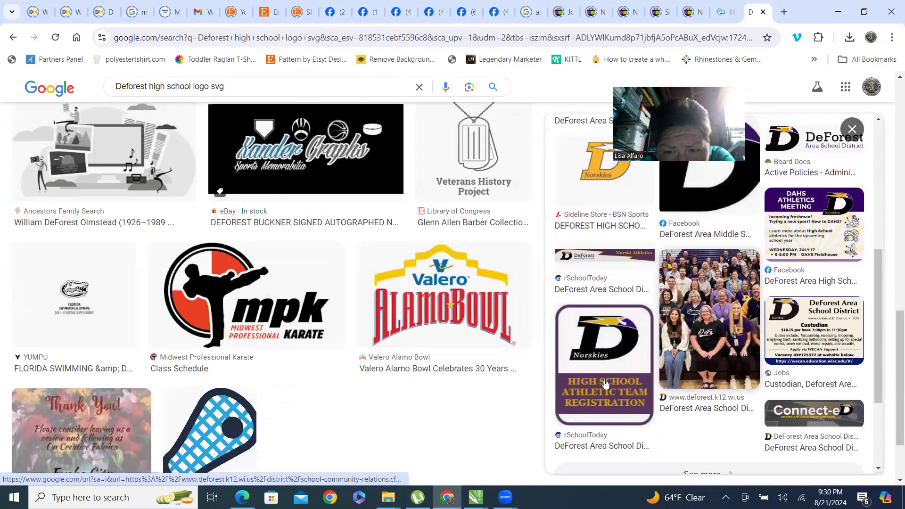
scroll(613, 327, "up", 4)
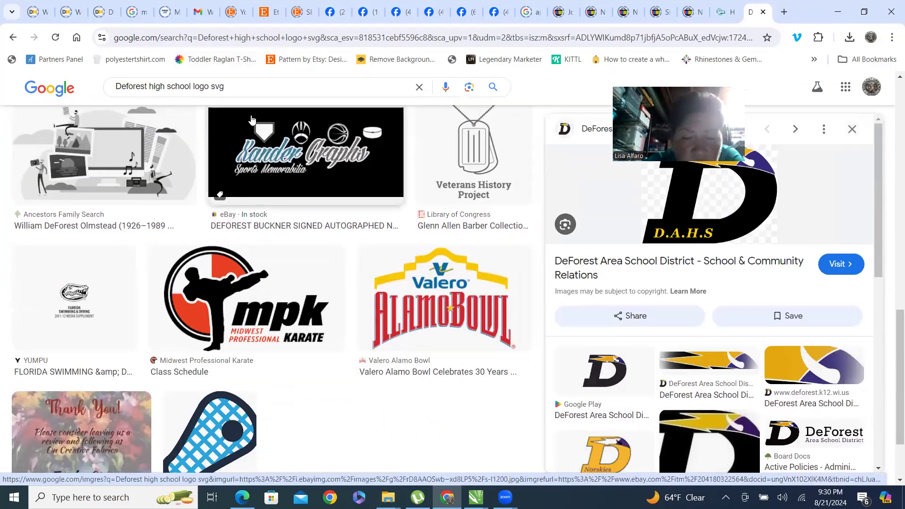
scroll(158, 75, "up", 6)
scroll(158, 75, "up", 5)
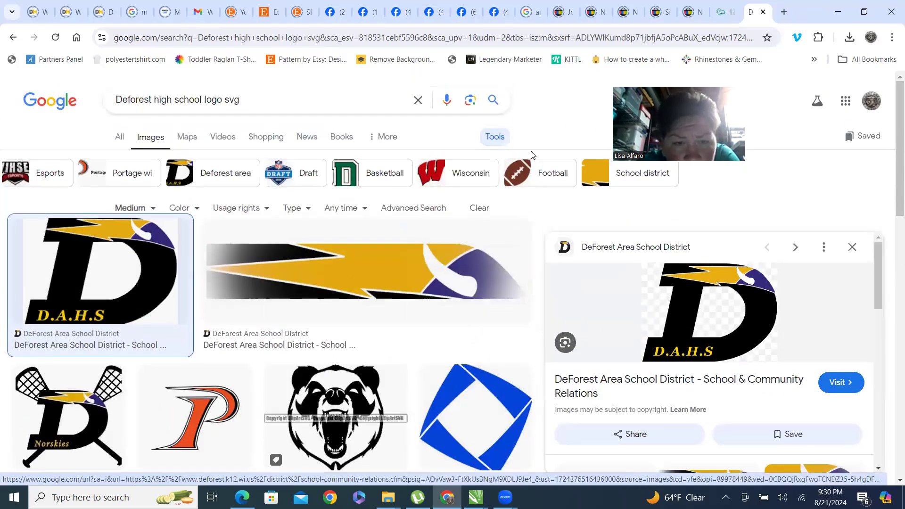
Narrow the image search to football, then replace the query with football svg.
left_click(540, 178)
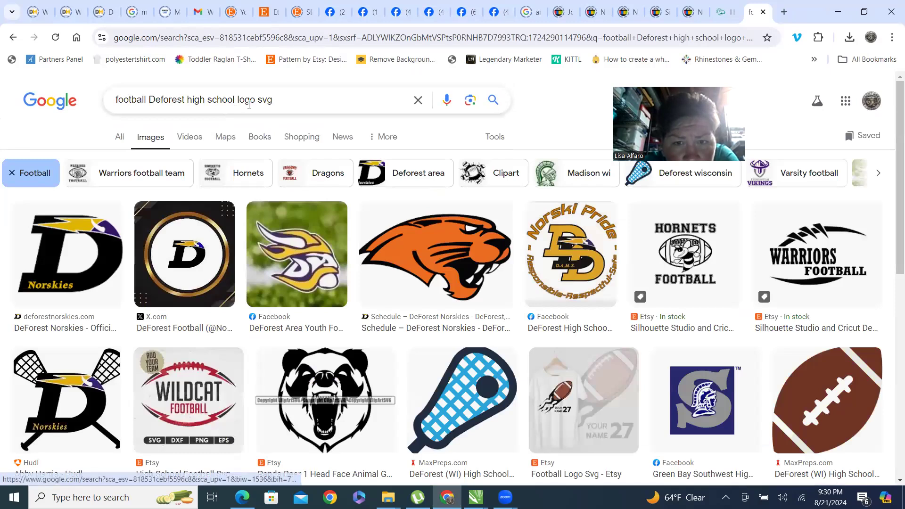
left_click_drag(256, 103, 1, 84)
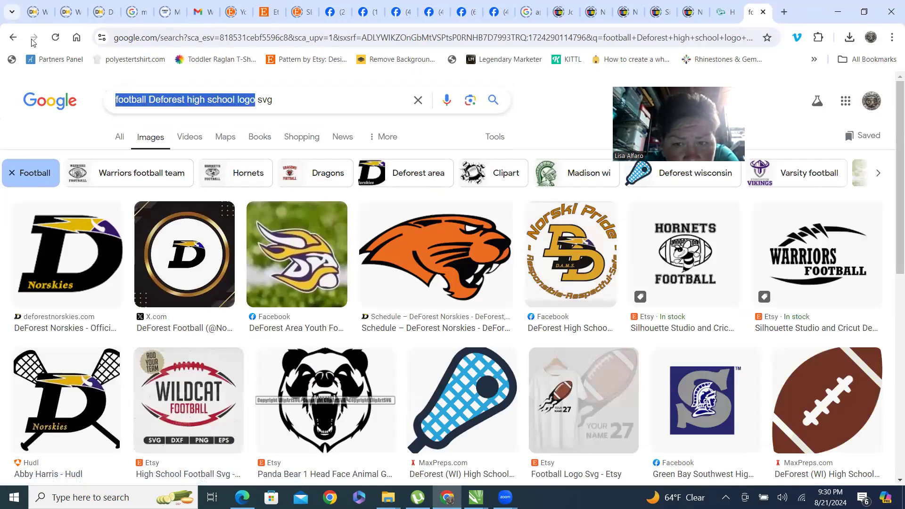
type("football")
key("Return")
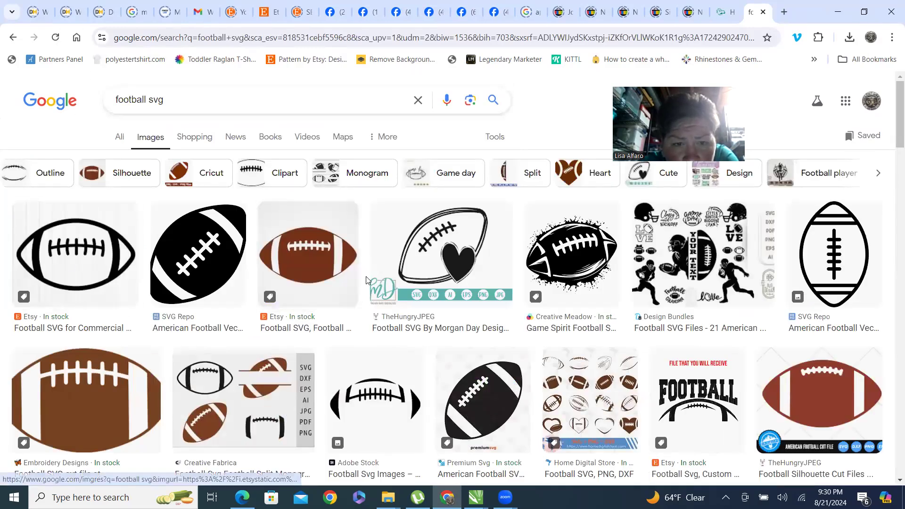
Browse the football svg image results and preview the Wikimedia American football icon.
scroll(330, 283, "down", 1)
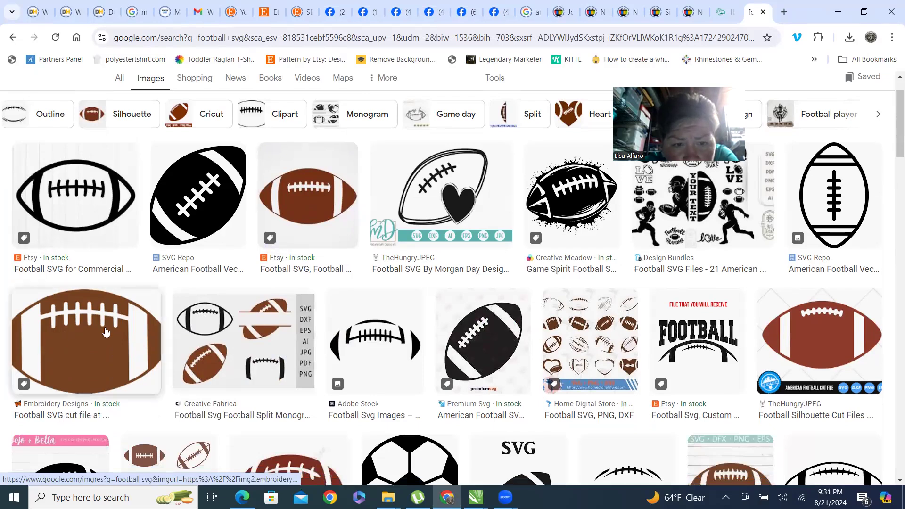
scroll(105, 332, "down", 6)
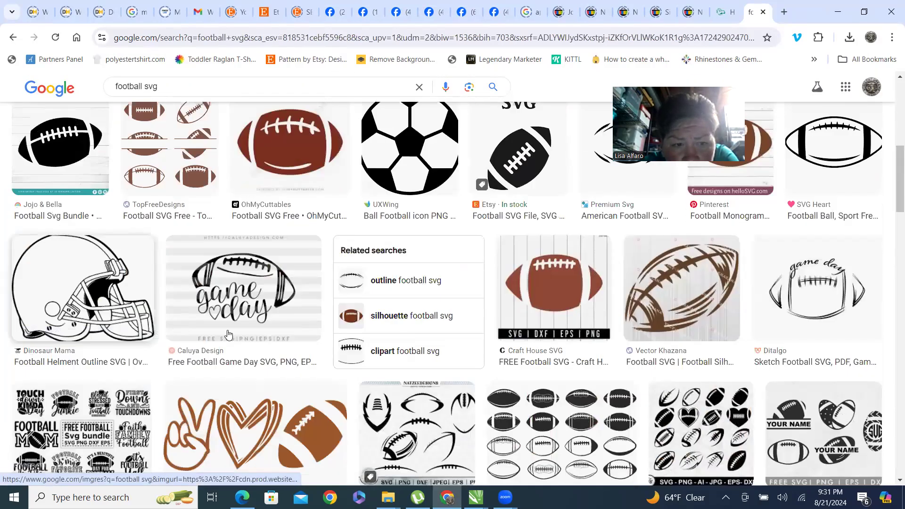
scroll(523, 302, "down", 8)
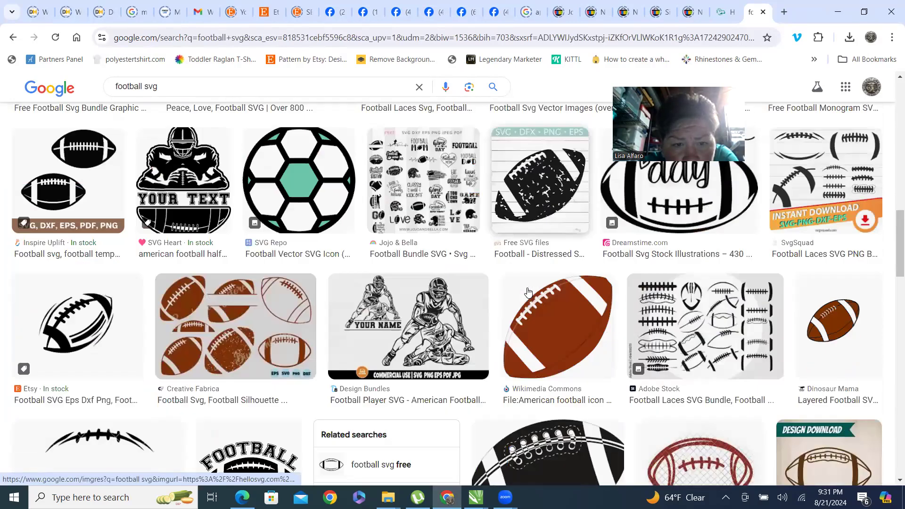
scroll(374, 284, "down", 1)
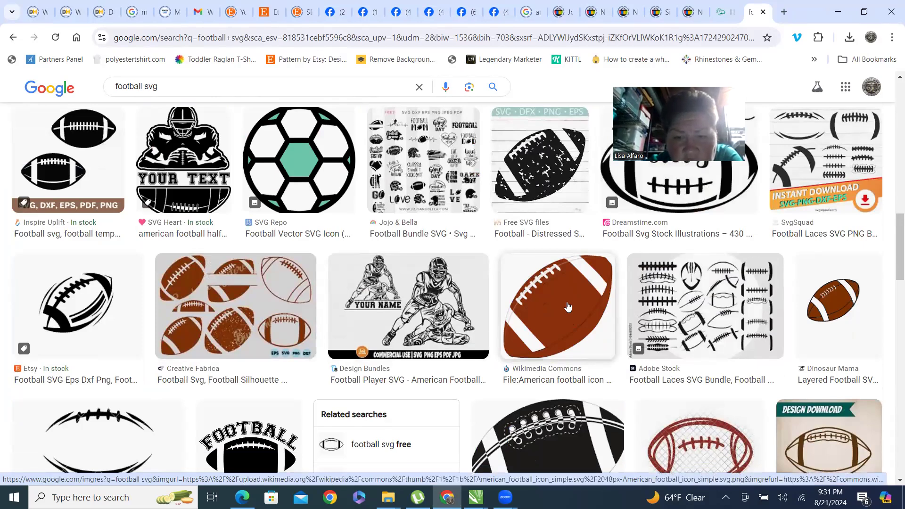
scroll(564, 283, "down", 1)
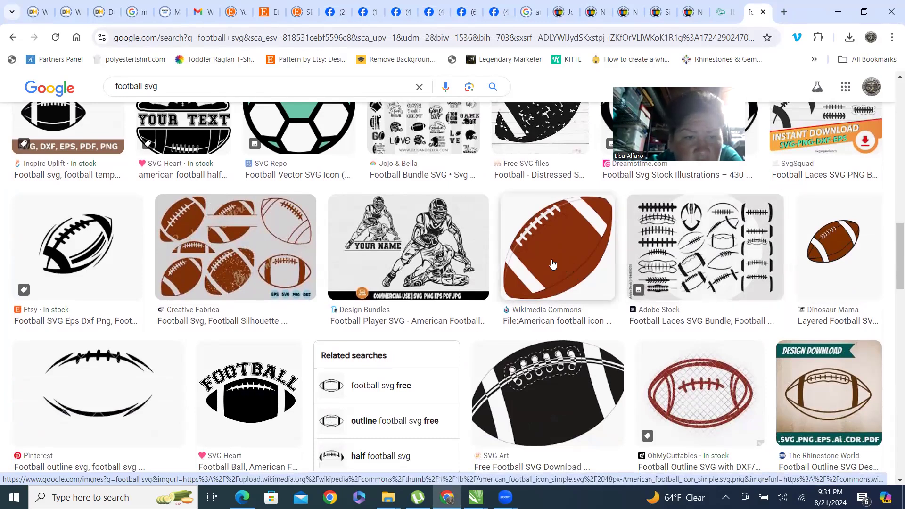
left_click(553, 265)
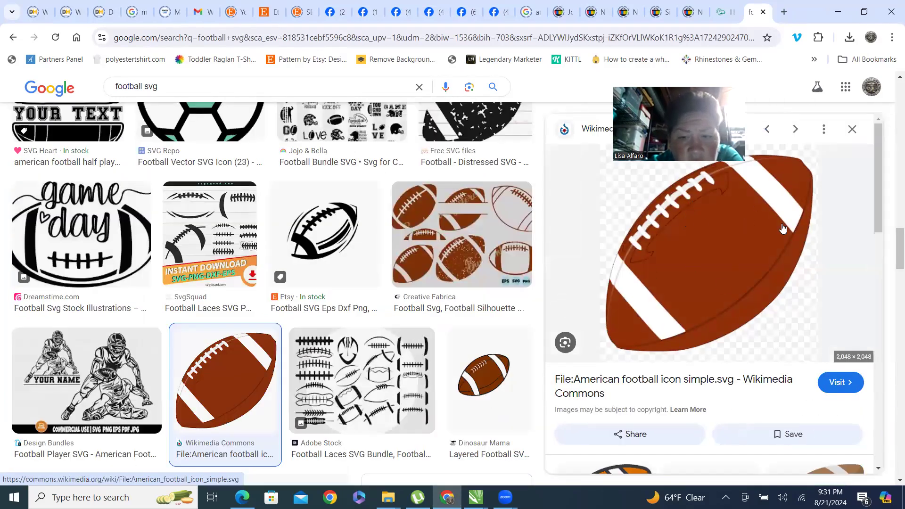
scroll(718, 302, "down", 10)
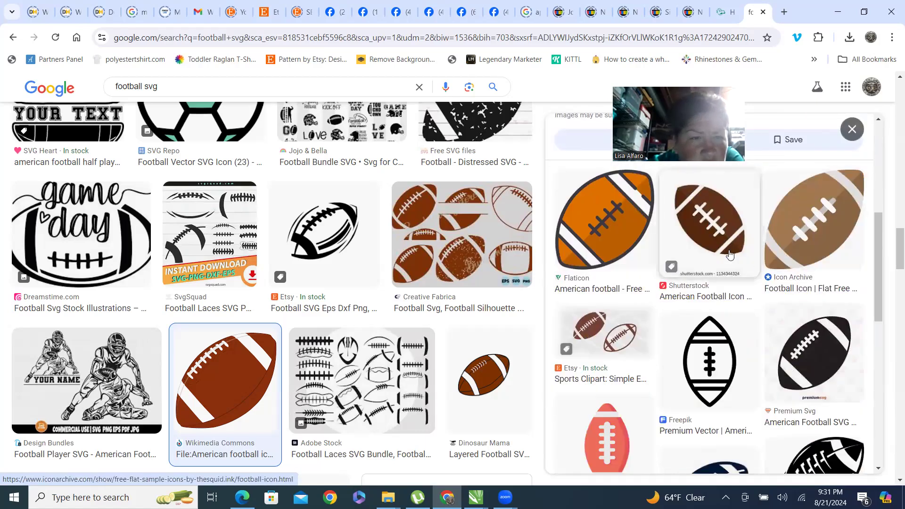
scroll(699, 277, "down", 2)
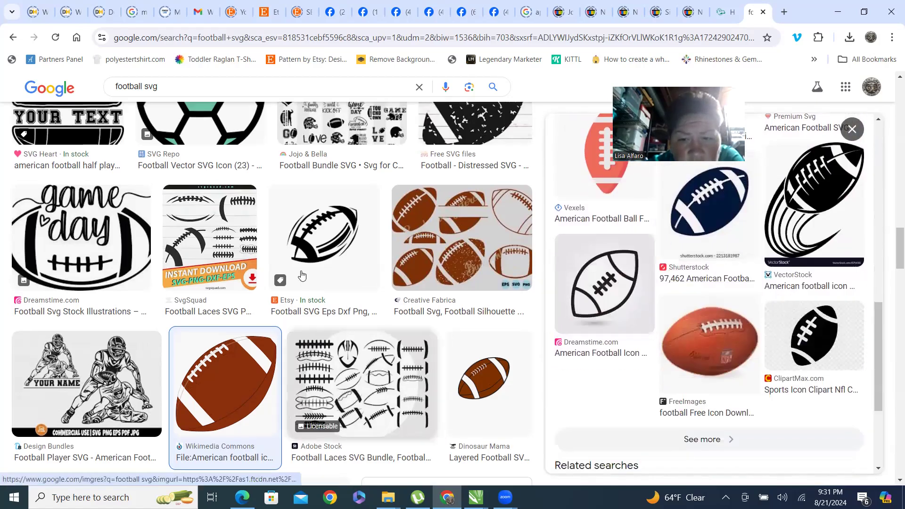
Search images again for football svg using the suggested query.
scroll(308, 271, "up", 9)
scroll(309, 271, "up", 1)
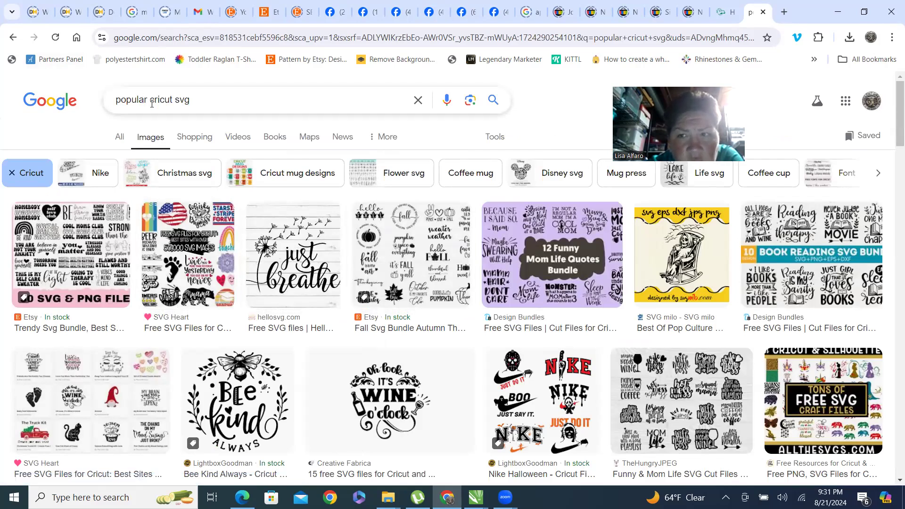
triple_click(201, 101)
type("foot")
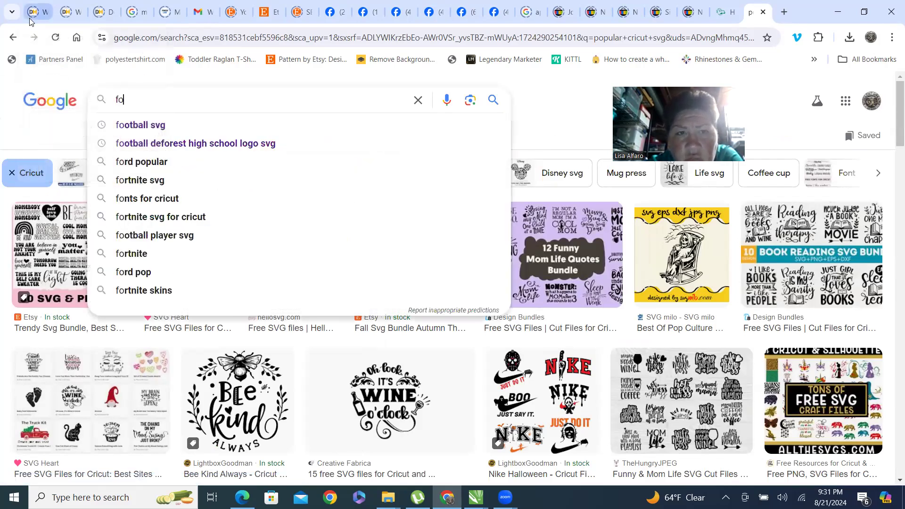
key("Down")
key("Return")
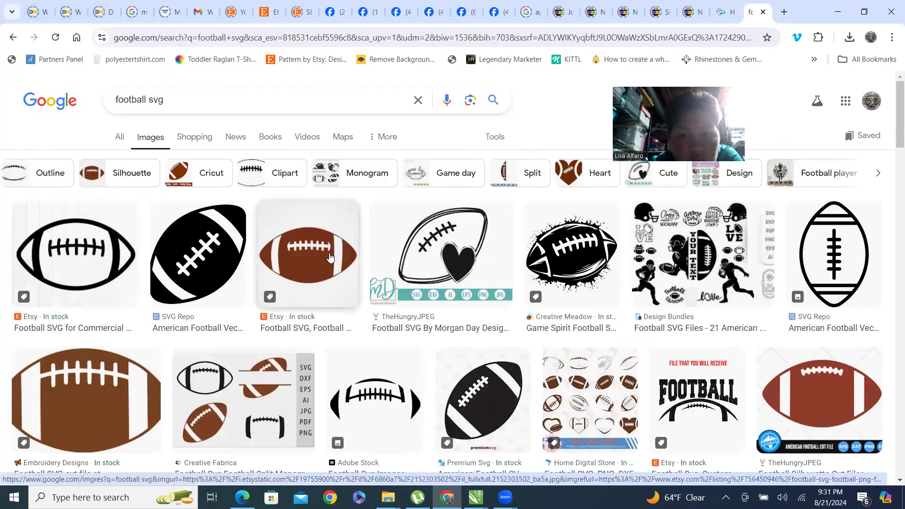
Open the HelloSVG football monogram image preview and save the image as football.
scroll(330, 257, "down", 1)
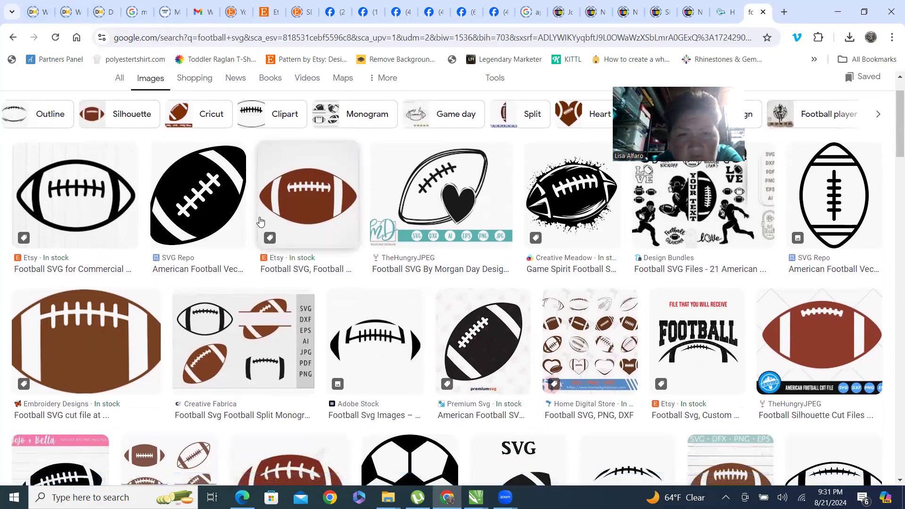
scroll(318, 246, "down", 2)
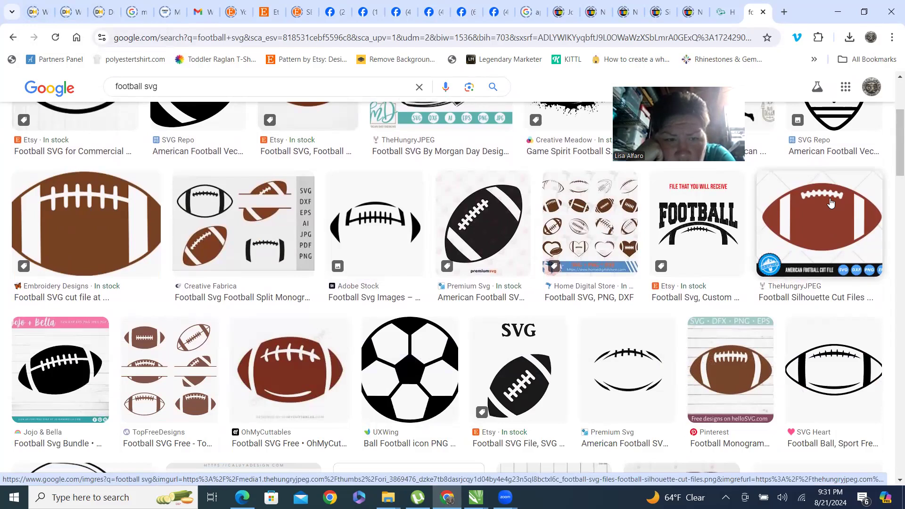
scroll(331, 241, "down", 2)
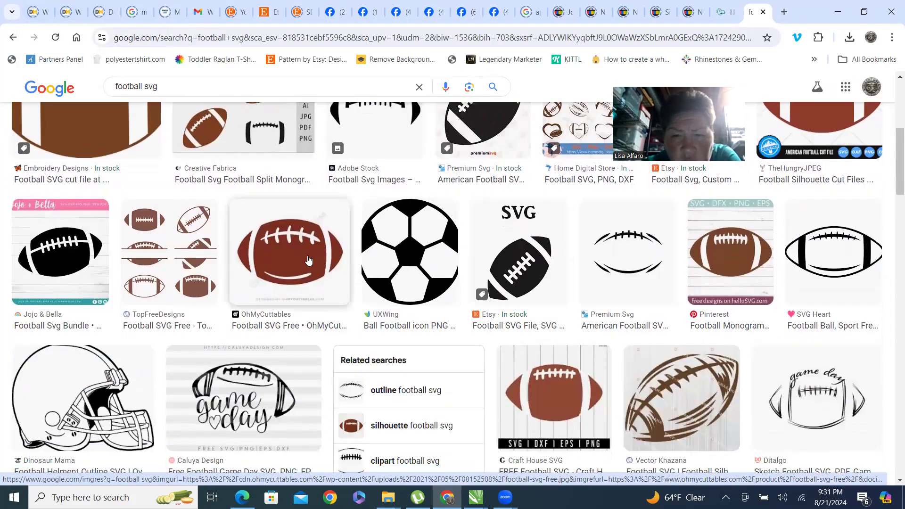
left_click(308, 260)
left_click(13, 38)
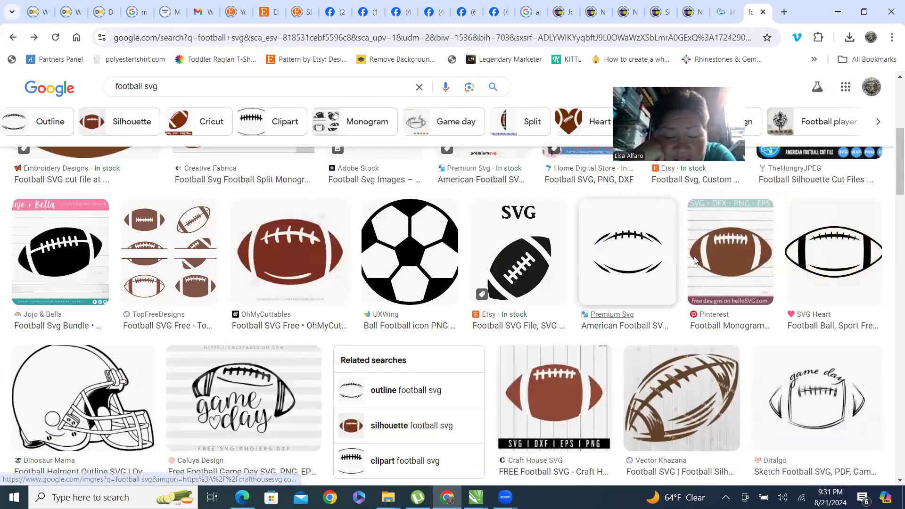
left_click(733, 266)
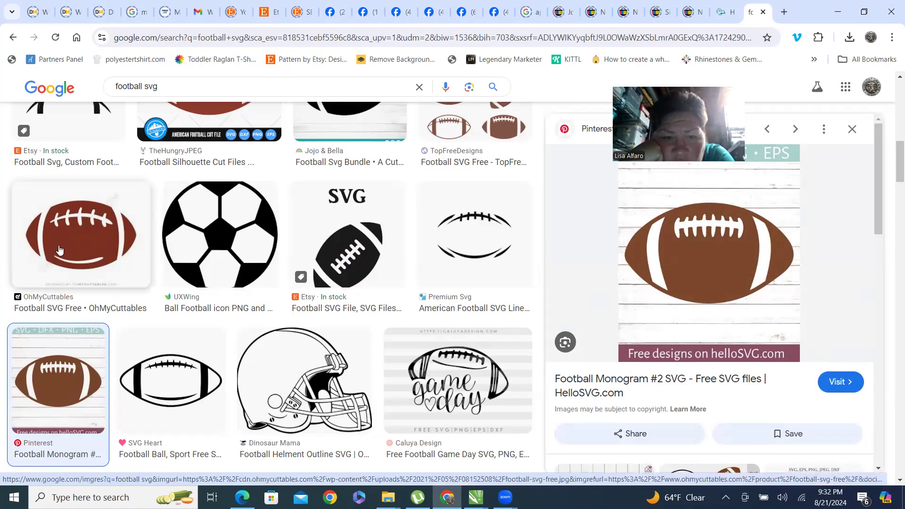
right_click(699, 244)
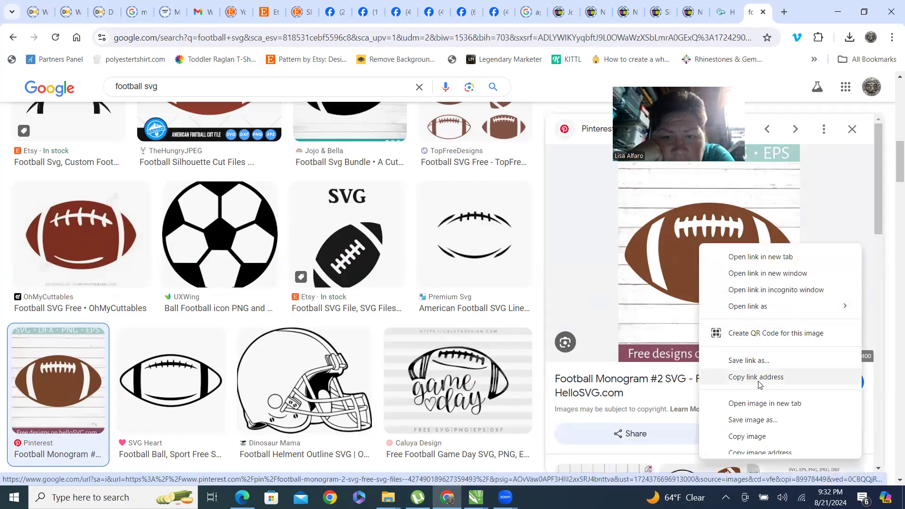
left_click(767, 421)
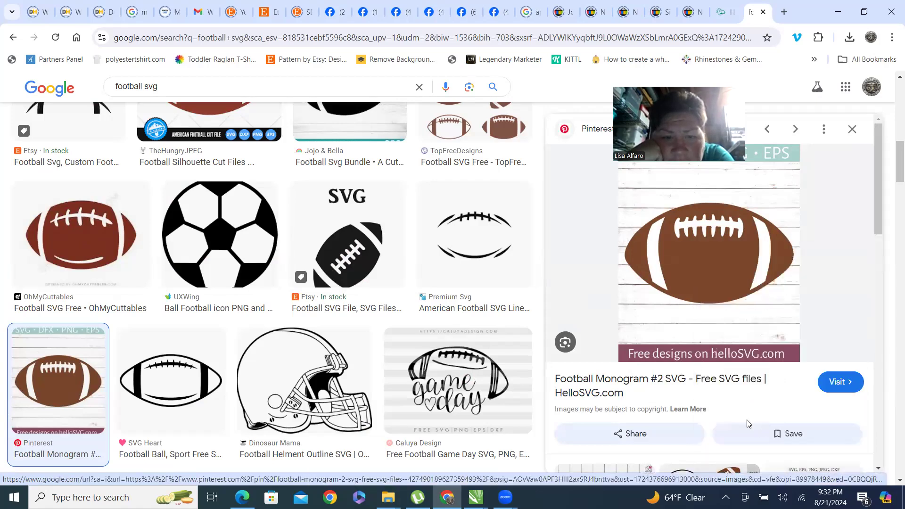
key("Home")
type("football")
key("Return")
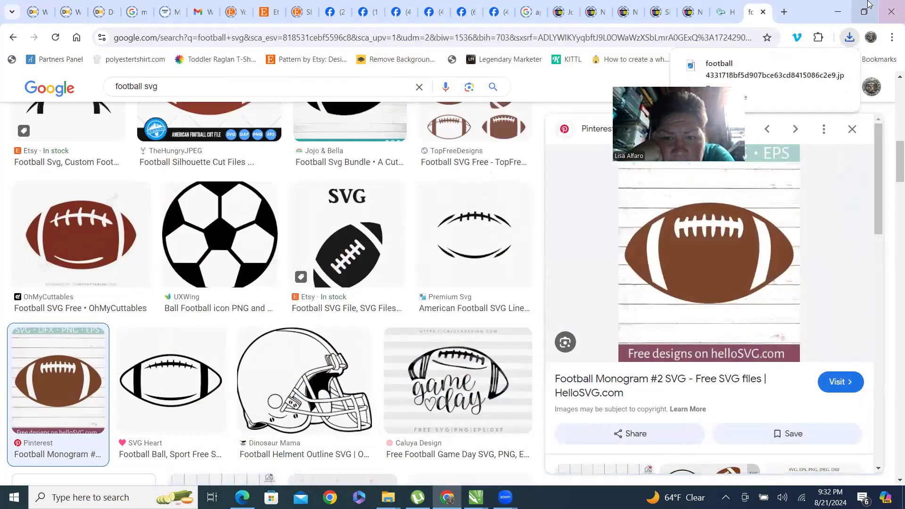
Bring the downloaded football image into the CorelDRAW document and position it on the page.
left_click(866, 13)
left_click(779, 63)
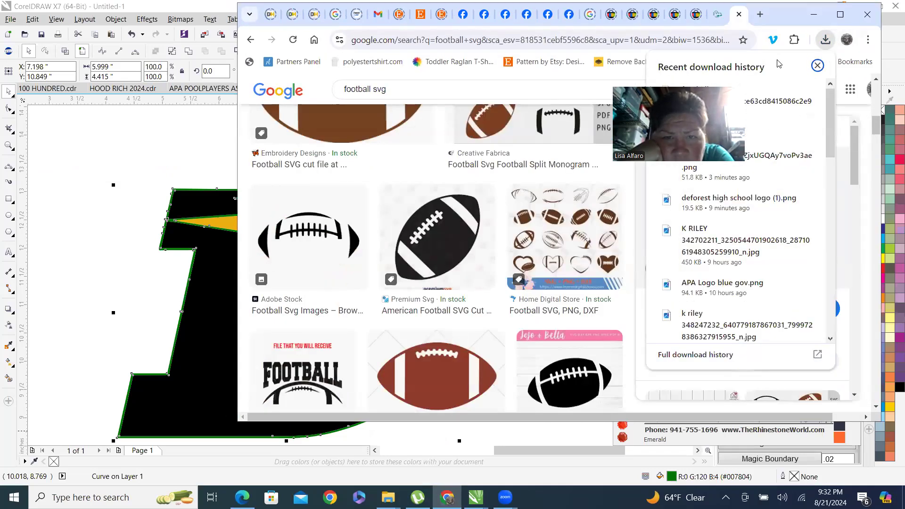
mouse_move(772, 108)
left_click_drag(774, 107, 75, 160)
scroll(114, 275, "down", 4)
left_click_drag(111, 267, 235, 234)
scroll(210, 211, "up", 2)
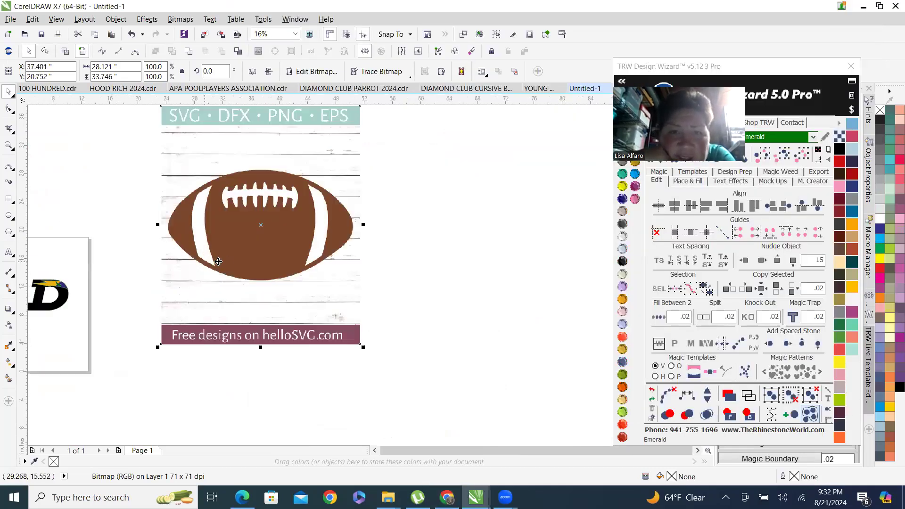
Return to the browser's earlier football DeForest high school logo svg search results.
scroll(326, 334, "down", 2)
scroll(213, 227, "up", 12)
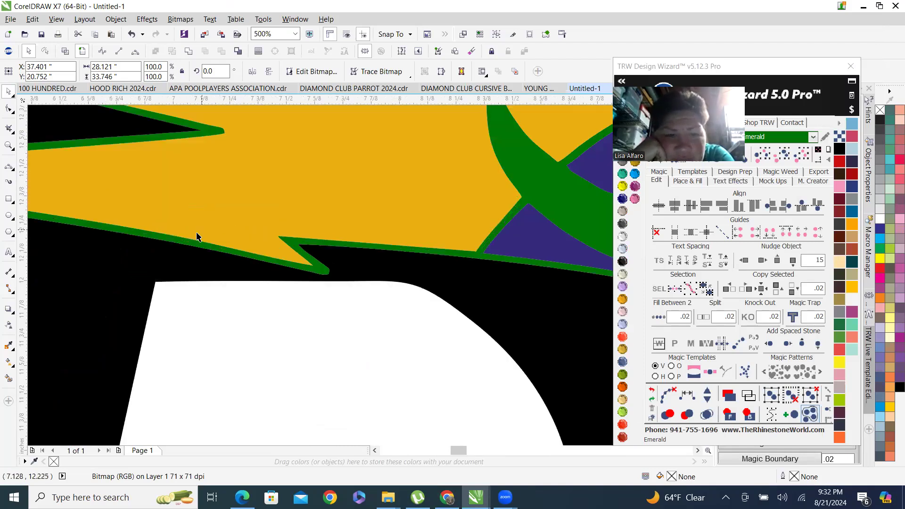
scroll(196, 236, "down", 4)
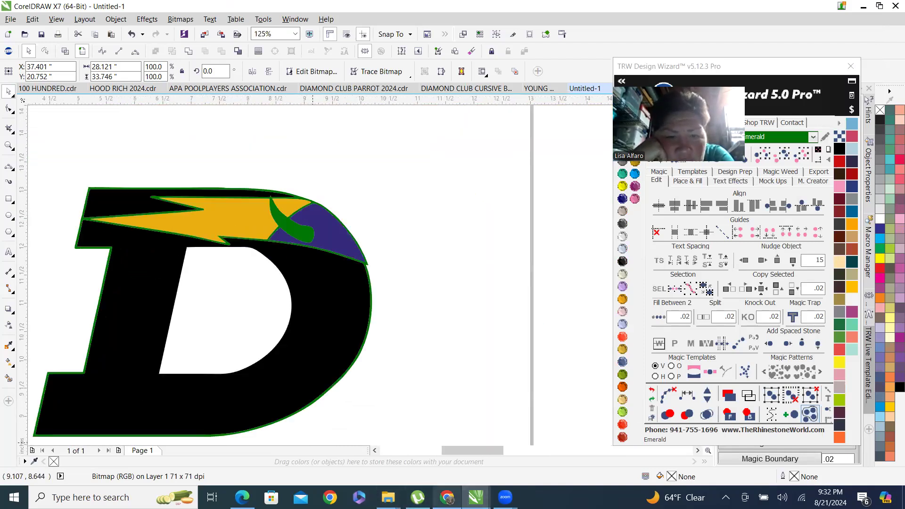
left_click(447, 497)
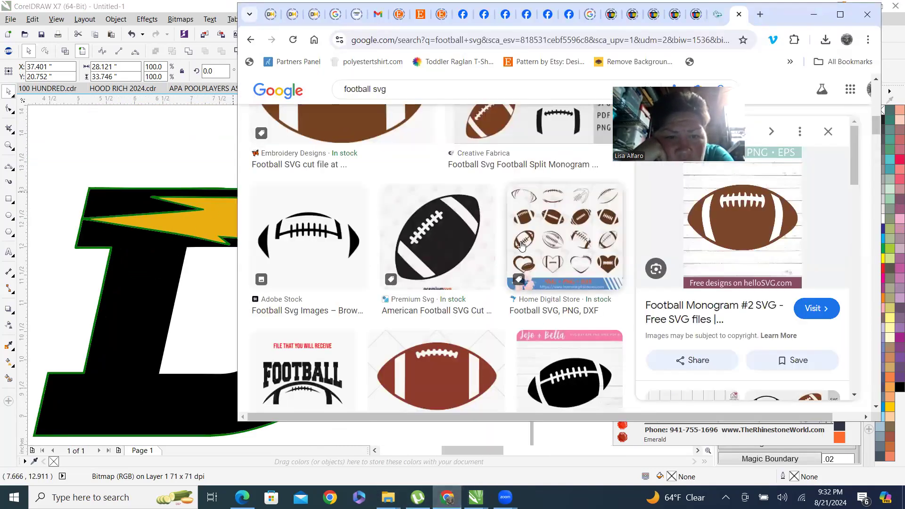
scroll(432, 171, "up", 5)
left_click(416, 100)
double_click(417, 100)
left_click(251, 40)
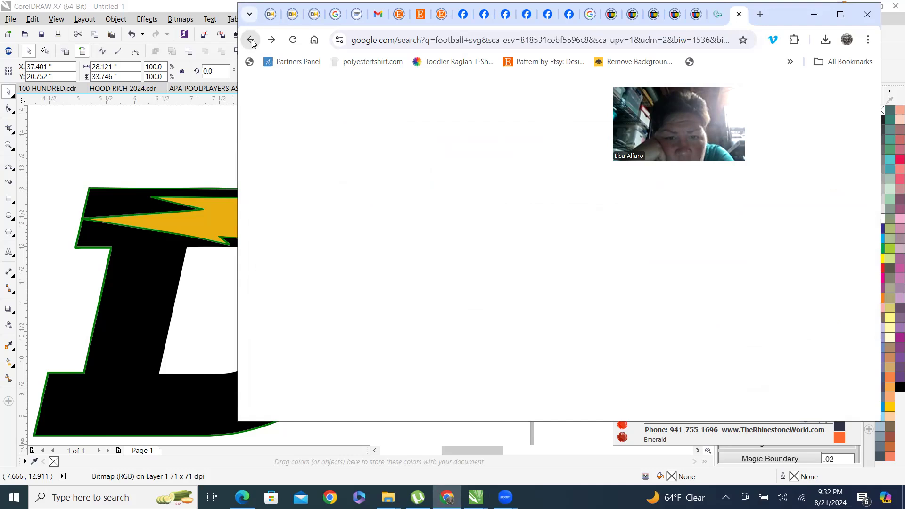
left_click(251, 40)
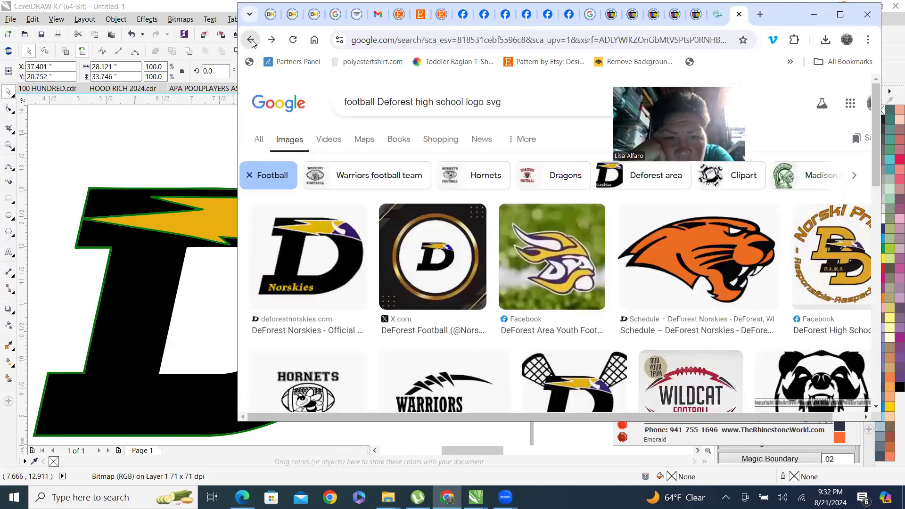
Open the DeForest Norskies D logo preview and save the image as DeForest_Logo.
left_click(309, 257)
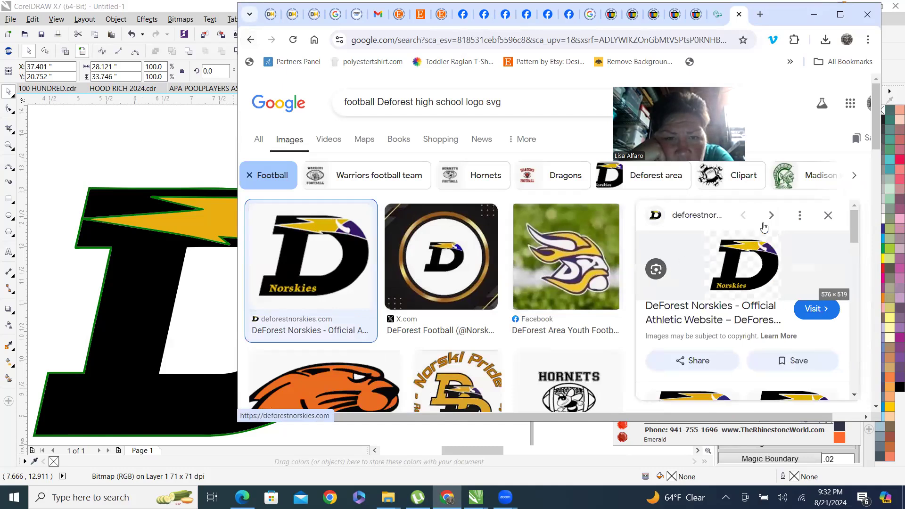
left_click(840, 18)
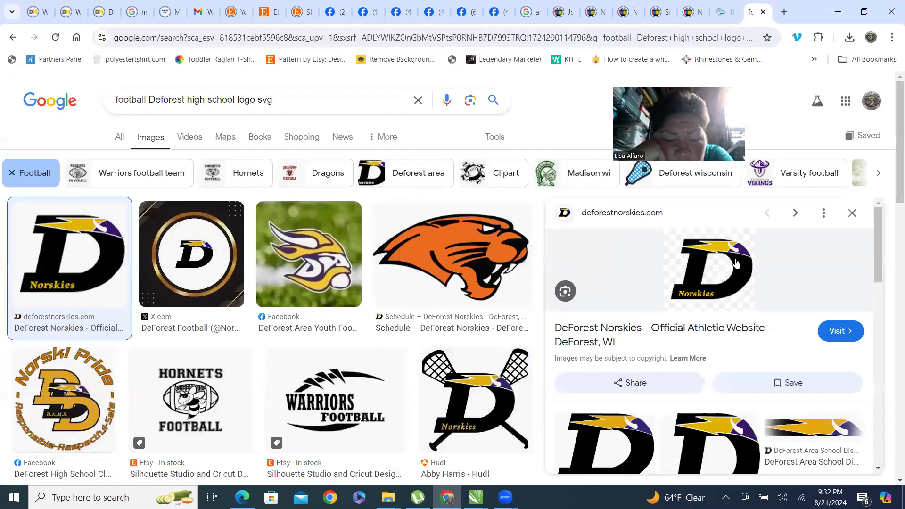
right_click(732, 254)
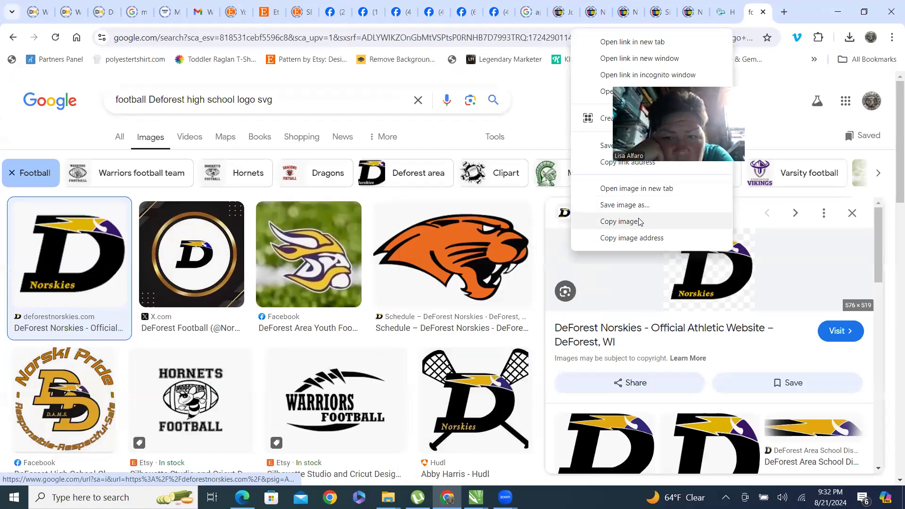
left_click(722, 215)
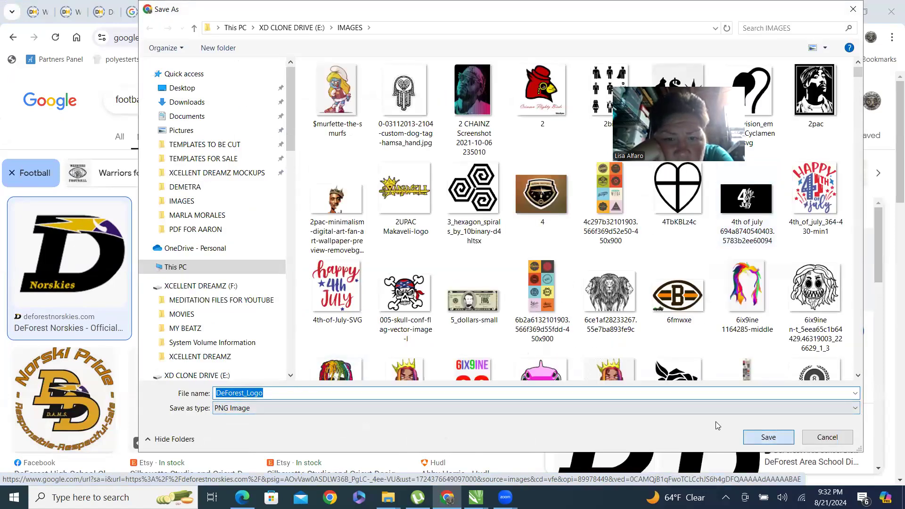
key("Return")
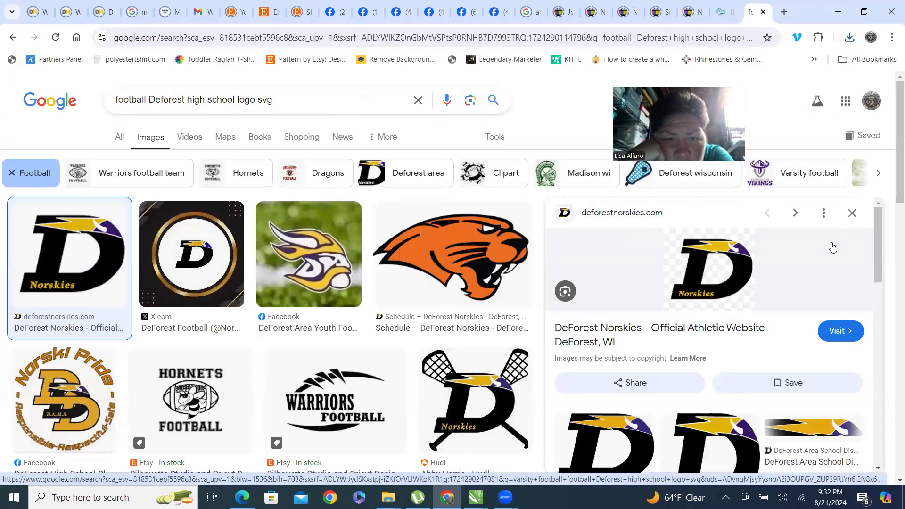
Bring the downloaded DeForest logo into the CorelDRAW document and position it beside the existing D.
left_click(864, 11)
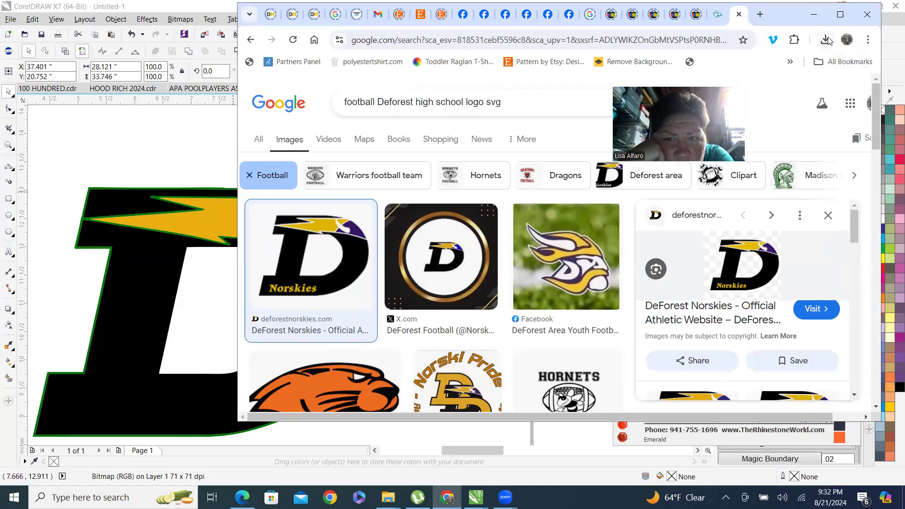
left_click(827, 41)
left_click_drag(760, 93, 136, 174)
scroll(175, 234, "down", 3)
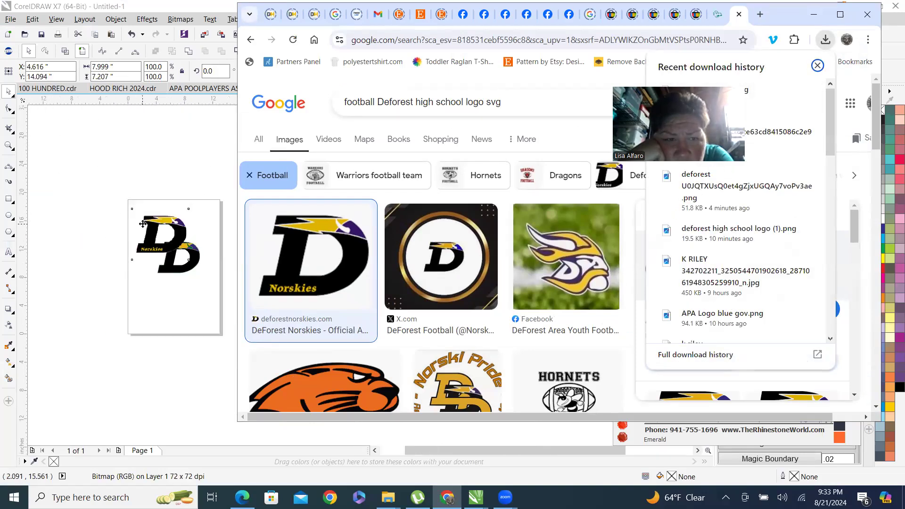
scroll(158, 213, "up", 3)
scroll(124, 214, "down", 3)
scroll(135, 221, "up", 5)
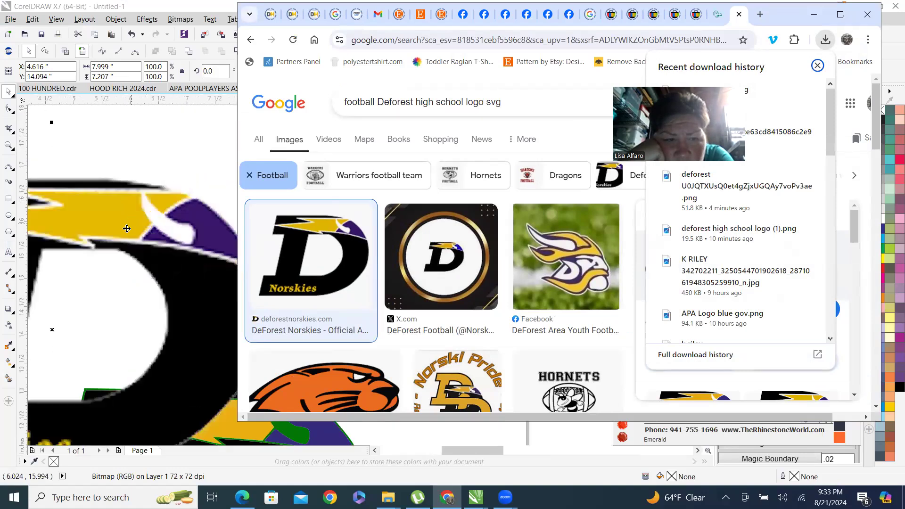
scroll(139, 213, "down", 3)
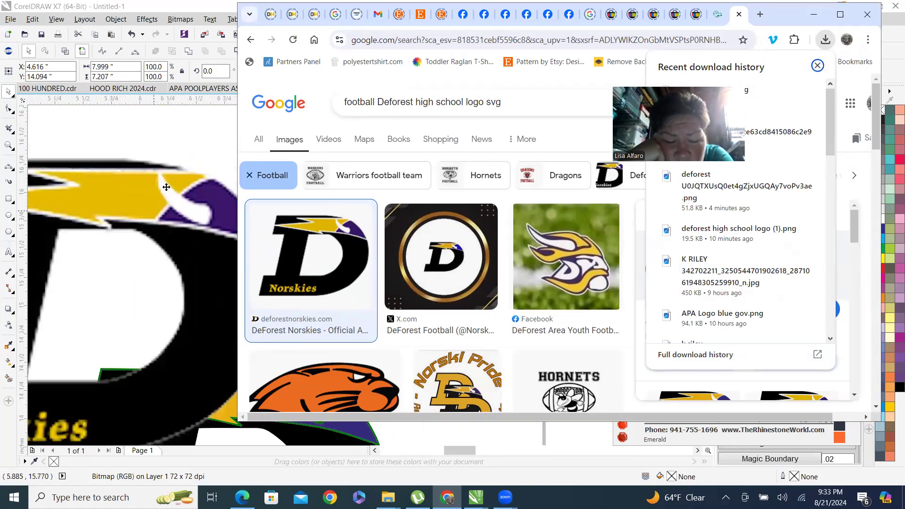
scroll(165, 189, "up", 6)
left_click(814, 14)
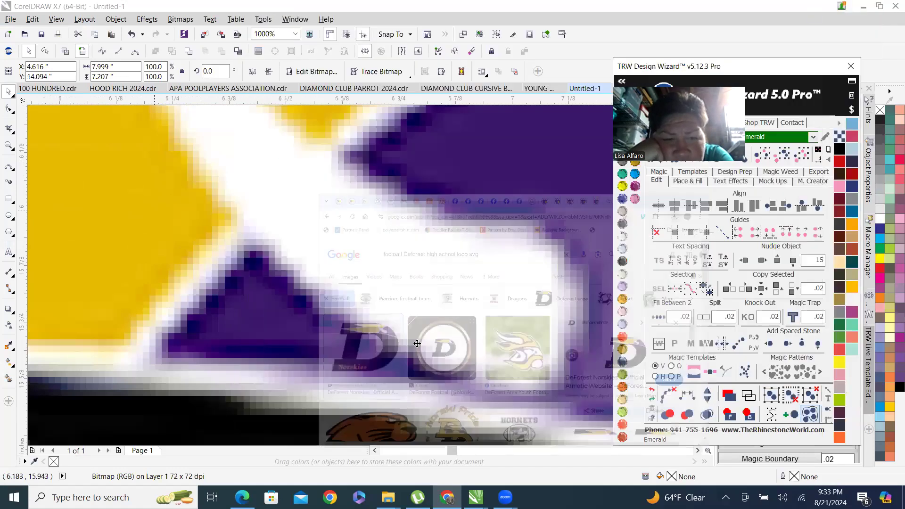
scroll(355, 195, "down", 5)
left_click_drag(355, 196, 287, 175)
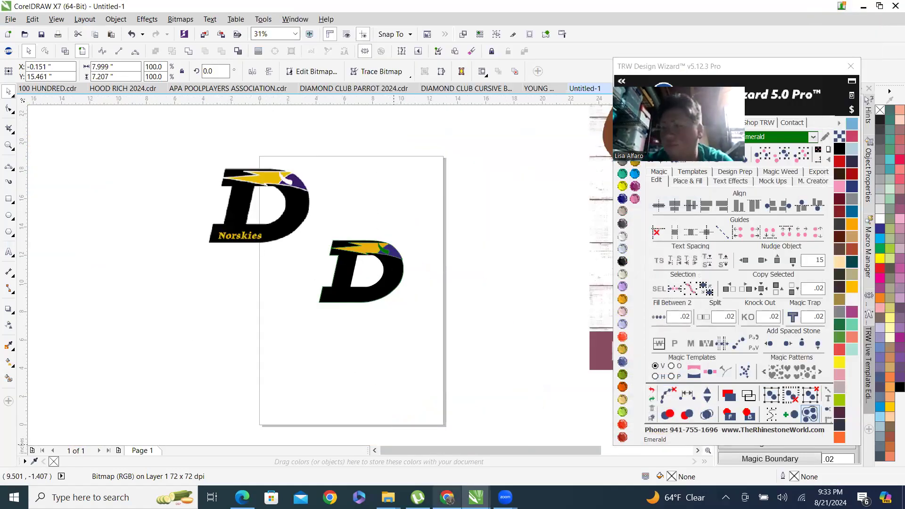
Outline-trace the new DeForest logo bitmap with PowerTRACE, keeping the default settings.
left_click(447, 497)
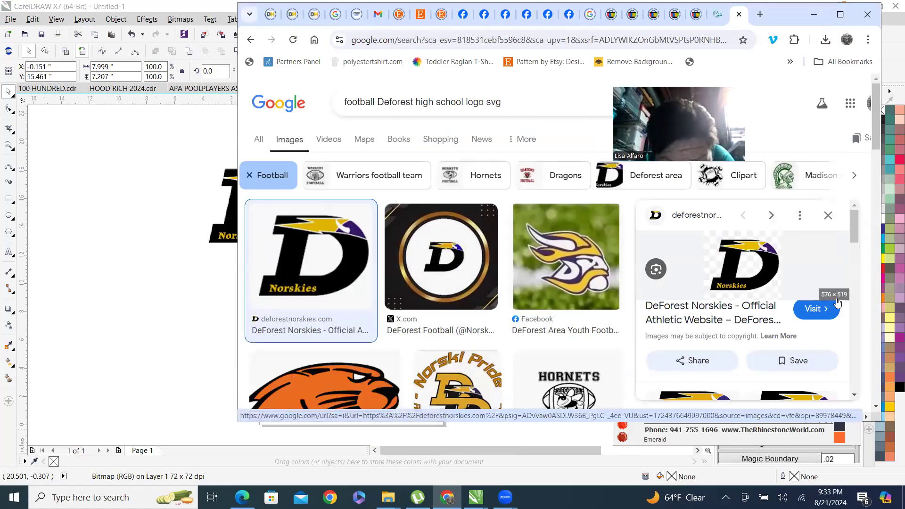
left_click(103, 117)
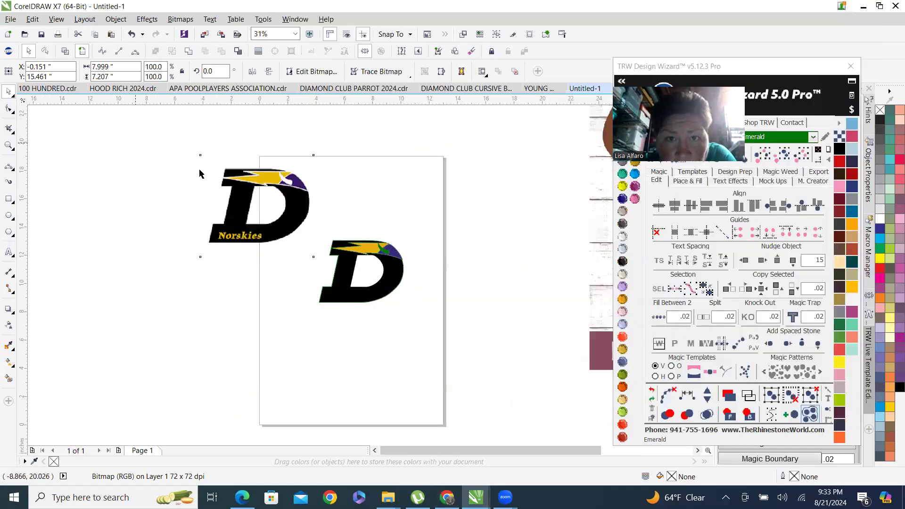
scroll(267, 184, "up", 2)
right_click(292, 165)
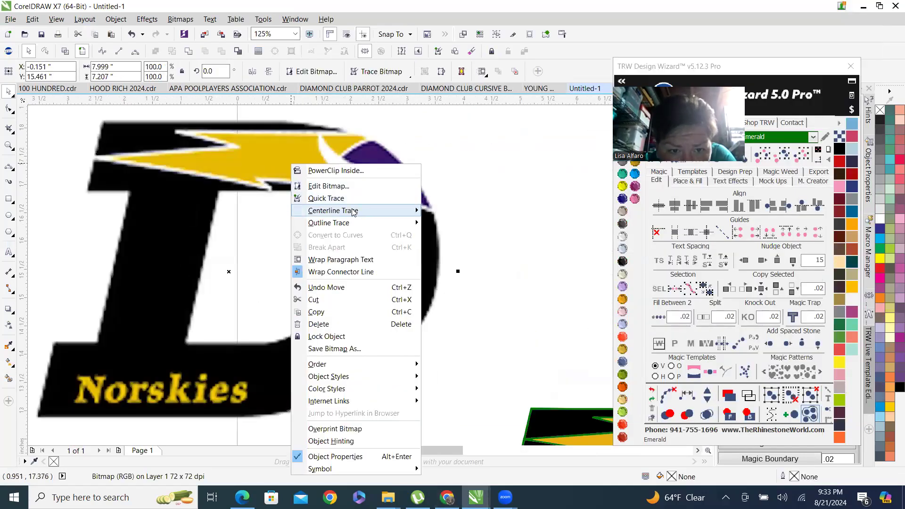
mouse_move(364, 224)
left_click(458, 261)
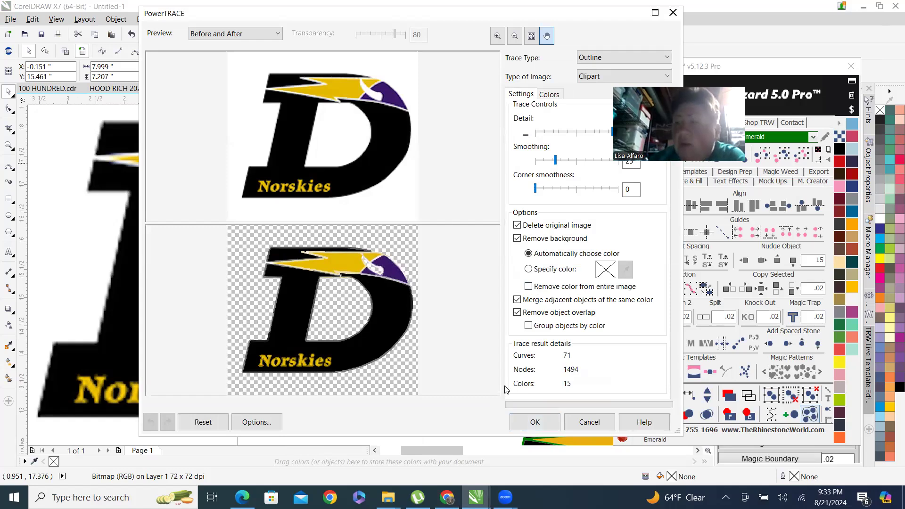
left_click(536, 423)
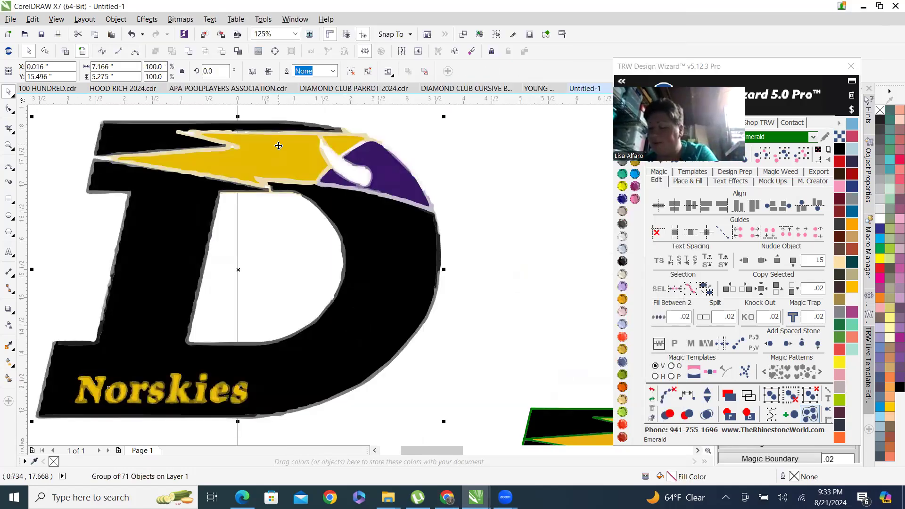
Zoom around the traced logo to inspect its edges and colour regions.
scroll(278, 158, "up", 2)
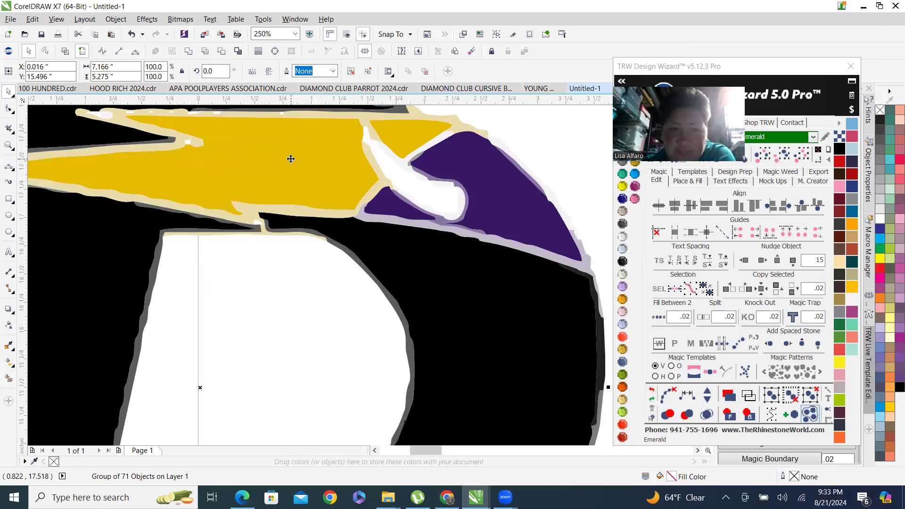
scroll(290, 201, "down", 5)
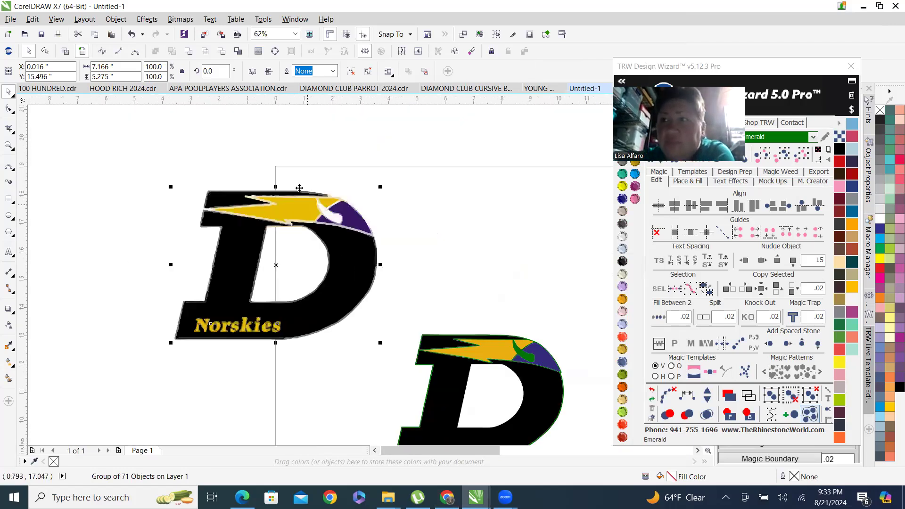
scroll(299, 192, "up", 3)
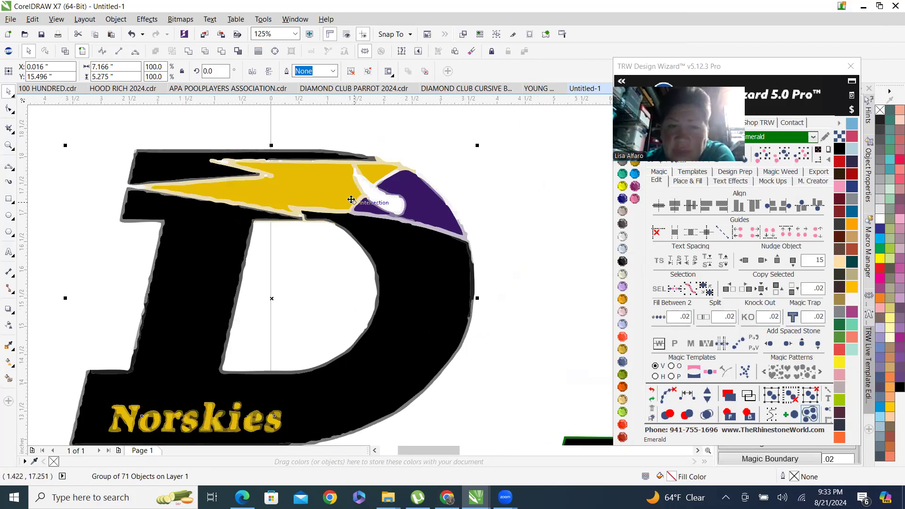
scroll(332, 181, "up", 2)
right_click(316, 184)
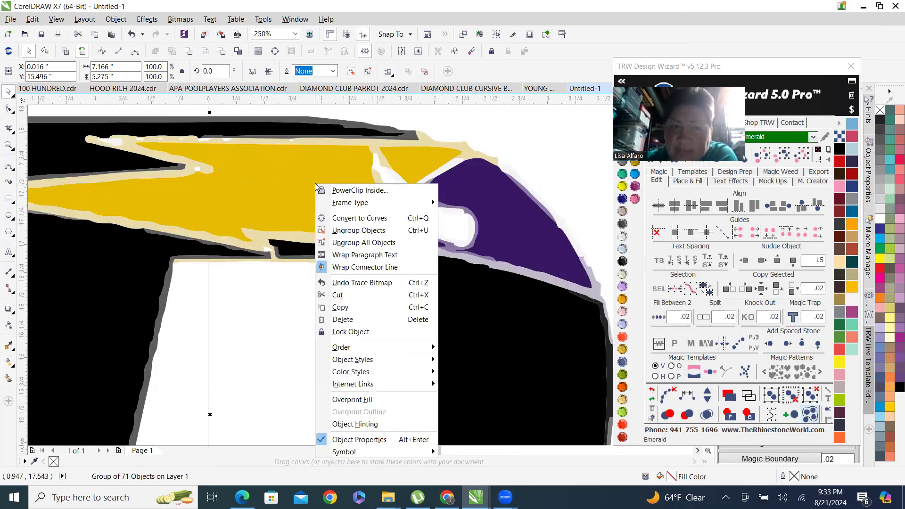
left_click(253, 308)
left_click(253, 308)
scroll(321, 230, "down", 2)
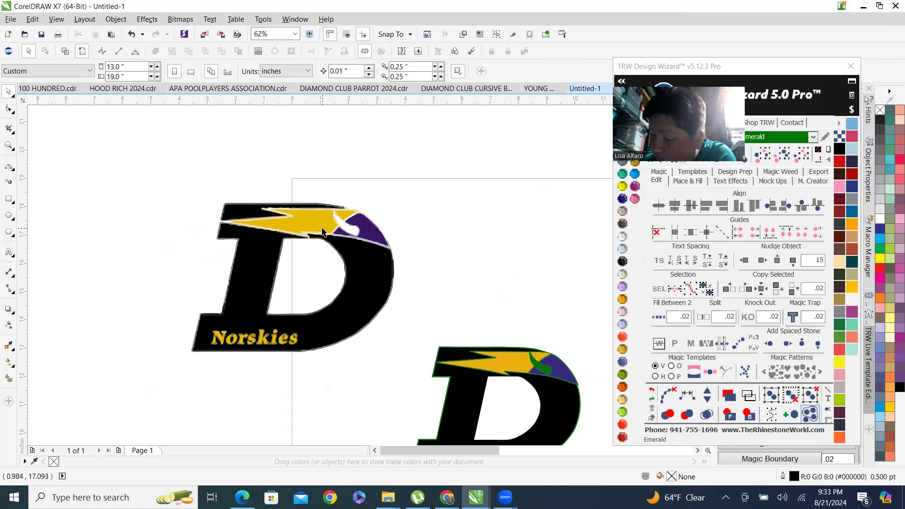
scroll(325, 236, "up", 2)
scroll(339, 239, "down", 3)
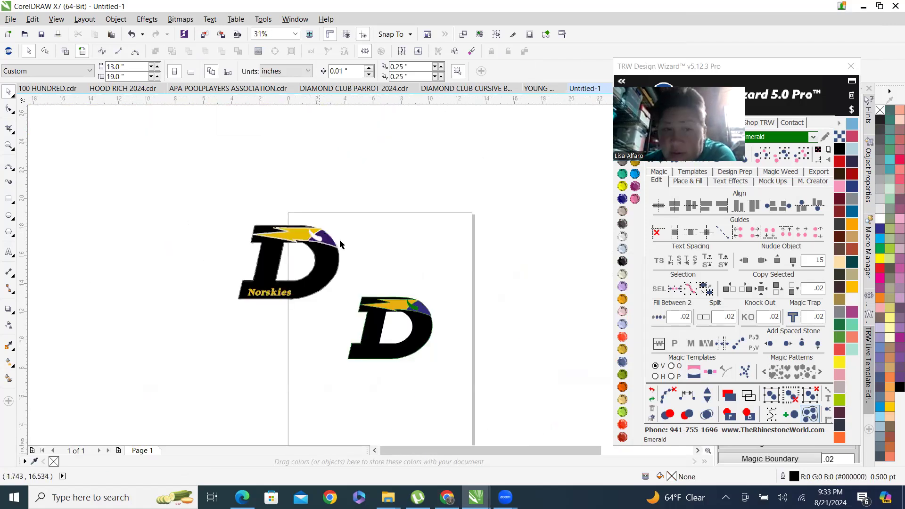
scroll(231, 257, "up", 3)
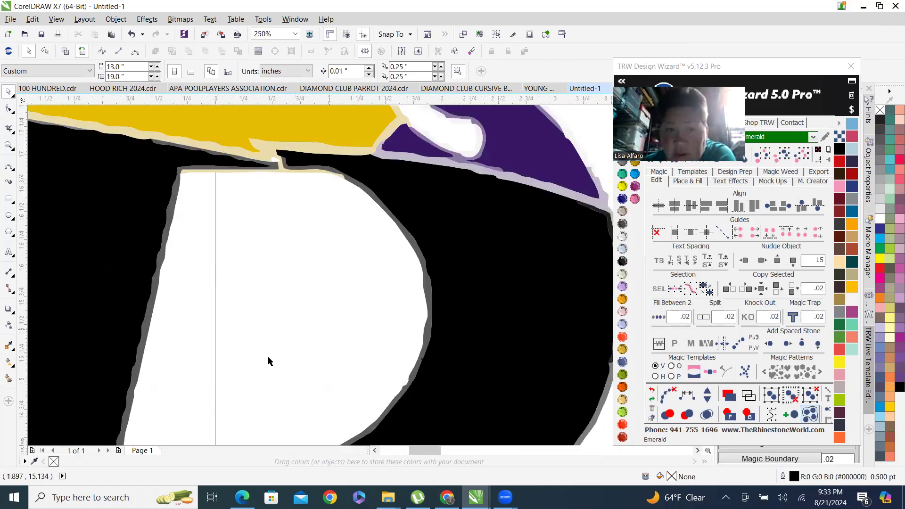
scroll(316, 278, "down", 2)
scroll(476, 367, "down", 2)
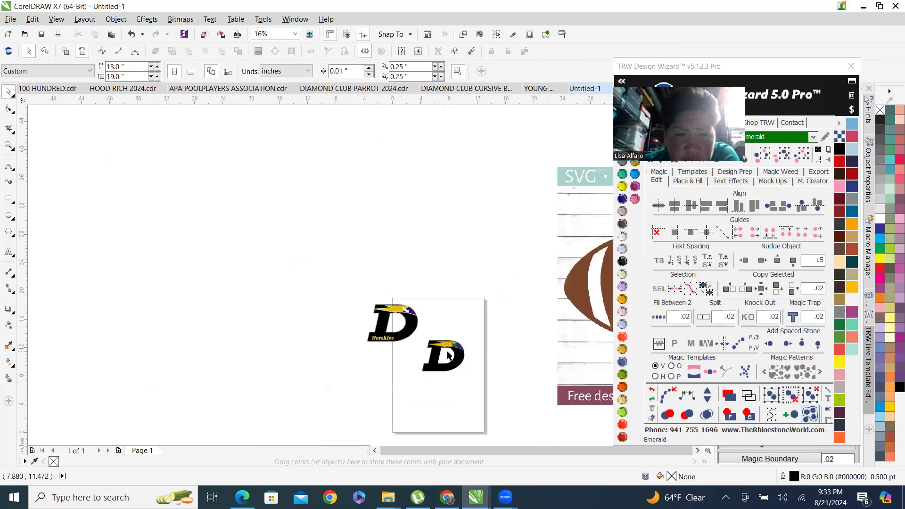
scroll(382, 327, "up", 3)
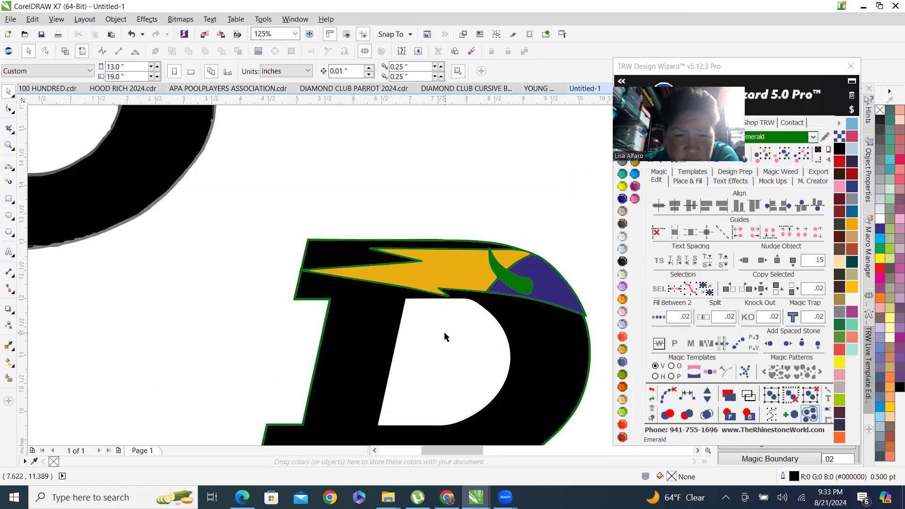
scroll(445, 337, "down", 3)
scroll(409, 310, "up", 2)
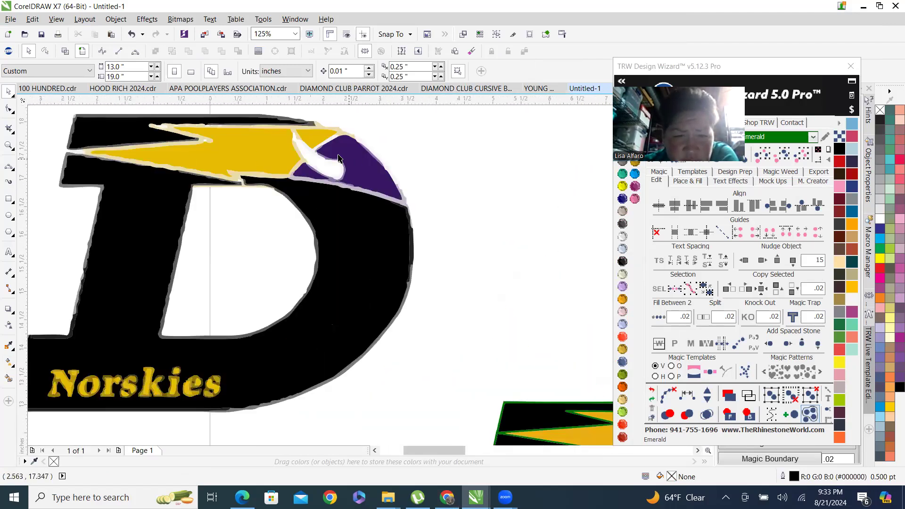
scroll(339, 158, "down", 2)
scroll(439, 372, "up", 2)
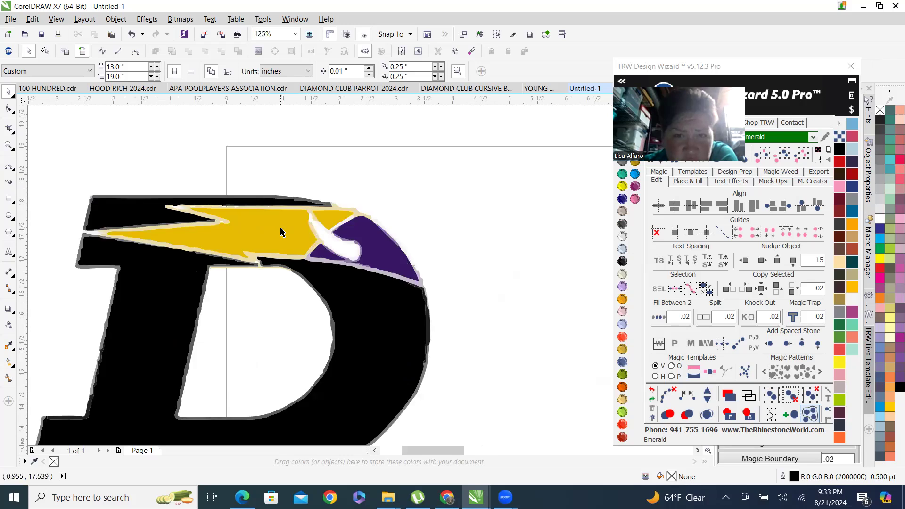
Ungroup all objects of the traced logo.
right_click(283, 232)
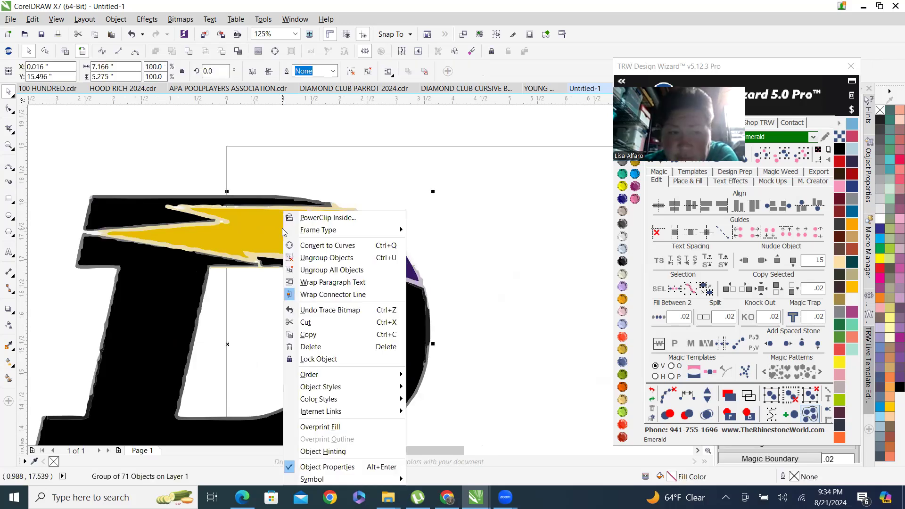
left_click(362, 273)
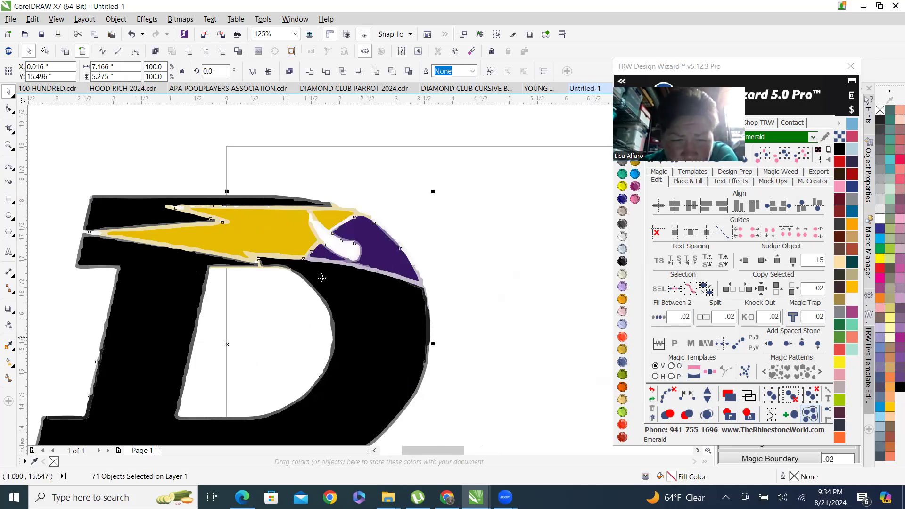
left_click(526, 299)
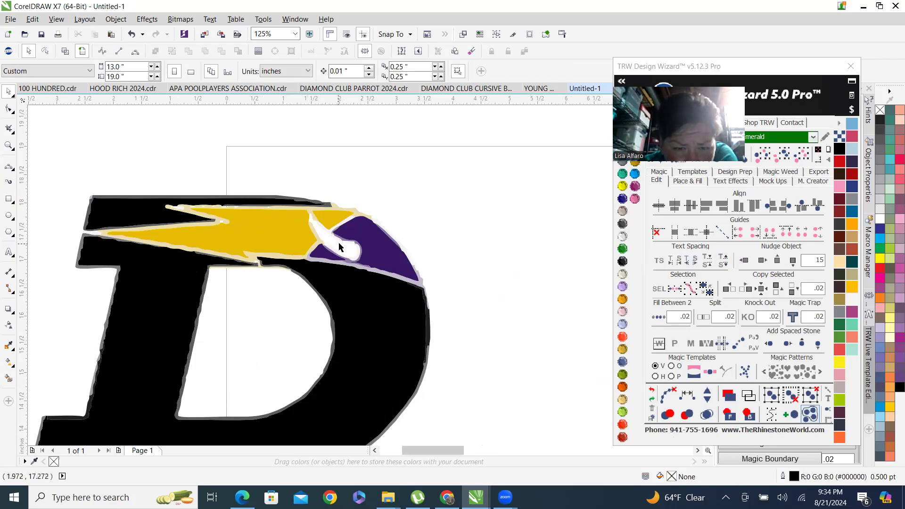
Recolor the cream outline around the yellow bolt to TRW Pink.
scroll(196, 242, "up", 1)
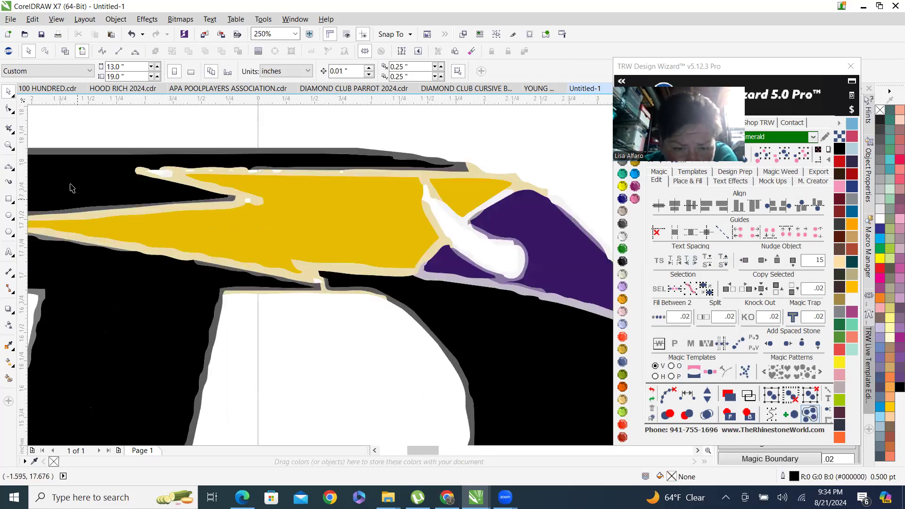
left_click(186, 173)
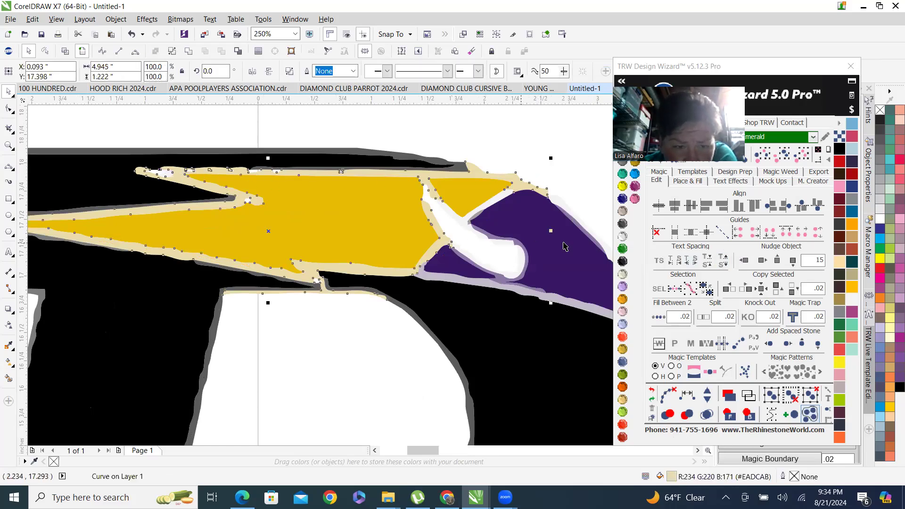
left_click(635, 200)
Recolor the lavender outline around the purple swoosh shape to TRW Pink.
scroll(412, 250, "down", 1)
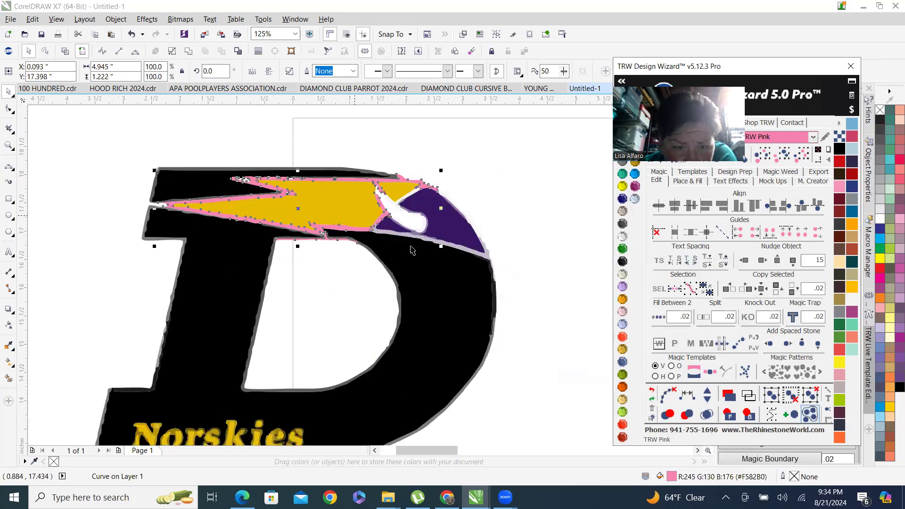
scroll(446, 262, "up", 3)
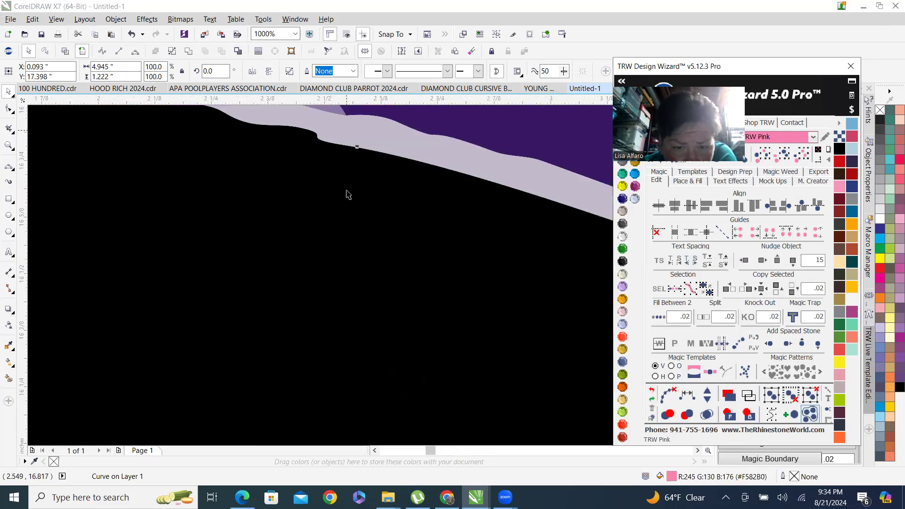
scroll(348, 195, "down", 2)
scroll(395, 182, "up", 1)
left_click(383, 250)
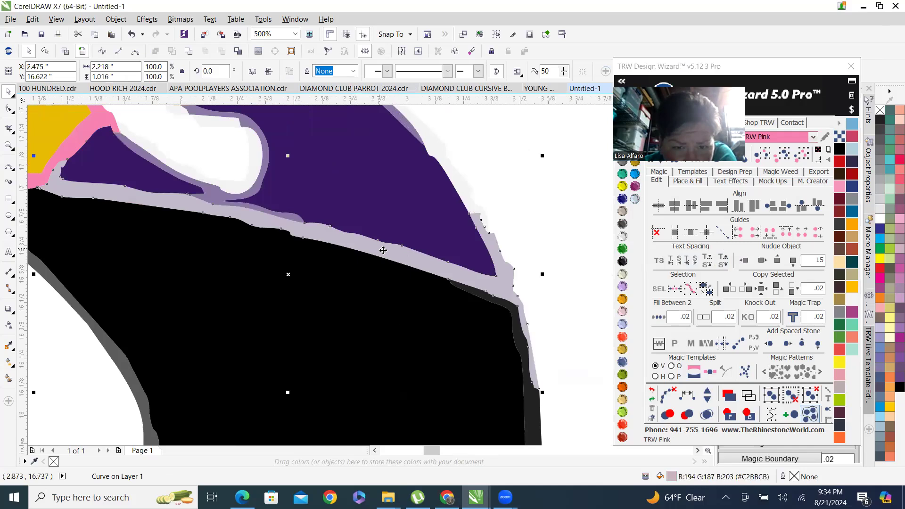
left_click(635, 199)
Recolor the outer grey-purple edge along the purple swoosh to TRW Pink.
scroll(409, 309, "down", 2)
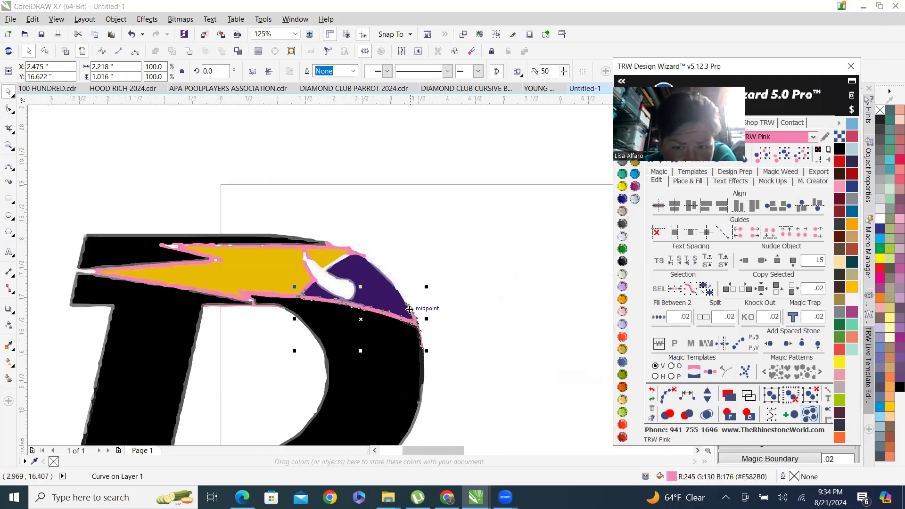
scroll(378, 288, "up", 2)
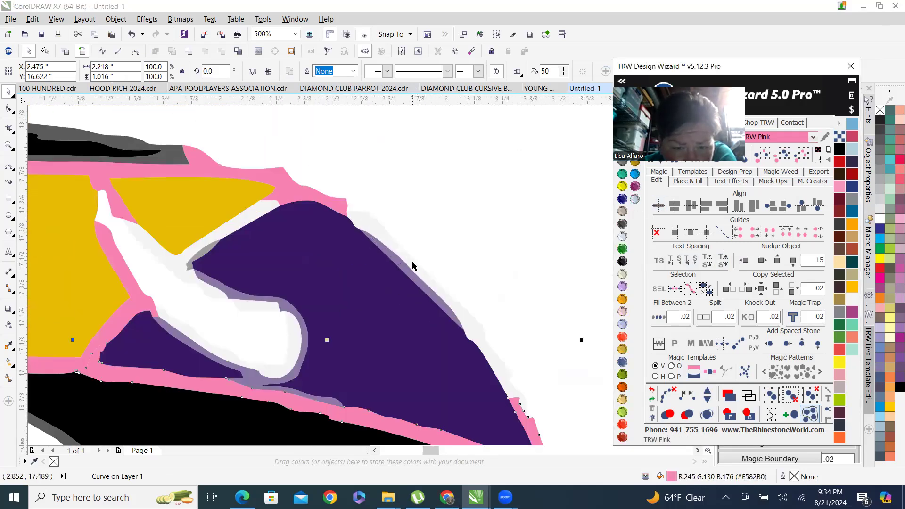
left_click(412, 266)
left_click(633, 202)
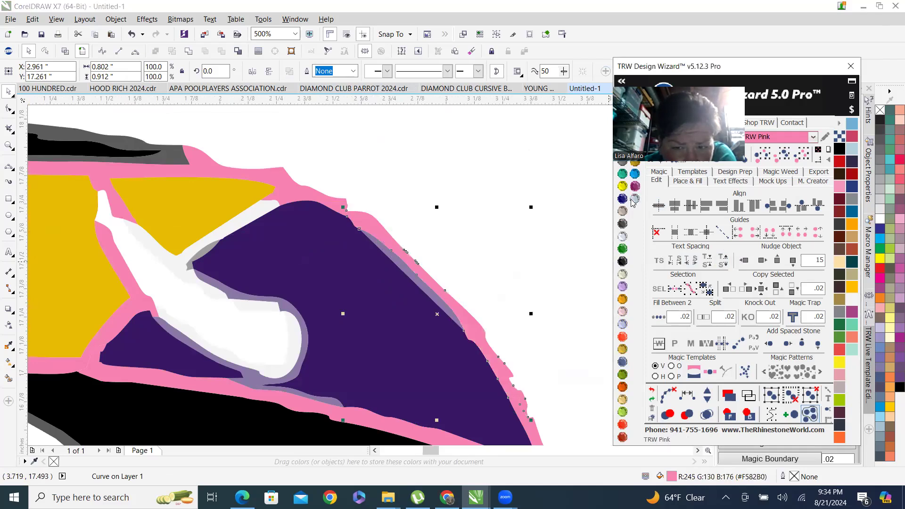
key("Escape")
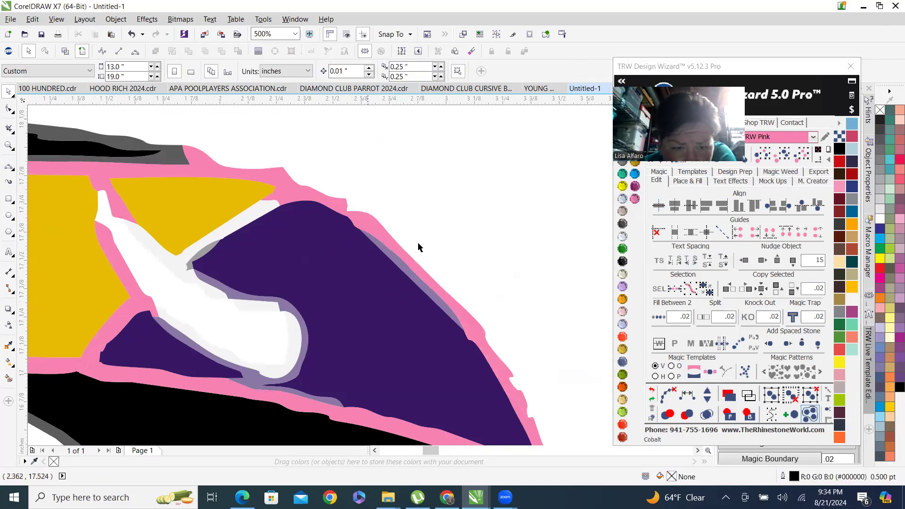
Recolor the light shapes between the yellow bolt and the purple swoosh to TRW Pink.
left_click(249, 219)
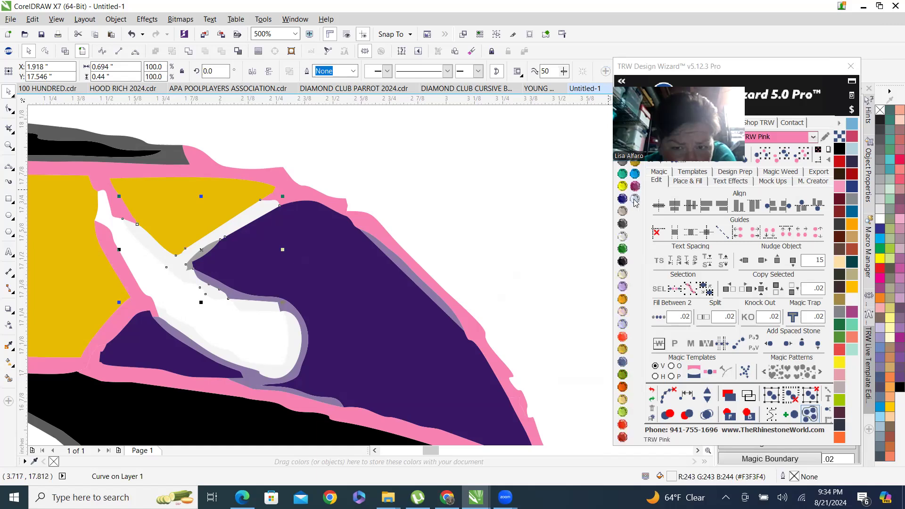
left_click(635, 200)
left_click(264, 304)
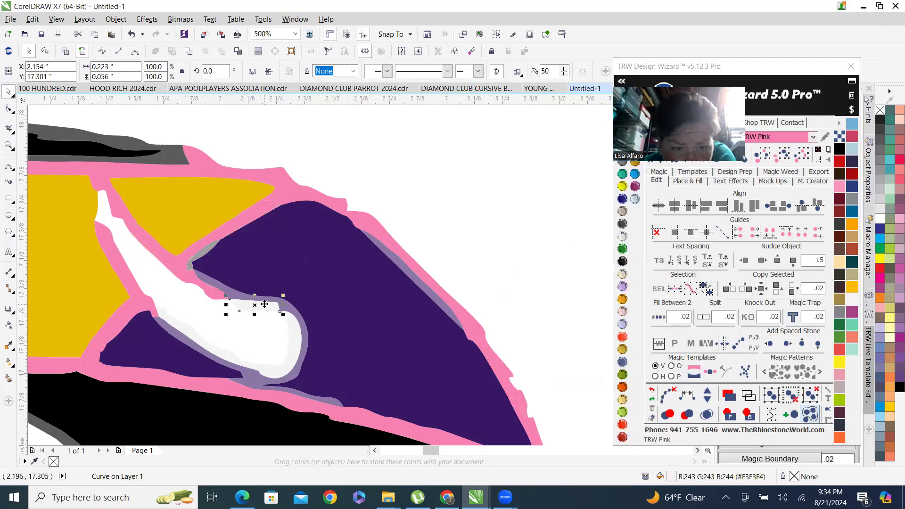
left_click(292, 338, "shift")
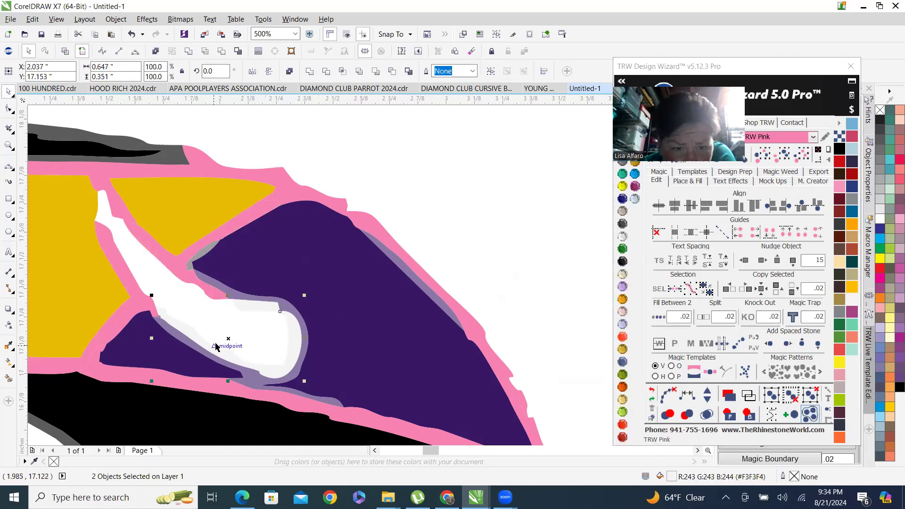
left_click(635, 199)
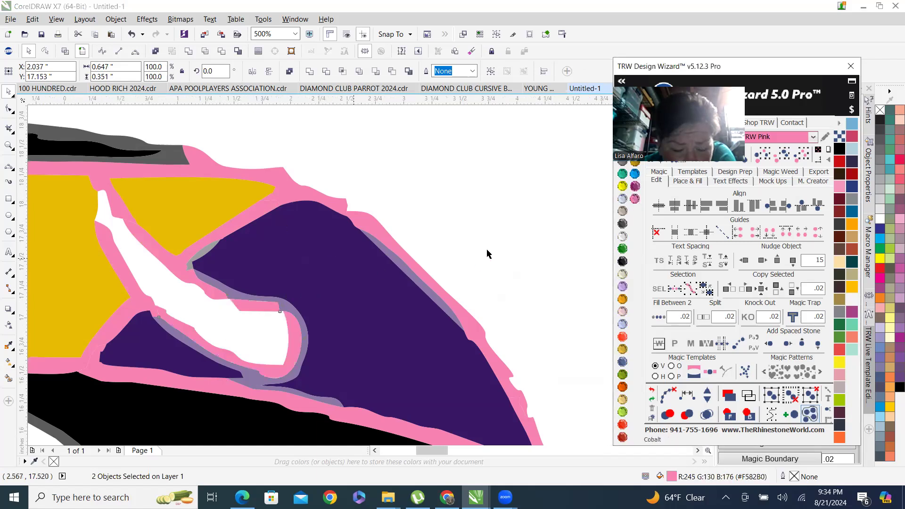
Fill the white hook inside the purple swoosh with the Smart Fill tool and color it TRW Pink.
scroll(476, 202, "down", 4)
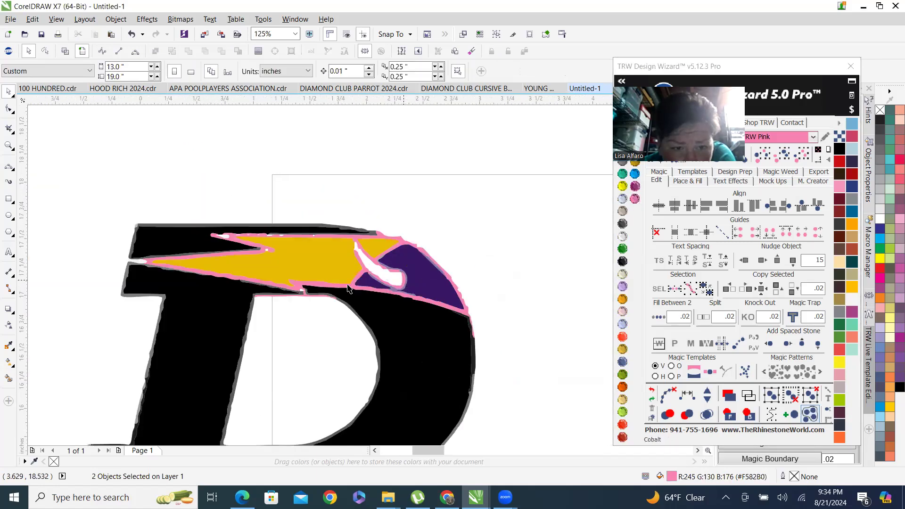
scroll(404, 281, "up", 1)
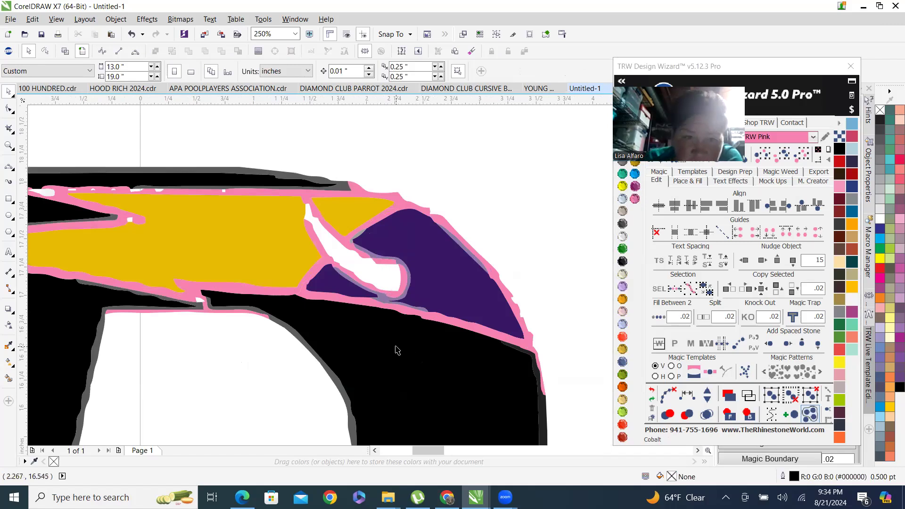
left_click(9, 378)
left_click(369, 268)
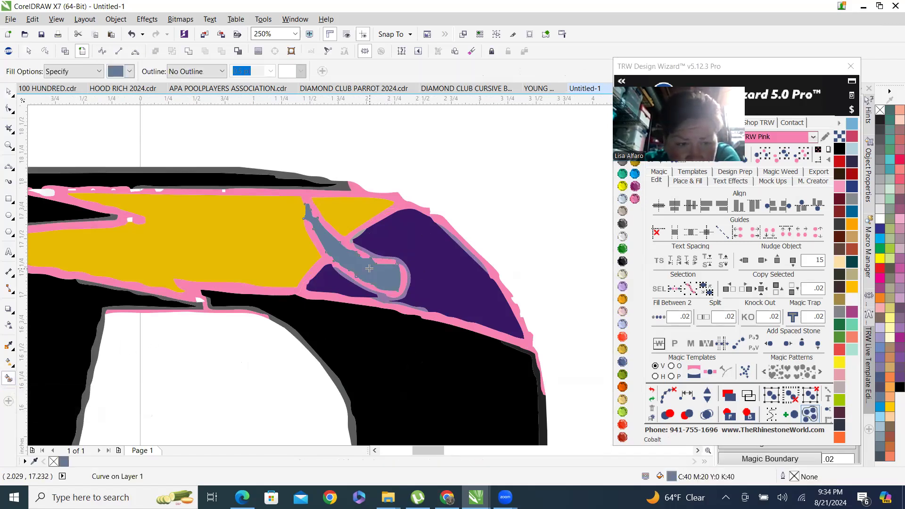
left_click(636, 199)
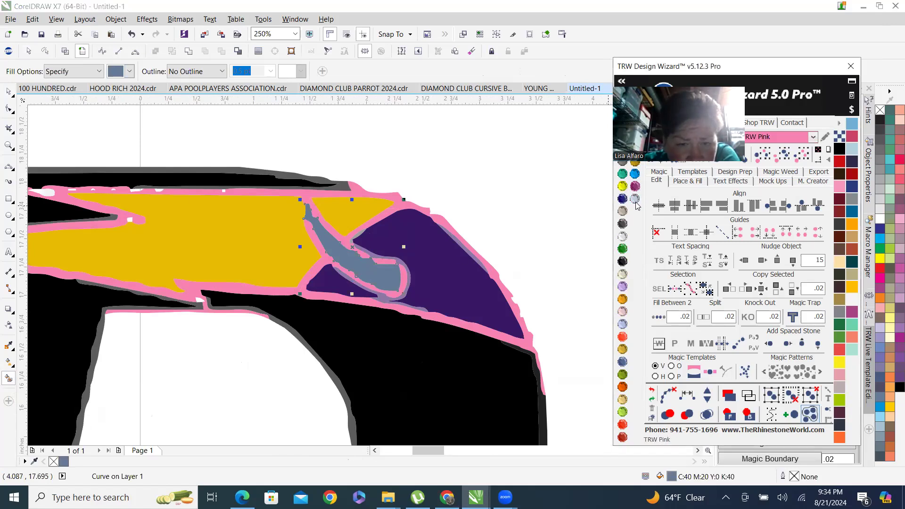
scroll(490, 254, "down", 1)
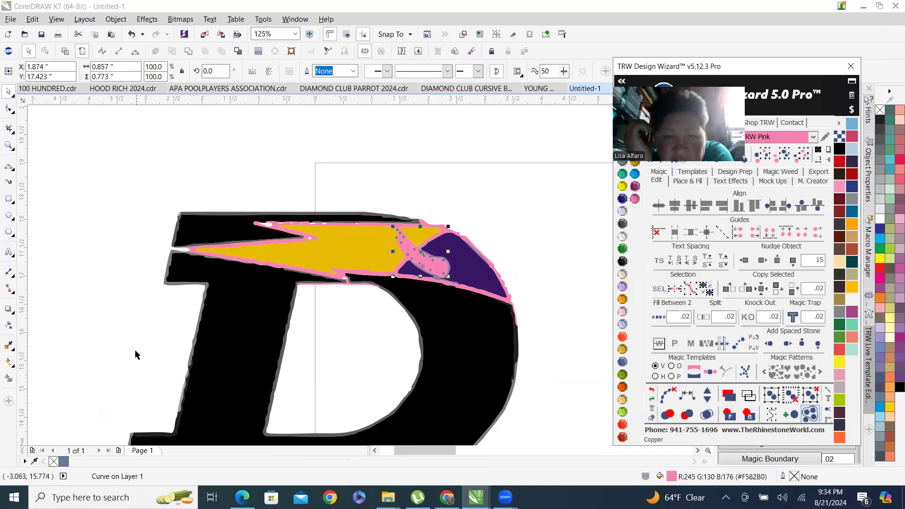
left_click(444, 239)
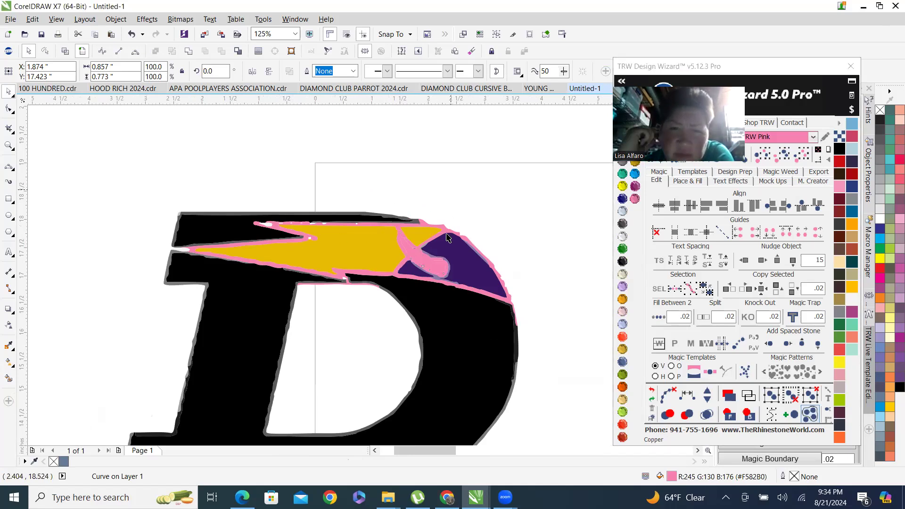
scroll(417, 255, "up", 1)
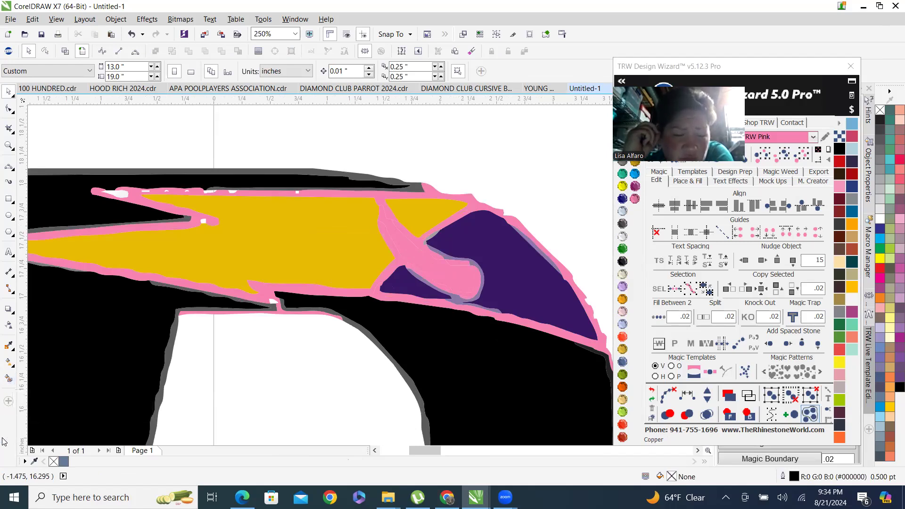
left_click(11, 362)
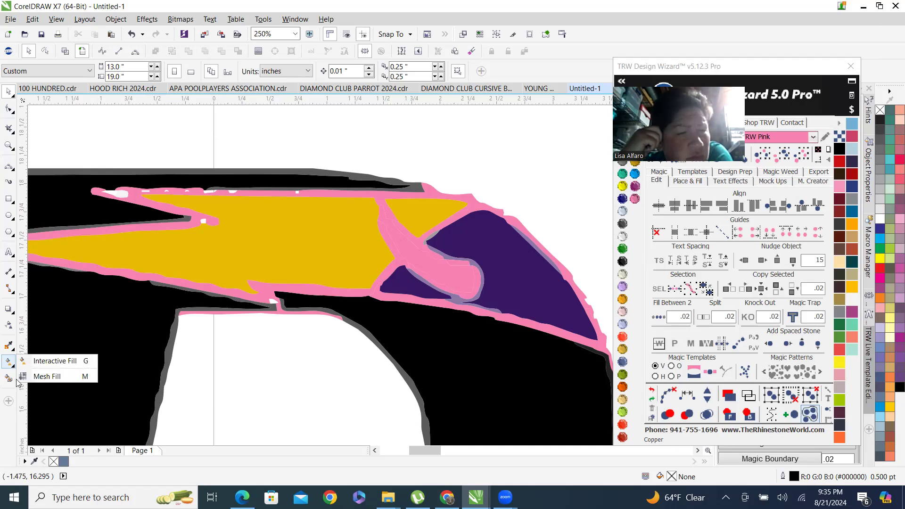
left_click(8, 437)
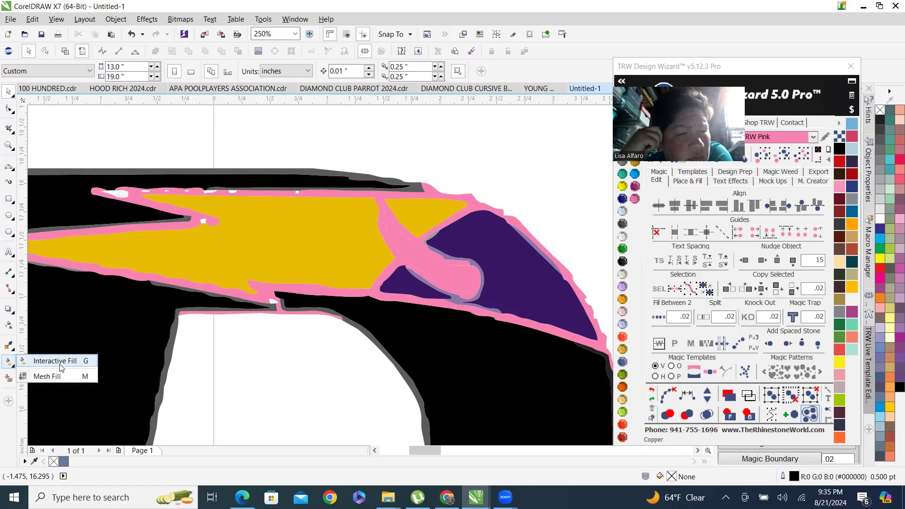
left_click(9, 347)
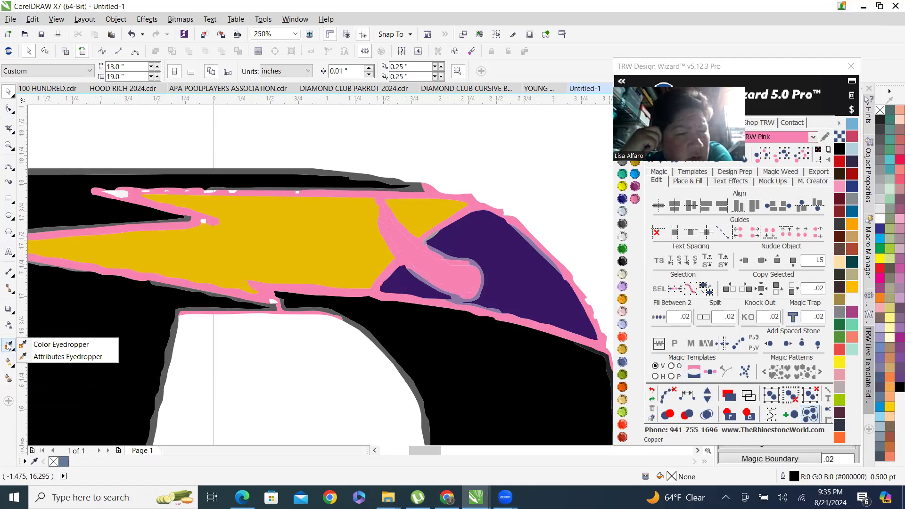
left_click(9, 362)
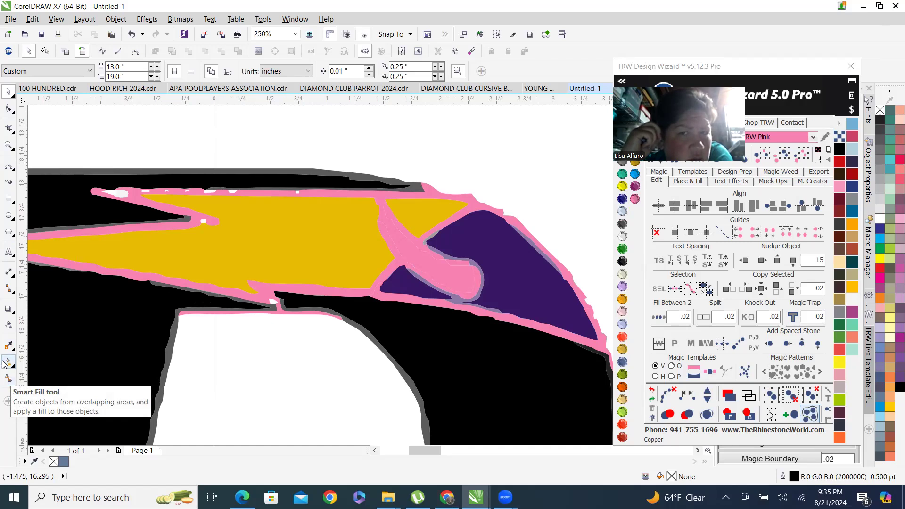
left_click(7, 362)
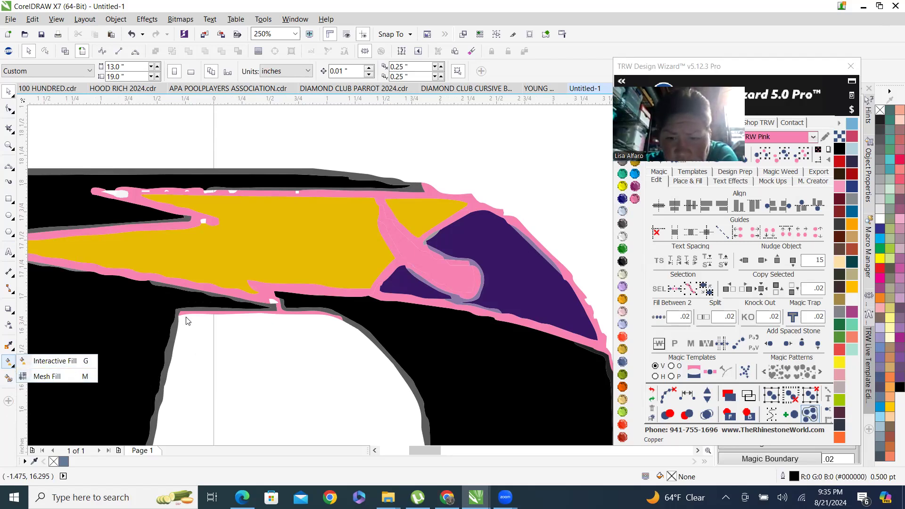
left_click(286, 376)
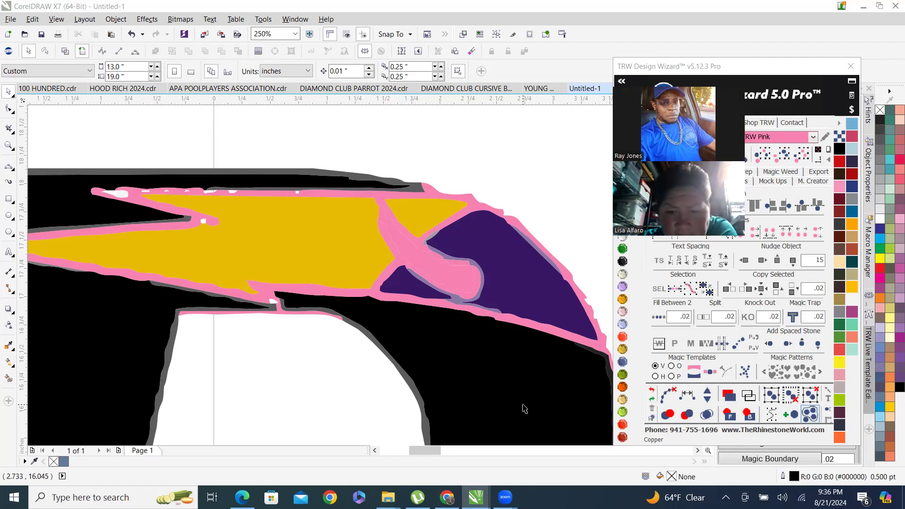
Zoom around the recolored D logo to compare it with the other D logo on the page.
scroll(369, 250, "down", 3)
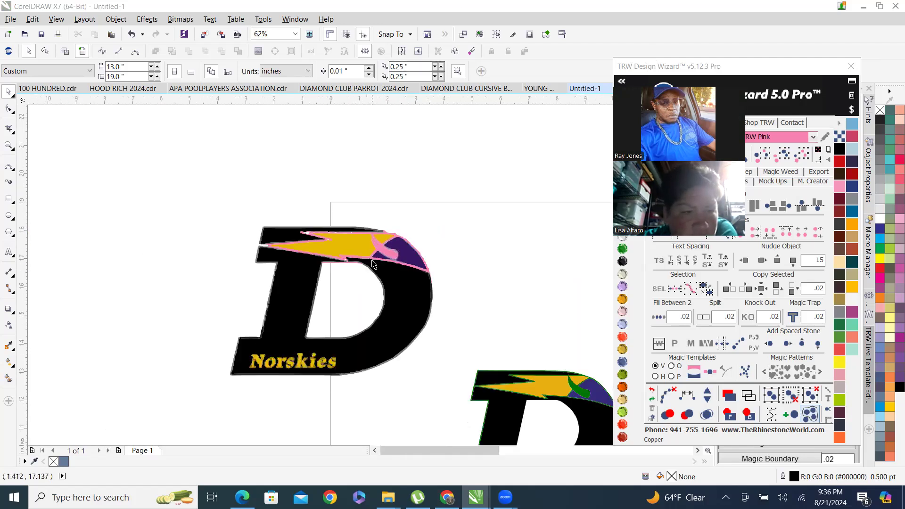
scroll(330, 373, "up", 1)
scroll(278, 362, "down", 1)
scroll(279, 362, "down", 2)
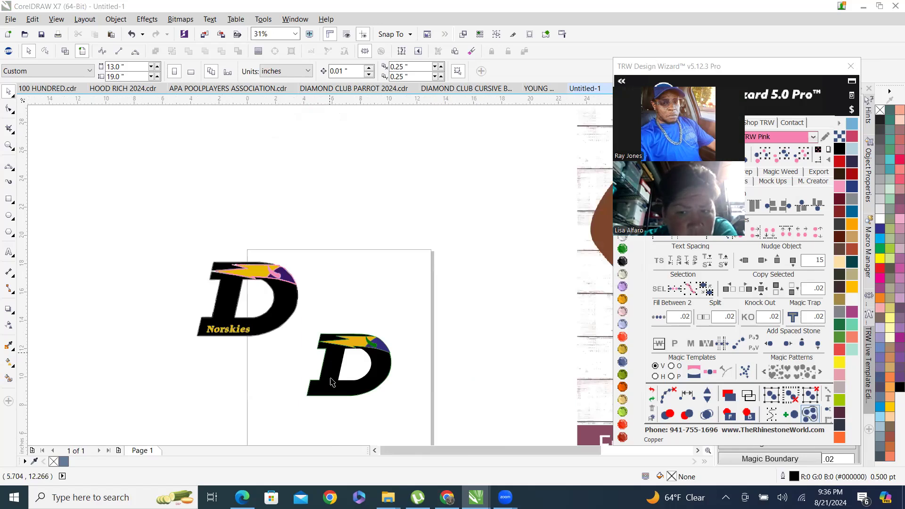
scroll(330, 383, "up", 1)
scroll(113, 116, "up", 2)
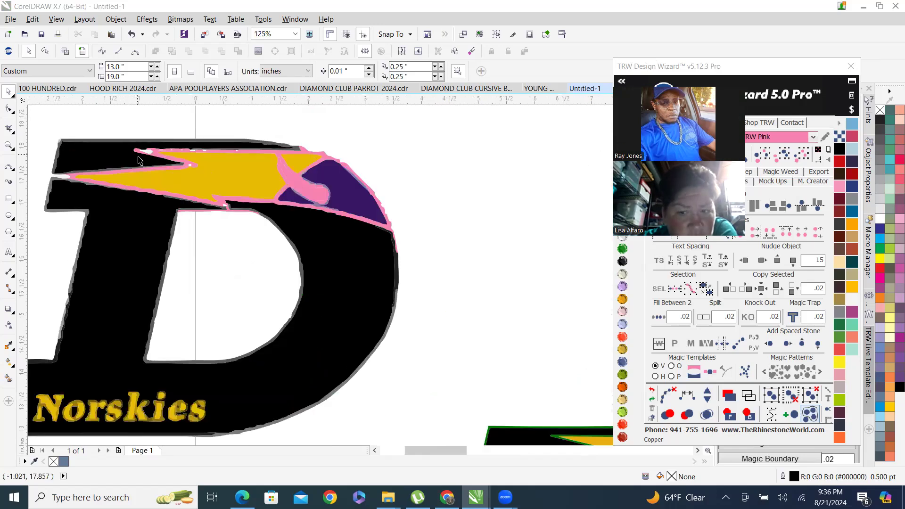
scroll(172, 202, "down", 2)
scroll(422, 317, "up", 2)
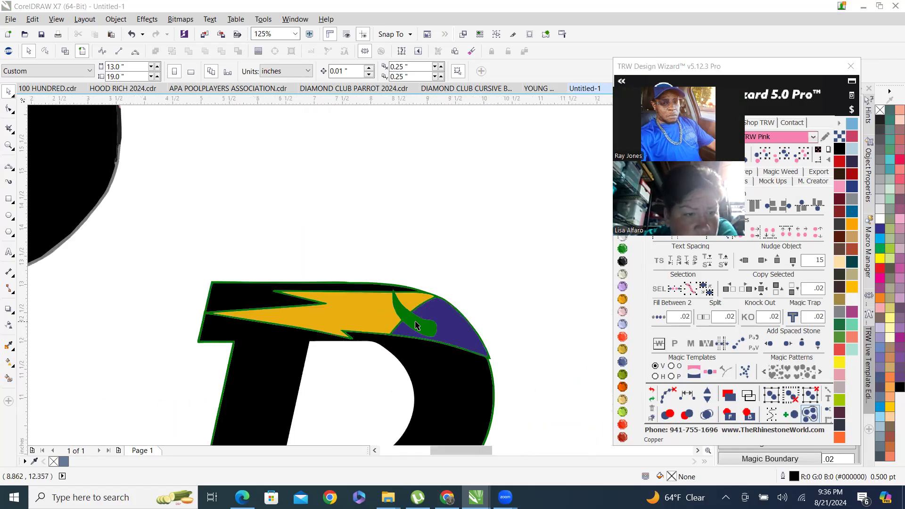
scroll(417, 326, "up", 1)
scroll(425, 348, "down", 3)
scroll(396, 333, "up", 3)
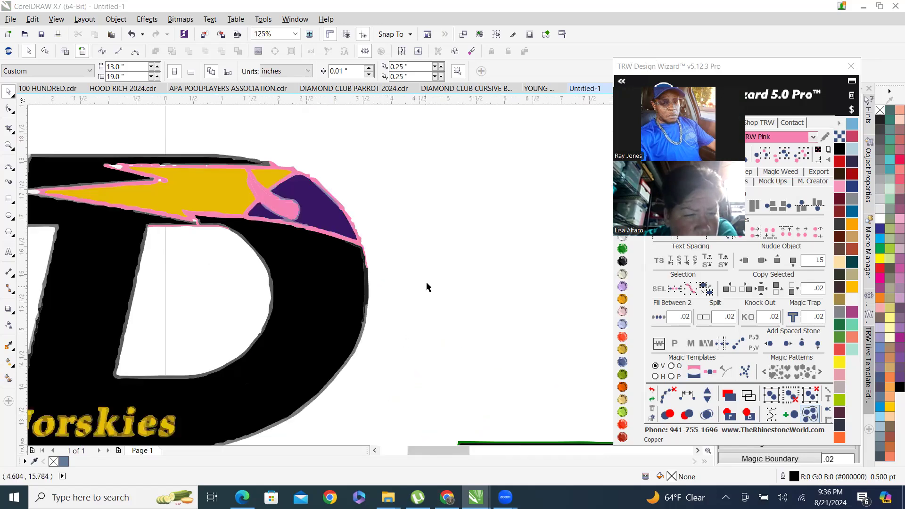
scroll(427, 287, "down", 2)
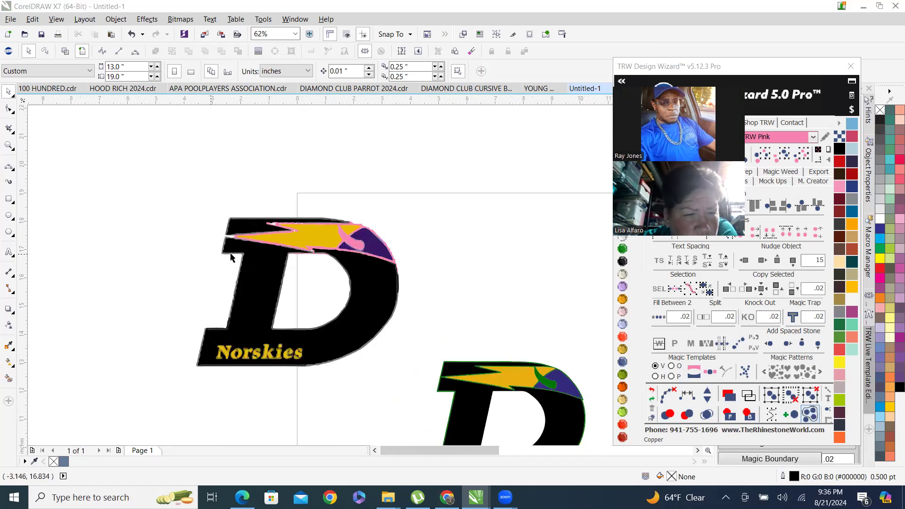
scroll(230, 256, "up", 4)
scroll(182, 237, "down", 4)
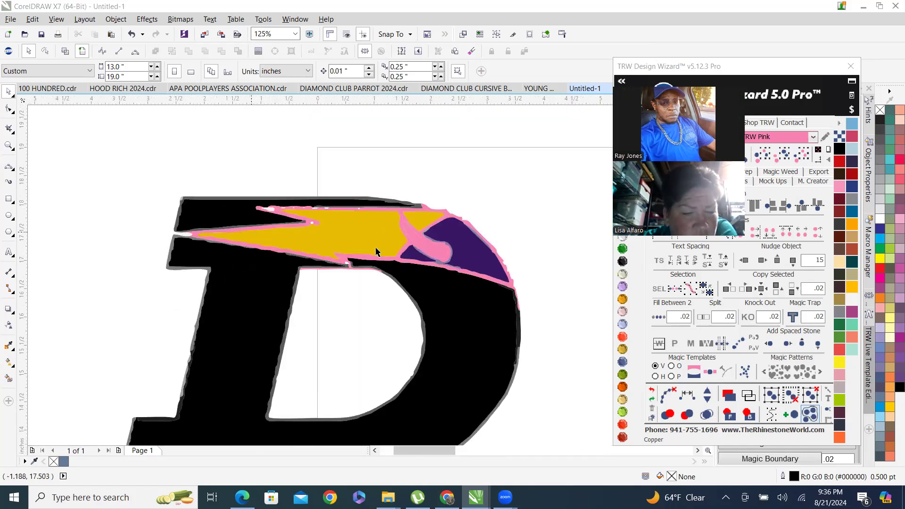
scroll(422, 275, "down", 2)
scroll(376, 276, "up", 4)
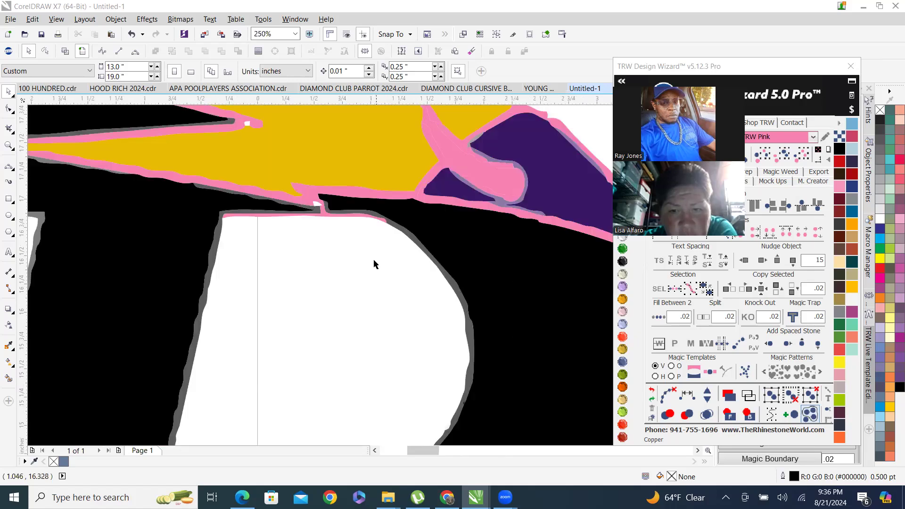
scroll(293, 219, "up", 4)
scroll(307, 234, "down", 6)
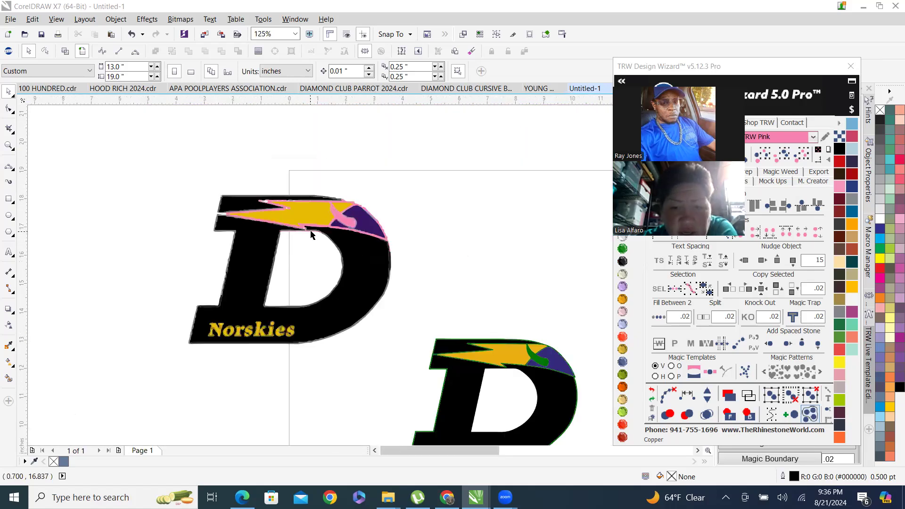
left_click(8, 366)
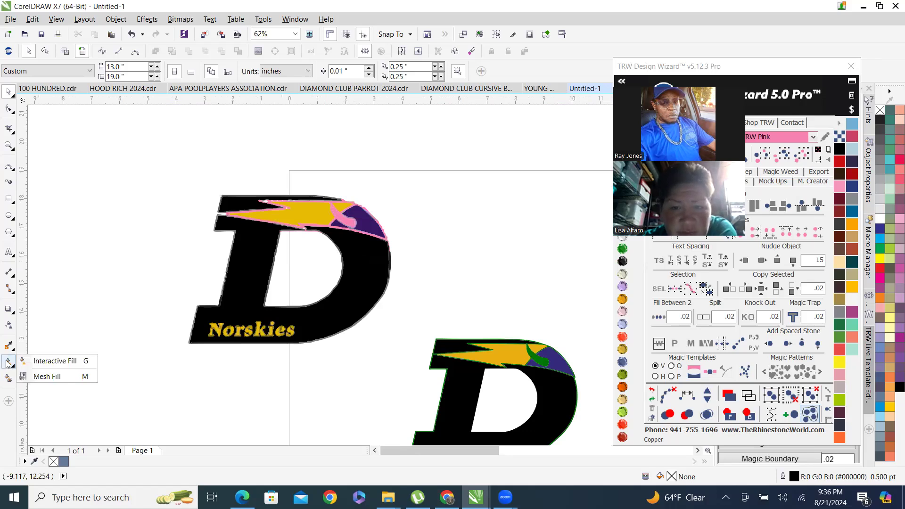
left_click(7, 363)
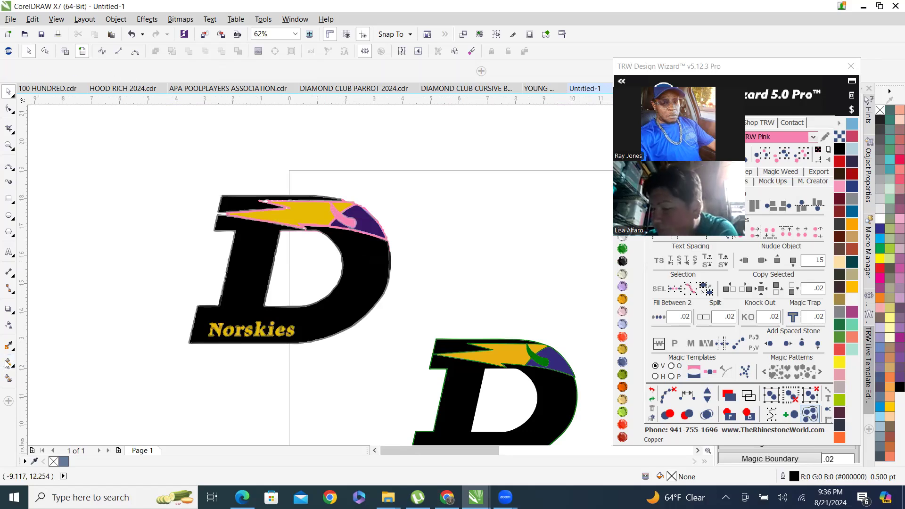
left_click(6, 364)
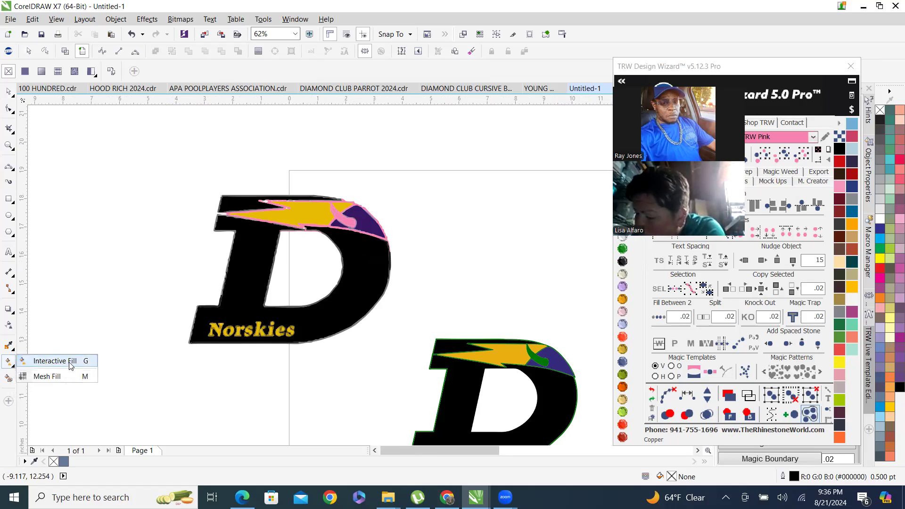
left_click(3, 348)
left_click(8, 380)
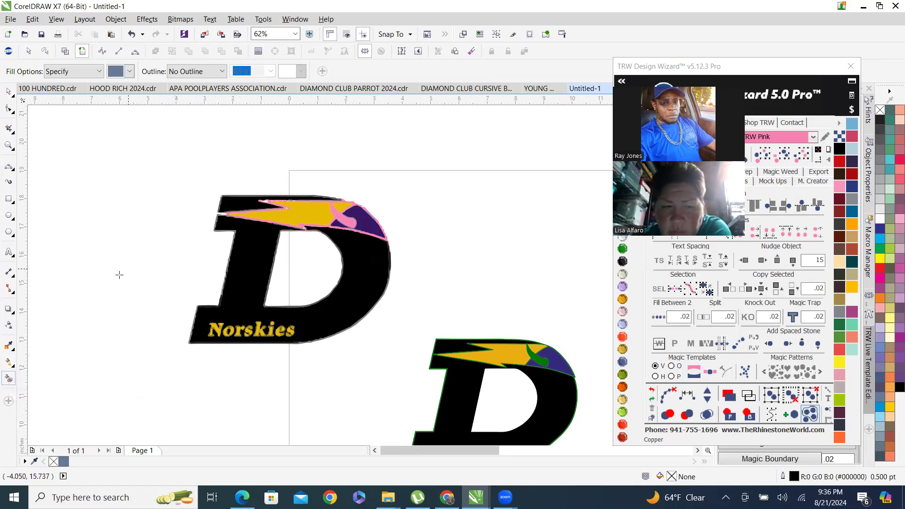
scroll(189, 274, "up", 4)
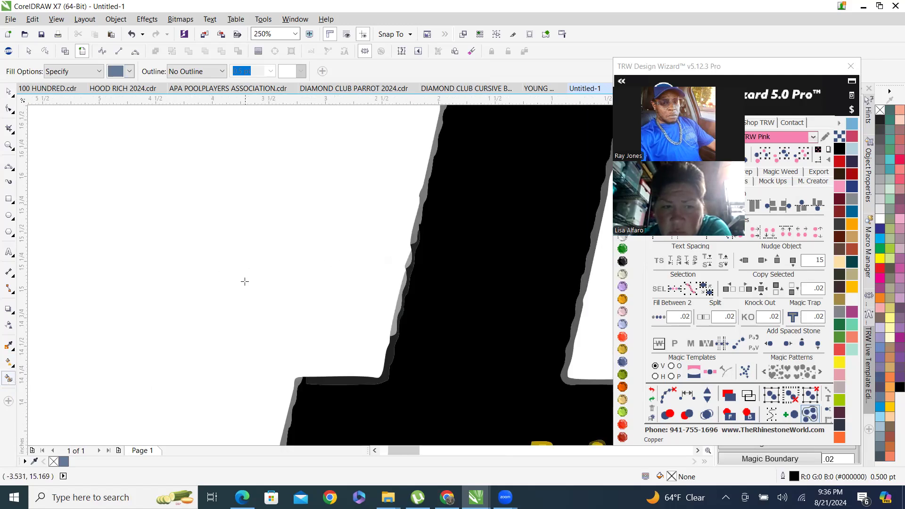
scroll(256, 272, "down", 4)
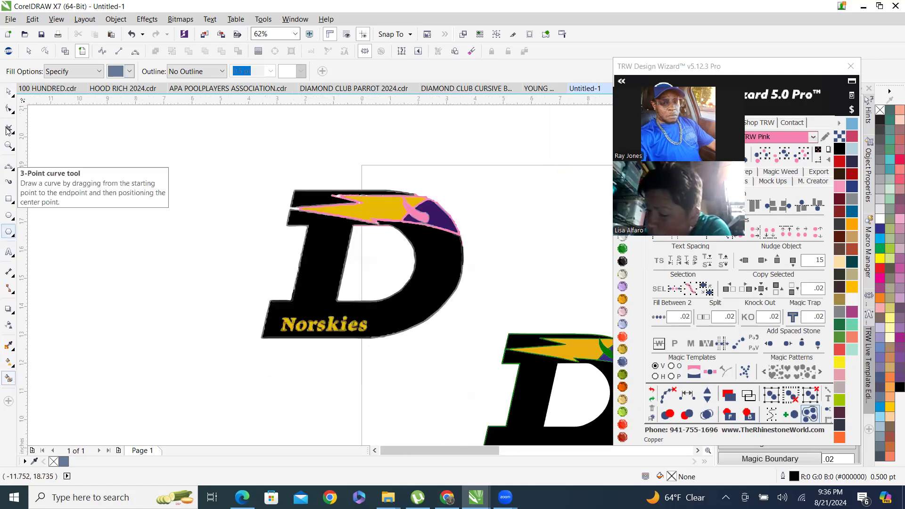
left_click(10, 92)
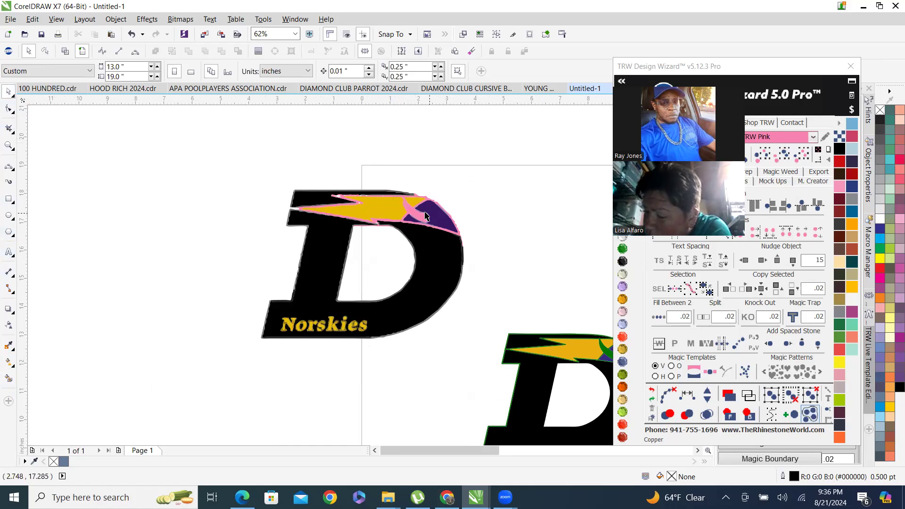
scroll(428, 219, "up", 4)
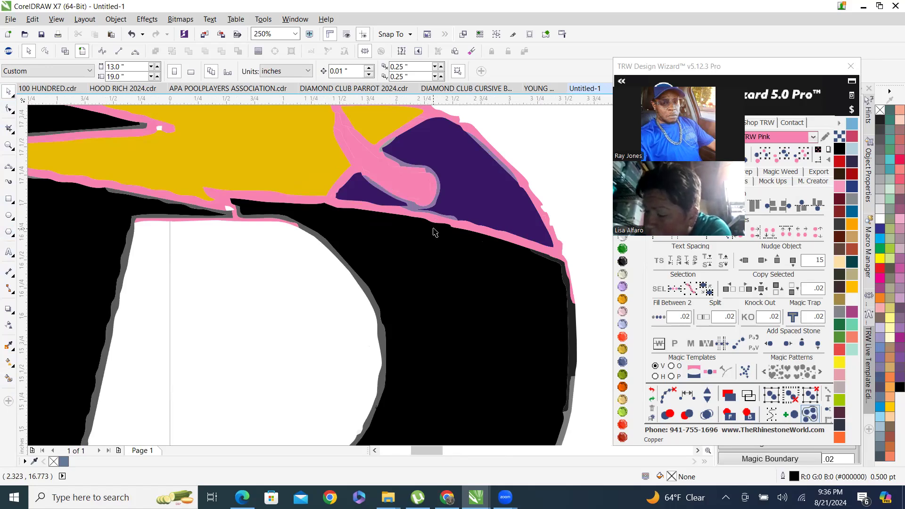
scroll(433, 233, "down", 4)
Try to select the recolored D logo's same-colored parts with the wizard's color selection.
left_click(422, 282)
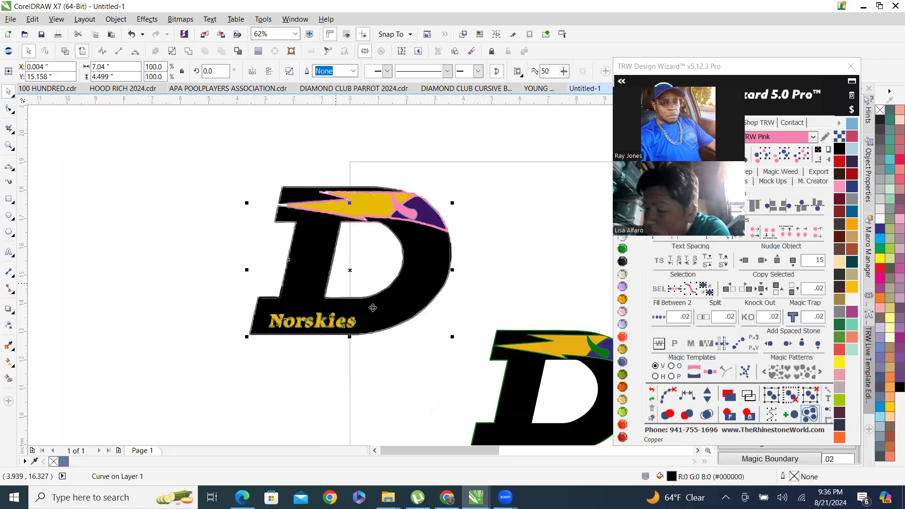
left_click(785, 162)
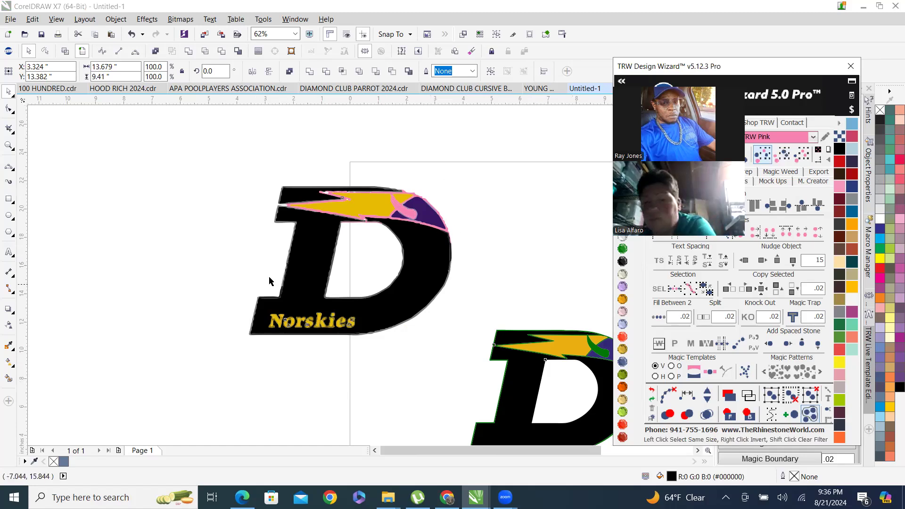
scroll(283, 290, "down", 4)
scroll(302, 287, "up", 2)
left_click(358, 270)
scroll(334, 291, "up", 3)
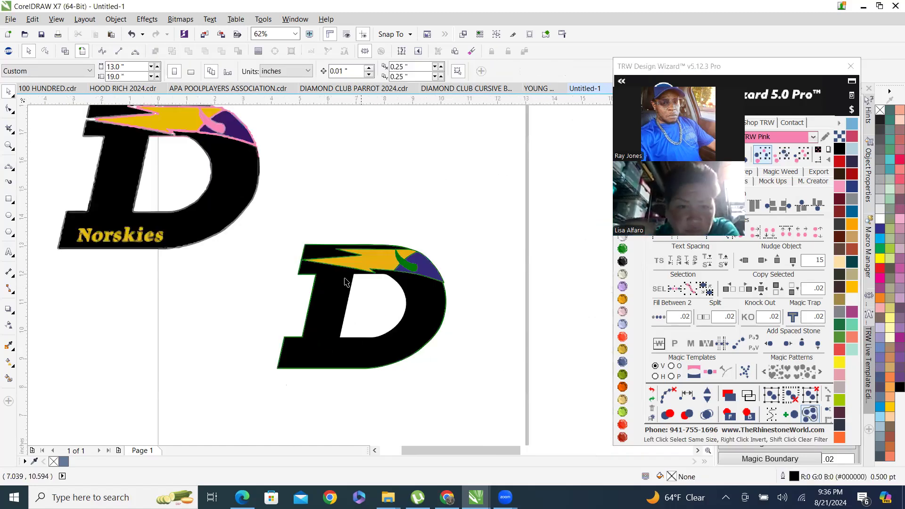
Select the black body of the second D logo and color it Black Diamond.
left_click(334, 292)
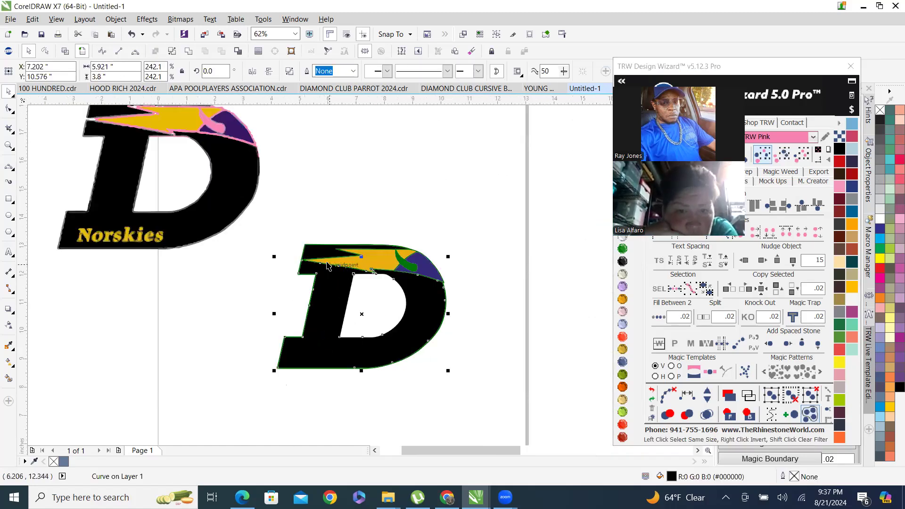
scroll(331, 261, "up", 3)
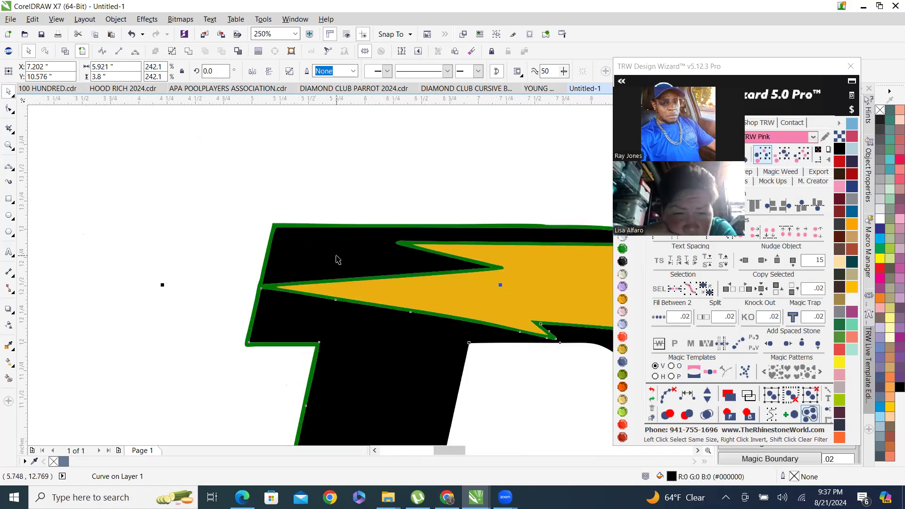
left_click(338, 260, "shift")
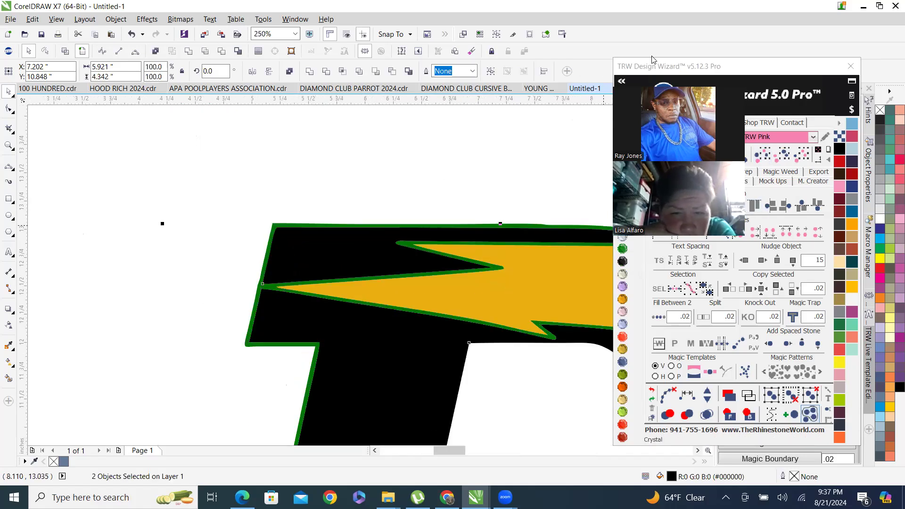
left_click_drag(670, 63, 711, 58)
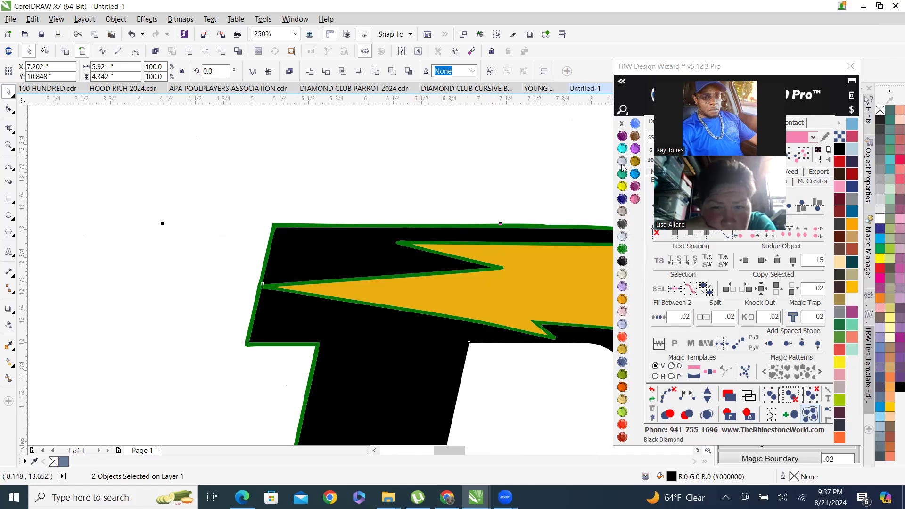
left_click(622, 224)
scroll(402, 227, "down", 2)
scroll(453, 276, "down", 2)
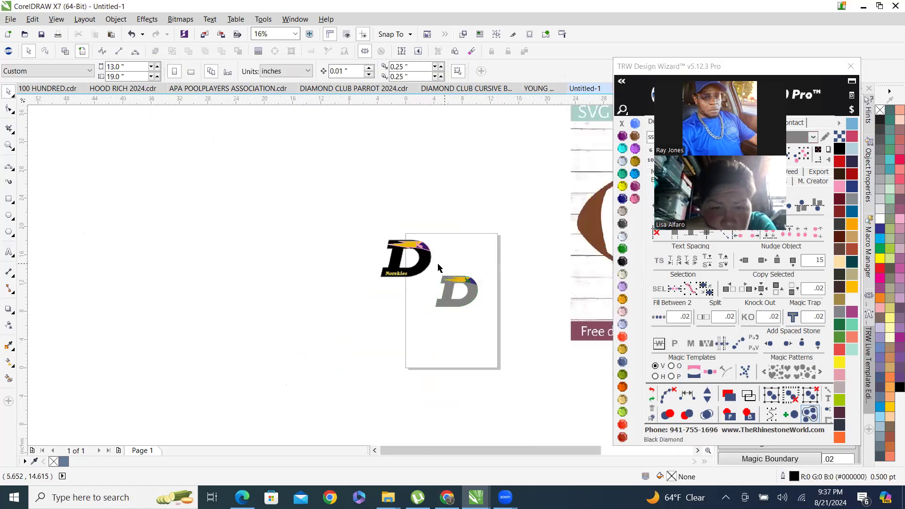
Select all black parts of the recolored D logo by color and nudge them 15 inches left.
scroll(438, 263, "up", 1)
left_click(392, 265)
scroll(392, 265, "down", 1)
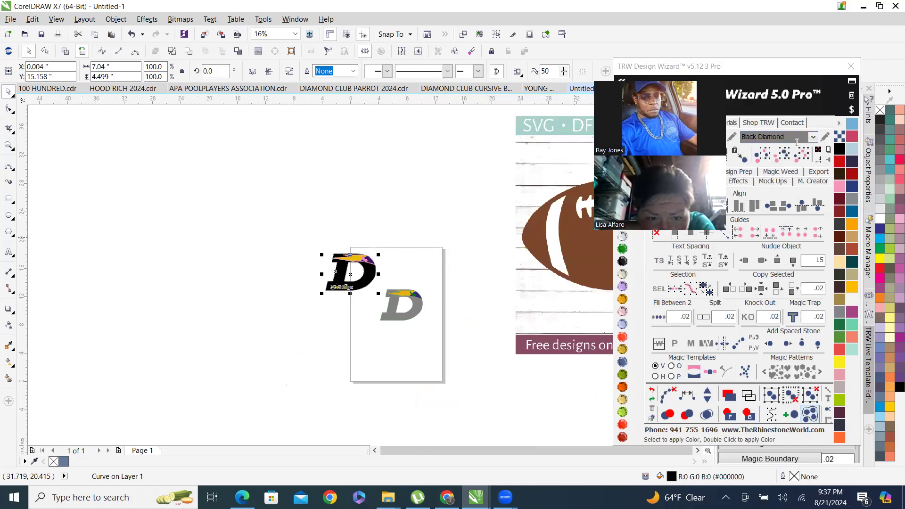
left_click(789, 158)
left_click(744, 261)
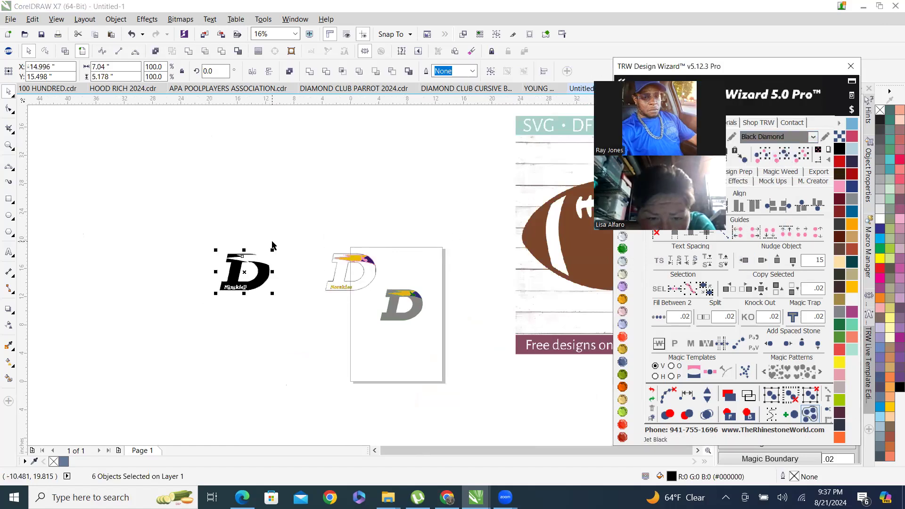
Delete the grey outline shapes left around the recolored D logo.
scroll(277, 284, "up", 2)
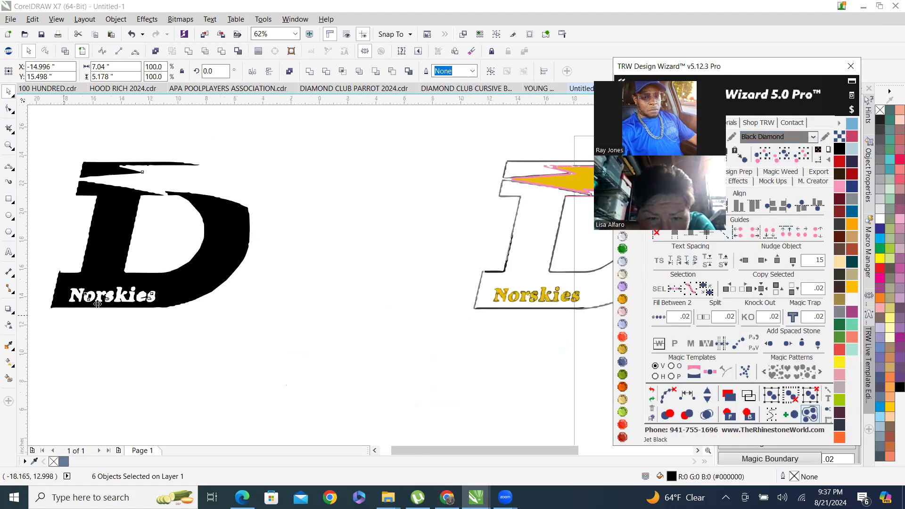
scroll(330, 273, "down", 1)
scroll(339, 269, "up", 2)
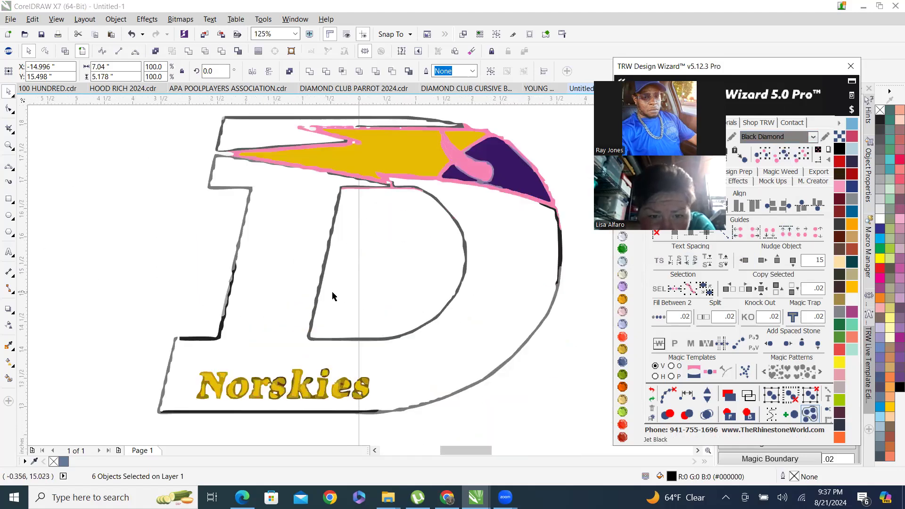
left_click(317, 310)
scroll(374, 300, "down", 1)
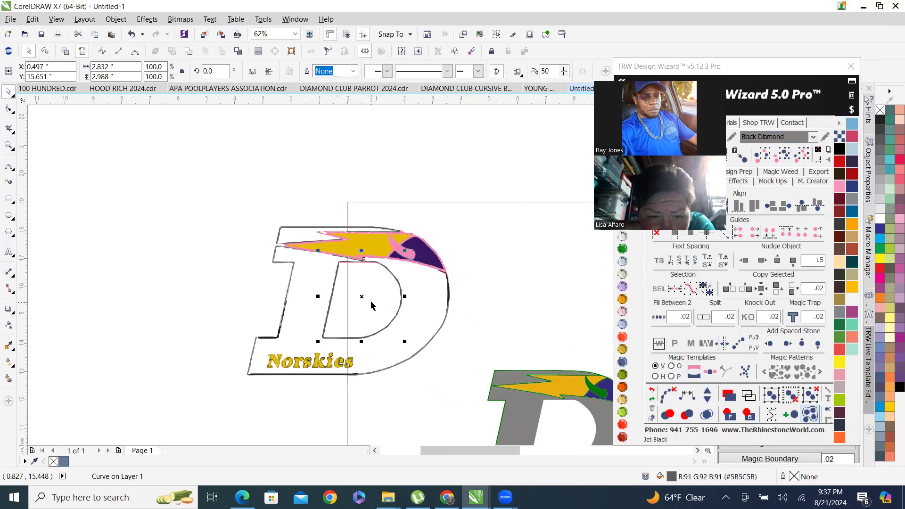
key("Delete")
left_click(412, 360)
key("Delete")
left_click_drag(245, 285, 302, 343)
scroll(279, 258, "up", 5)
left_click(233, 258)
key("Delete")
Delete the remaining stray outline pieces, including the line under Norskies.
scroll(226, 279, "down", 2)
scroll(231, 242, "up", 3)
left_click(253, 190)
key("Delete")
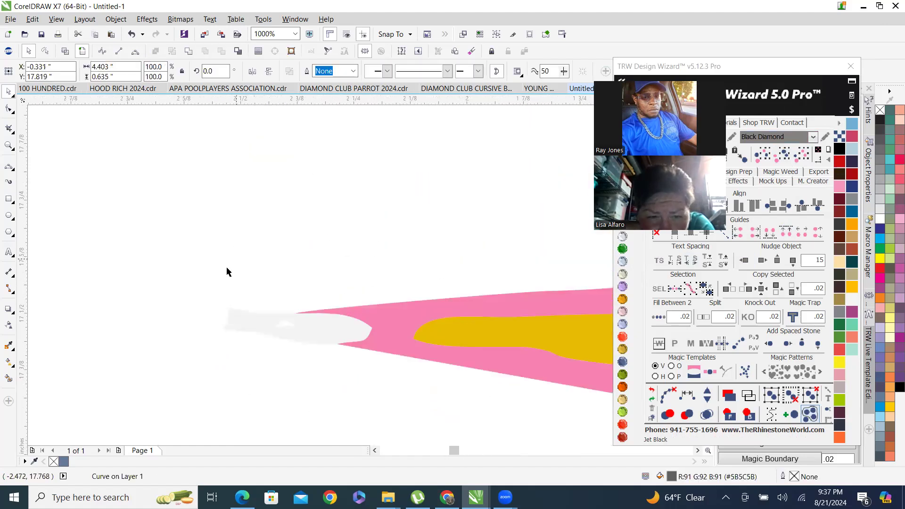
scroll(217, 257, "down", 2)
scroll(217, 257, "down", 2)
scroll(372, 290, "up", 2)
scroll(372, 290, "up", 2)
scroll(332, 236, "down", 3)
scroll(267, 255, "up", 2)
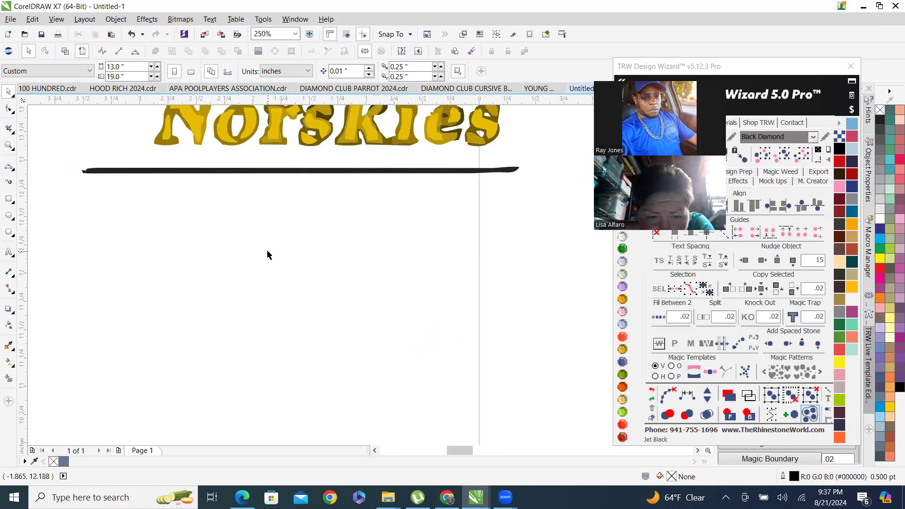
left_click(267, 173)
key("Delete")
Group the black D parts and move them back under the pink-outlined swoosh and Norskies lettering.
scroll(266, 341, "down", 4)
scroll(267, 340, "up", 1)
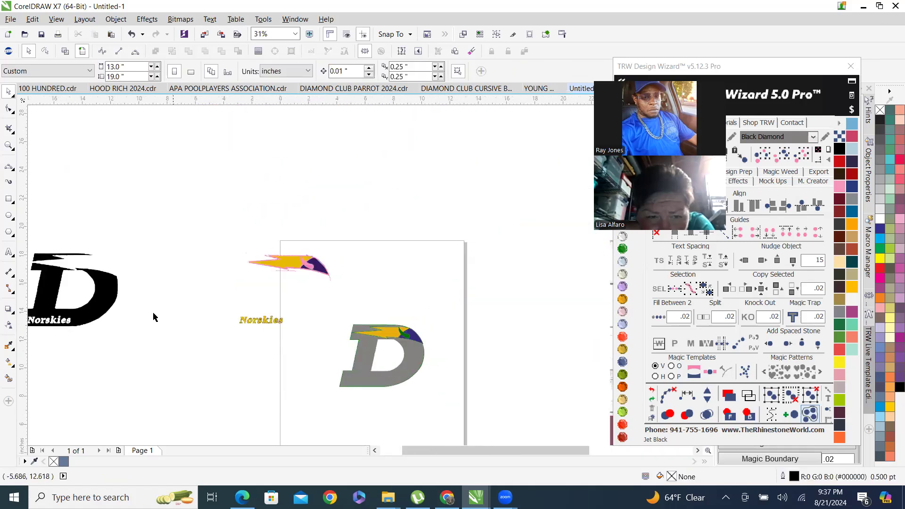
scroll(166, 296, "down", 2)
left_click_drag(65, 255, 172, 370)
left_click(190, 52)
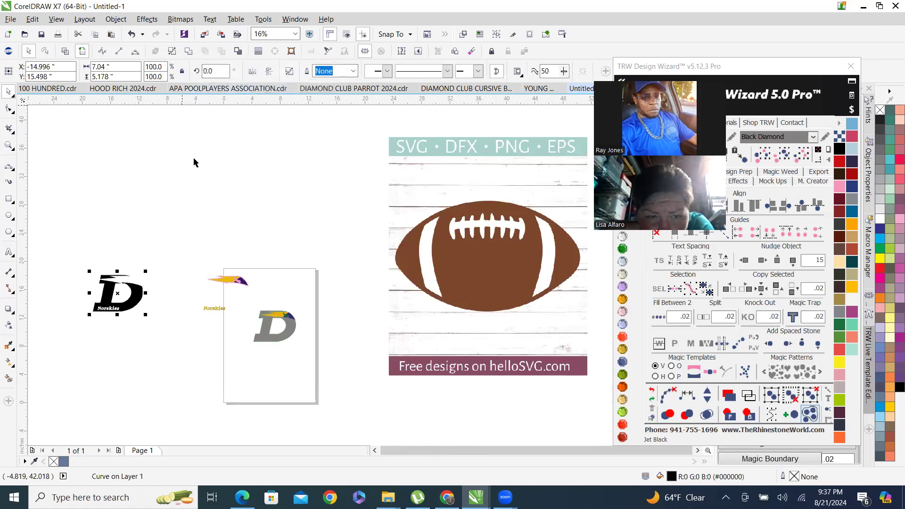
left_click_drag(120, 290, 226, 290)
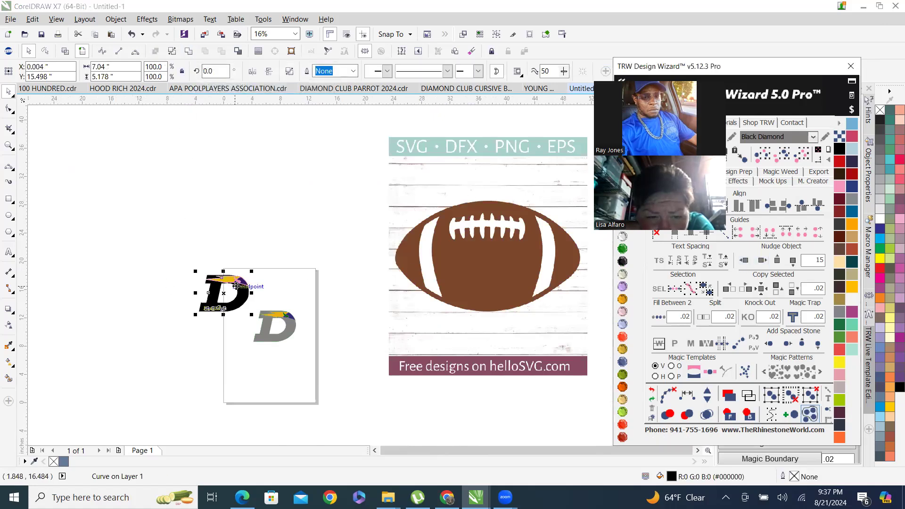
Switch to the Smooth tool to smooth the black D's jagged edges.
scroll(226, 290, "up", 6)
scroll(152, 312, "up", 4)
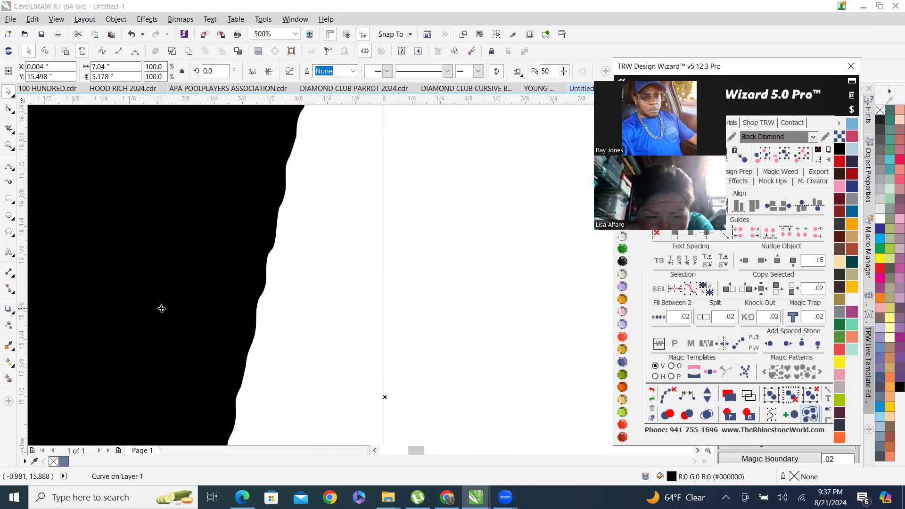
scroll(154, 292, "down", 4)
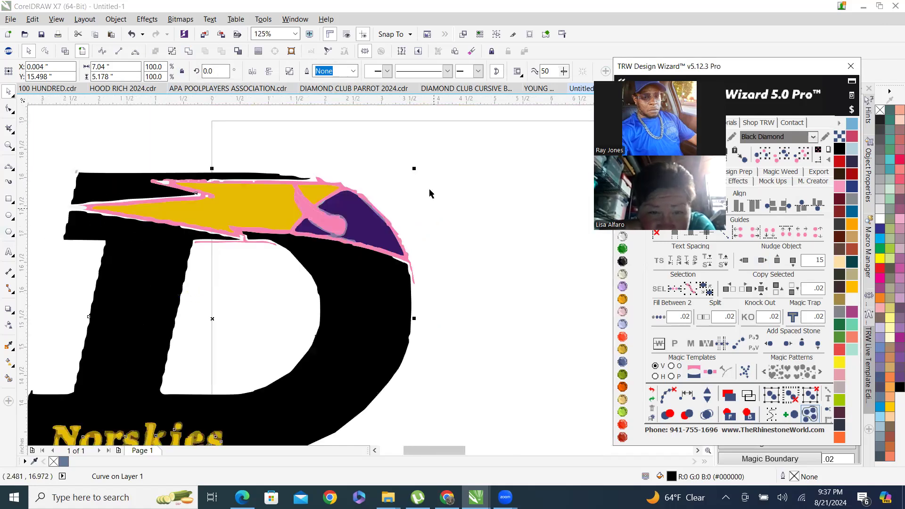
scroll(406, 288, "down", 3)
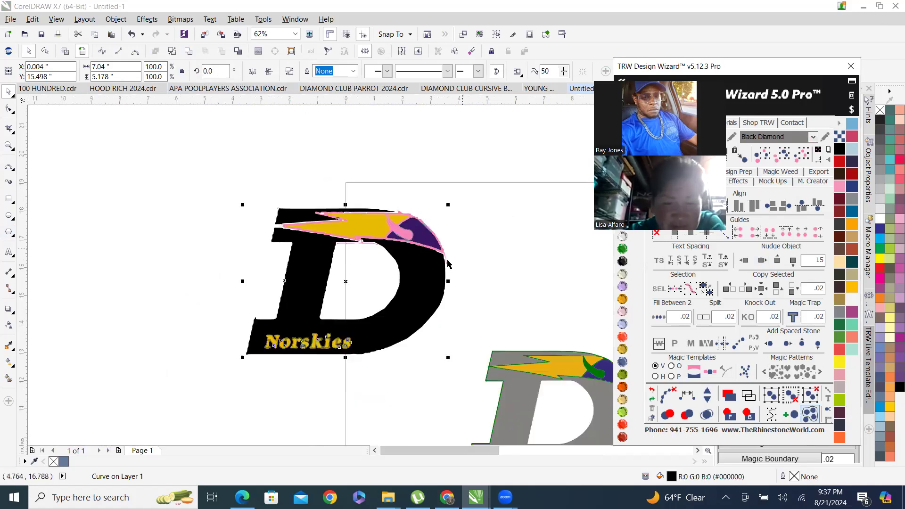
scroll(391, 330, "up", 3)
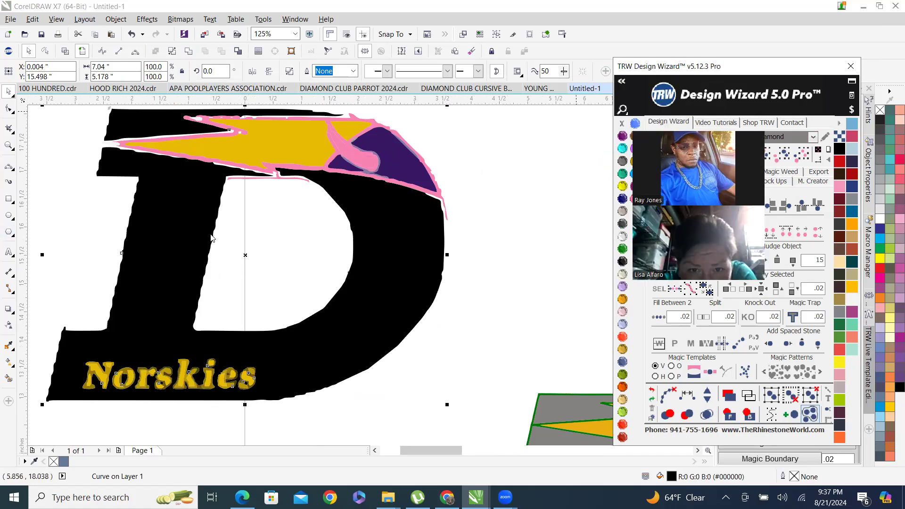
key("F10")
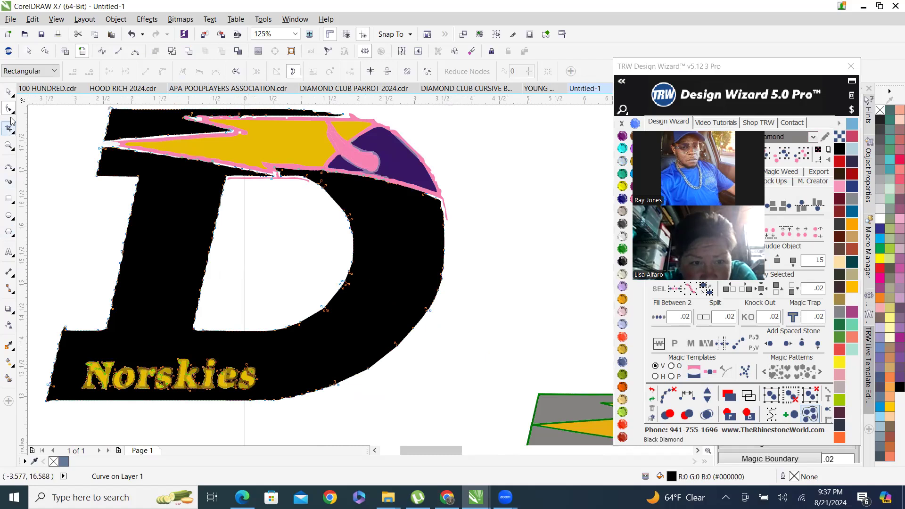
scroll(81, 188, "up", 3)
scroll(136, 210, "down", 2)
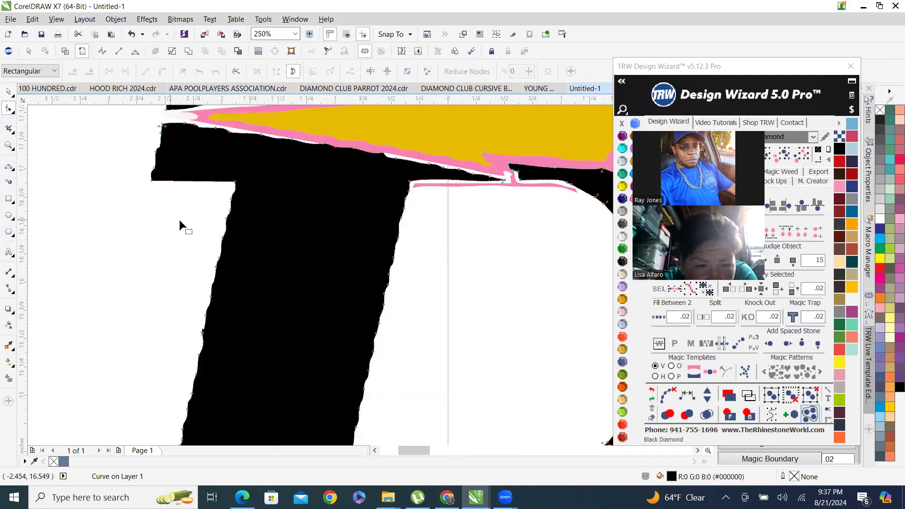
scroll(251, 209, "up", 2)
scroll(151, 211, "down", 3)
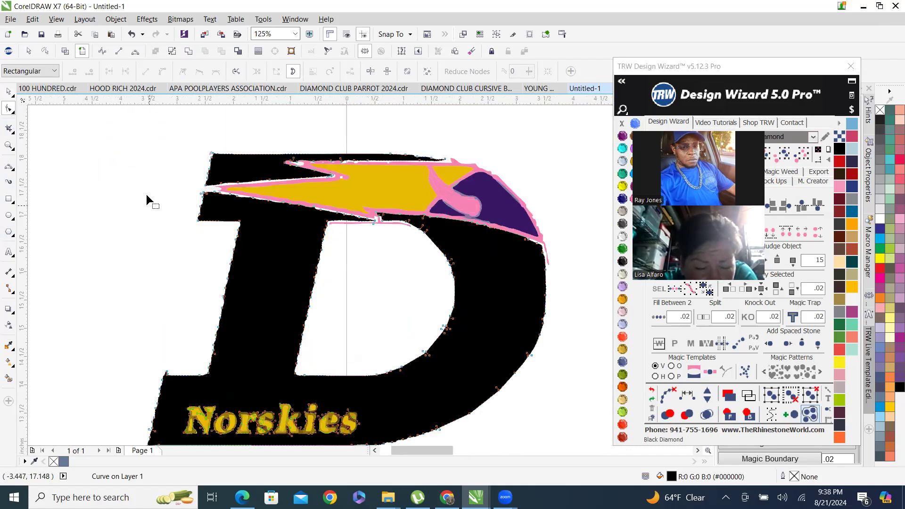
left_click(9, 109)
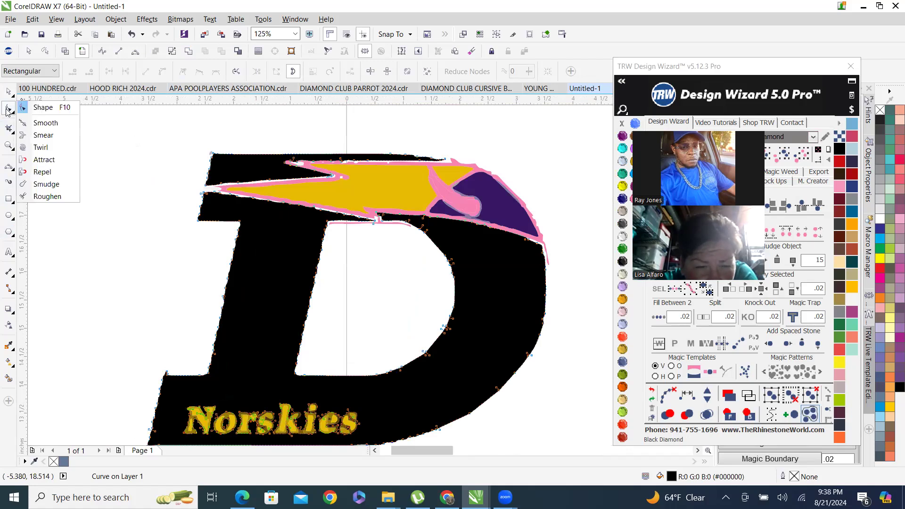
left_click(45, 123)
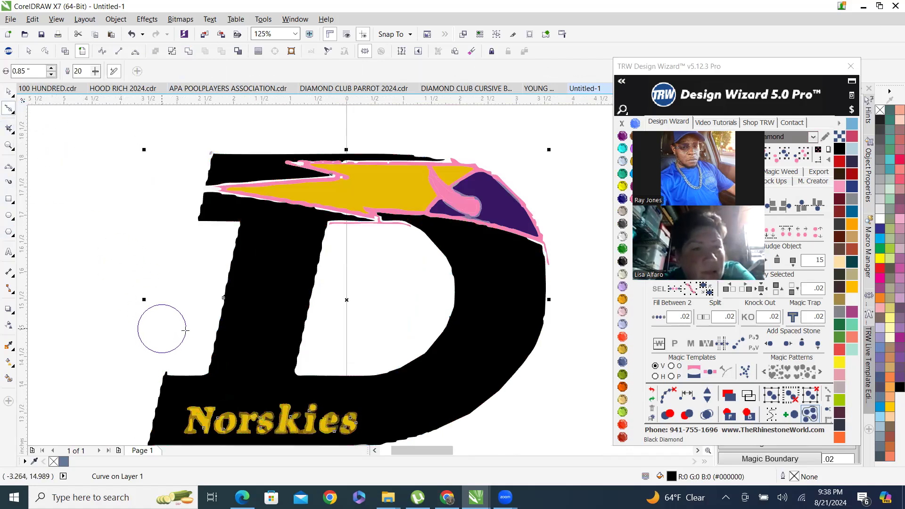
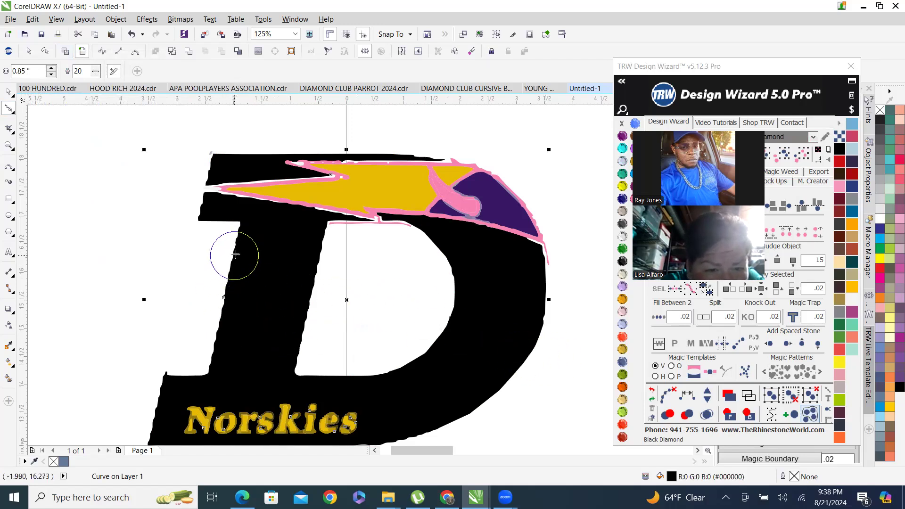
Smooth the jagged left and inner edges of the black D's stem with the Smooth tool.
mouse_move(236, 248)
left_mouse_down()
mouse_move(211, 349)
mouse_move(219, 289)
mouse_move(236, 250)
mouse_move(227, 293)
mouse_move(237, 247)
left_mouse_up()
scroll(241, 300, "up", 1)
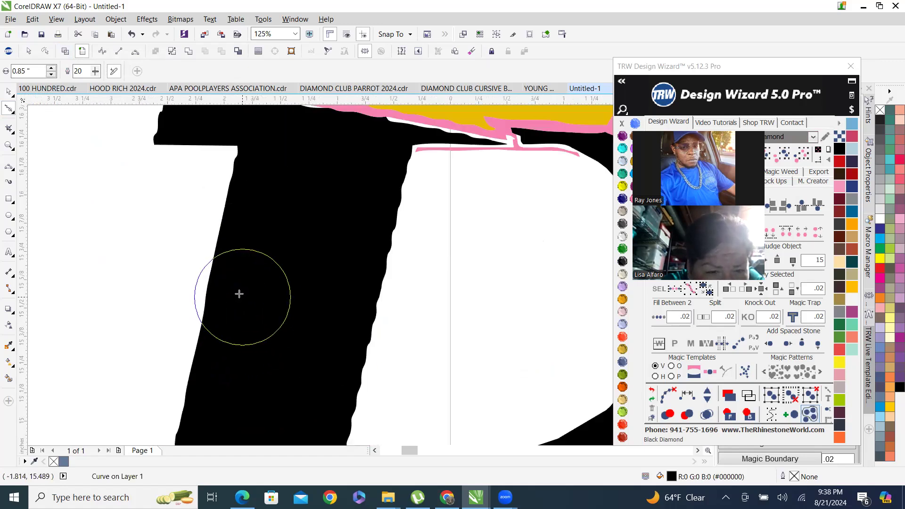
scroll(245, 309, "up", 1)
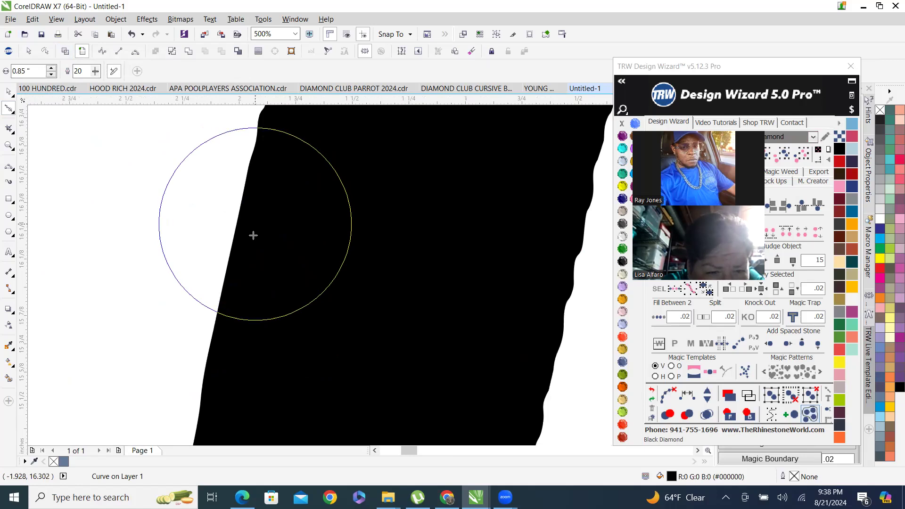
scroll(253, 235, "down", 1)
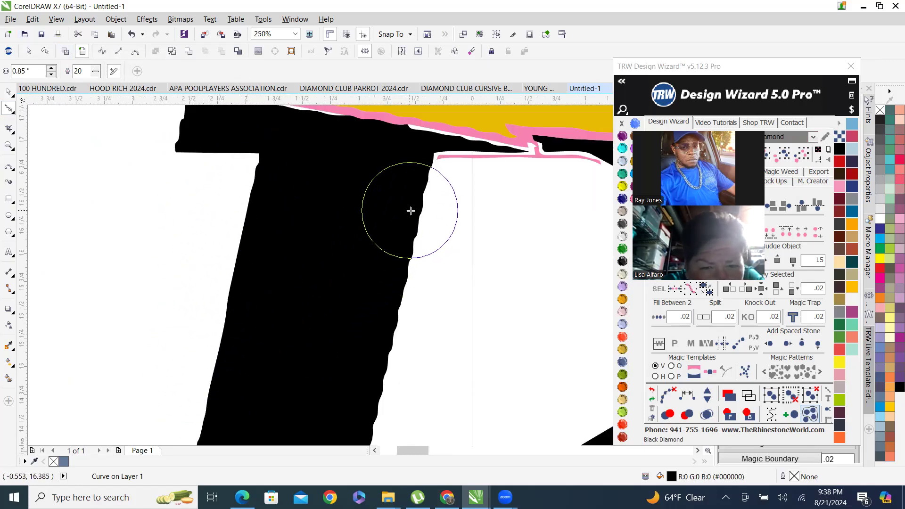
left_click_drag(413, 210, 366, 406)
scroll(370, 271, "down", 3)
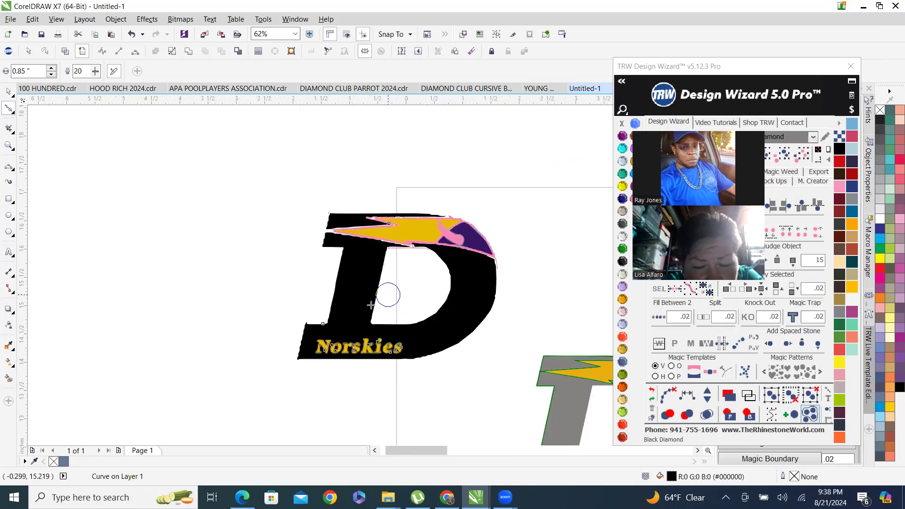
scroll(371, 306, "up", 3)
scroll(282, 353, "down", 2)
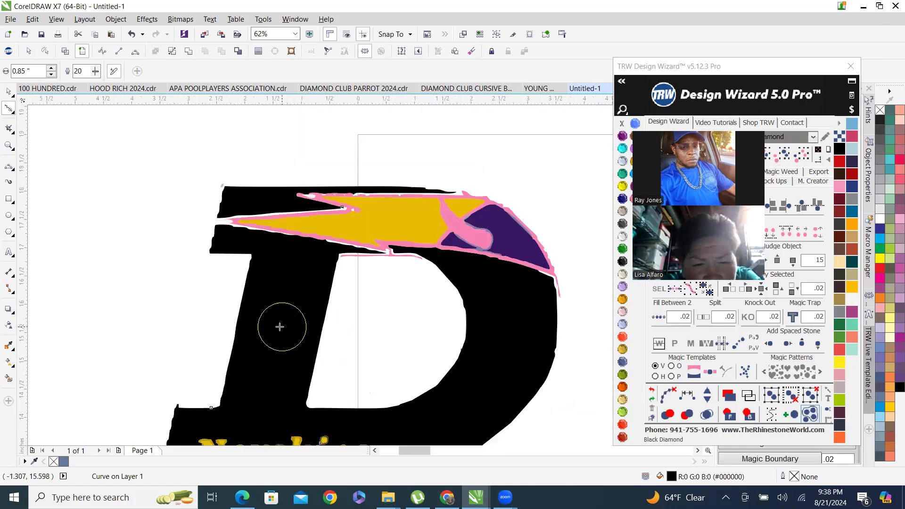
scroll(280, 327, "up", 3)
mouse_move(241, 235)
left_mouse_down()
mouse_move(229, 239)
mouse_move(208, 327)
mouse_move(186, 372)
mouse_move(197, 303)
left_mouse_up()
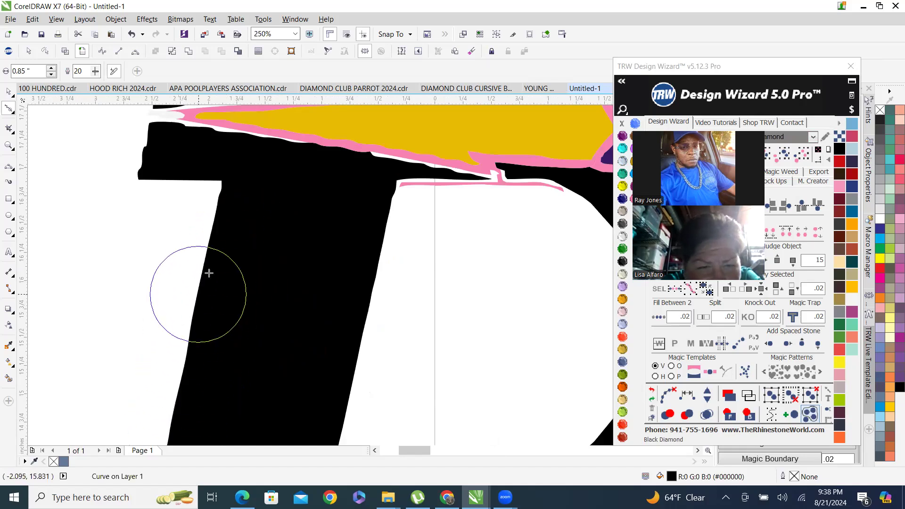
scroll(209, 273, "down", 2)
scroll(208, 316, "up", 2)
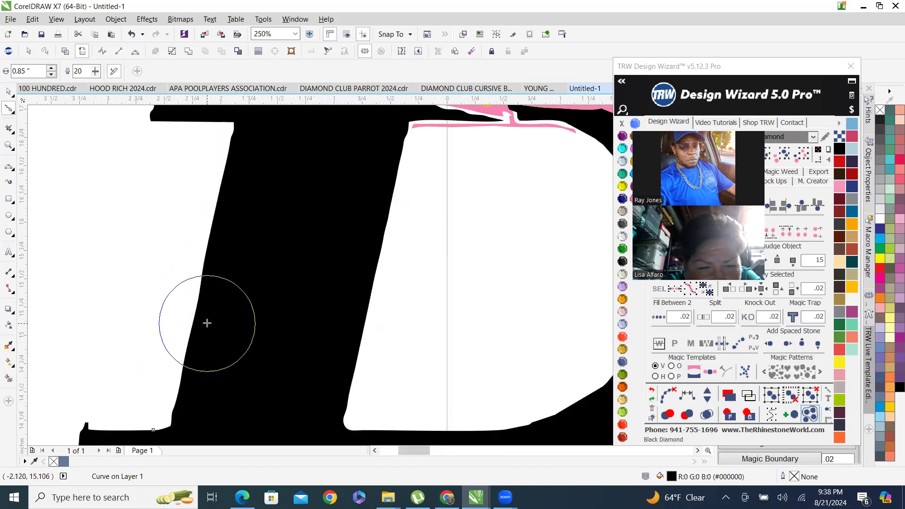
scroll(207, 323, "down", 2)
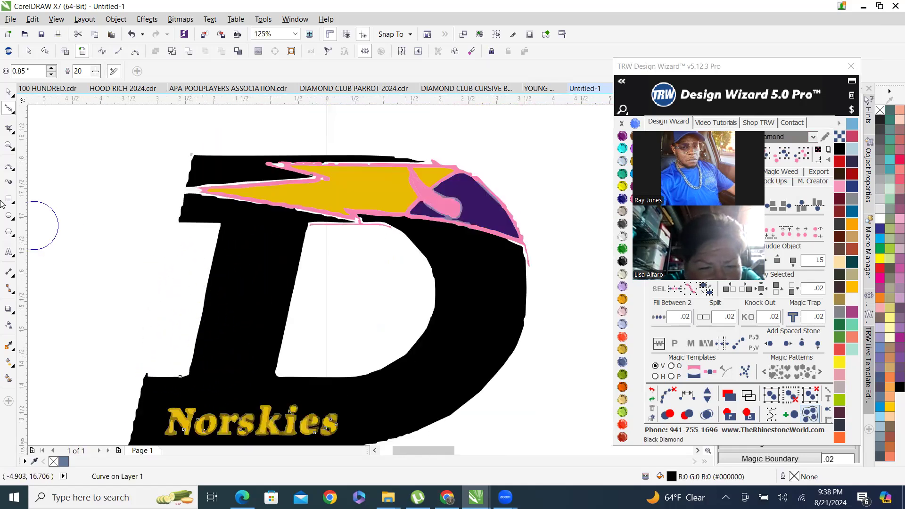
Select the black D for node editing and delete excess nodes along its stem edges.
left_click(10, 93)
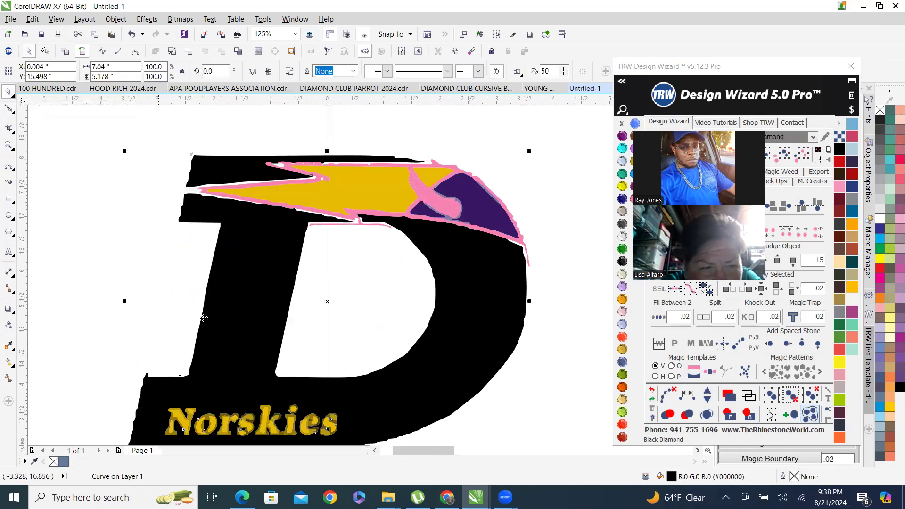
double_click(240, 288)
scroll(175, 258, "up", 2)
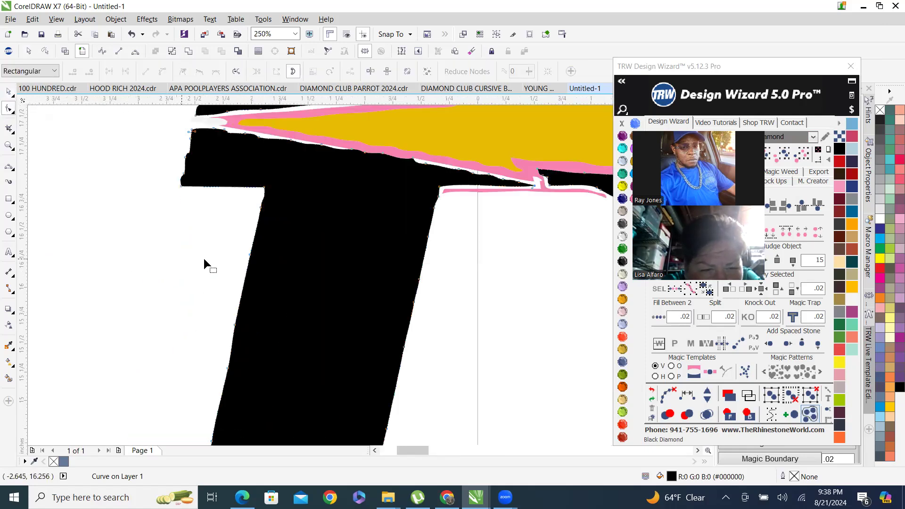
scroll(212, 240, "down", 2)
left_click_drag(210, 238, 255, 331)
key("Delete")
left_click_drag(344, 346, 317, 350)
key("Delete")
key("Delete")
left_click_drag(355, 263, 357, 265)
key("Delete")
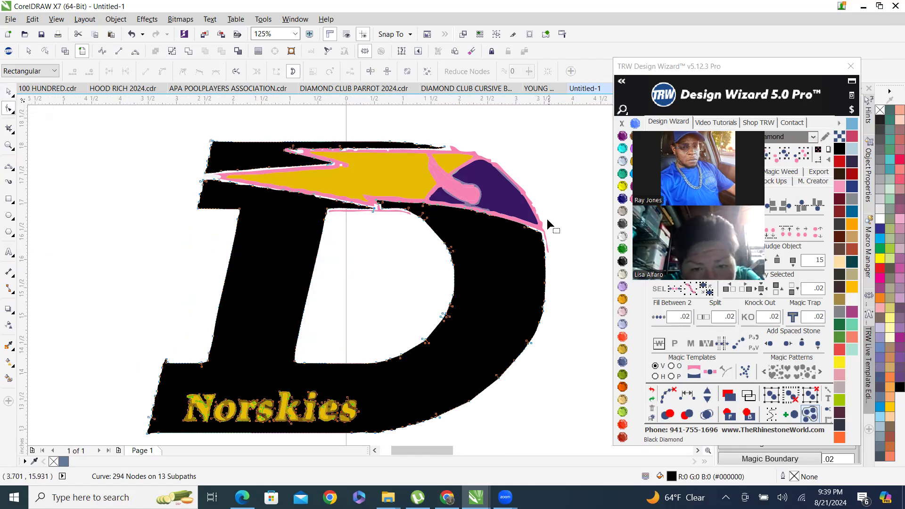
Smooth the black D's outer right curve and lower bowl edge with the Smooth tool.
left_click(11, 112)
left_click(40, 116)
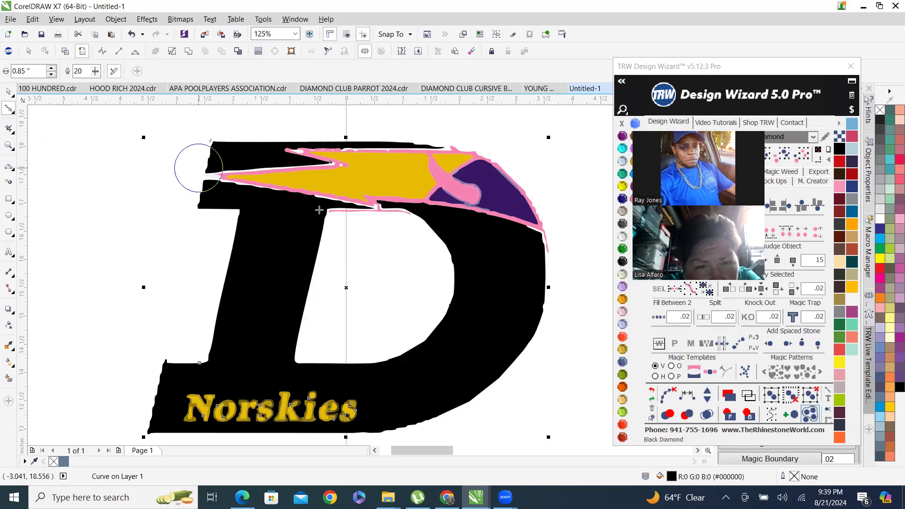
mouse_move(429, 245)
left_mouse_down()
mouse_move(452, 278)
mouse_move(444, 302)
mouse_move(395, 339)
mouse_move(427, 323)
mouse_move(456, 279)
mouse_move(432, 247)
mouse_move(446, 280)
mouse_move(404, 332)
mouse_move(427, 326)
mouse_move(451, 269)
mouse_move(430, 248)
mouse_move(432, 296)
mouse_move(389, 346)
mouse_move(426, 324)
mouse_move(431, 246)
mouse_move(446, 252)
mouse_move(430, 239)
left_mouse_up()
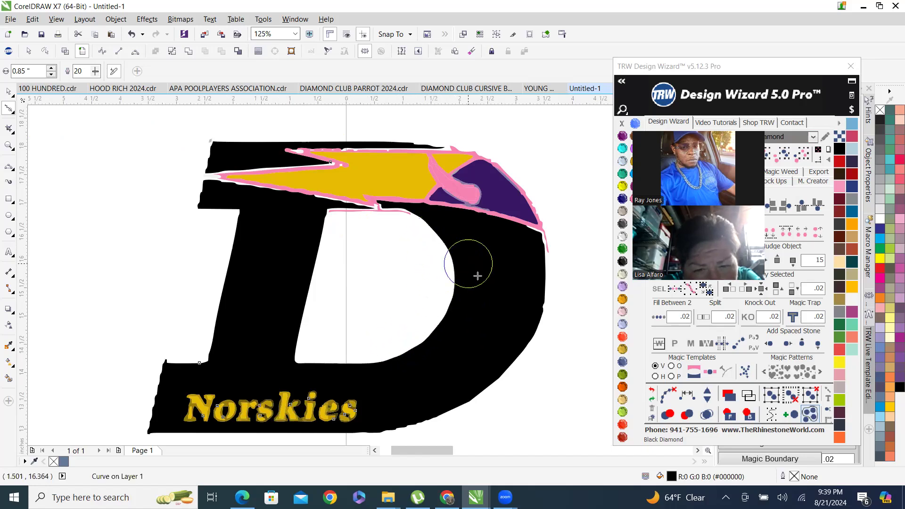
mouse_move(547, 292)
left_mouse_down()
mouse_move(513, 343)
mouse_move(532, 283)
mouse_move(512, 337)
mouse_move(531, 293)
mouse_move(534, 314)
mouse_move(543, 297)
mouse_move(524, 342)
mouse_move(543, 299)
mouse_move(515, 334)
mouse_move(402, 414)
mouse_move(448, 374)
left_mouse_up()
scroll(448, 374, "up", 1)
scroll(391, 218, "down", 1)
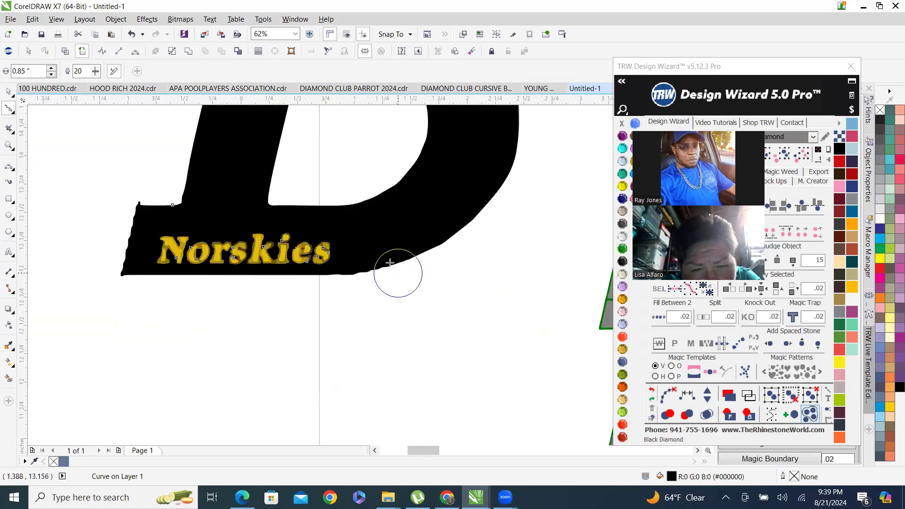
scroll(394, 263, "up", 1)
mouse_move(544, 145)
left_mouse_down()
mouse_move(365, 274)
mouse_move(269, 299)
mouse_move(413, 271)
left_mouse_up()
scroll(412, 272, "down", 2)
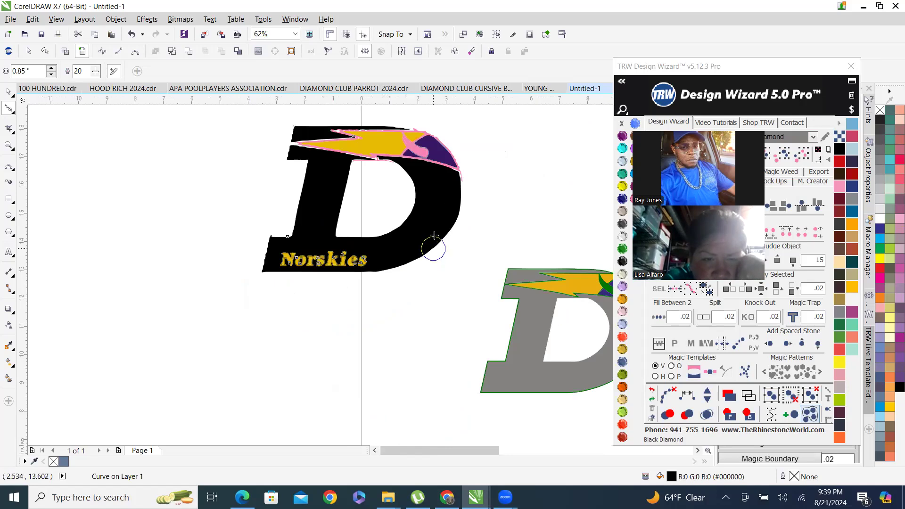
scroll(430, 239, "up", 2)
scroll(372, 319, "down", 1)
scroll(45, 315, "down", 1)
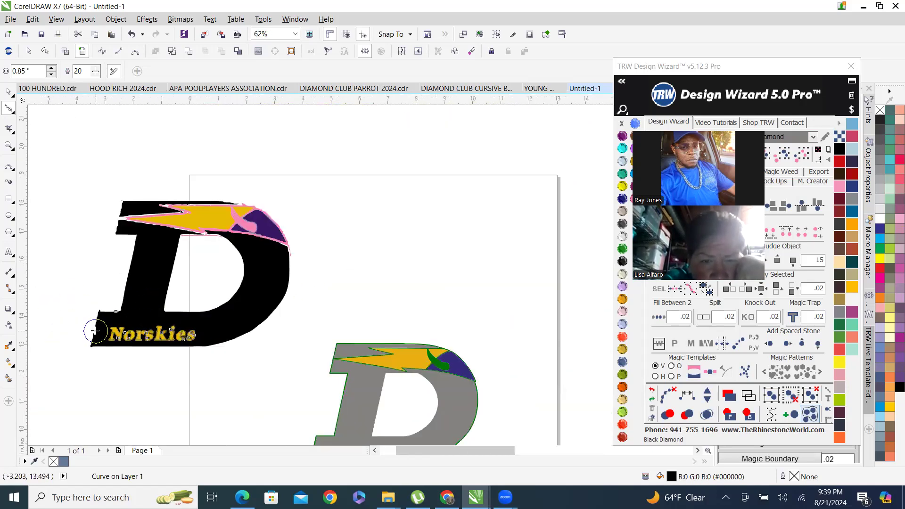
scroll(84, 324, "up", 2)
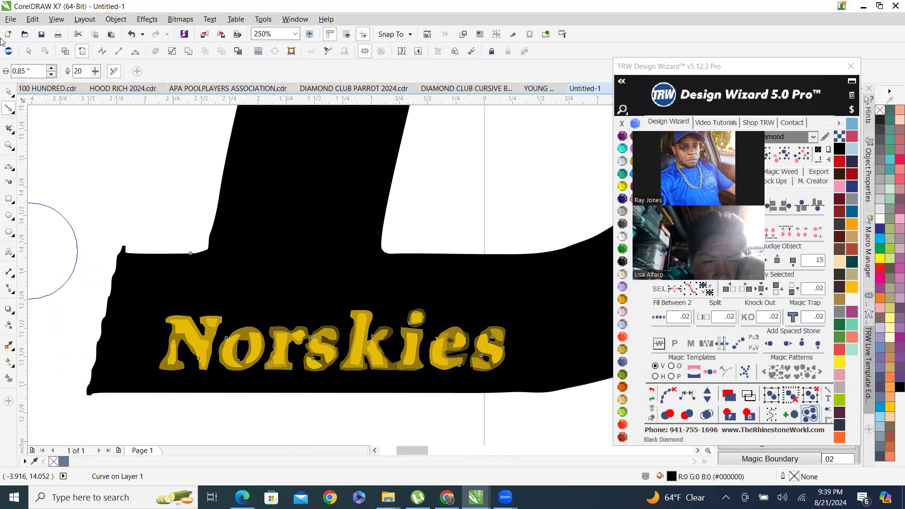
Edit the black D's nodes and delete extra nodes at the lower left corner of its bottom bar.
left_click(9, 92)
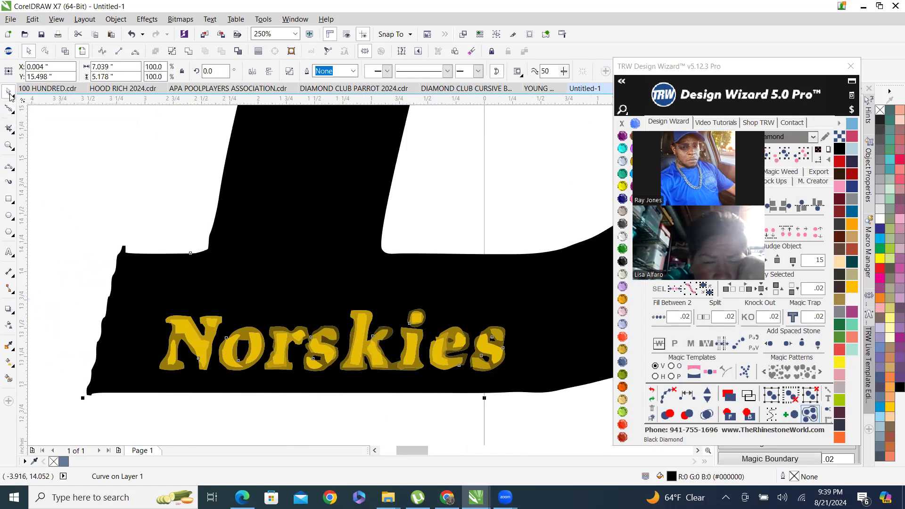
key("F10")
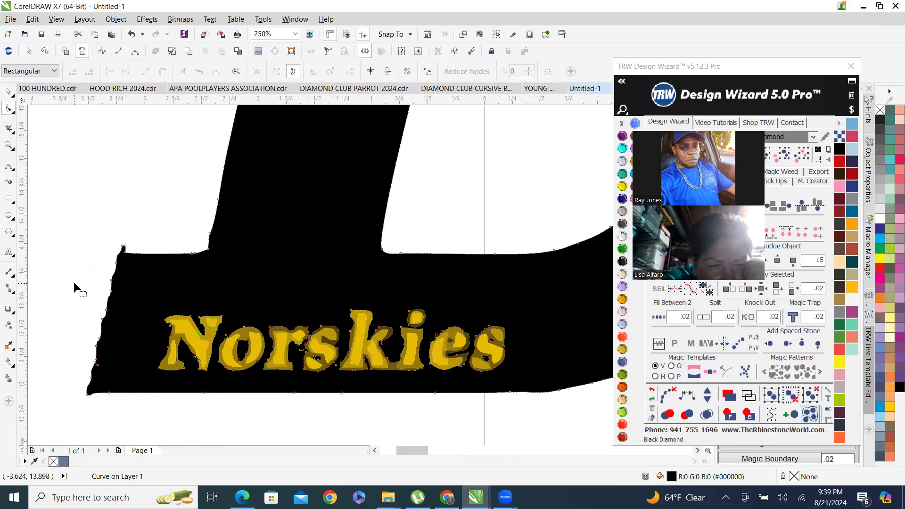
left_click_drag(102, 359, 128, 382)
key("Delete")
scroll(114, 290, "up", 1)
scroll(121, 216, "up", 2)
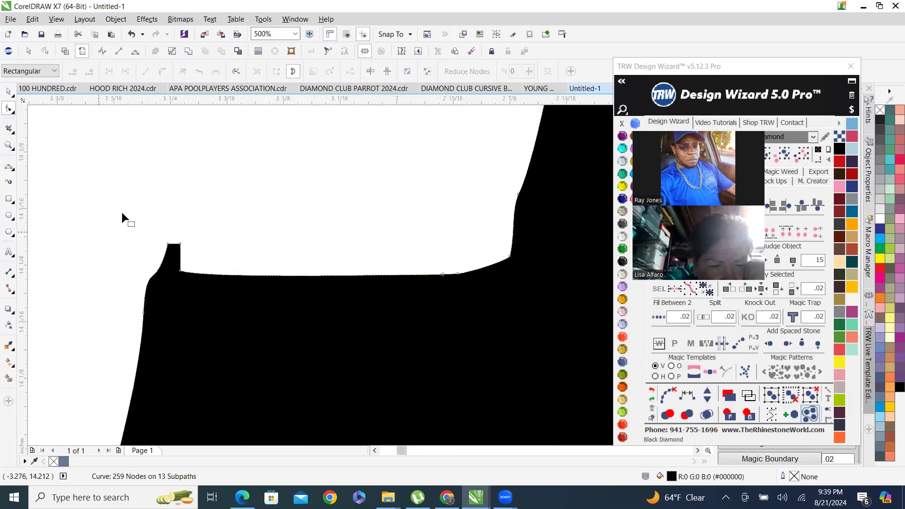
left_click_drag(285, 309, 294, 319)
key("Delete")
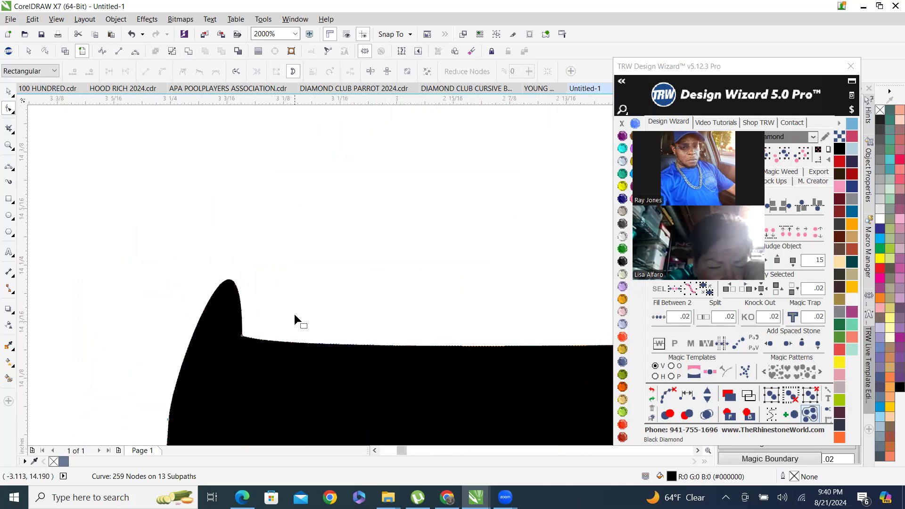
scroll(237, 297, "down", 2)
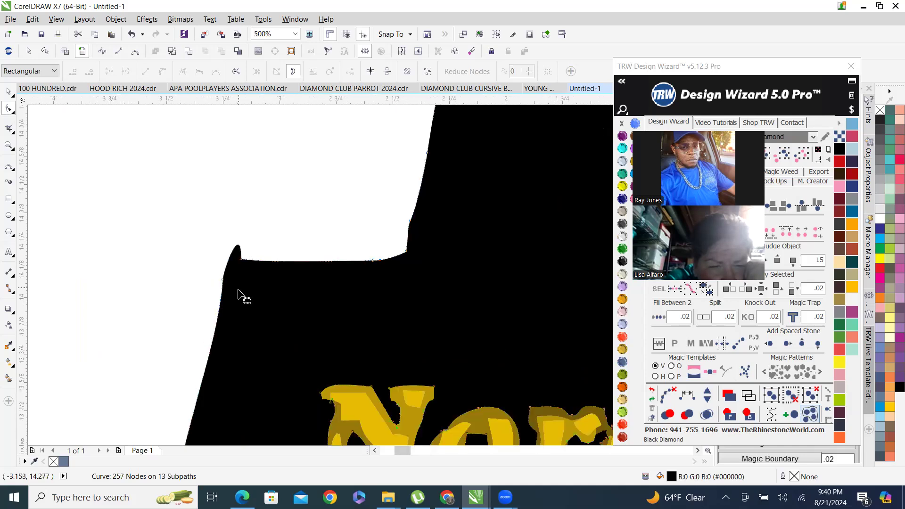
left_click(240, 259)
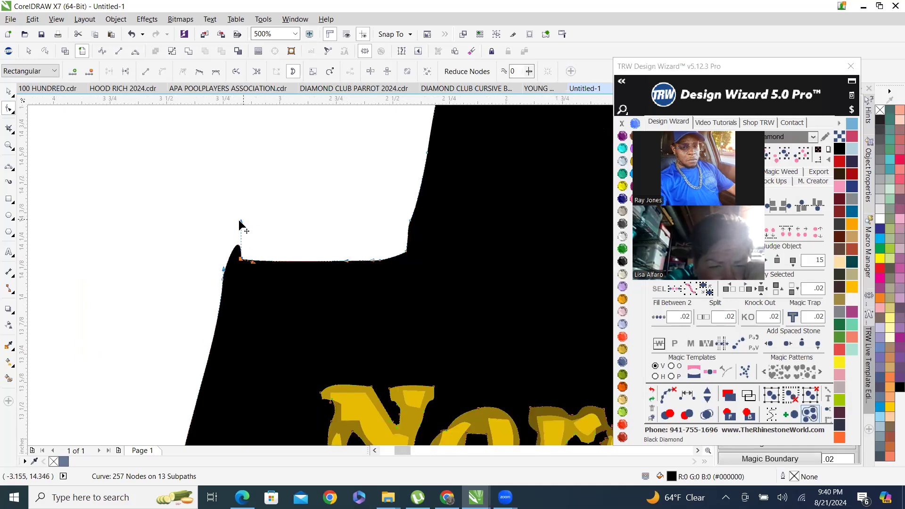
left_click_drag(216, 231, 212, 273)
left_click_drag(239, 325, 233, 330)
scroll(240, 262, "down", 2)
key("Delete")
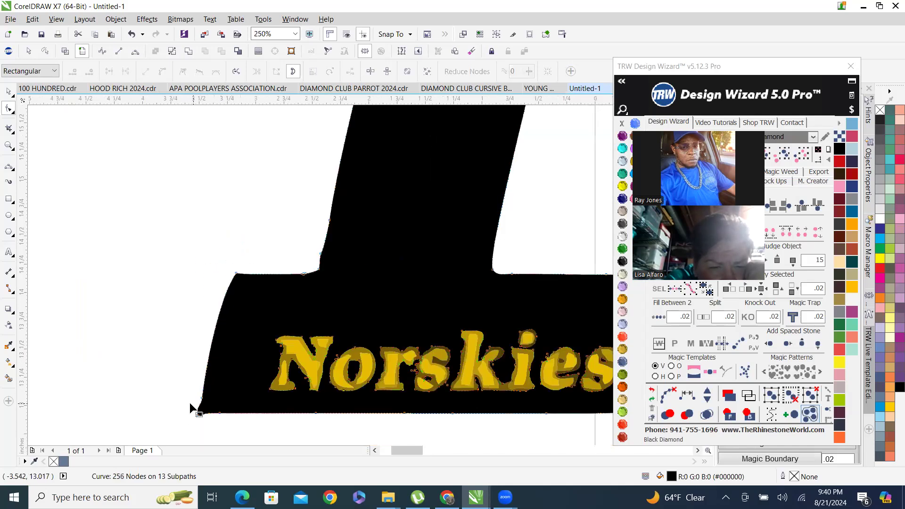
Move the bottom-left corner node and its handle to straighten the D's bottom edge.
scroll(192, 415, "up", 2)
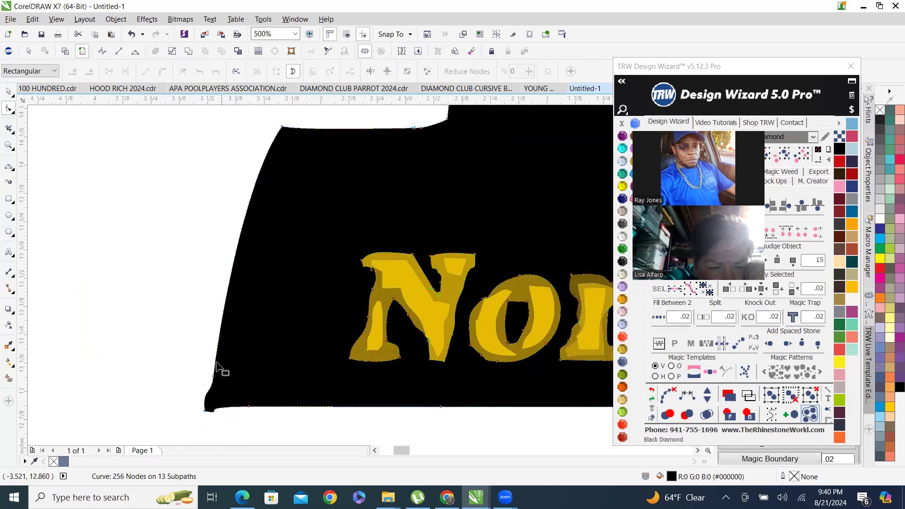
left_click_drag(221, 374, 164, 364)
scroll(210, 427, "up", 2)
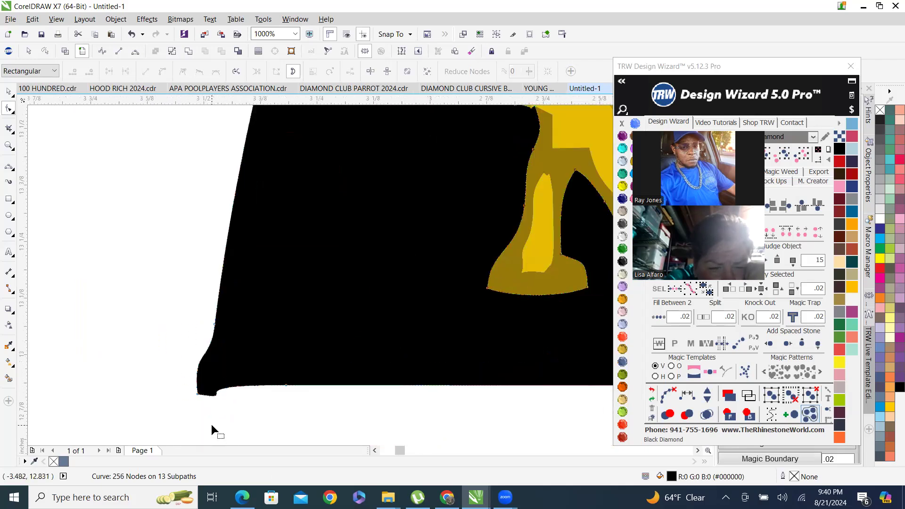
left_click_drag(268, 419, 271, 421)
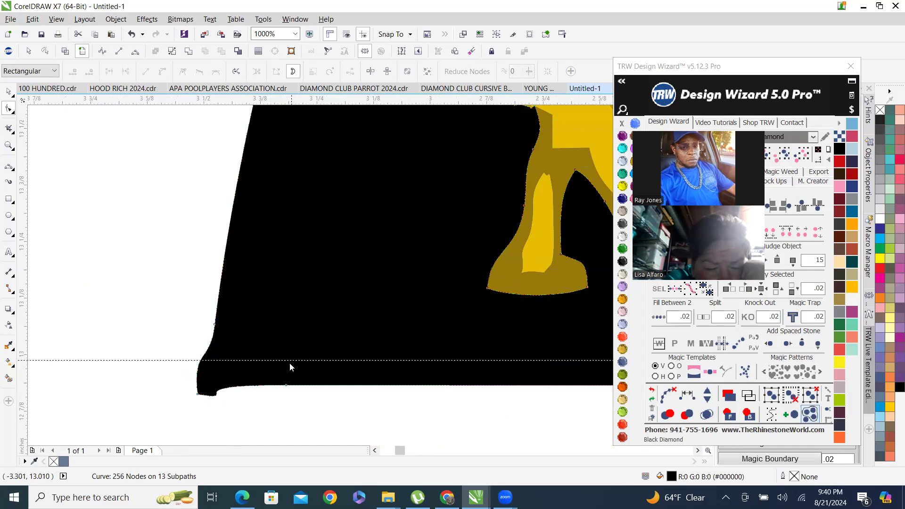
left_click_drag(288, 387, 287, 386)
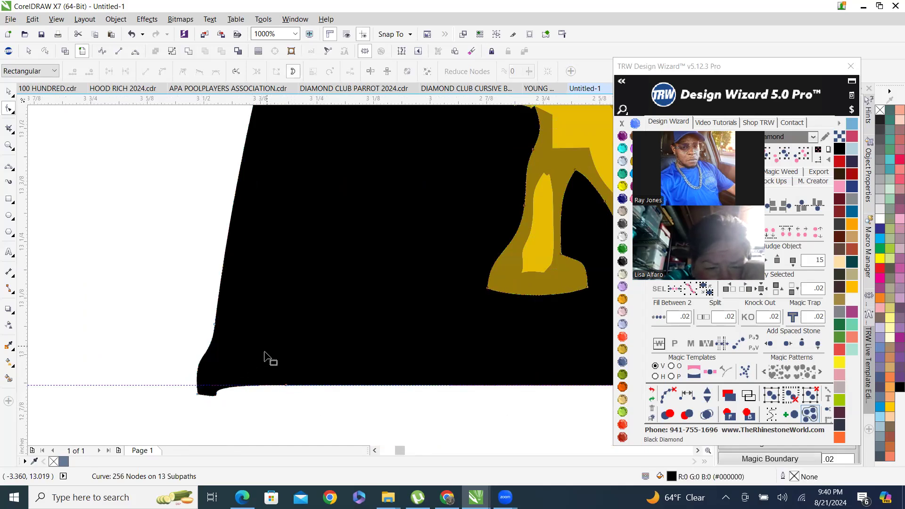
left_click_drag(196, 392, 196, 384)
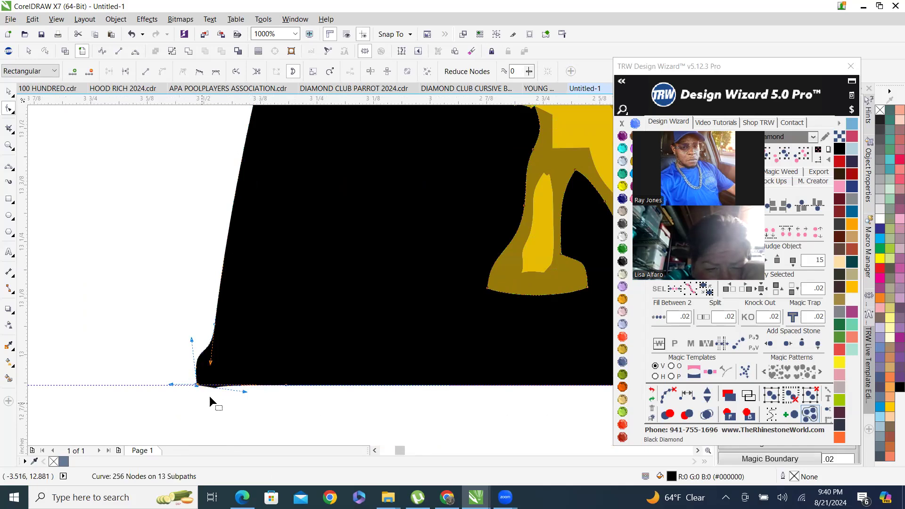
scroll(208, 399, "up", 2)
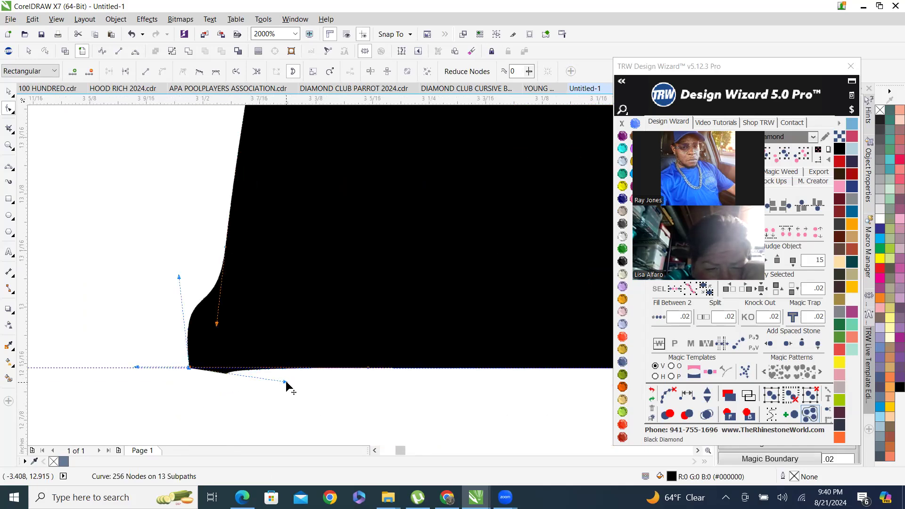
left_click_drag(279, 381, 311, 368)
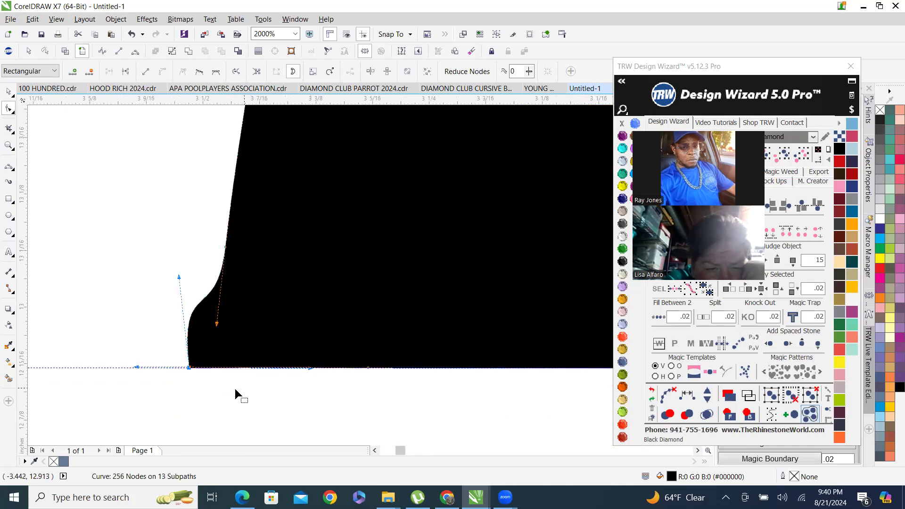
Delete extra nodes along the slanted lower left edge of the D's bottom bar.
scroll(235, 389, "down", 1)
scroll(240, 332, "down", 1)
scroll(232, 338, "up", 2)
left_click_drag(191, 322, 222, 344)
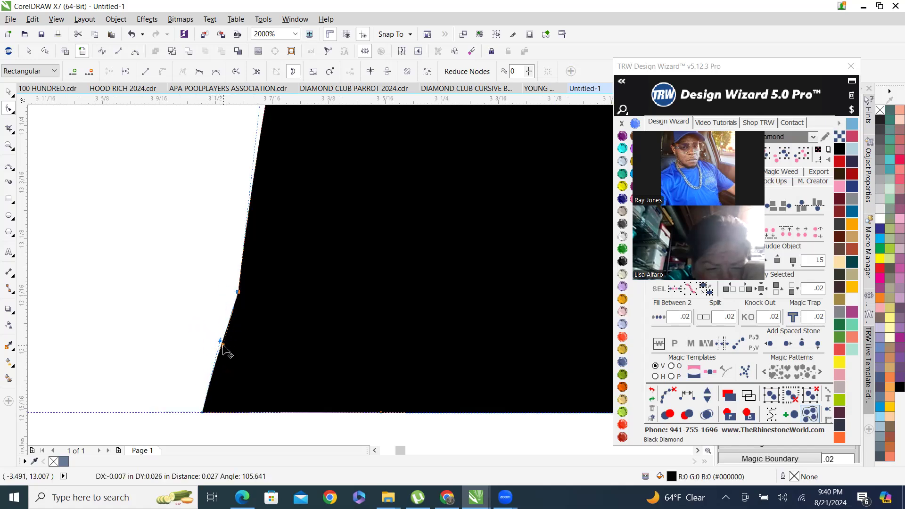
scroll(249, 347, "down", 3)
scroll(257, 347, "up", 1)
left_click_drag(178, 260, 296, 374)
key("Delete")
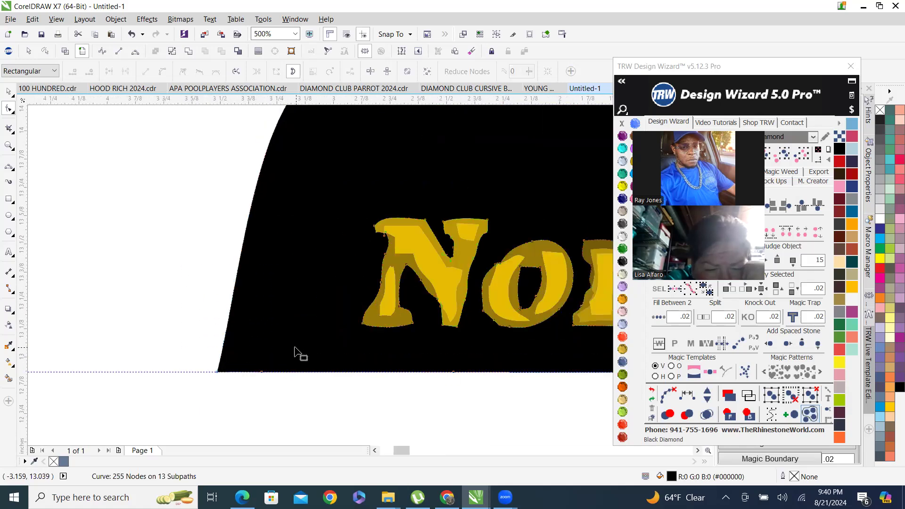
scroll(294, 353, "down", 2)
scroll(289, 249, "up", 2)
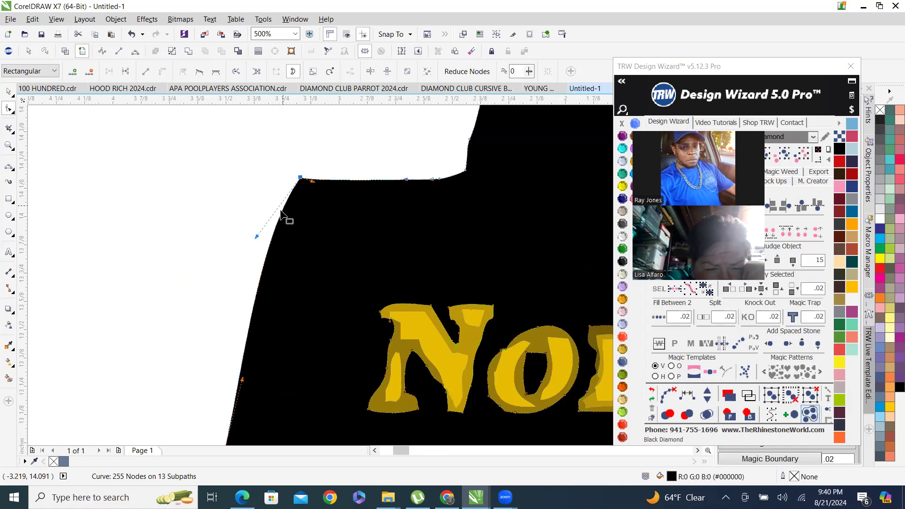
scroll(273, 222, "down", 1)
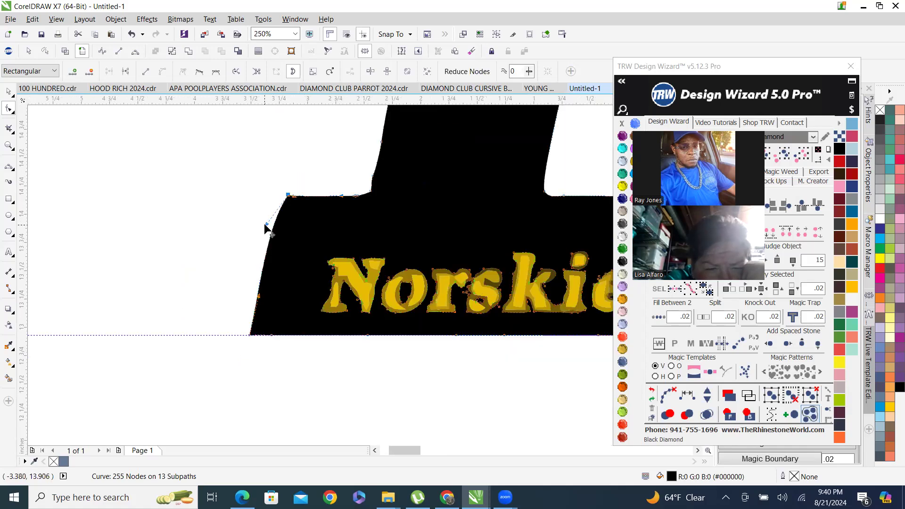
Reposition nodes to straighten the slanted left edge of the black D's bottom bar.
left_click_drag(267, 227, 250, 335)
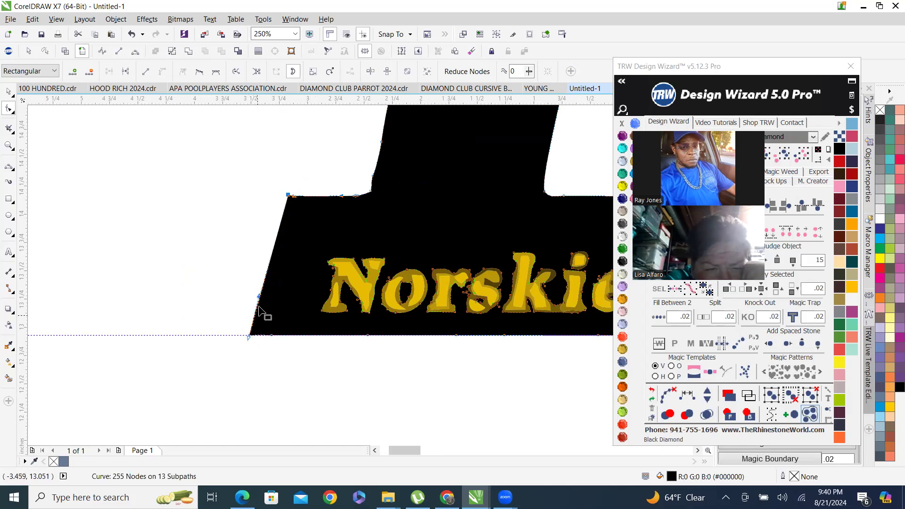
left_click_drag(259, 296, 288, 197)
scroll(252, 236, "down", 4)
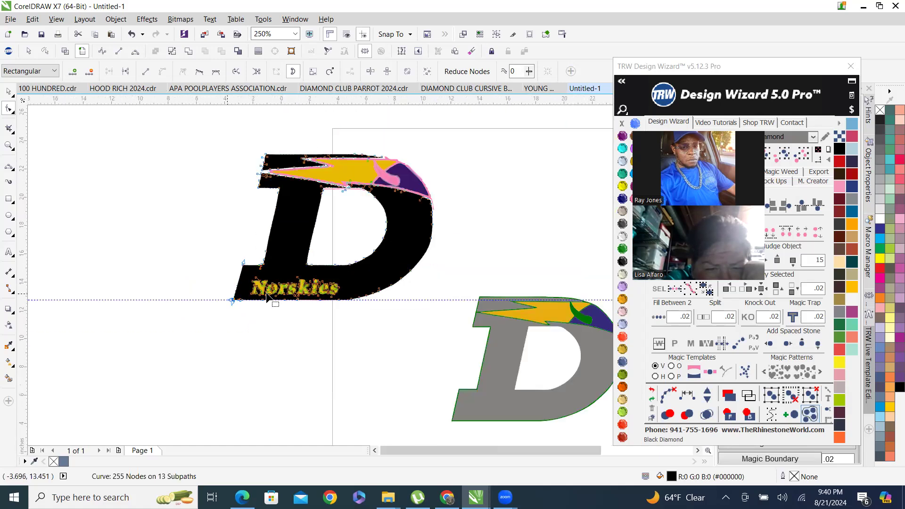
Zoom around the D's upper lightning stripe to inspect the traced shapes.
scroll(220, 321, "up", 2)
scroll(220, 321, "up", 2)
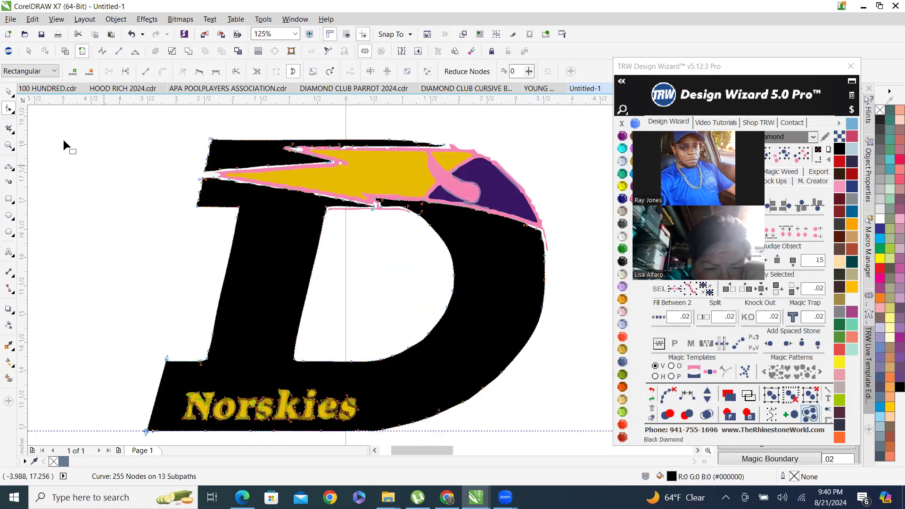
left_click(8, 91)
scroll(249, 237, "down", 2)
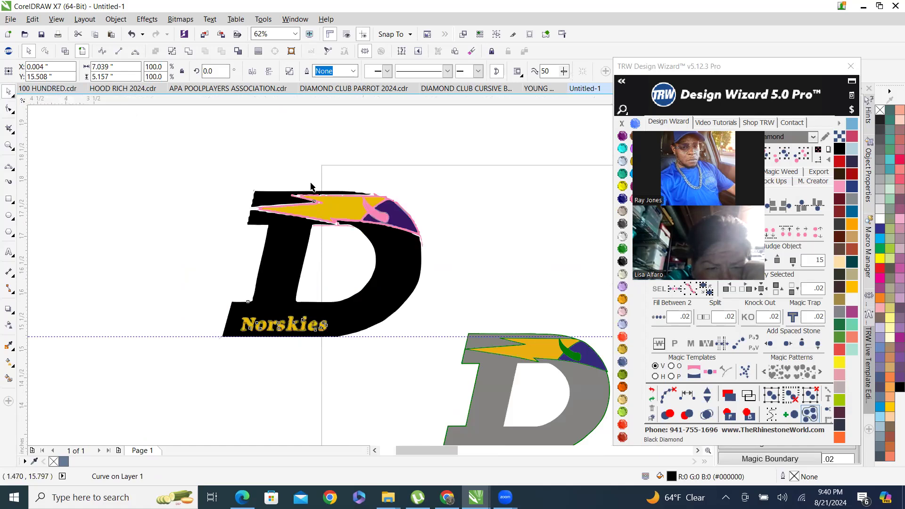
scroll(273, 175, "up", 3)
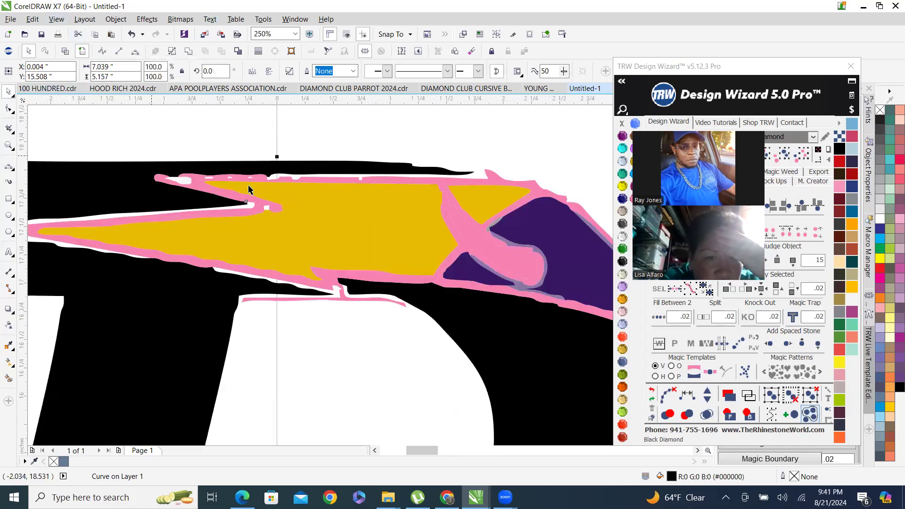
scroll(361, 161, "down", 1)
scroll(282, 214, "up", 2)
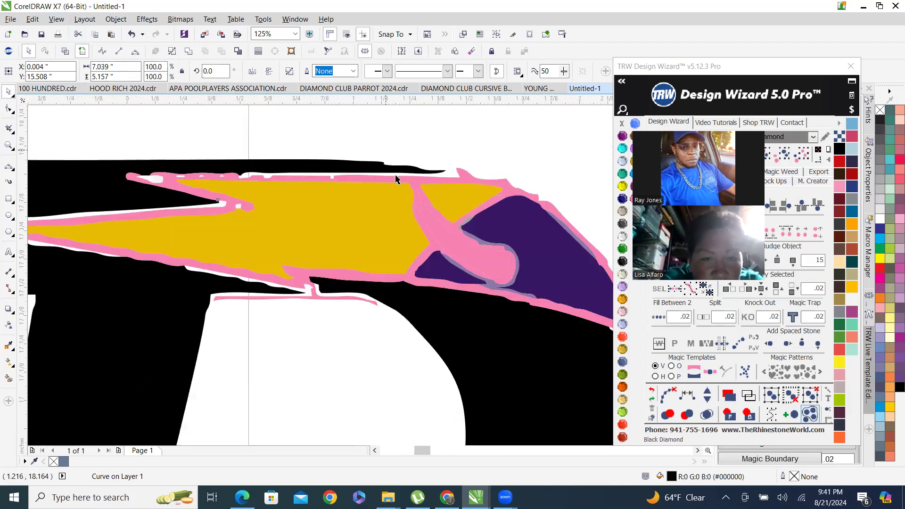
scroll(223, 210, "down", 1)
scroll(403, 224, "down", 1)
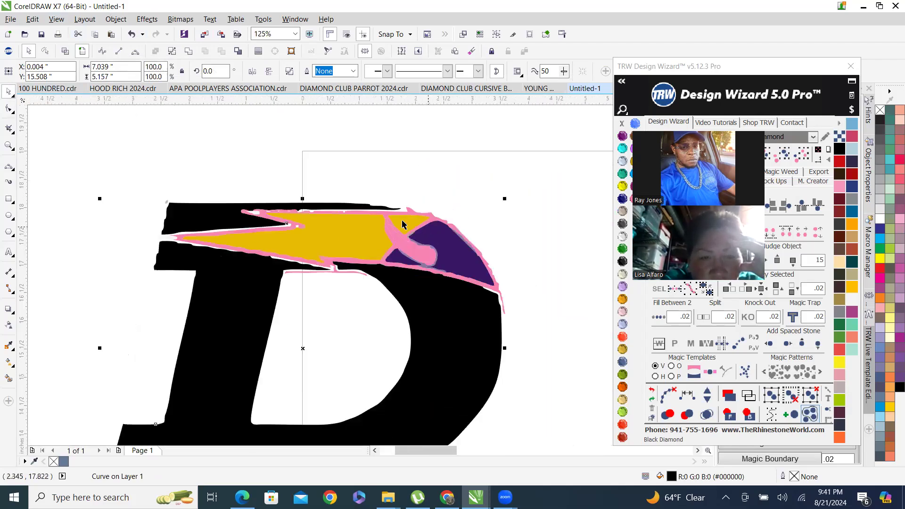
Select the pink outline shape for node editing and delete a small white hole along its upper edge.
left_click(430, 255)
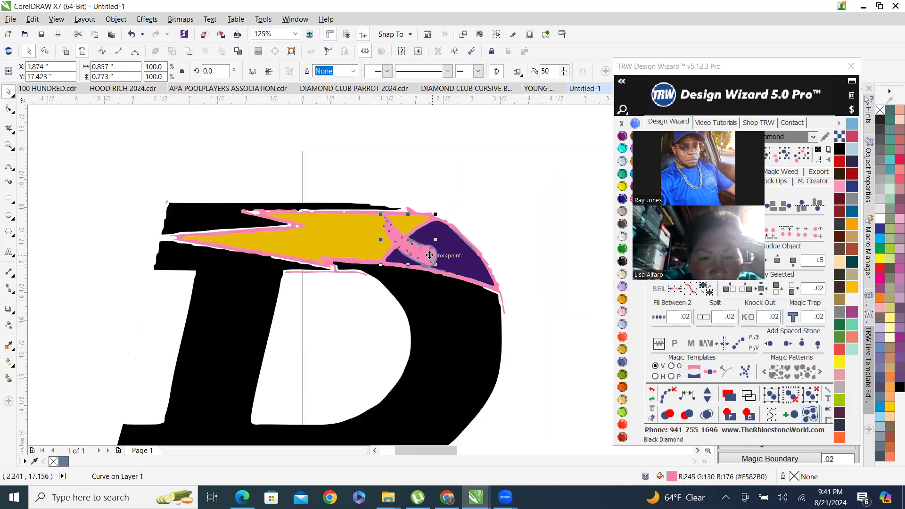
left_click(783, 155)
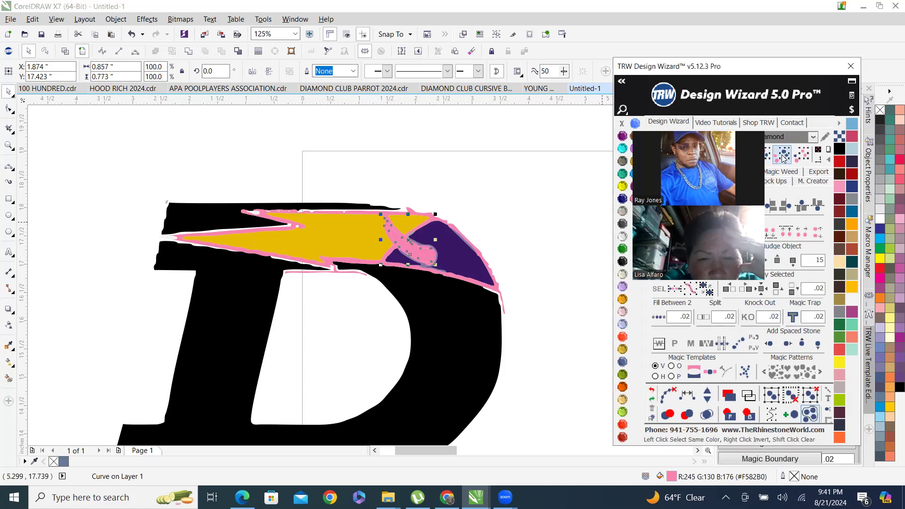
right_click(414, 249)
left_click(436, 49)
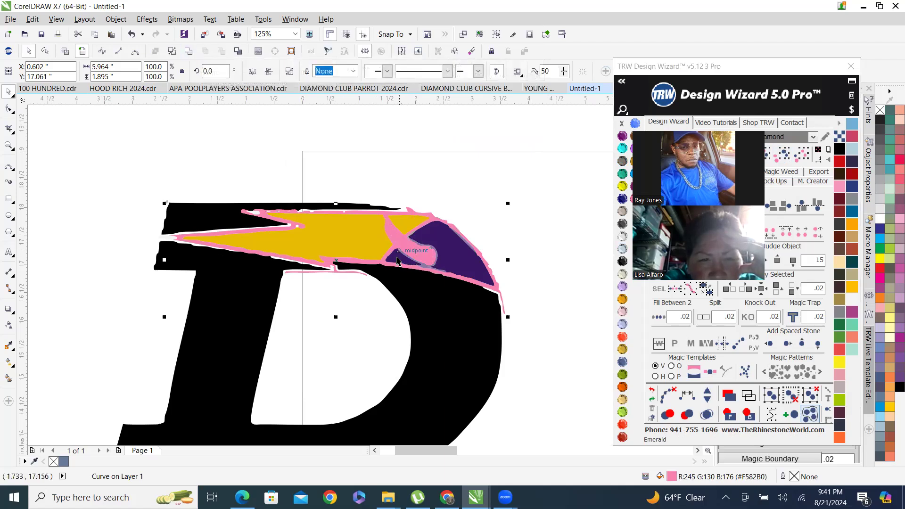
scroll(431, 213, "up", 2)
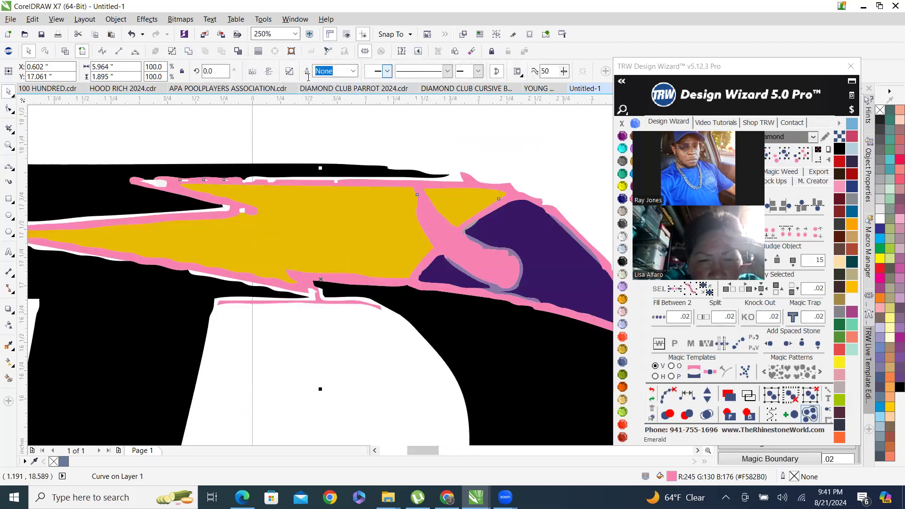
scroll(279, 142, "up", 2)
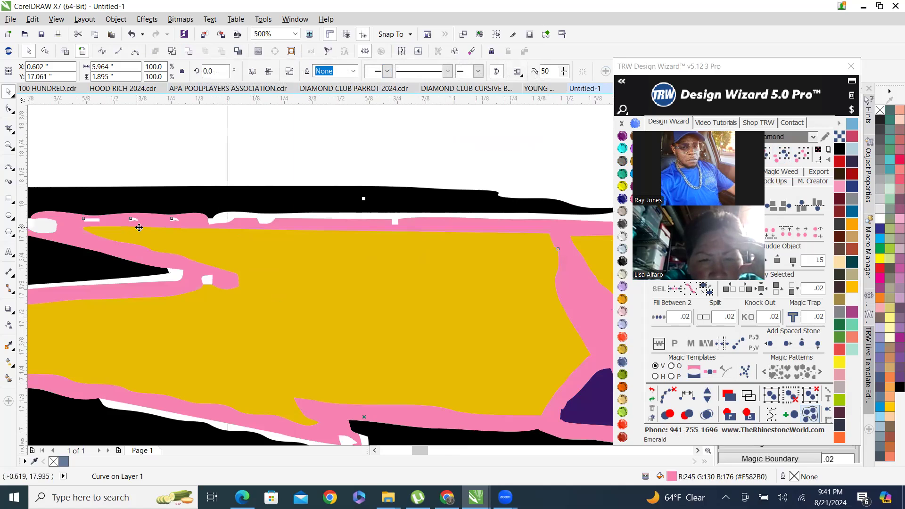
scroll(136, 229, "up", 2)
scroll(291, 239, "down", 2)
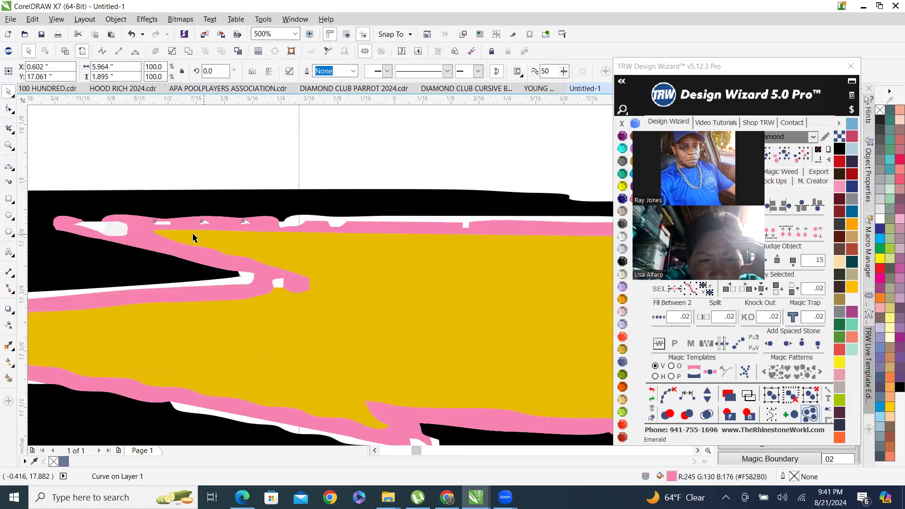
scroll(193, 237, "up", 2)
key("F10")
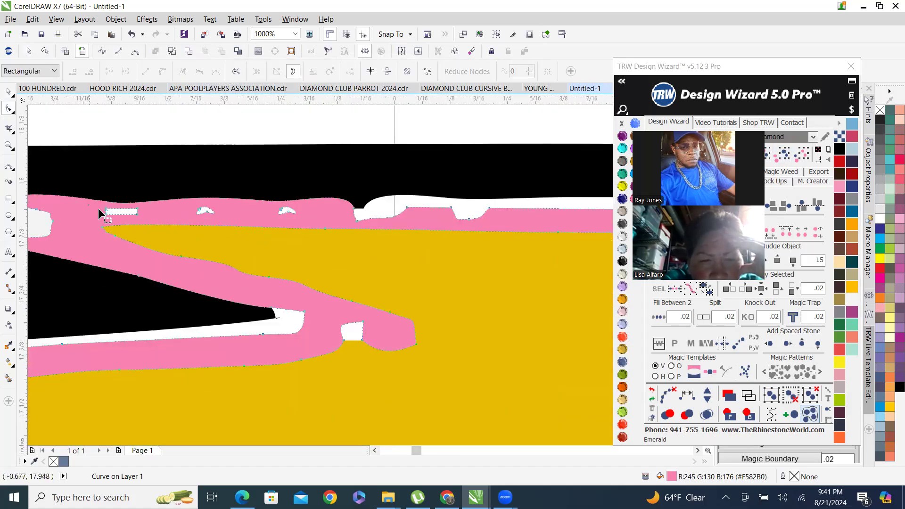
left_click_drag(309, 223, 311, 222)
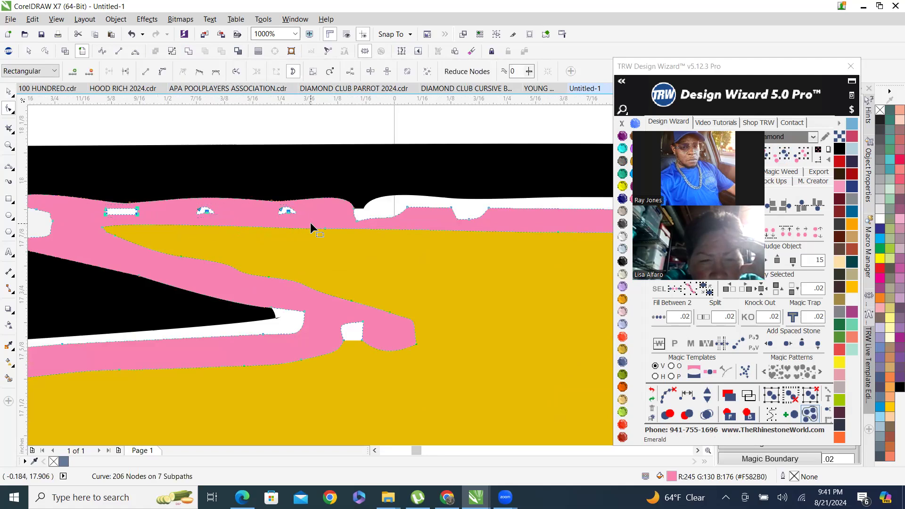
key("Delete")
Delete more small hole subpaths and a stray node along the pink outline's upper edge.
scroll(357, 229, "down", 2)
scroll(346, 230, "up", 2)
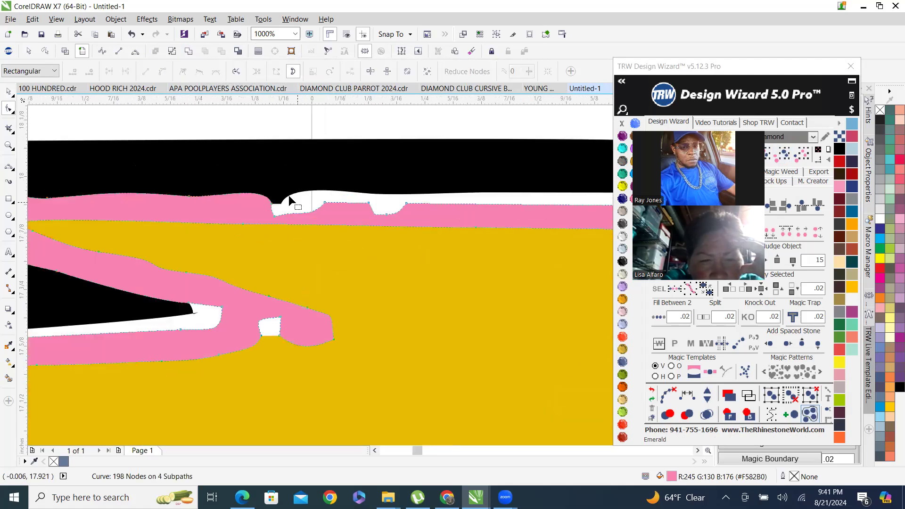
left_click_drag(608, 221, 609, 222)
key("Delete")
scroll(382, 213, "down", 4)
scroll(399, 227, "up", 4)
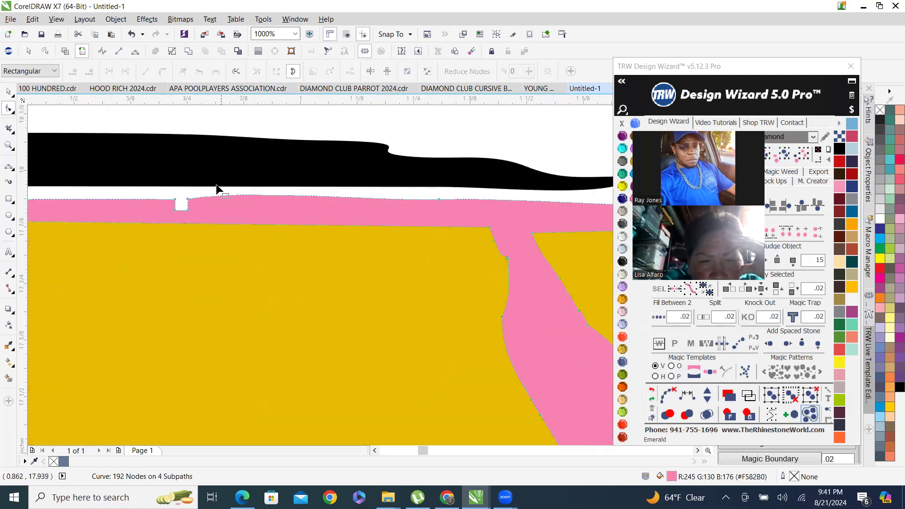
left_click_drag(265, 217, 267, 219)
key("Delete")
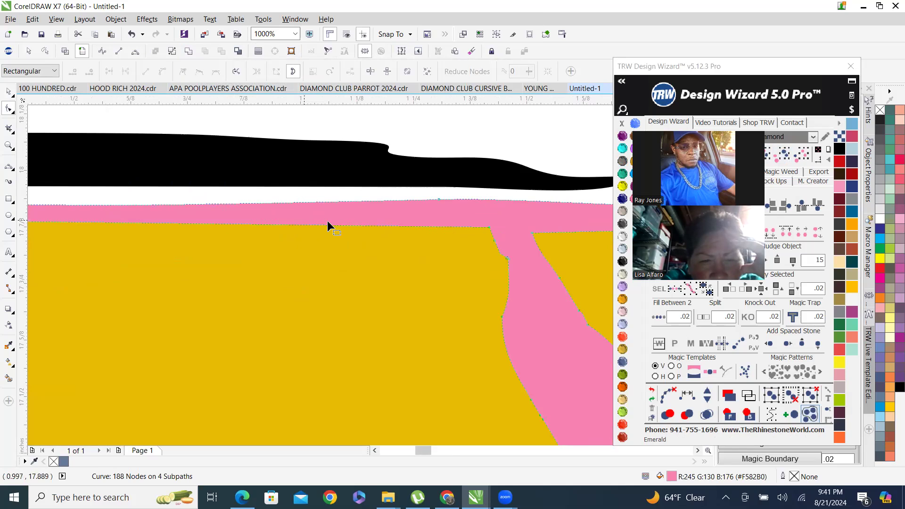
Delete the spiky nodes where the pink outline meets the black top edge near the stripe's right end.
scroll(424, 224, "down", 4)
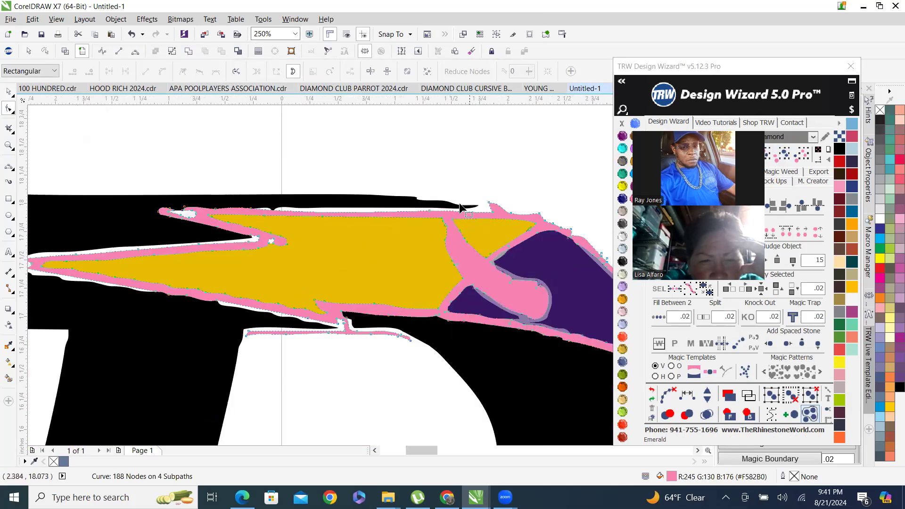
scroll(461, 207, "up", 4)
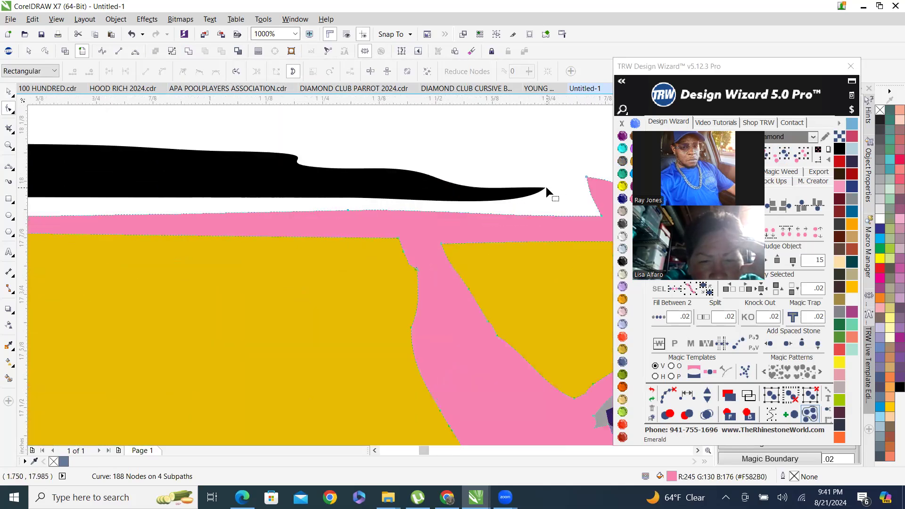
scroll(472, 226, "down", 2)
scroll(519, 225, "up", 4)
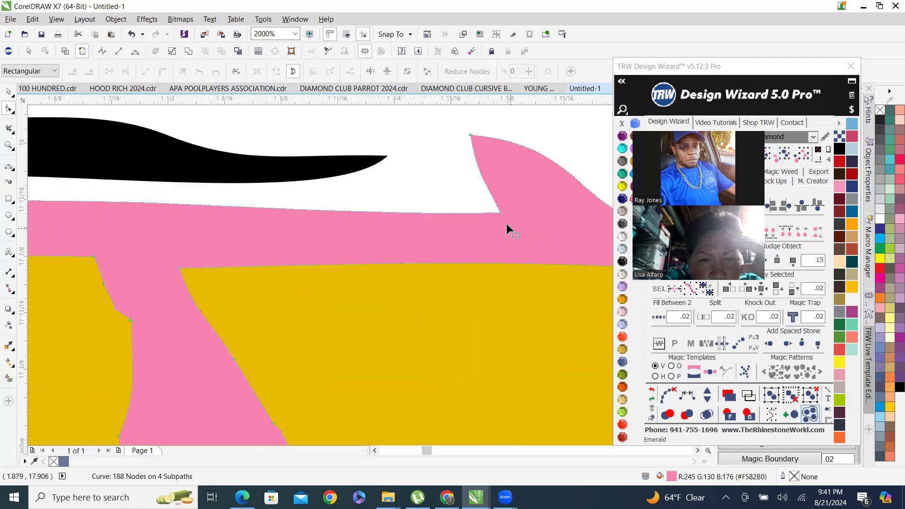
left_click_drag(500, 212, 388, 160)
scroll(495, 257, "down", 4)
scroll(495, 258, "up", 2)
left_click_drag(522, 235, 522, 236)
scroll(146, 270, "down", 2)
left_click_drag(394, 264, 465, 294)
key("Delete")
key("Delete")
Delete extra nodes along the pink outline's curved upper right edge above the purple shape.
key("Delete")
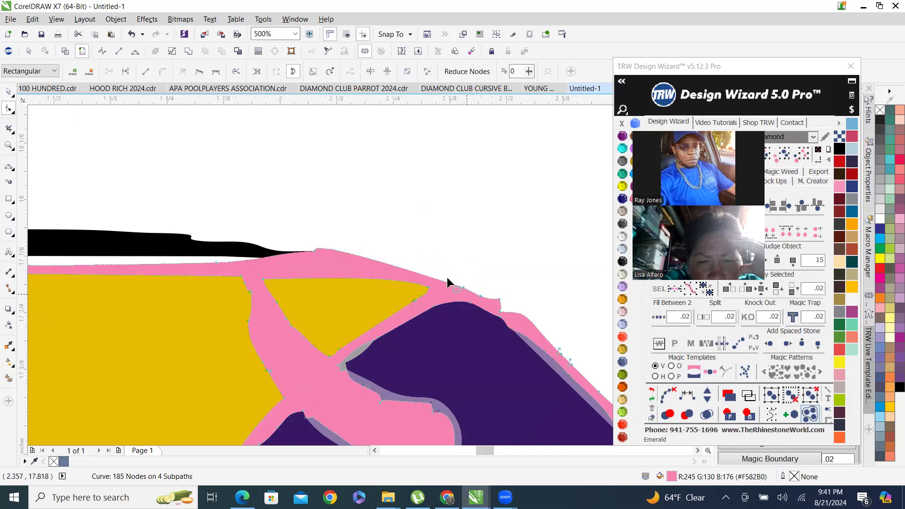
scroll(447, 279, "up", 4)
left_click_drag(435, 238, 506, 296)
key("Delete")
scroll(413, 255, "down", 2)
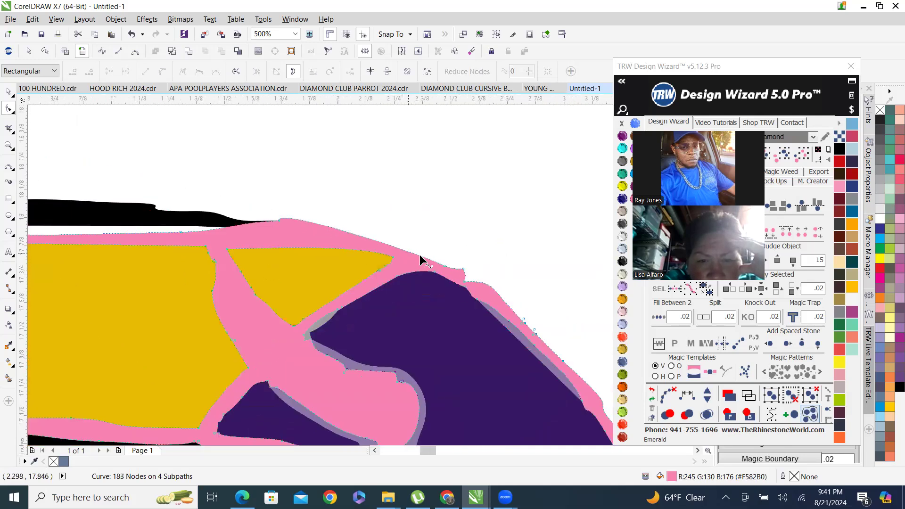
key("Delete")
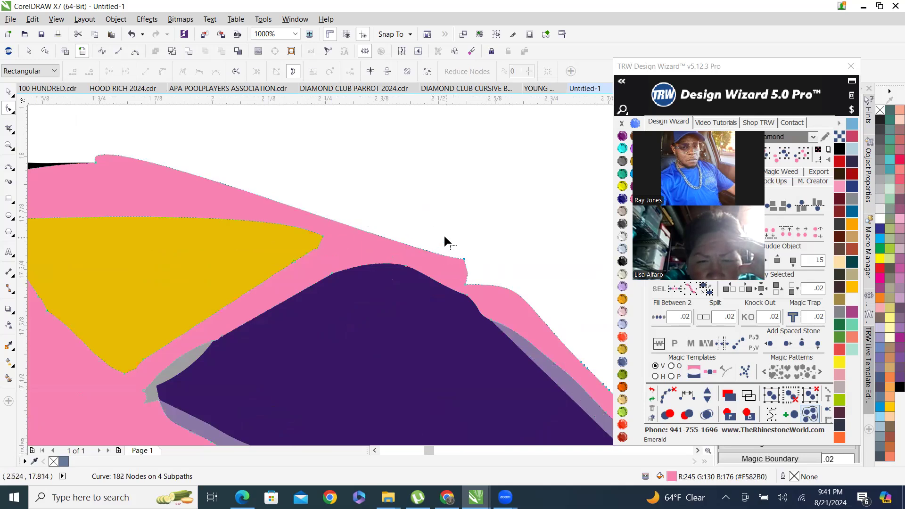
left_click_drag(466, 264, 485, 259)
key("Delete")
scroll(390, 201, "down", 1)
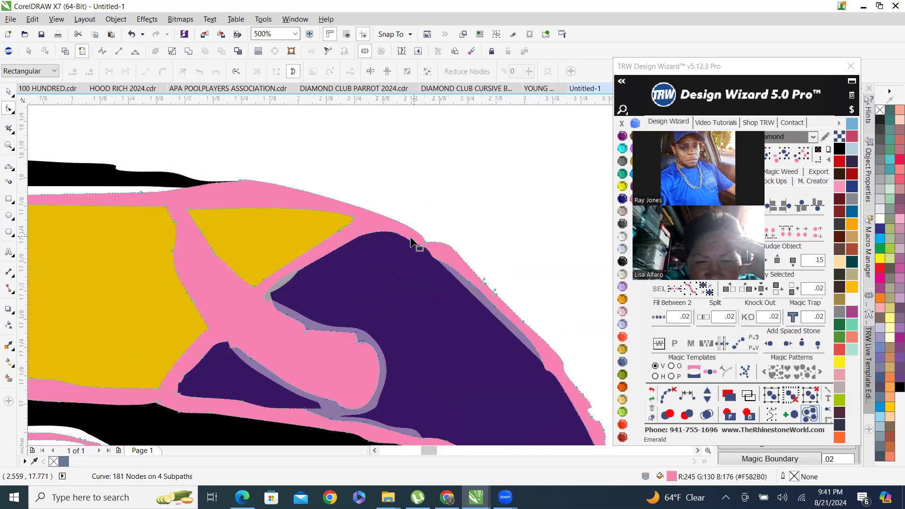
scroll(422, 240, "up", 1)
left_click_drag(454, 251, 456, 249)
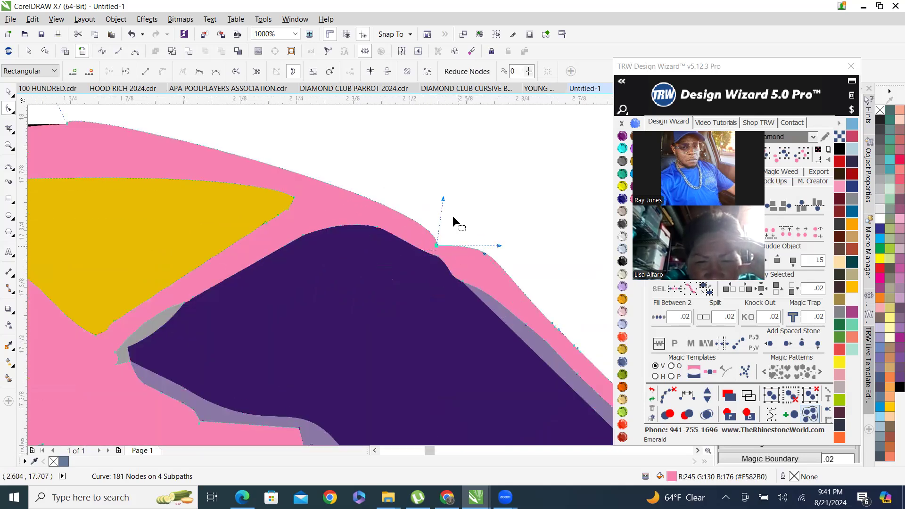
key("Delete")
Delete jagged nodes along the pink outline's right edge beside the purple shape.
scroll(320, 144, "down", 2)
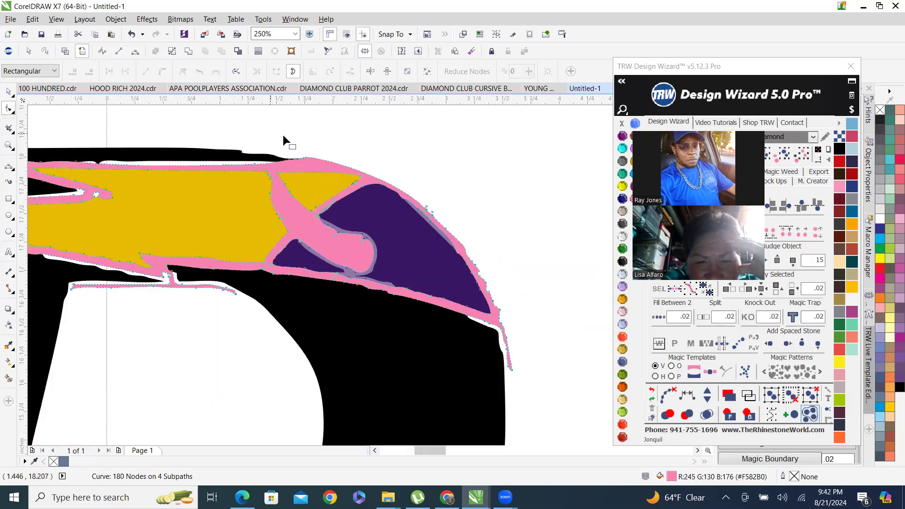
scroll(367, 191, "up", 1)
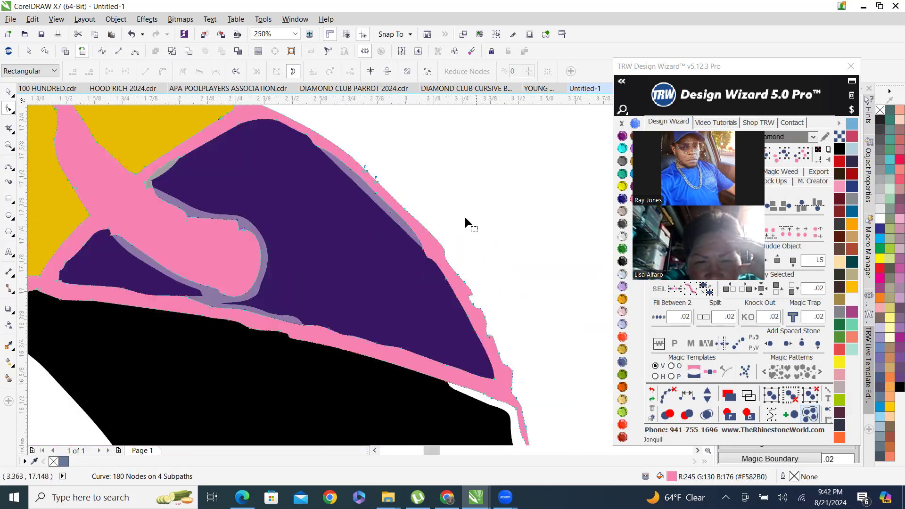
scroll(369, 161, "up", 2)
scroll(364, 187, "down", 3)
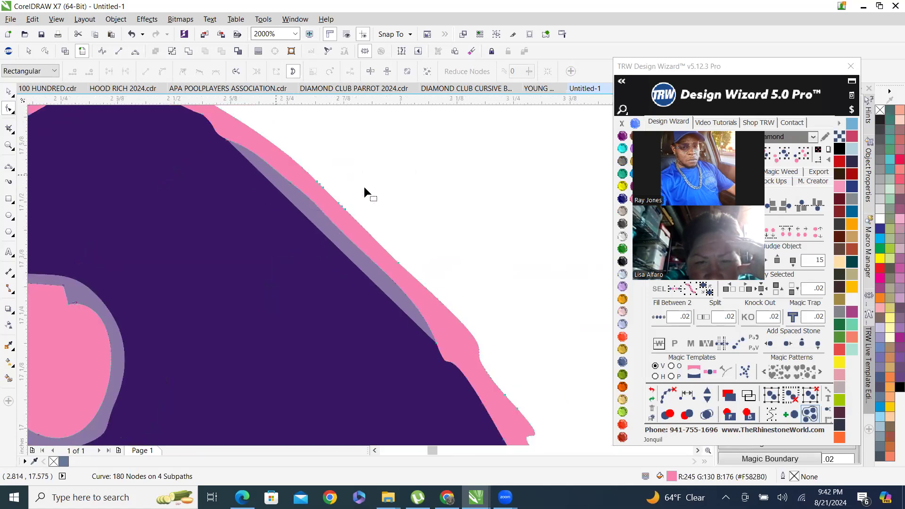
scroll(380, 182, "up", 1)
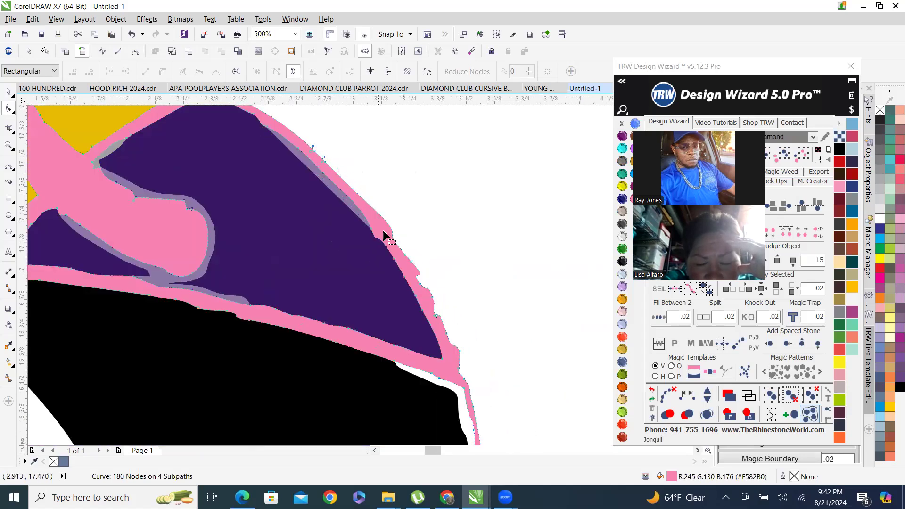
scroll(392, 233, "up", 1)
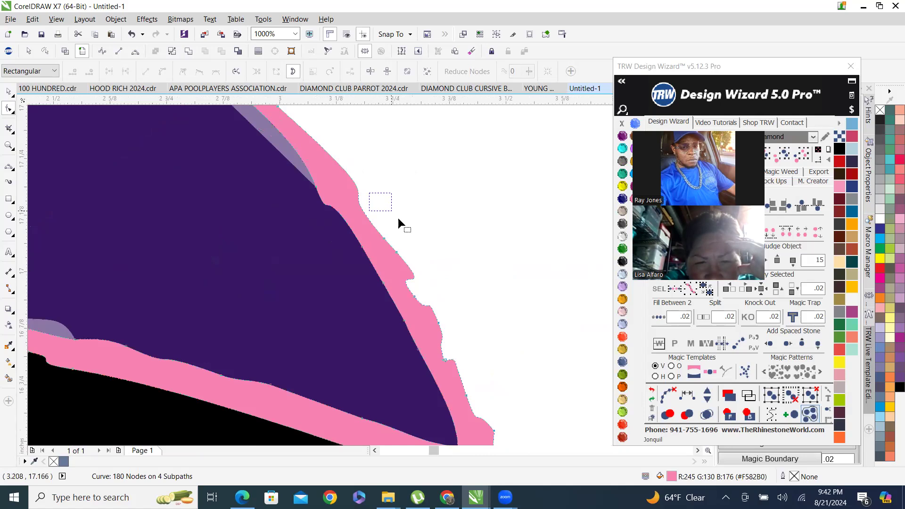
left_click_drag(438, 262, 438, 262)
key("Delete")
left_click_drag(444, 309, 463, 340)
key("Delete")
Delete further bumpy nodes lower on the pink outline's right edge.
key("Delete")
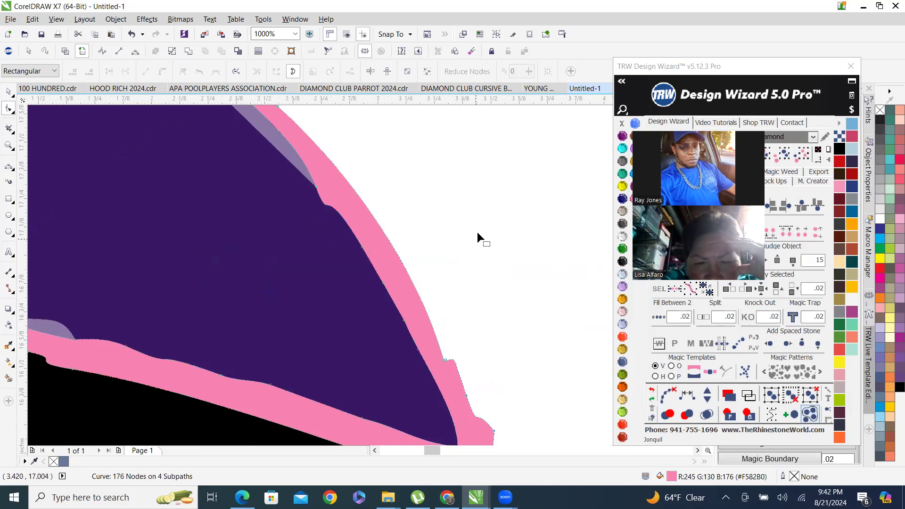
scroll(478, 237, "down", 1)
scroll(411, 255, "up", 1)
key("Delete")
left_click_drag(485, 350, 485, 350)
key("Delete")
left_click_drag(461, 298, 461, 298)
key("Delete")
scroll(474, 278, "down", 2)
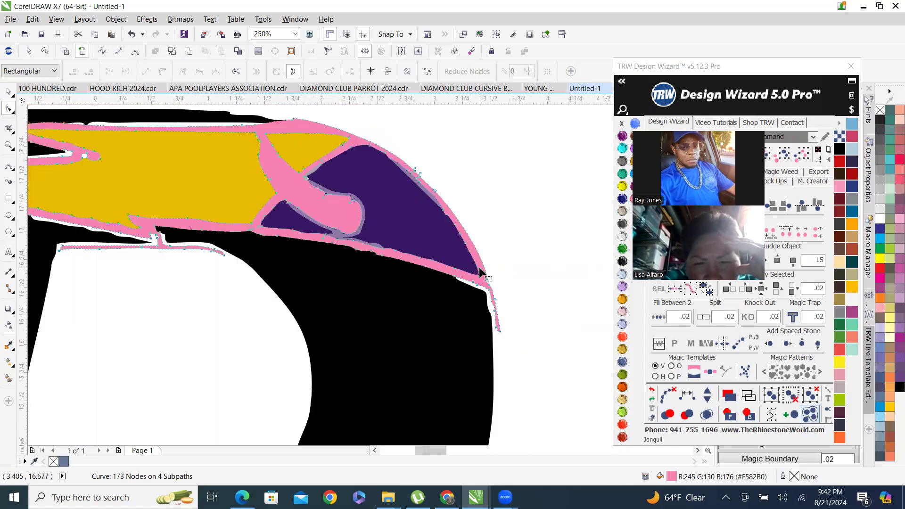
Deselect everything and inspect the cleaned pink outline's right edge up close.
scroll(427, 150, "up", 2)
scroll(383, 200, "down", 2)
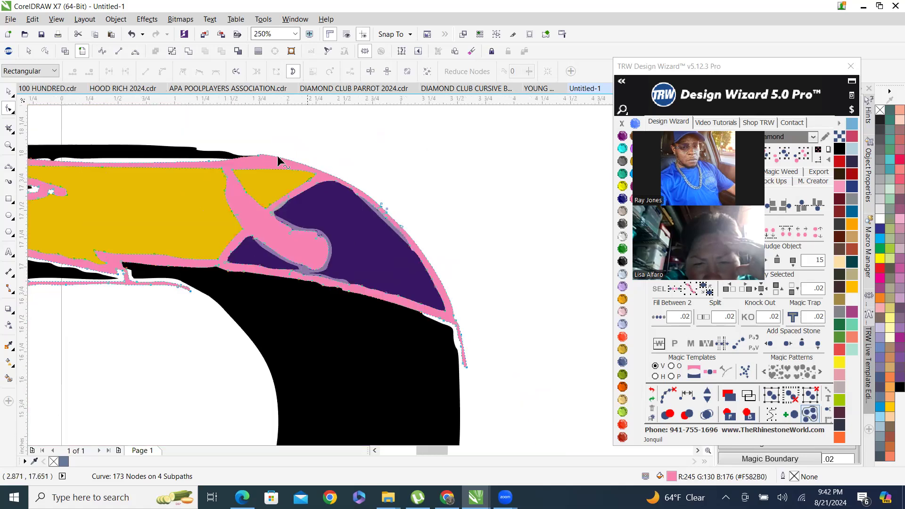
left_click(8, 92)
left_click(430, 204)
scroll(287, 182, "up", 2)
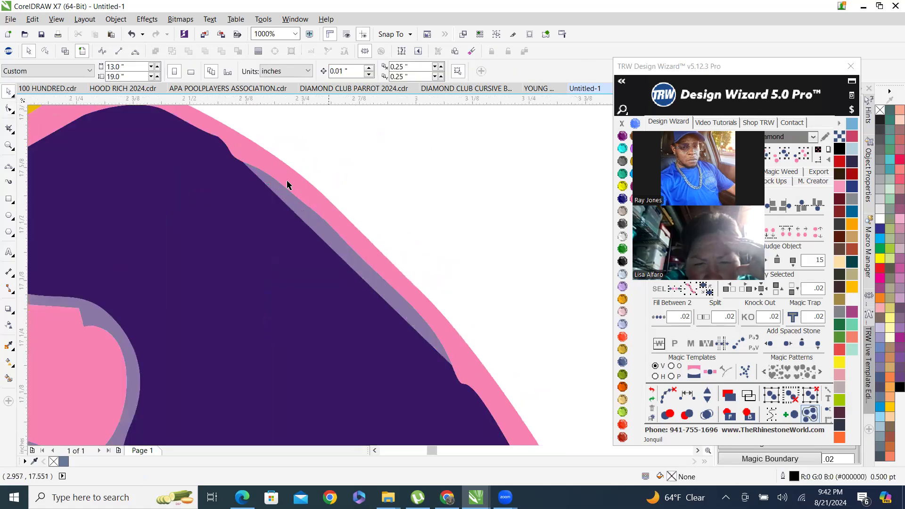
Weld the light purple edge band along the right side into the pink outline.
scroll(272, 171, "down", 2)
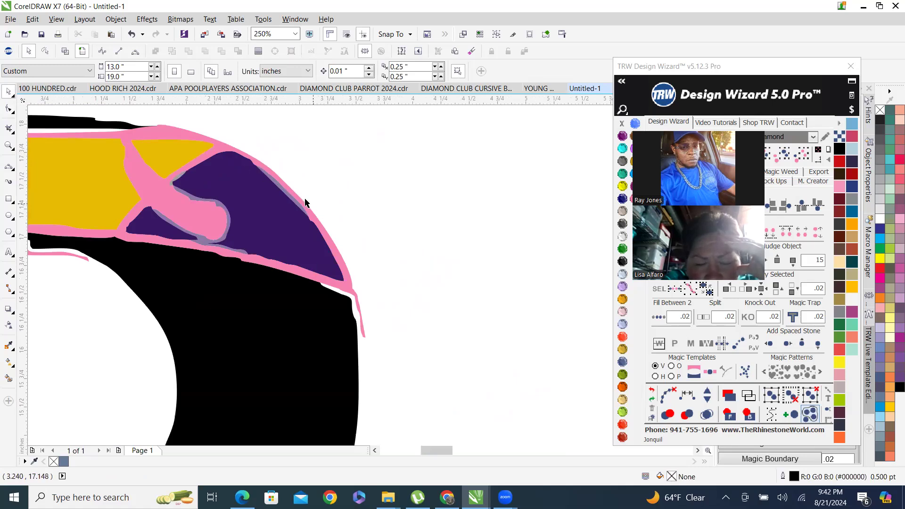
scroll(304, 204, "up", 3)
left_click(257, 257)
scroll(285, 259, "down", 2)
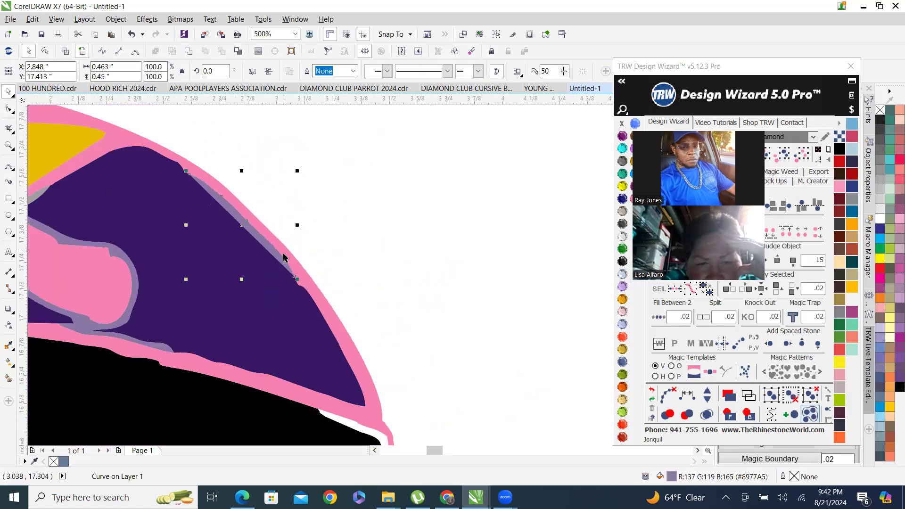
left_click(316, 296, "shift")
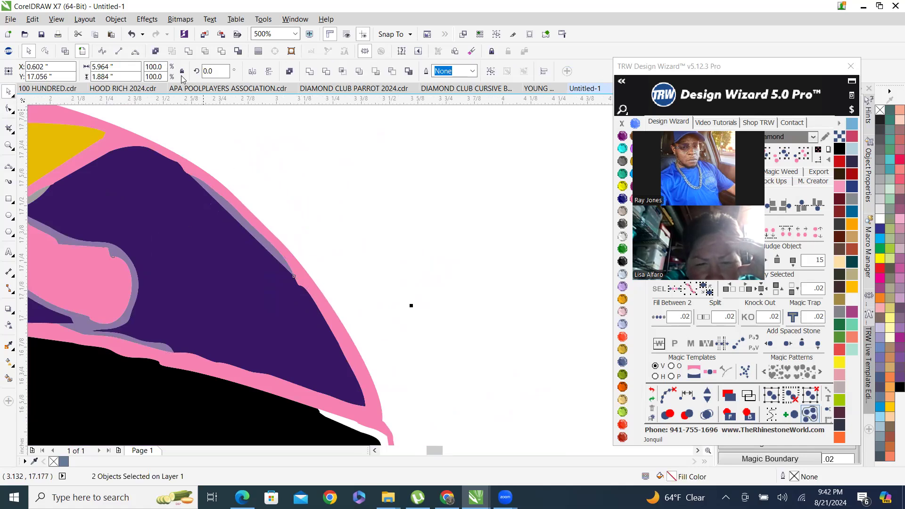
left_click(189, 51)
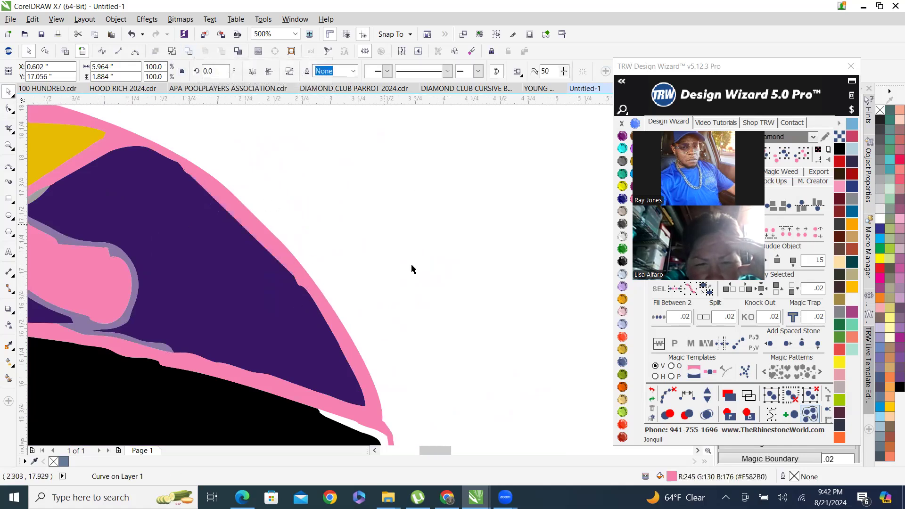
Delete the large purple shape inside the pink outline's upper right curve.
scroll(439, 262, "down", 2)
left_click(474, 272)
scroll(373, 273, "up", 2)
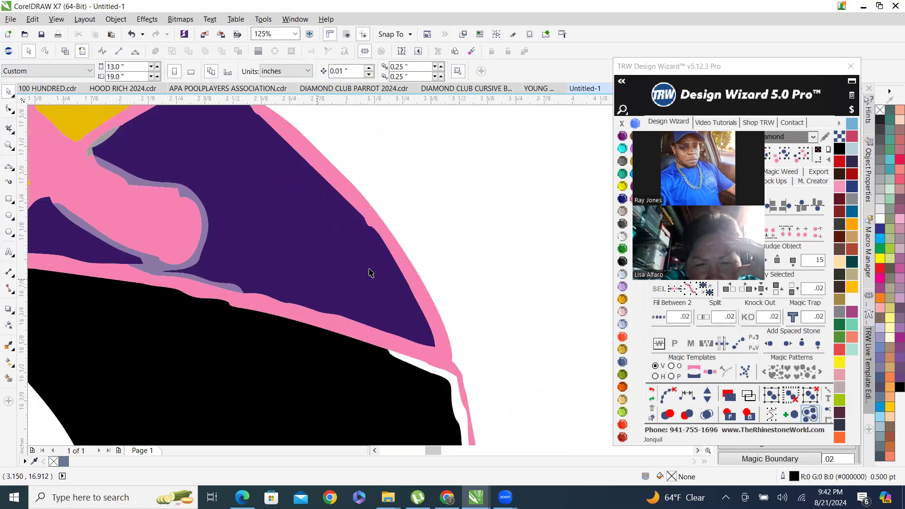
scroll(304, 225, "down", 1)
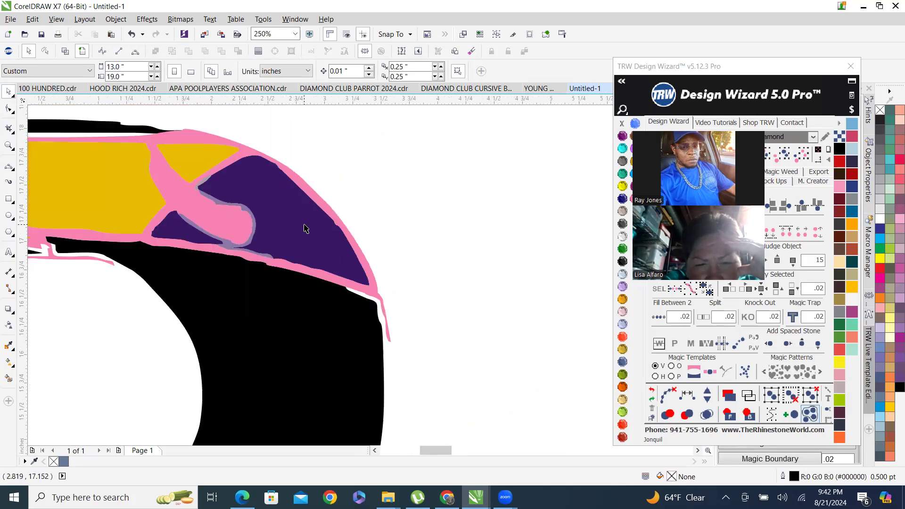
left_click(304, 225)
key("Delete")
left_click(304, 225)
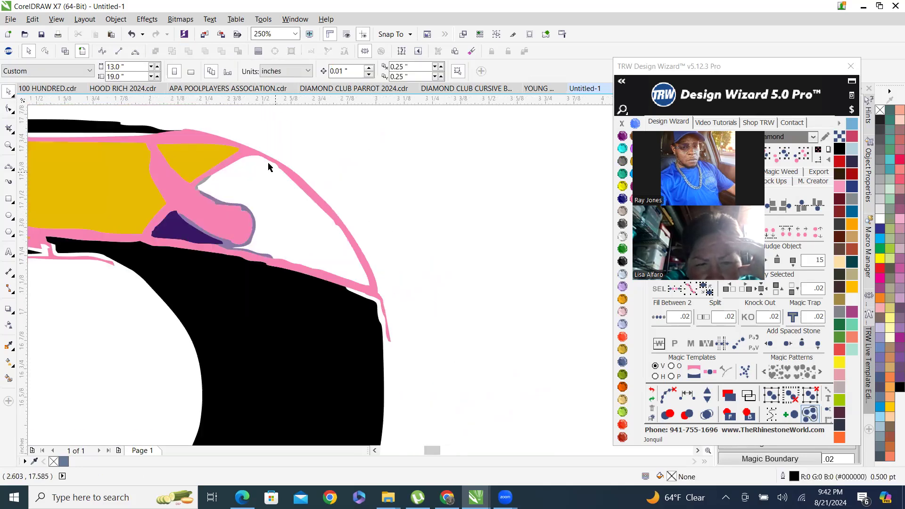
Edit the pink outline's nodes and delete stray nodes along its inner upper and right edges.
scroll(307, 176, "up", 1)
left_click(304, 179)
key("F10")
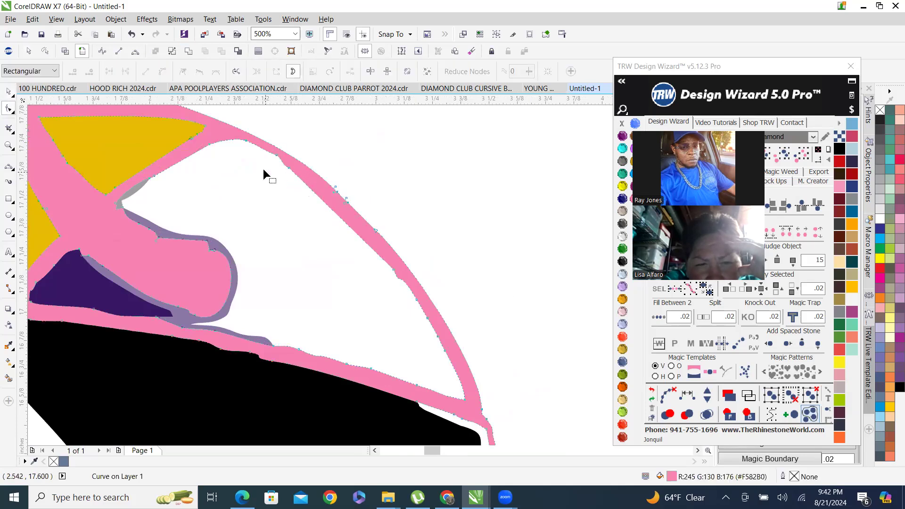
left_click_drag(288, 183, 299, 195)
key("Delete")
left_click_drag(398, 283, 404, 289)
key("Delete")
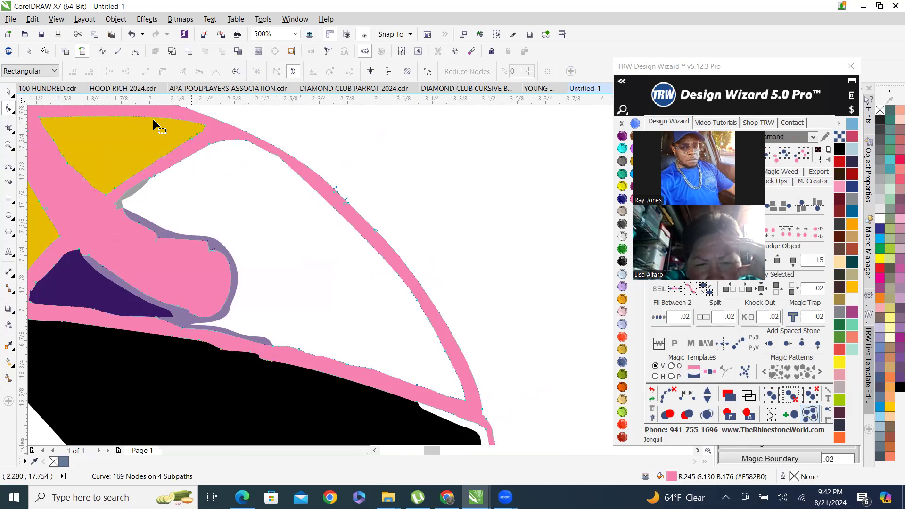
Delete a cluster of extra nodes along the pink outline's inner upper edge.
scroll(261, 138, "up", 2)
left_click_drag(275, 157, 302, 208)
key("Delete")
scroll(307, 140, "down", 2)
scroll(305, 173, "up", 1)
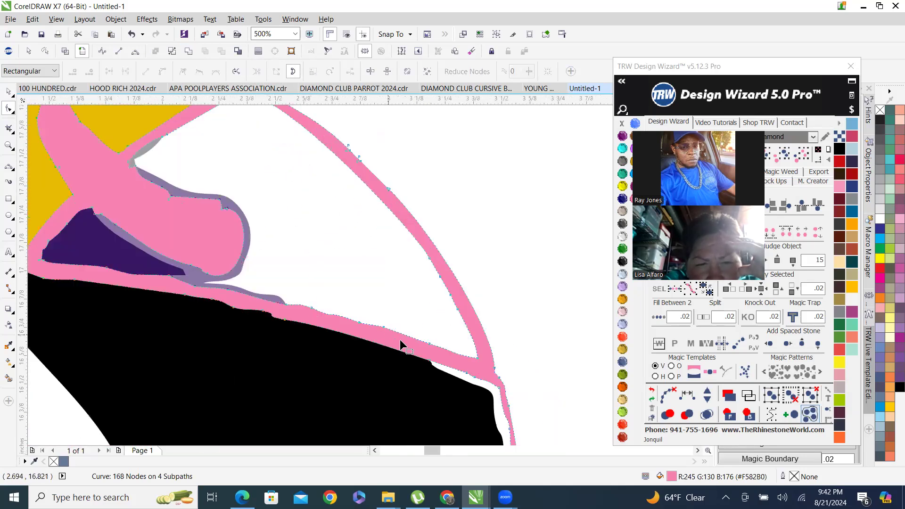
Delete jagged nodes along the pink outline's lower inner edge above the black area.
scroll(397, 329, "up", 1)
left_click_drag(388, 328, 400, 348)
key("Delete")
left_click_drag(289, 289, 340, 331)
key("Delete")
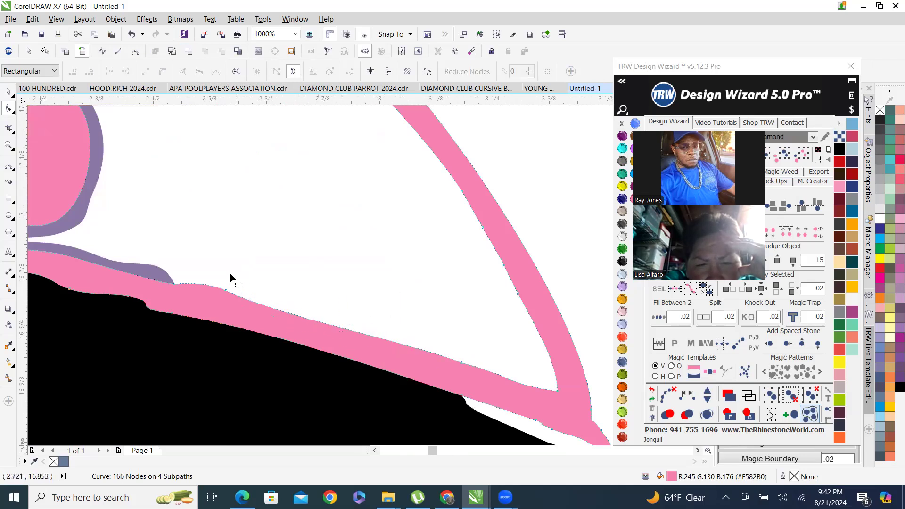
left_click_drag(242, 307, 244, 309)
key("Delete")
scroll(263, 324, "down", 1)
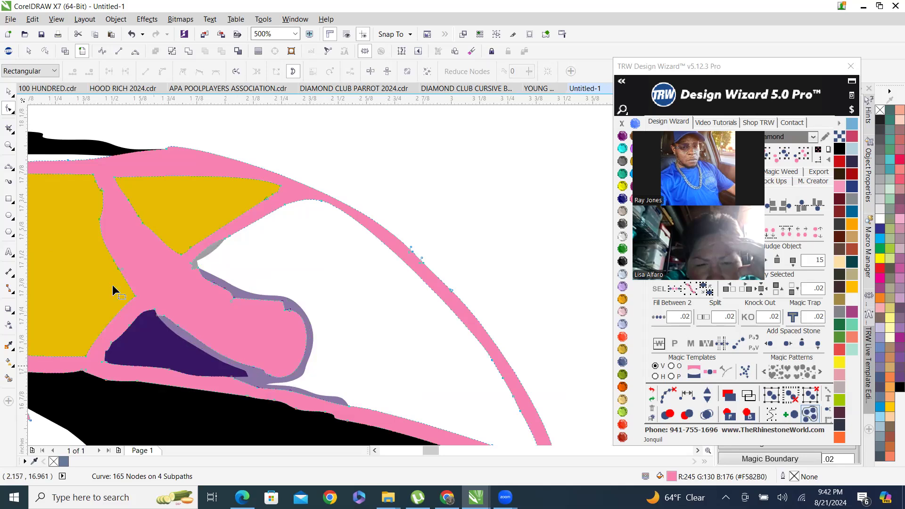
Delete the light purple band surrounding the small rounded pink shape.
left_click(10, 93)
left_click(257, 379)
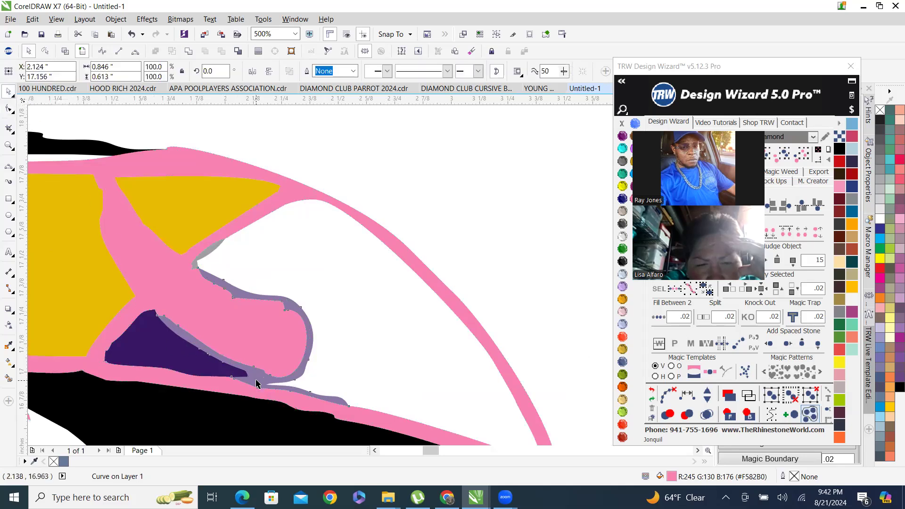
key("Delete")
Edit the rounded pink shape's nodes and delete a stray node on its upper edge.
left_click(215, 314)
key("F10")
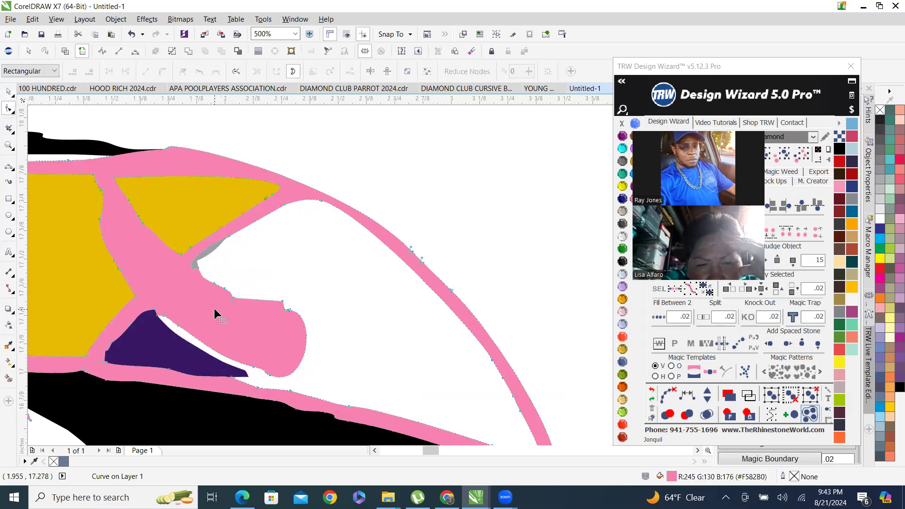
scroll(262, 268, "down", 2)
scroll(284, 235, "up", 2)
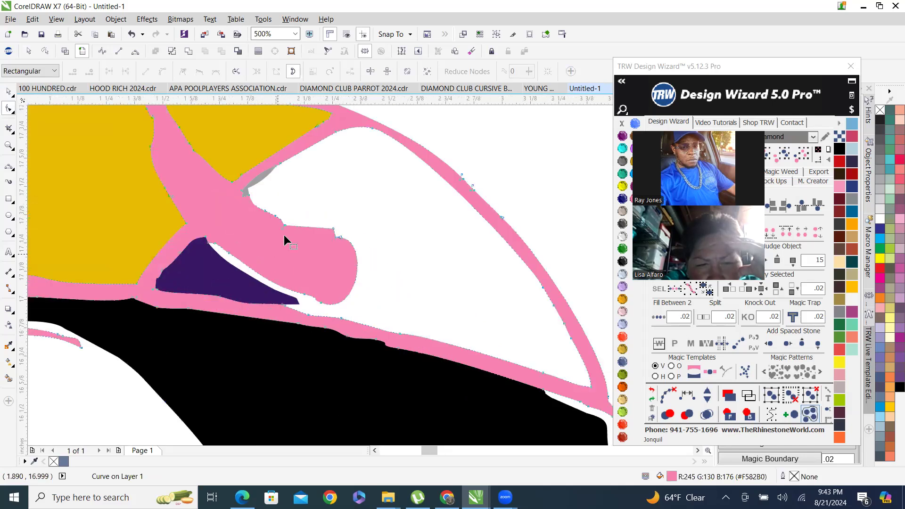
left_click_drag(300, 236, 298, 235)
key("Delete")
left_click_drag(318, 204, 342, 252)
key("Delete")
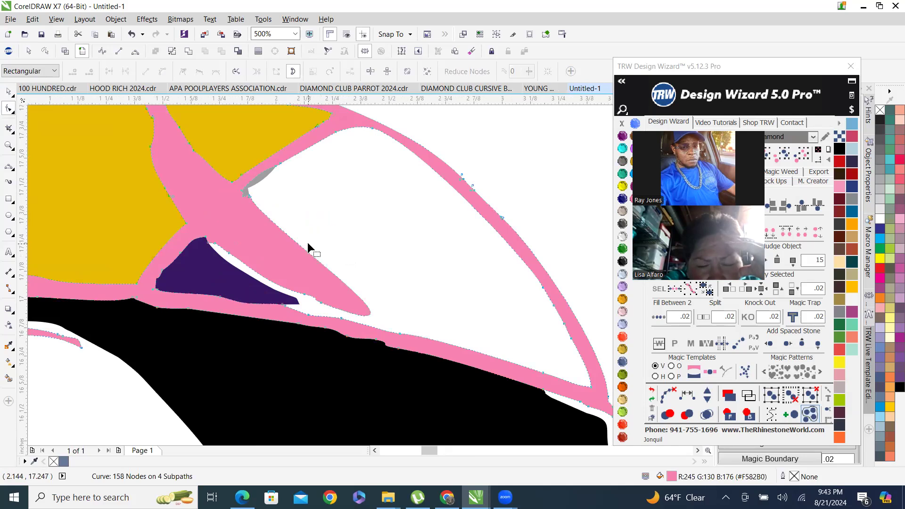
key("ctrl+z")
Delete the corner node at the notch on the rounded pink shape's upper edge.
scroll(322, 243, "up", 4)
left_click_drag(353, 199, 362, 205)
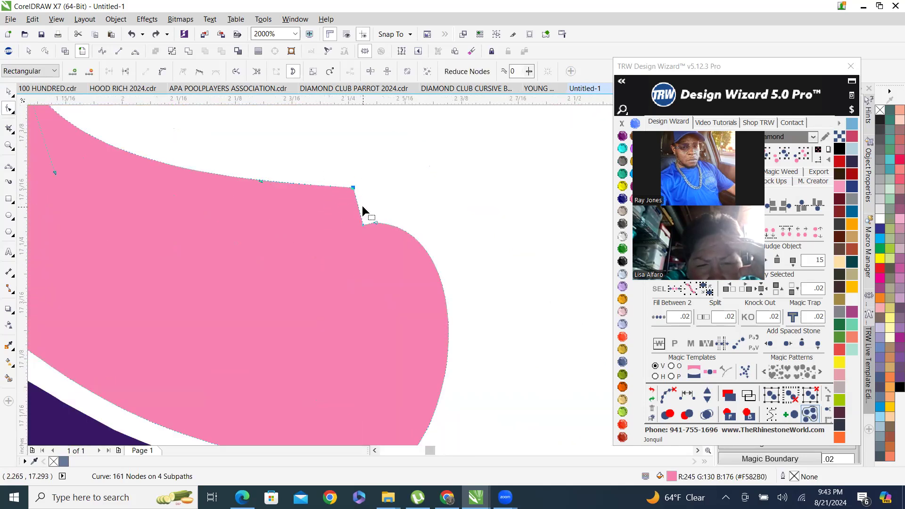
key("Delete")
scroll(393, 208, "down", 2)
scroll(385, 218, "up", 4)
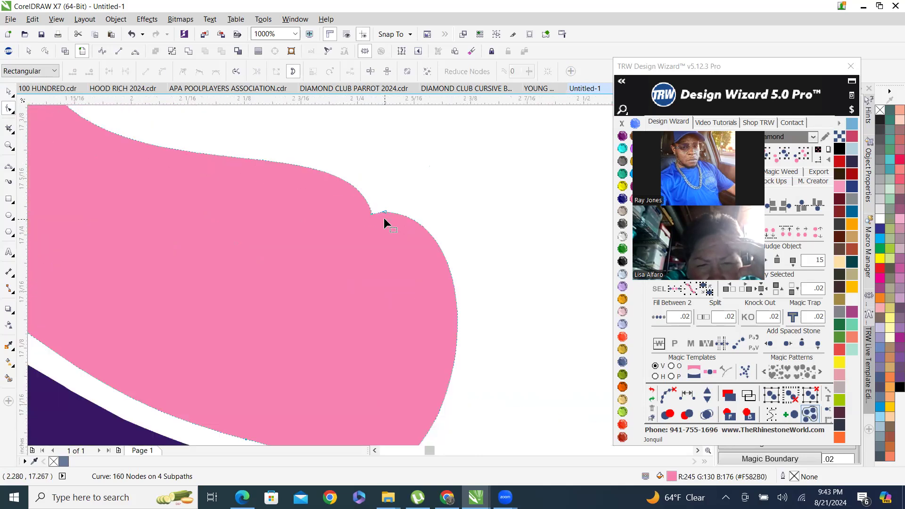
Delete another notch node on the rounded pink shape's upper edge.
left_click_drag(366, 261, 369, 263)
scroll(369, 263, "down", 4)
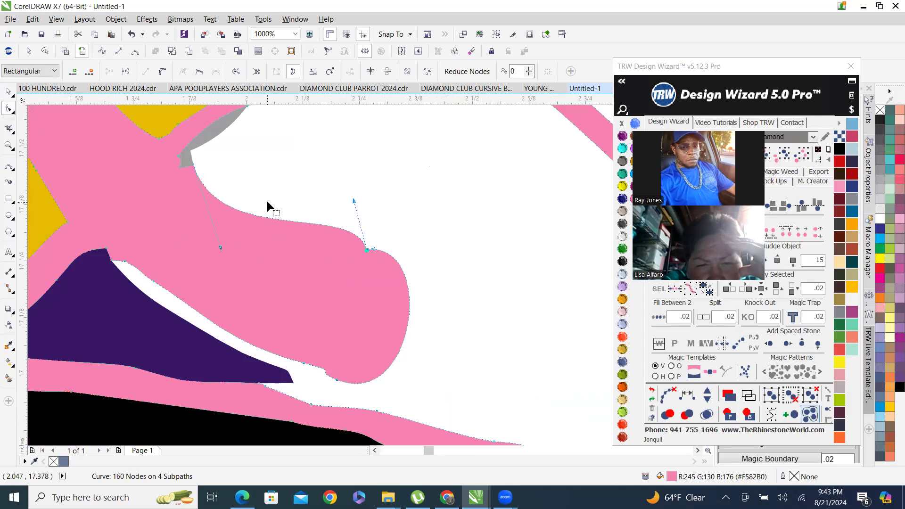
key("Delete")
scroll(355, 293, "down", 6)
scroll(390, 285, "up", 6)
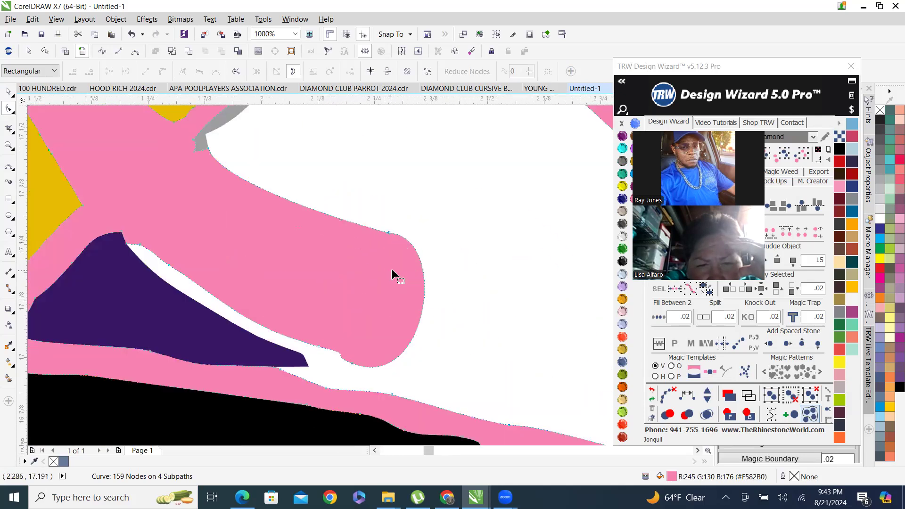
Delete the extra node at the bottom of the rounded pink shape's tip.
left_click_drag(337, 376, 339, 374)
key("Delete")
scroll(369, 291, "down", 6)
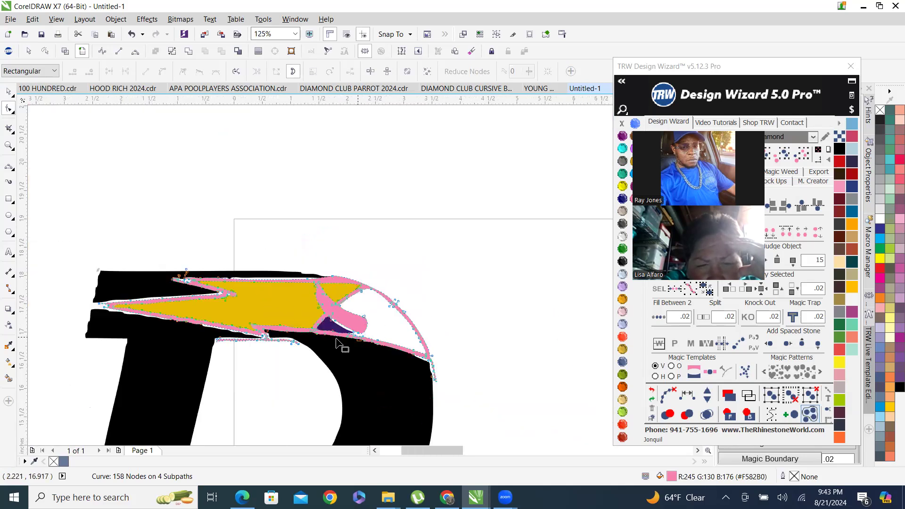
Zoom out and compare the traced logo with the colored green-outlined reference D.
scroll(243, 216, "down", 4)
left_click(8, 91)
scroll(387, 259, "down", 2)
scroll(325, 263, "down", 2)
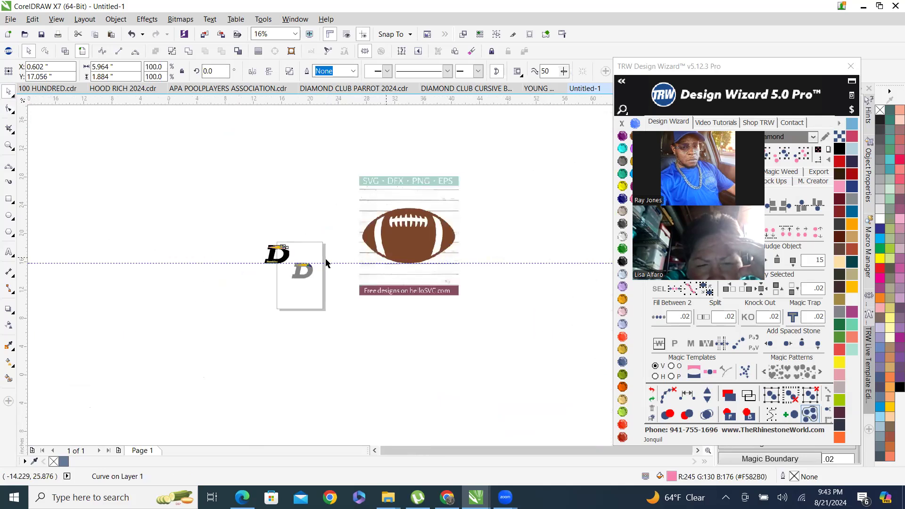
scroll(222, 313, "up", 4)
scroll(285, 384, "up", 1)
scroll(187, 372, "down", 3)
scroll(187, 373, "up", 5)
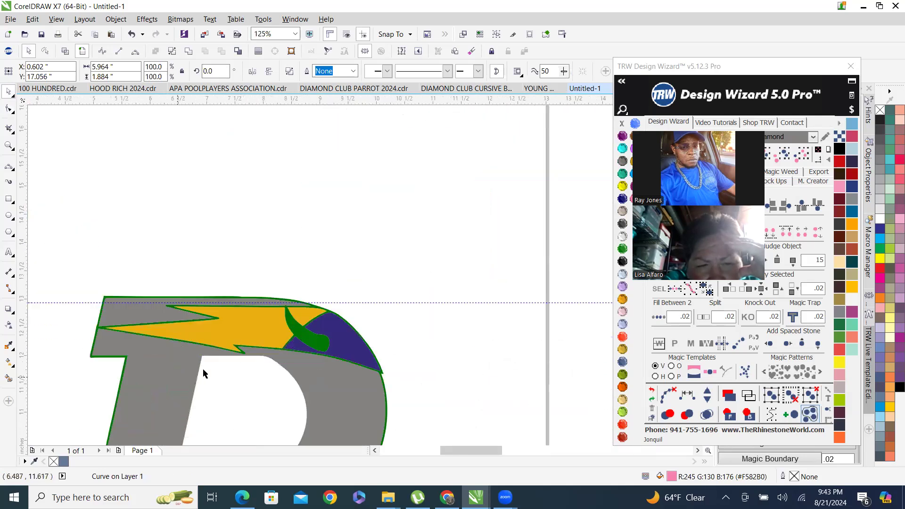
scroll(307, 352, "up", 2)
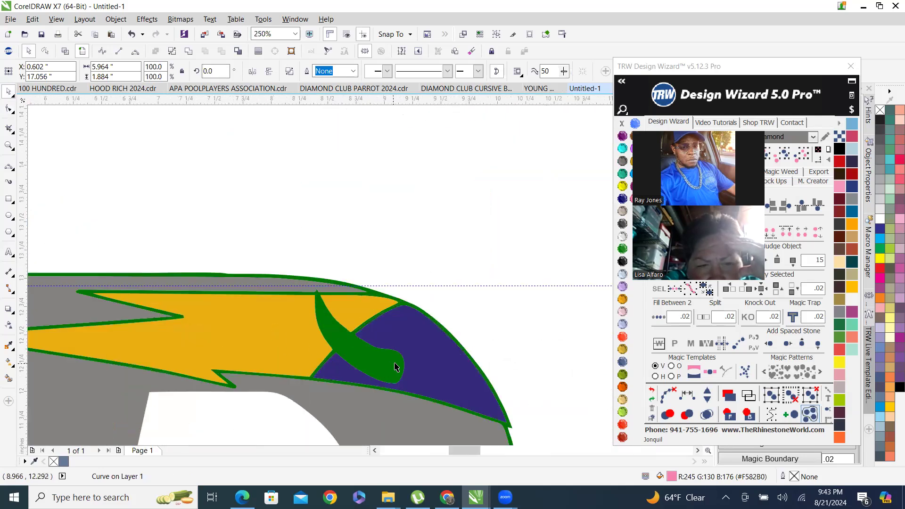
scroll(394, 269, "down", 3)
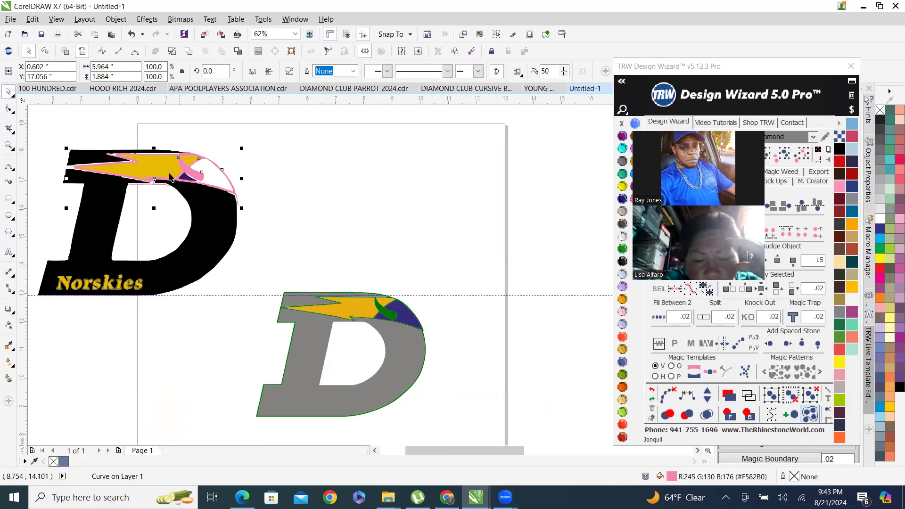
Select the whole traced D logo and move it down beside the reference D.
left_click_drag(29, 127, 261, 335)
left_click_drag(216, 246, 231, 368)
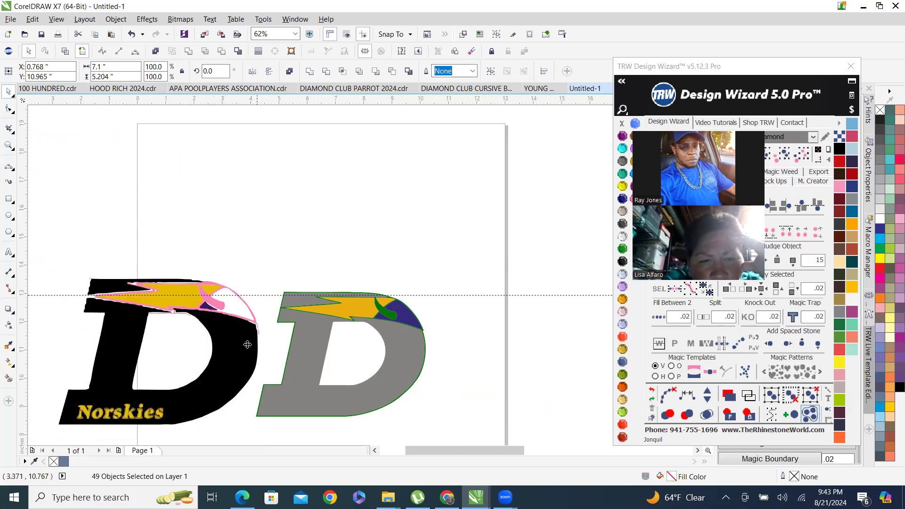
scroll(240, 338, "up", 2)
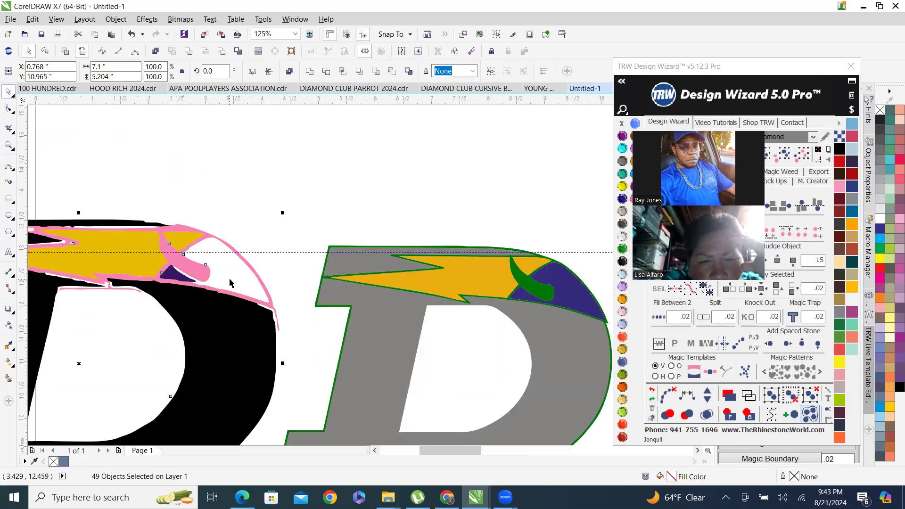
scroll(210, 265, "up", 4)
key("F10")
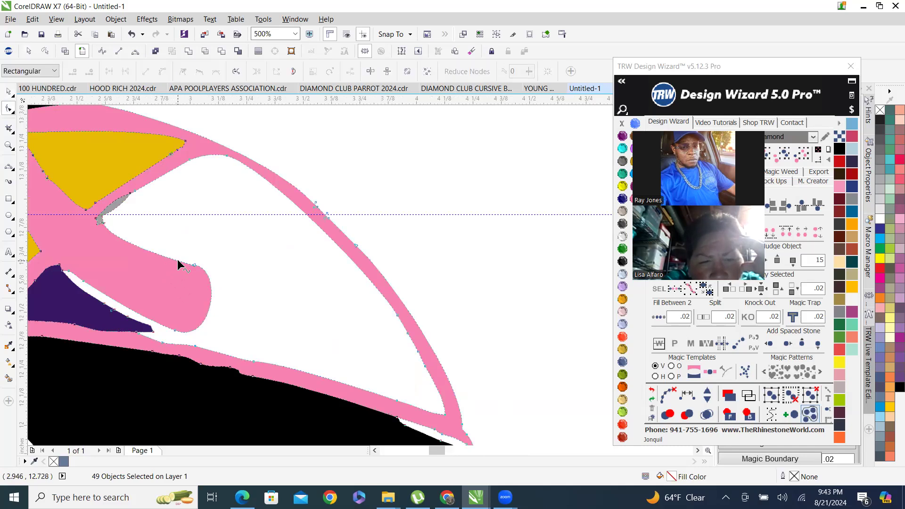
scroll(186, 257, "up", 4)
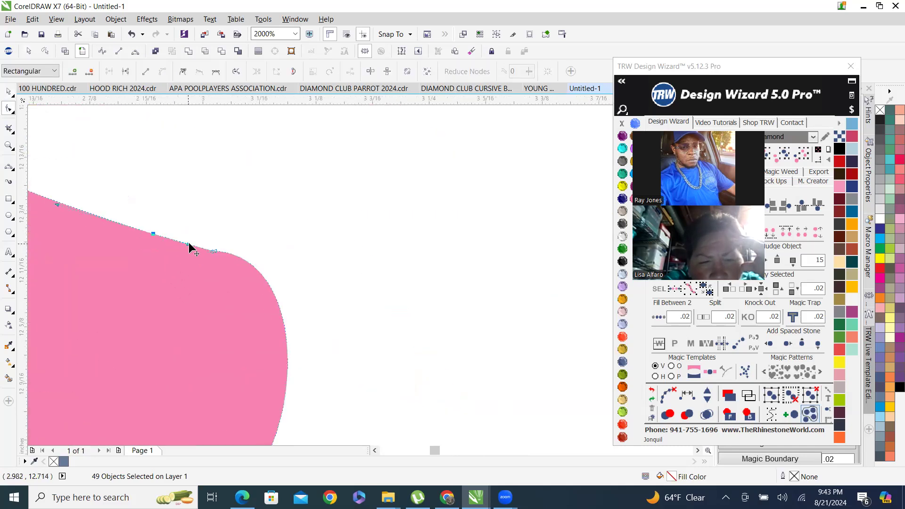
left_click_drag(188, 246, 287, 192)
scroll(194, 250, "up", 1)
scroll(330, 208, "down", 3)
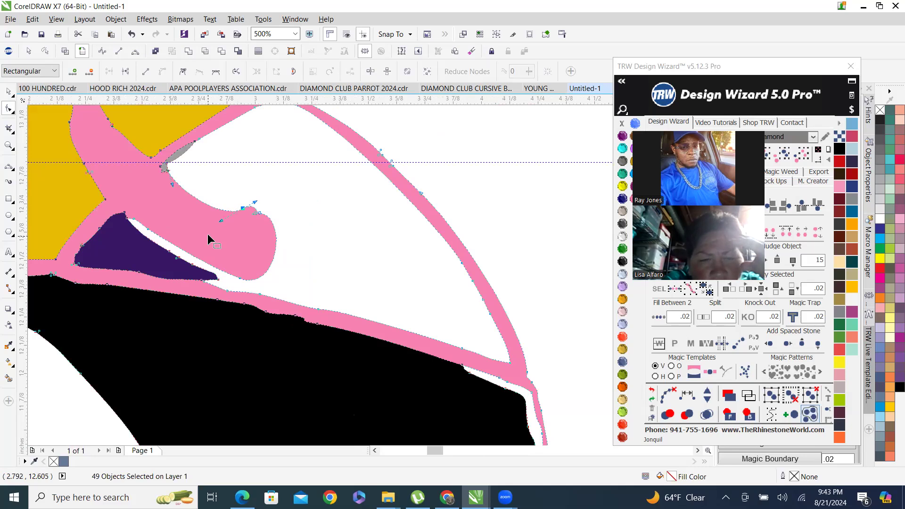
key("ctrl+z")
Convert the node on the rounded pink shape's upper edge to a cusp and adjust its handle to smooth the curve.
scroll(233, 216, "up", 2)
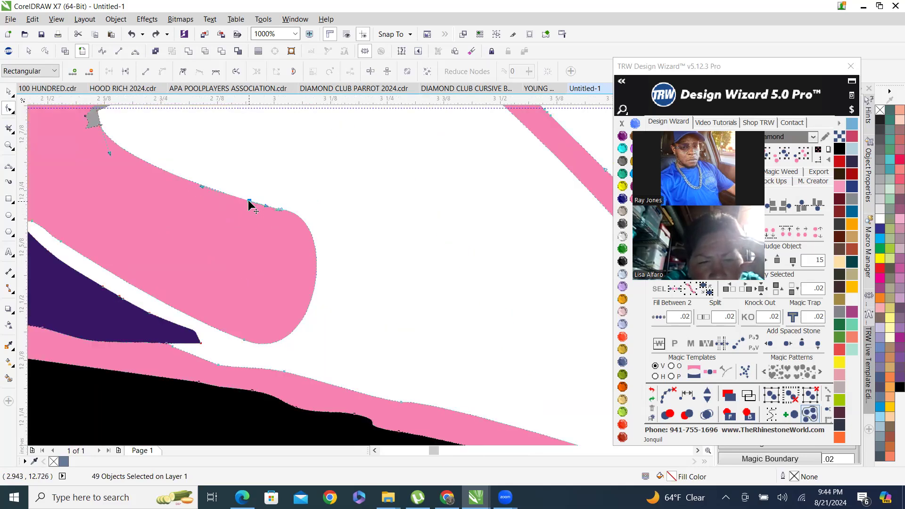
right_click(249, 204)
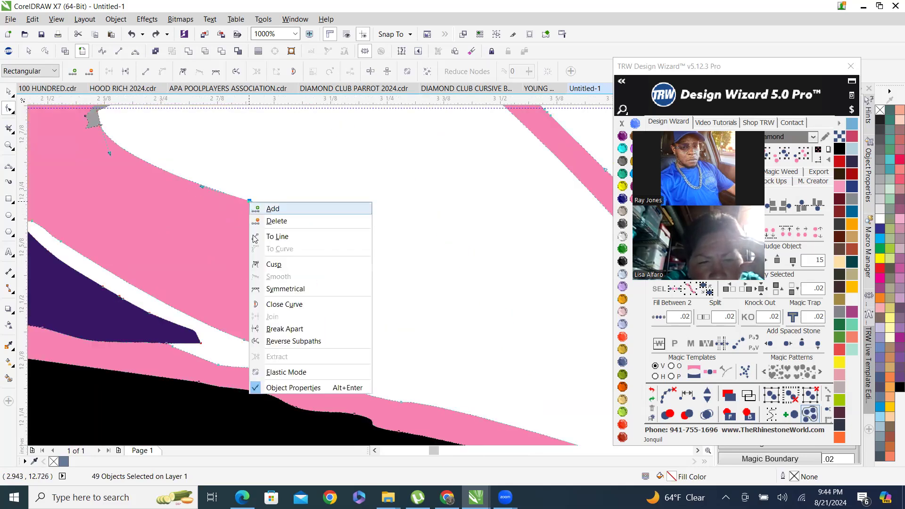
left_click(278, 264)
left_click_drag(266, 207, 332, 217)
scroll(271, 217, "up", 2)
scroll(340, 243, "down", 4)
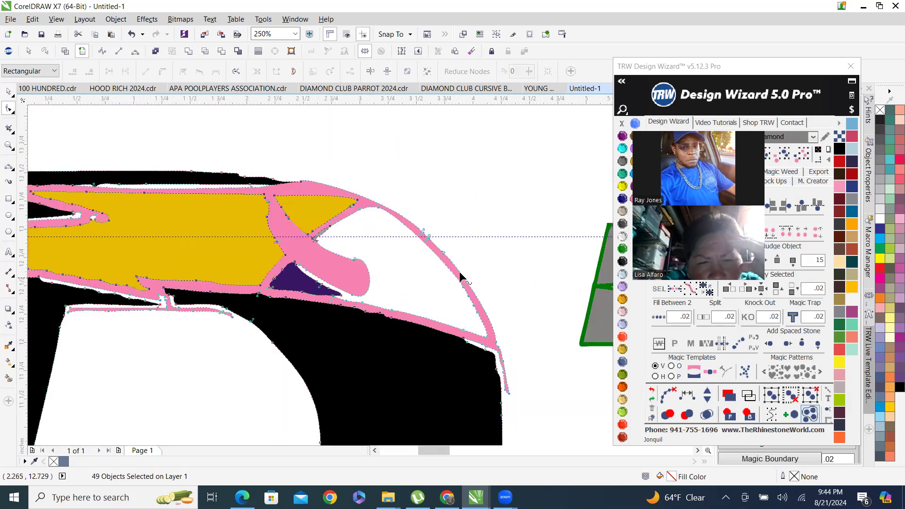
scroll(137, 241, "down", 1)
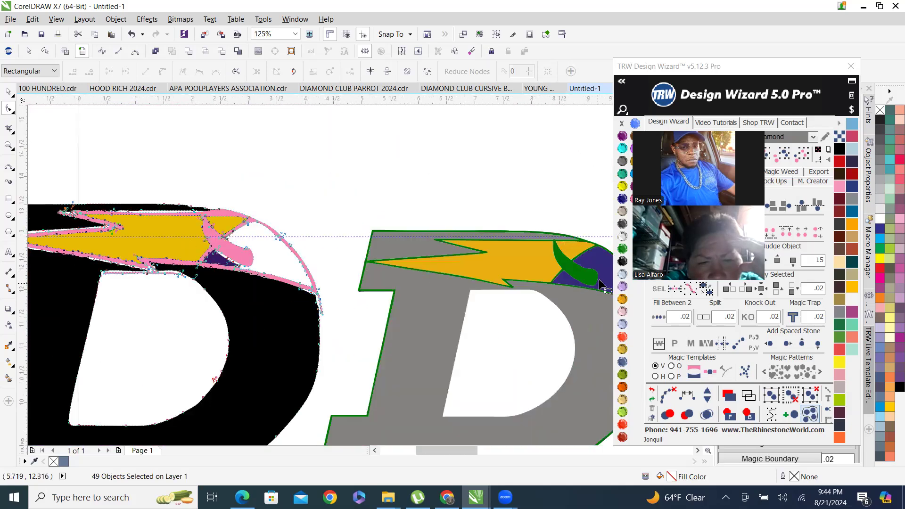
scroll(244, 265, "up", 2)
scroll(249, 258, "down", 3)
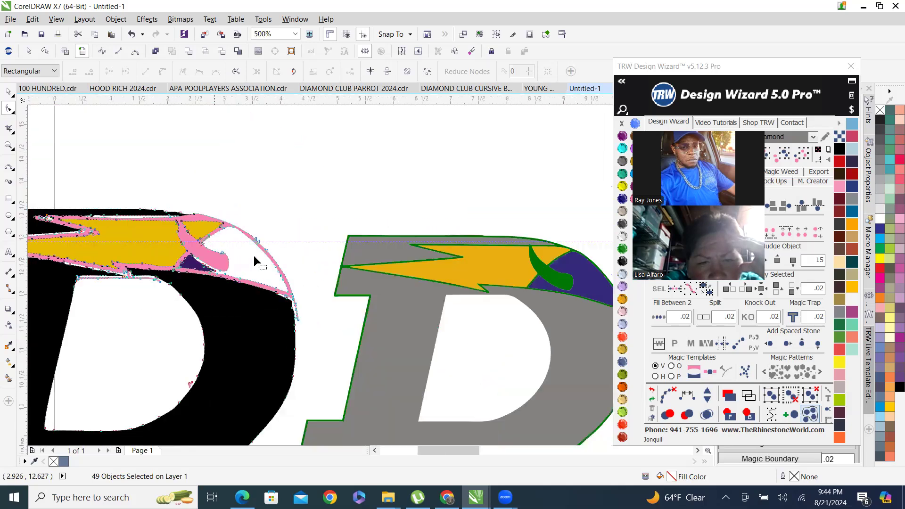
Delete stray nodes along the pink outline's inner edge beside the yellow lightning bolt.
scroll(399, 271, "up", 1)
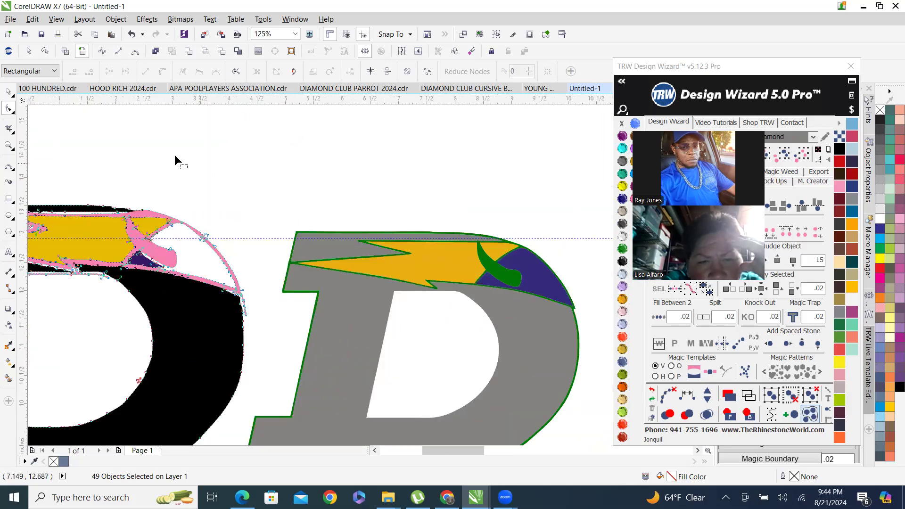
left_click(11, 92)
left_click(222, 218)
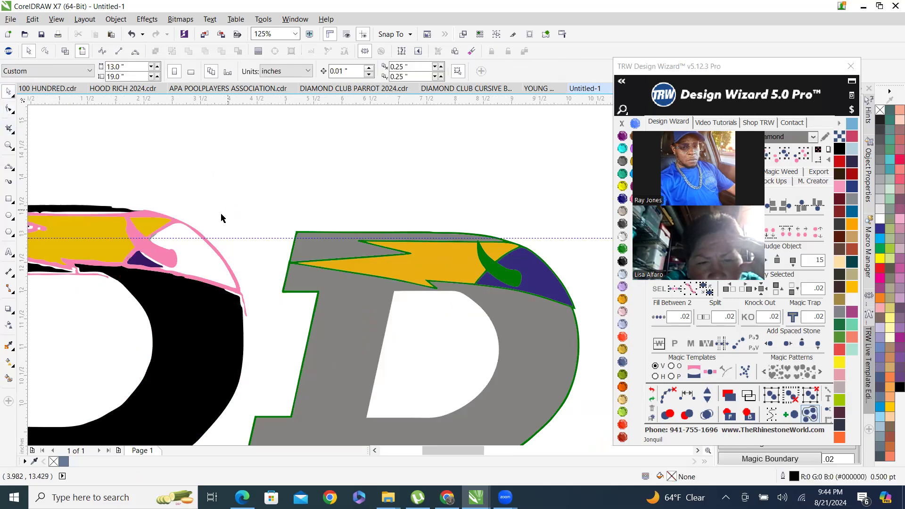
scroll(102, 217, "up", 4)
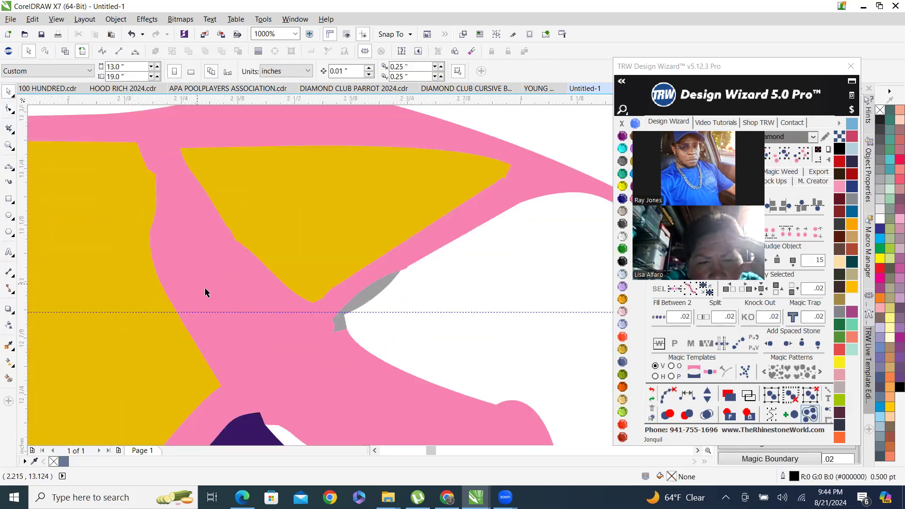
double_click(232, 339)
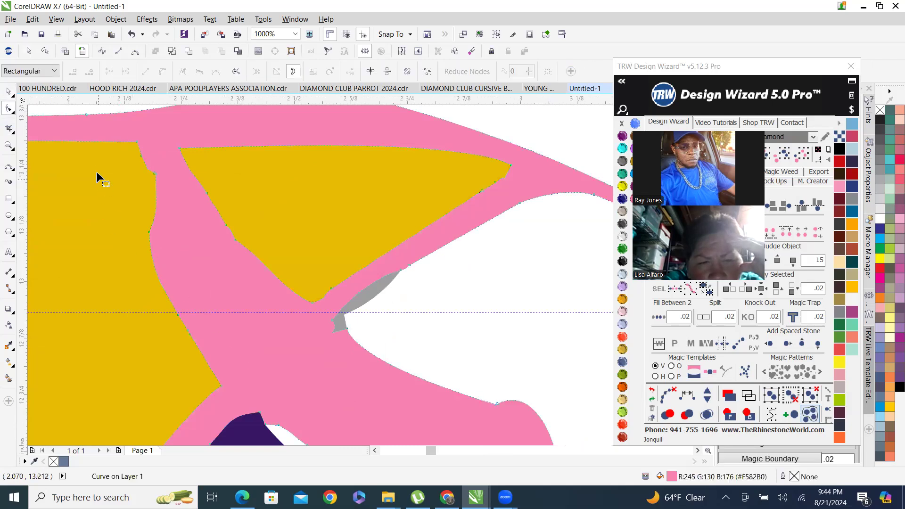
left_click_drag(135, 225, 188, 281)
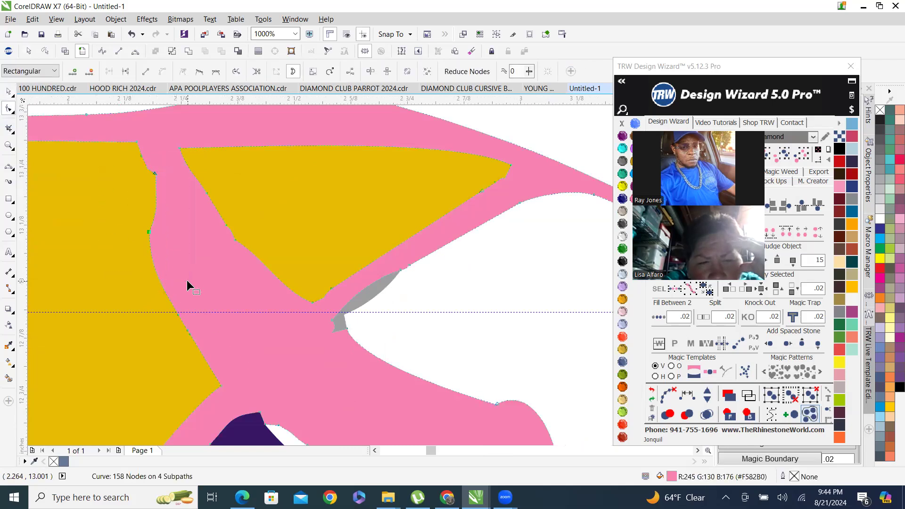
key("Delete")
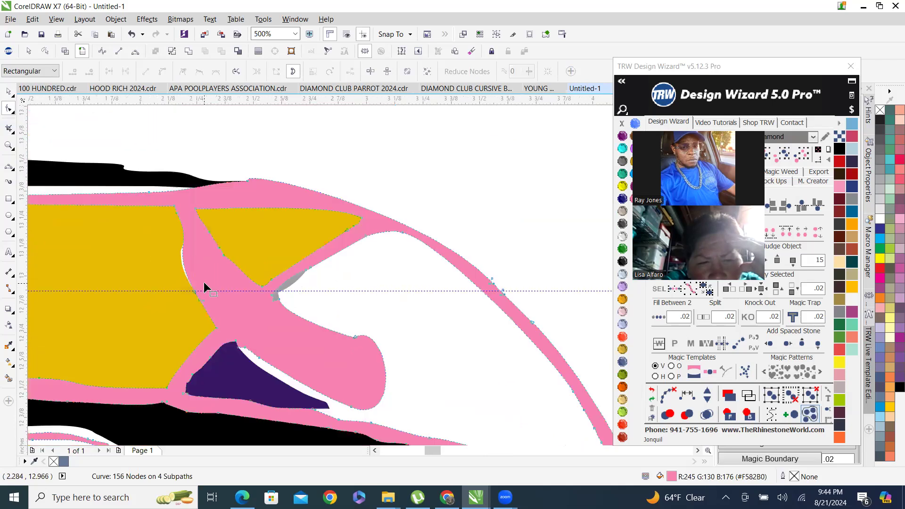
left_click_drag(223, 337, 220, 334)
key("Delete")
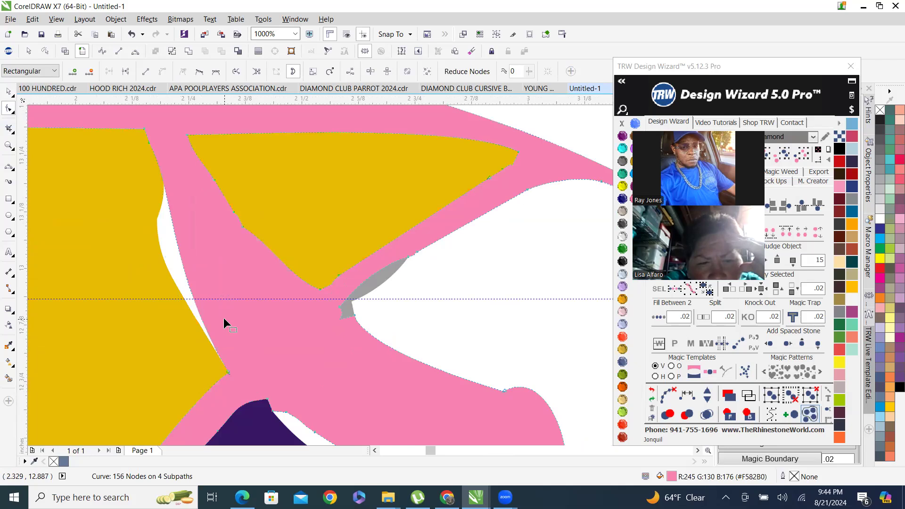
Move a node on the pink bar's left edge to close the white gap beside the yellow bolt.
scroll(174, 287, "down", 6)
scroll(188, 288, "up", 2)
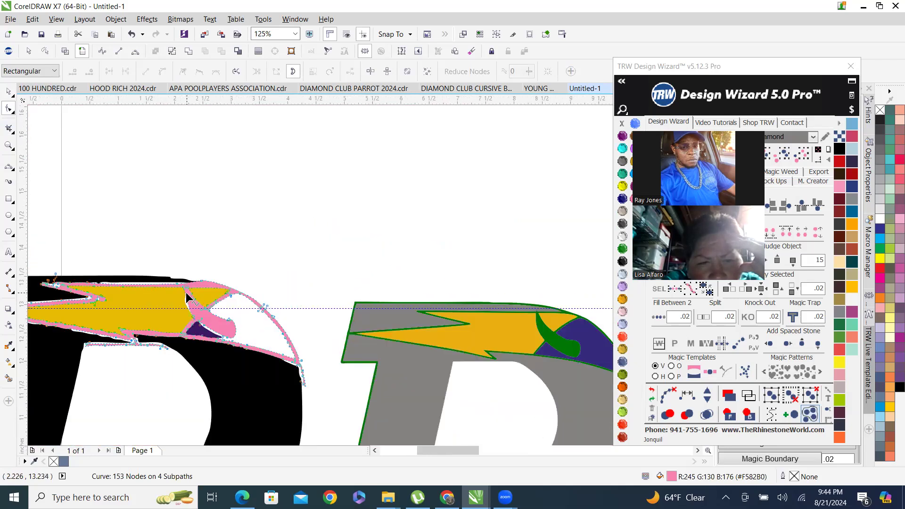
scroll(188, 302, "up", 3)
scroll(182, 336, "down", 2)
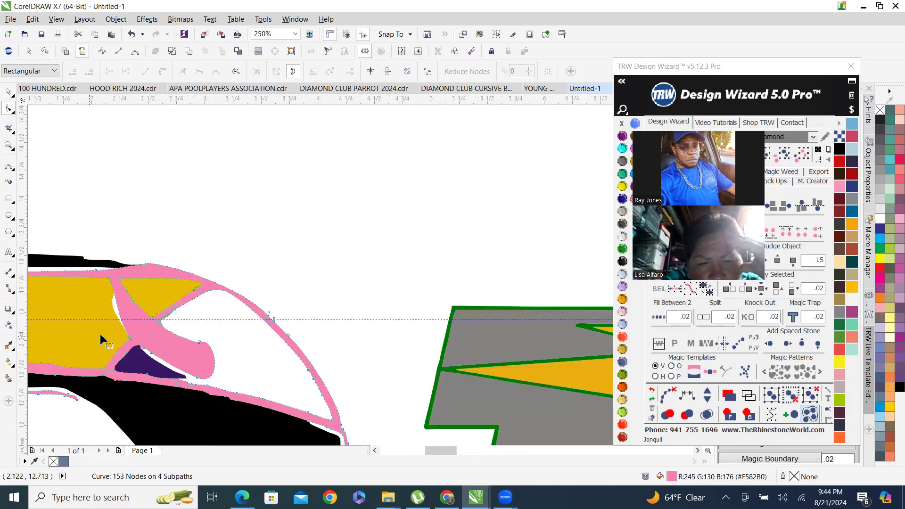
scroll(193, 339, "down", 2)
scroll(162, 344, "up", 1)
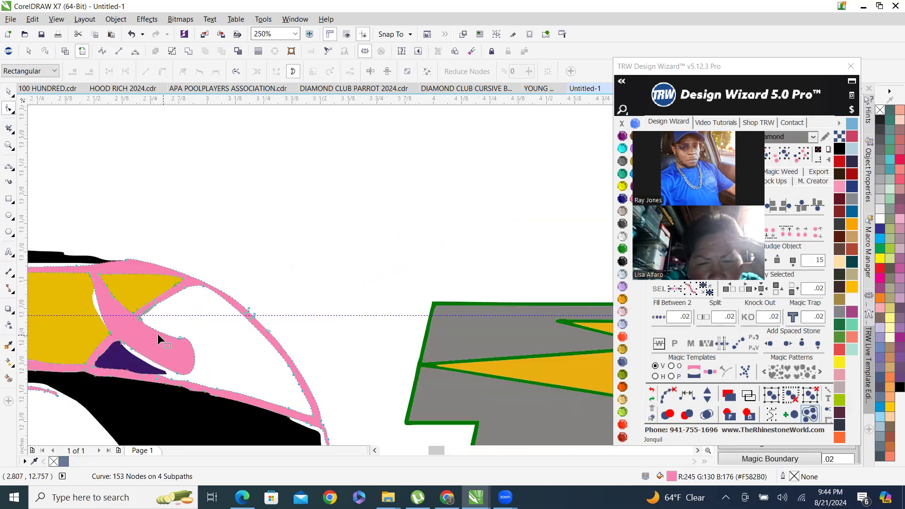
scroll(219, 330, "down", 1)
scroll(254, 353, "up", 2)
left_click(332, 325)
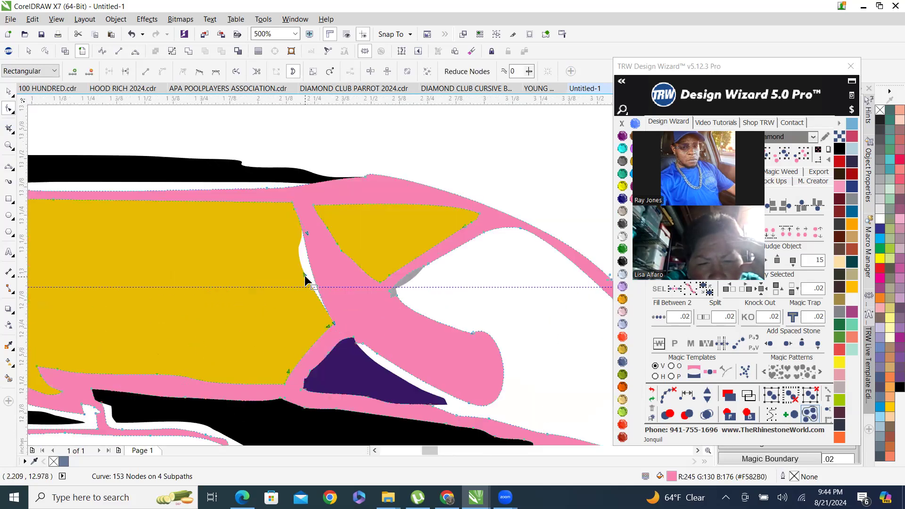
left_click_drag(305, 276, 270, 270)
Try dragging a node at the pink bar's upper corner, and undo the move.
scroll(269, 269, "down", 3)
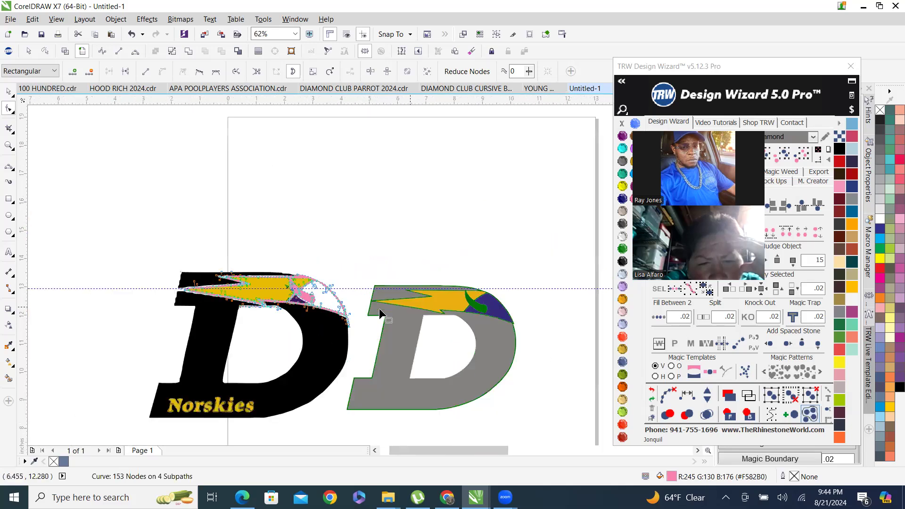
scroll(310, 293, "up", 2)
scroll(590, 323, "down", 2)
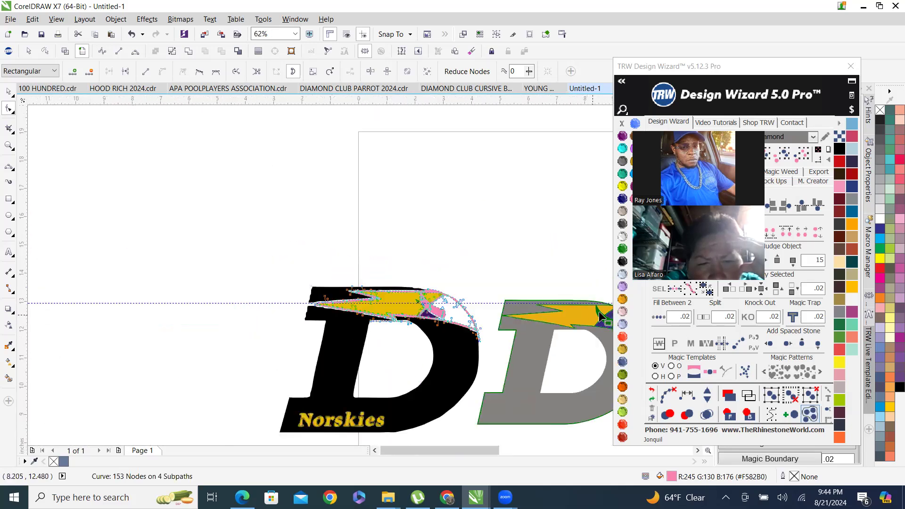
scroll(561, 292, "up", 3)
scroll(551, 282, "down", 4)
scroll(435, 265, "up", 5)
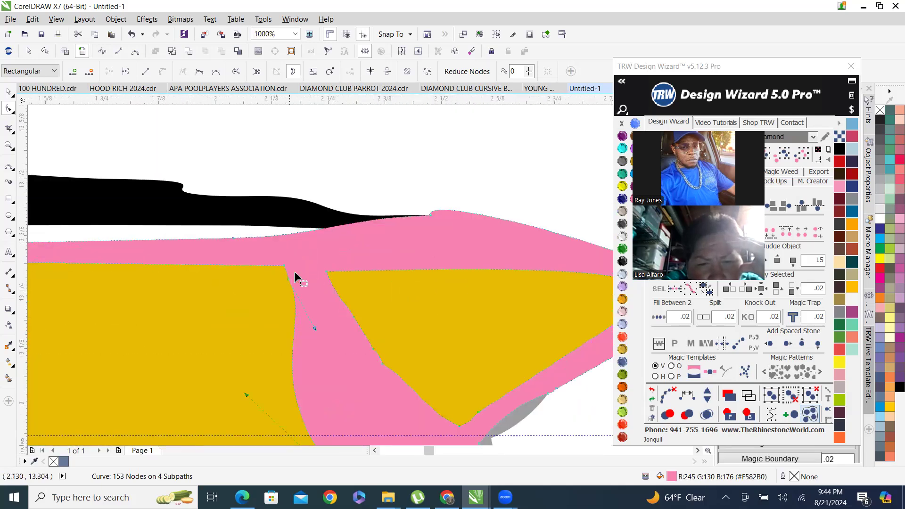
scroll(295, 277, "up", 2)
left_click_drag(238, 230, 221, 249)
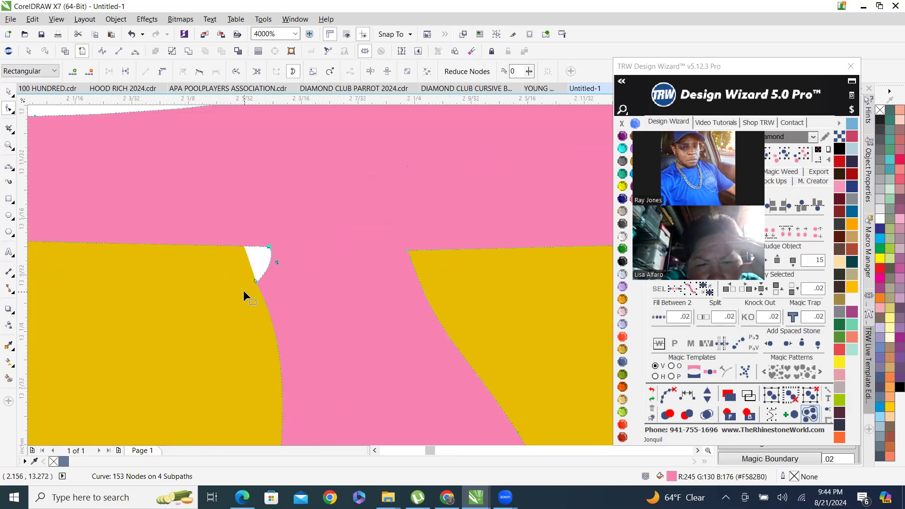
key("ctrl+z")
Delete the node forming the small white notch where the pink bar meets the yellow bolt.
left_click_drag(232, 275, 295, 319)
key("Delete")
left_click_drag(237, 230, 353, 251)
Adjust a curve handle to smooth the pink bar's left edge beside the yellow bolt.
scroll(324, 274, "down", 4)
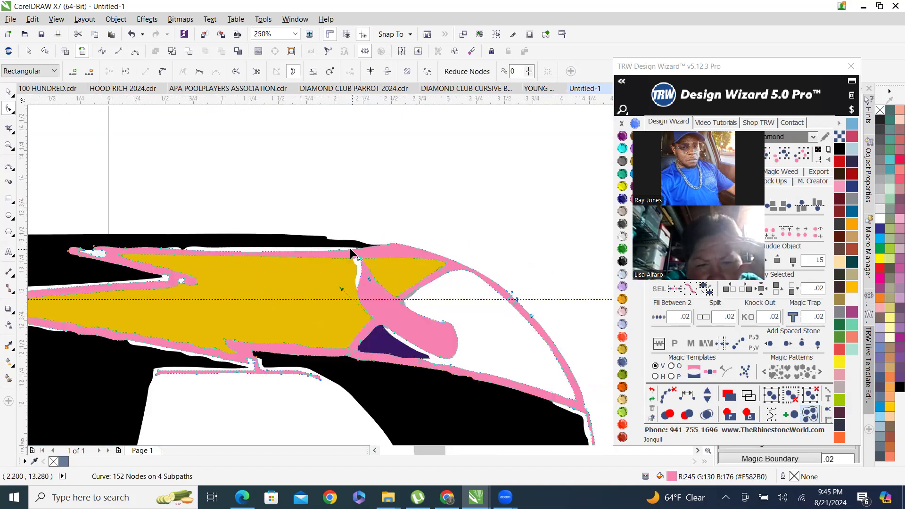
scroll(369, 265, "up", 3)
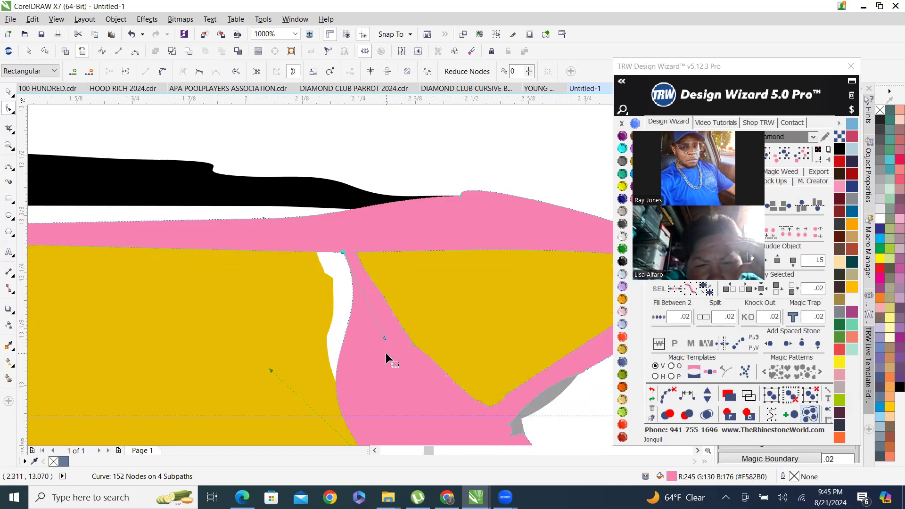
left_click_drag(385, 339, 364, 305)
Nudge a pink outline node under the yellow bolt slightly to the right, then leave node editing.
scroll(375, 354, "down", 2)
scroll(377, 346, "down", 2)
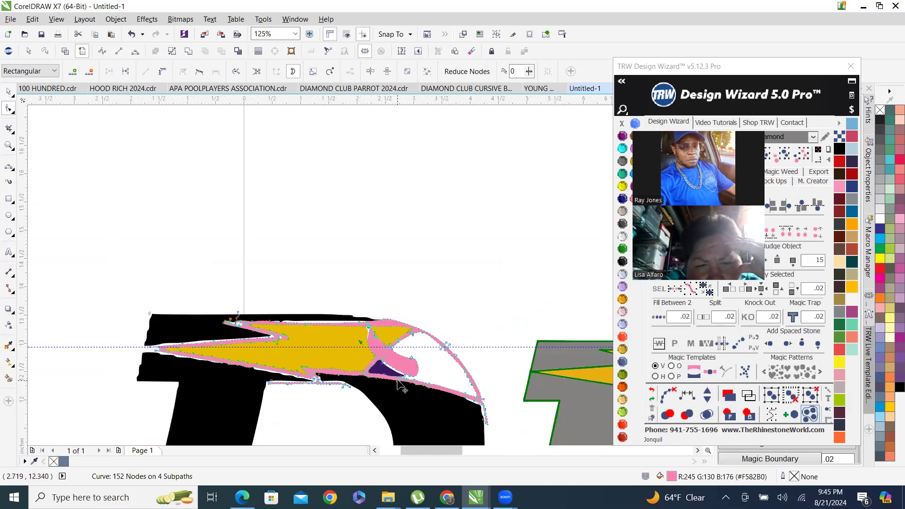
scroll(307, 295, "up", 4)
scroll(283, 290, "down", 1)
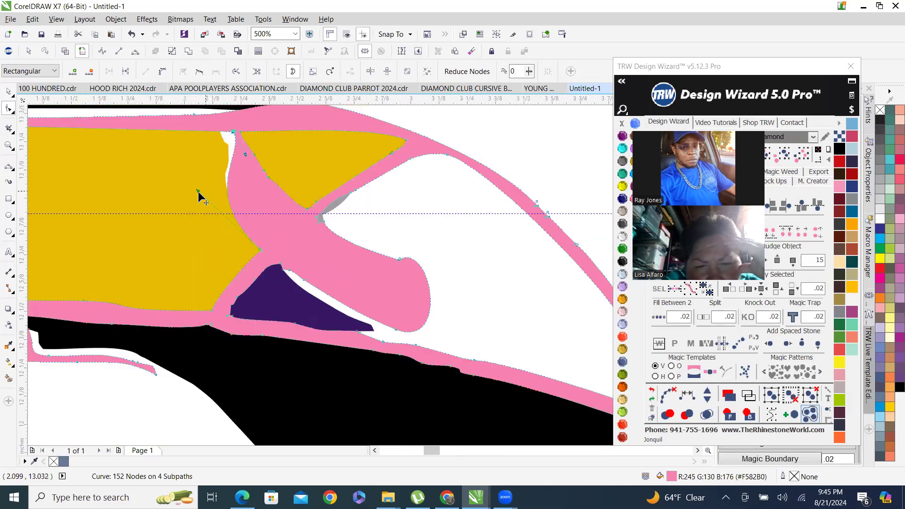
left_click_drag(198, 193, 208, 203)
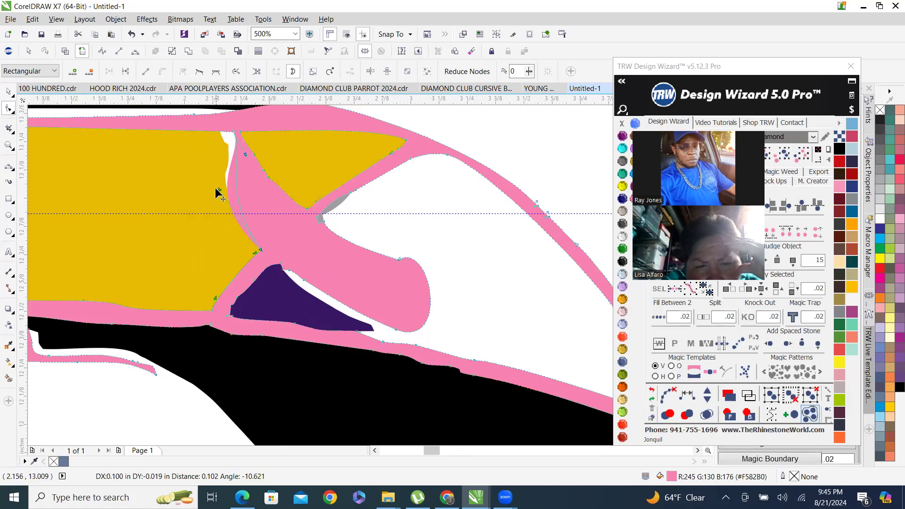
scroll(281, 274, "down", 3)
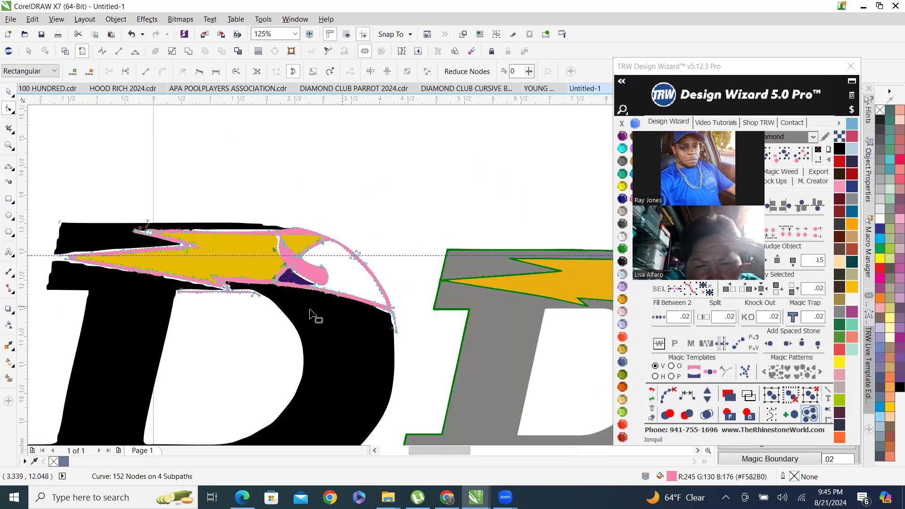
scroll(381, 328, "down", 3)
scroll(375, 321, "up", 3)
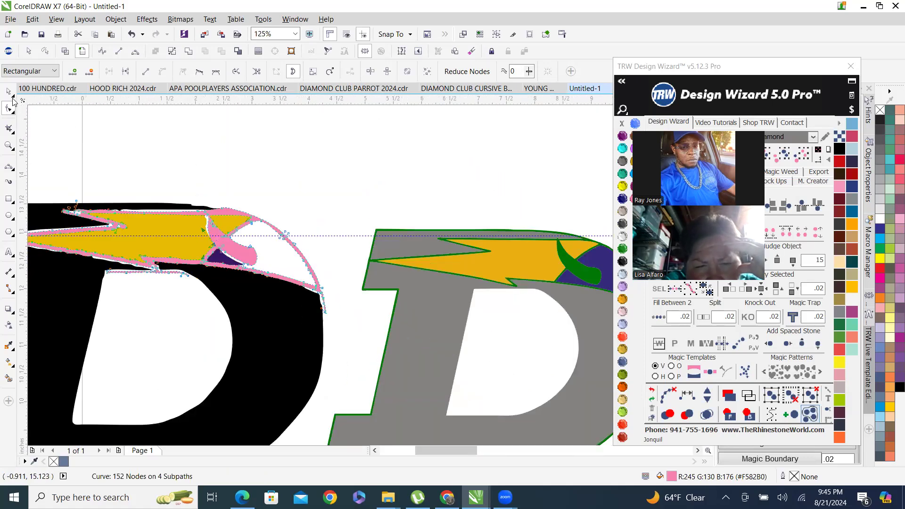
key("space")
key("Escape")
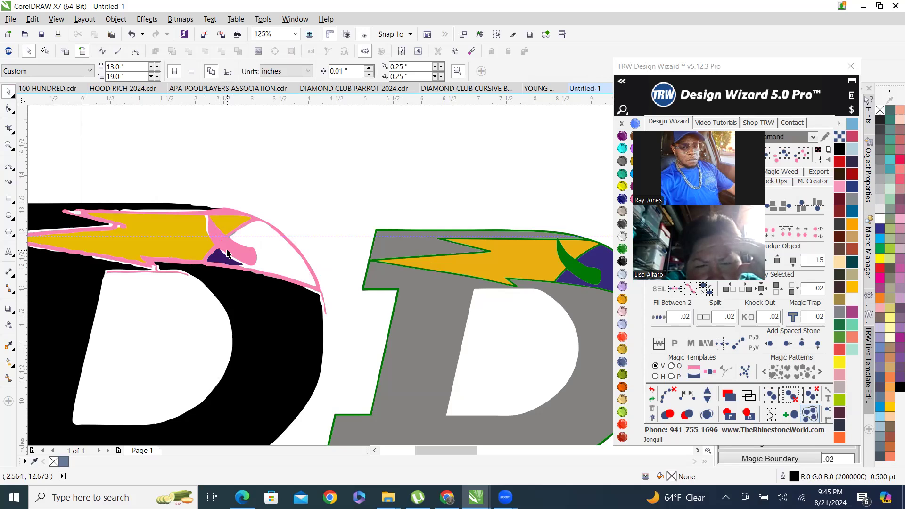
Delete both yellow lightning bolt pieces from the traced logo.
left_click(172, 223)
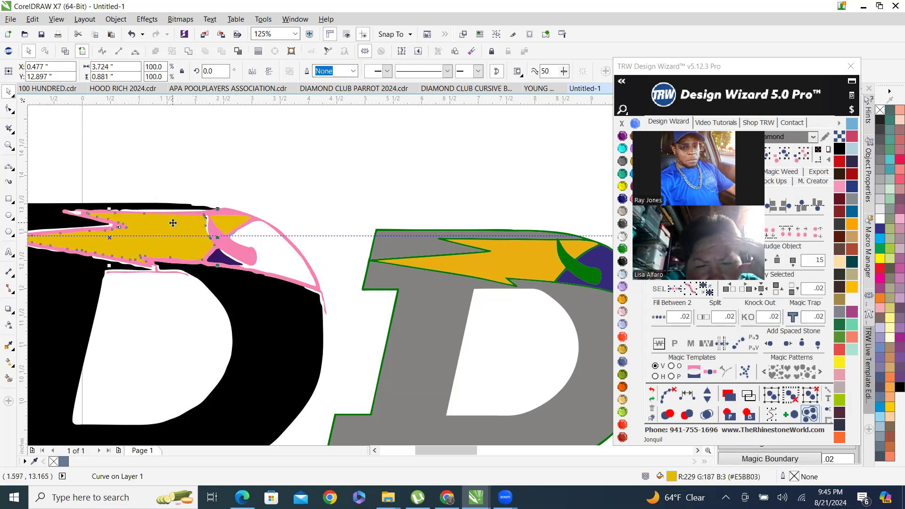
key("Delete")
left_click(229, 221)
key("Delete")
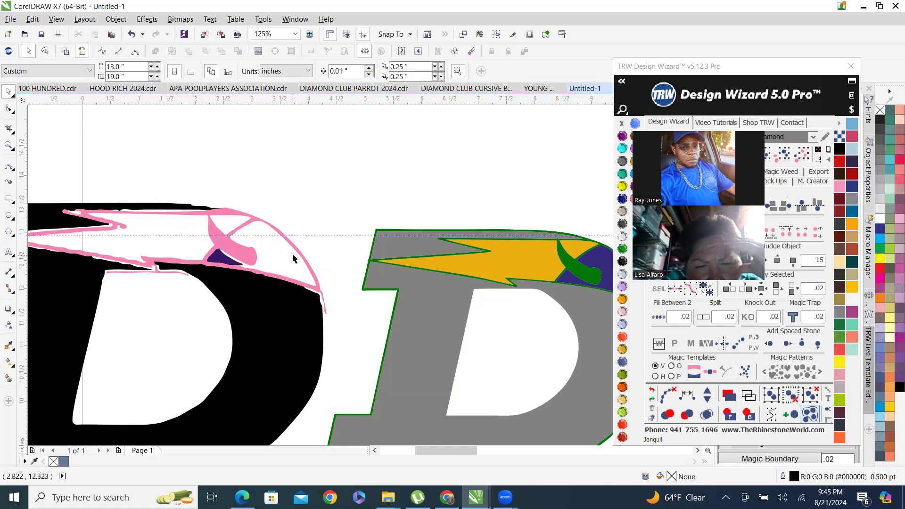
Delete a stray node at the pink crossbar's junction near the gray sliver, then leave node editing.
scroll(185, 225, "up", 2)
left_click(144, 207)
key("F10")
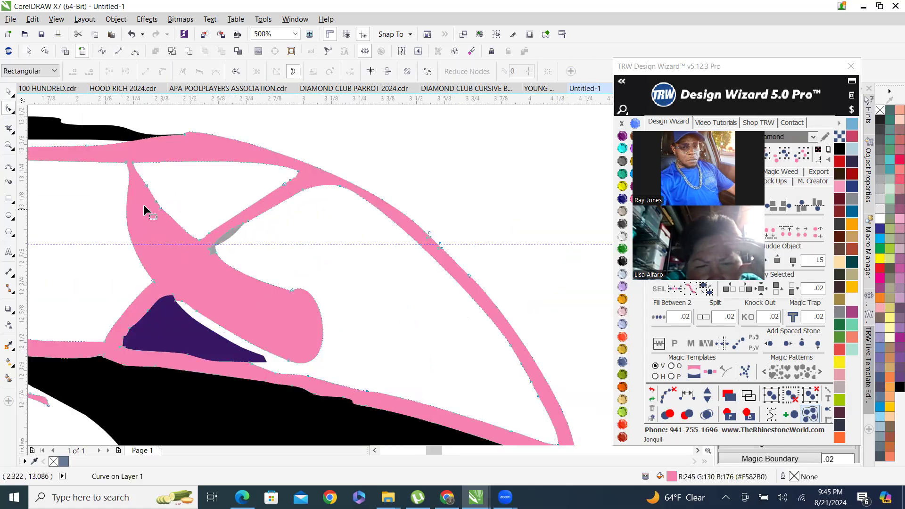
left_click_drag(178, 228, 178, 231)
key("Delete")
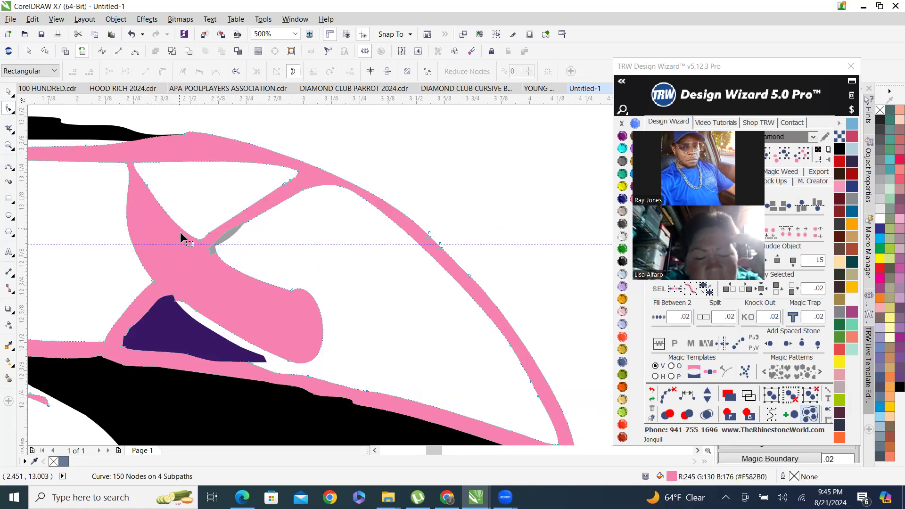
scroll(256, 263, "down", 2)
scroll(252, 257, "up", 2)
left_click(9, 93)
scroll(248, 240, "up", 1)
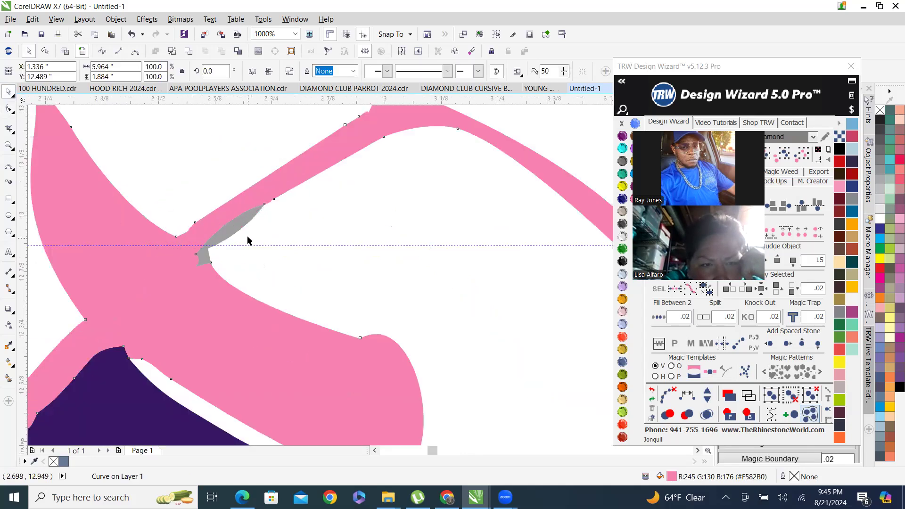
scroll(271, 263, "down", 2)
key("Escape")
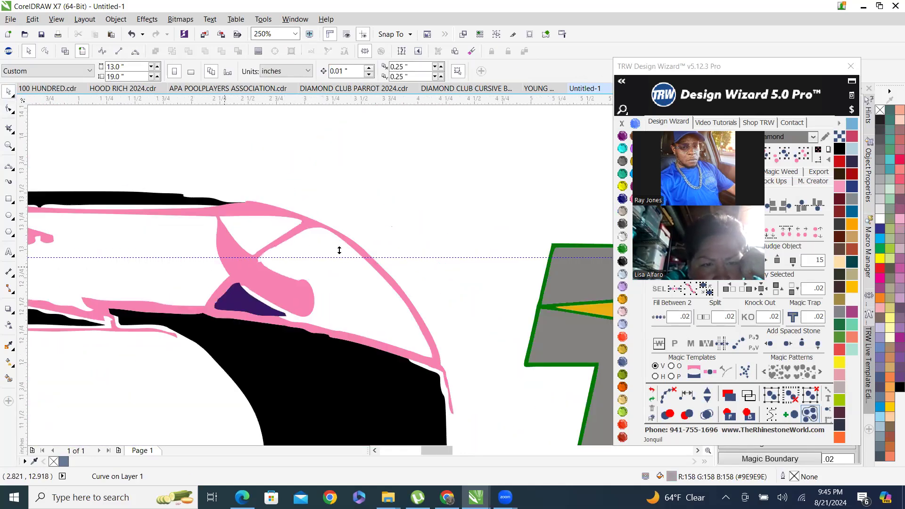
Delete the dark purple triangle inside the pink outline.
scroll(338, 251, "down", 2)
scroll(491, 290, "up", 1)
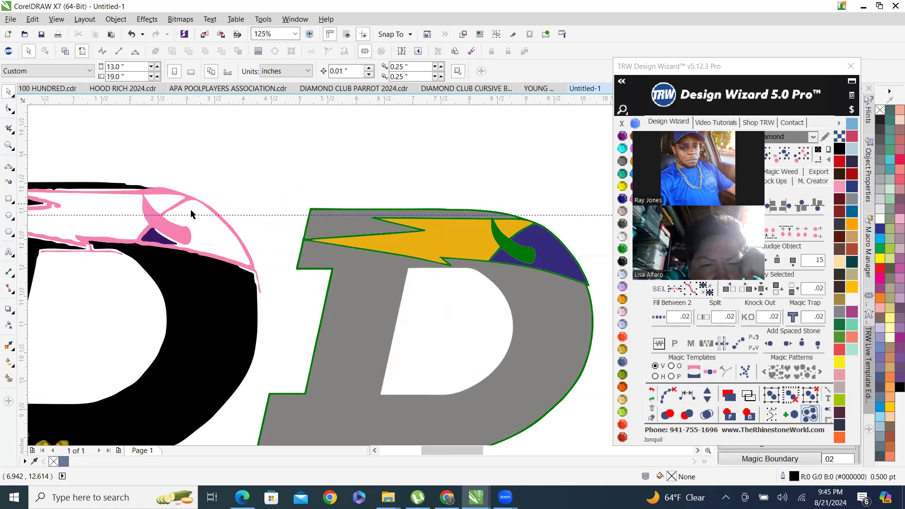
left_click(152, 239)
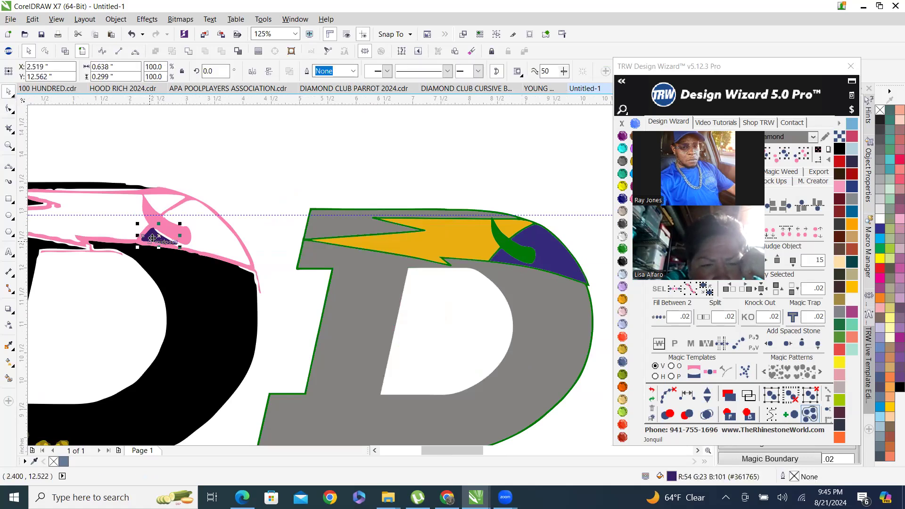
key("Delete")
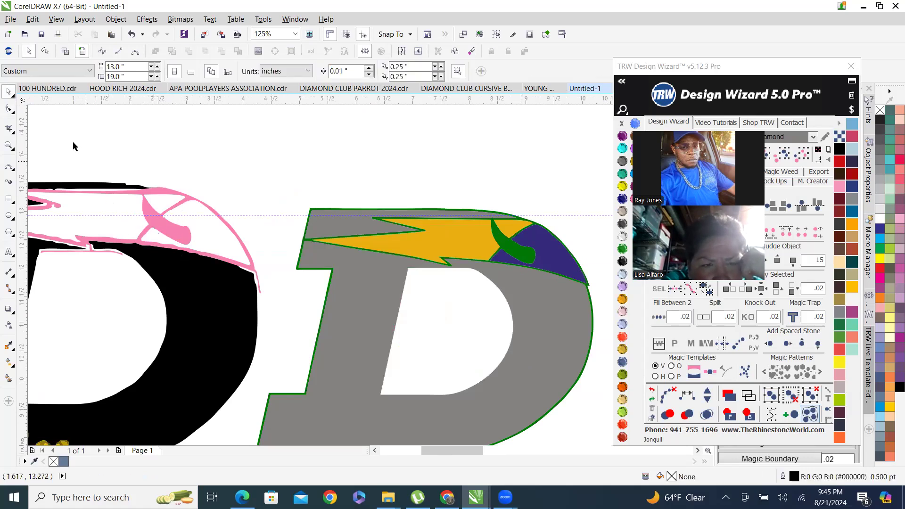
Open the pink outline for node editing and delete a stray node on the crossbar's inner corner.
scroll(158, 188, "up", 3)
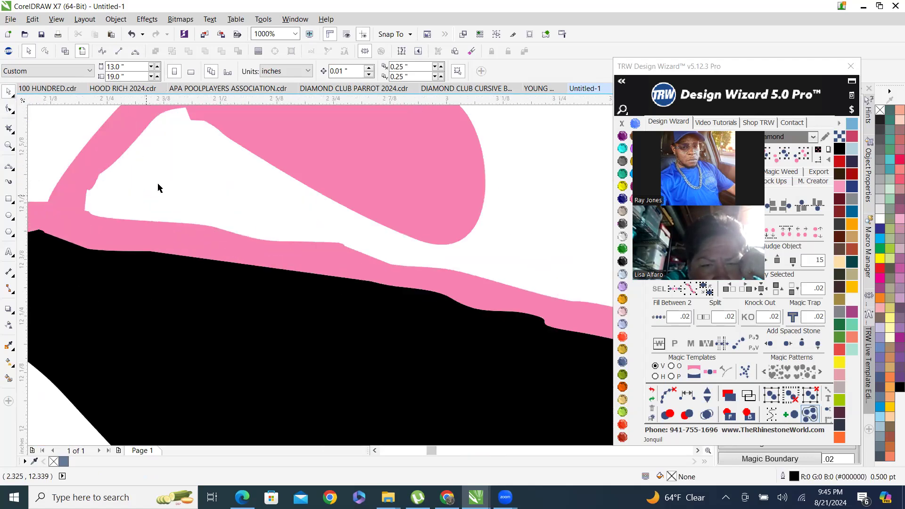
scroll(244, 146, "down", 2)
scroll(256, 160, "up", 1)
double_click(256, 160)
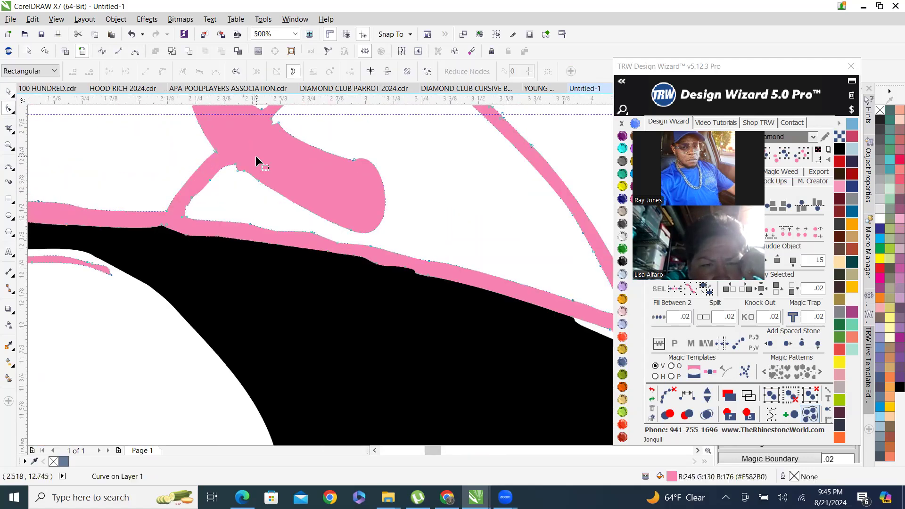
scroll(172, 198, "up", 3)
left_click_drag(176, 294, 193, 318)
scroll(207, 261, "down", 3)
scroll(242, 236, "up", 2)
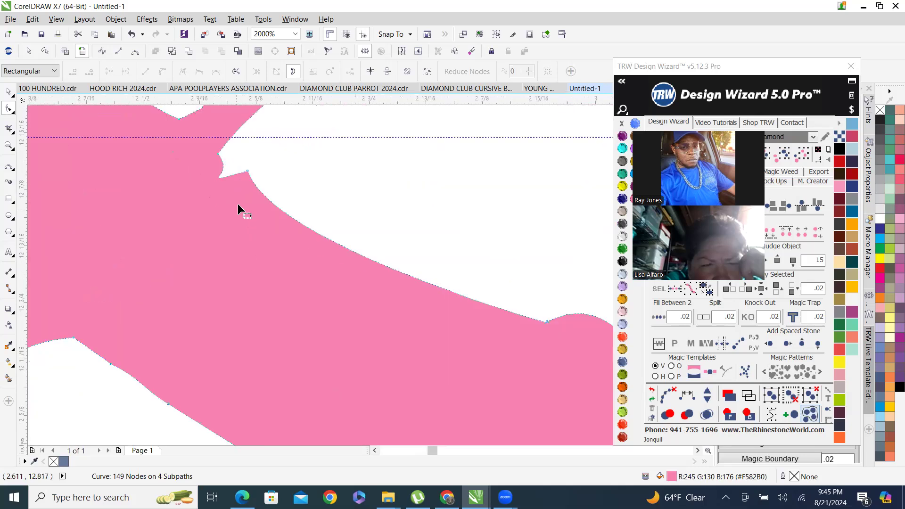
left_click_drag(284, 238, 286, 240)
key("Delete")
Adjust a node's control handle on the pink crossbar's inner edge to smooth the curve, then leave node editing.
scroll(273, 310, "down", 4)
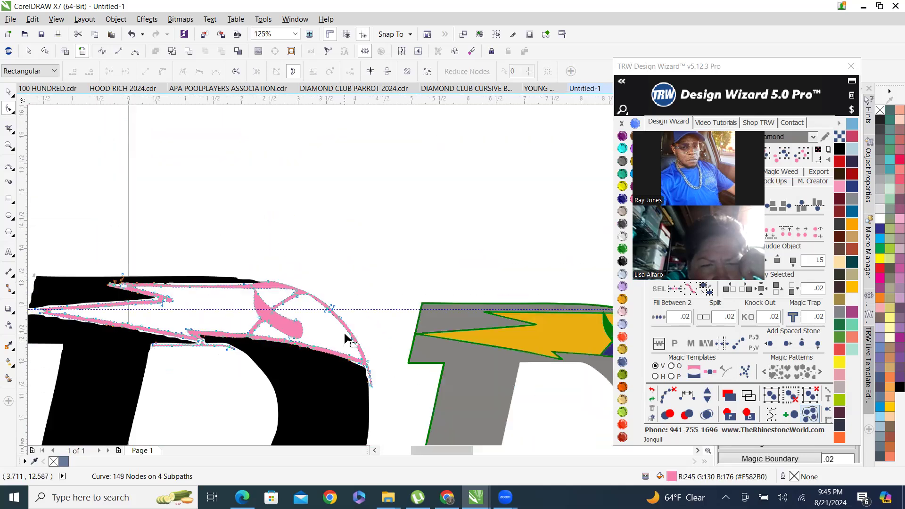
scroll(289, 332, "up", 1)
scroll(206, 248, "down", 1)
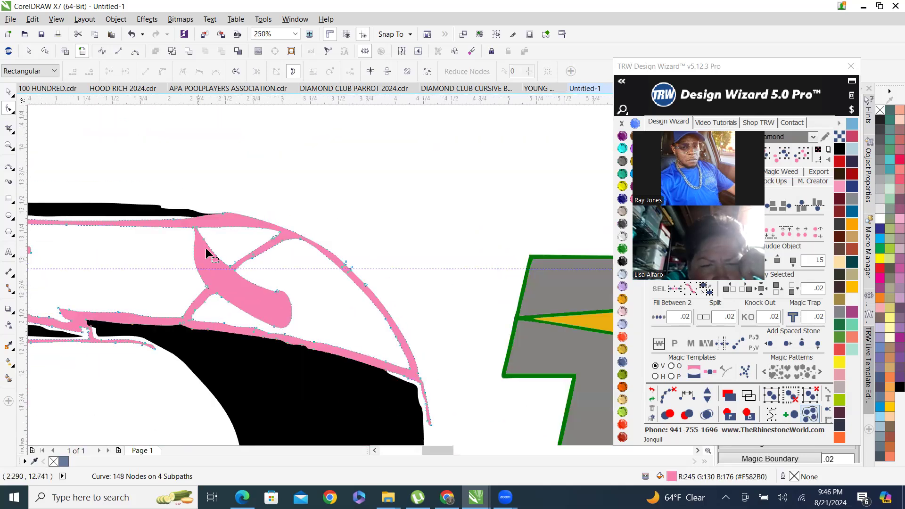
scroll(315, 285, "down", 1)
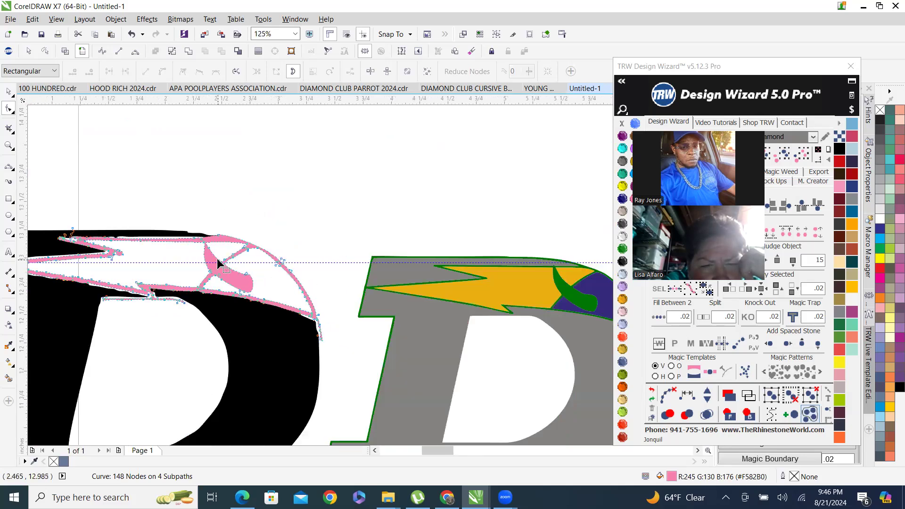
scroll(208, 264, "up", 1)
scroll(207, 262, "up", 1)
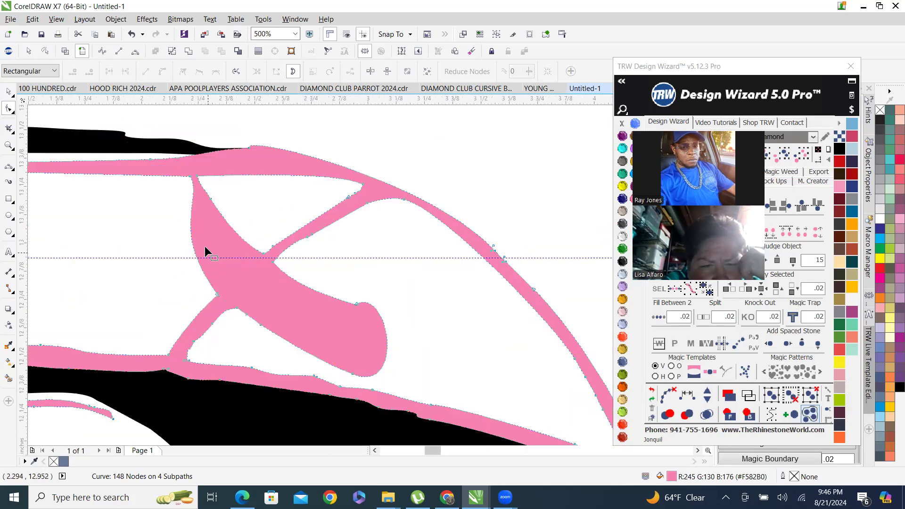
scroll(192, 219, "up", 1)
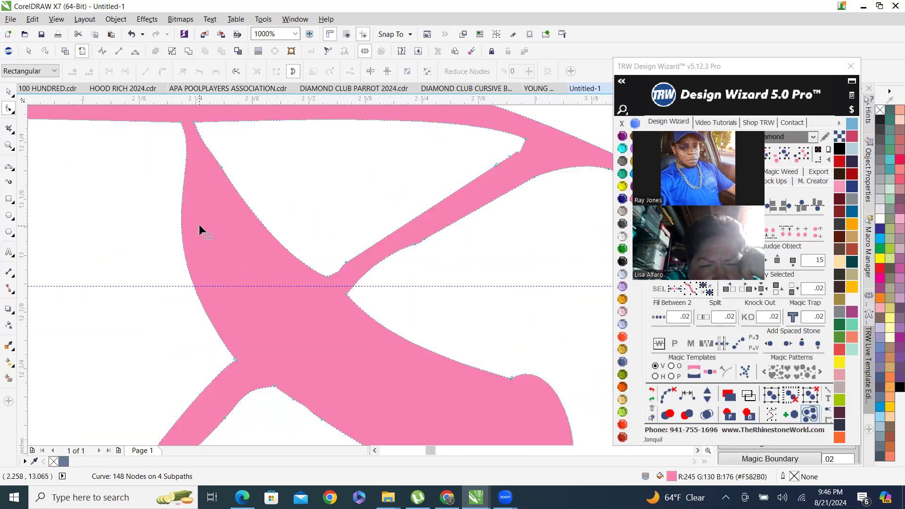
left_click(233, 360)
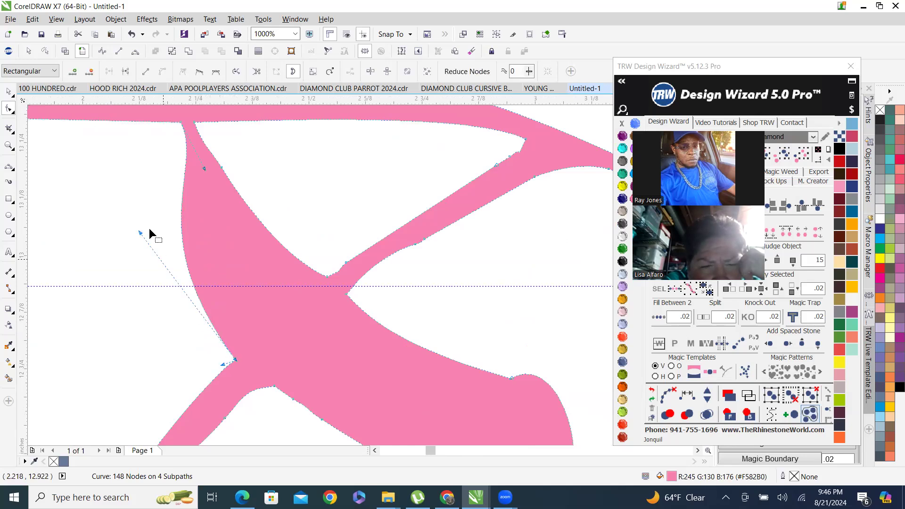
left_click_drag(140, 229, 150, 209)
scroll(178, 283, "down", 5)
scroll(178, 286, "up", 2)
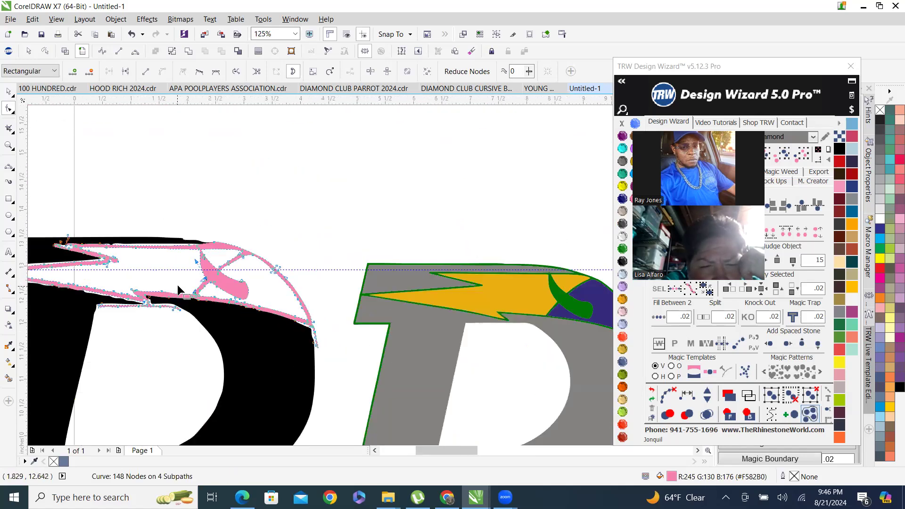
left_click(9, 92)
left_click(228, 225)
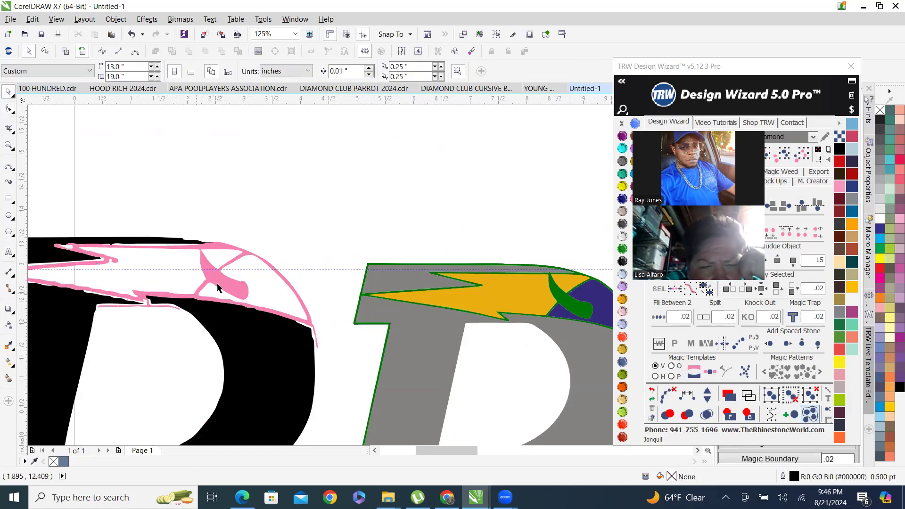
Delete a stray node at the inner corner where the pink crossbar meets the diagonal stroke.
scroll(218, 287, "up", 5)
left_click(200, 319)
key("F10")
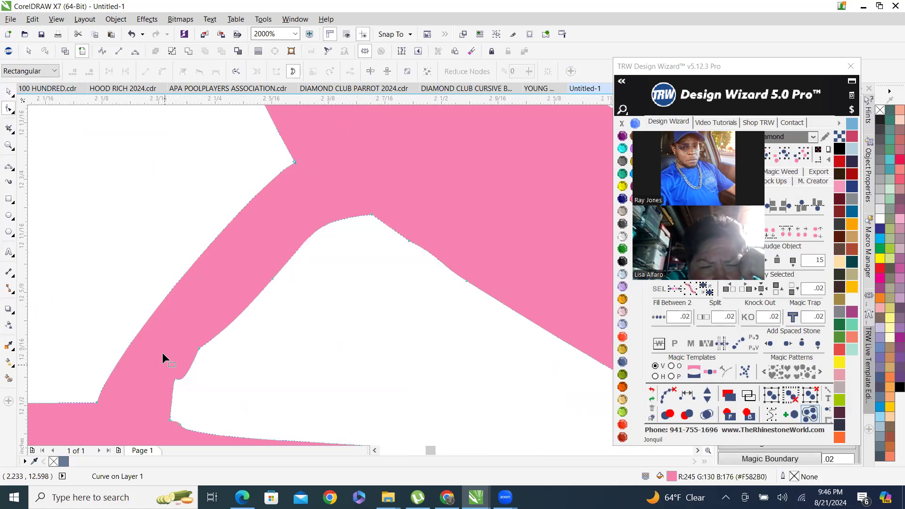
left_click_drag(232, 398, 232, 397)
key("Delete")
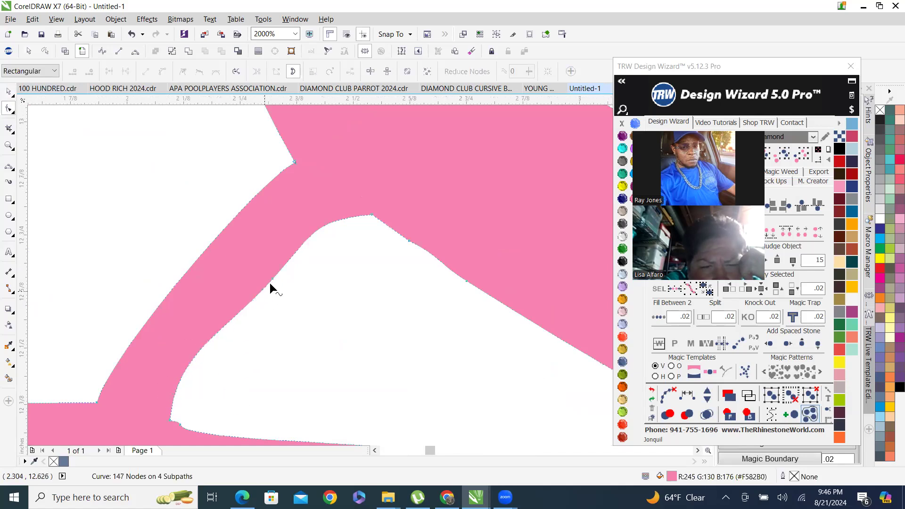
Select the pink outline and delete two groups of stray nodes along the crossbar's lower edge.
scroll(278, 276, "down", 6)
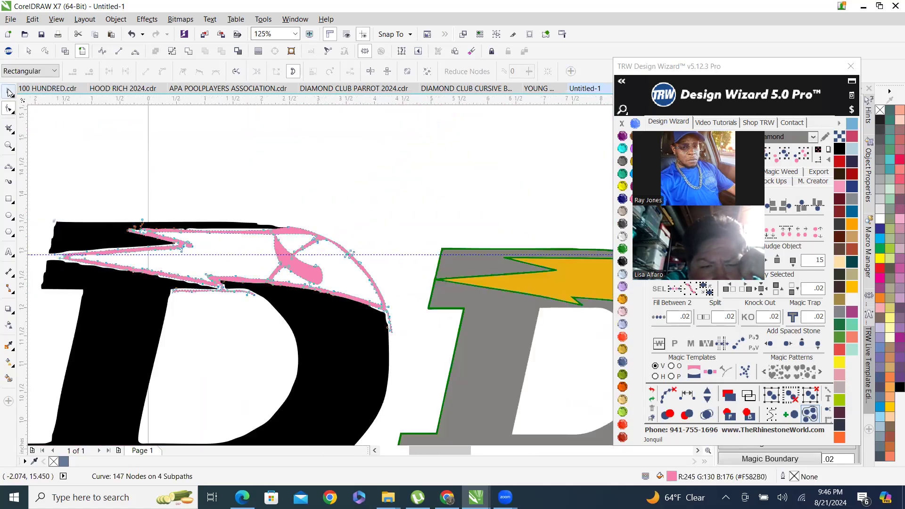
left_click(9, 92)
left_click(338, 178)
scroll(330, 215, "down", 2)
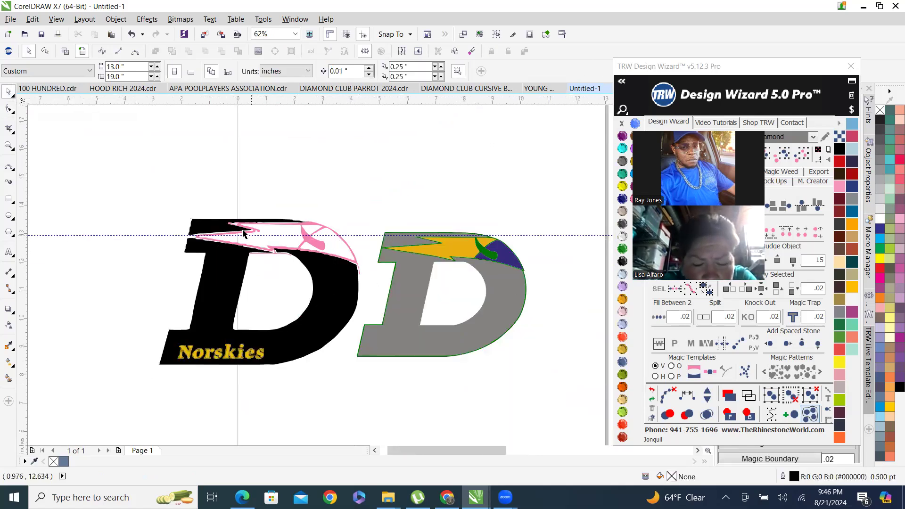
scroll(236, 204, "up", 1)
scroll(330, 237, "down", 1)
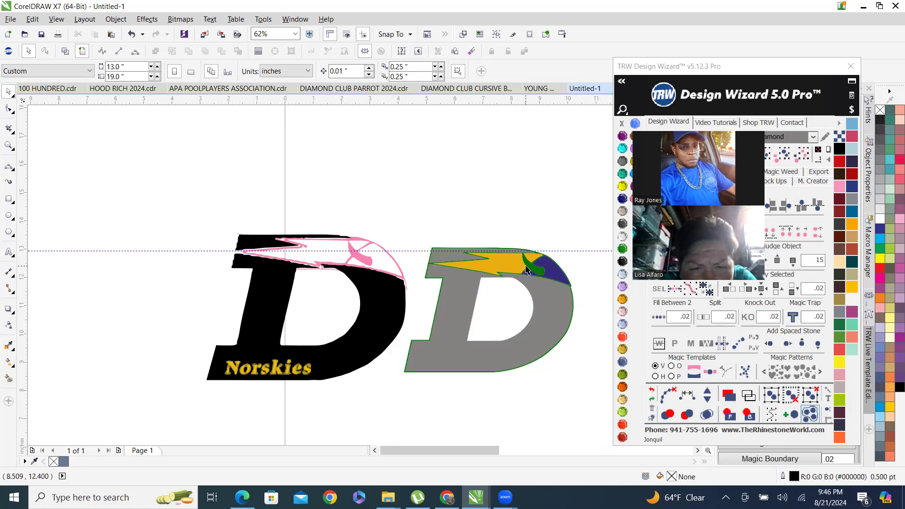
scroll(319, 279, "up", 3)
left_click(187, 213)
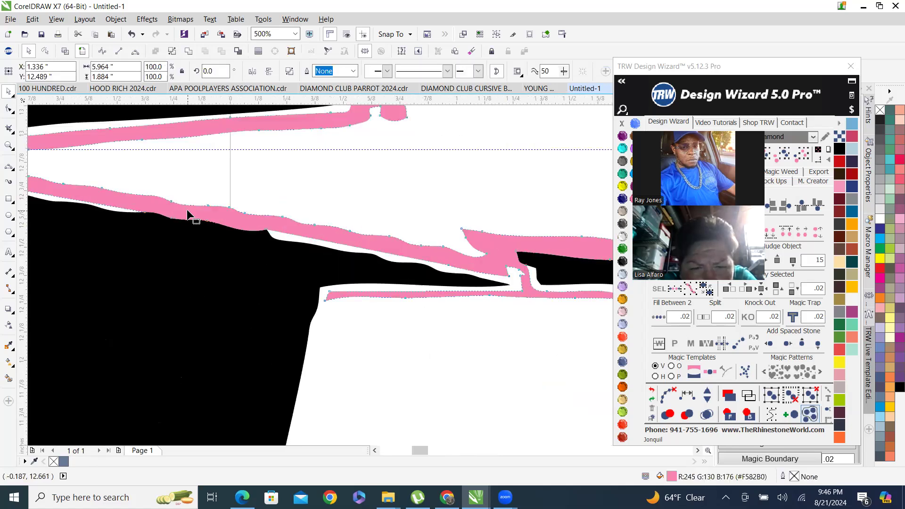
key("F10")
scroll(273, 263, "down", 1)
left_click_drag(162, 221, 370, 279)
key("Delete")
scroll(373, 278, "up", 3)
left_click_drag(313, 220, 383, 259)
key("Delete")
Reshape the pink crossbar's notch by moving its nodes into a cleaner point.
scroll(337, 263, "down", 4)
scroll(433, 272, "down", 3)
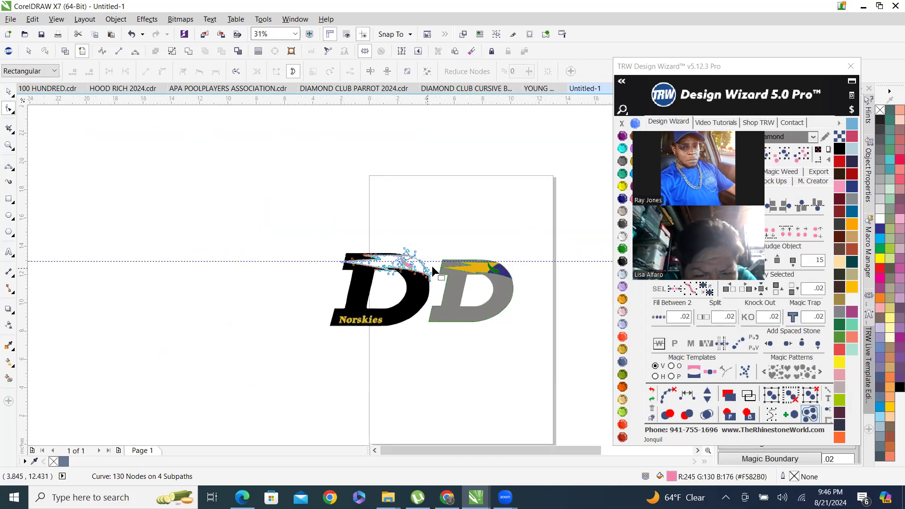
scroll(433, 271, "up", 3)
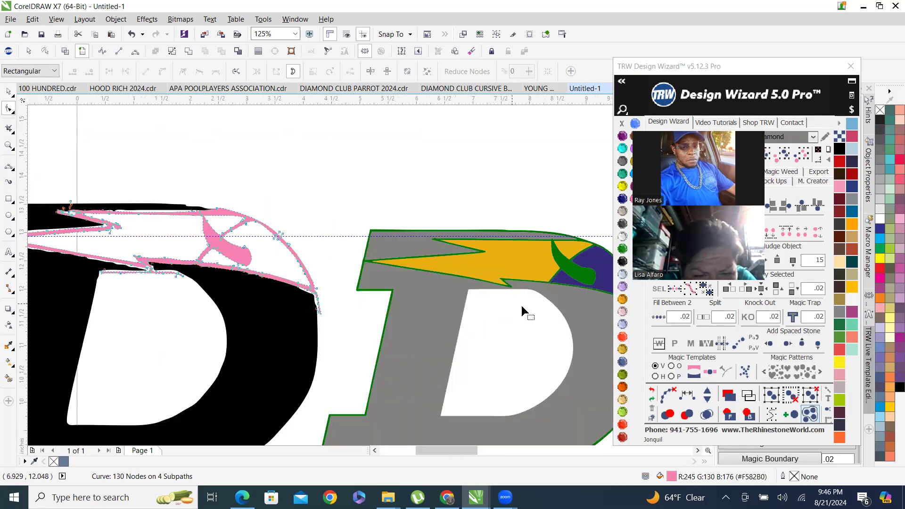
scroll(136, 266, "up", 4)
scroll(366, 210, "up", 2)
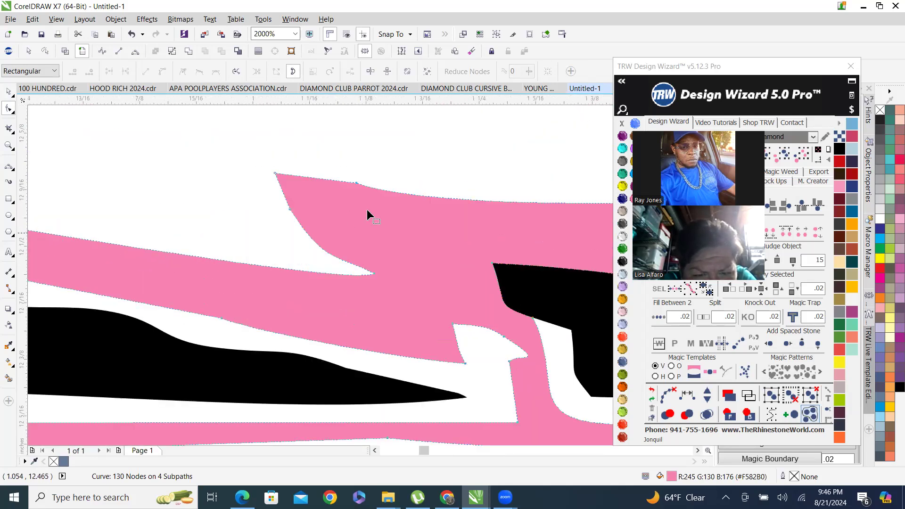
scroll(290, 213, "down", 2)
scroll(291, 218, "up", 1)
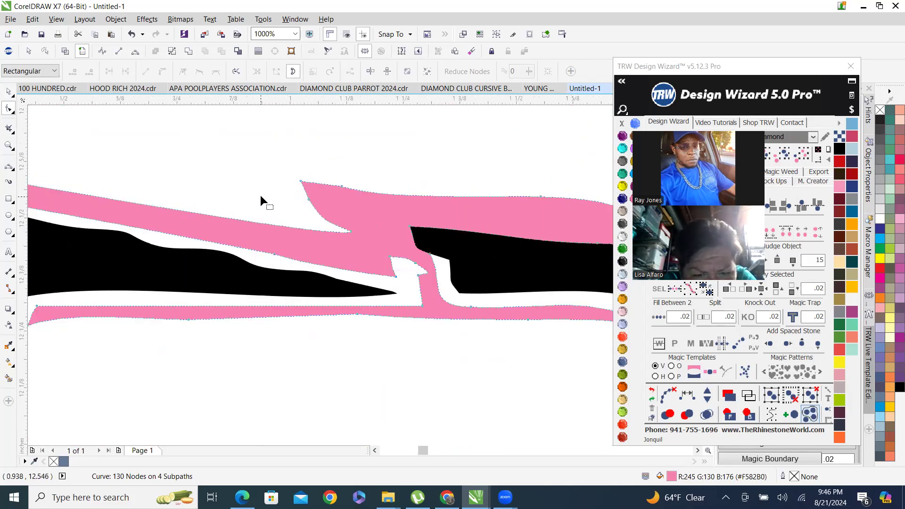
left_click_drag(323, 216, 325, 216)
left_click(351, 230)
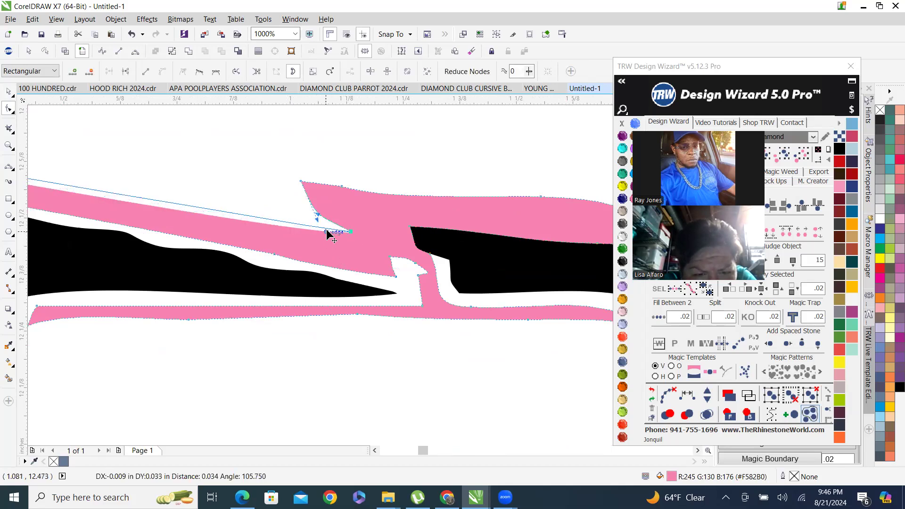
scroll(321, 219, "up", 2)
left_click_drag(306, 237, 325, 183)
left_click_drag(305, 213, 370, 220)
Delete several stray nodes along the pink crossbar's lower edge and near the loop's base.
scroll(356, 253, "down", 3)
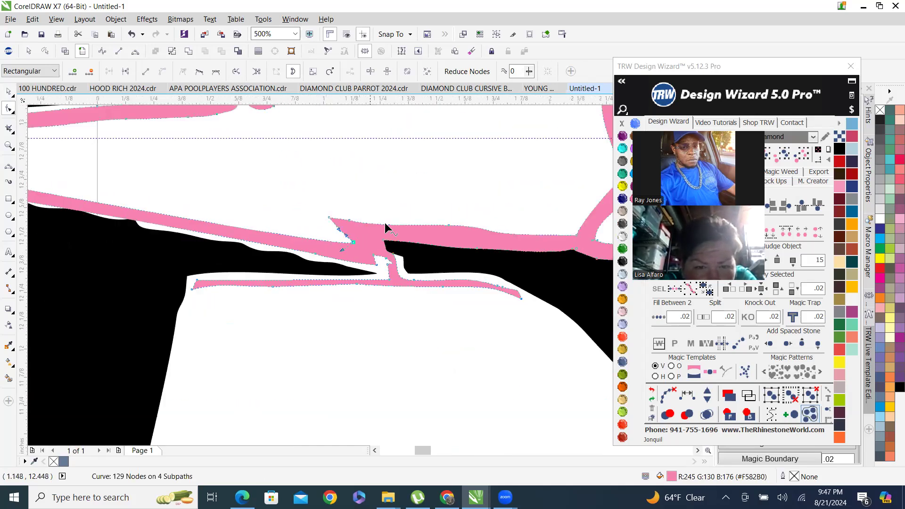
left_click_drag(425, 212, 488, 231)
key("Delete")
scroll(423, 230, "down", 2)
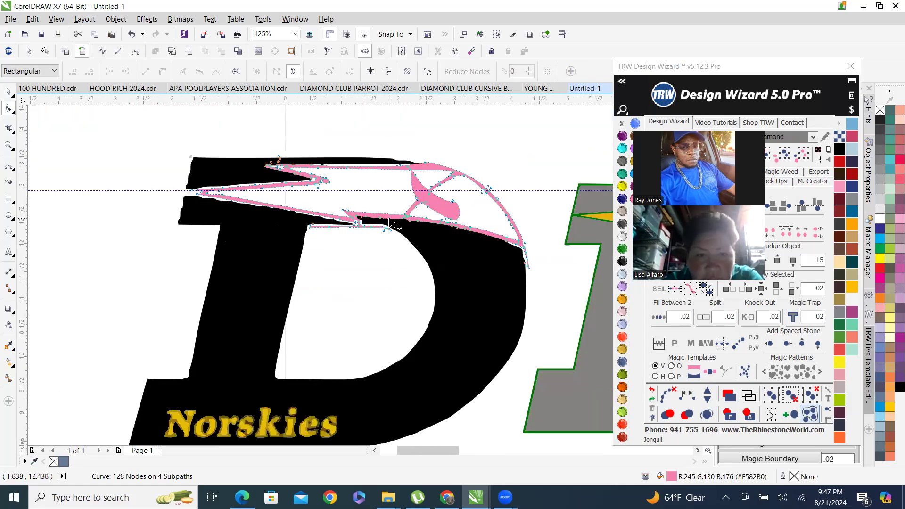
scroll(425, 215, "up", 5)
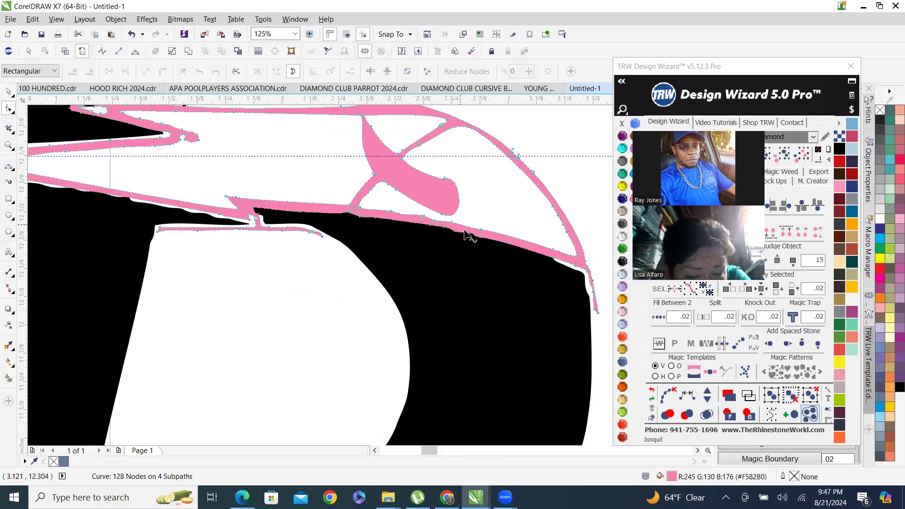
left_click_drag(364, 252, 376, 253)
key("Delete")
left_click_drag(453, 277, 517, 289)
key("Delete")
key("Delete")
left_click_drag(219, 212, 271, 242)
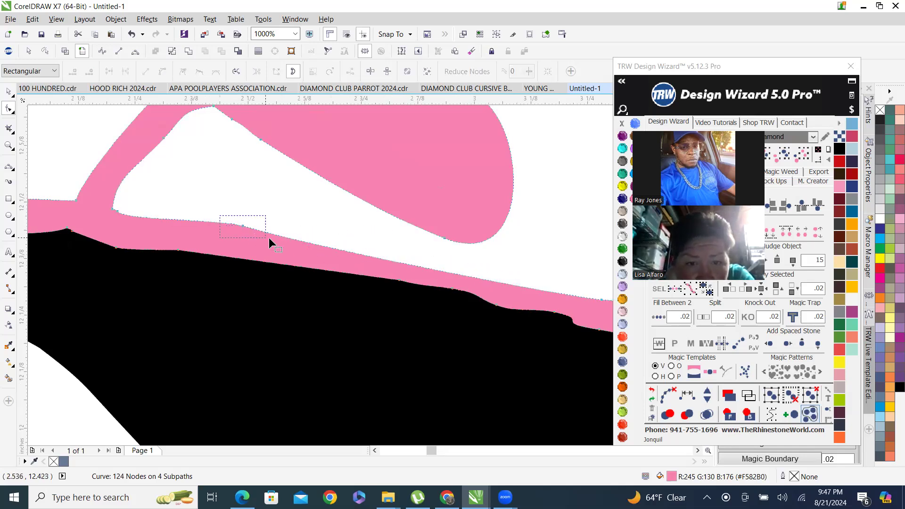
key("Delete")
Move a stray node at the pink loop's base up onto the edge, then delete a node further along the crossbar.
scroll(300, 264, "down", 2)
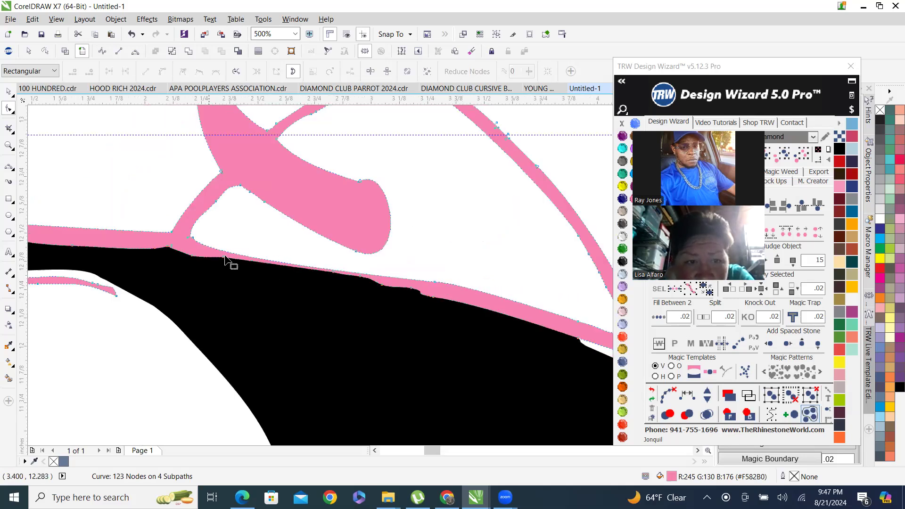
scroll(216, 264, "up", 2)
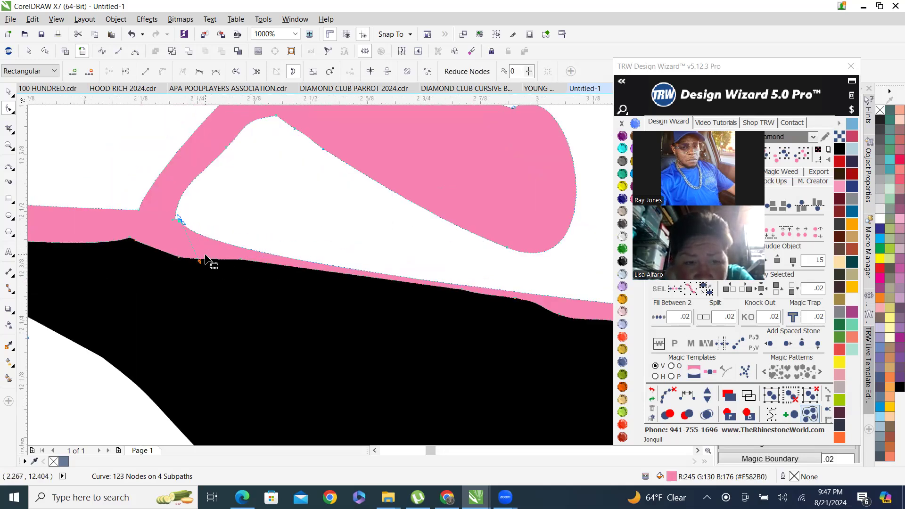
left_click_drag(200, 261, 242, 242)
scroll(212, 259, "down", 1)
scroll(427, 277, "up", 1)
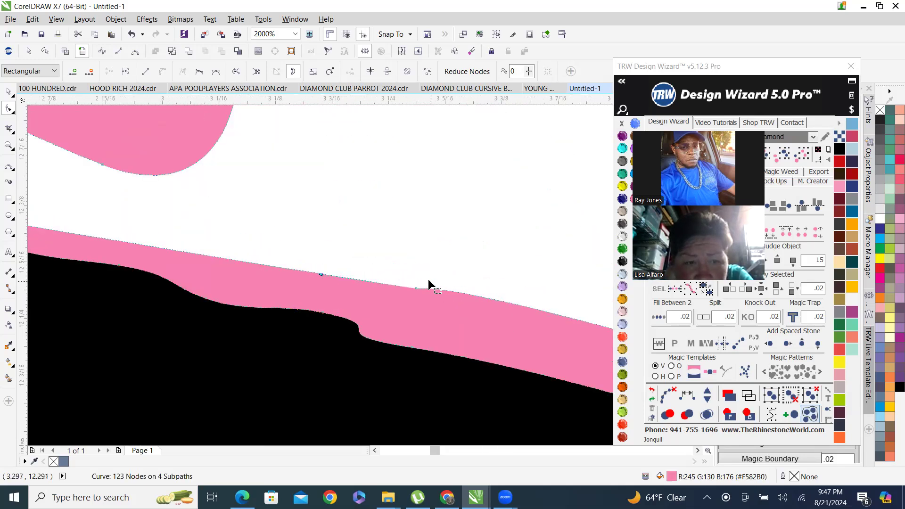
left_click_drag(463, 315, 463, 316)
key("Delete")
Examine the cleaned pink outline against the original colored D logo.
scroll(331, 211, "down", 3)
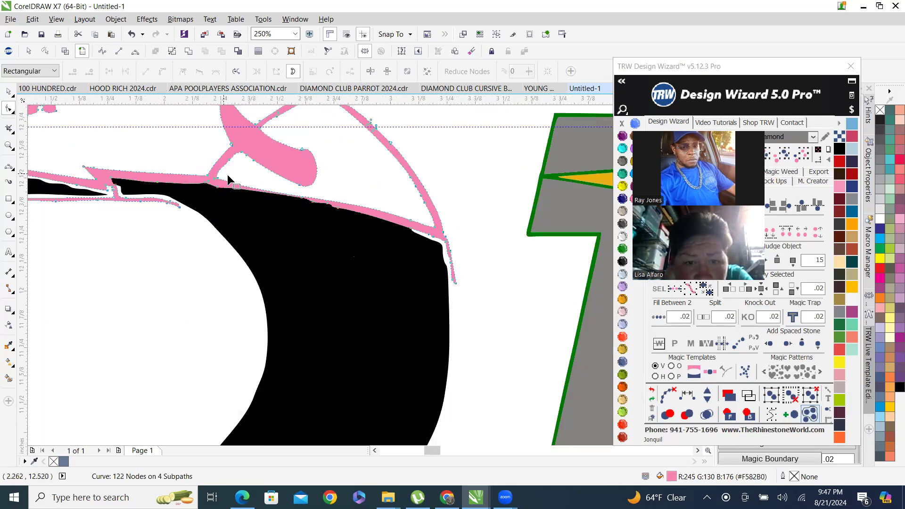
scroll(226, 176, "up", 2)
left_click_drag(201, 193, 344, 236)
scroll(303, 198, "down", 4)
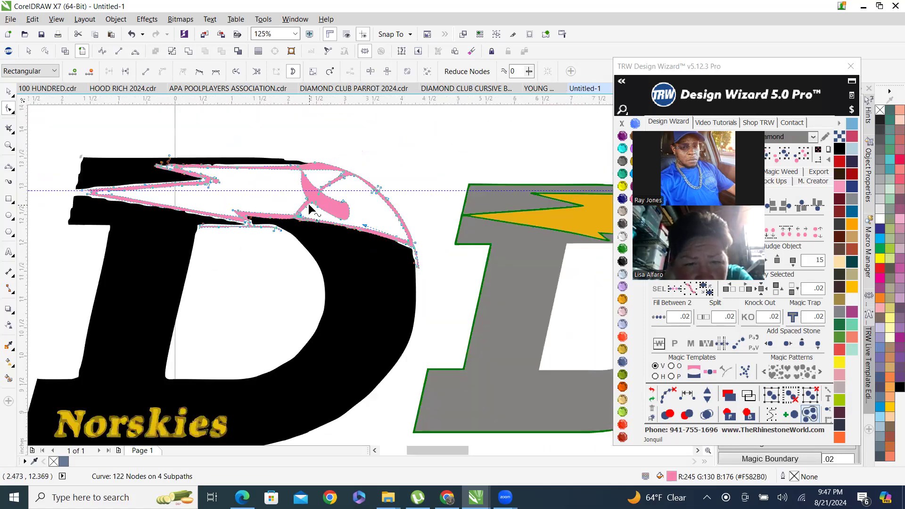
scroll(336, 206, "up", 1)
scroll(467, 302, "down", 3)
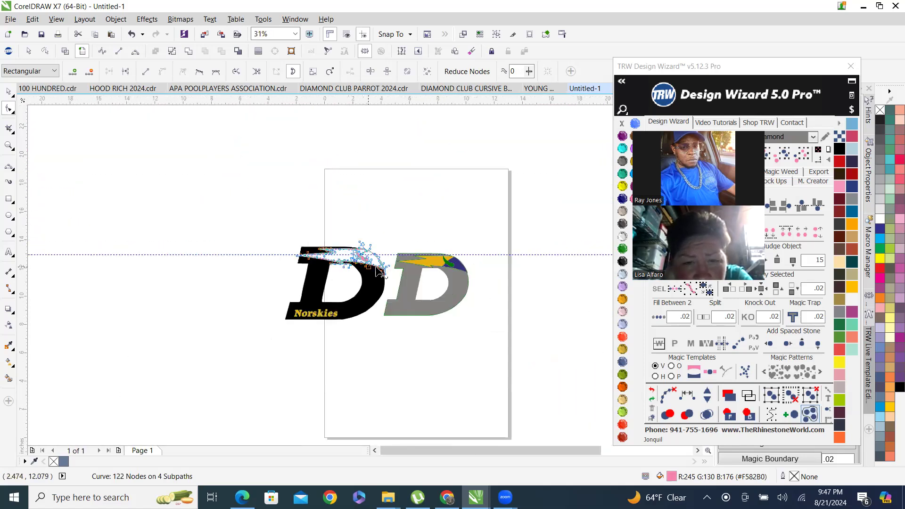
scroll(448, 273, "up", 5)
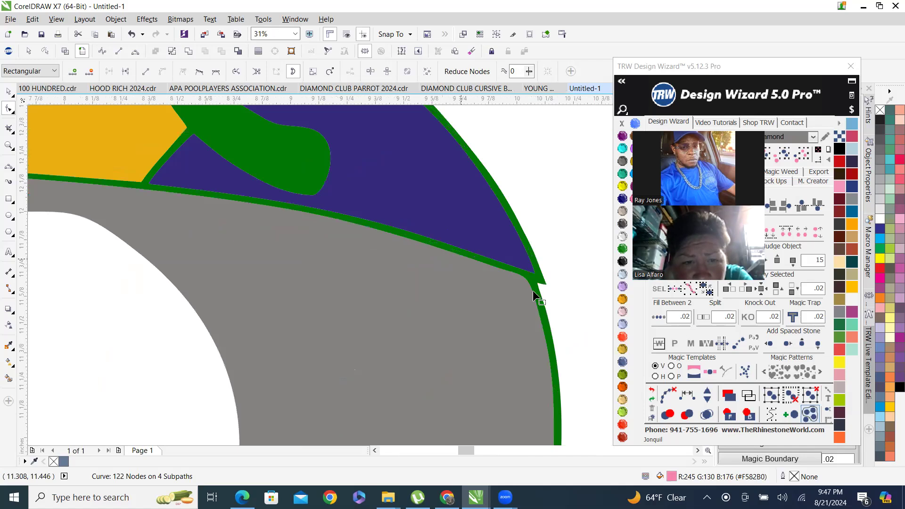
scroll(541, 297, "down", 4)
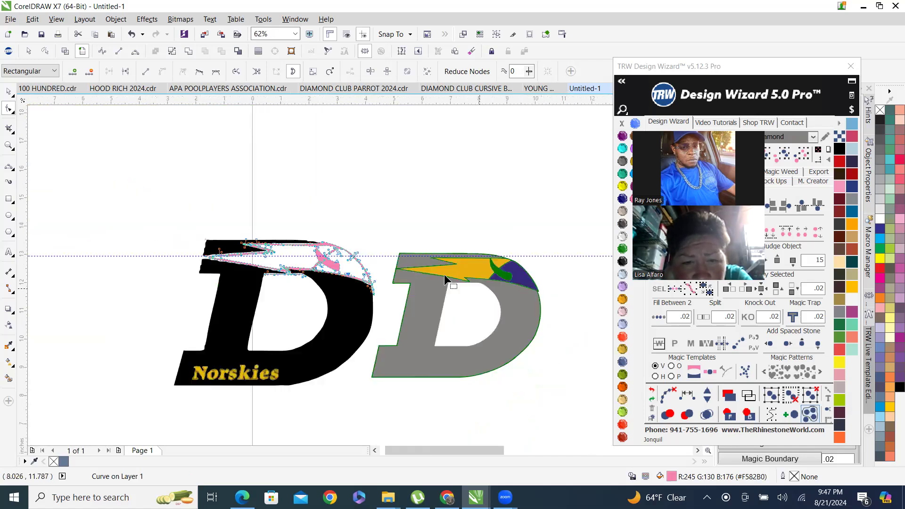
scroll(371, 297, "up", 4)
With the Shape tool, delete the stray nodes at the pink loop's lower tip where it meets the crossbar.
left_click(10, 93)
double_click(324, 325)
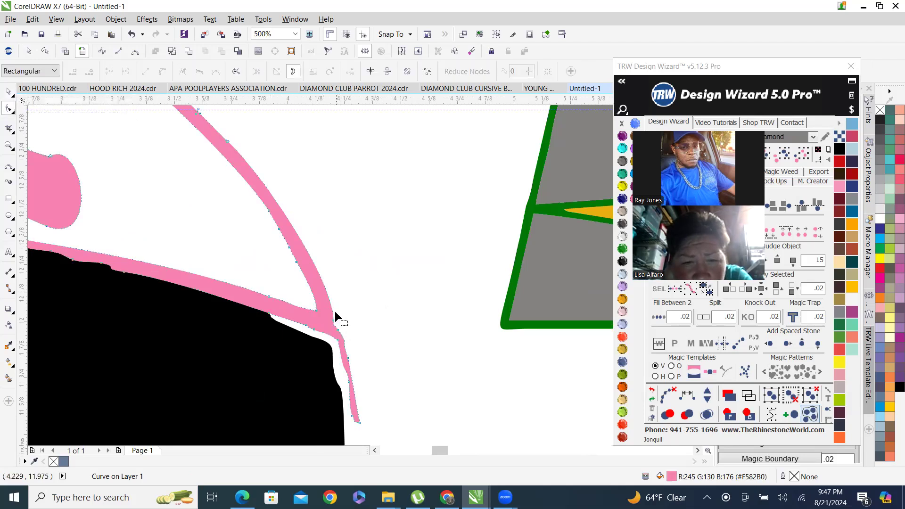
scroll(334, 311, "up", 2)
scroll(358, 285, "down", 2)
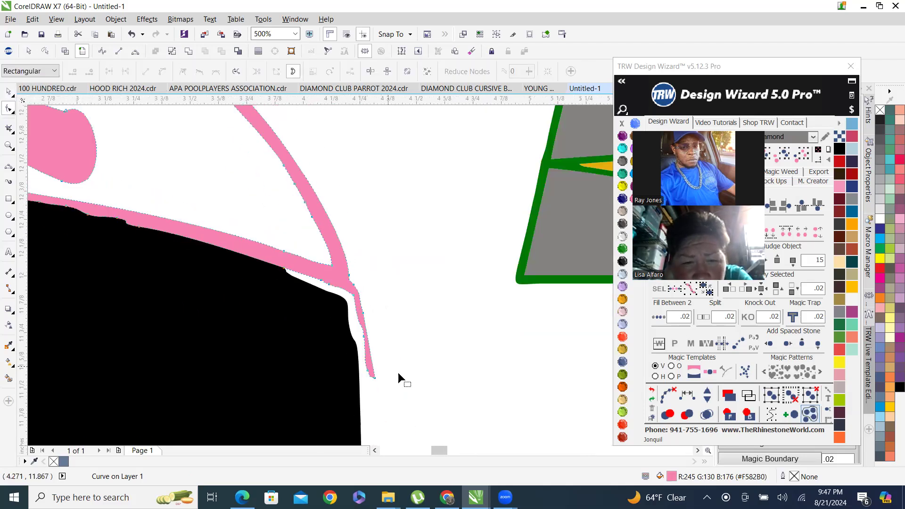
left_click_drag(406, 403, 267, 302)
key("Delete")
Delete the extra nodes at the junction of the pink loop and the crossbar's right end.
scroll(360, 300, "up", 2)
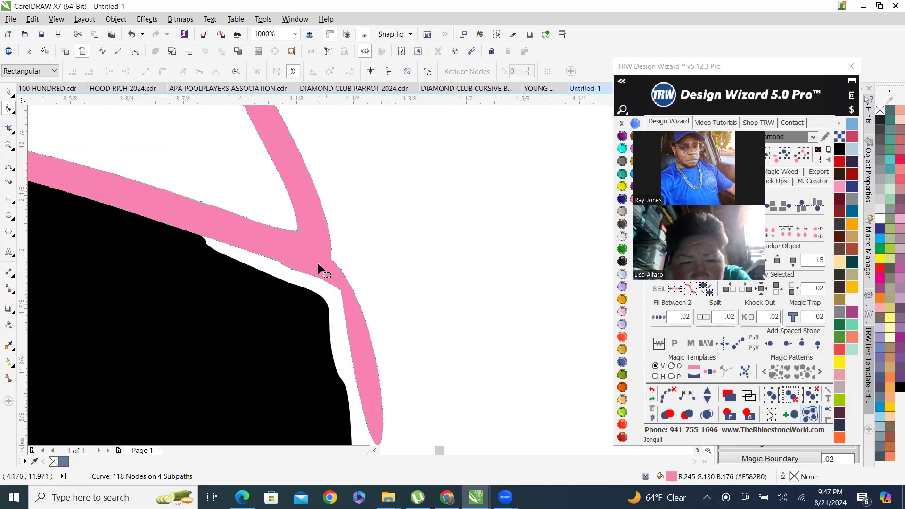
left_click_drag(310, 249, 359, 274)
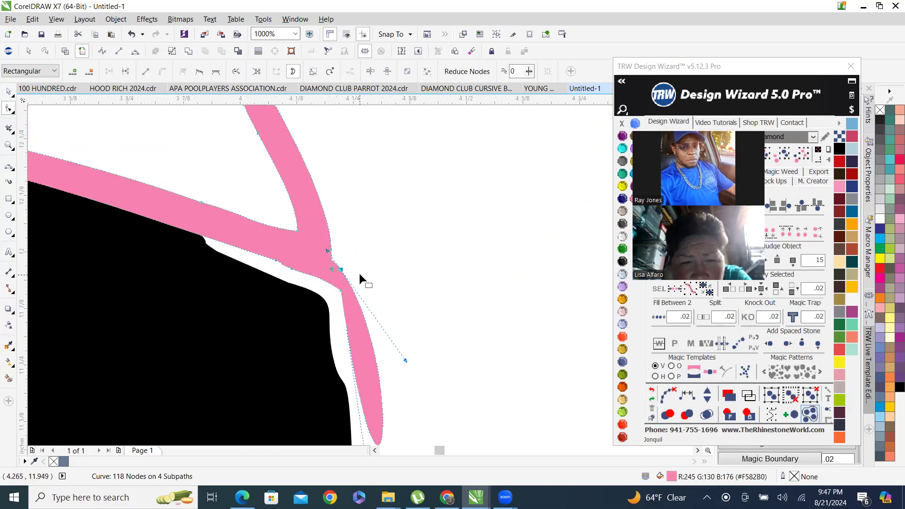
key("Delete")
left_click(332, 248)
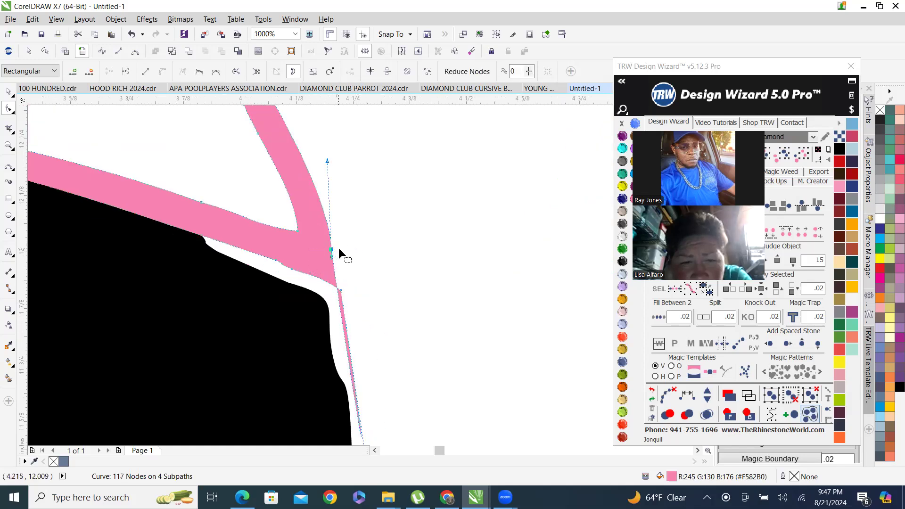
scroll(339, 257, "down", 2)
left_click_drag(366, 443, 340, 259)
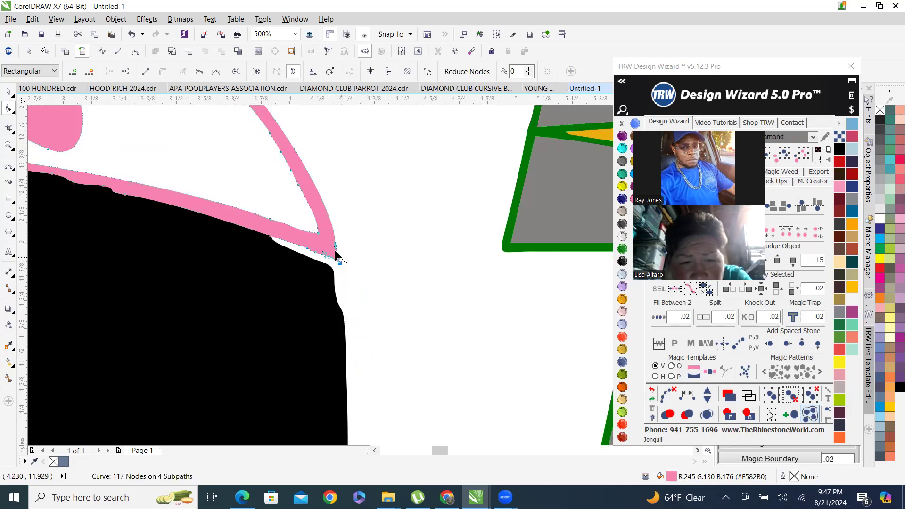
scroll(335, 250, "up", 7)
key("Delete")
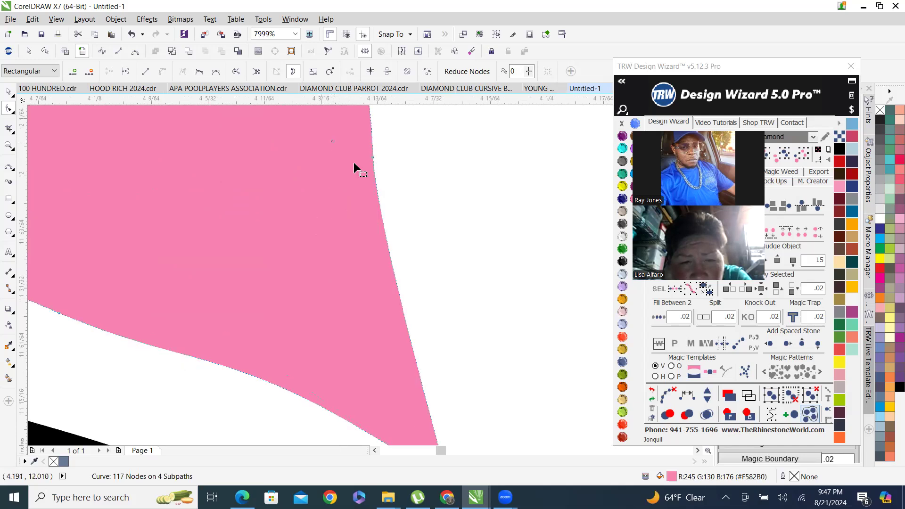
scroll(389, 325, "down", 3)
scroll(470, 316, "down", 3)
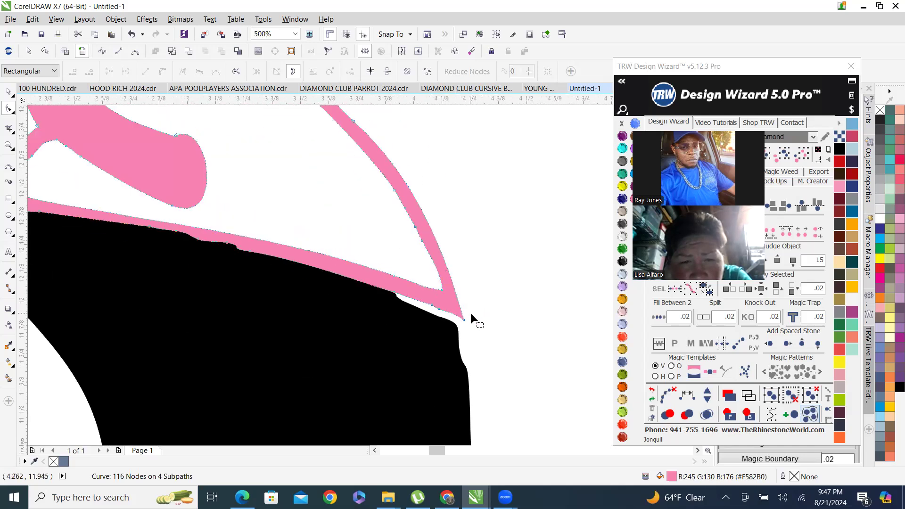
scroll(472, 350, "down", 2)
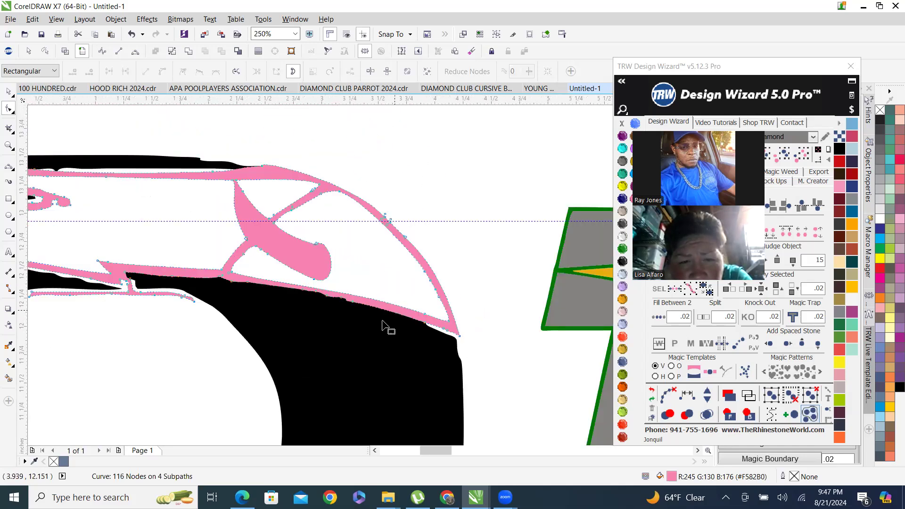
scroll(383, 325, "down", 4)
scroll(433, 350, "up", 3)
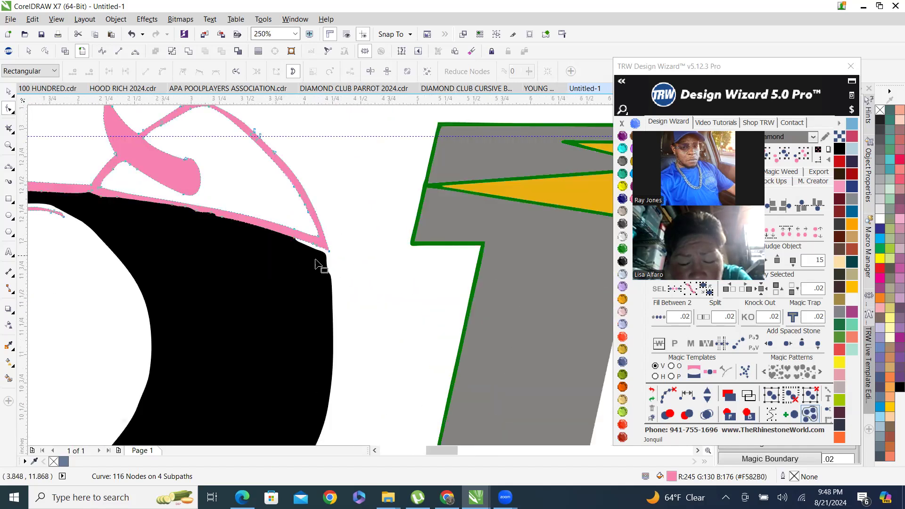
scroll(316, 264, "up", 2)
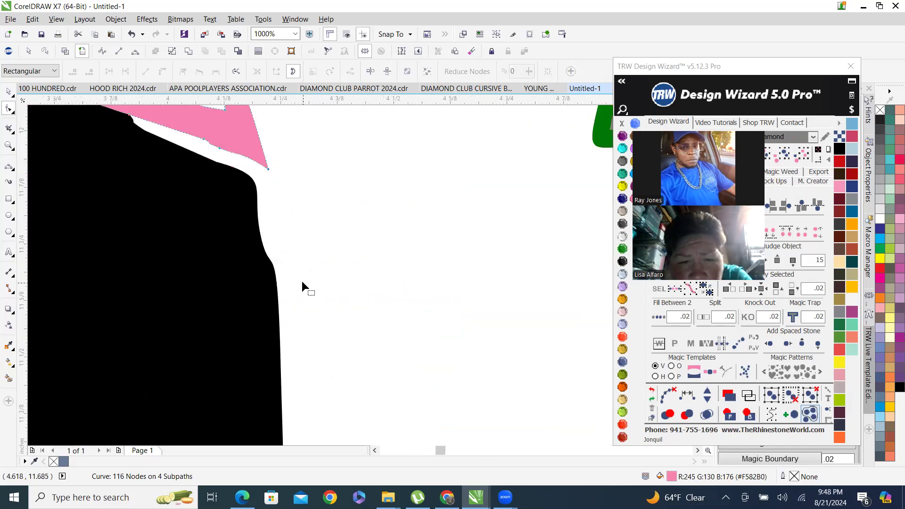
Reshape the black D's upper-right corner to meet the pink tip, deleting the extra nodes there.
left_click(204, 226)
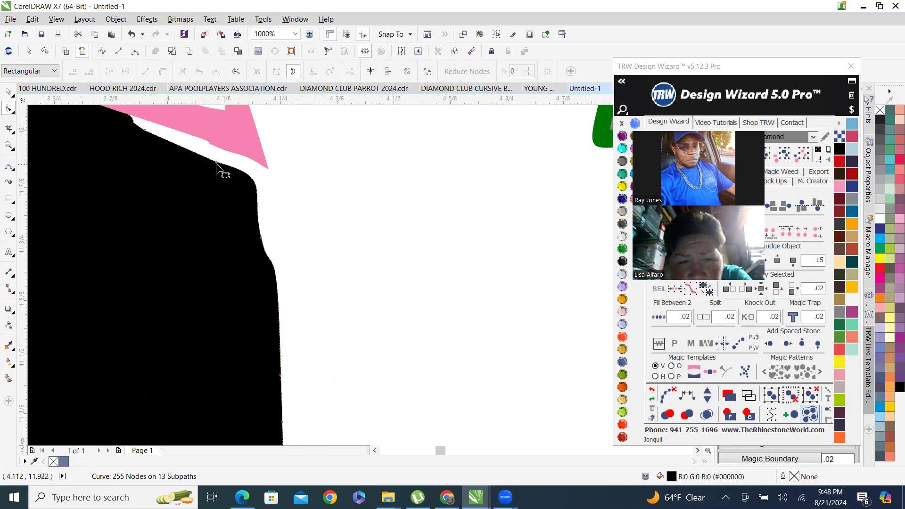
left_click_drag(238, 168, 267, 169)
left_click_drag(219, 216, 302, 289)
key("Delete")
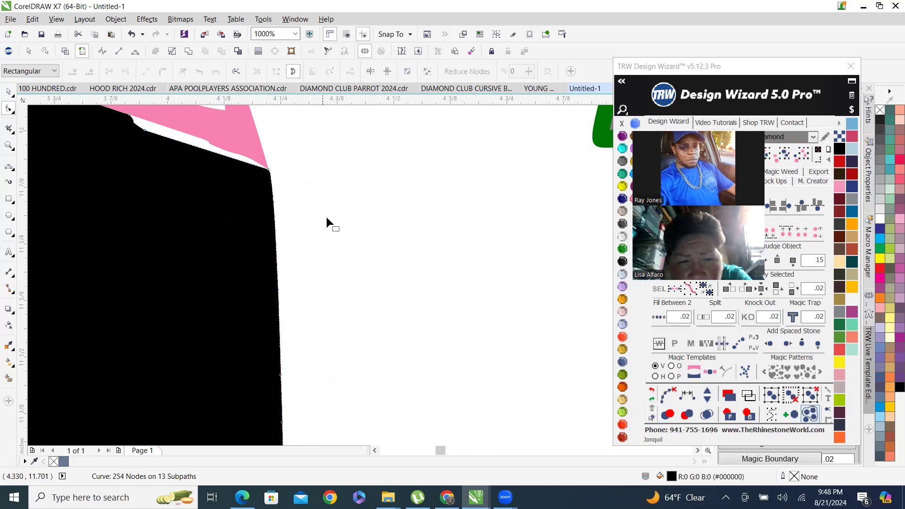
Delete stray nodes along the black D's top edge beneath the pink crossbar.
scroll(311, 212, "down", 3)
scroll(359, 222, "down", 4)
scroll(283, 227, "up", 3)
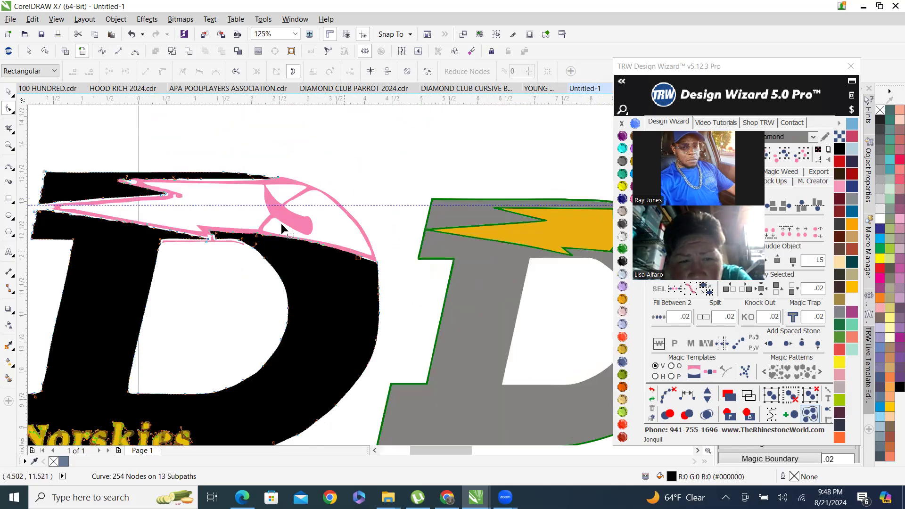
scroll(248, 251, "up", 1)
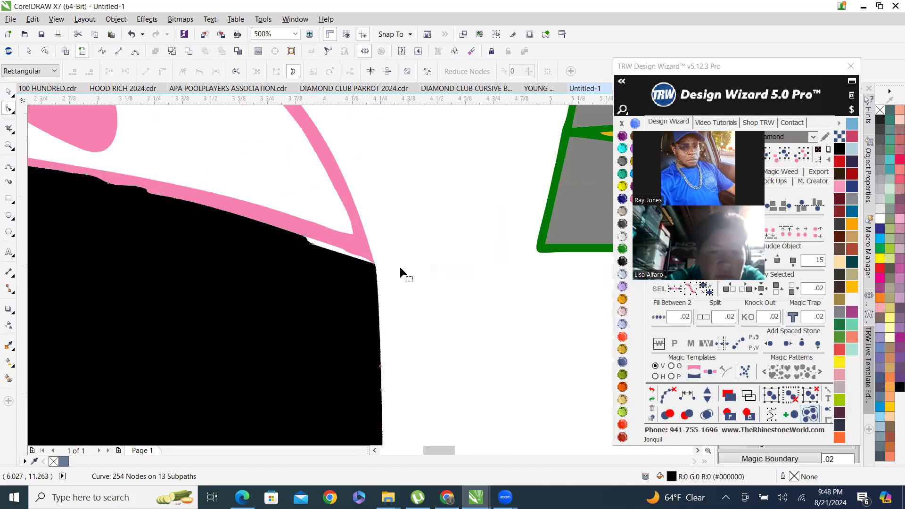
scroll(228, 233, "down", 1)
scroll(300, 244, "down", 1)
scroll(321, 250, "up", 2)
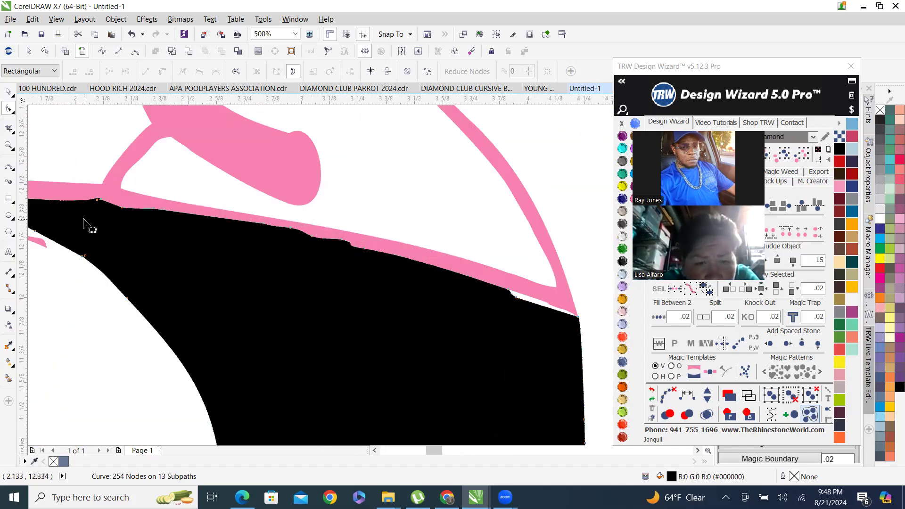
left_click_drag(80, 194, 368, 241)
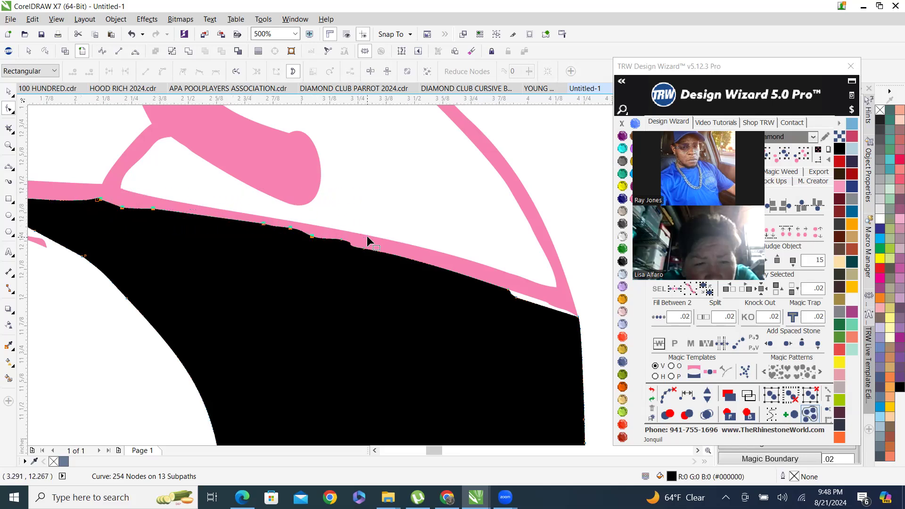
key("Delete")
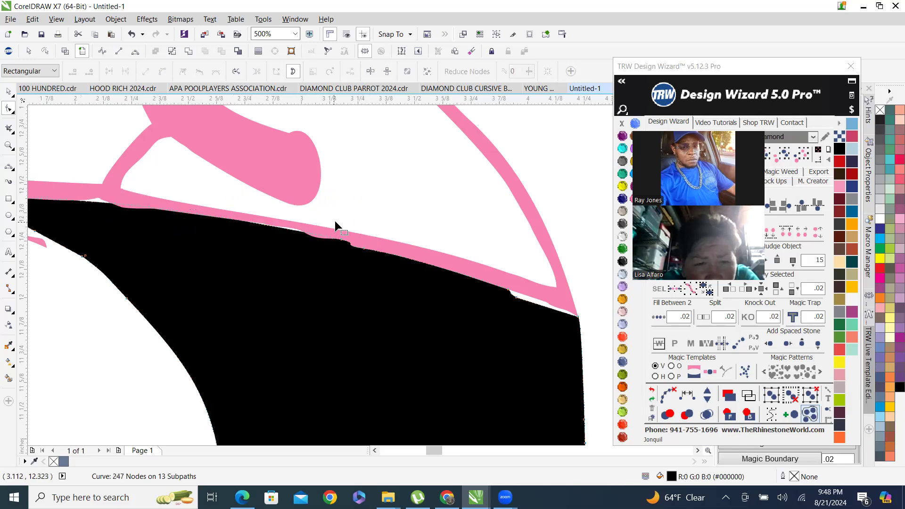
left_click_drag(314, 225, 395, 304)
key("Delete")
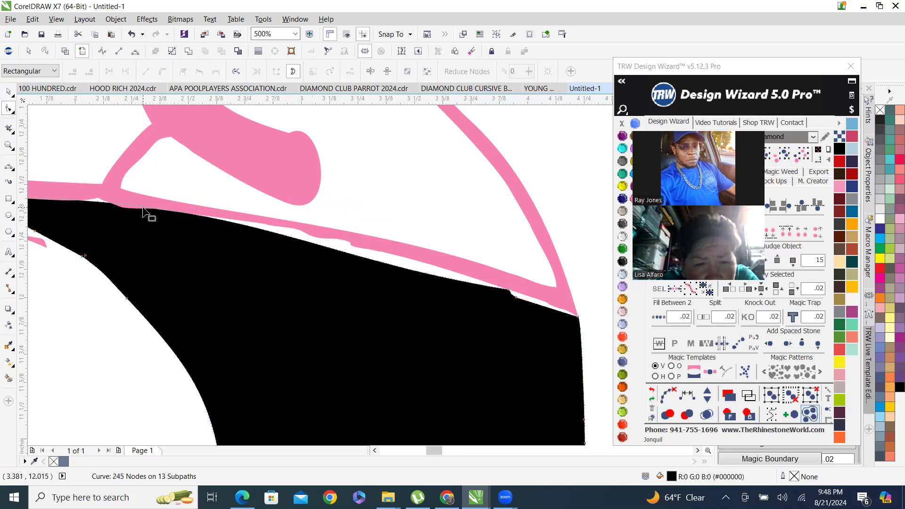
Select the pink outline and delete stray nodes along the crossbar's lower edge.
scroll(129, 202, "up", 4)
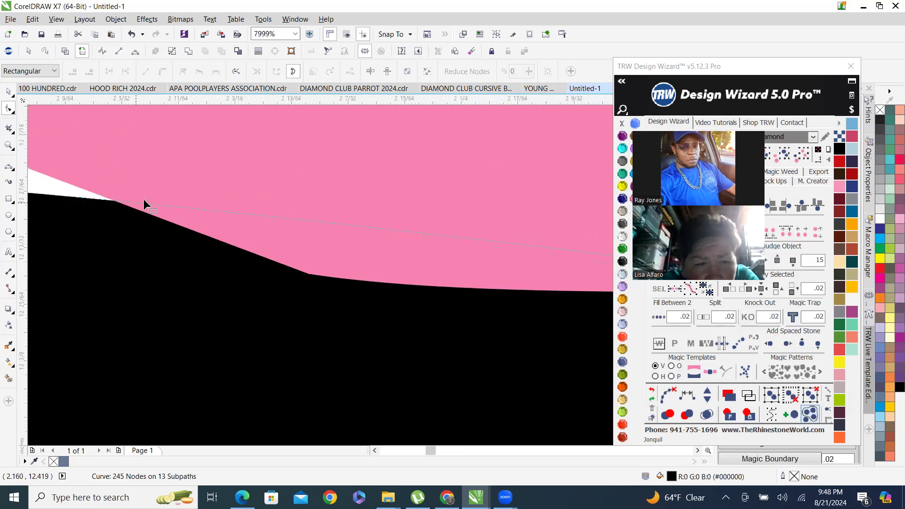
scroll(216, 221, "down", 3)
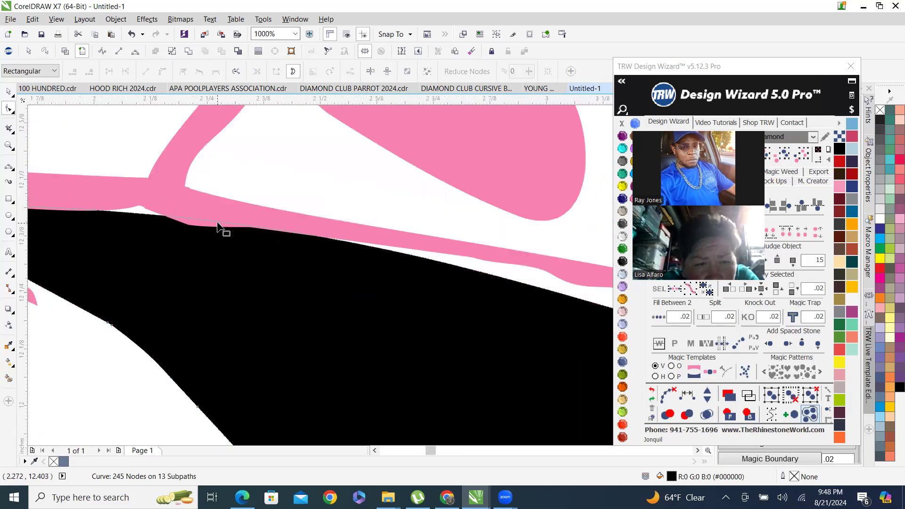
left_click(191, 206)
scroll(197, 238, "down", 1)
scroll(413, 273, "up", 1)
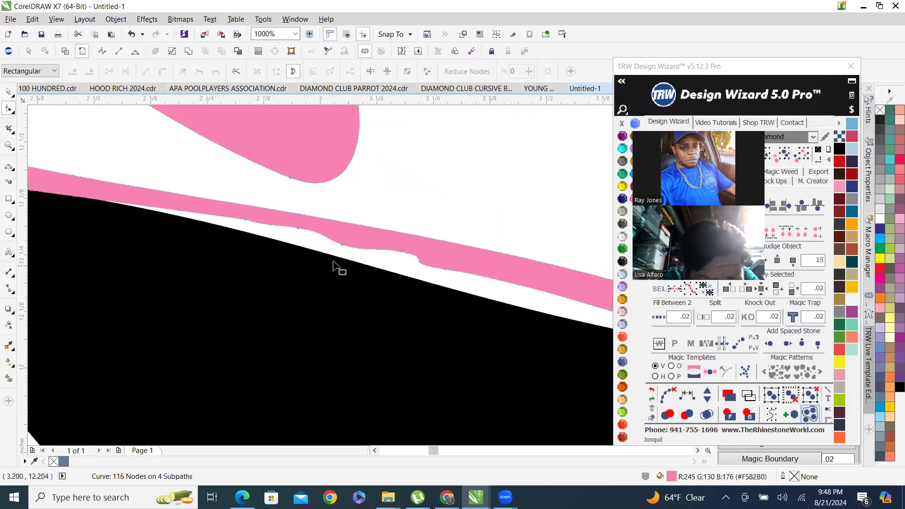
left_click_drag(214, 211, 291, 251)
left_click_drag(391, 292, 465, 299)
key("Delete")
Delete more stray nodes near the right end of the pink crossbar's lower edge.
scroll(372, 216, "down", 4)
scroll(377, 227, "up", 2)
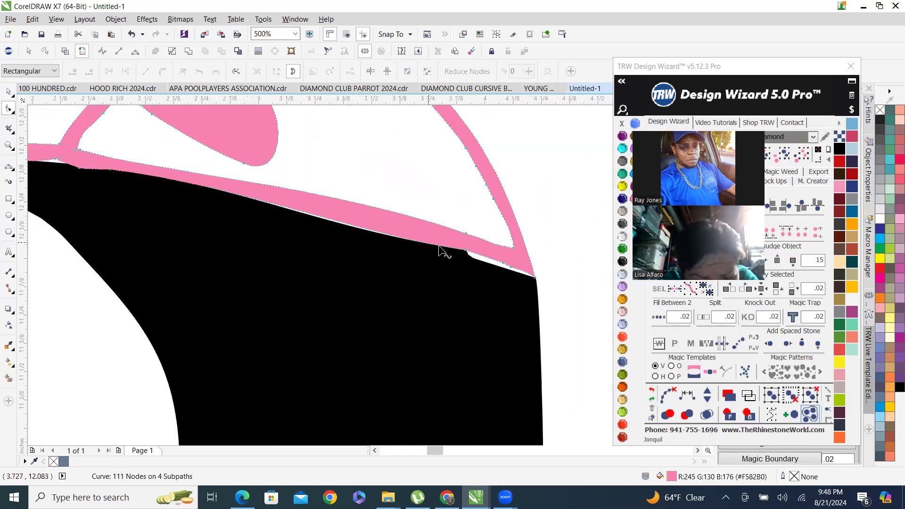
left_click_drag(446, 253, 535, 299)
key("Delete")
scroll(501, 277, "up", 2)
key("Delete")
scroll(541, 244, "down", 4)
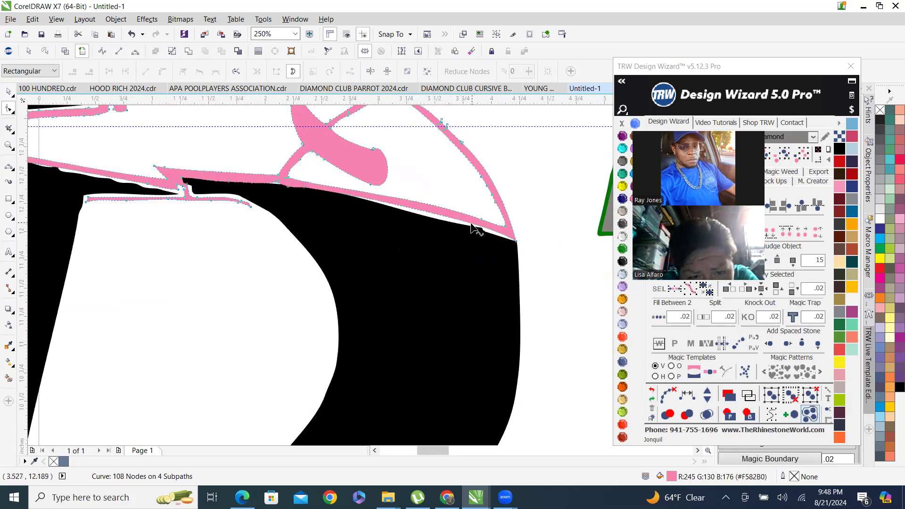
Delete stray nodes along the pink crossbar's lower edge toward the notch.
scroll(358, 211, "up", 4)
left_click_drag(151, 141, 401, 267)
key("Delete")
scroll(354, 167, "down", 2)
scroll(289, 152, "up", 2)
scroll(247, 156, "up", 4)
key("Delete")
scroll(302, 210, "down", 3)
scroll(300, 208, "down", 1)
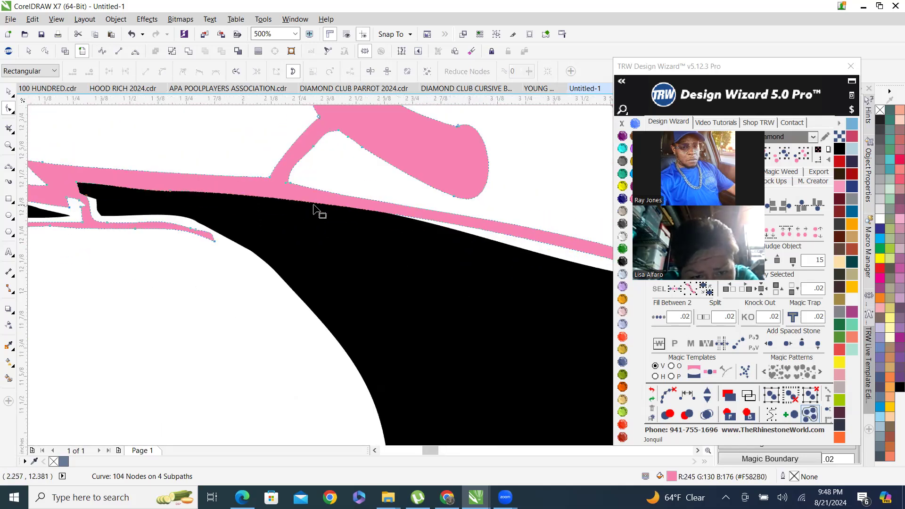
Inspect the pink crossbar and loop outline at several zoom levels beside the colored D.
scroll(328, 206, "down", 5)
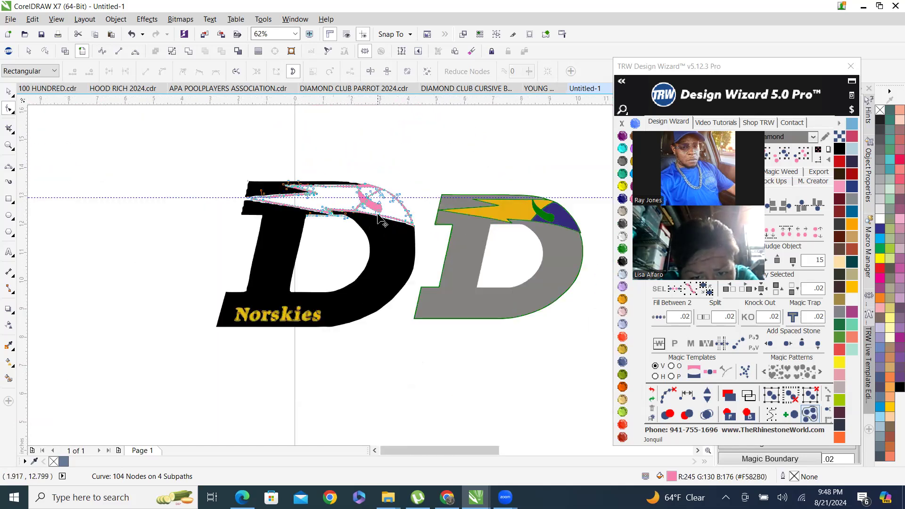
scroll(297, 203, "up", 5)
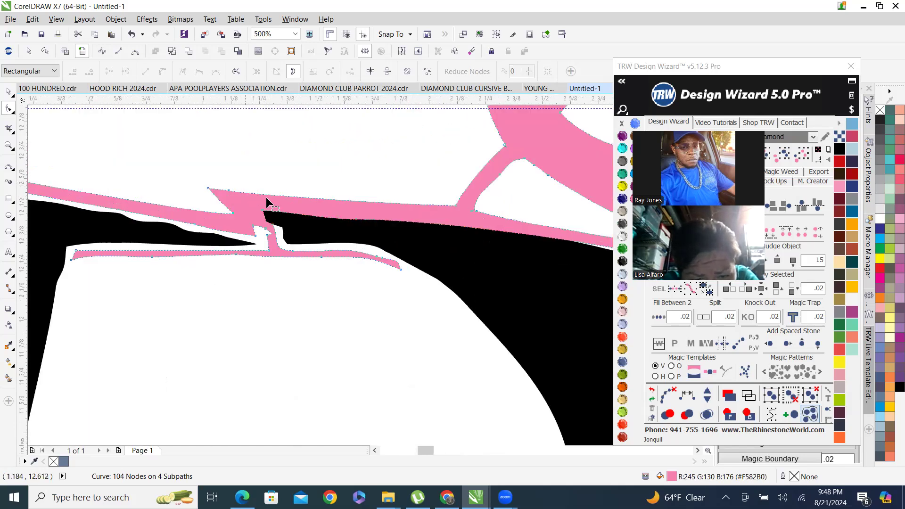
scroll(271, 260, "down", 3)
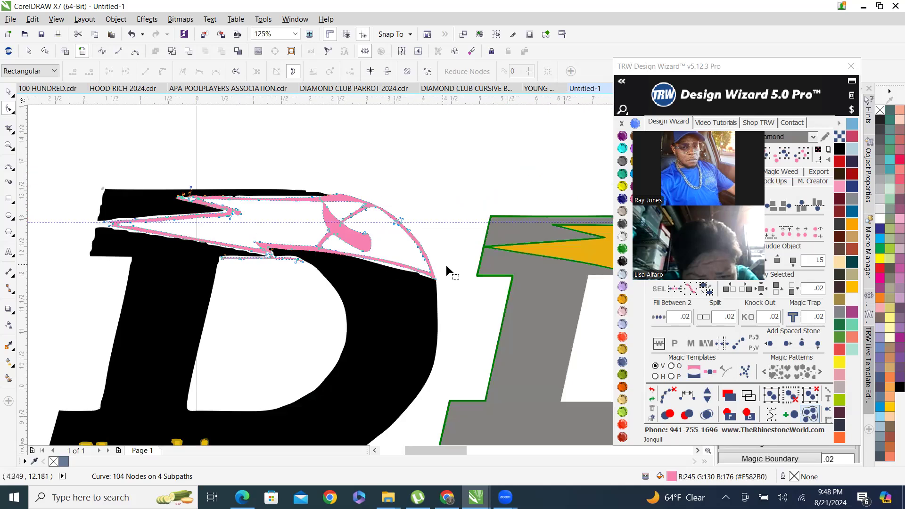
scroll(541, 272, "down", 2)
scroll(437, 244, "up", 3)
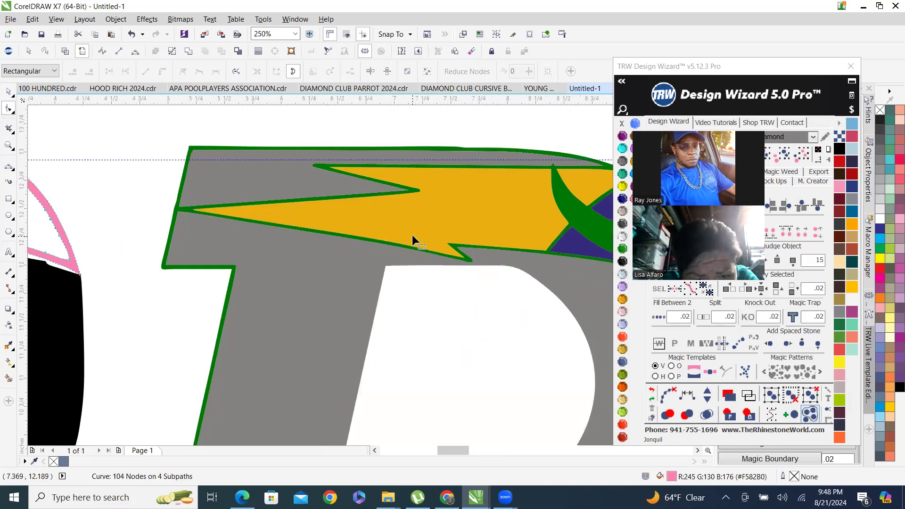
scroll(344, 246, "down", 2)
scroll(121, 238, "up", 2)
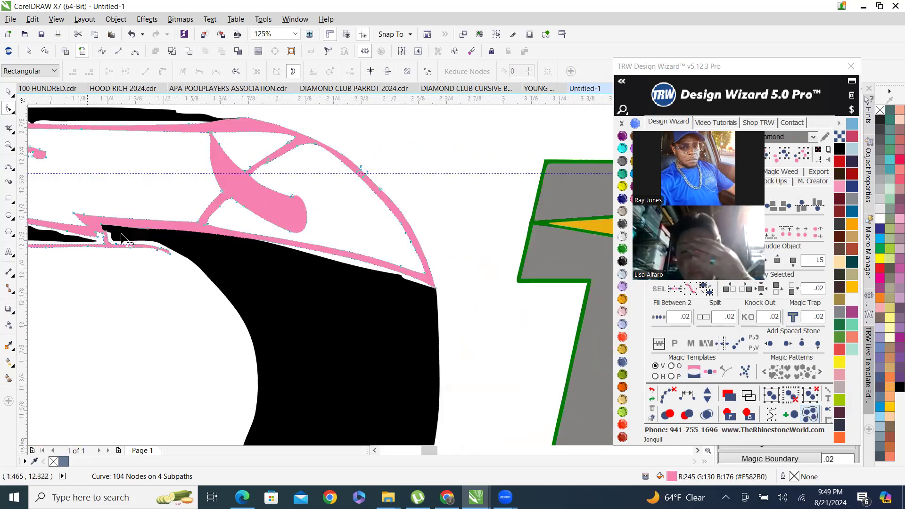
scroll(97, 233, "up", 2)
scroll(194, 262, "down", 1)
scroll(295, 326, "down", 2)
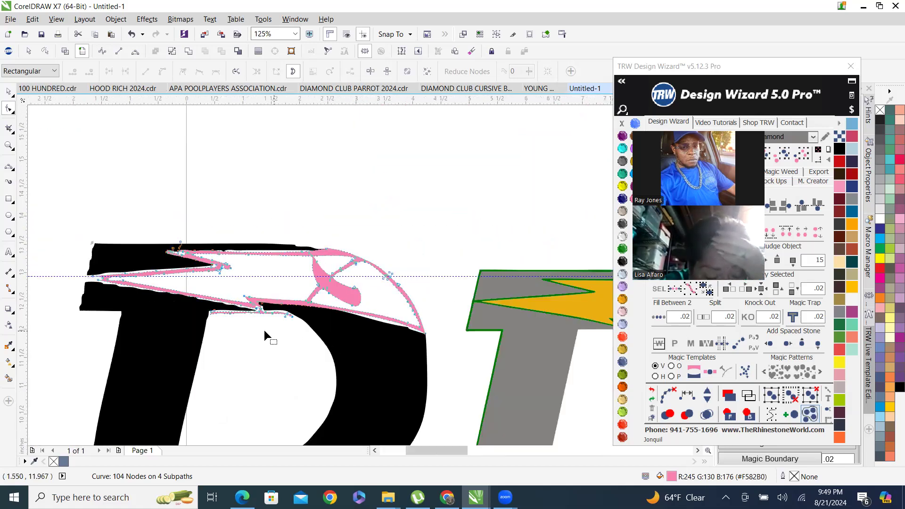
scroll(230, 320, "up", 2)
Delete the thin pink strip's nodes beneath the crossbar and the stray nodes on the notch spike.
left_click_drag(247, 280, 88, 281)
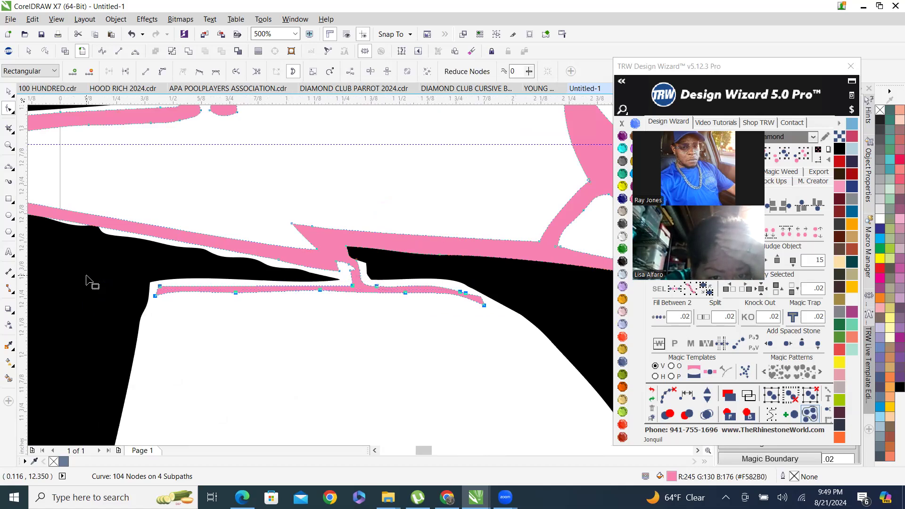
key("Delete")
scroll(340, 330, "up", 1)
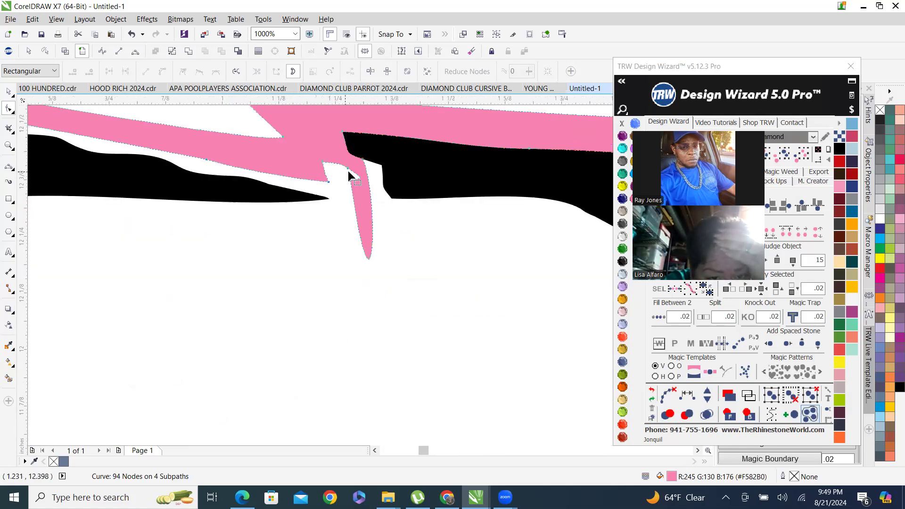
key("Delete")
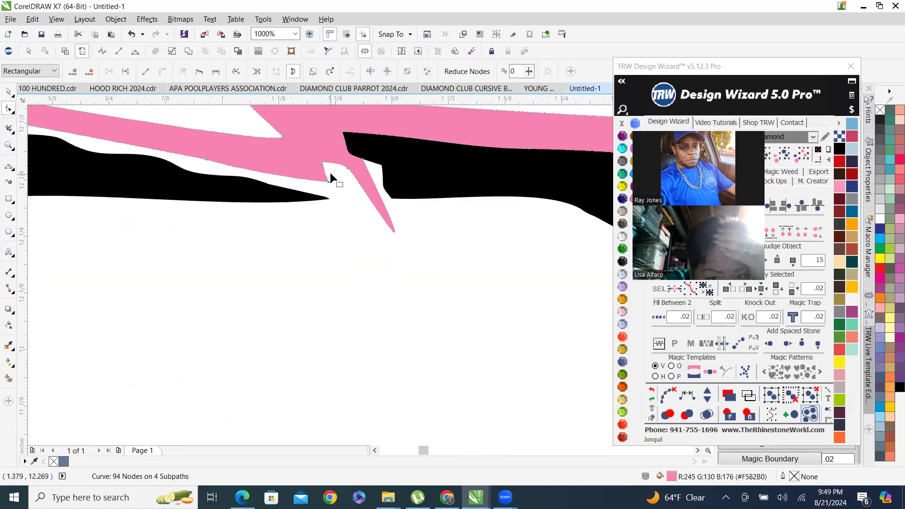
left_click_drag(360, 193, 364, 210)
key("Delete")
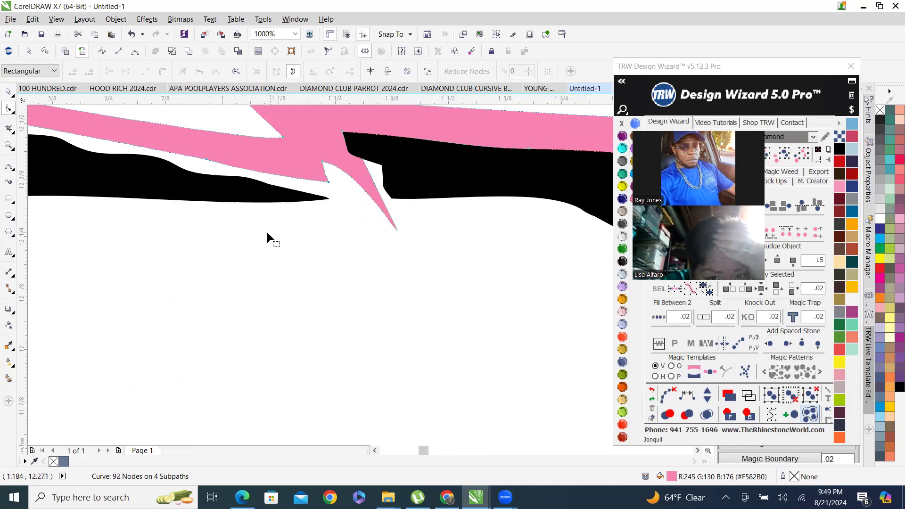
Reshape the pink crossbar's notch spike by dragging its node's control handle.
scroll(267, 232, "down", 1)
scroll(324, 216, "up", 1)
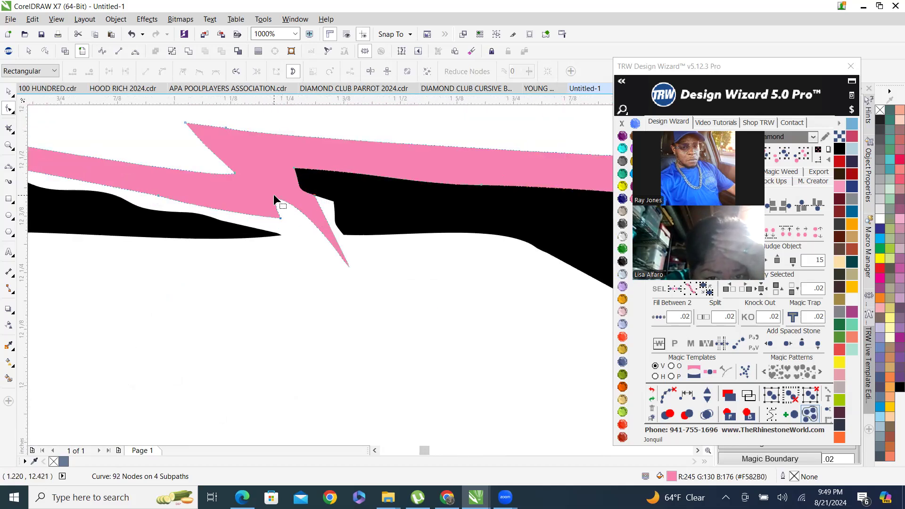
left_click(274, 197)
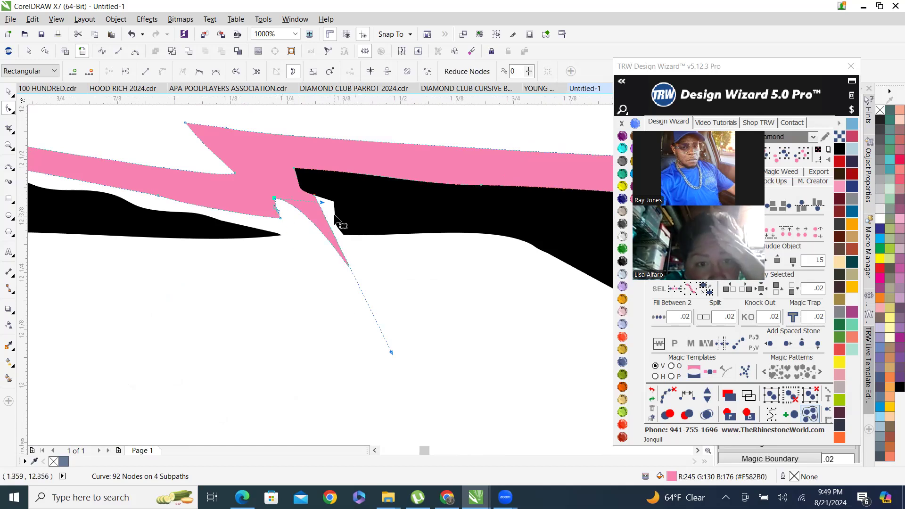
left_click_drag(320, 203, 326, 250)
scroll(394, 324, "down", 5)
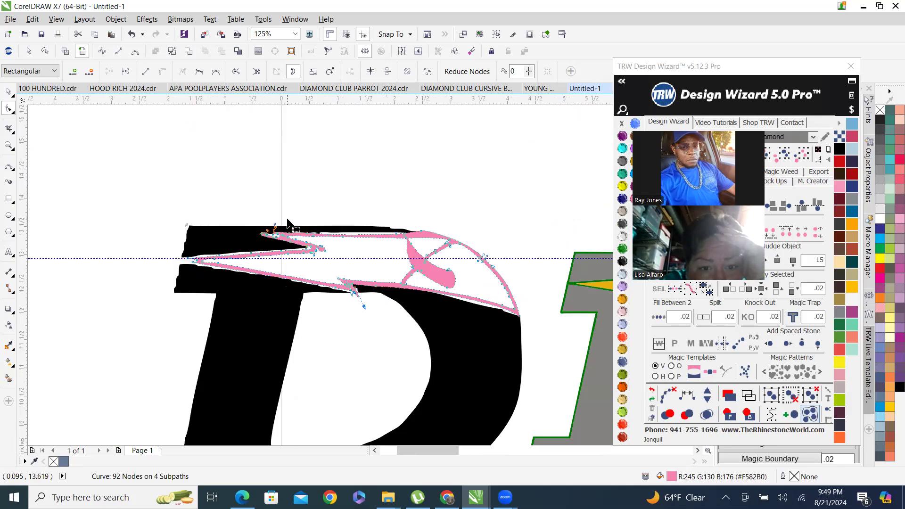
Delete a node and a marquee-selected group of nodes on the pink notch spike.
scroll(288, 219, "down", 2)
scroll(349, 254, "up", 6)
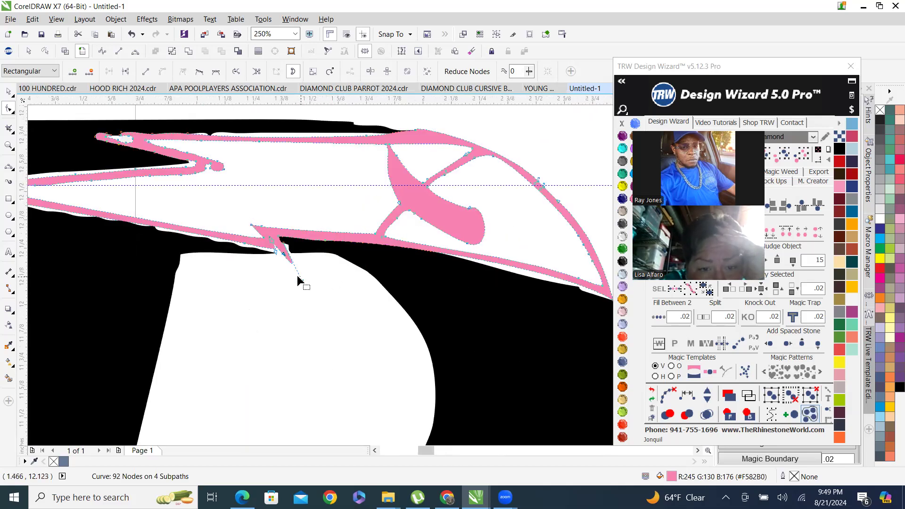
left_click_drag(313, 282, 314, 280)
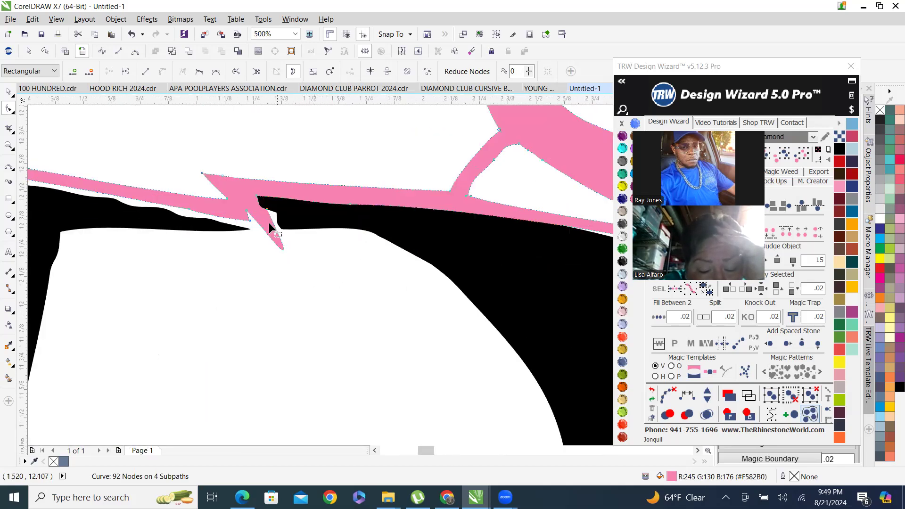
double_click(282, 247)
scroll(284, 246, "up", 4)
left_click_drag(223, 219, 357, 266)
key("Delete")
Pull the pink spike's tip node up and left to shorten the spike.
scroll(247, 219, "down", 3)
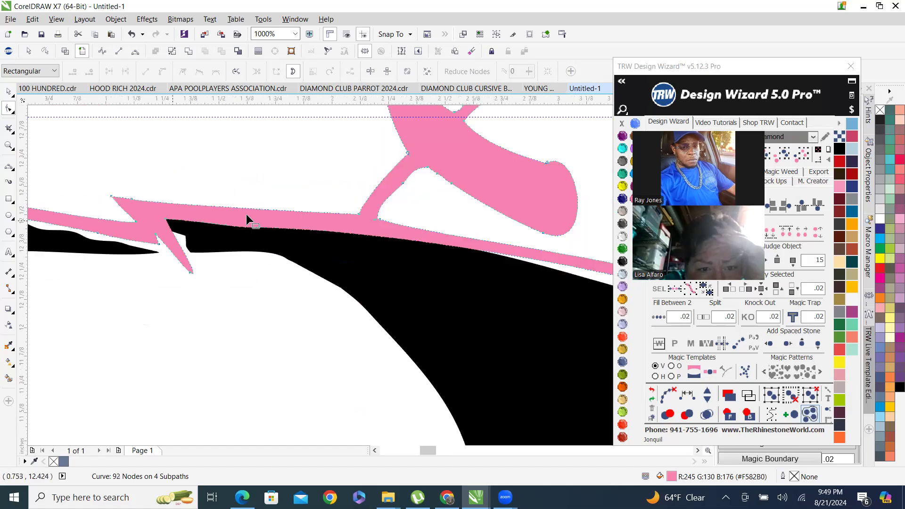
scroll(196, 239, "up", 3)
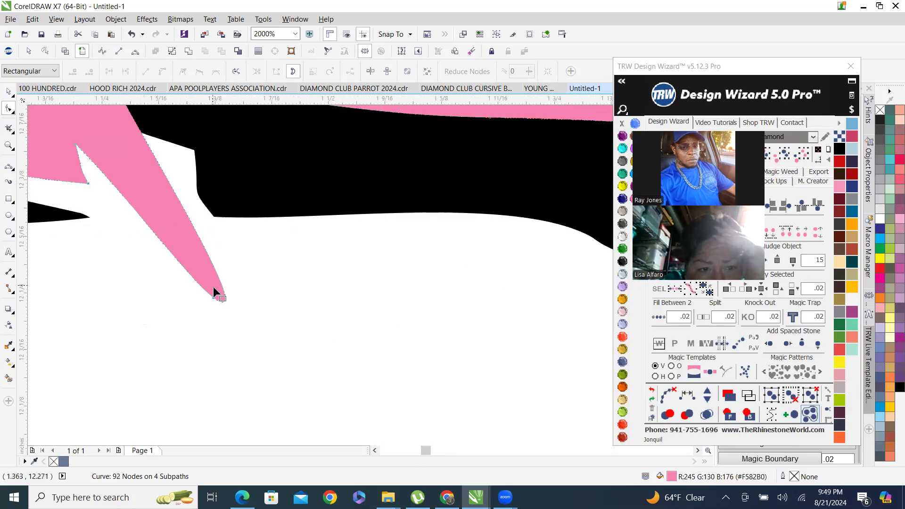
left_click_drag(223, 301, 197, 256)
Delete more stray nodes around the notch spike on the pink crossbar's lower edge.
scroll(197, 257, "down", 3)
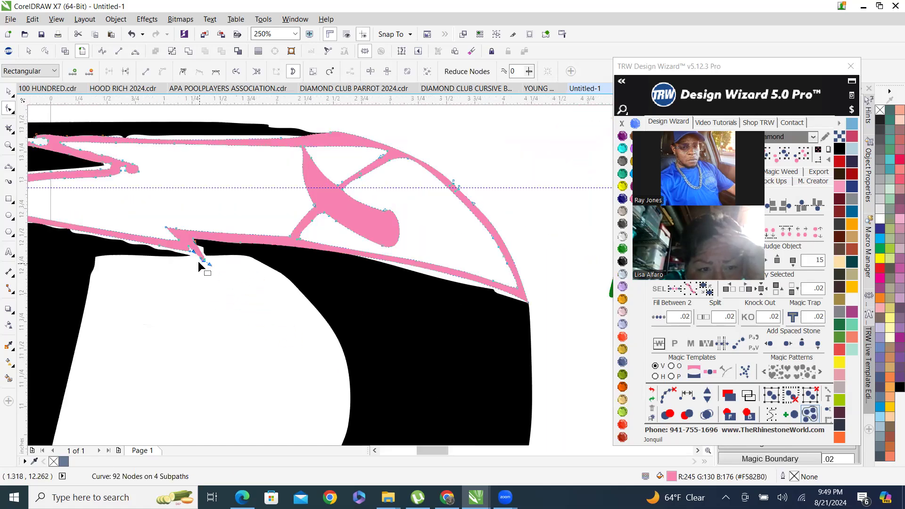
scroll(361, 171, "up", 2)
scroll(241, 199, "down", 4)
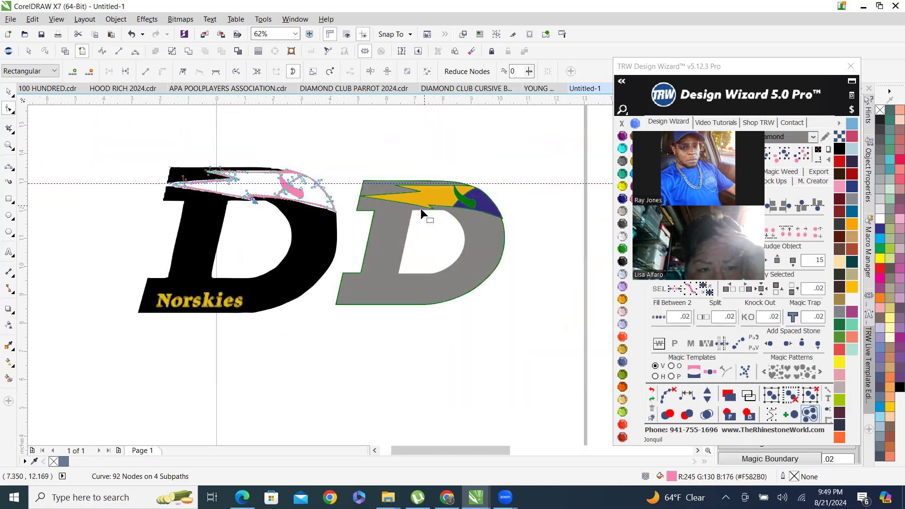
scroll(421, 208, "up", 1)
scroll(85, 205, "up", 4)
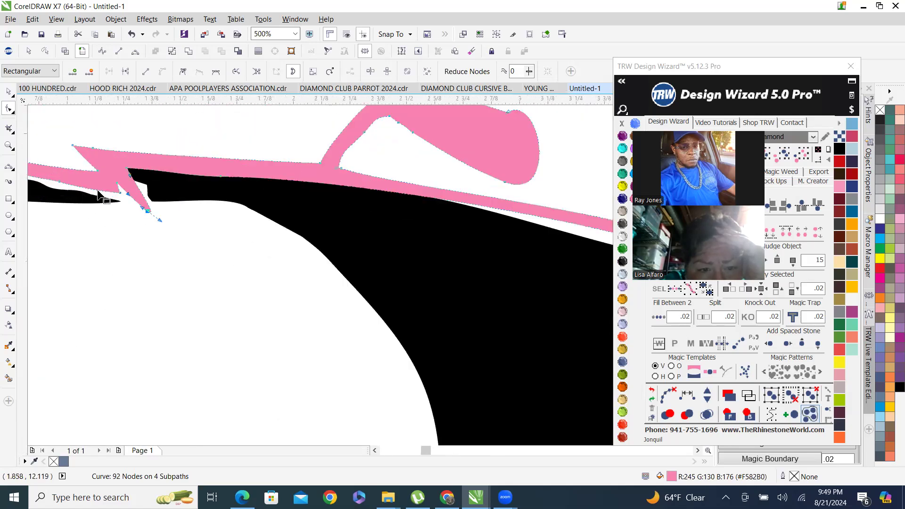
left_click_drag(149, 146, 262, 284)
key("Delete")
scroll(285, 281, "down", 2)
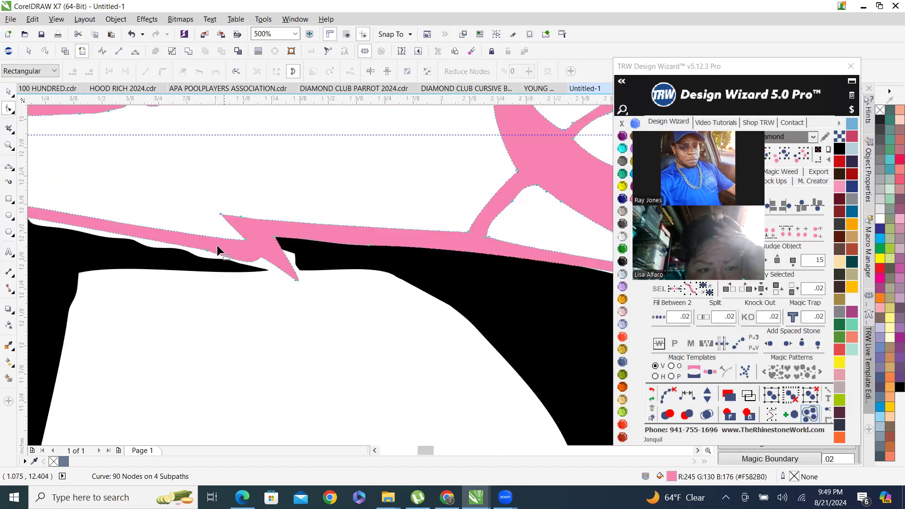
scroll(214, 242, "up", 1)
left_click_drag(169, 244, 276, 299)
key("Delete")
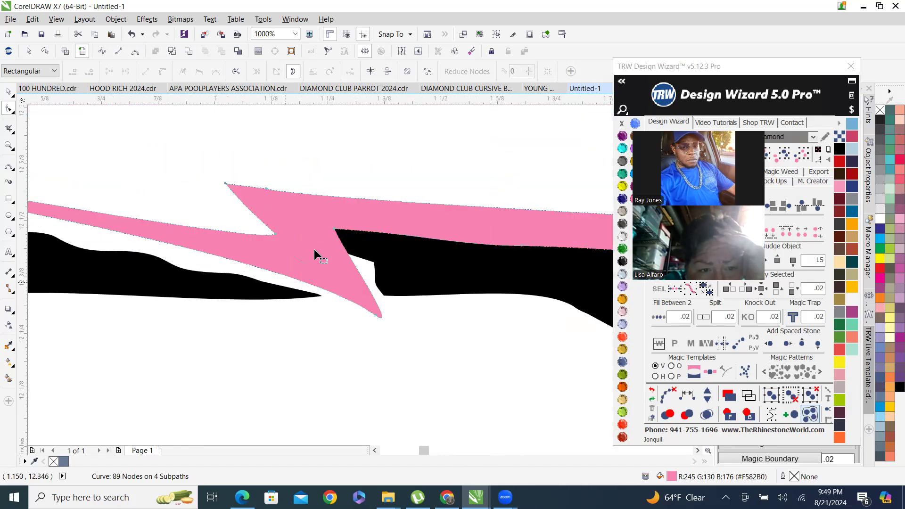
Inspect the pink crossbar outline and its left tip at several zoom levels.
scroll(318, 253, "down", 2)
scroll(217, 266, "down", 2)
scroll(211, 270, "down", 3)
scroll(232, 282, "up", 2)
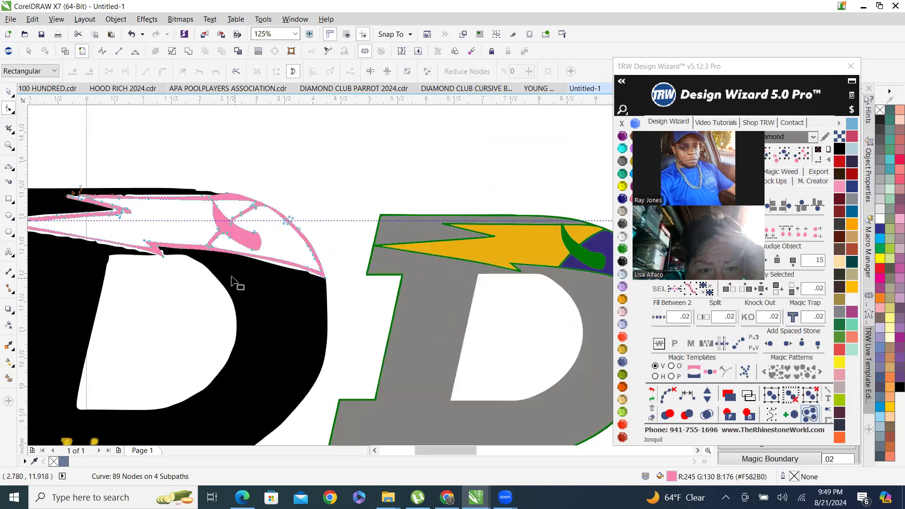
scroll(132, 259, "up", 3)
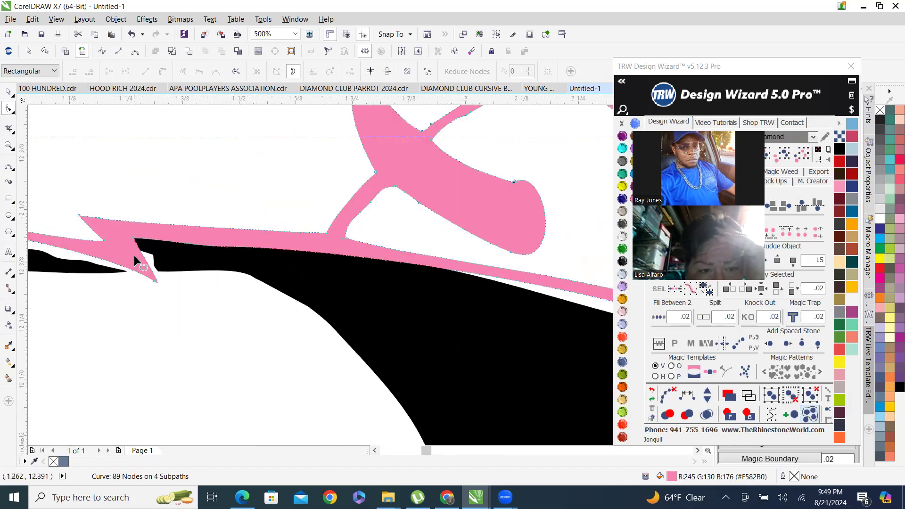
scroll(150, 272, "down", 3)
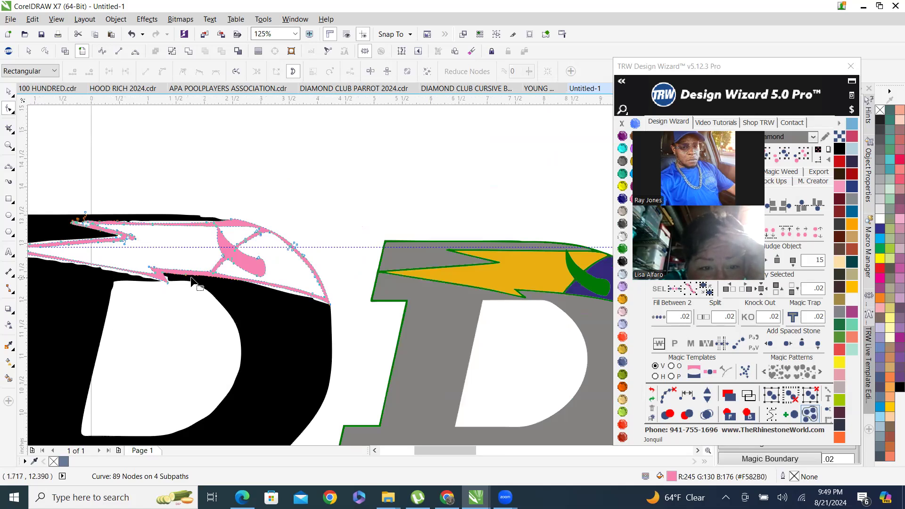
scroll(170, 283, "up", 1)
scroll(132, 281, "down", 1)
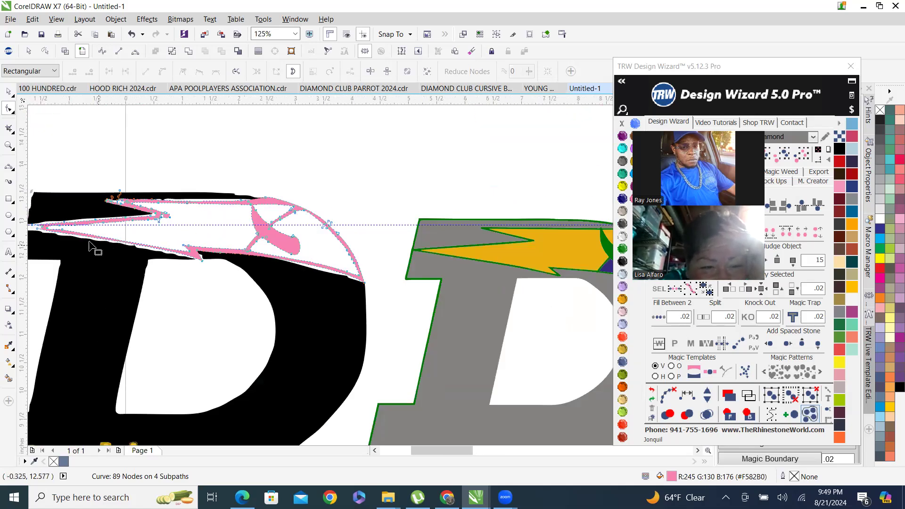
scroll(93, 251, "up", 2)
scroll(157, 245, "down", 1)
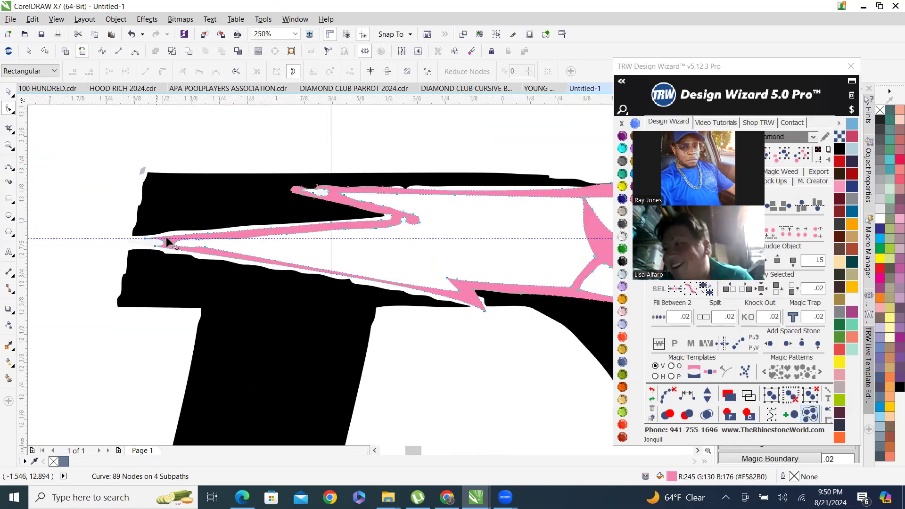
scroll(156, 246, "up", 2)
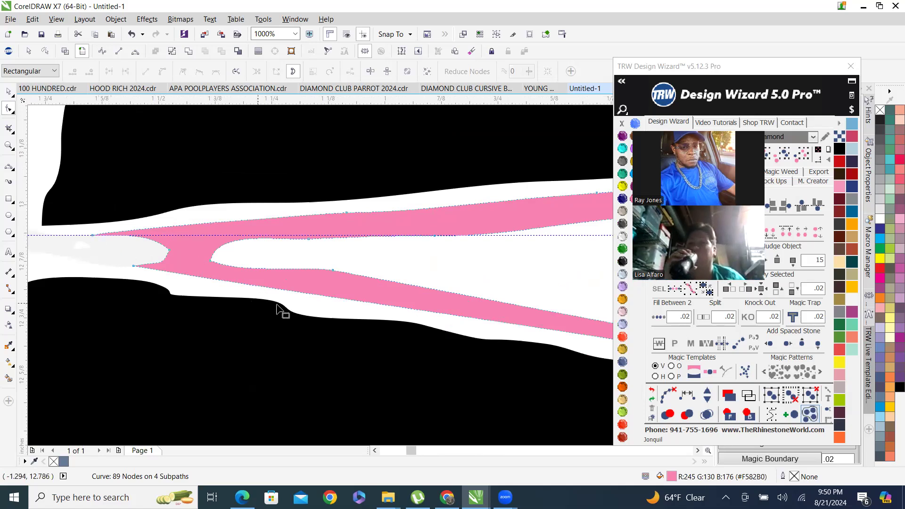
scroll(279, 310, "down", 2)
Select and delete the small stray light-gray object near the pink outline's left tip.
left_click(10, 93)
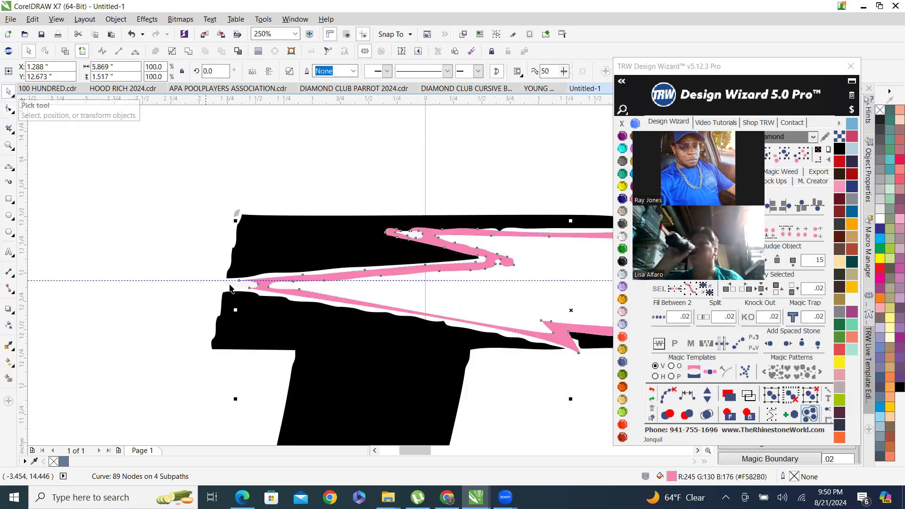
scroll(252, 292, "up", 3)
left_click(195, 244)
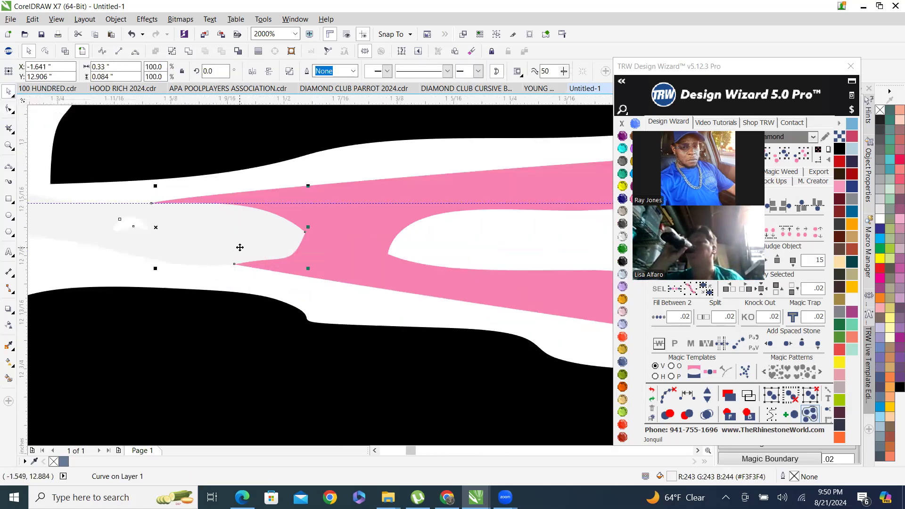
key("Delete")
Select and delete another small stray object near the left end of the crossbar.
scroll(157, 241, "down", 2)
left_click_drag(107, 223, 187, 296)
left_click(169, 116)
key("Delete")
Edit the black D's nodes and delete stray nodes along its left edge.
double_click(217, 158)
left_click_drag(188, 213, 214, 246)
key("Delete")
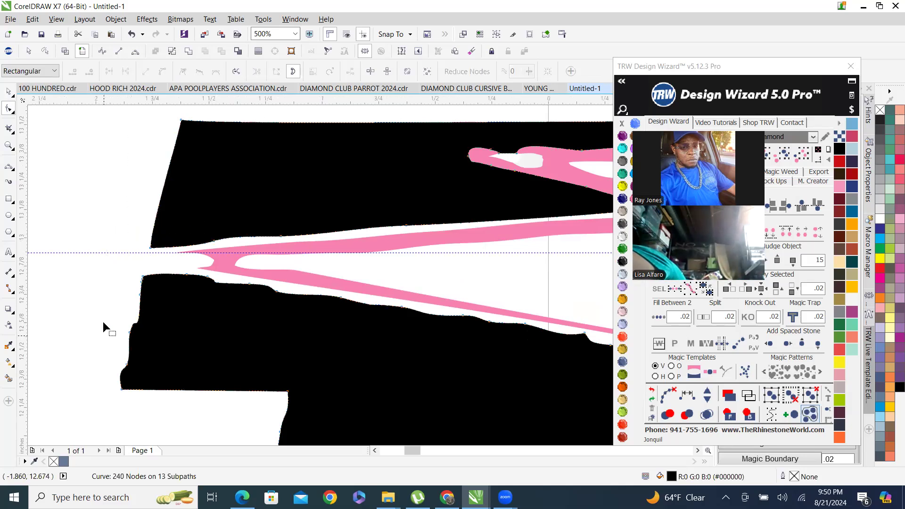
left_click_drag(86, 282, 189, 382)
key("Delete")
Delete stray nodes along the black D's lower crossbar edge beneath the pink outline.
scroll(170, 320, "down", 3)
scroll(193, 331, "up", 3)
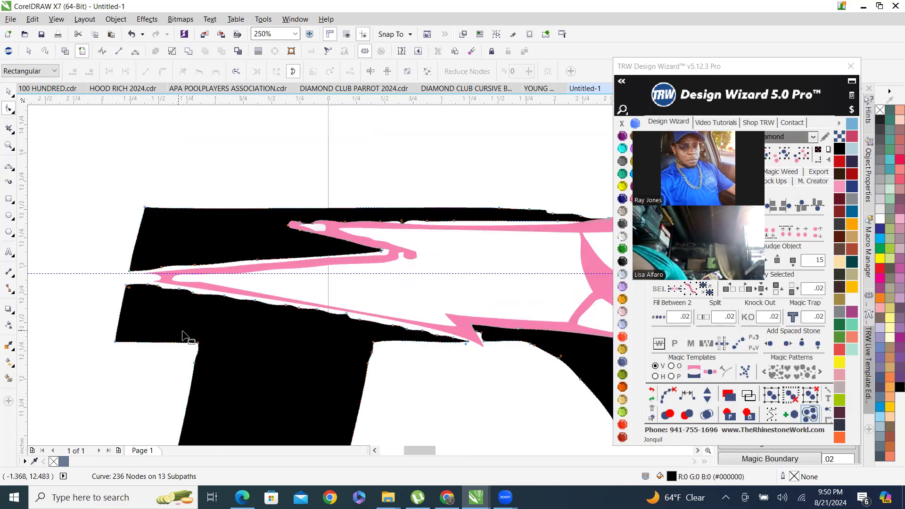
left_click_drag(175, 278, 384, 313)
key("Delete")
left_click_drag(343, 236, 566, 330)
key("Delete")
Delete more stray nodes on the black D's crossbar edge toward the notch spike.
scroll(333, 293, "down", 3)
scroll(382, 289, "up", 3)
left_click_drag(368, 235, 547, 325)
key("Delete")
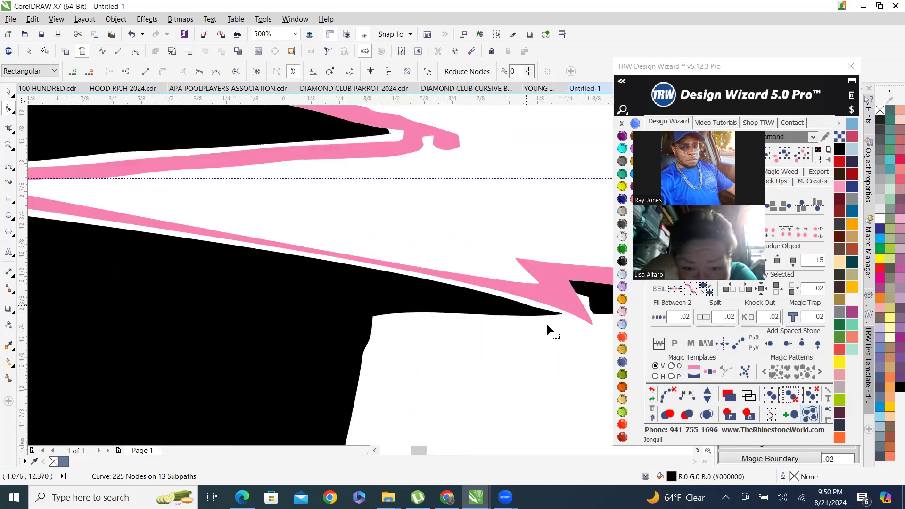
scroll(475, 259, "up", 4)
left_click_drag(441, 237, 606, 374)
key("Delete")
scroll(453, 344, "down", 3)
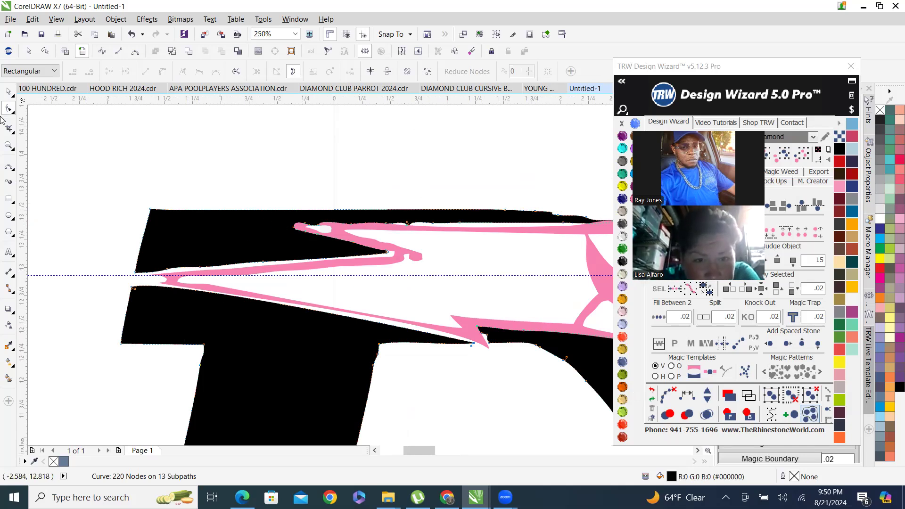
Deselect everything and view the whole cleaned logo beside the colored D.
left_click(9, 92)
scroll(275, 216, "down", 1)
left_click(309, 182)
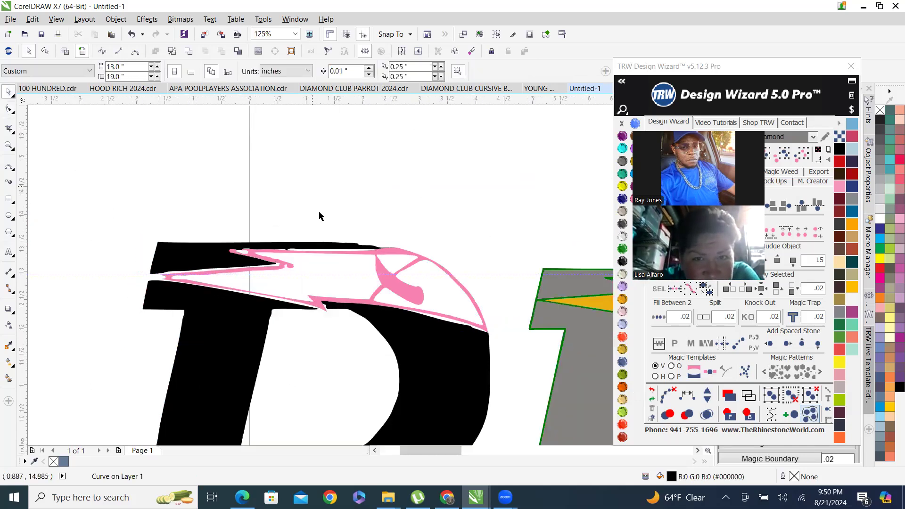
scroll(320, 217, "down", 1)
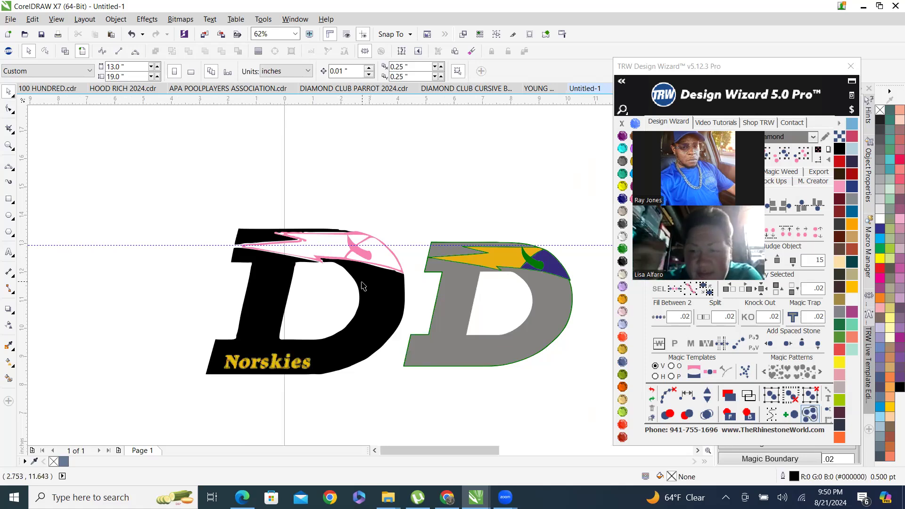
scroll(362, 286, "up", 1)
scroll(235, 237, "down", 1)
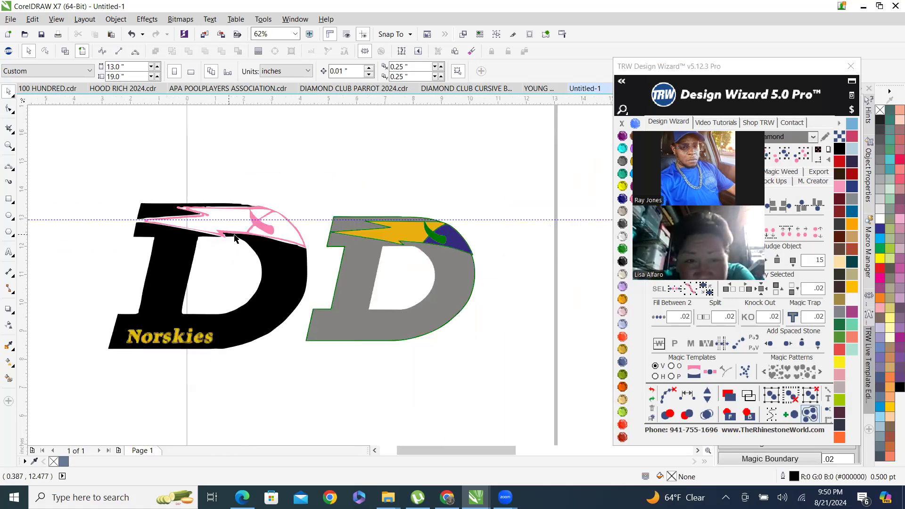
scroll(204, 230, "up", 5)
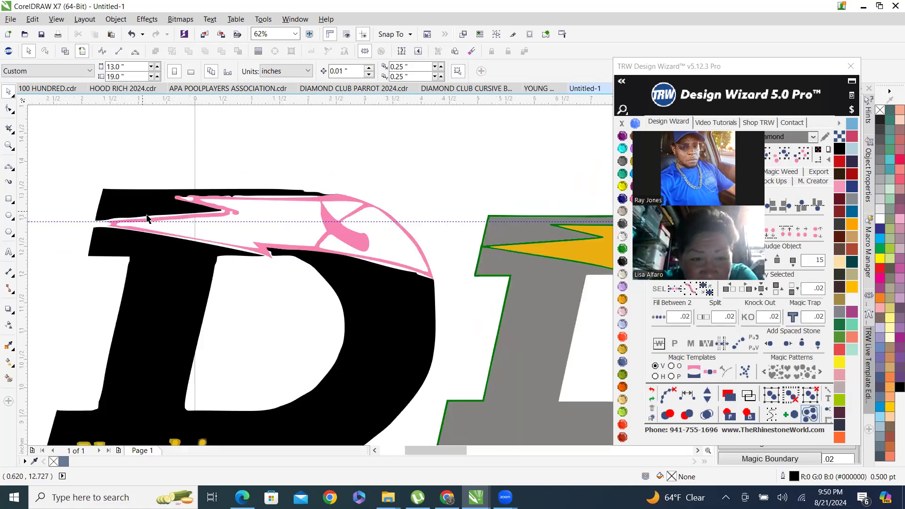
Edit the pink outline's left tip: delete stray nodes and drag the tip point further left.
left_click(56, 241)
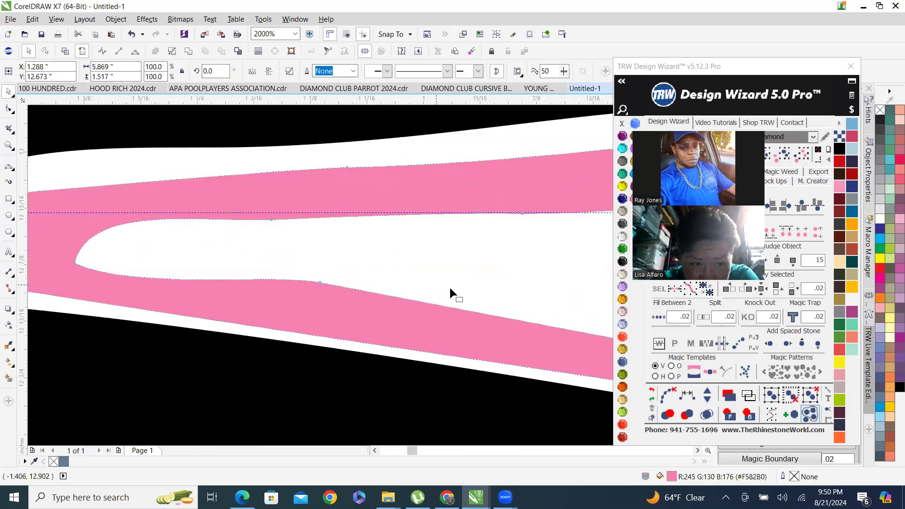
key("F10")
scroll(453, 286, "down", 2)
scroll(368, 300, "up", 1)
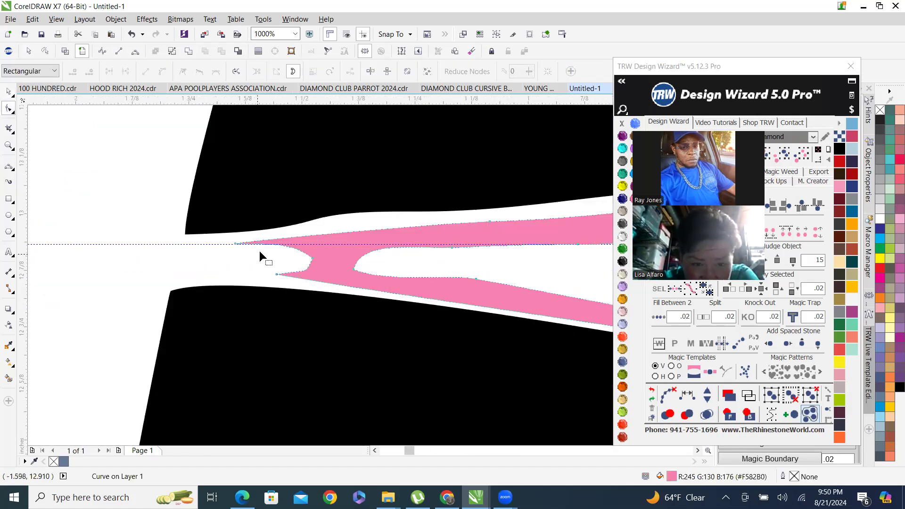
left_click_drag(265, 254, 338, 264)
key("Delete")
left_click(277, 269)
key("Delete")
left_click_drag(236, 244, 162, 252)
Delete stray nodes inside the fork where the pink outline's left tip splits.
scroll(202, 270, "down", 2)
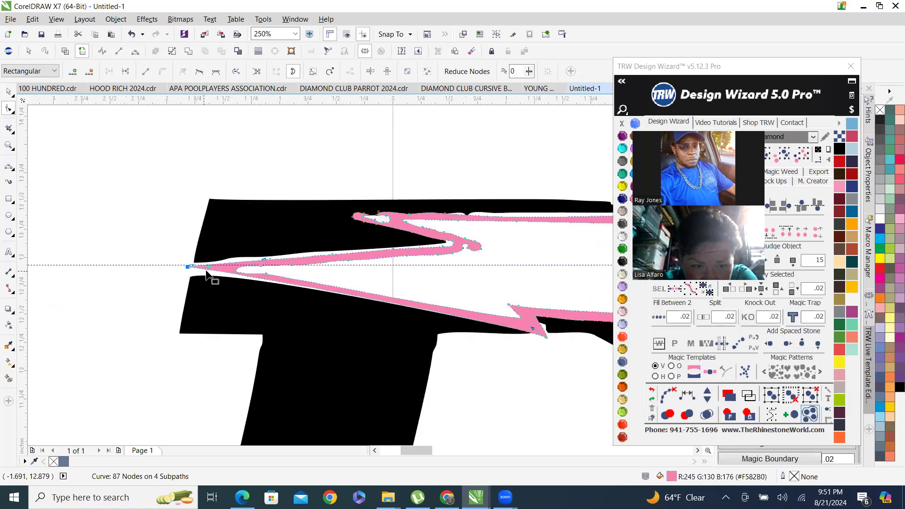
scroll(313, 297, "down", 1)
scroll(370, 280, "up", 1)
scroll(156, 298, "up", 1)
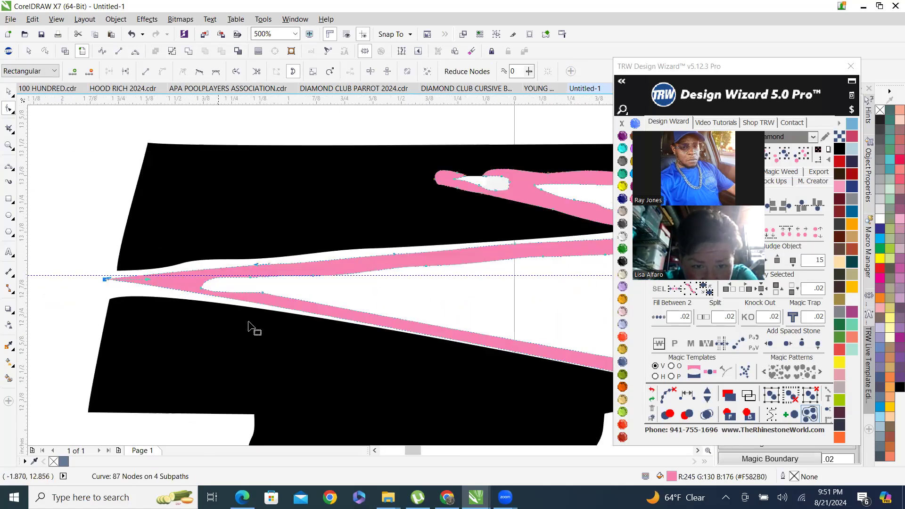
scroll(137, 277, "up", 1)
left_click_drag(160, 301, 212, 300)
scroll(236, 288, "down", 2)
scroll(236, 290, "up", 2)
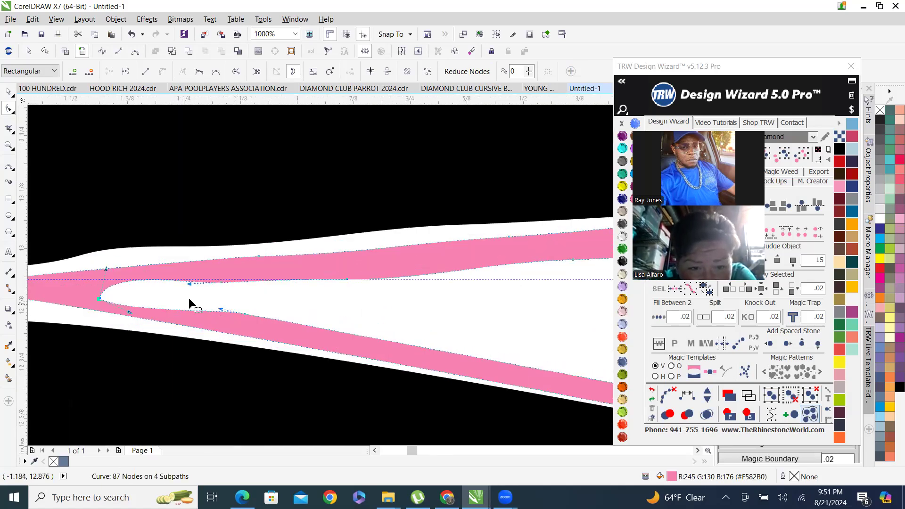
left_click_drag(219, 299, 277, 335)
left_click(250, 290)
key("Delete")
key("Delete")
Delete stray nodes along the pink outline's lower spike near the crossbar.
scroll(300, 299, "down", 5)
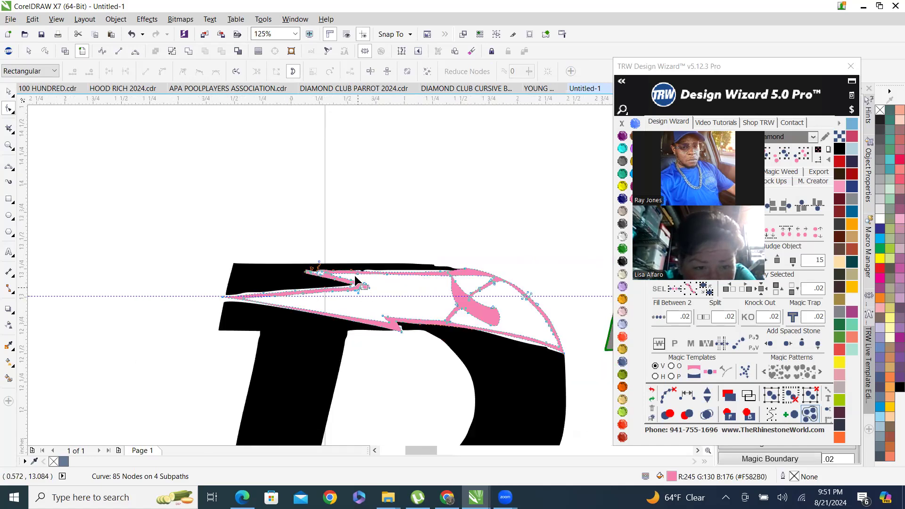
scroll(355, 280, "up", 5)
left_click_drag(415, 328, 415, 328)
key("Delete")
left_click_drag(319, 314, 375, 341)
key("Delete")
scroll(399, 274, "down", 3)
scroll(387, 269, "up", 3)
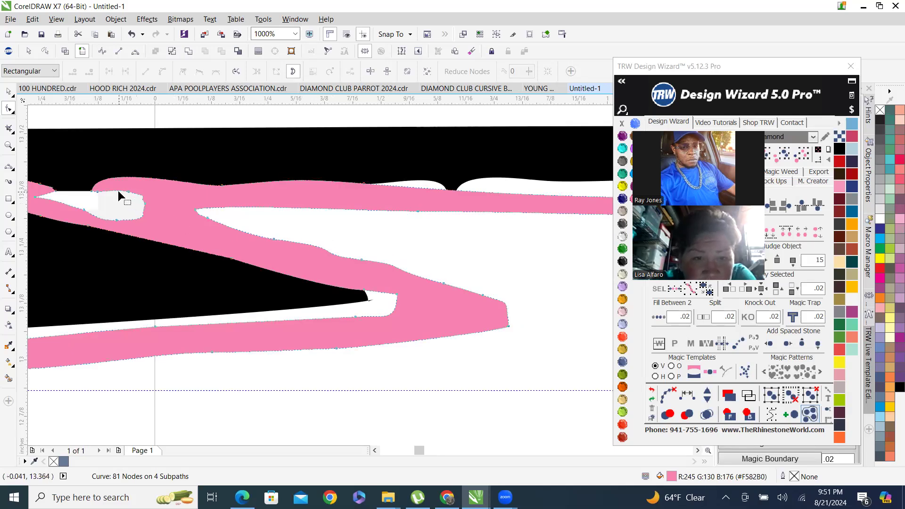
Delete stray nodes inside the small notch at the pink outline's upper left tip.
scroll(119, 194, "down", 2)
scroll(125, 174, "up", 4)
scroll(109, 184, "down", 2)
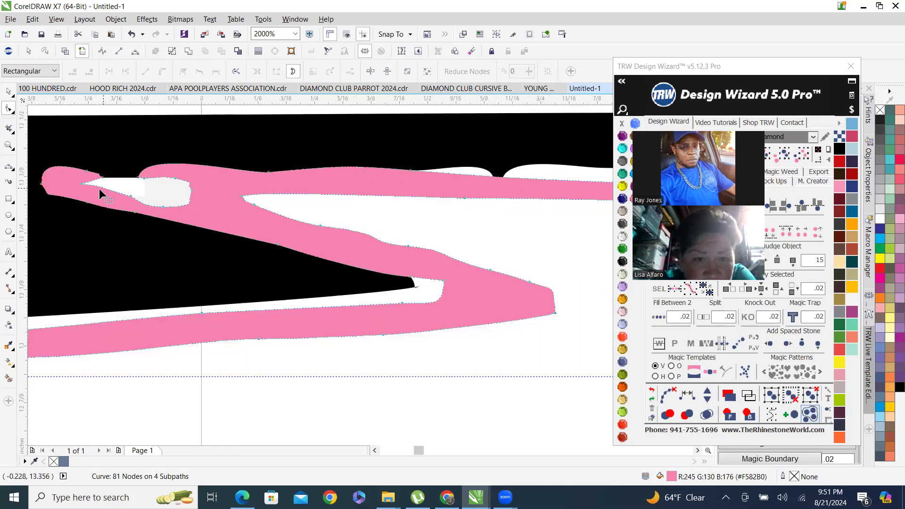
left_click_drag(66, 175, 136, 196)
key("Delete")
scroll(120, 185, "up", 2)
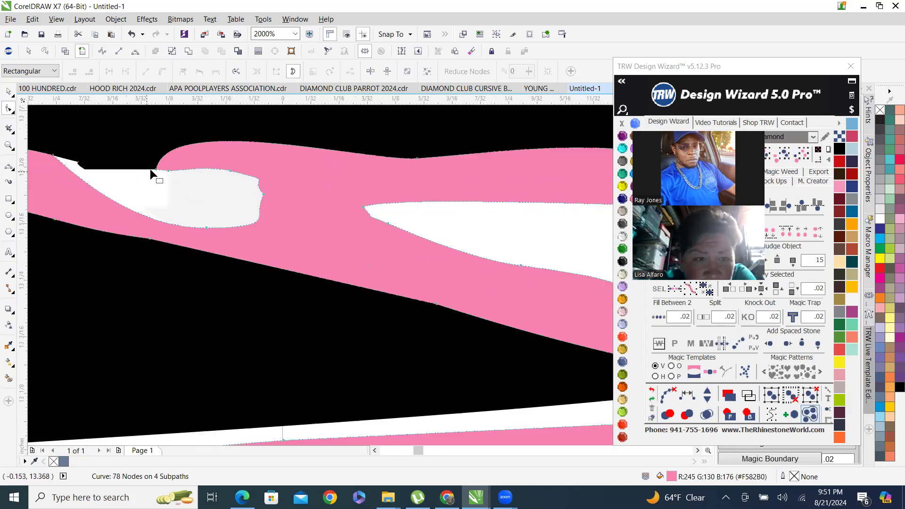
left_click_drag(282, 233, 172, 164)
key("Delete")
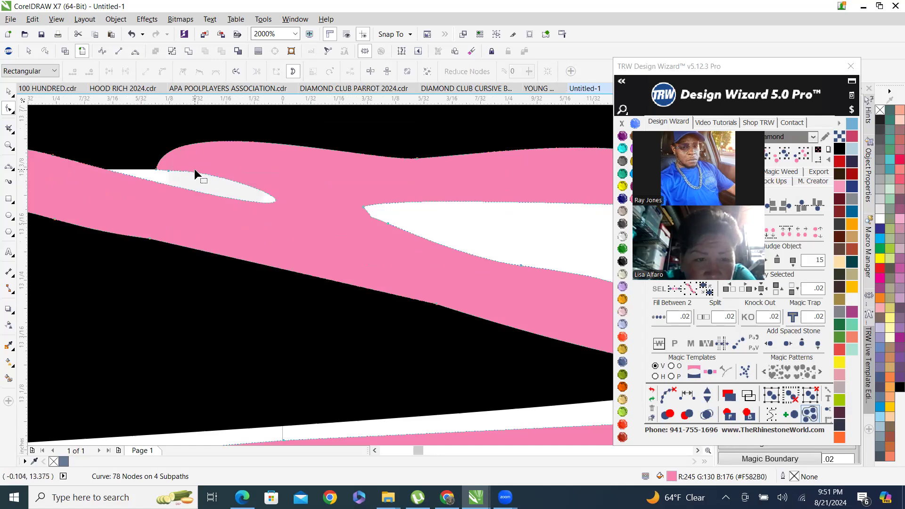
left_click(167, 170)
key("Delete")
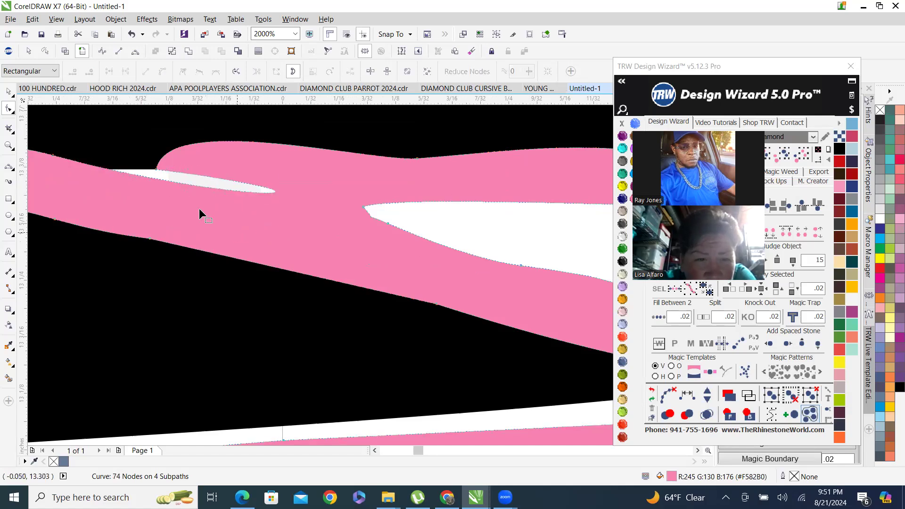
Delete stray nodes along the pink outline's upper edge just right of the notch.
left_click(157, 170)
scroll(231, 221, "down", 2)
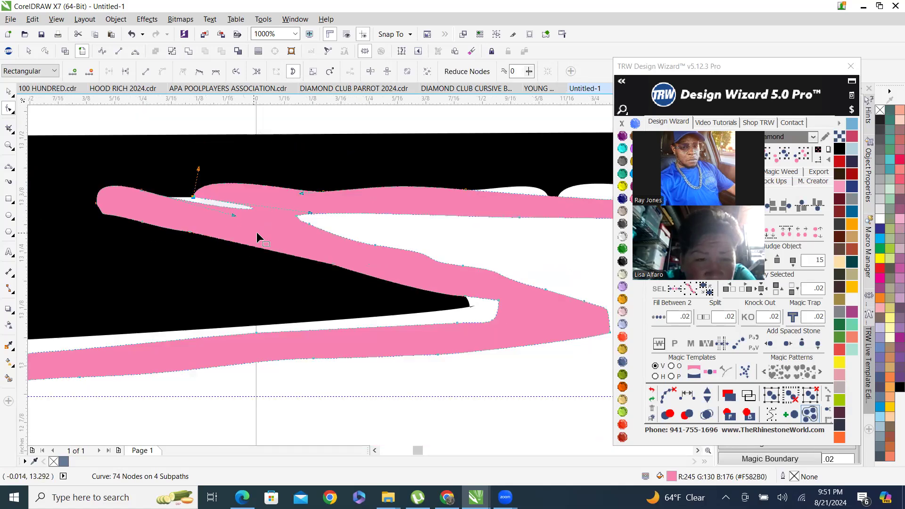
left_click_drag(310, 213, 180, 199)
scroll(152, 199, "up", 1)
scroll(152, 200, "down", 3)
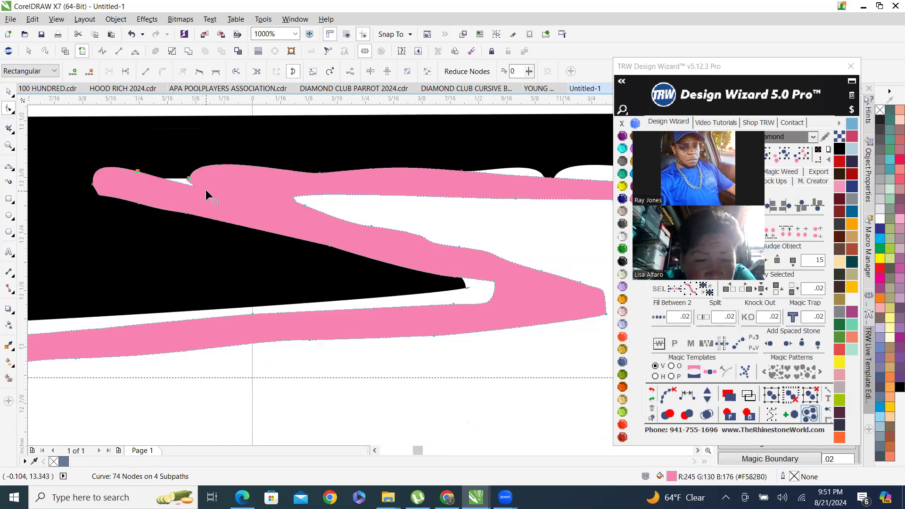
key("Delete")
scroll(214, 204, "down", 1)
scroll(368, 201, "up", 1)
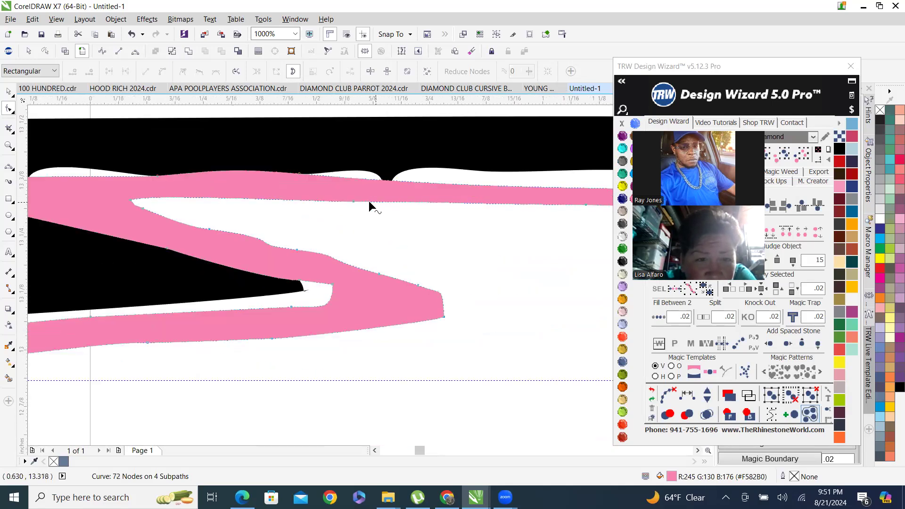
Delete stray nodes on the pink outline's upper arc where the inner branch meets it.
scroll(376, 240, "down", 3)
scroll(397, 228, "up", 1)
scroll(485, 204, "up", 1)
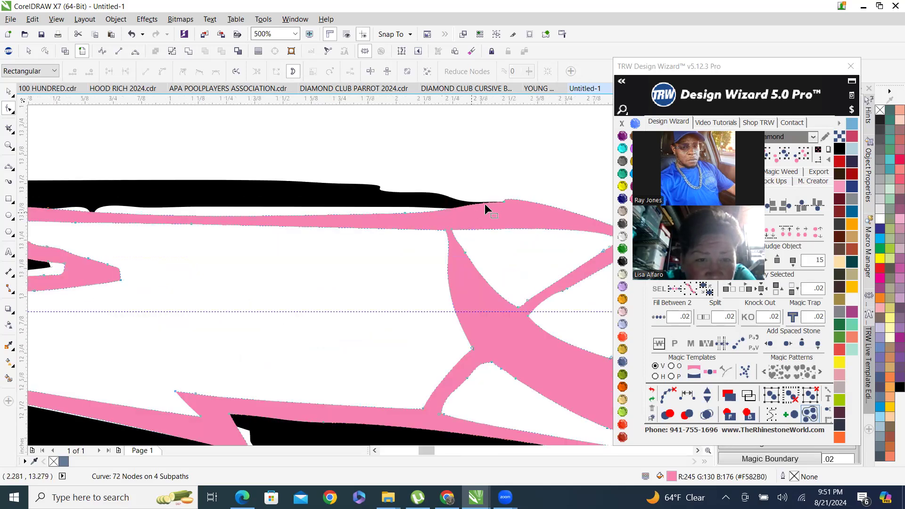
scroll(498, 206, "up", 1)
left_click_drag(488, 184, 548, 236)
scroll(478, 267, "down", 1)
key("Delete")
Delete stray nodes along the pink outline's outer curved edge on the right side.
scroll(325, 243, "down", 2)
scroll(396, 283, "up", 1)
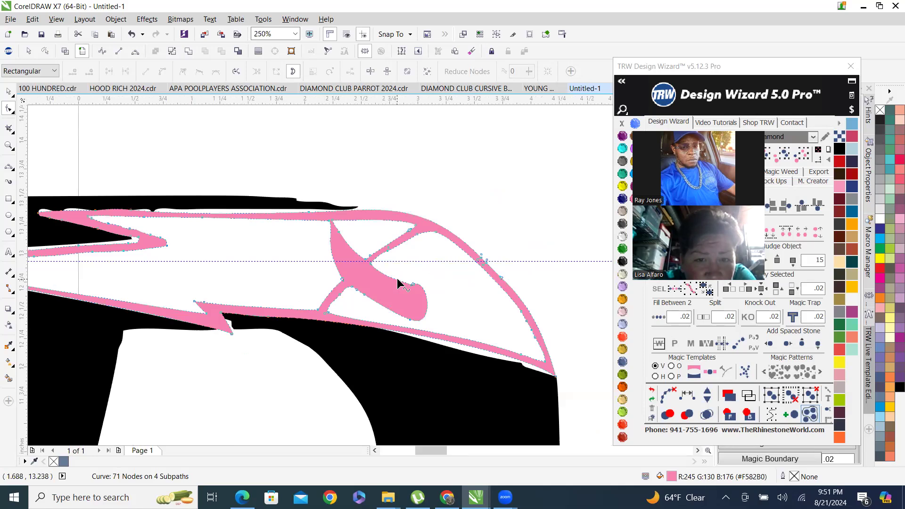
scroll(472, 261, "up", 1)
scroll(519, 278, "down", 1)
scroll(519, 269, "up", 1)
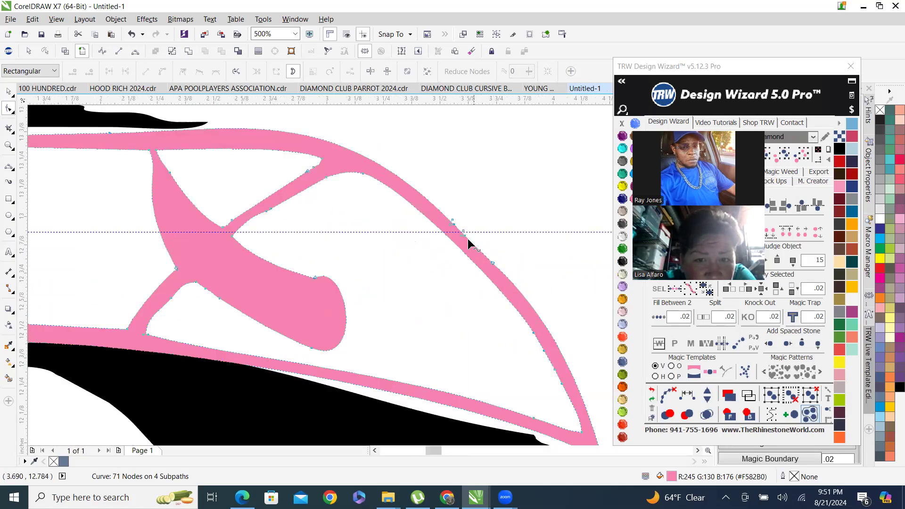
left_click_drag(460, 196, 516, 305)
key("Delete")
Delete stray nodes at the junction of the pink outline's inner branch.
scroll(456, 195, "down", 1)
scroll(425, 212, "down", 1)
scroll(421, 234, "up", 3)
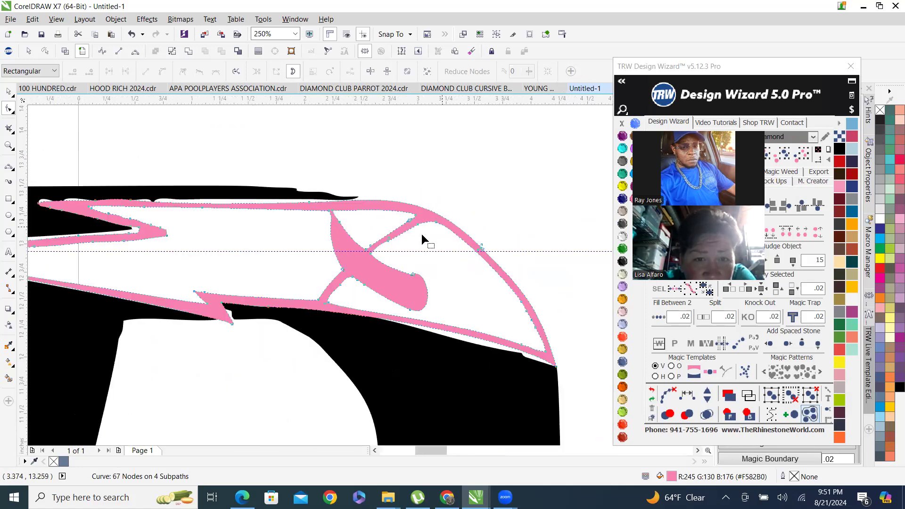
left_click_drag(381, 269, 405, 296)
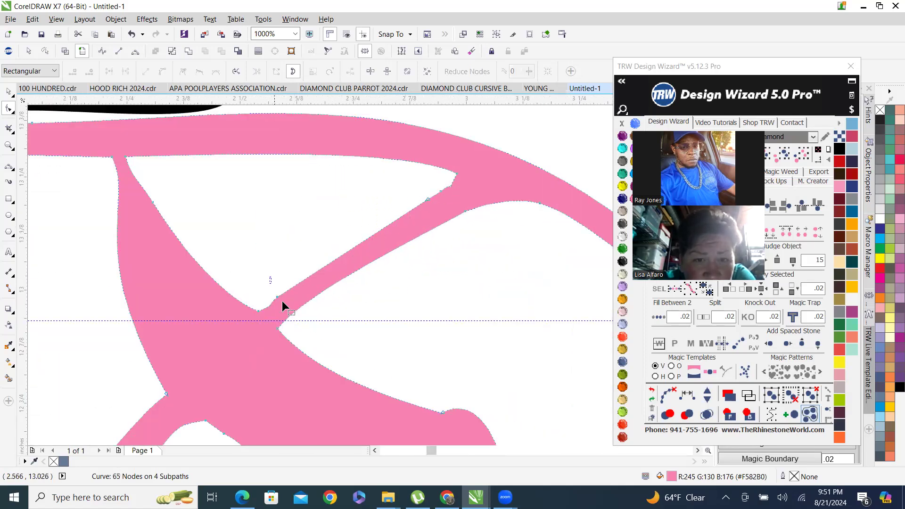
key("Delete")
Delete stray nodes along the inner diagonal branch of the pink outline.
scroll(437, 211, "down", 2)
scroll(445, 203, "up", 4)
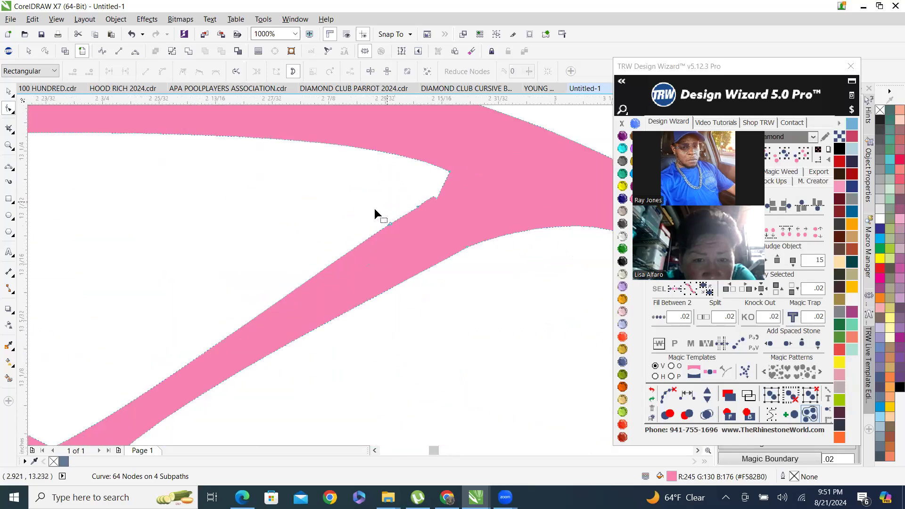
left_click_drag(370, 179, 402, 199)
left_click_drag(489, 268, 490, 269)
key("Delete")
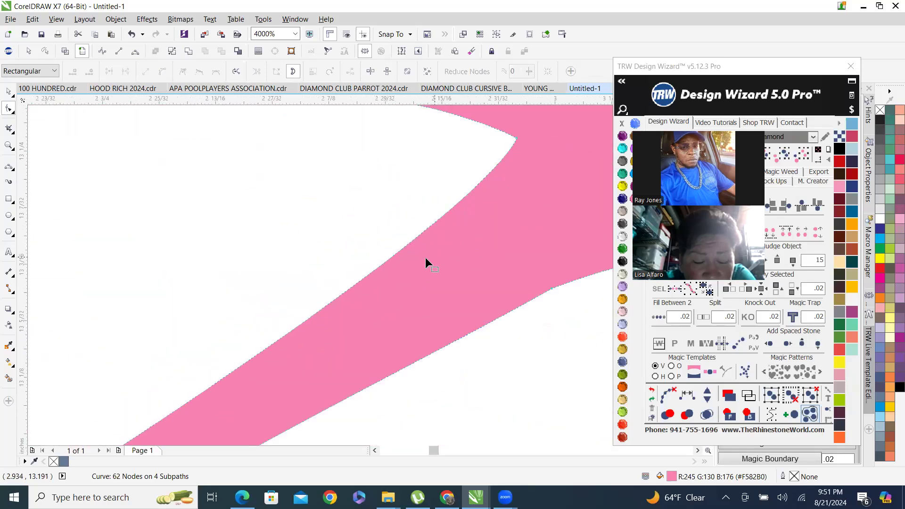
Deselect the pink outline and view the whole logo.
scroll(426, 257, "down", 6)
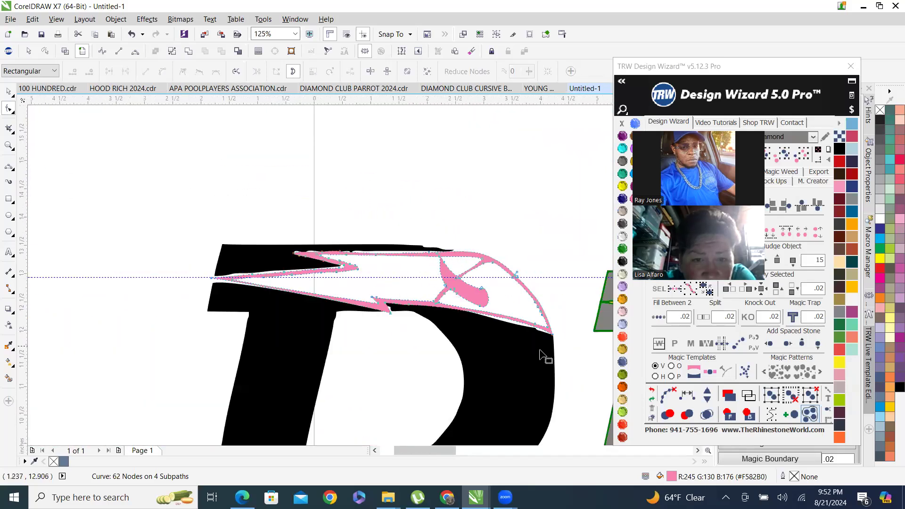
left_click(9, 92)
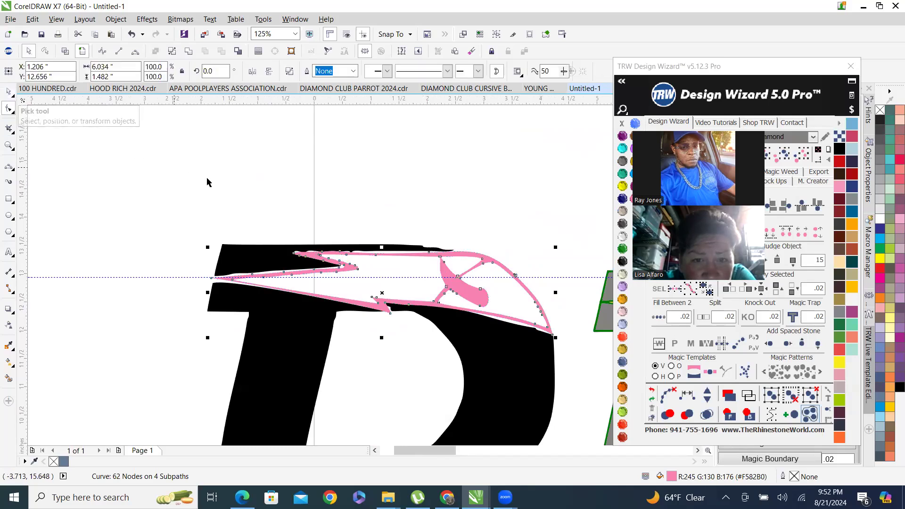
left_click(289, 182)
scroll(338, 255, "down", 5)
scroll(338, 255, "up", 10)
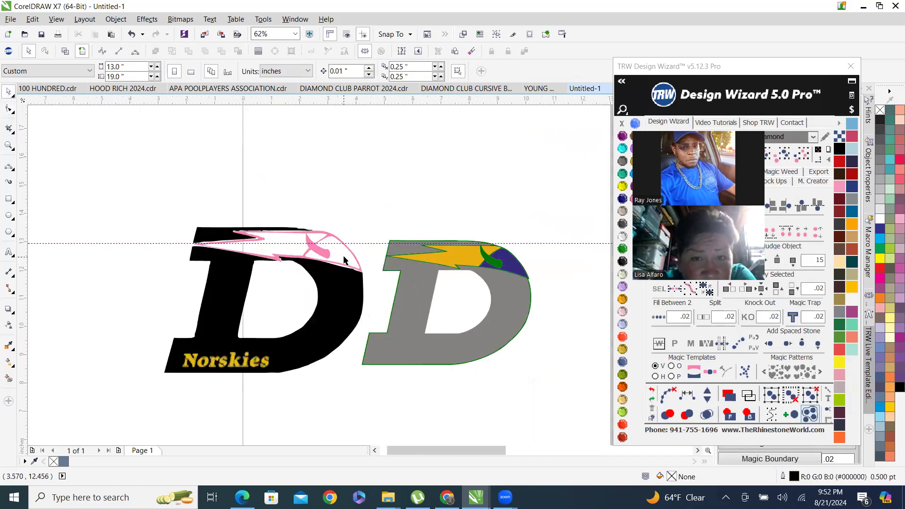
Edit the black D's nodes and delete stray nodes along its top edge above the pink outline.
left_click(197, 196)
key("F10")
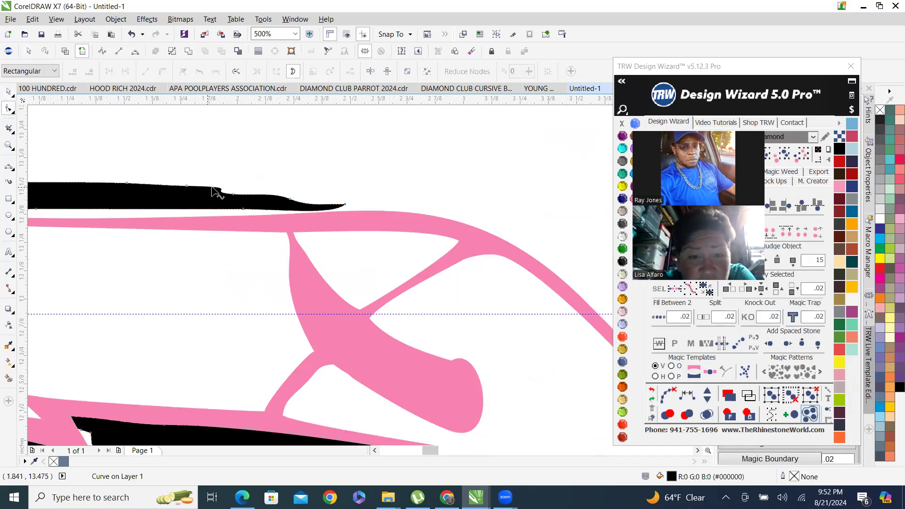
scroll(210, 184, "up", 5)
left_click_drag(191, 155, 380, 283)
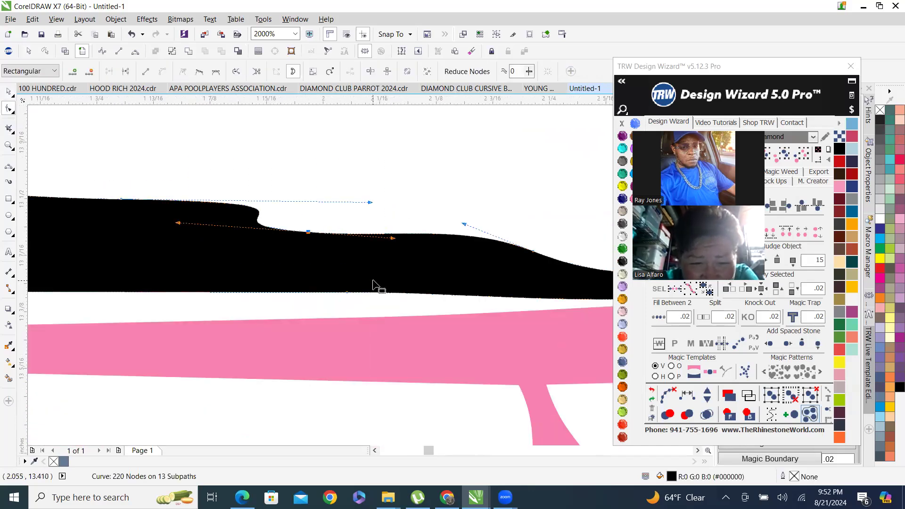
key("Delete")
Delete a stray node at the black shape's tapered tip above the pink outline.
scroll(377, 257, "down", 4)
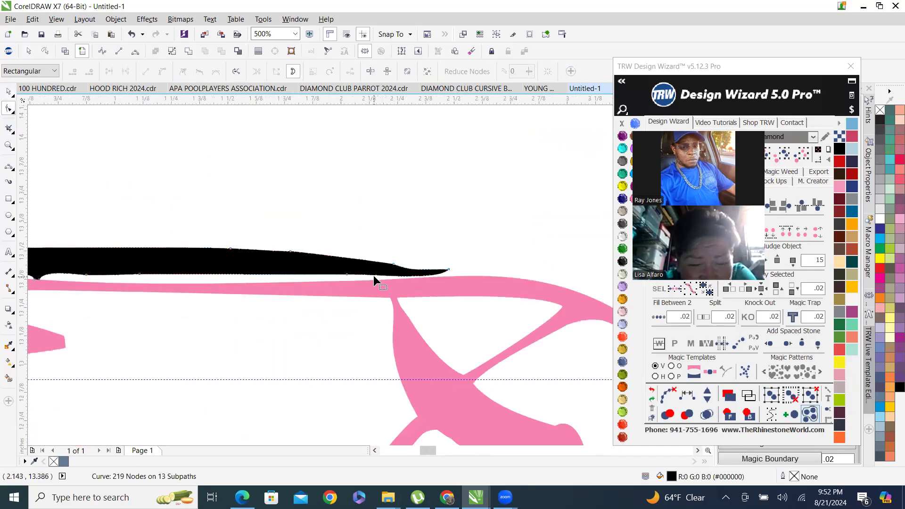
scroll(373, 276, "up", 2)
left_click_drag(434, 259, 433, 261)
key("Delete")
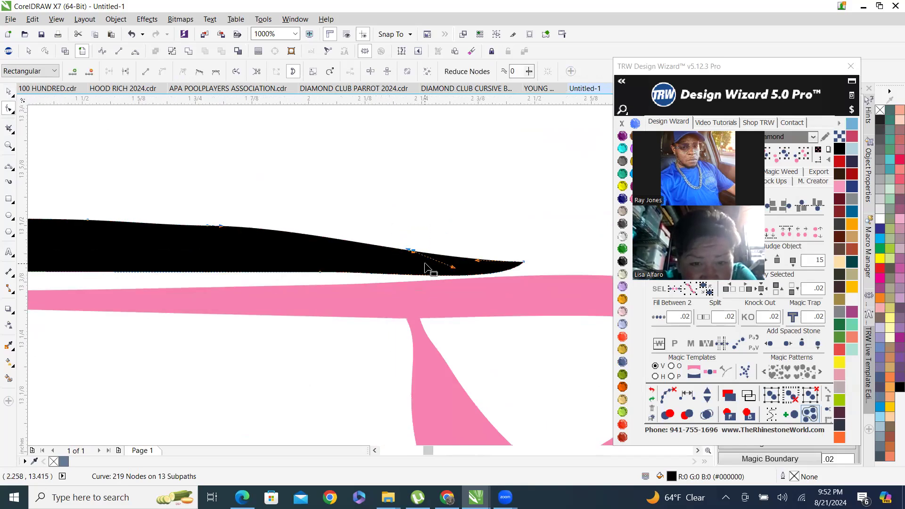
Select nodes along the black D's edge beneath the pink arc and drag them upward.
scroll(344, 286, "down", 5)
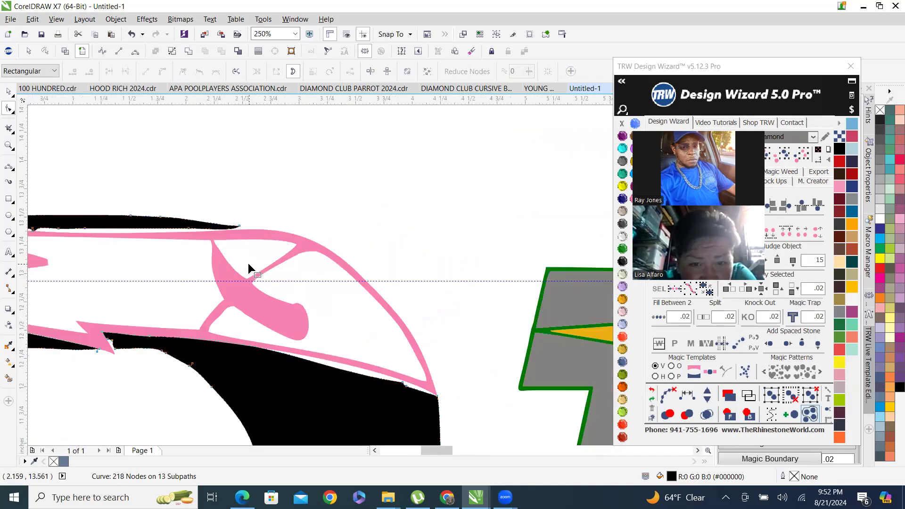
scroll(249, 263, "up", 2)
left_click_drag(244, 228, 337, 239)
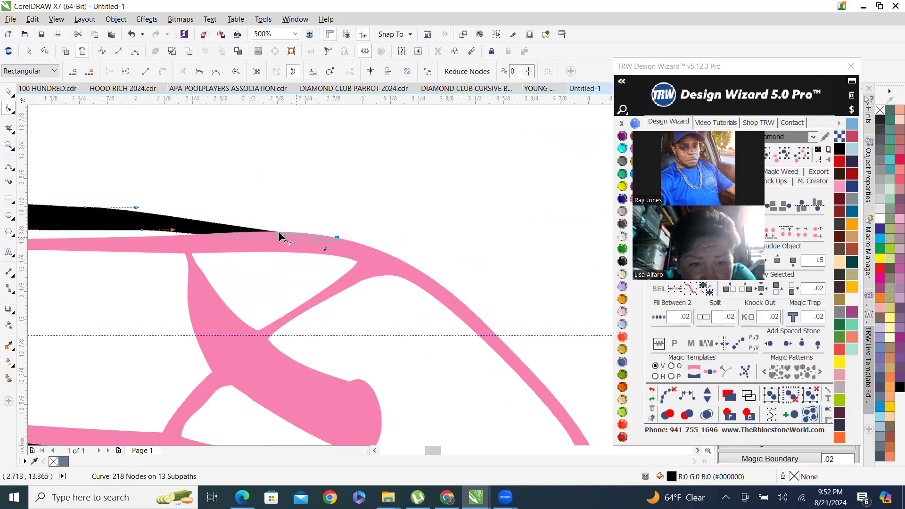
scroll(286, 235, "up", 3)
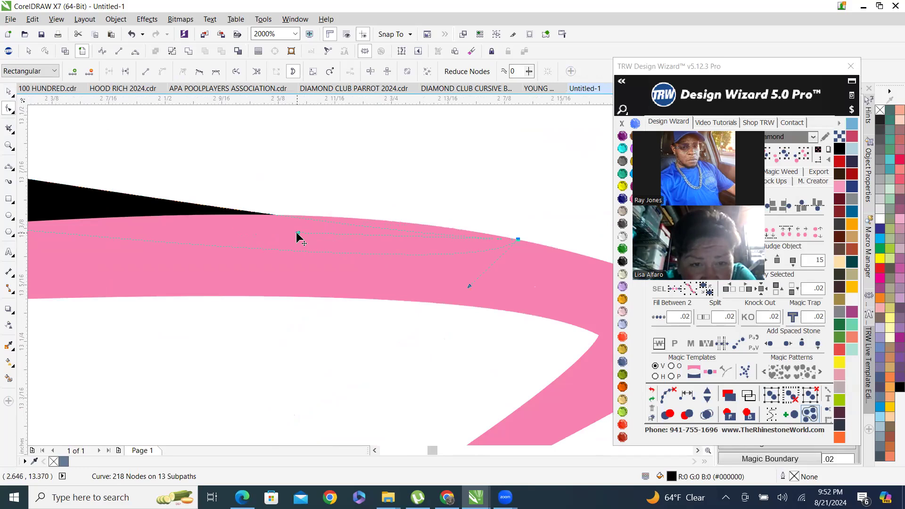
left_click_drag(296, 233, 329, 202)
scroll(377, 219, "down", 5)
scroll(309, 225, "up", 2)
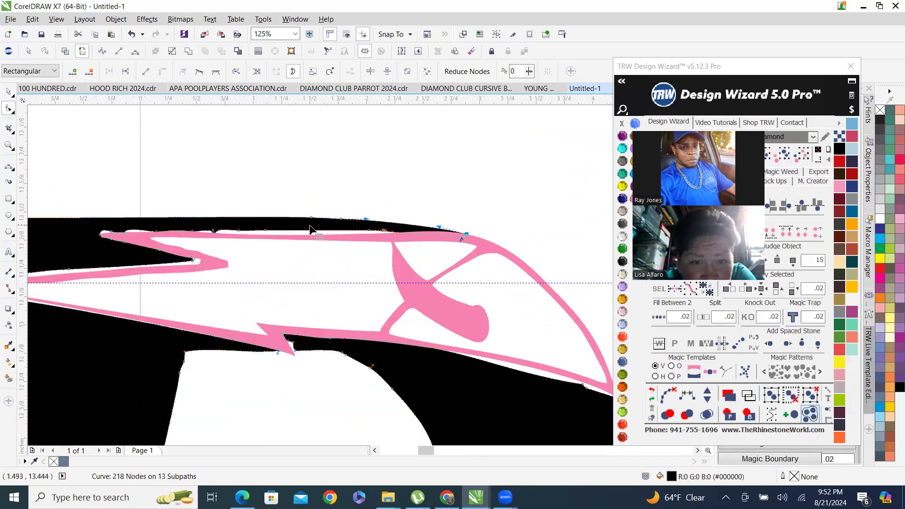
scroll(531, 231, "down", 1)
scroll(264, 221, "up", 2)
scroll(302, 238, "down", 2)
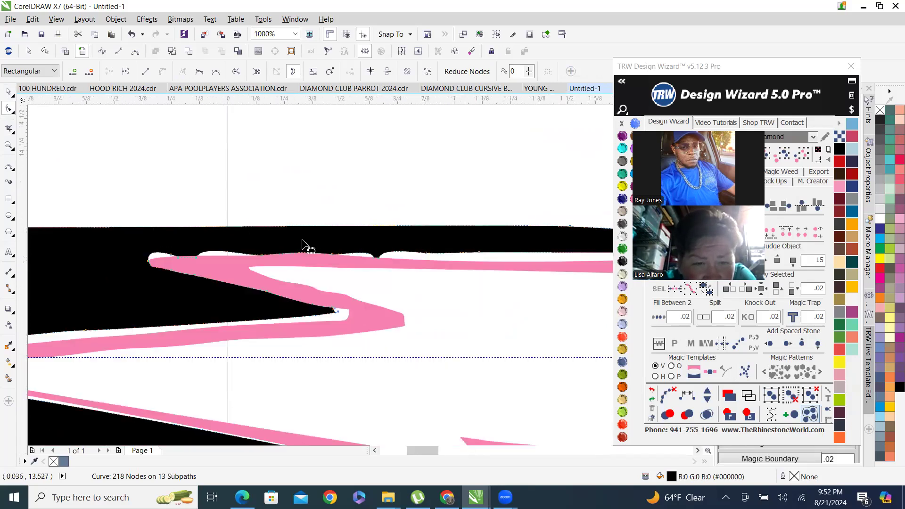
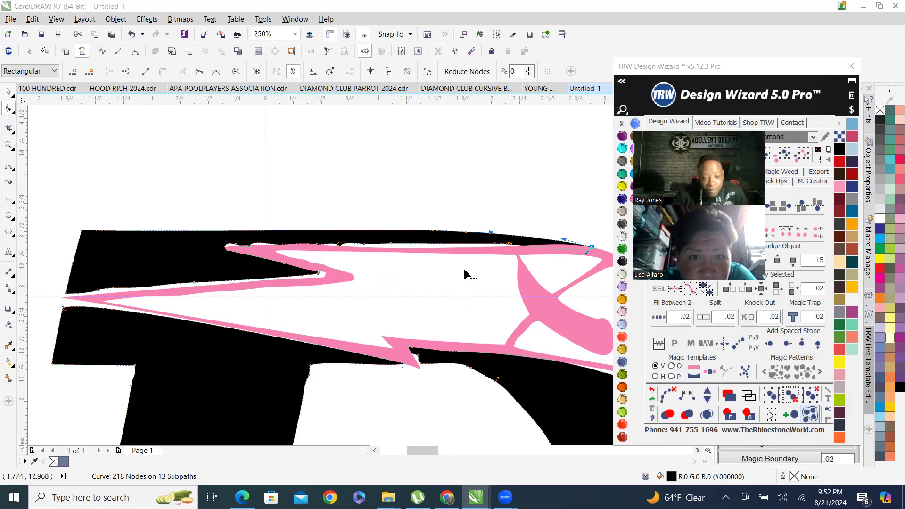
Delete the two stray nodes along the pink outline's top edge near its left tip.
scroll(310, 254, "up", 1)
scroll(293, 264, "down", 1)
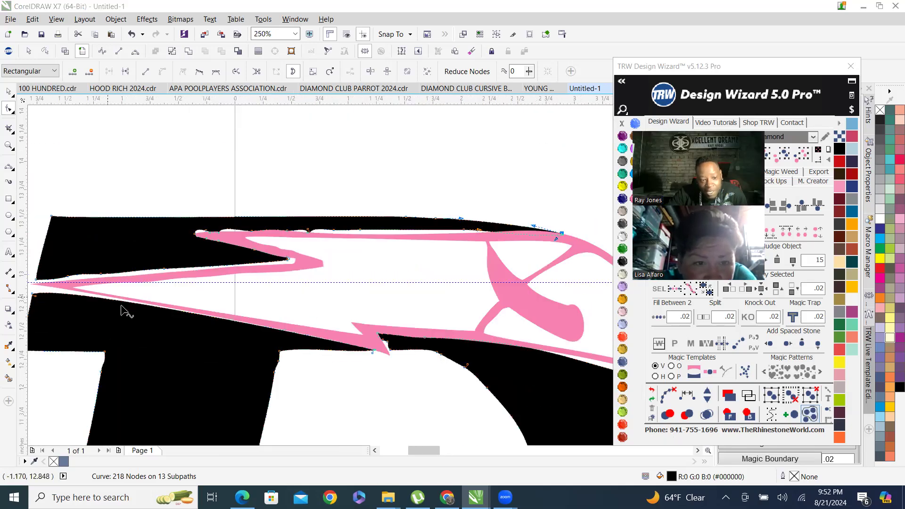
scroll(124, 312, "down", 1)
scroll(381, 215, "up", 1)
scroll(484, 218, "up", 2)
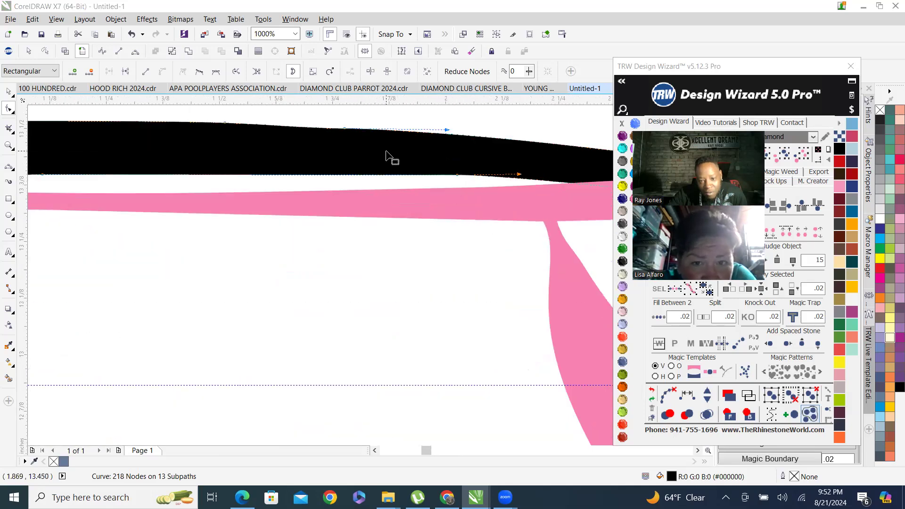
scroll(387, 152, "down", 2)
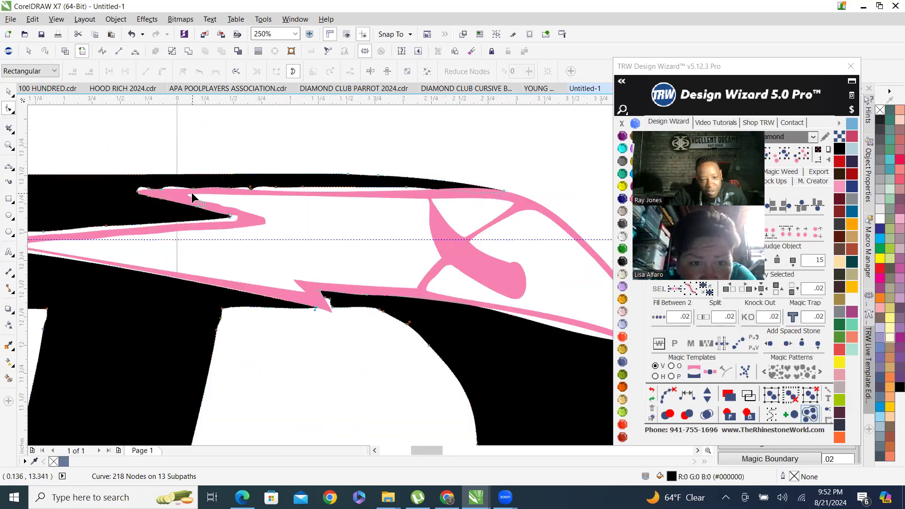
scroll(214, 185, "up", 2)
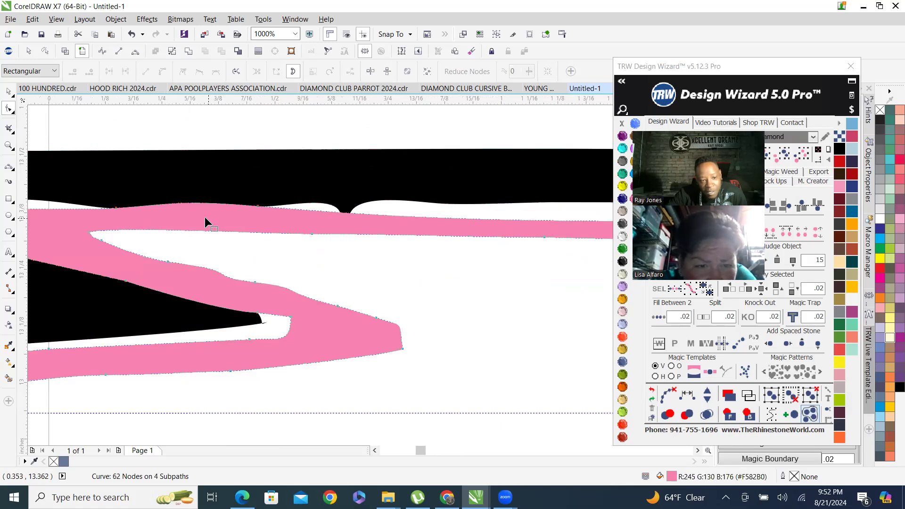
left_click_drag(96, 189, 265, 222)
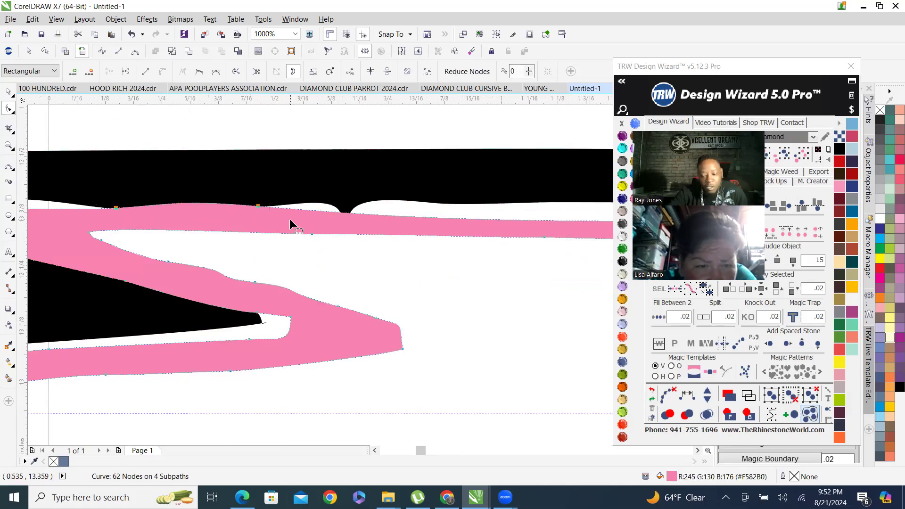
key("Delete")
Select both the black D and the pink outline and trim the black shape with the pink outline.
scroll(289, 219, "down", 2)
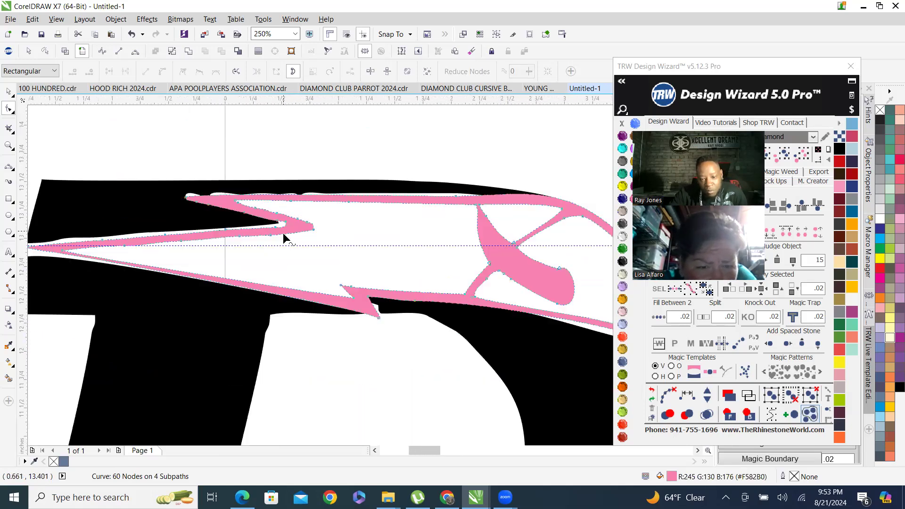
scroll(463, 221, "down", 1)
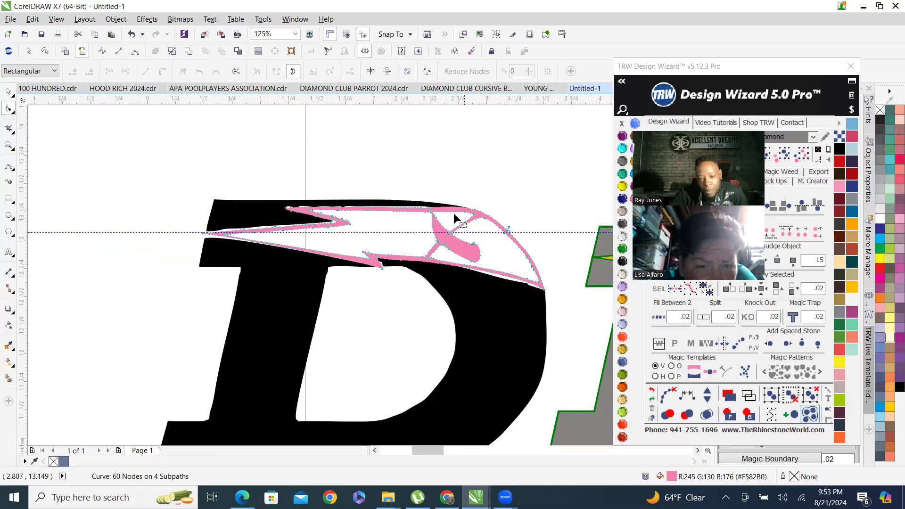
scroll(461, 216, "up", 2)
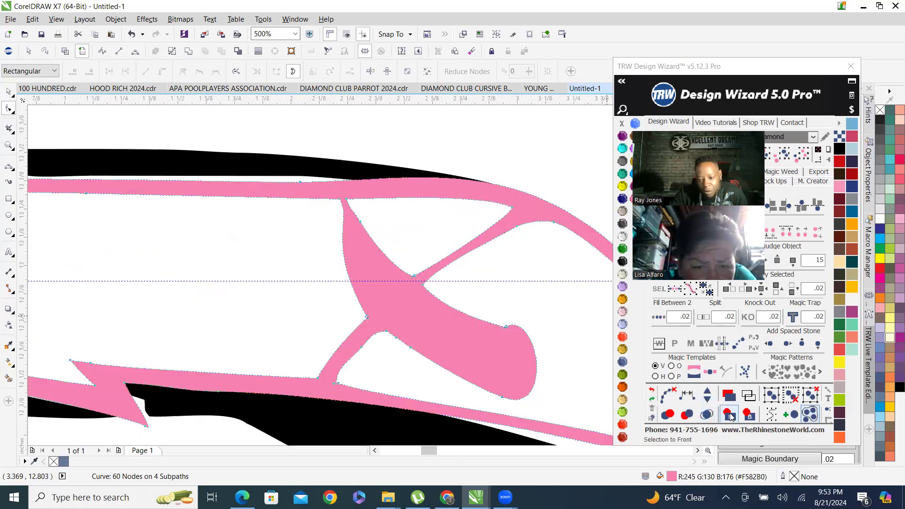
scroll(334, 209, "down", 1)
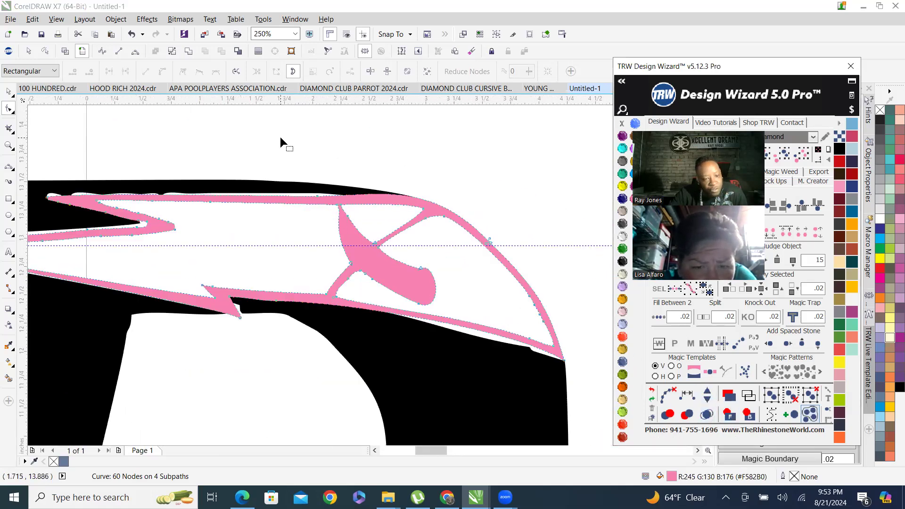
left_click(8, 91)
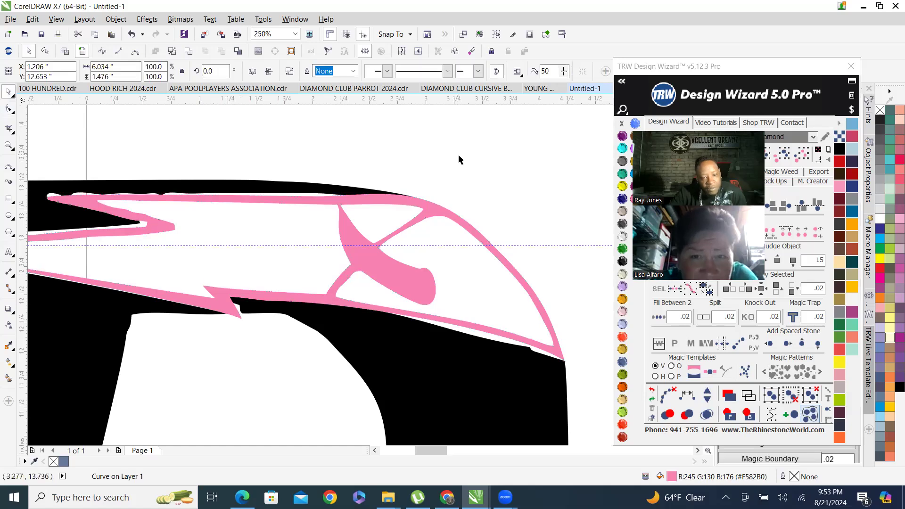
scroll(238, 168, "up", 2)
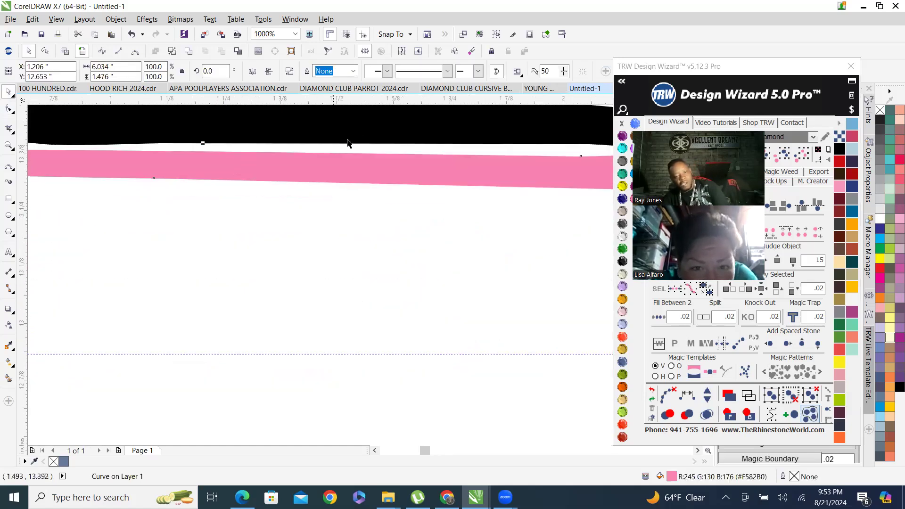
left_click(362, 137, "shift")
scroll(367, 153, "down", 2)
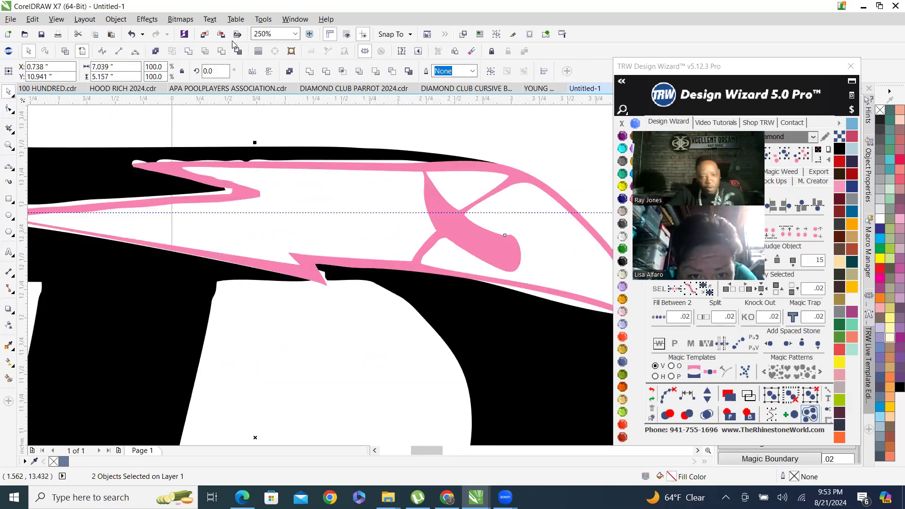
left_click(222, 53)
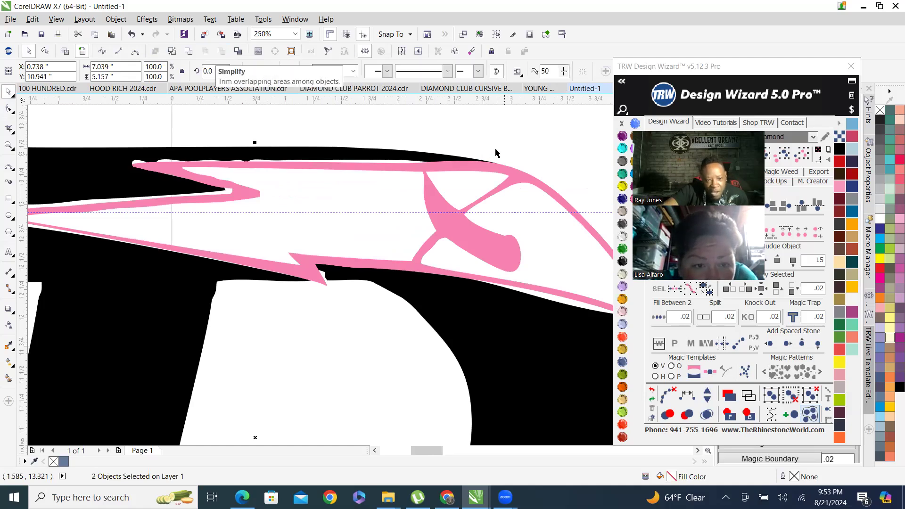
left_click(370, 135)
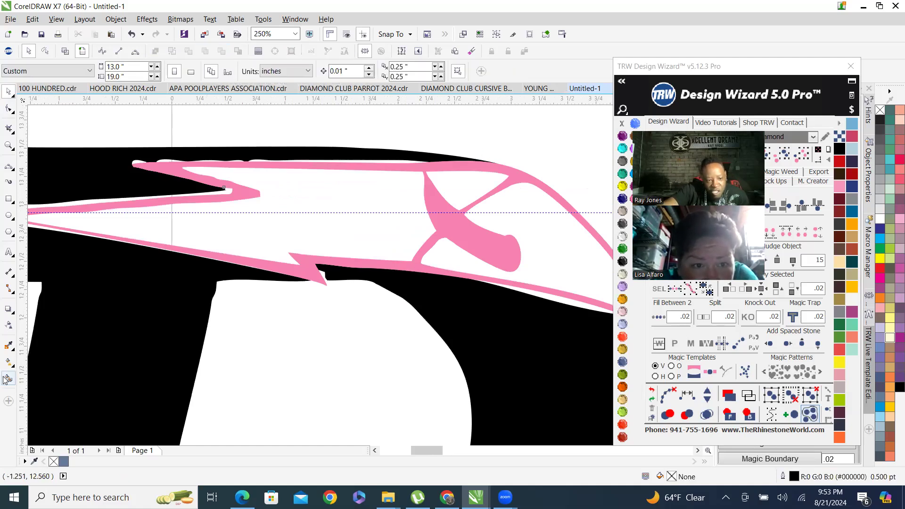
Smart Fill the white gaps between the black edge and the pink outline's top, then undo the process.
left_click(7, 379)
scroll(127, 174, "up", 2)
left_click(179, 168)
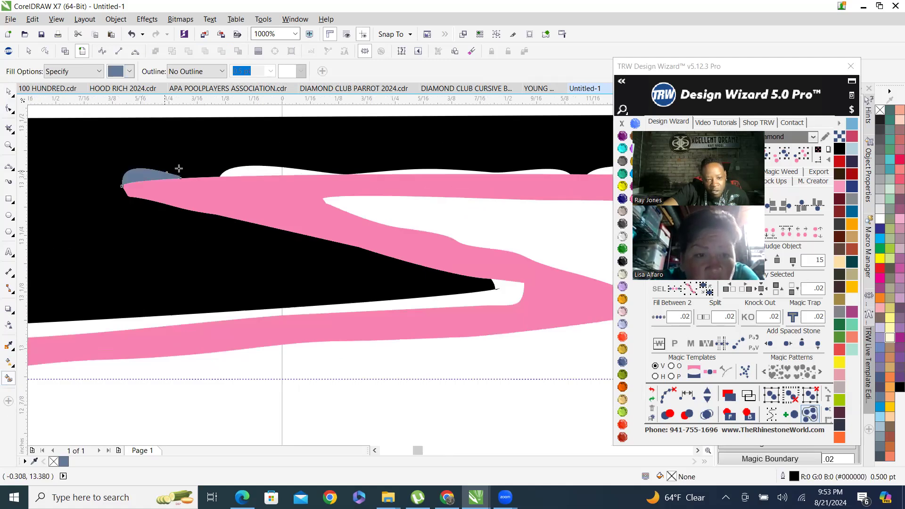
left_click(259, 171)
scroll(231, 194, "down", 2)
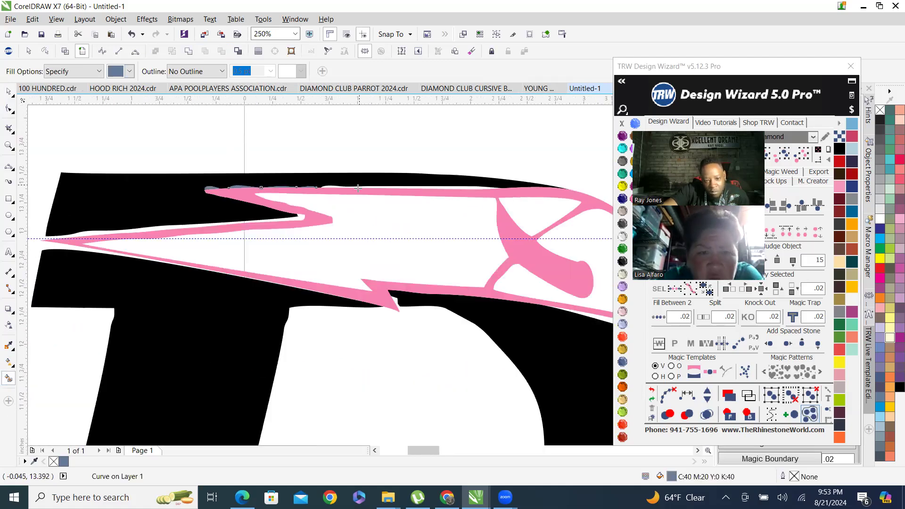
scroll(358, 188, "up", 2)
left_click(652, 400)
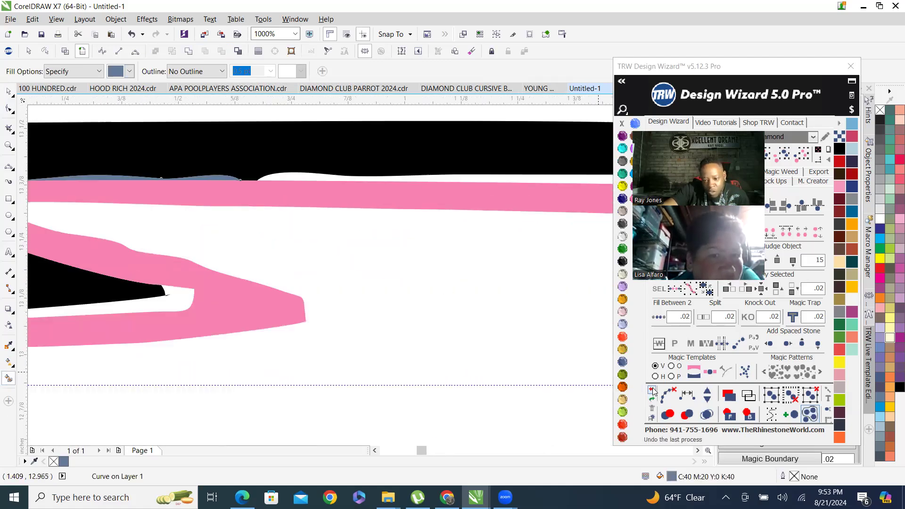
Switch to wireframe view to inspect the overlapping outlines, then return to enhanced view.
scroll(222, 231, "down", 3)
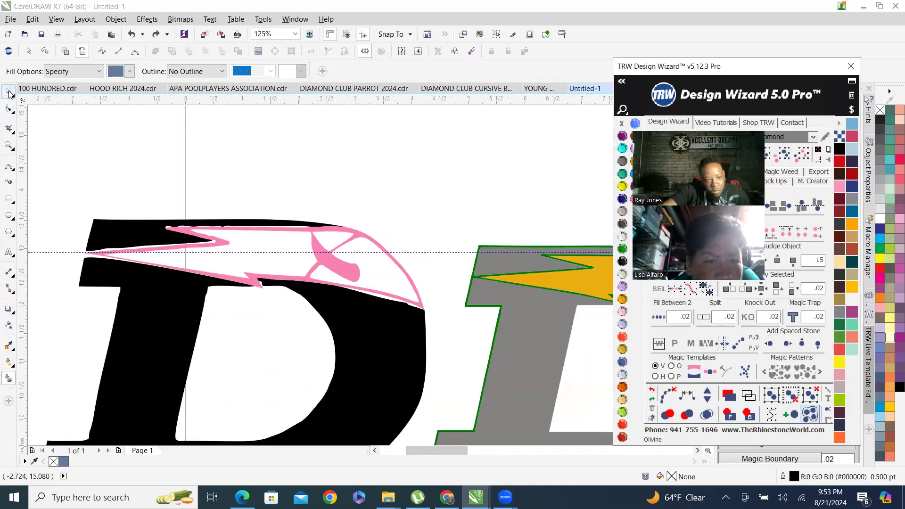
left_click(8, 94)
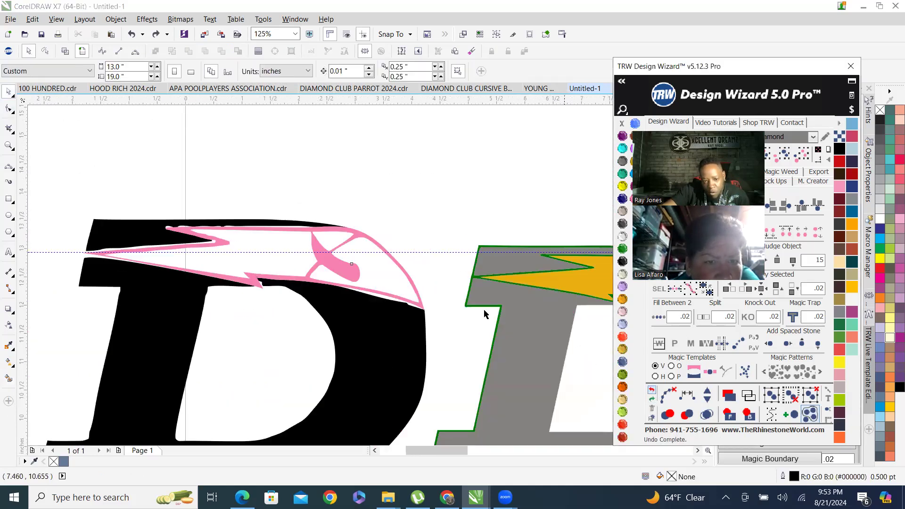
scroll(224, 229, "up", 4)
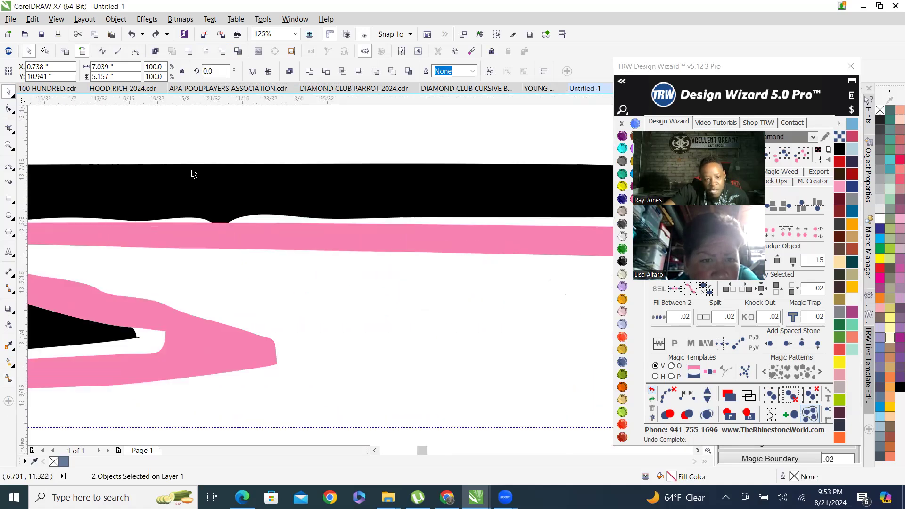
left_click(66, 52)
scroll(264, 251, "down", 2)
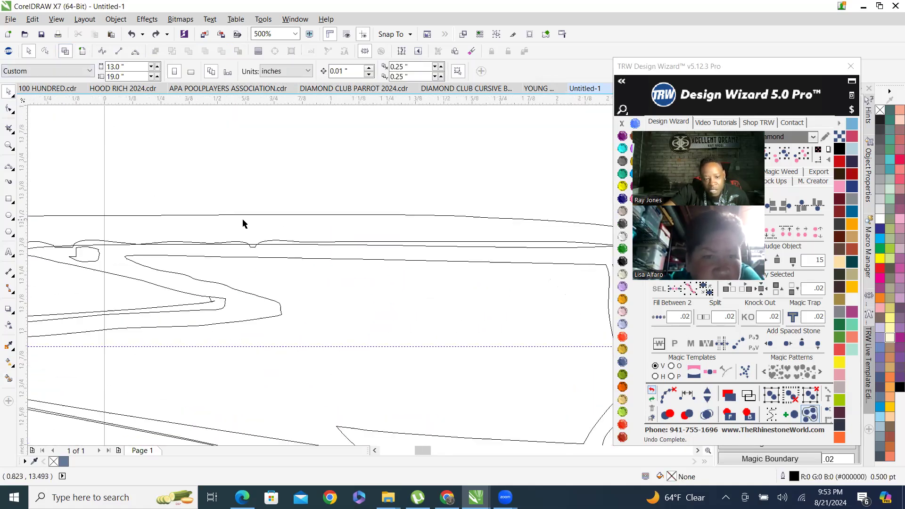
left_click(82, 51)
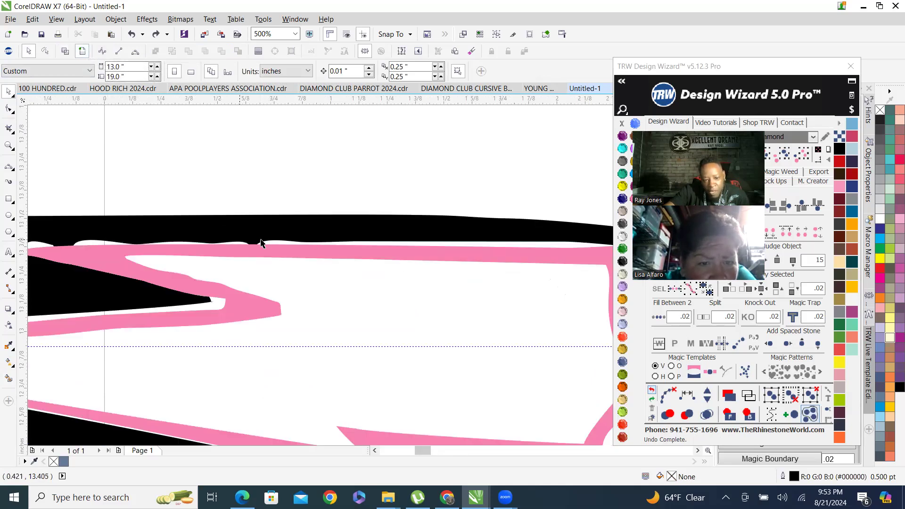
left_click_drag(211, 256, 211, 275)
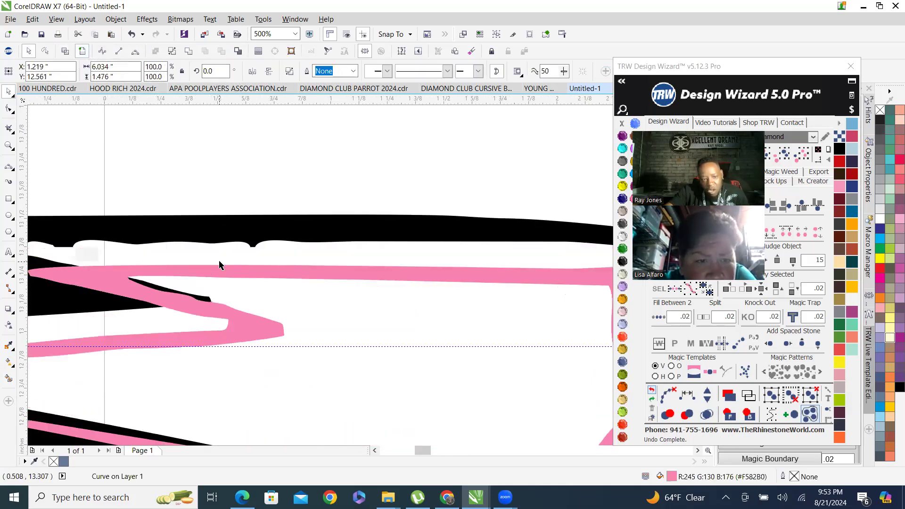
scroll(222, 266, "up", 2)
key("ctrl+z")
scroll(303, 268, "down", 4)
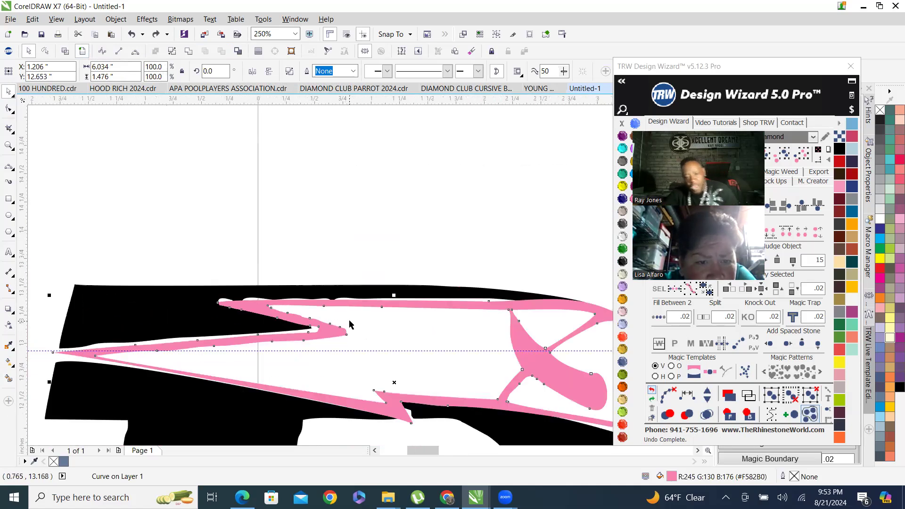
key("Escape")
Select the black D and the pink outline together and trim the black shape with the pink outline.
scroll(344, 307, "up", 2)
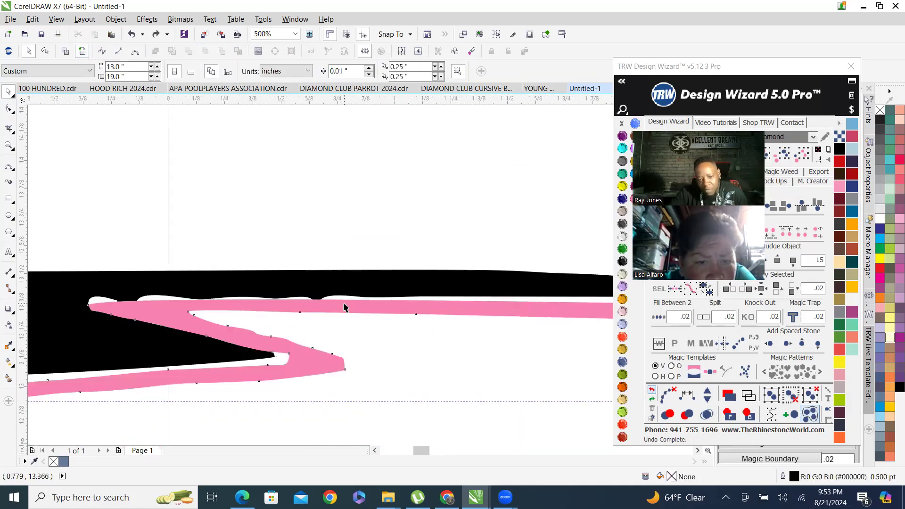
left_click(360, 292)
left_click(381, 288, "shift")
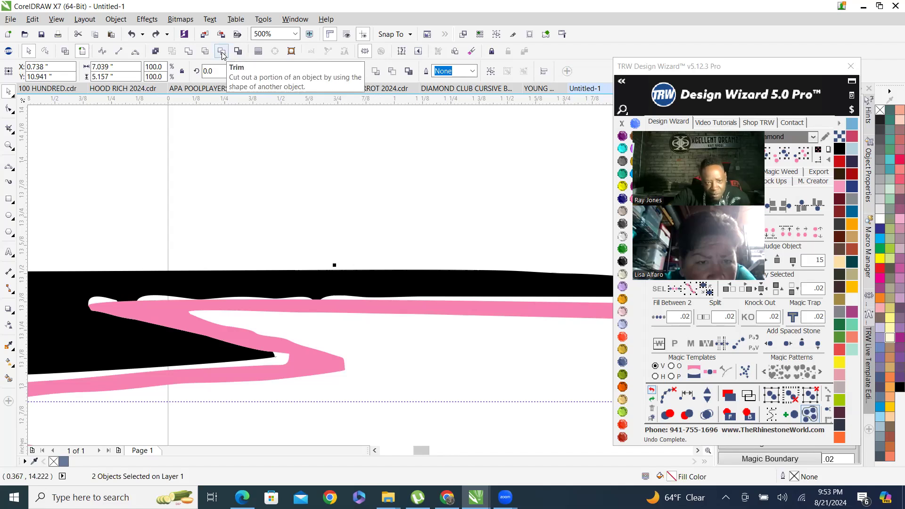
left_click(65, 52)
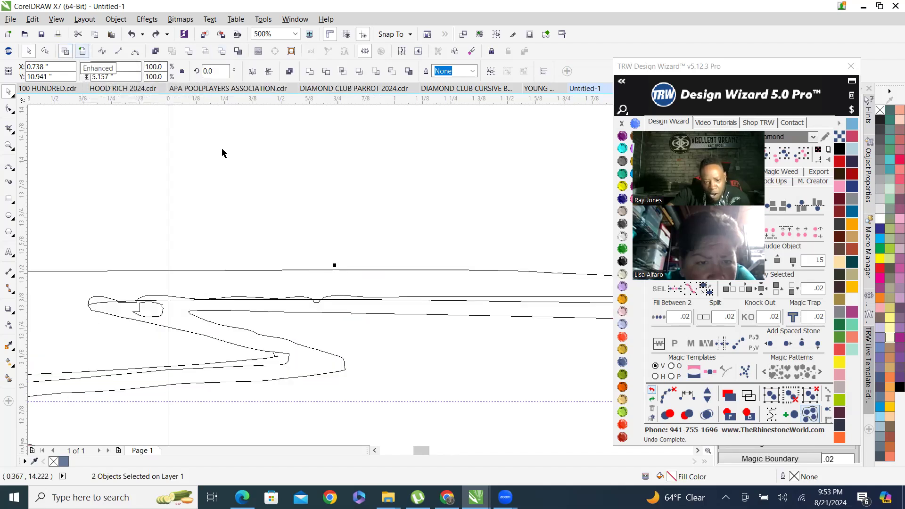
scroll(318, 323, "up", 1)
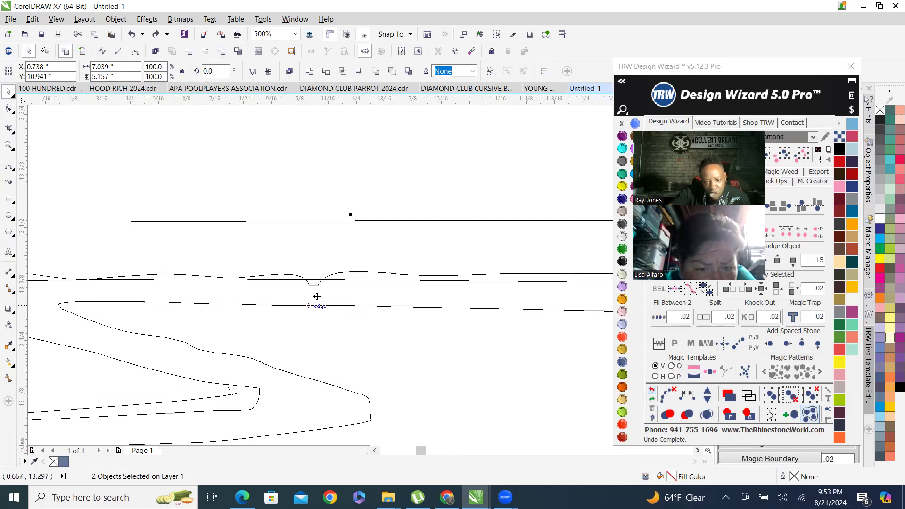
left_click(224, 52)
scroll(331, 261, "down", 2)
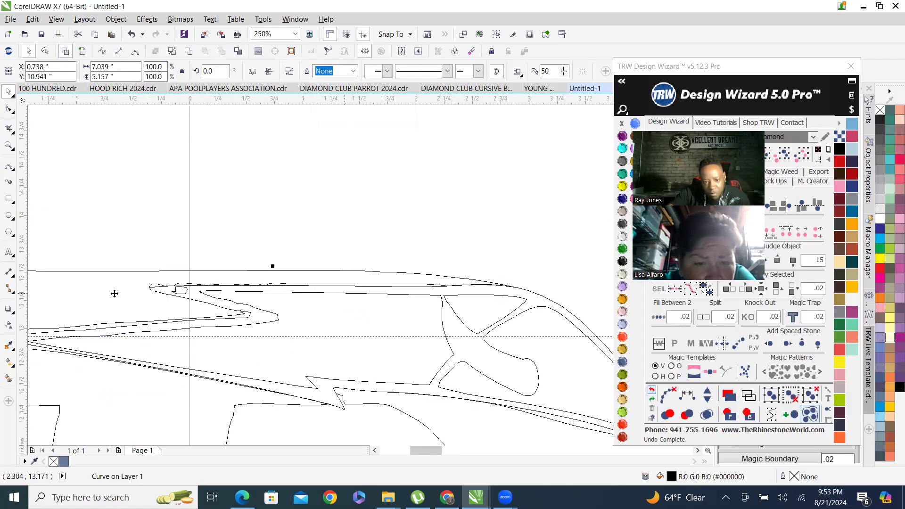
left_click(82, 52)
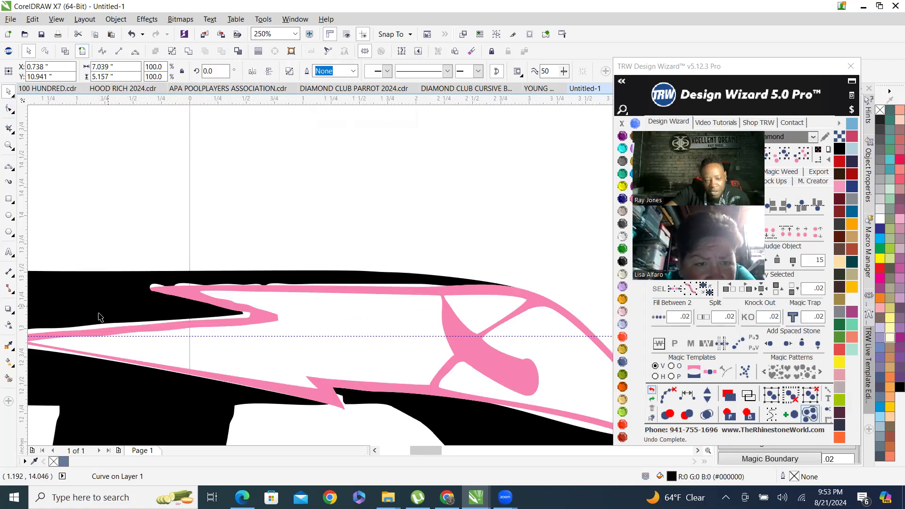
Smart Fill the thin white gaps between the black D's top edge and the pink outline.
left_click(8, 378)
scroll(183, 302, "up", 2)
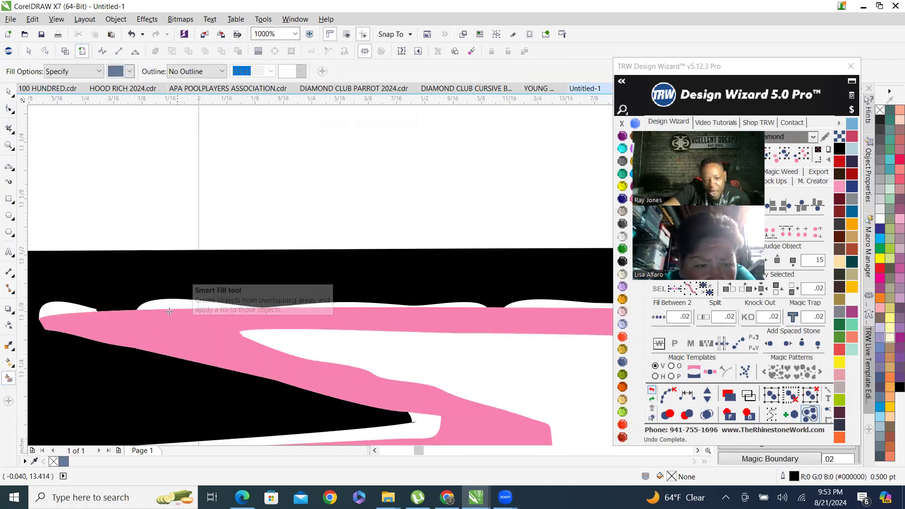
left_click(175, 305)
left_click(67, 308)
scroll(75, 308, "down", 2)
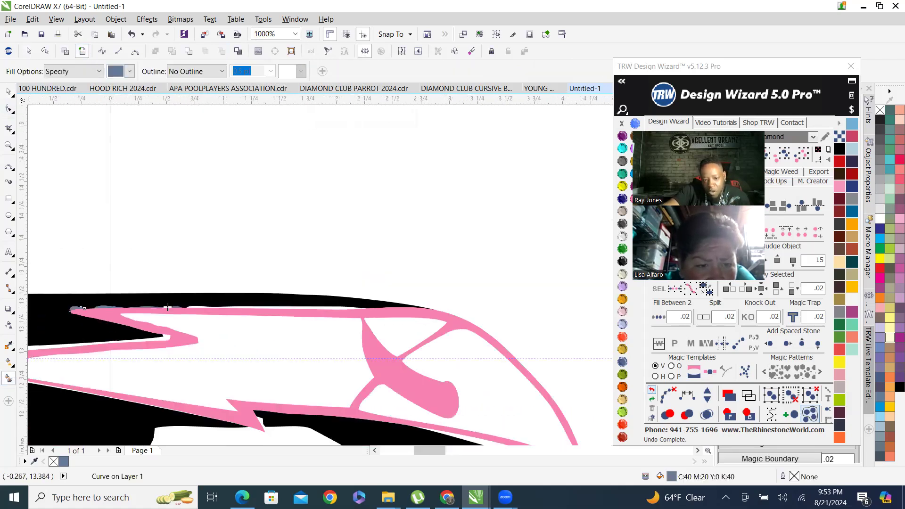
scroll(264, 310, "up", 1)
left_click(124, 304)
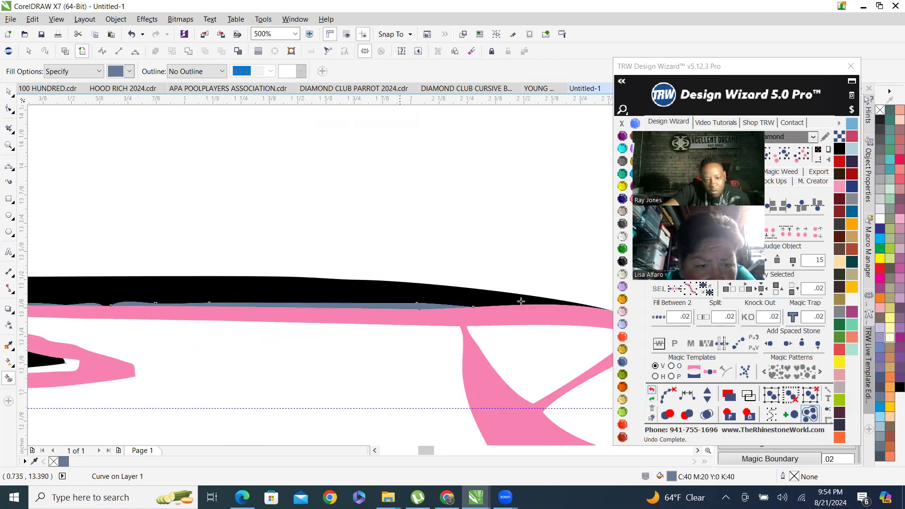
Combine the Smart Fill pieces along the top edge with the black D into a single curve.
scroll(374, 299, "down", 1)
left_click(786, 164)
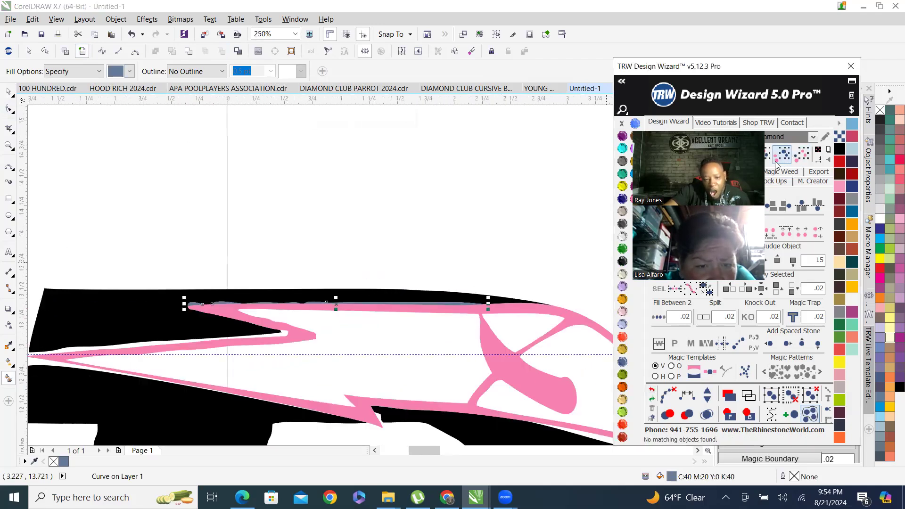
left_click(147, 306)
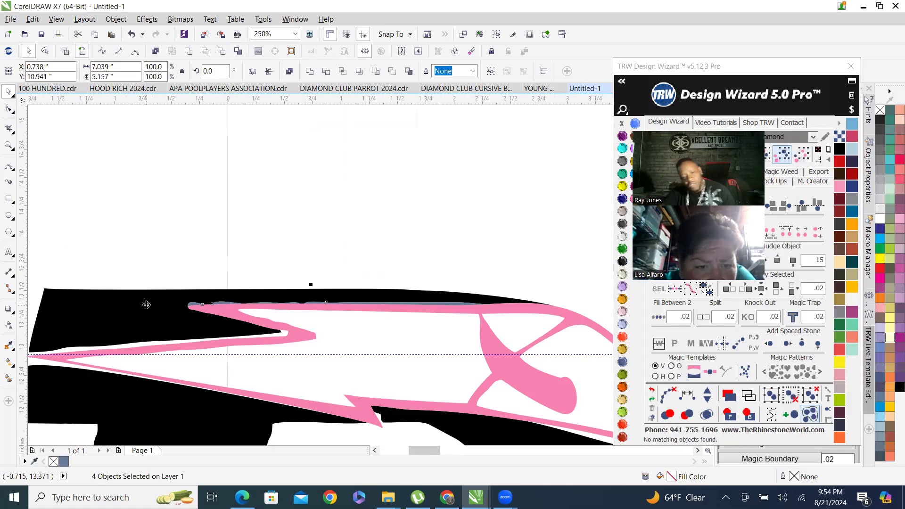
right_click(147, 306)
left_click(194, 108)
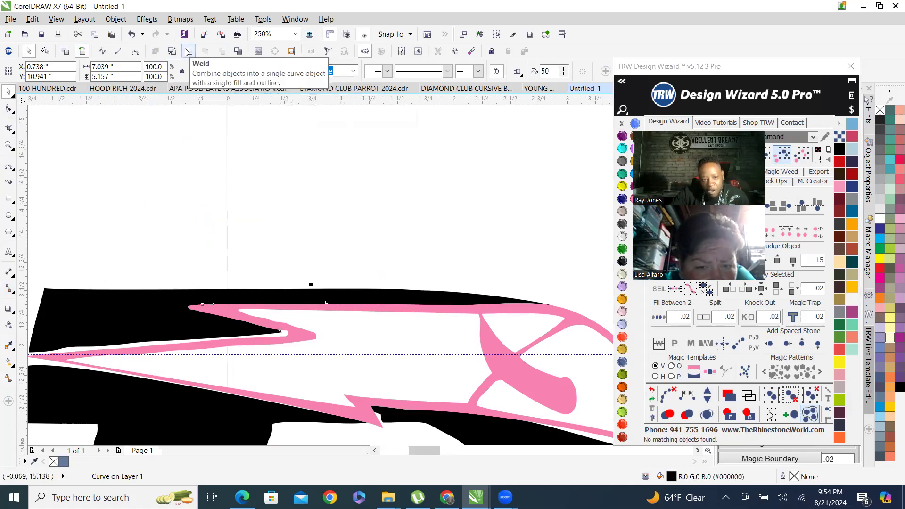
Inspect the black D's top edge and the reference D at different zoom levels.
scroll(151, 260, "down", 4)
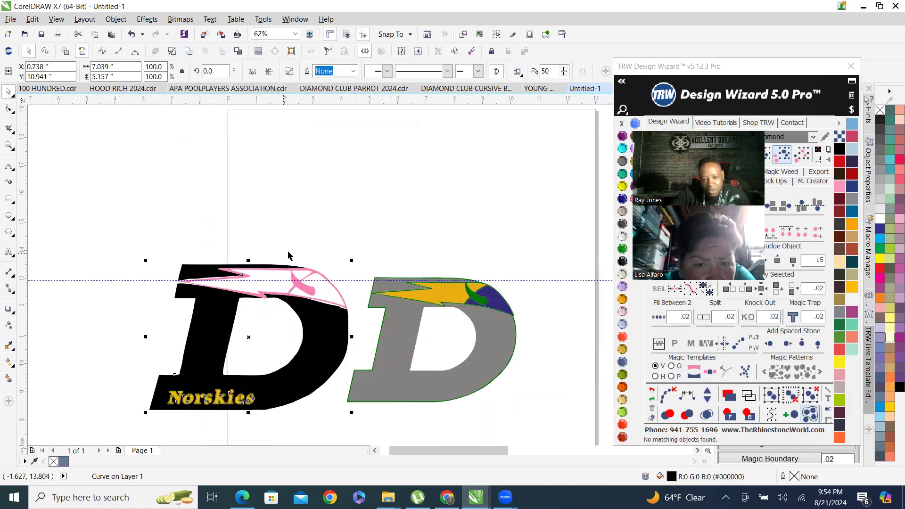
left_click(336, 247)
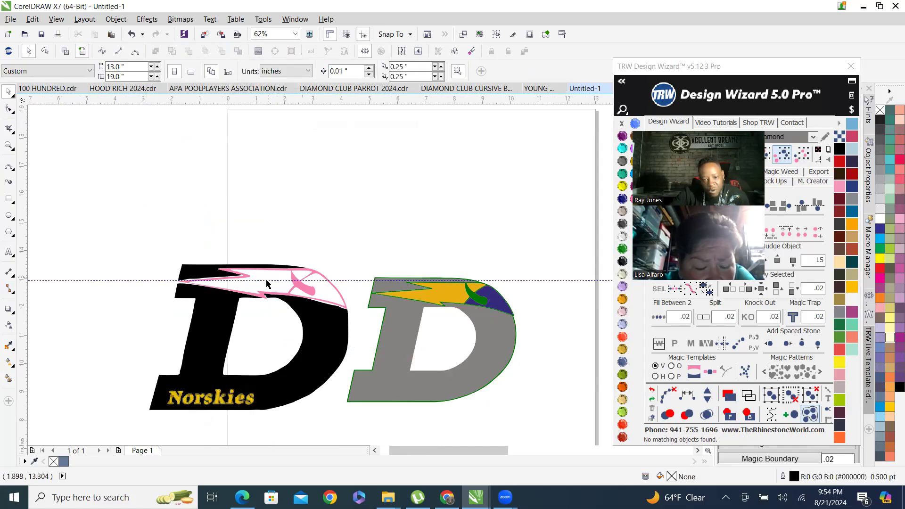
scroll(267, 283, "up", 4)
scroll(264, 288, "down", 4)
scroll(467, 286, "up", 4)
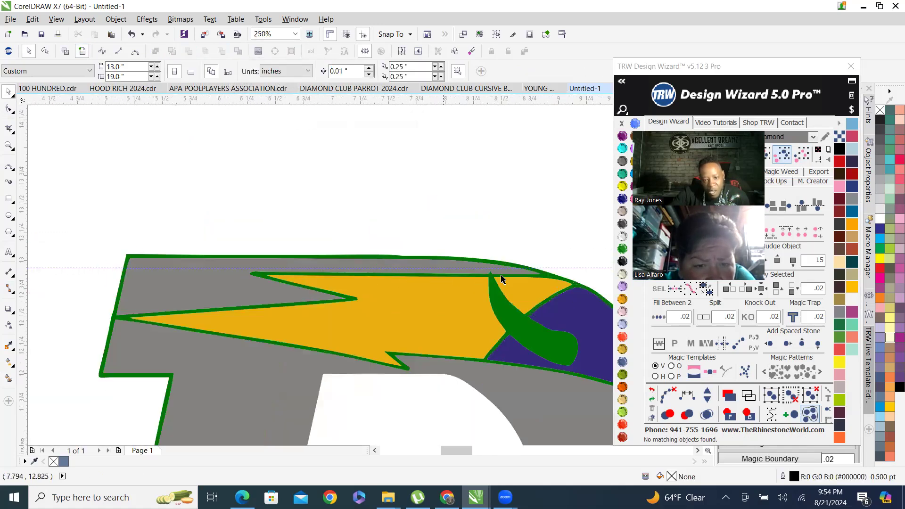
scroll(256, 262, "down", 4)
scroll(244, 272, "up", 4)
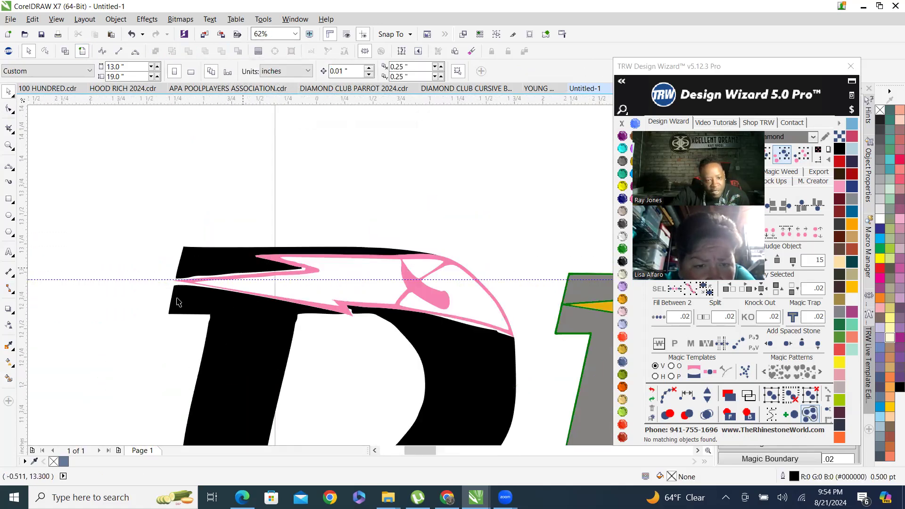
scroll(127, 254, "up", 1)
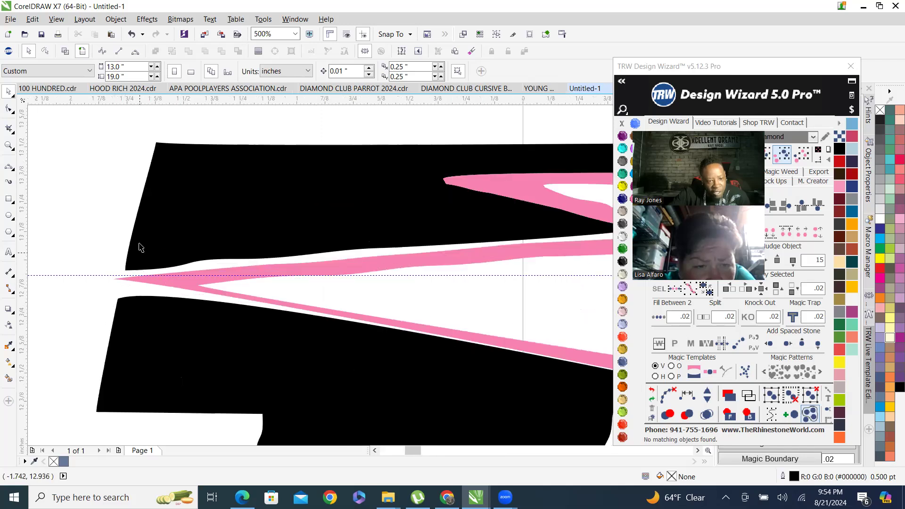
Draw a 2-Point Line closing the gap at the D's left tip beside the pink outline.
left_click(9, 170)
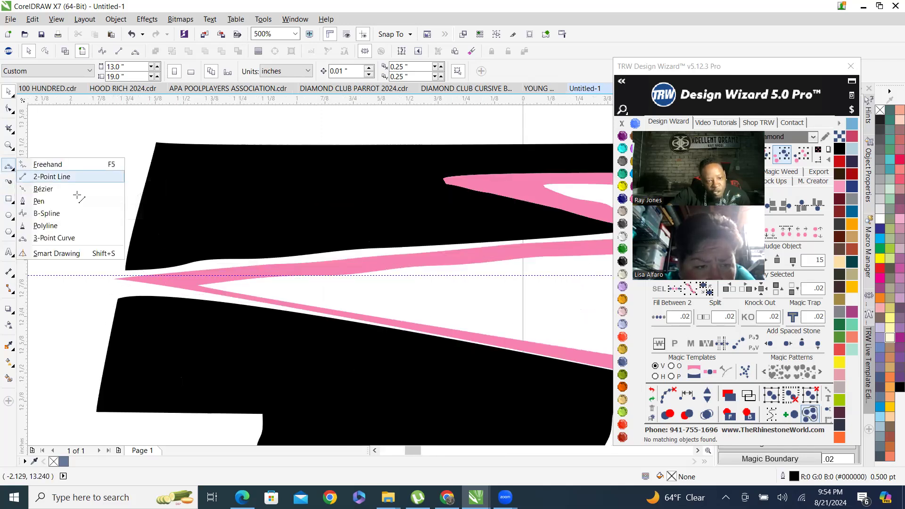
left_click(38, 176)
left_click_drag(125, 270, 112, 327)
Smart Fill the small enclosed gap at the D's left tip.
scroll(115, 285, "down", 3)
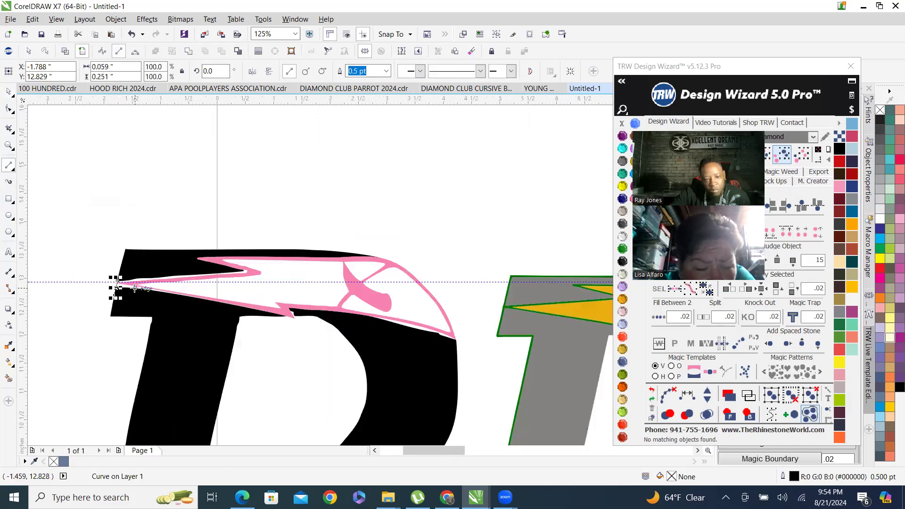
scroll(62, 306, "up", 1)
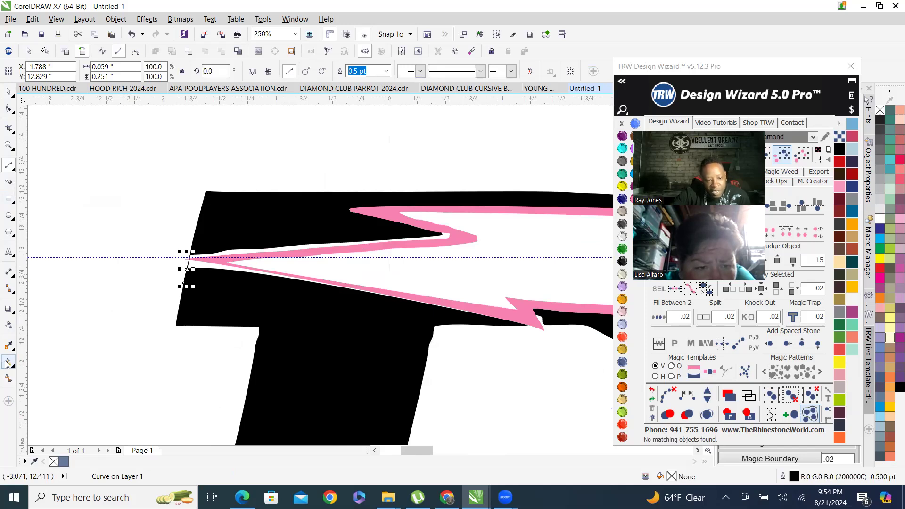
scroll(198, 272, "up", 1)
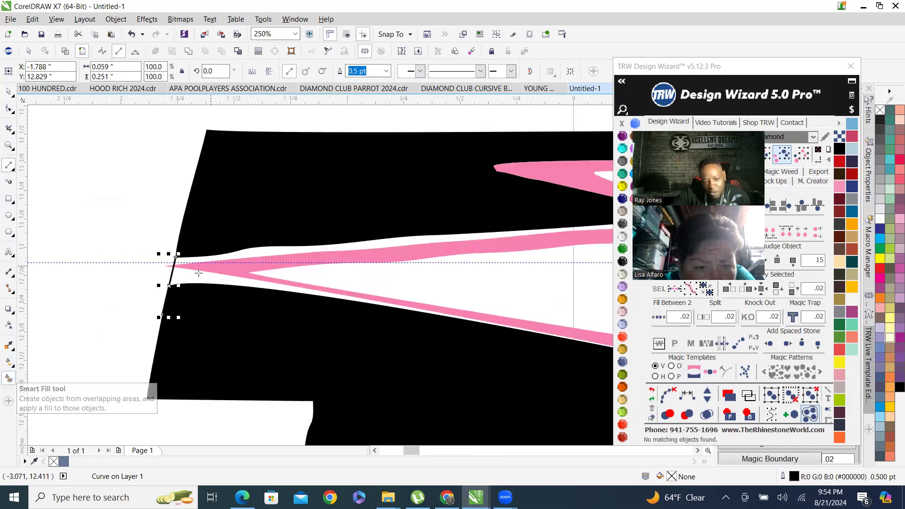
left_click(198, 273)
Smart Fill the thin white gap between the black edge and the pink outline's lower right curve.
scroll(281, 225, "up", 3)
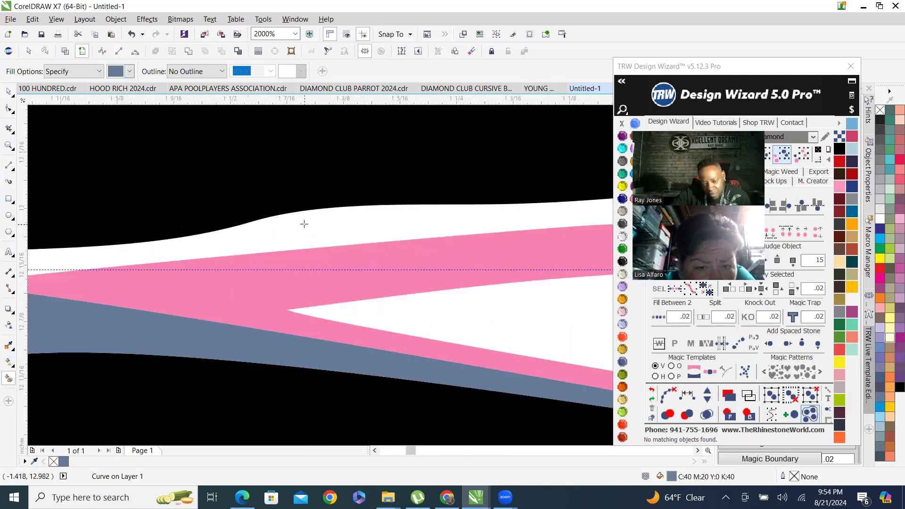
scroll(304, 224, "down", 4)
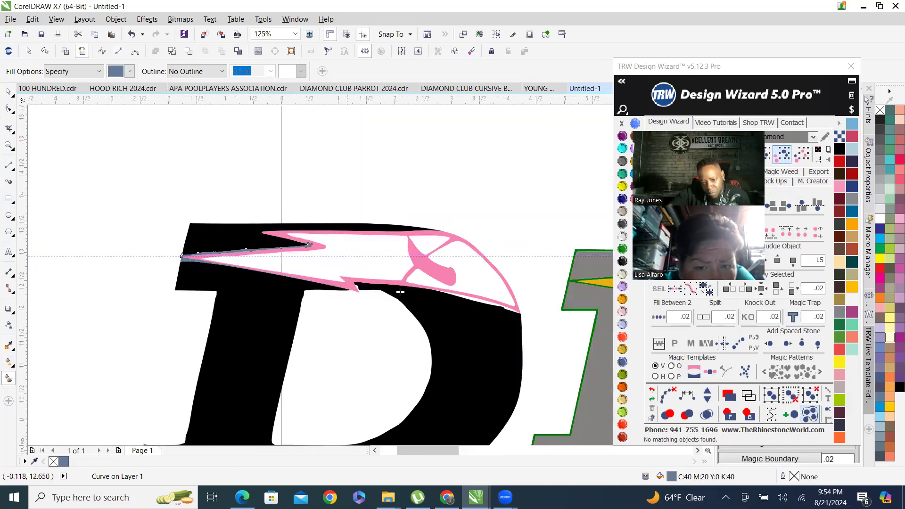
scroll(401, 293, "up", 2)
left_click(431, 282)
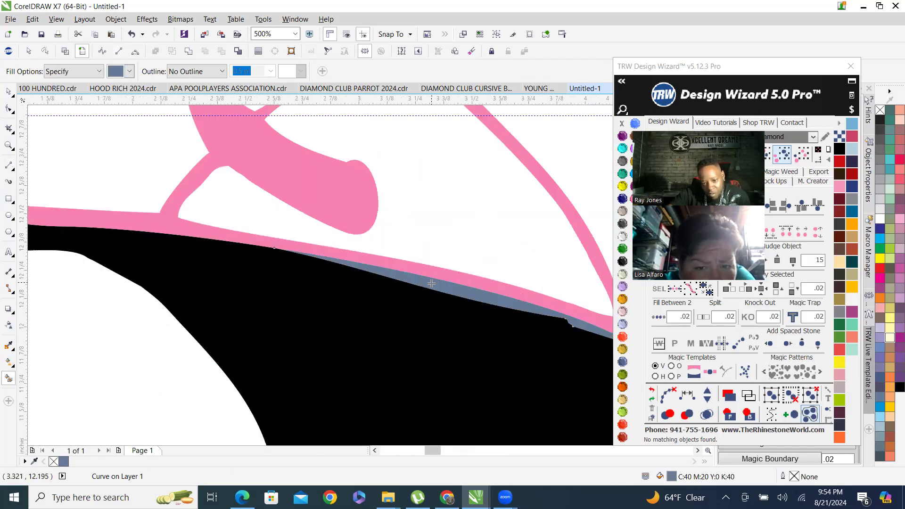
scroll(439, 290, "down", 2)
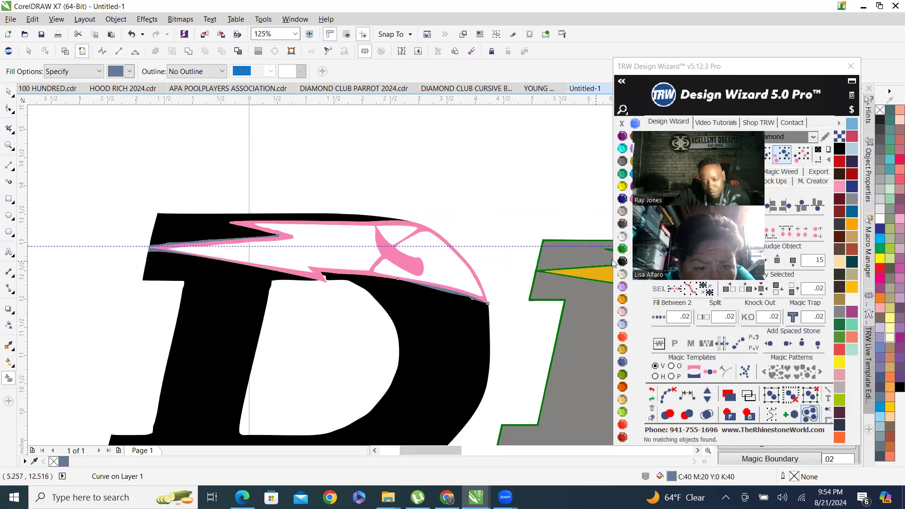
Combine the new fill pieces with the black D shape.
left_click(8, 91)
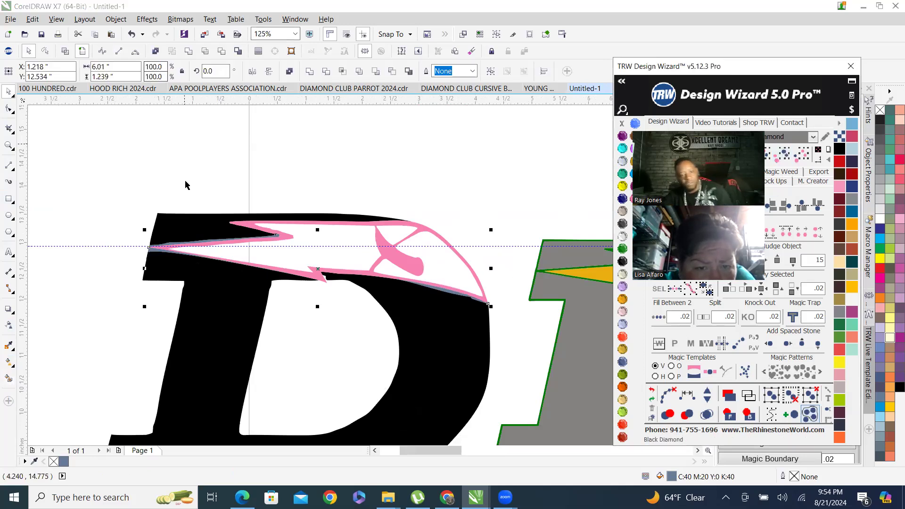
left_click(182, 228, "shift")
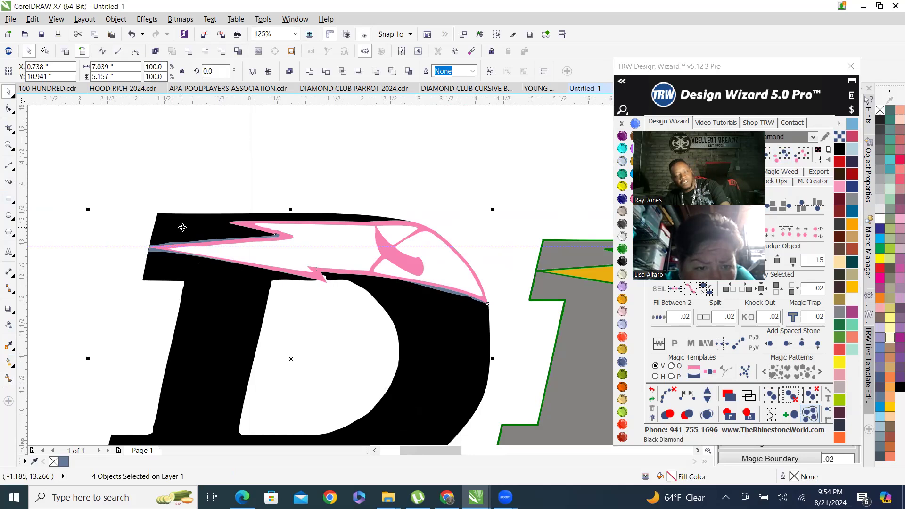
right_click(182, 228)
left_click(208, 270)
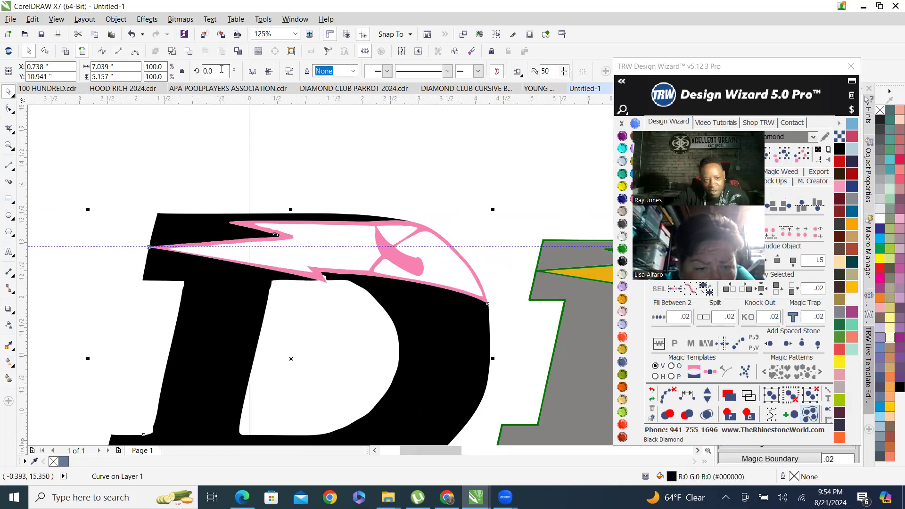
Inspect the combined black D and compare it with the reference D at different zoom levels.
scroll(210, 207, "down", 2)
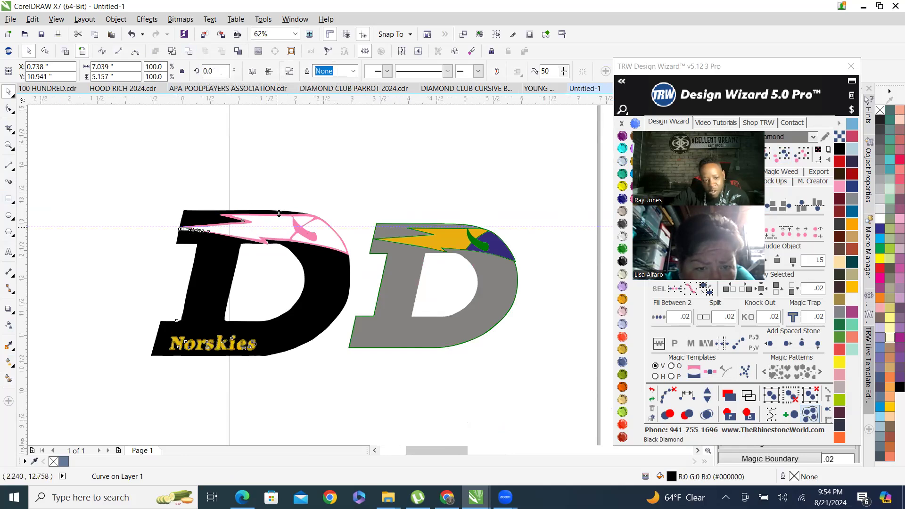
scroll(272, 228, "up", 2)
left_click(41, 253)
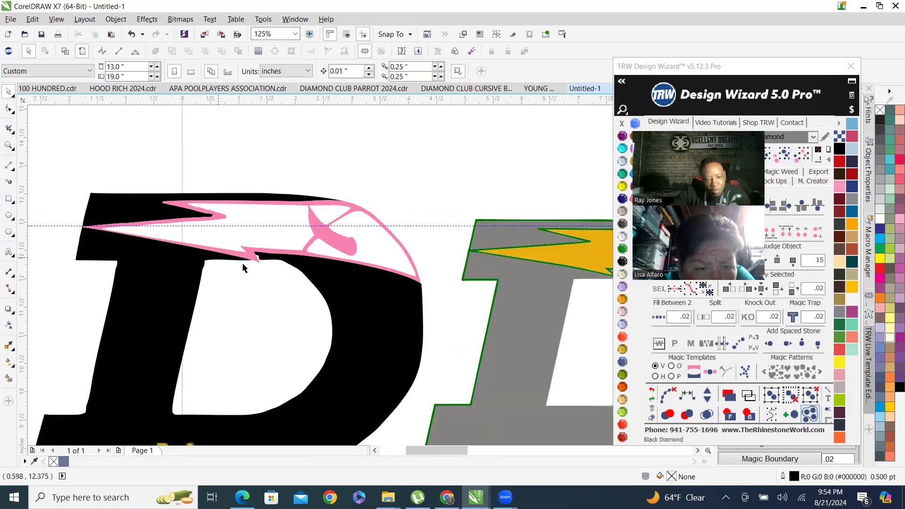
scroll(241, 266, "up", 1)
scroll(241, 281, "down", 1)
scroll(313, 268, "down", 2)
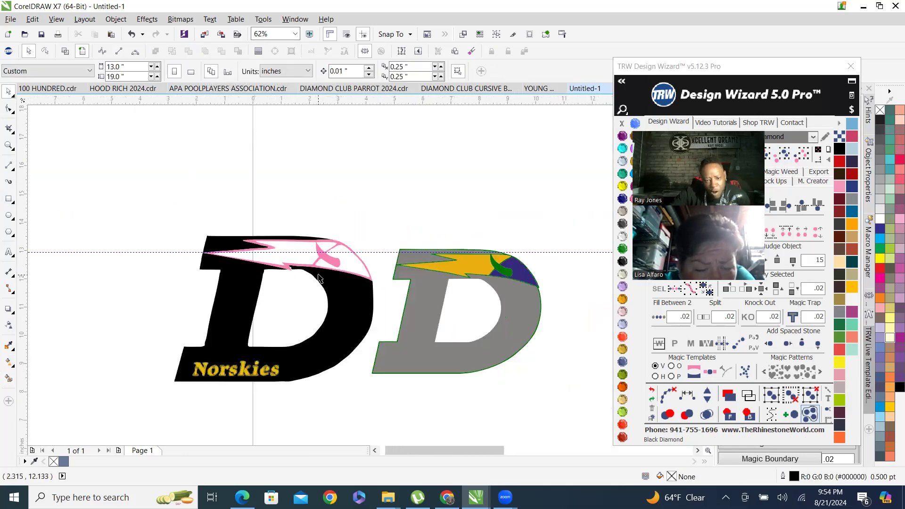
scroll(267, 280, "up", 2)
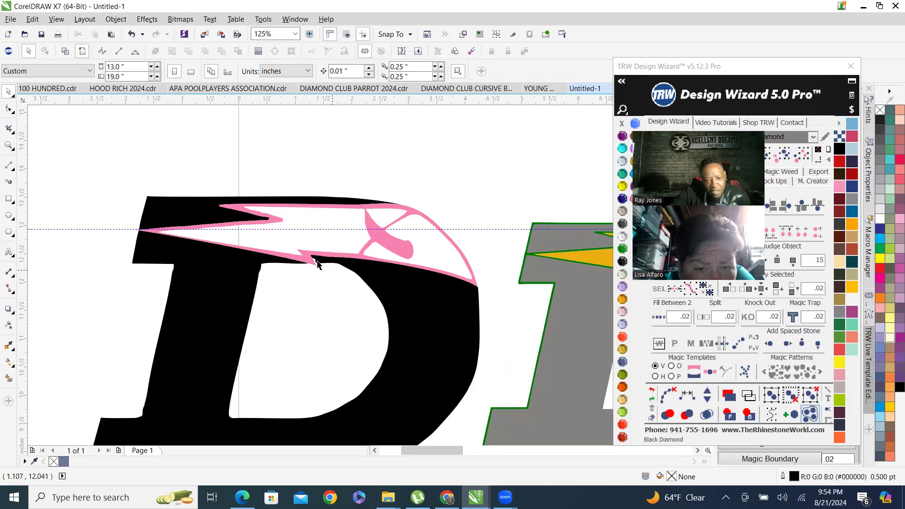
scroll(317, 264, "up", 4)
scroll(144, 264, "down", 6)
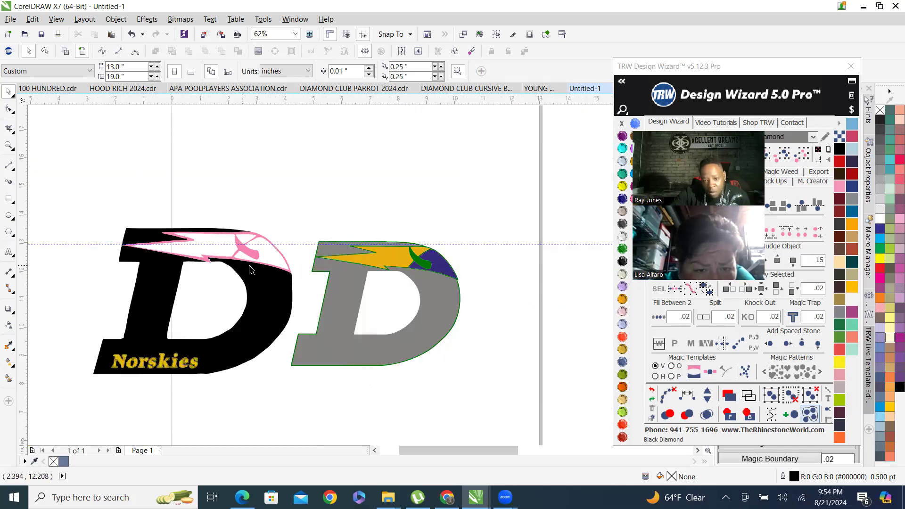
scroll(391, 278, "up", 2)
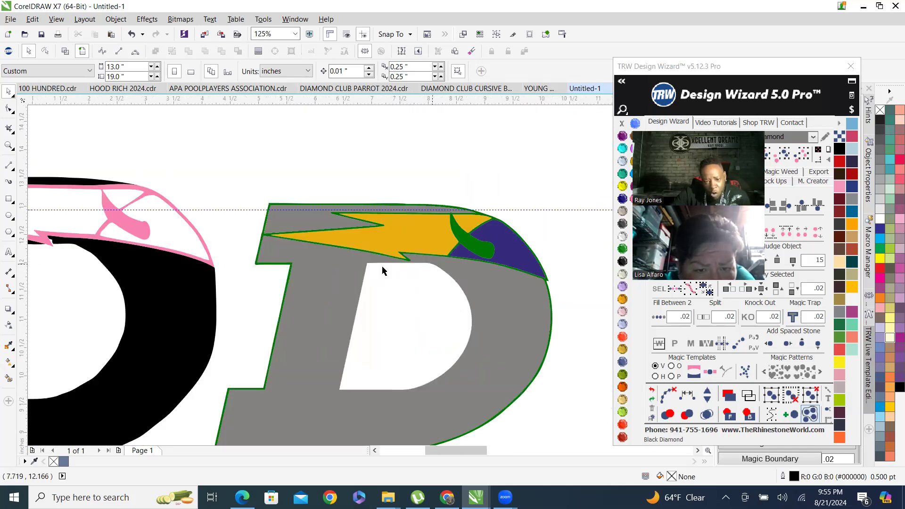
scroll(414, 262, "down", 2)
scroll(217, 263, "up", 4)
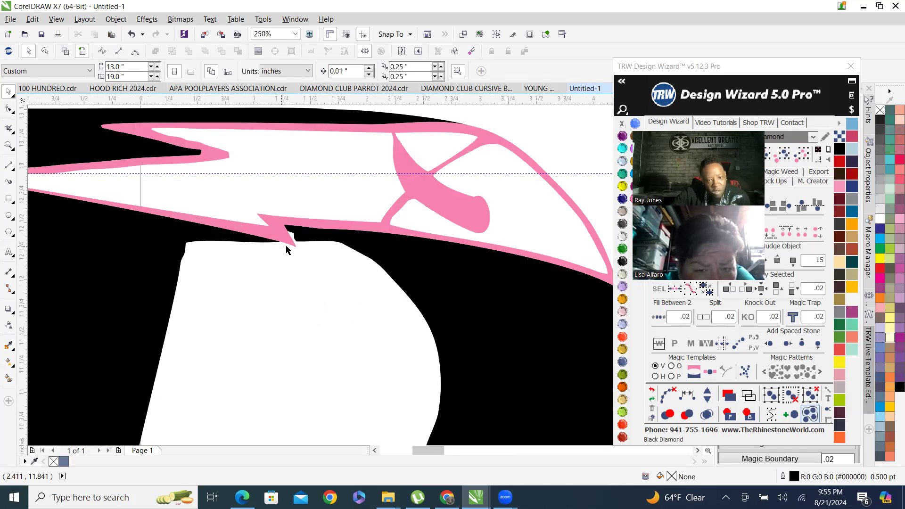
Draw a 2-Point Line about 1.5 inches long across the top of the D's inner counter.
left_click(9, 166)
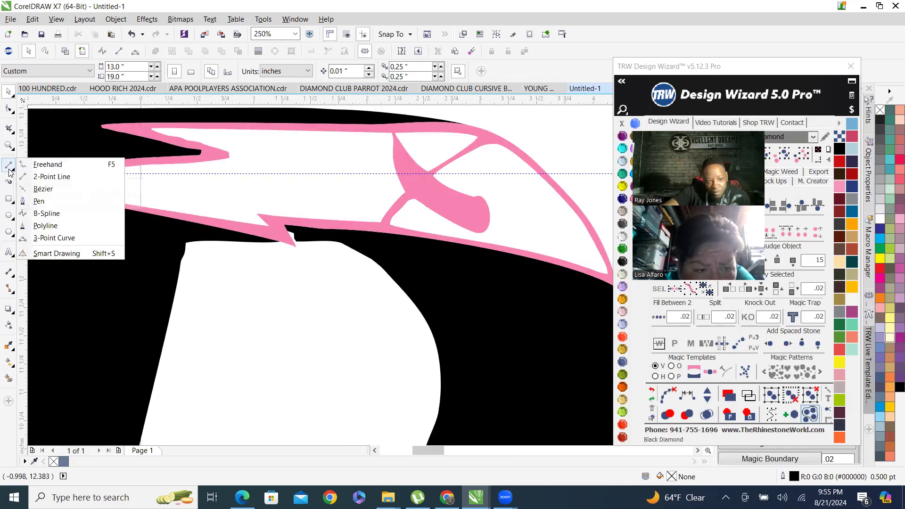
left_click(52, 177)
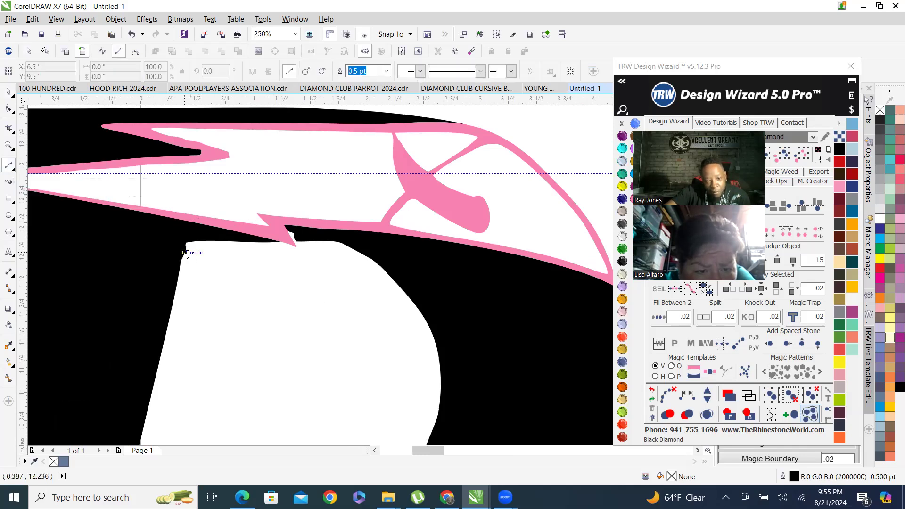
left_click_drag(184, 248, 360, 253)
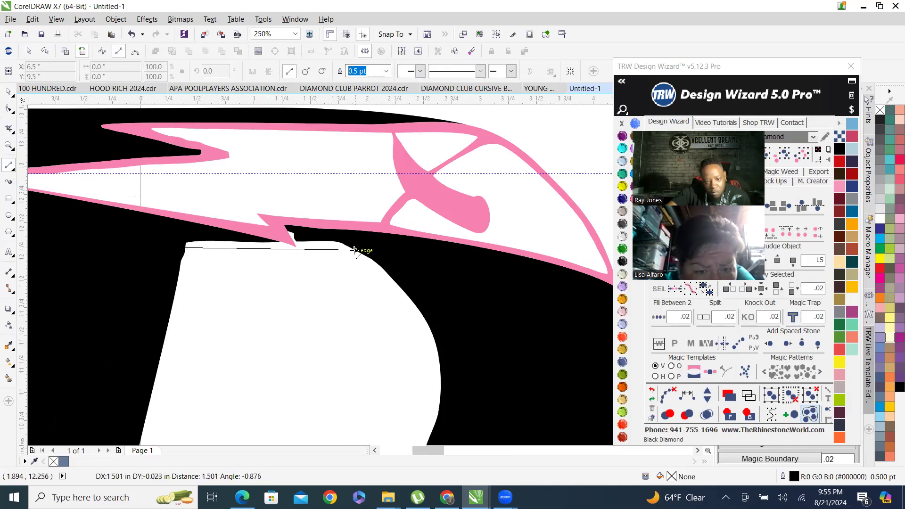
left_click(355, 250)
Smart Fill the area between the new line and the black edge under the pink lightning bolt.
left_click(9, 379)
scroll(270, 248, "up", 2)
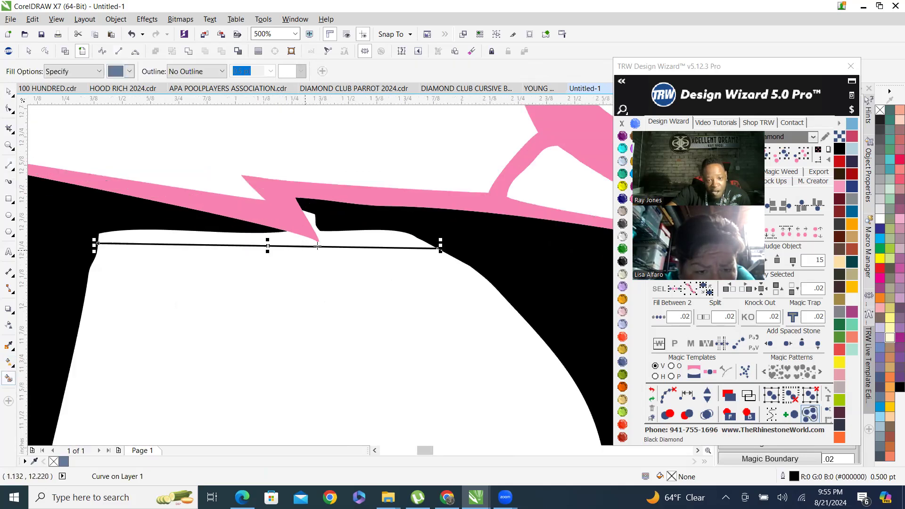
scroll(317, 246, "up", 2)
left_click(366, 234)
Combine the new fill with the black D shape.
left_click(10, 92)
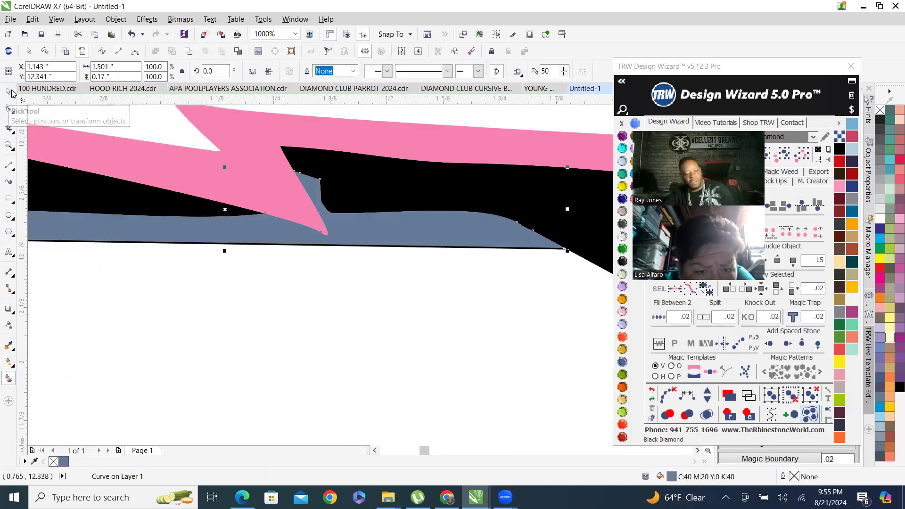
left_click(375, 186, "shift")
right_click(376, 186)
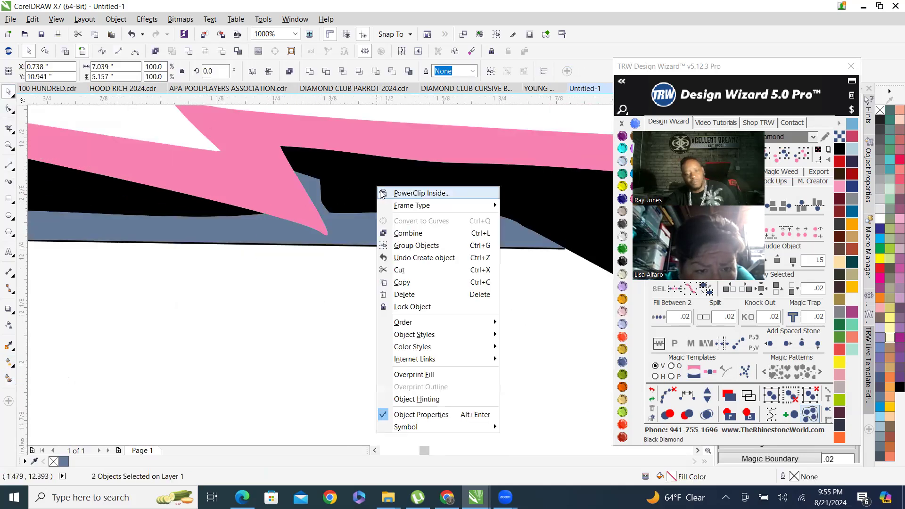
left_click(417, 246)
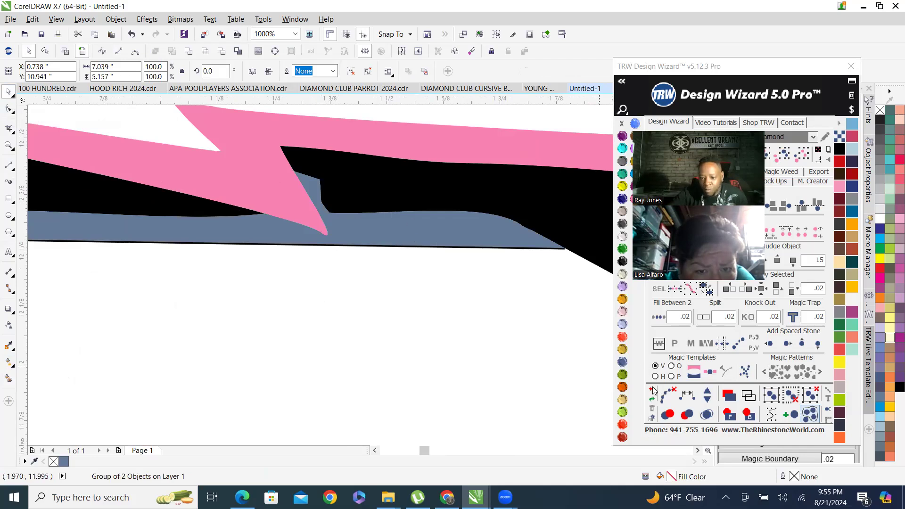
key("ctrl+z")
right_click(392, 192)
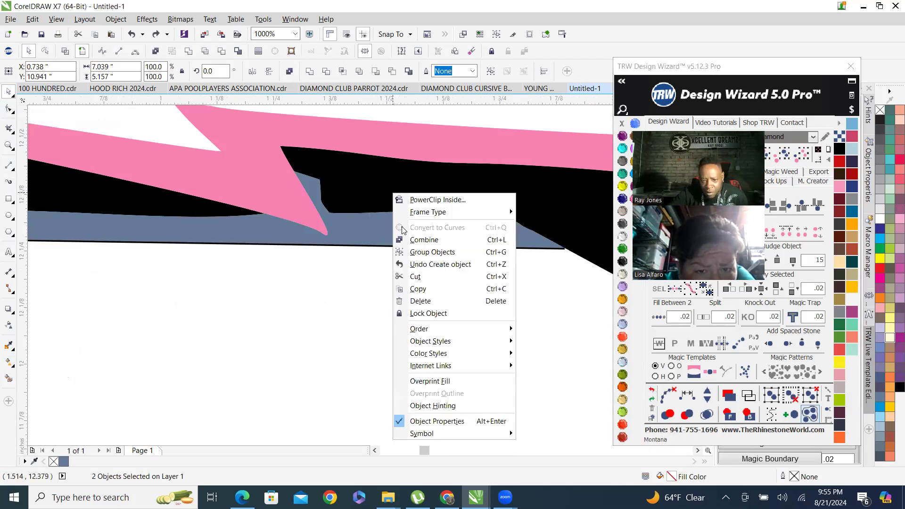
left_click(415, 240)
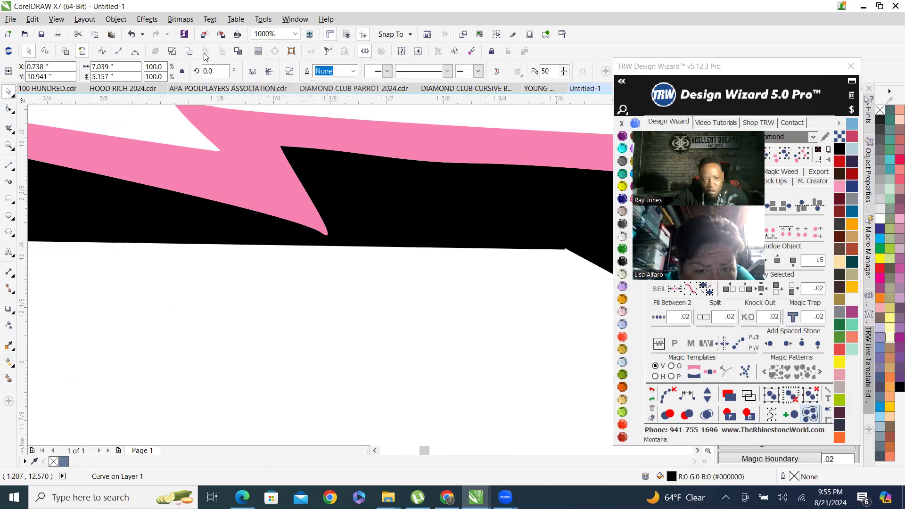
Fill the combined D shape with gray from the color palette.
scroll(392, 281, "down", 2)
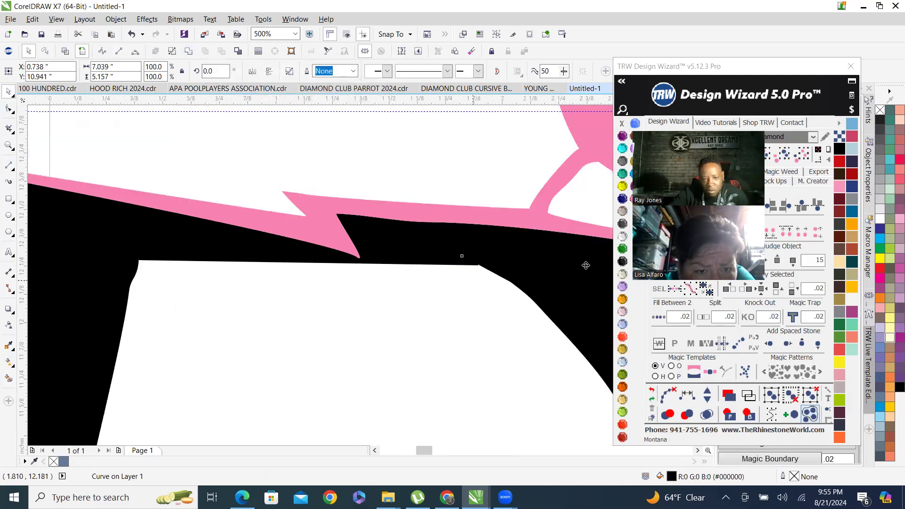
left_click(623, 161)
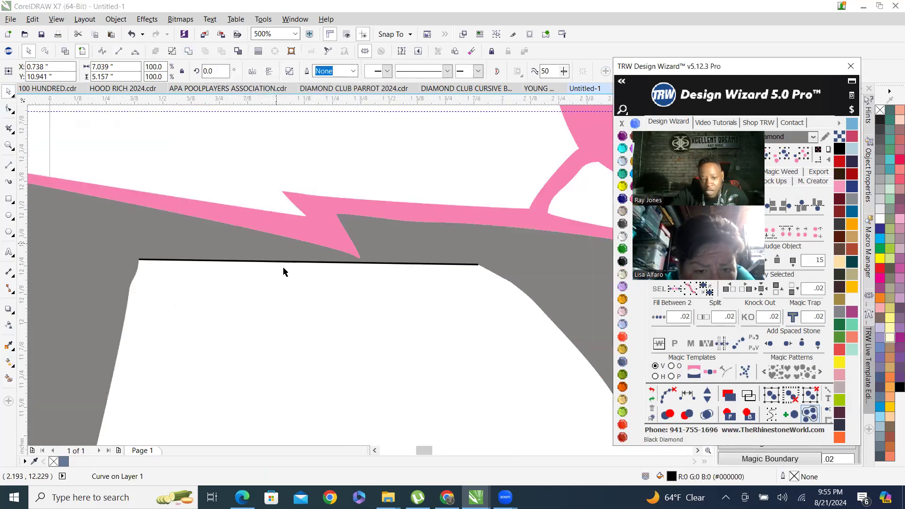
Inspect the 2-Point Line across the top of the D's inner counter at several zoom levels.
scroll(267, 263, "up", 3)
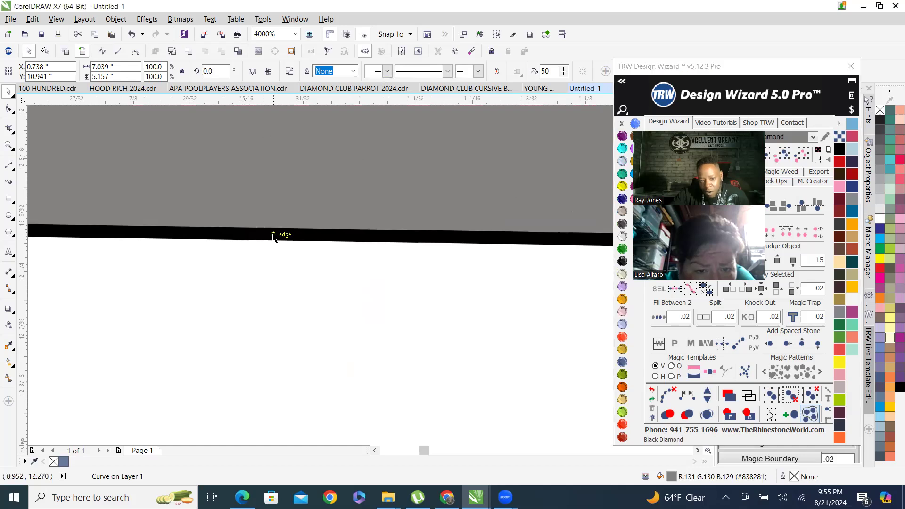
scroll(276, 301, "down", 5)
scroll(276, 247, "up", 2)
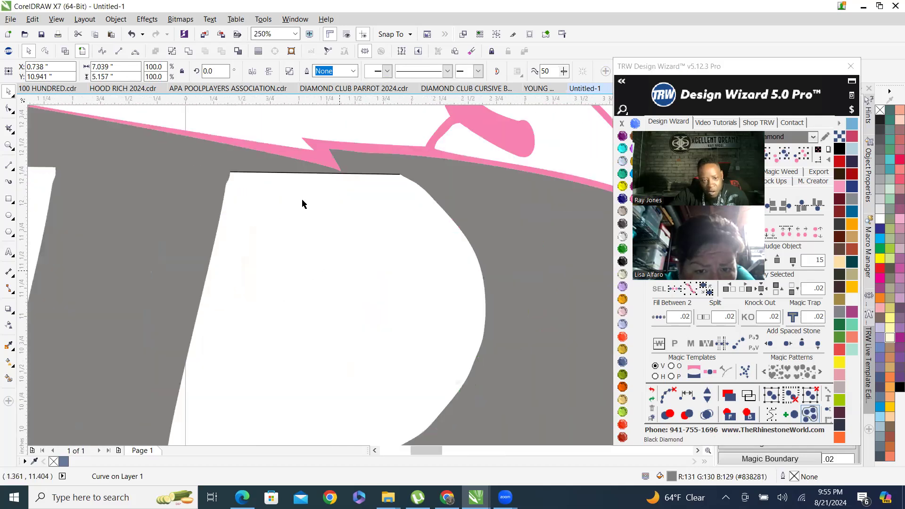
left_click(303, 201)
scroll(269, 165, "up", 2)
scroll(258, 237, "up", 3)
left_click(258, 234)
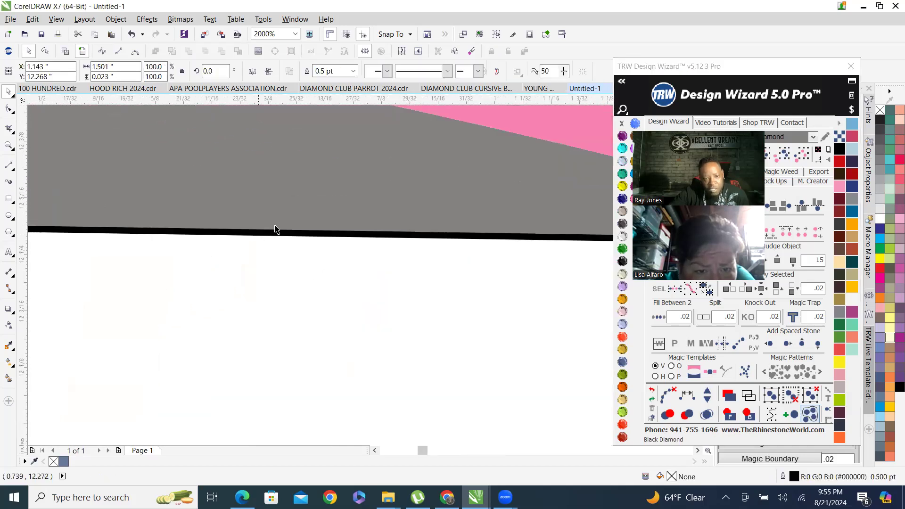
scroll(278, 230, "down", 6)
scroll(283, 233, "up", 2)
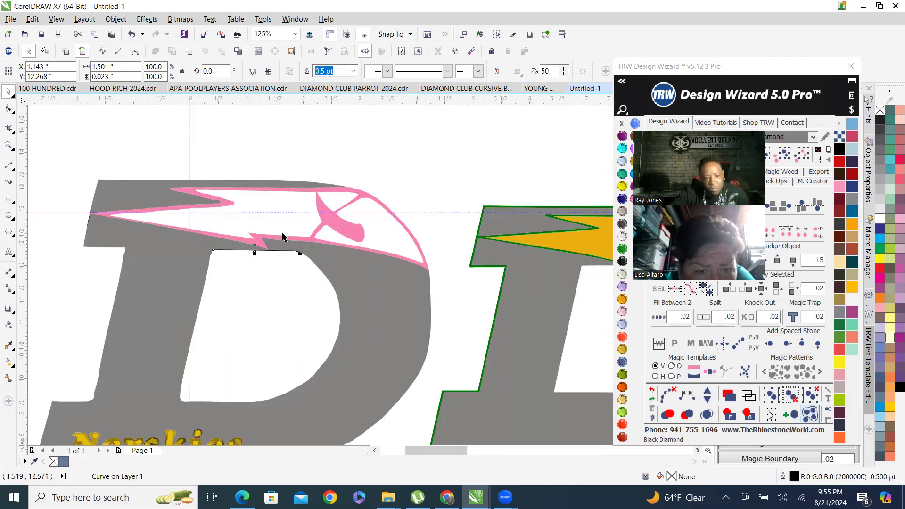
key("Escape")
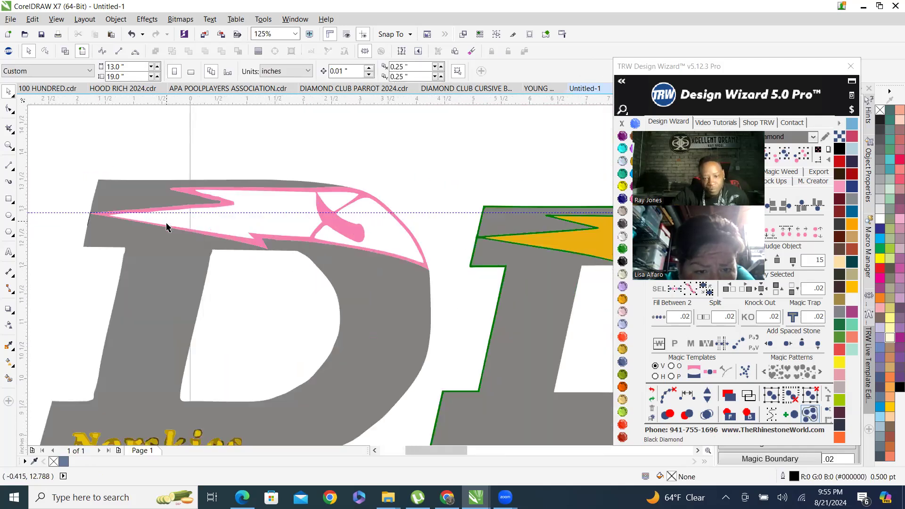
Delete the extra nodes along the pink lightning bolt's inner edge with the Shape tool.
scroll(222, 249, "down", 1)
scroll(254, 231, "up", 1)
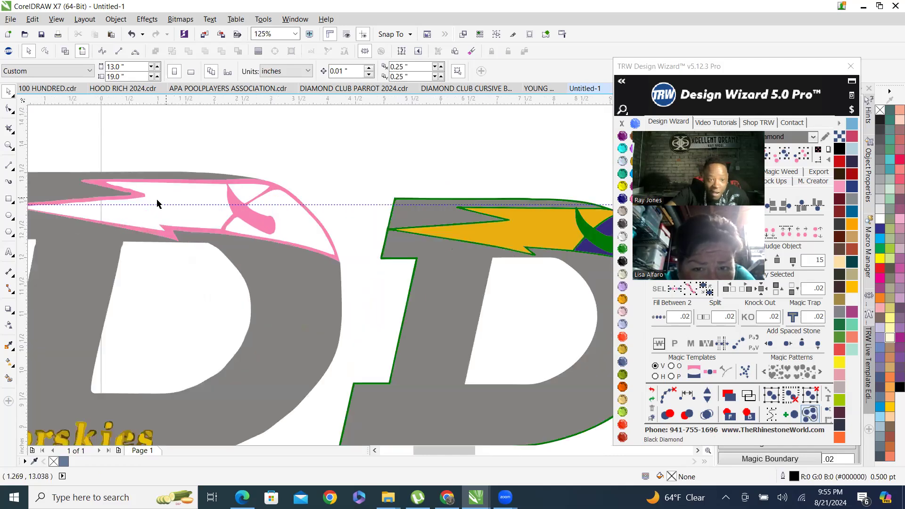
scroll(82, 167, "up", 2)
left_click(222, 250)
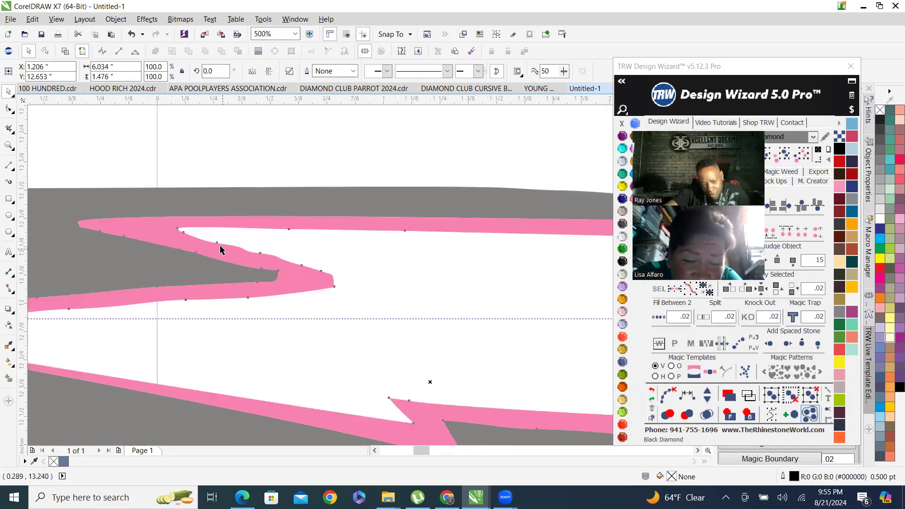
scroll(210, 237, "up", 1)
key("F10")
left_click_drag(201, 230, 417, 311)
key("Delete")
key("Delete")
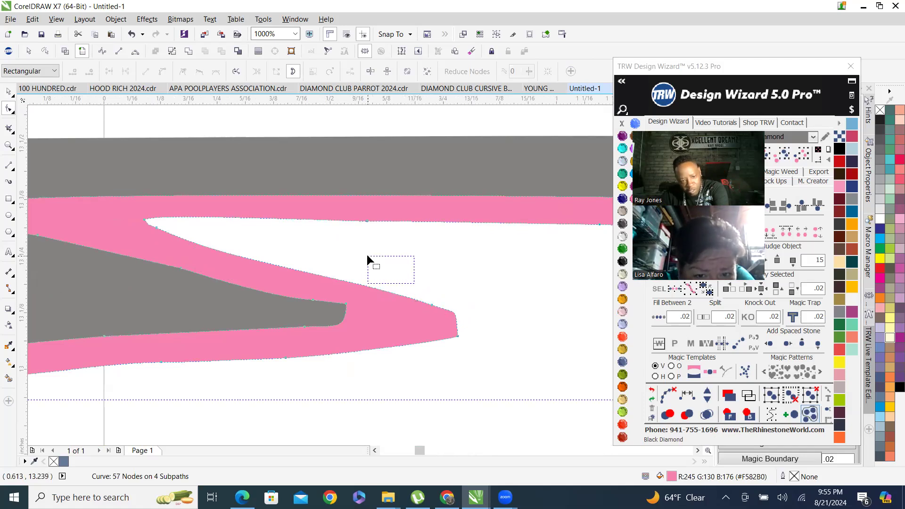
Smart Fill the lightning bolt area inside the pink outline and color it Citrine yellow.
scroll(299, 230, "down", 3)
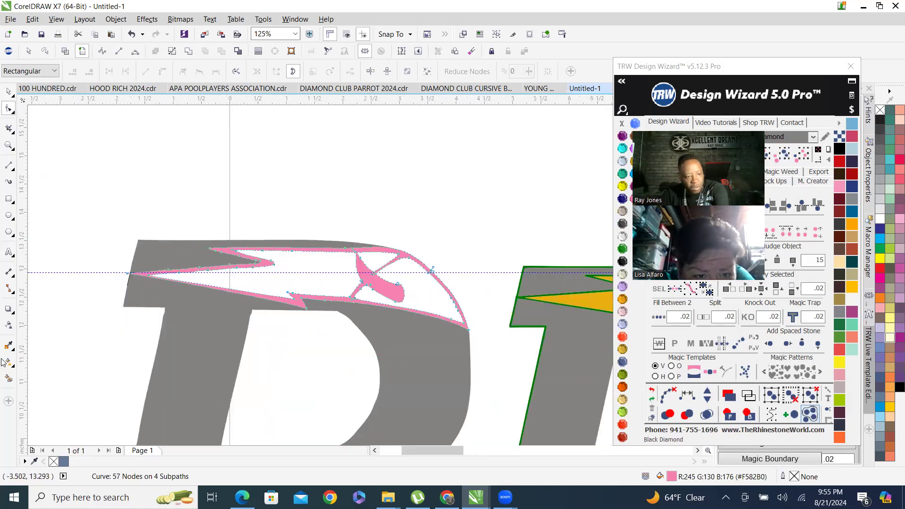
left_click(9, 378)
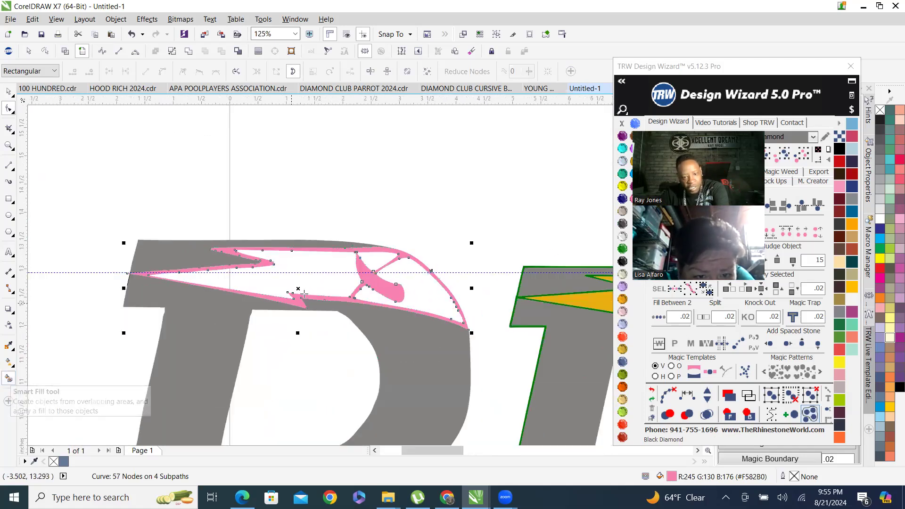
left_click(312, 262)
left_click(373, 261)
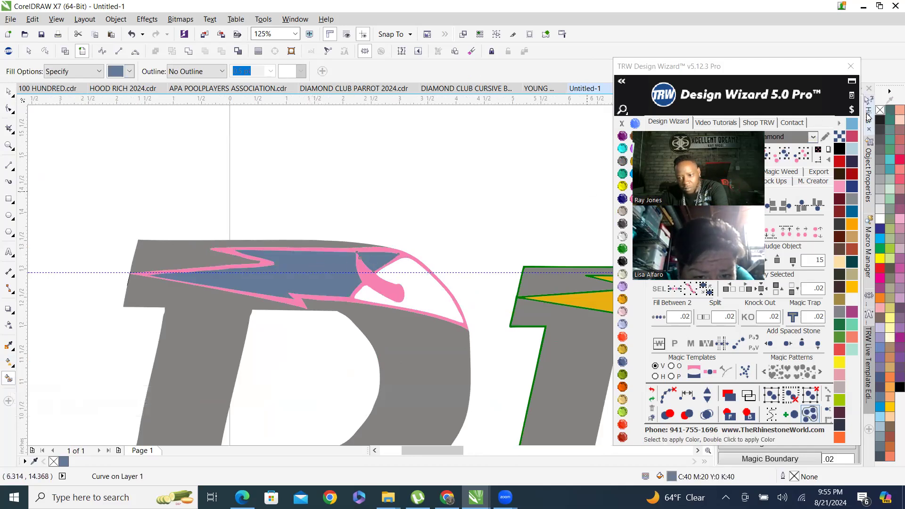
left_click(783, 154)
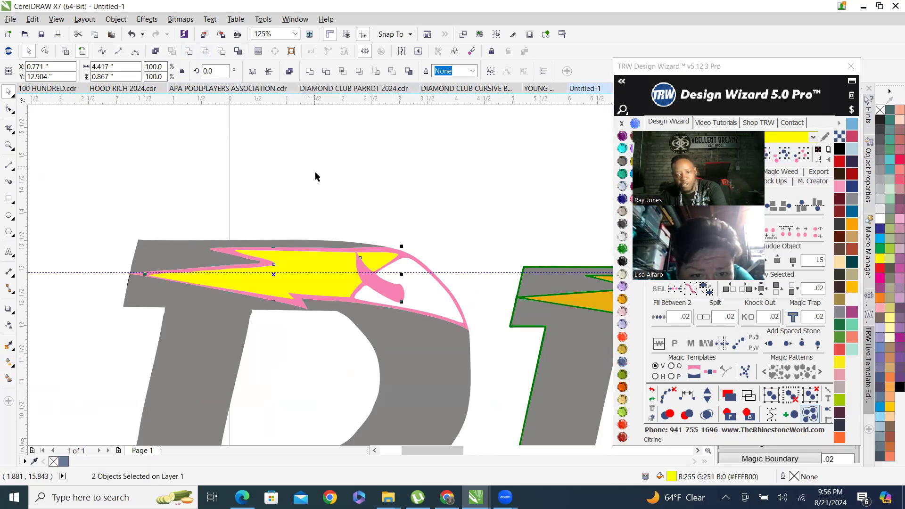
Smart Fill the area to the right of the bolt and color it Cobalt.
scroll(347, 226, "down", 3)
scroll(397, 239, "up", 3)
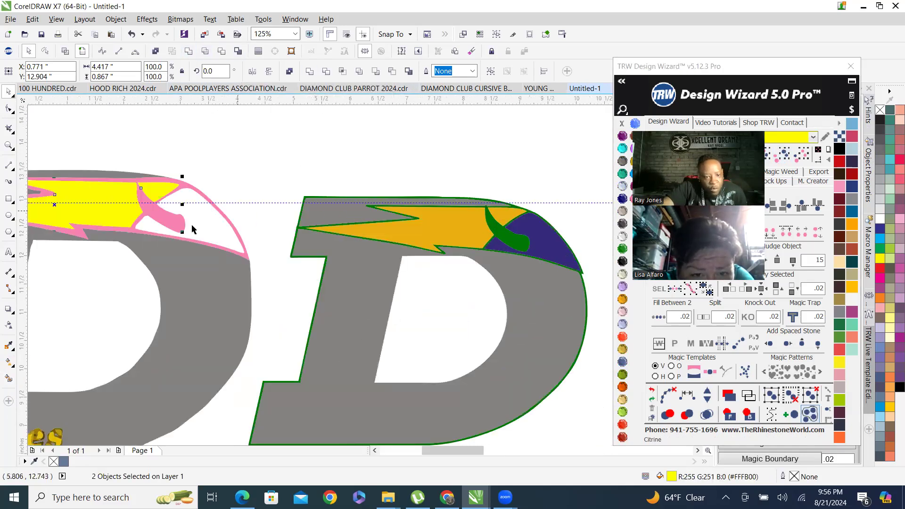
left_click(8, 378)
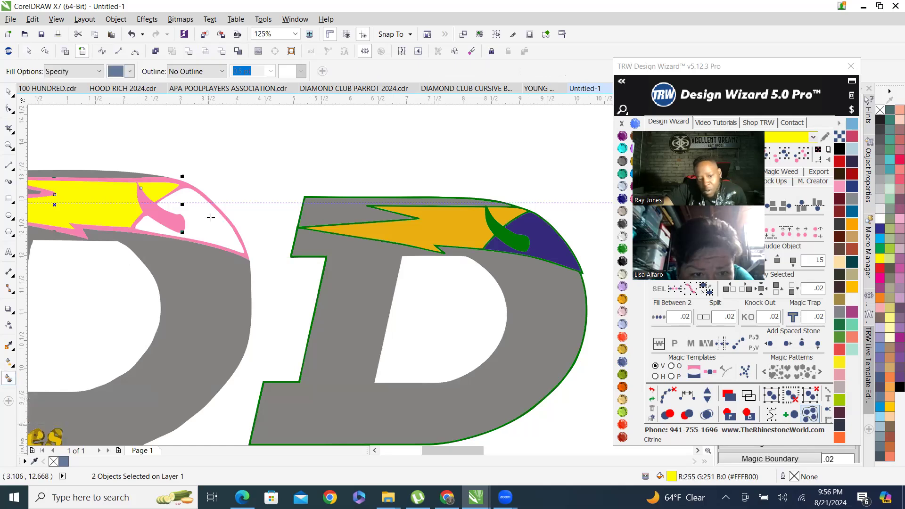
left_click(210, 217)
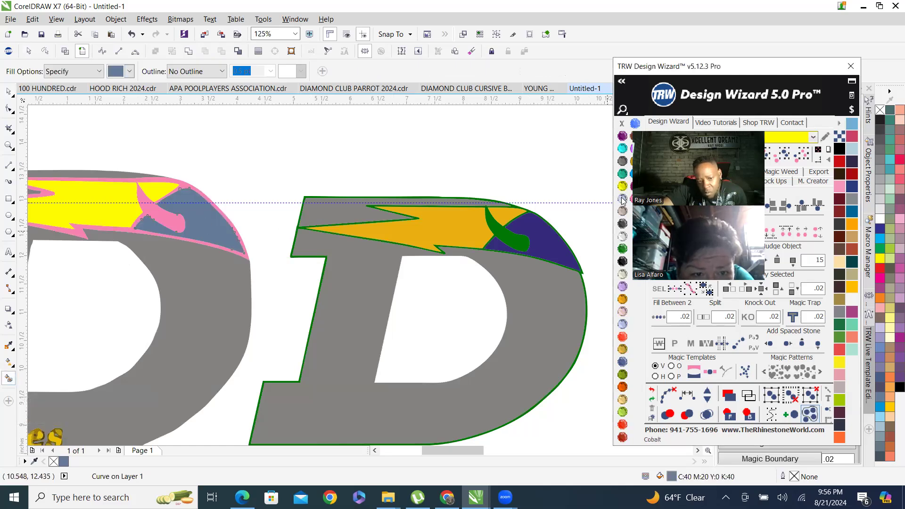
left_click(623, 199)
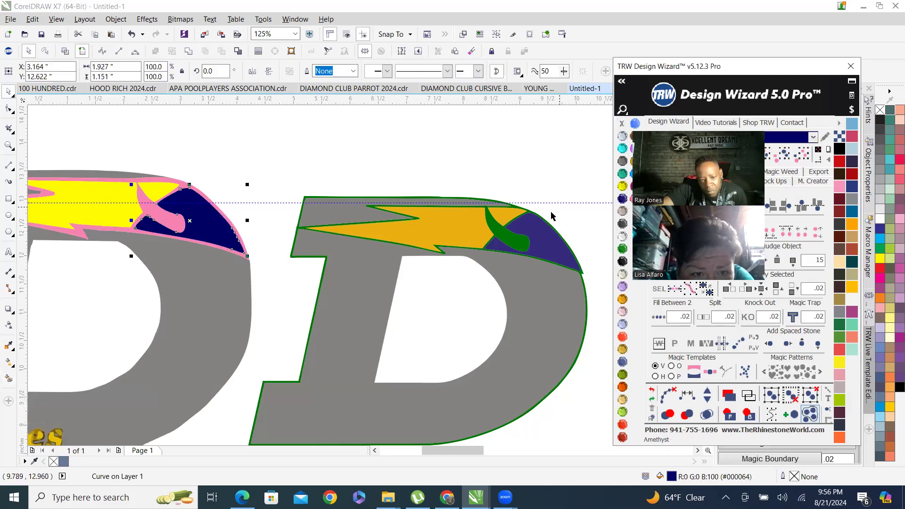
Recolor the pink outline shape around the bolt to Emerald green.
scroll(173, 202, "up", 4)
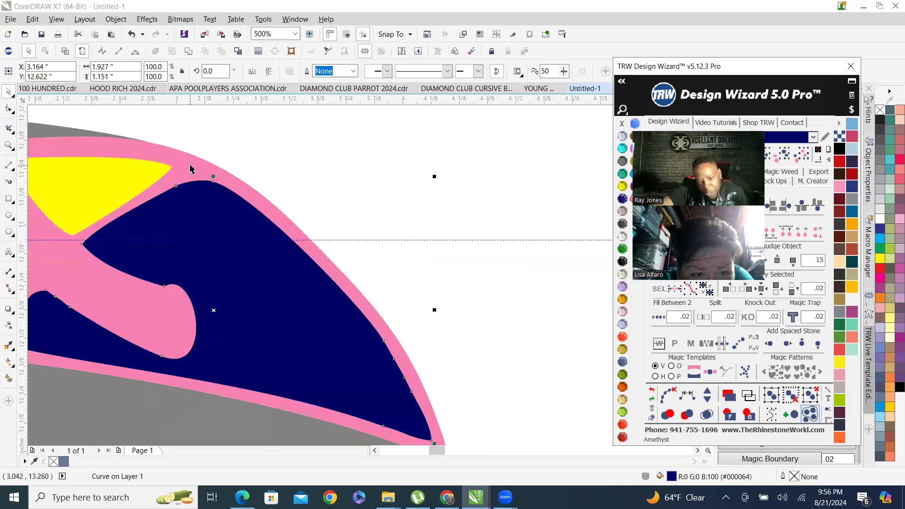
left_click(166, 182)
scroll(221, 204, "down", 2)
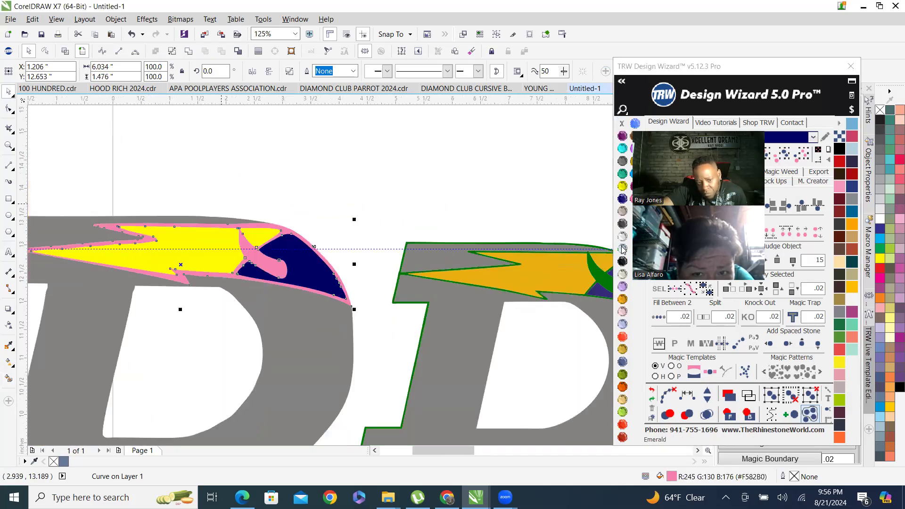
left_click(623, 249)
left_click(270, 193)
scroll(217, 202, "down", 1)
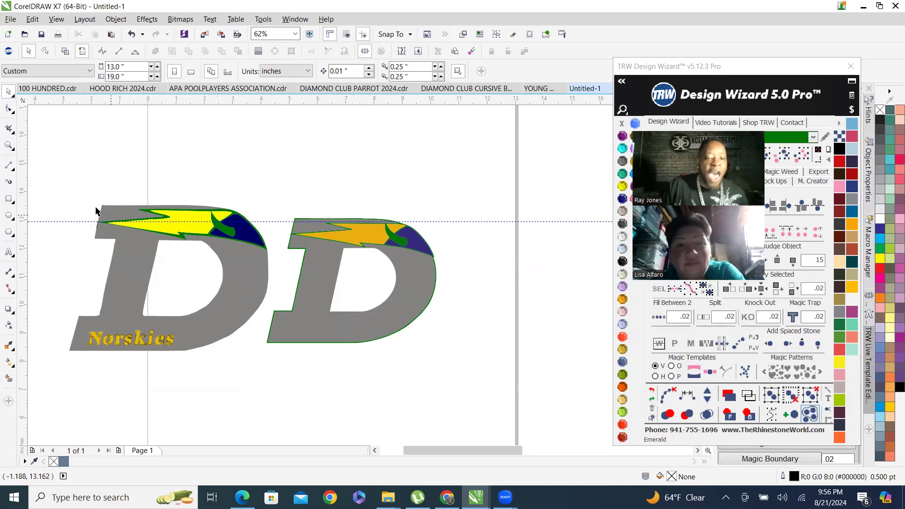
Compare the traced D with the reference D, checking the outlines at different zoom levels.
left_click_drag(53, 191, 18, 192)
left_click_drag(372, 246, 300, 135)
left_click_drag(325, 171, 555, 390)
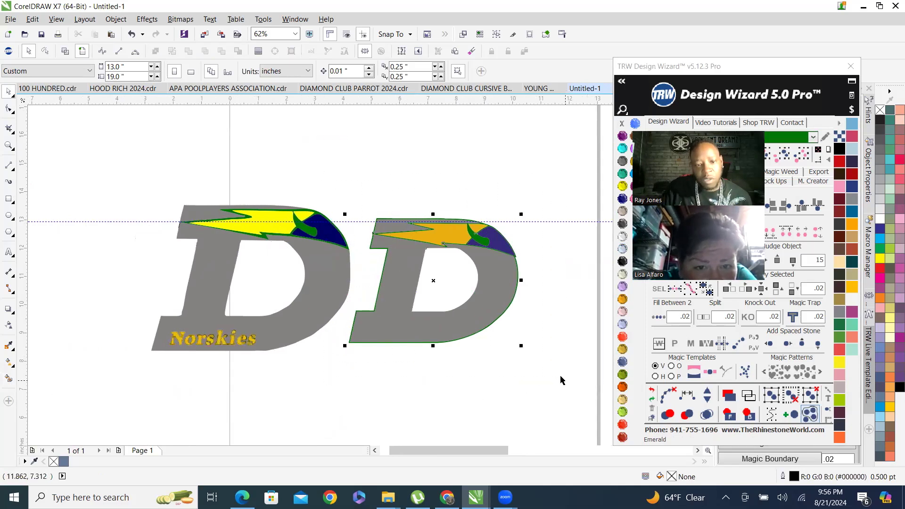
scroll(399, 233, "up", 5)
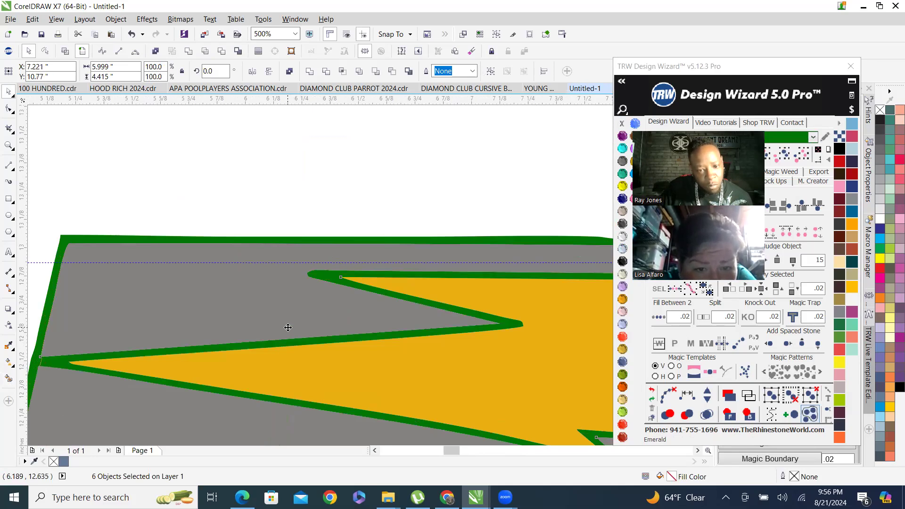
scroll(240, 274, "up", 3)
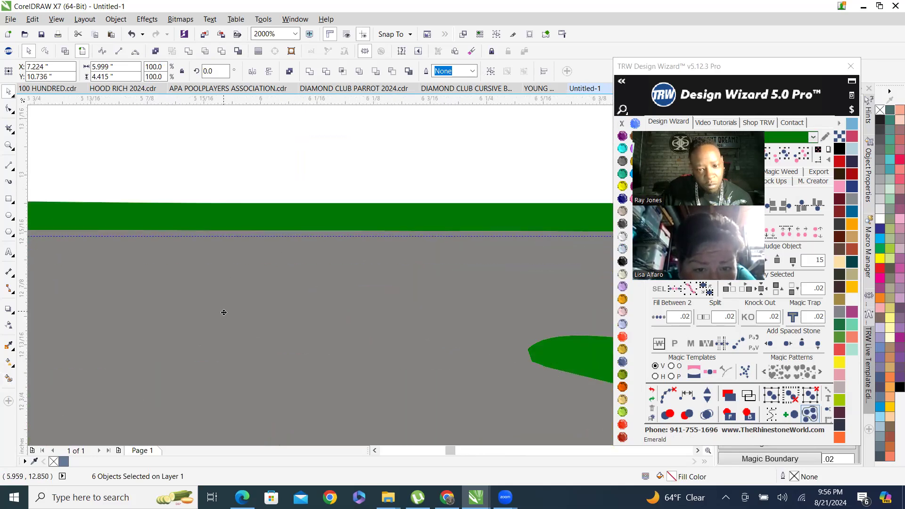
scroll(444, 208, "down", 4)
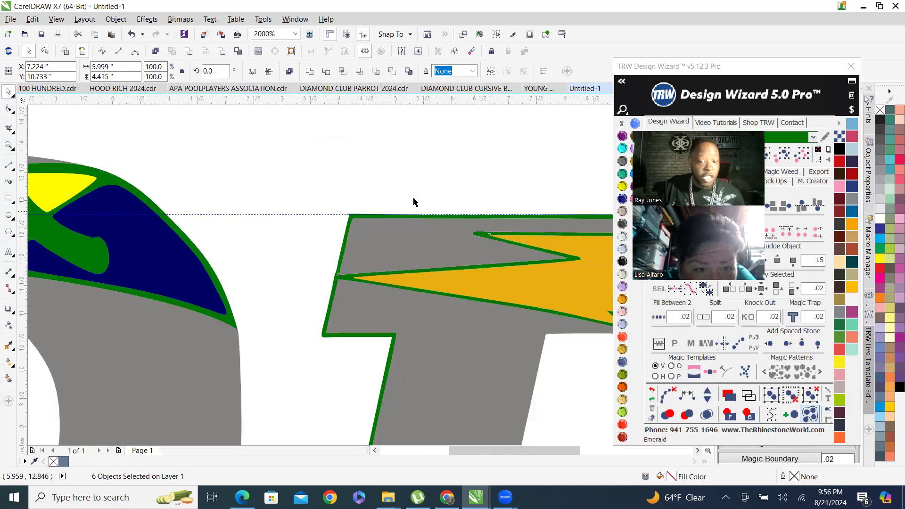
scroll(414, 202, "down", 8)
left_click_drag(214, 159, 297, 215)
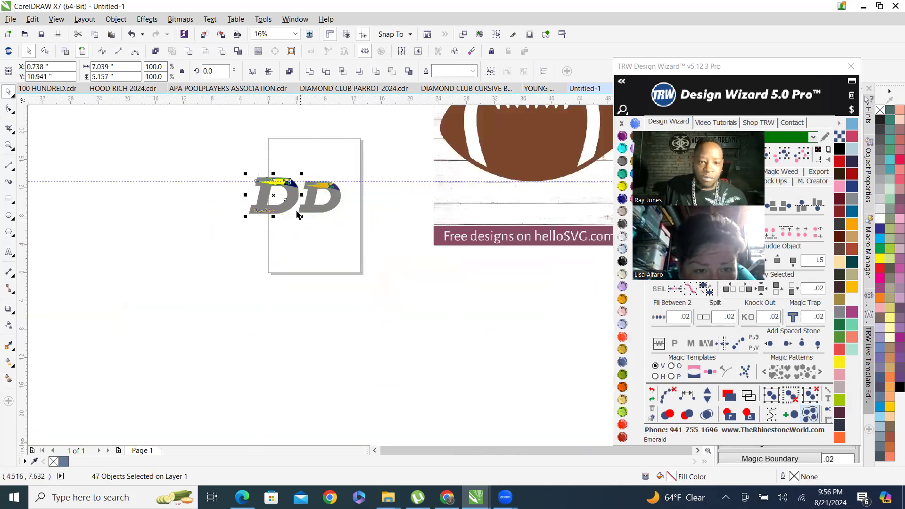
scroll(297, 215, "up", 6)
scroll(262, 257, "down", 1)
scroll(262, 257, "up", 3)
scroll(167, 223, "down", 6)
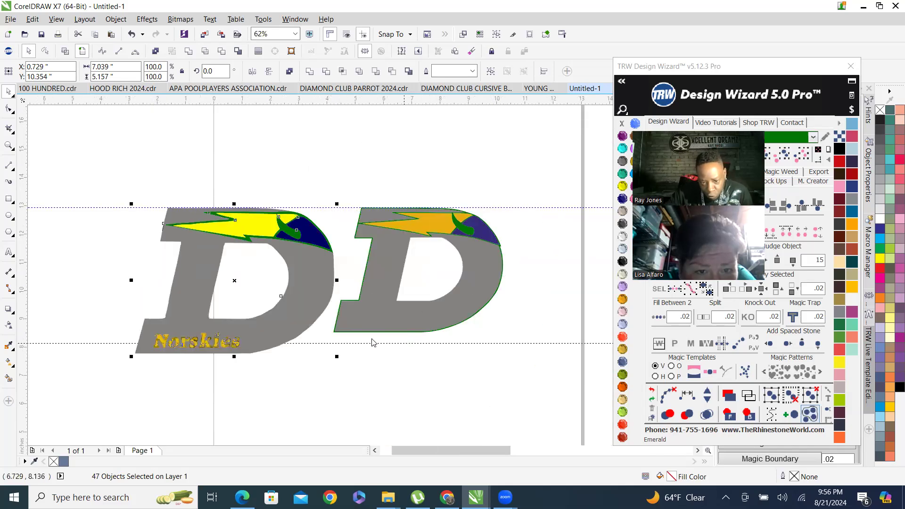
Move the traced D so its base aligns with the guideline at the reference D's bottom edge.
left_click(331, 334)
scroll(339, 327, "up", 12)
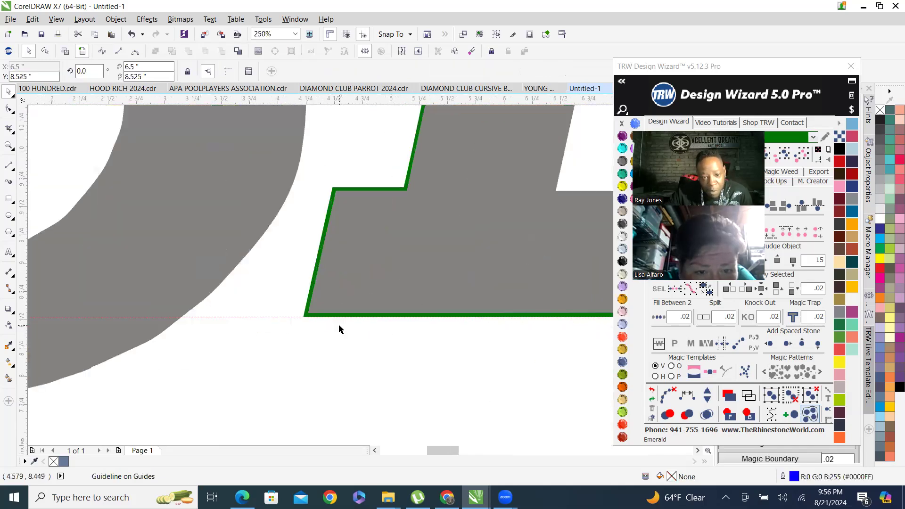
scroll(305, 300, "down", 7)
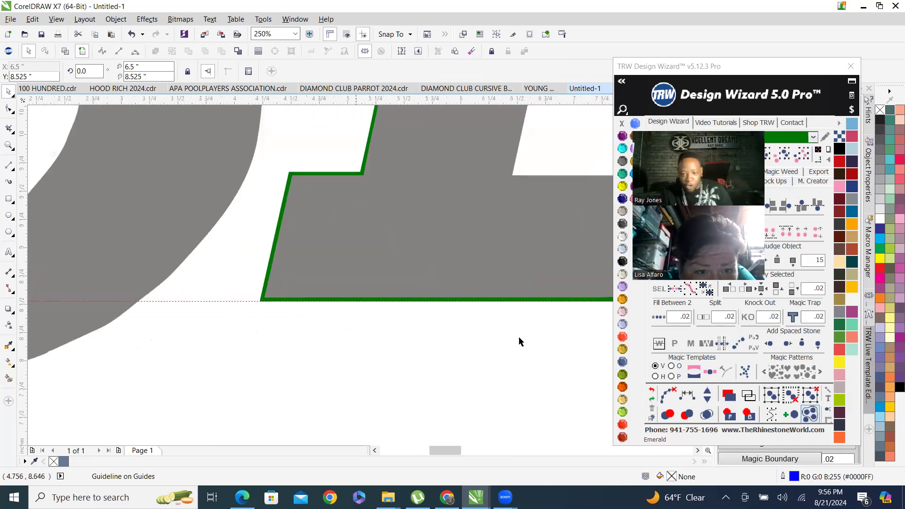
scroll(346, 295, "up", 4)
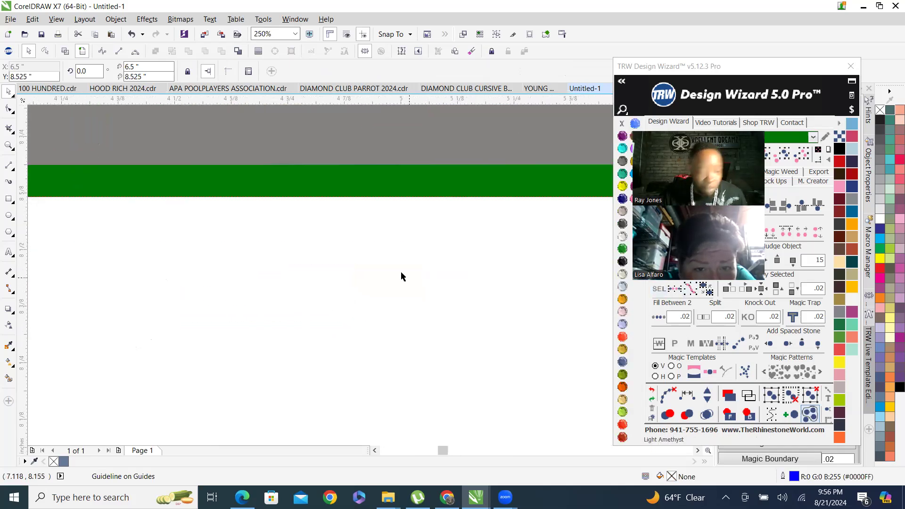
scroll(403, 272, "down", 5)
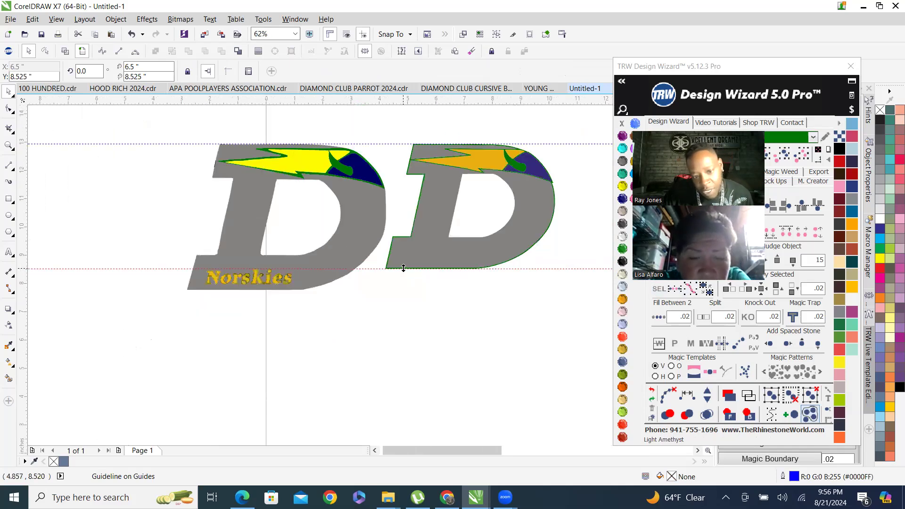
left_click_drag(166, 131, 404, 339)
left_click_drag(184, 293, 196, 270)
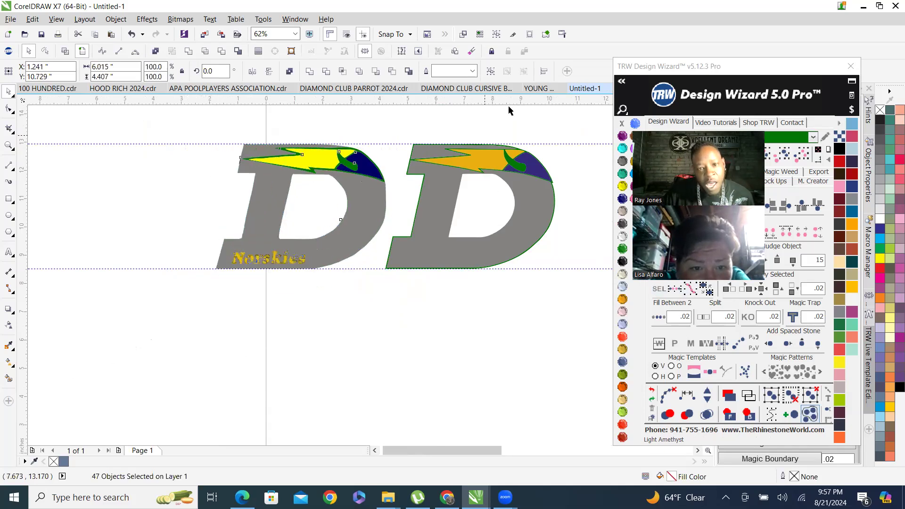
Deselect everything and show the document grid.
left_click(454, 112)
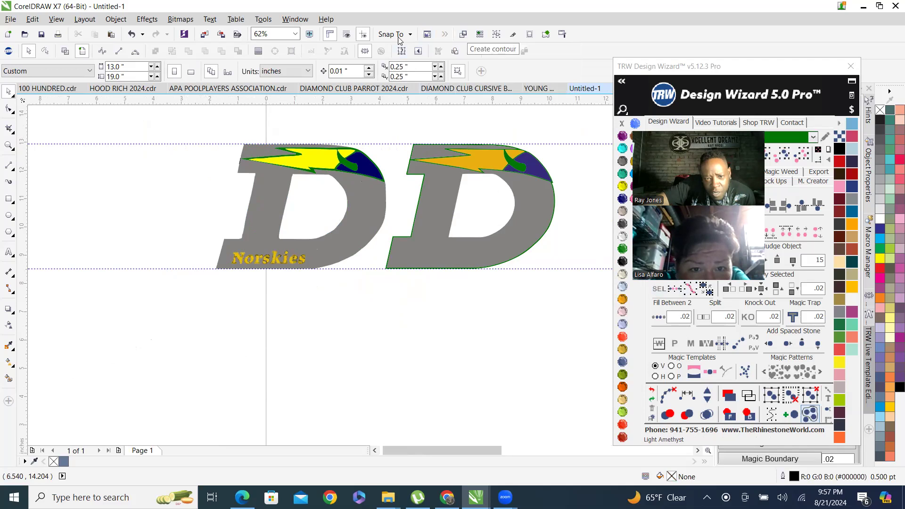
left_click(347, 35)
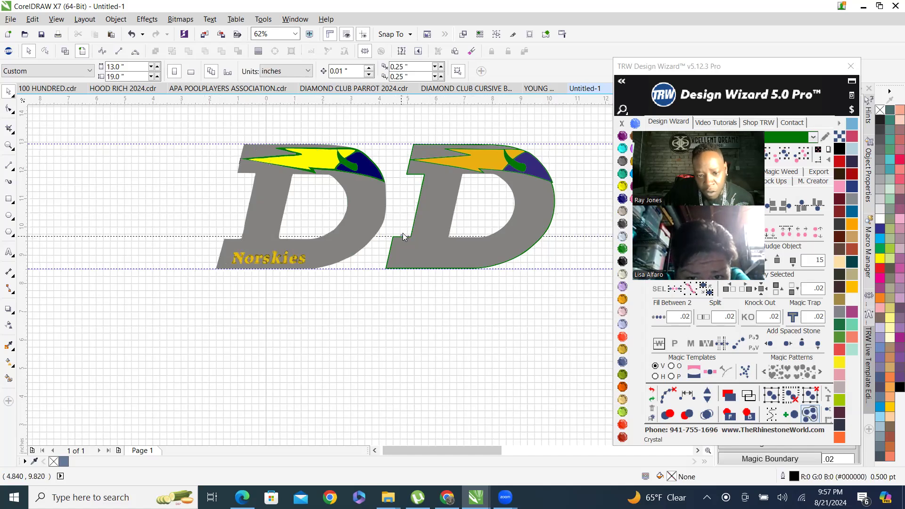
Node-edit the top edge of the traced D's lower-left serif, deleting extra nodes and aligning it with the guideline.
left_click(401, 236)
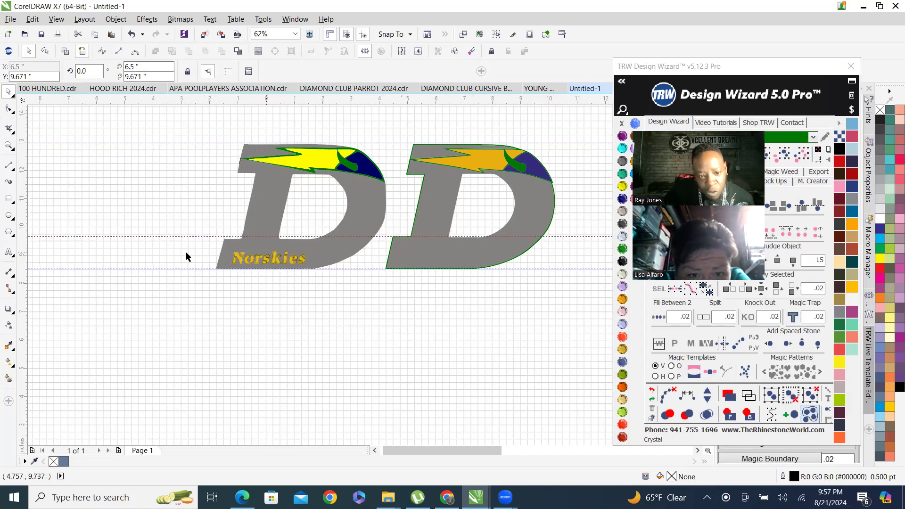
scroll(221, 252, "up", 2)
double_click(284, 222)
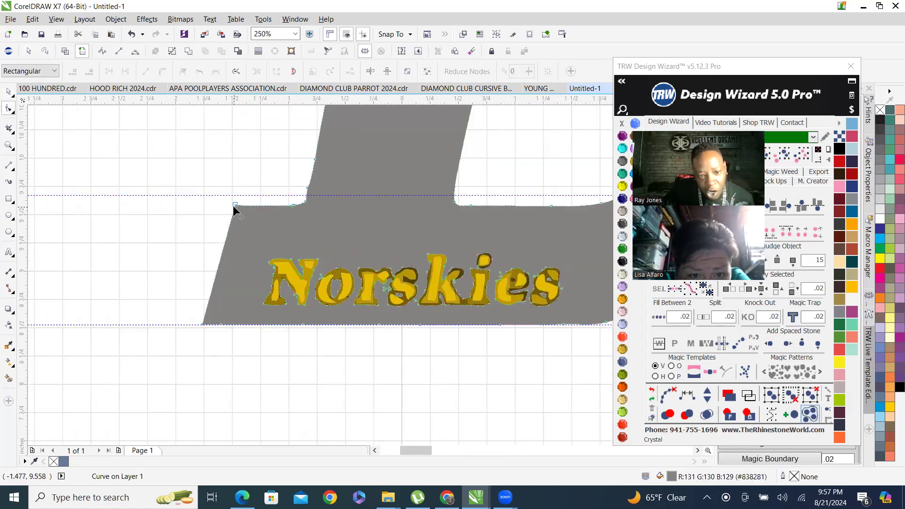
left_click_drag(236, 207, 238, 197)
scroll(305, 214, "up", 1)
left_click_drag(307, 202, 235, 192)
key("Delete")
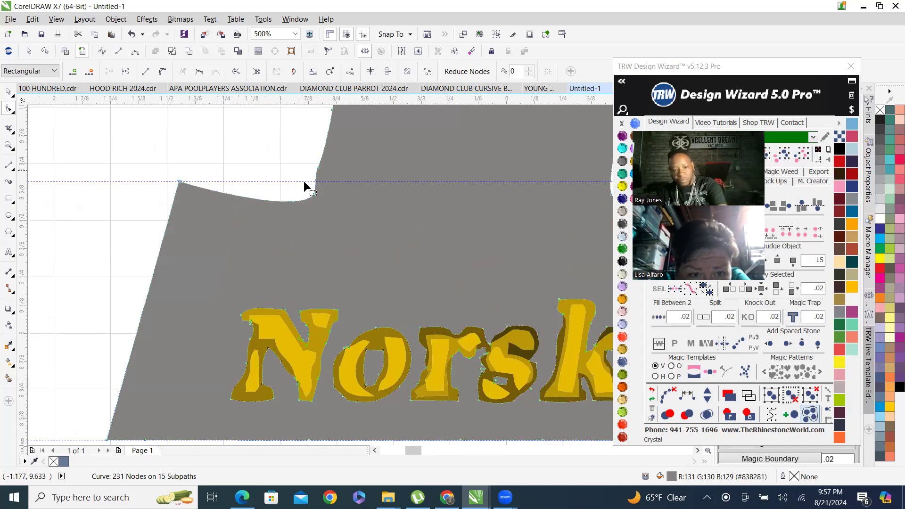
left_click_drag(316, 194, 316, 182)
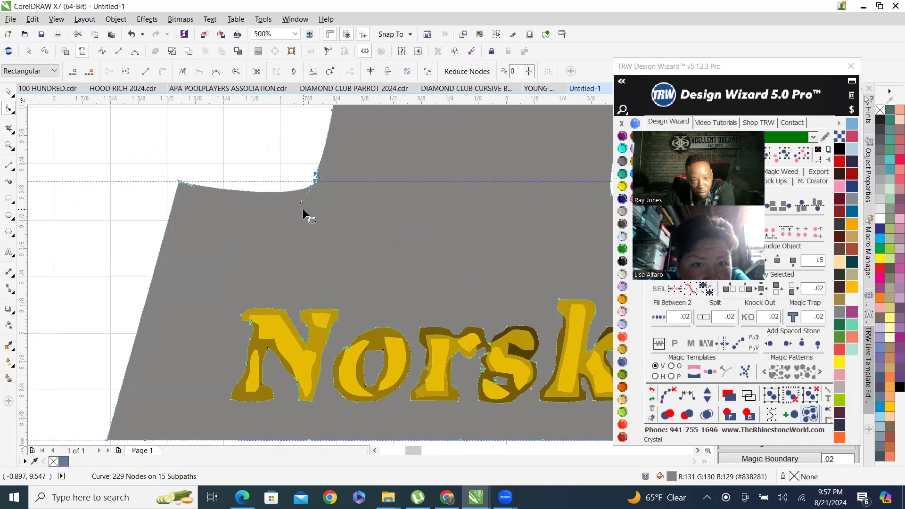
left_click_drag(255, 193, 233, 181)
Convert the corner node where the serif meets the D's stem into a cusp node.
scroll(207, 223, "down", 4)
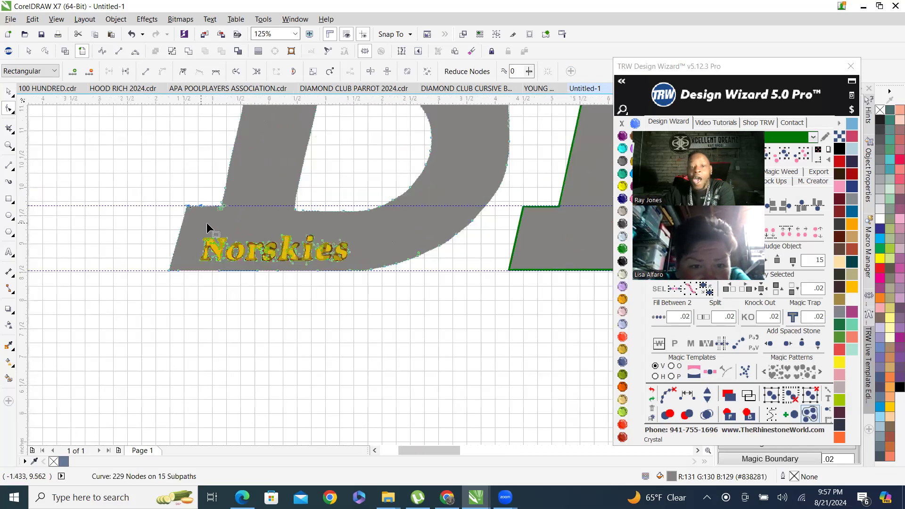
scroll(241, 189, "up", 4)
scroll(187, 269, "up", 3)
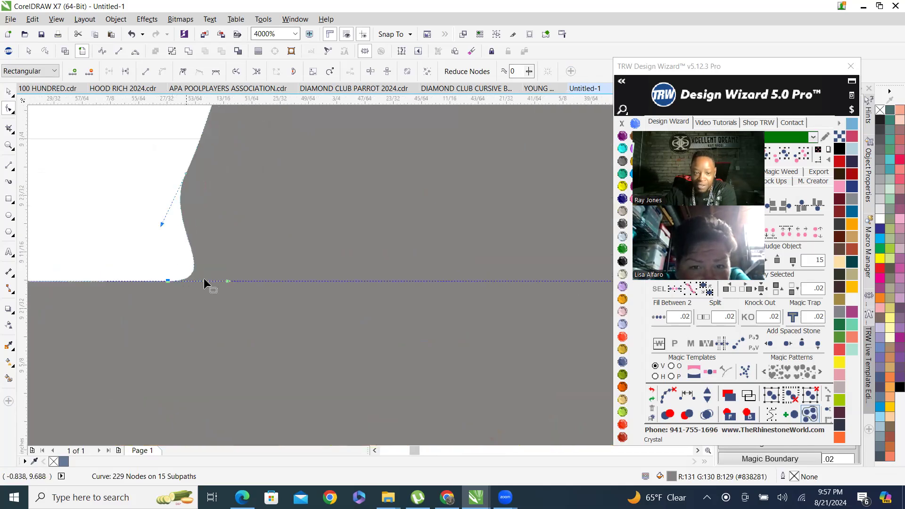
left_click_drag(224, 275, 192, 227)
scroll(224, 279, "down", 1)
key("ctrl+z")
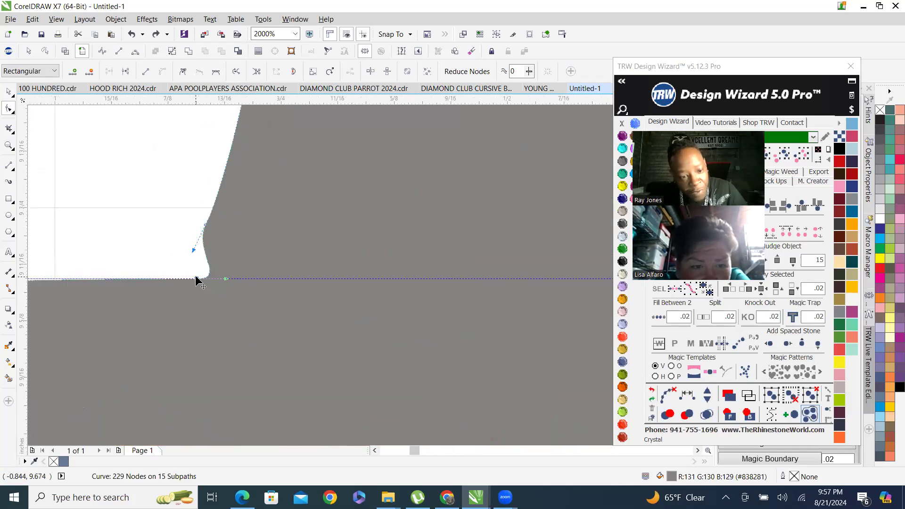
right_click(196, 278)
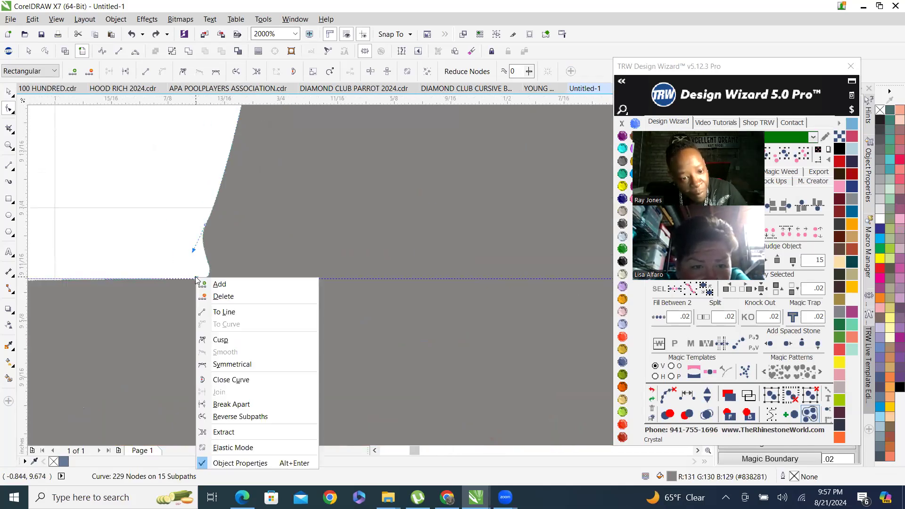
left_click(259, 340)
scroll(217, 256, "down", 6)
scroll(211, 231, "up", 2)
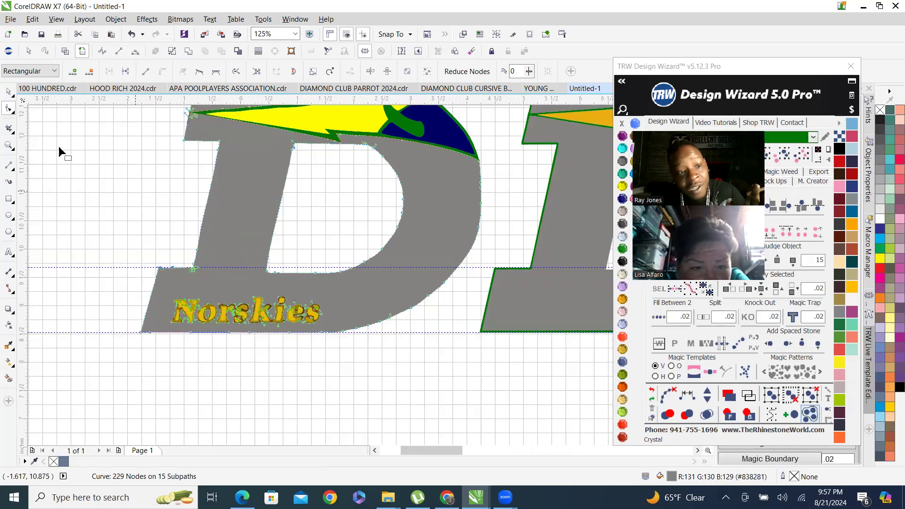
left_click(8, 90)
Inspect the traced D's outline against the reference D at several zoom levels.
scroll(151, 281, "down", 1)
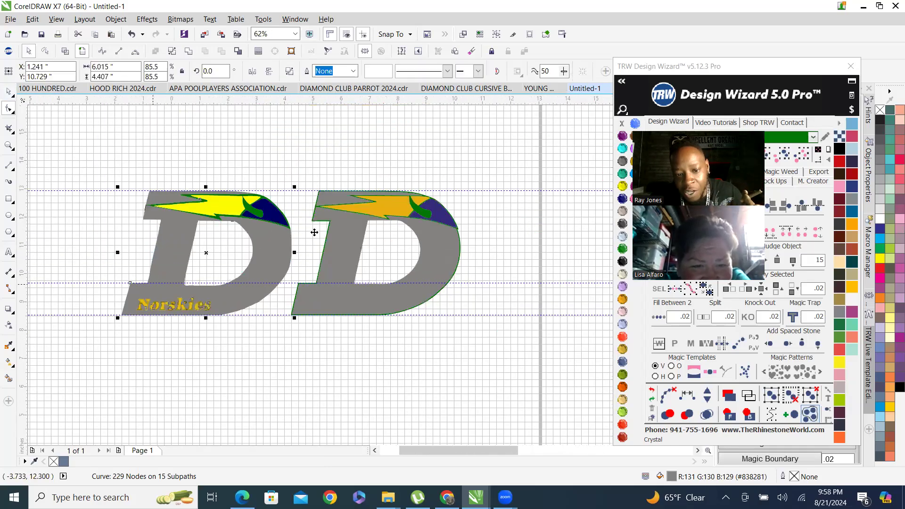
scroll(315, 229, "down", 3)
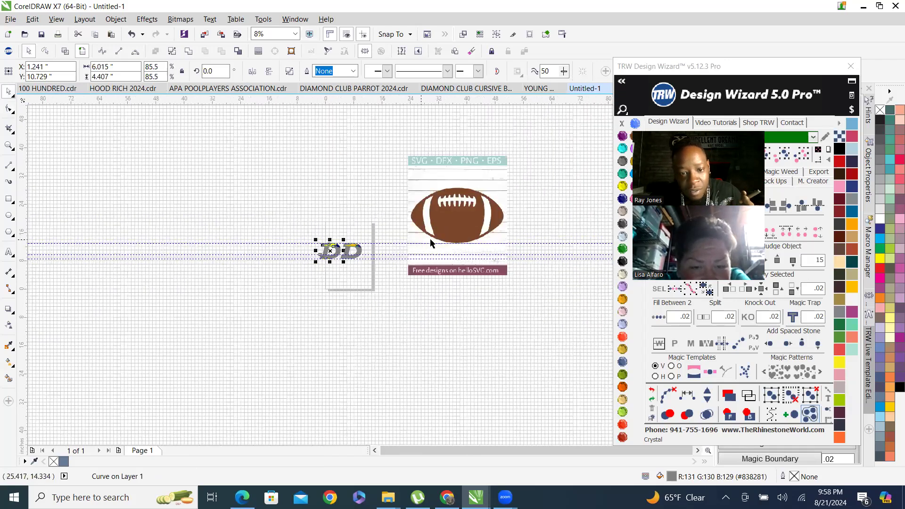
scroll(348, 254, "up", 3)
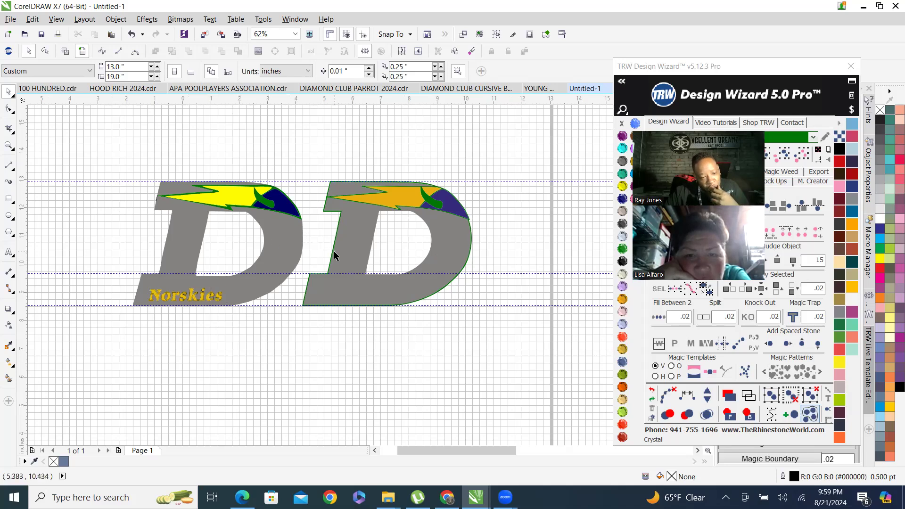
scroll(254, 229, "up", 3)
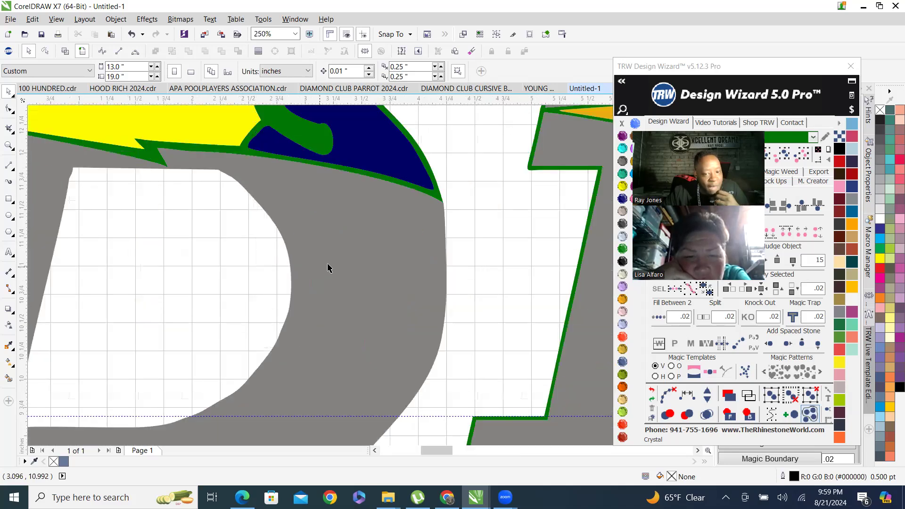
scroll(392, 302, "down", 2)
double_click(395, 282)
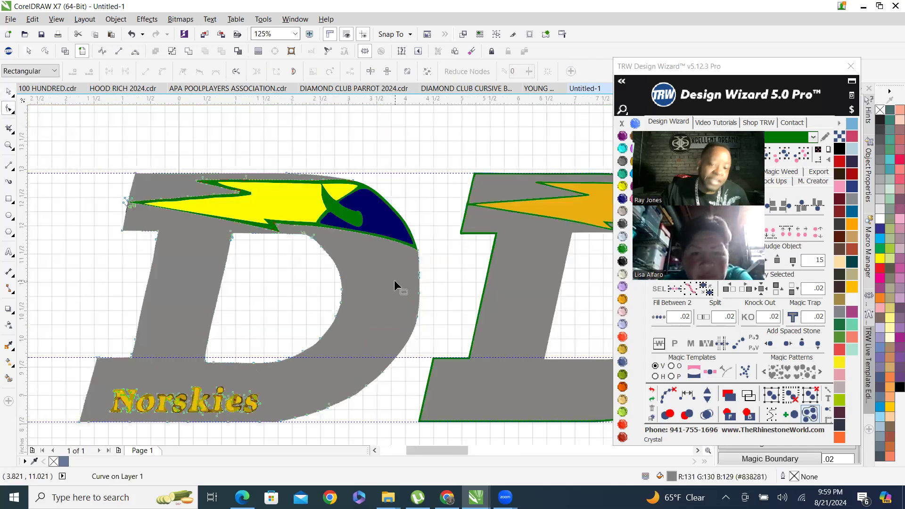
scroll(272, 237, "down", 2)
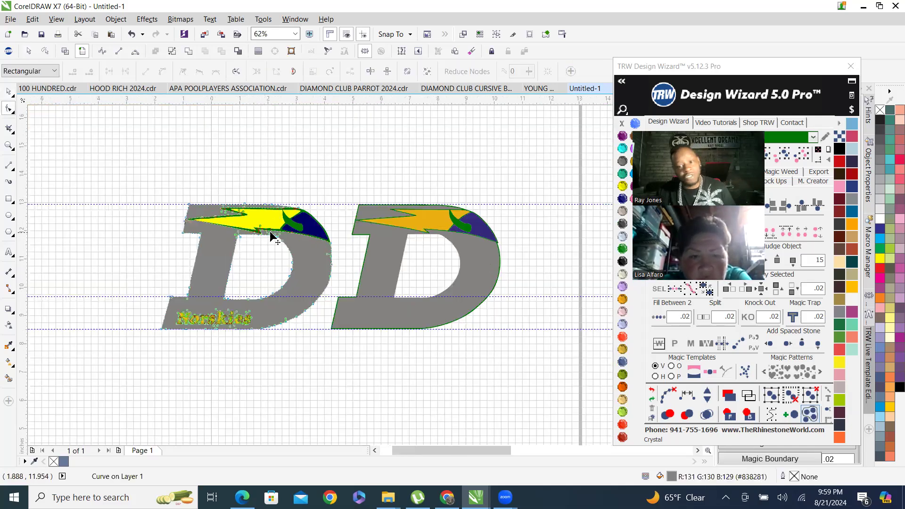
left_click(9, 90)
left_click(249, 258)
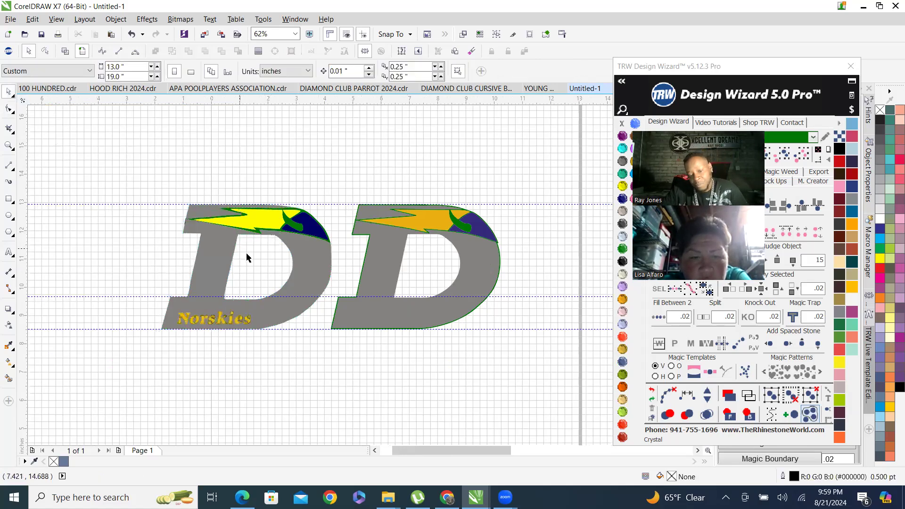
scroll(304, 258, "up", 2)
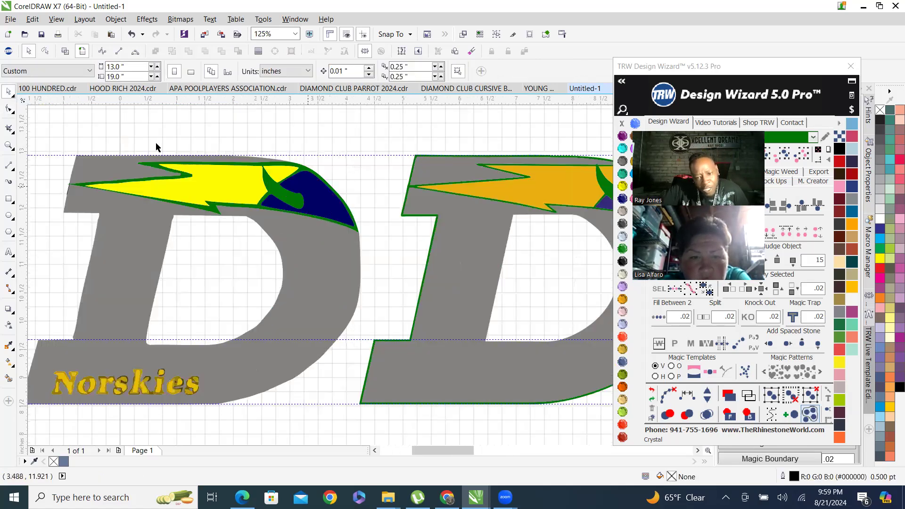
scroll(204, 166, "up", 2)
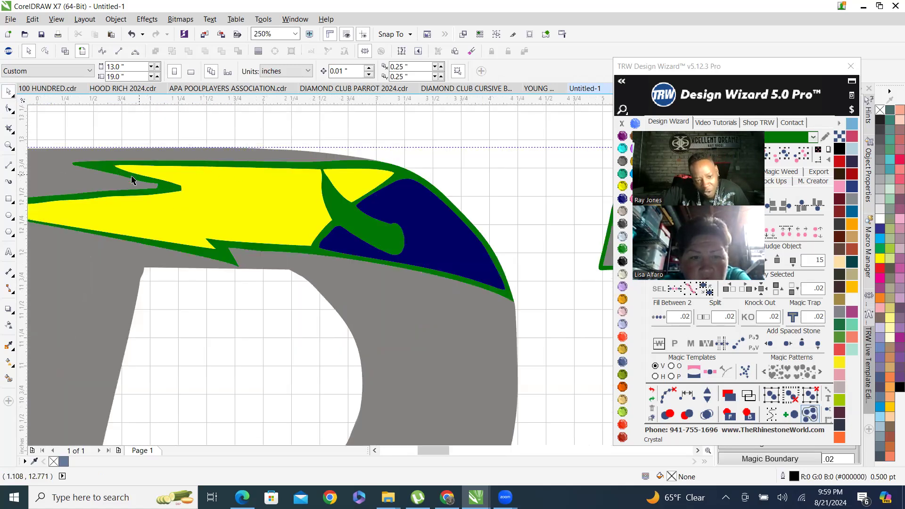
scroll(195, 195, "down", 2)
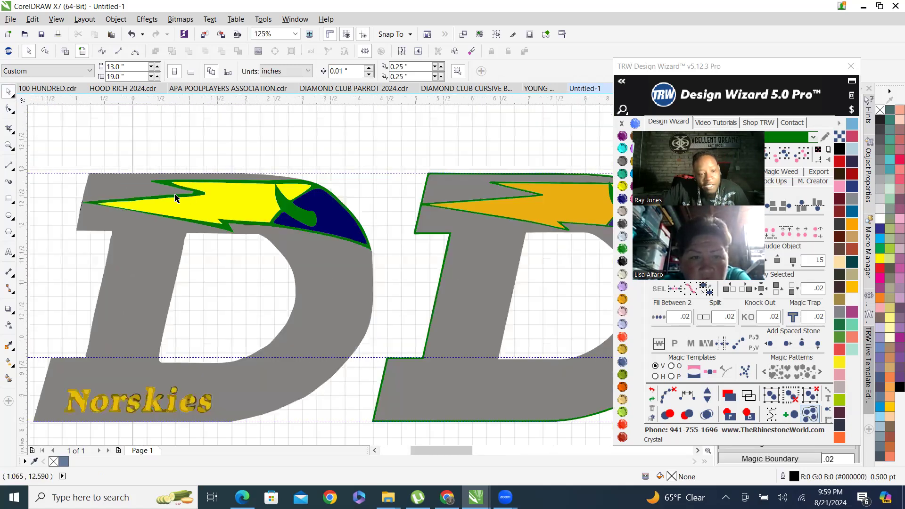
scroll(47, 230, "up", 1)
Examine the nodes of the green outline around the bolt's left tip.
left_click_drag(23, 260, 263, 224)
scroll(215, 208, "up", 2)
key("F10")
left_click(219, 213)
scroll(236, 208, "down", 1)
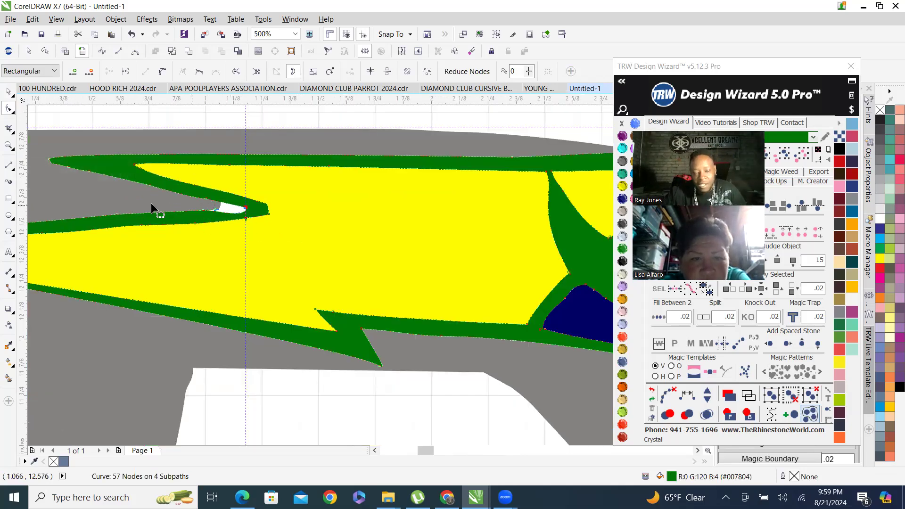
left_click(8, 91)
scroll(94, 176, "down", 2)
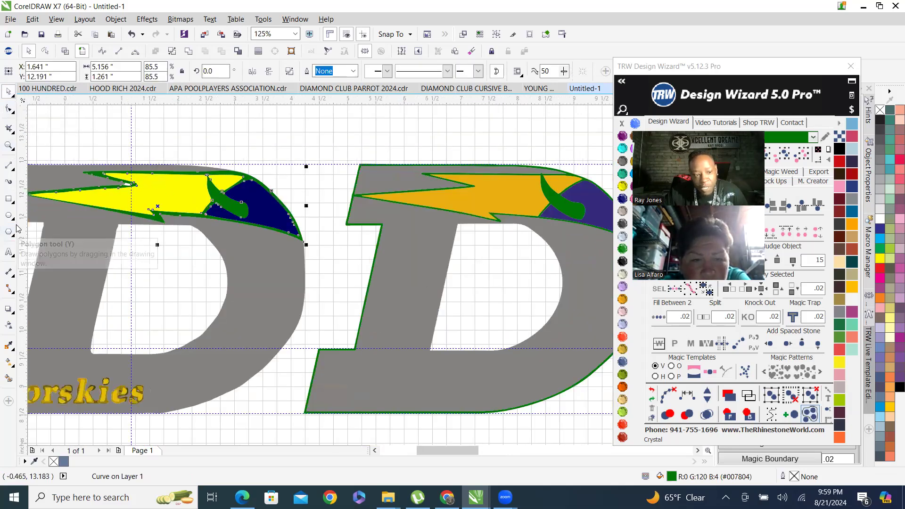
Add a vertical guideline at about 7.24 inches across the reference D's bolt.
left_click(356, 198)
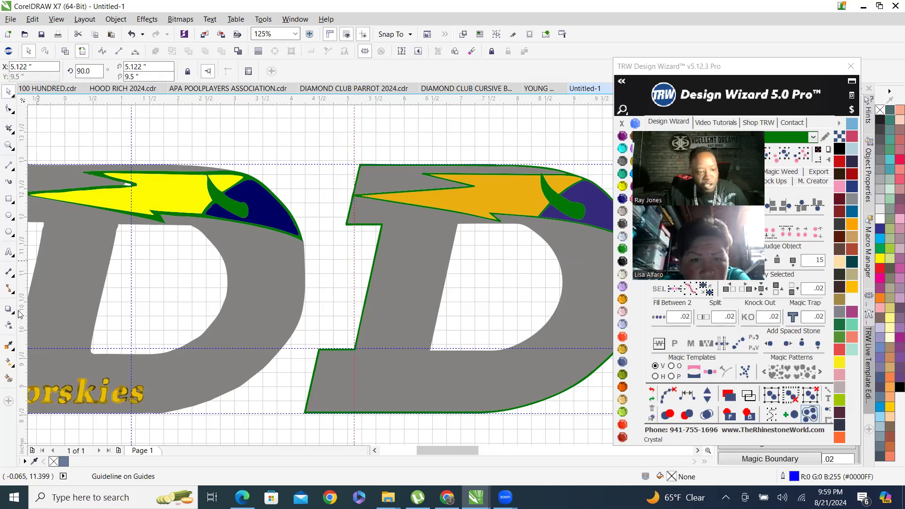
left_click_drag(25, 303, 474, 186)
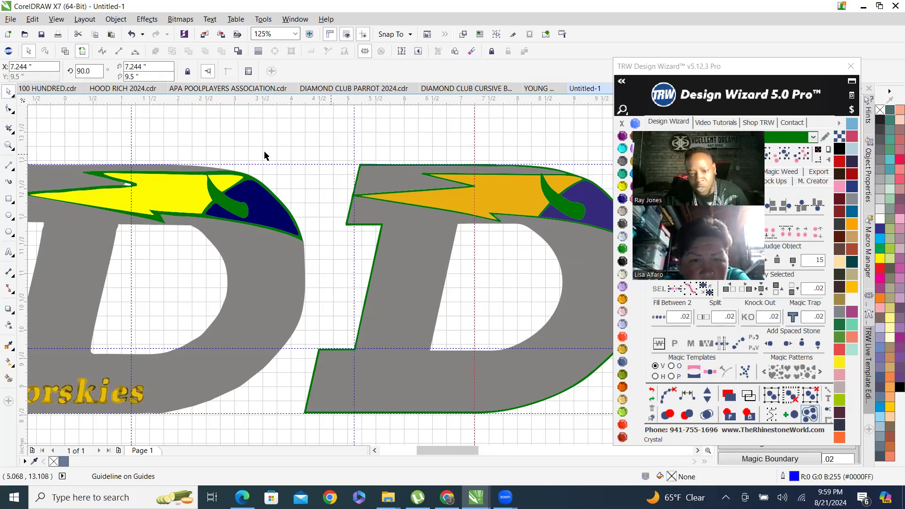
Select all objects and hide the document grid.
scroll(264, 155, "down", 3)
scroll(189, 178, "up", 3)
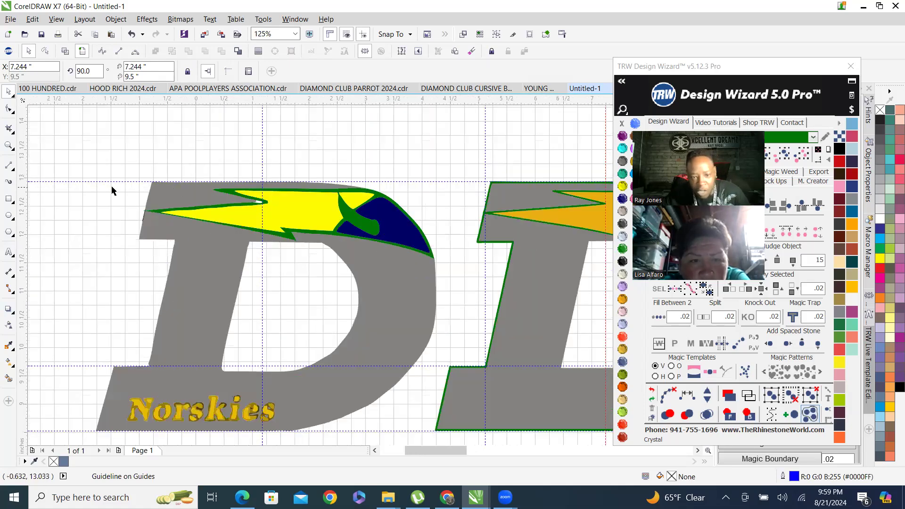
scroll(124, 183, "down", 2)
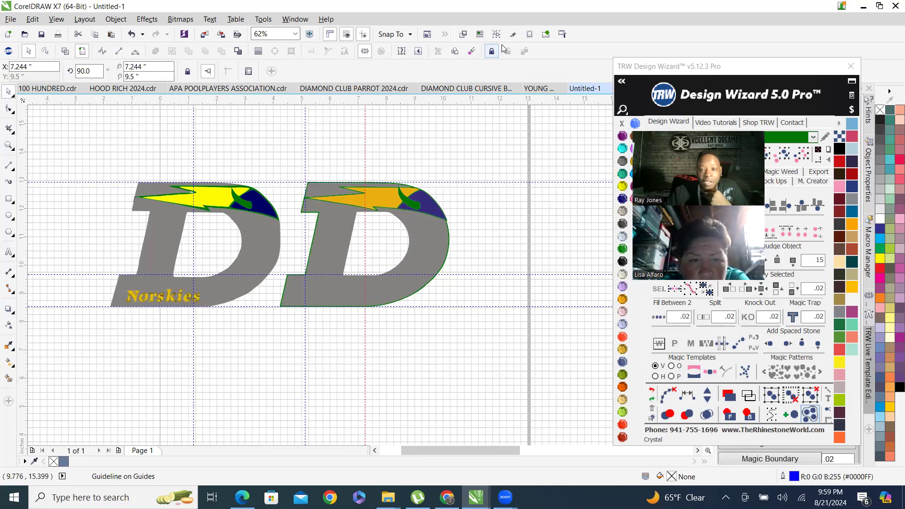
left_click(479, 35)
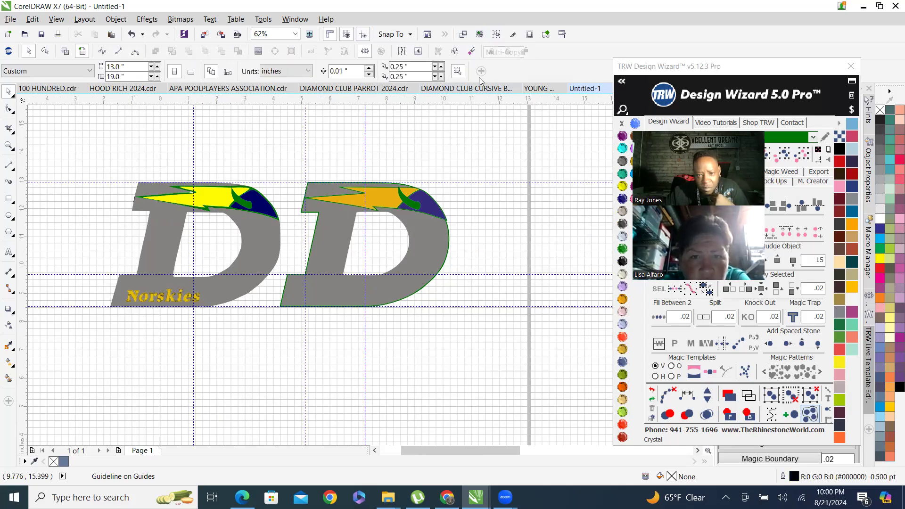
key("ctrl+a")
left_click(346, 35)
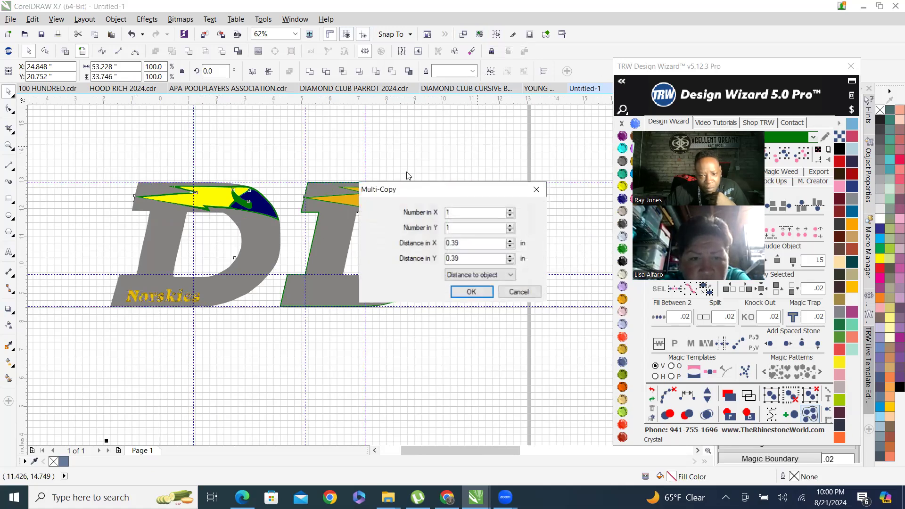
left_click(471, 292)
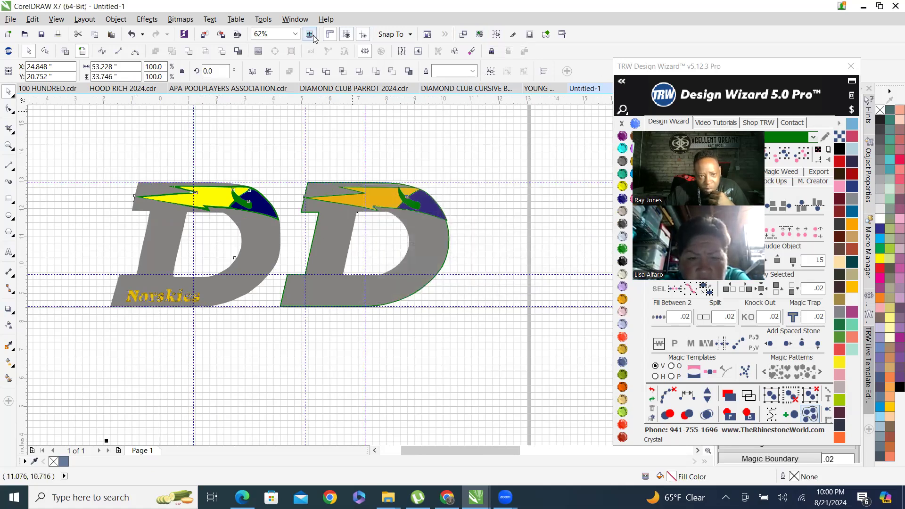
left_click(347, 35)
Review both D's at different zoom levels.
scroll(368, 228, "down", 1)
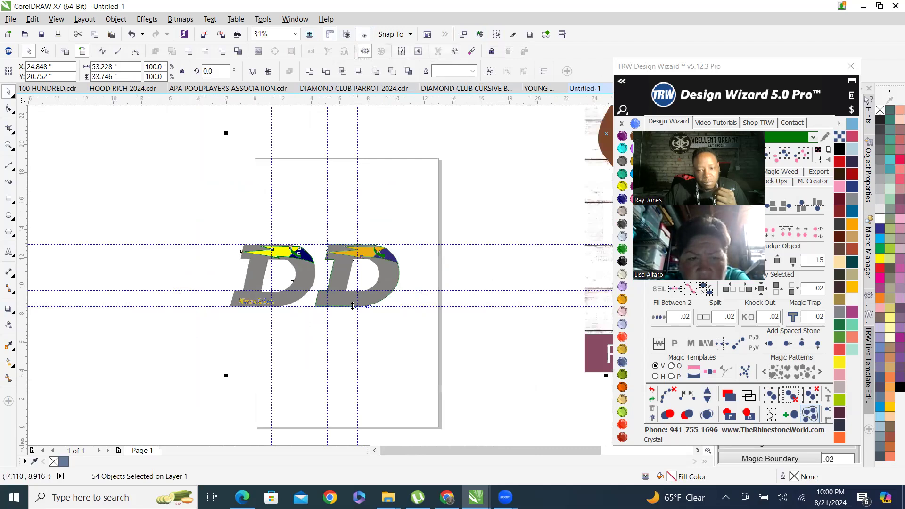
left_click(351, 206)
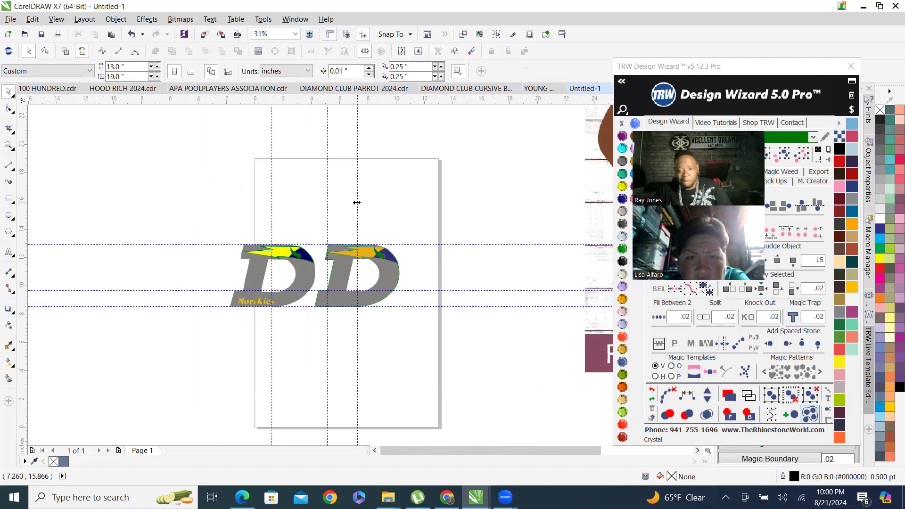
scroll(328, 299, "up", 2)
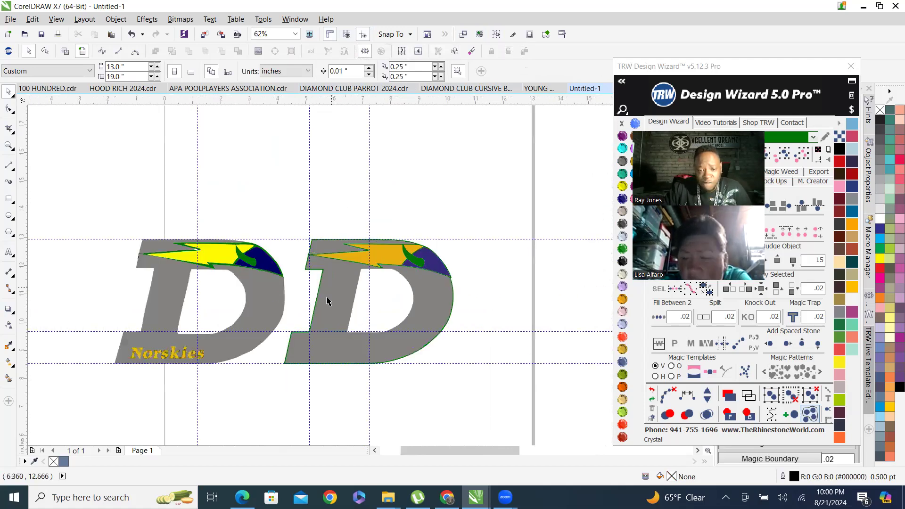
scroll(272, 250, "up", 1)
scroll(310, 253, "down", 2)
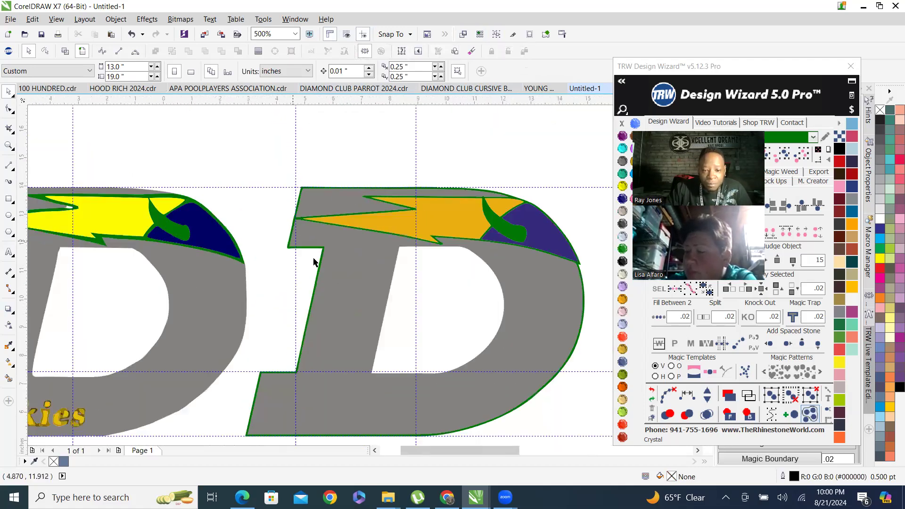
scroll(184, 230, "up", 1)
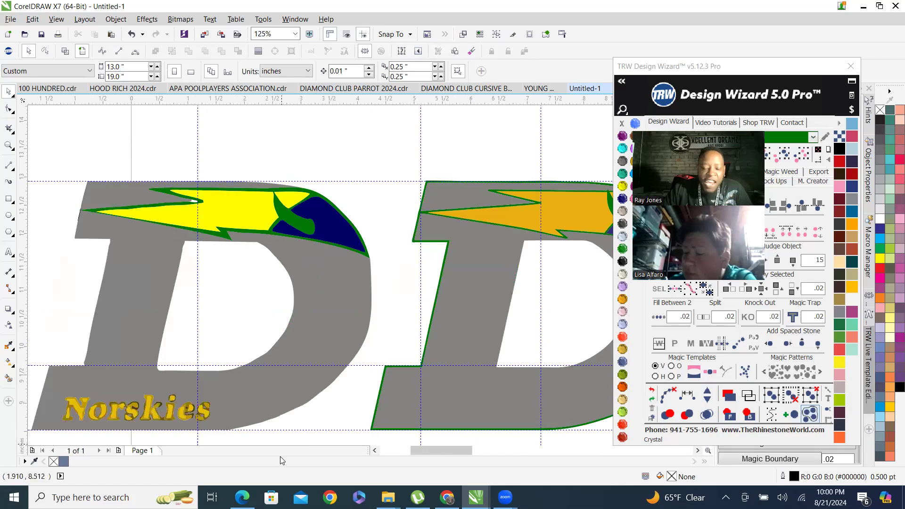
Switch to the browser and search images for "football Deforest high school logo vector".
left_click(447, 498)
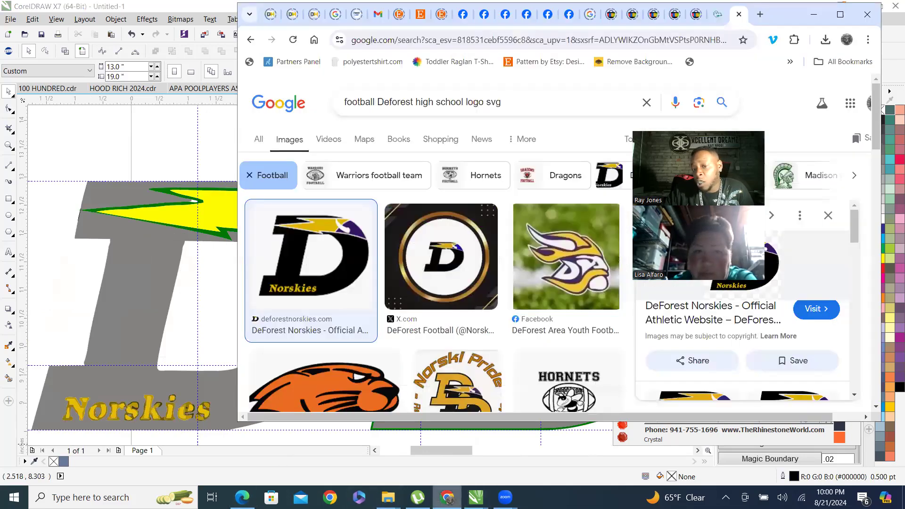
left_click(837, 14)
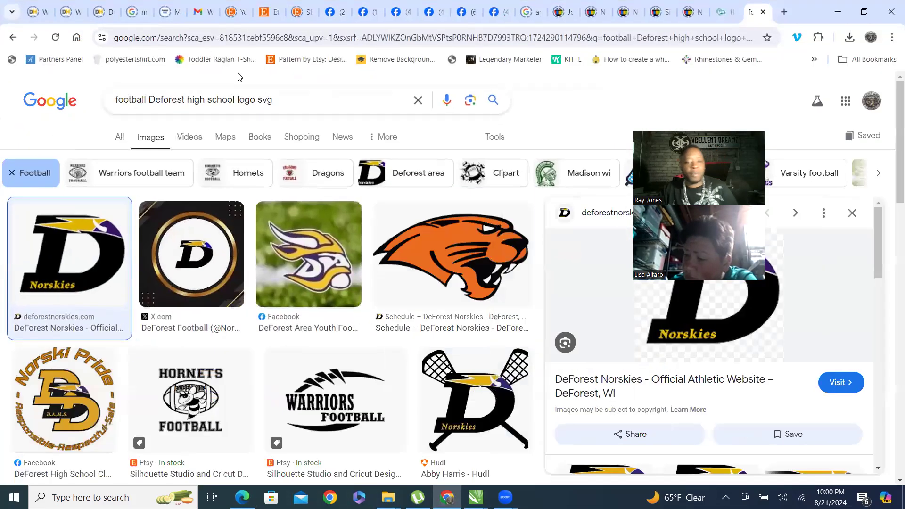
left_click_drag(308, 107, 114, 100)
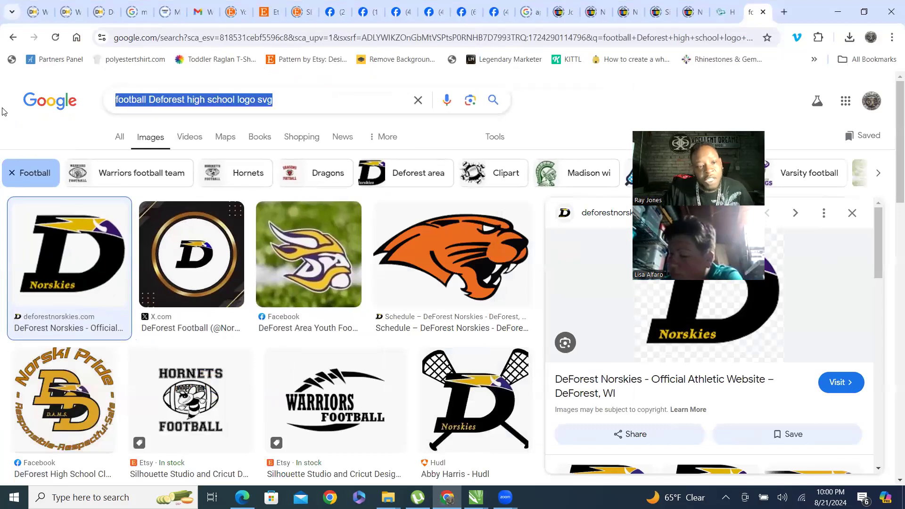
left_click(245, 100)
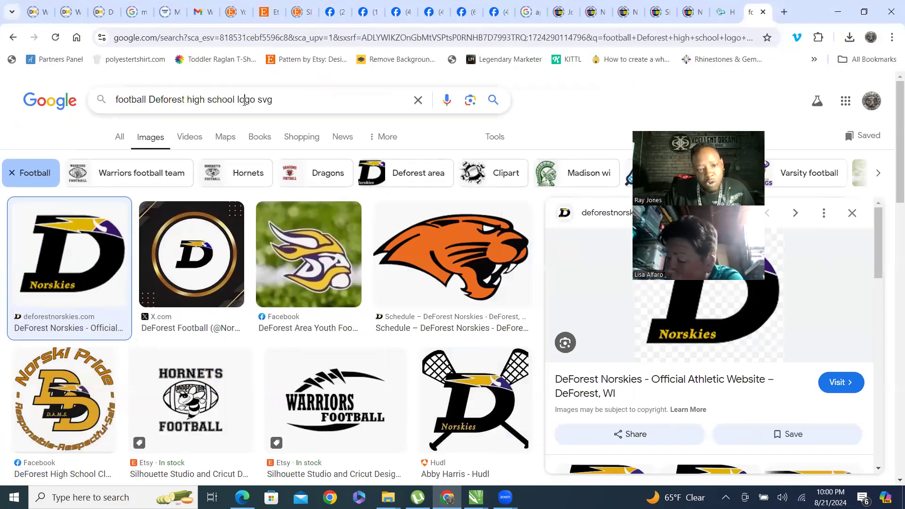
double_click(263, 100)
key("BackSpace")
type("vector")
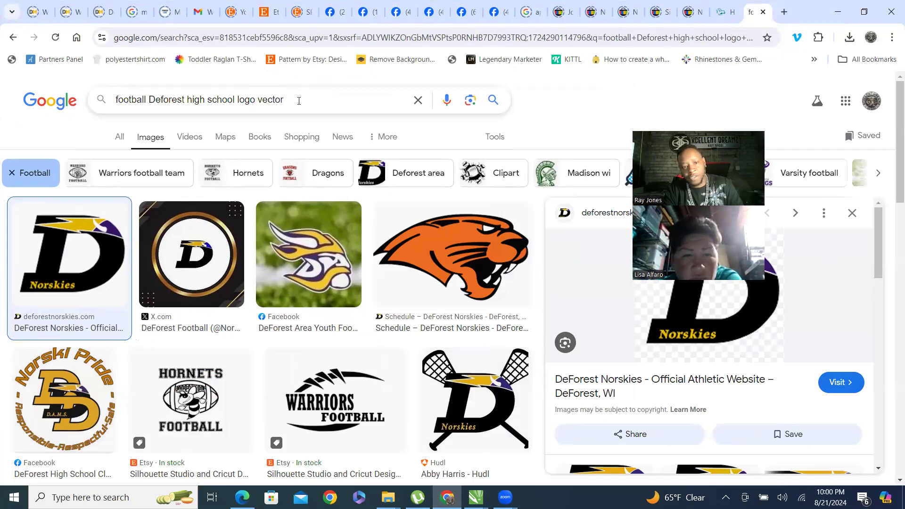
key("Return")
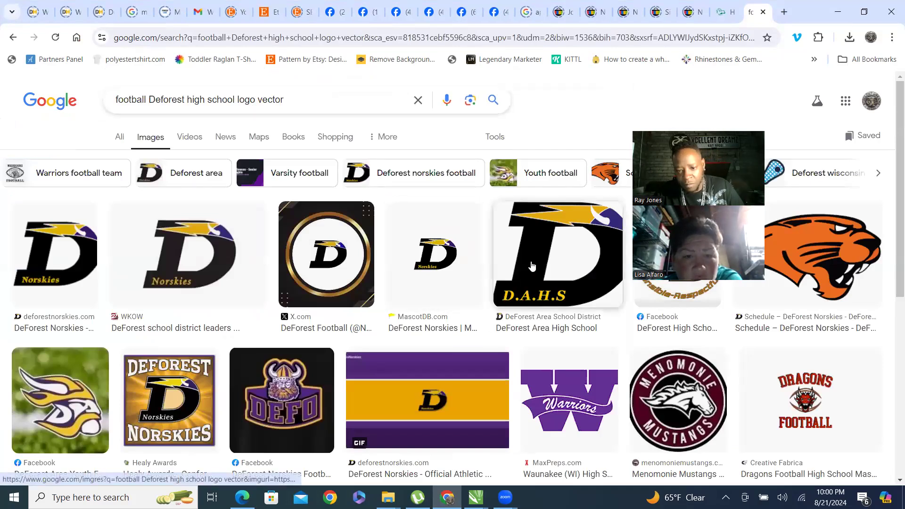
Preview several of the DeForest D logo image results.
left_click(570, 259)
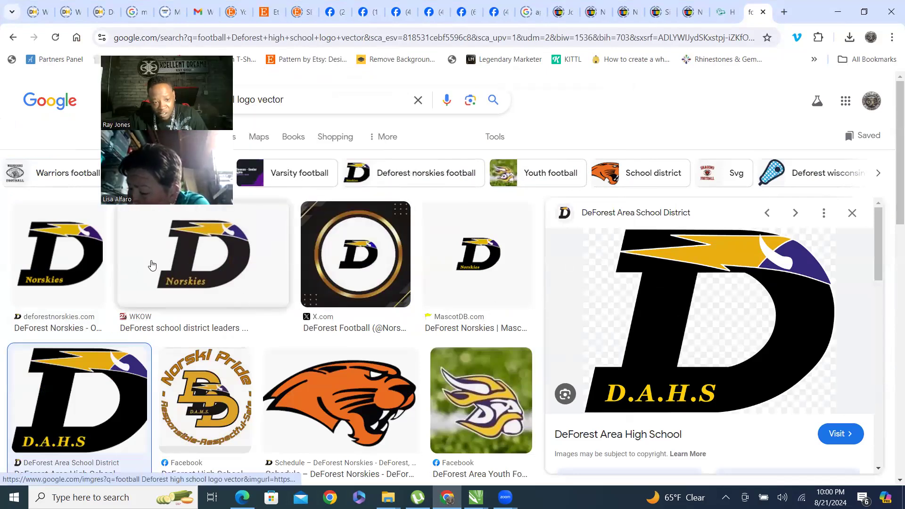
left_click(163, 272)
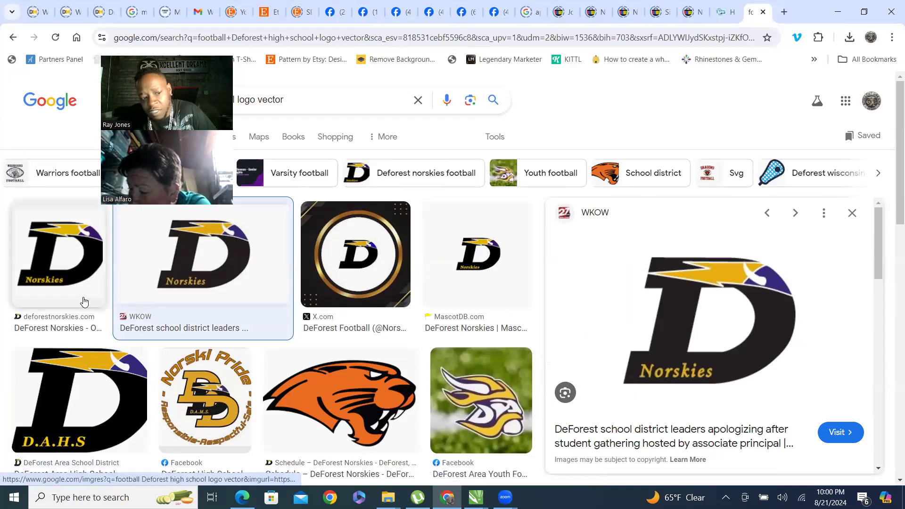
left_click(74, 277)
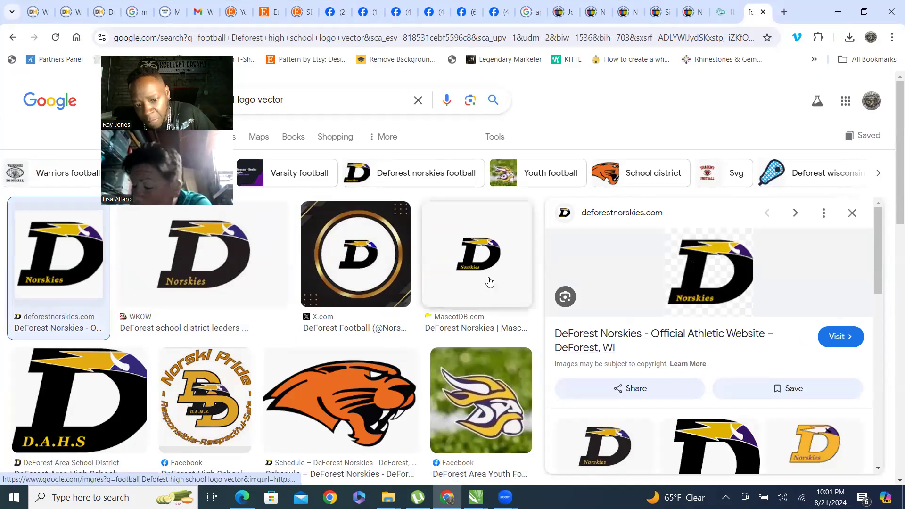
left_click(372, 267)
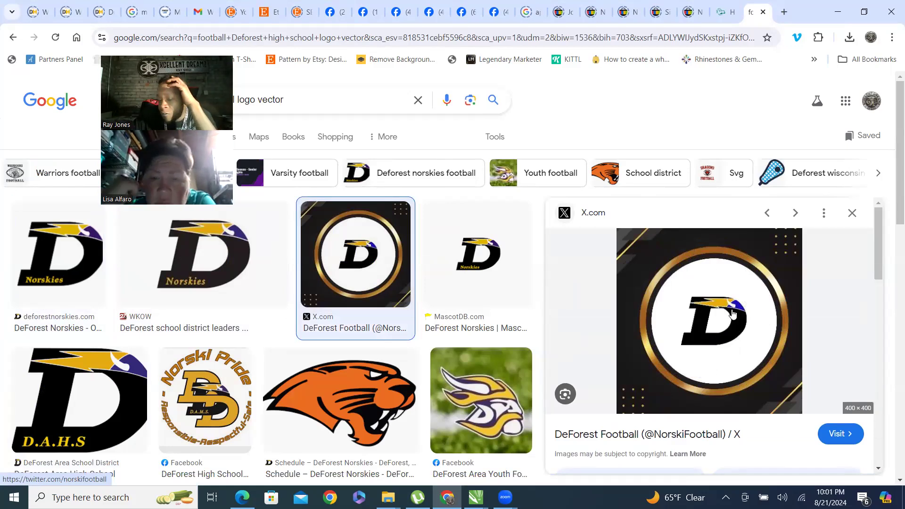
left_click(485, 282)
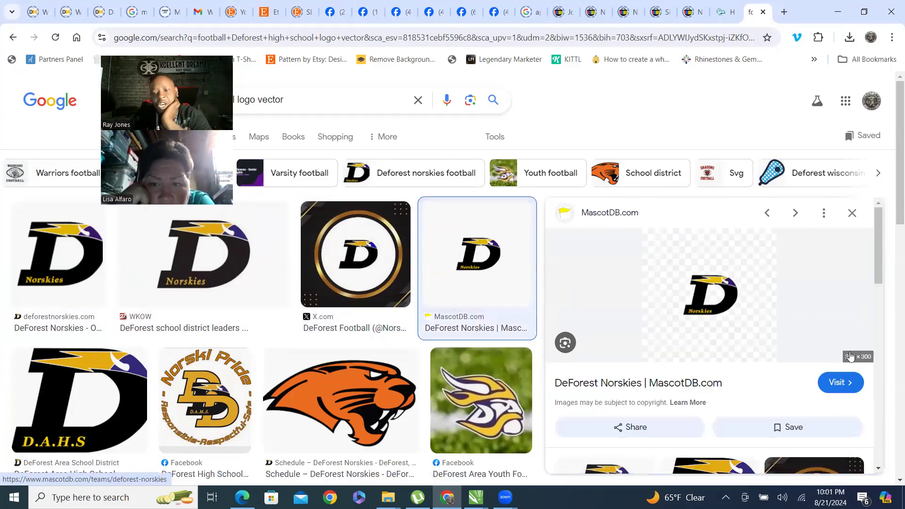
scroll(340, 283, "down", 1)
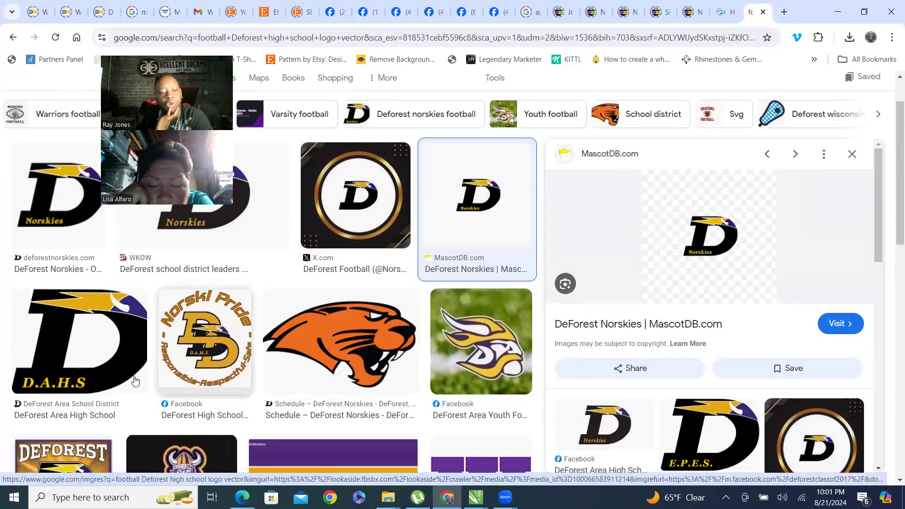
left_click(80, 393)
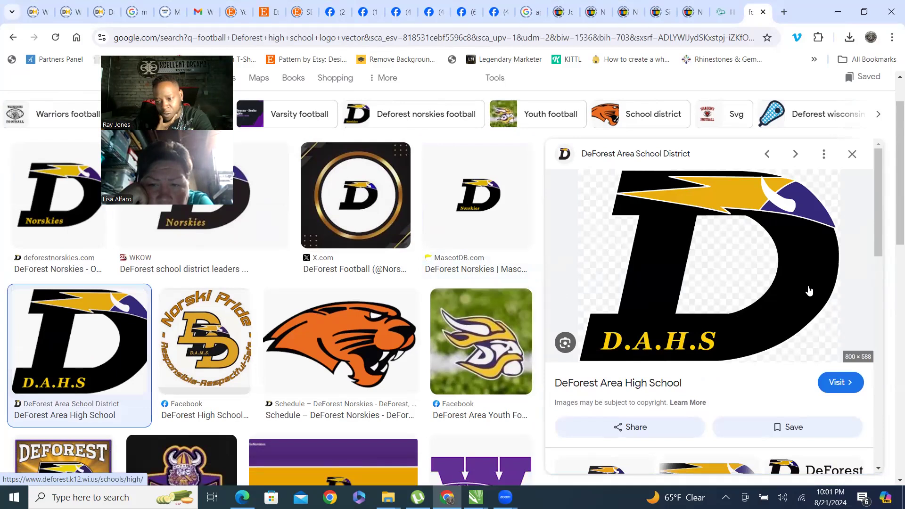
Browse the related images and open the MaxPreps D logo preview.
scroll(811, 288, "down", 1)
scroll(875, 223, "down", 2)
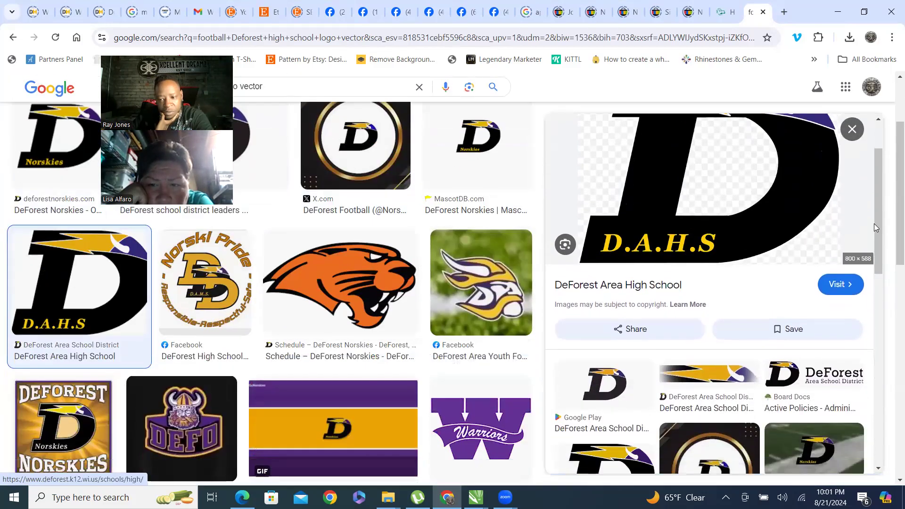
scroll(717, 273, "up", 2)
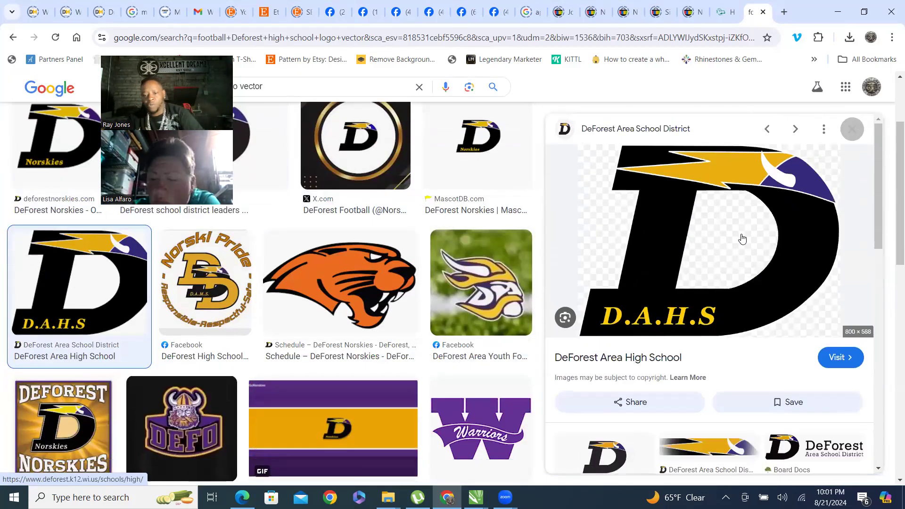
scroll(750, 255, "down", 3)
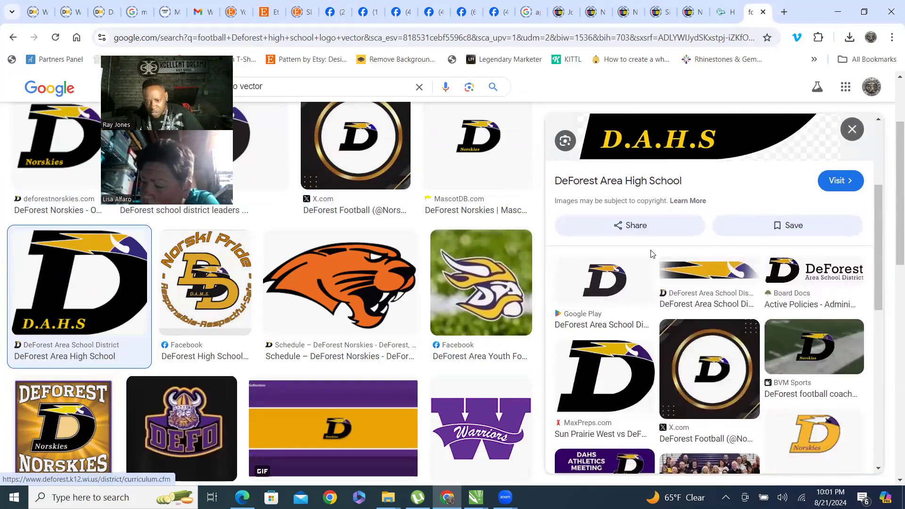
scroll(721, 358, "down", 1)
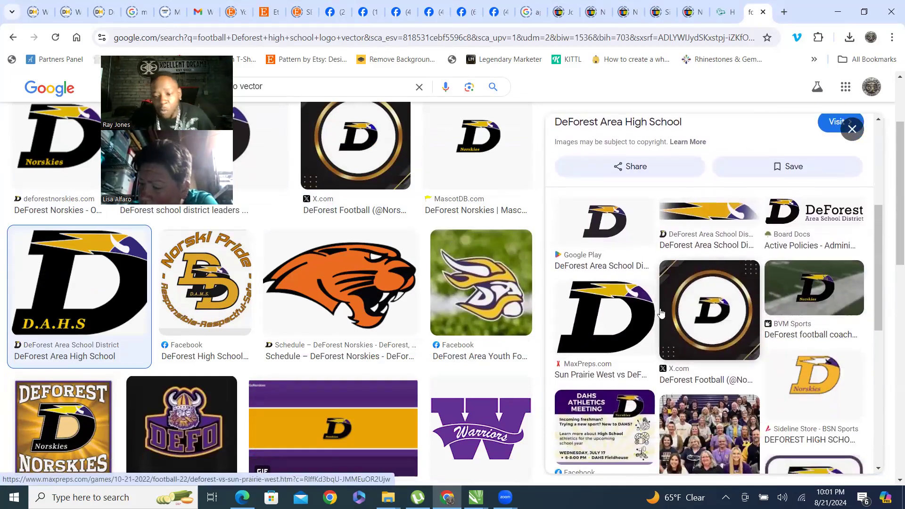
scroll(692, 328, "down", 2)
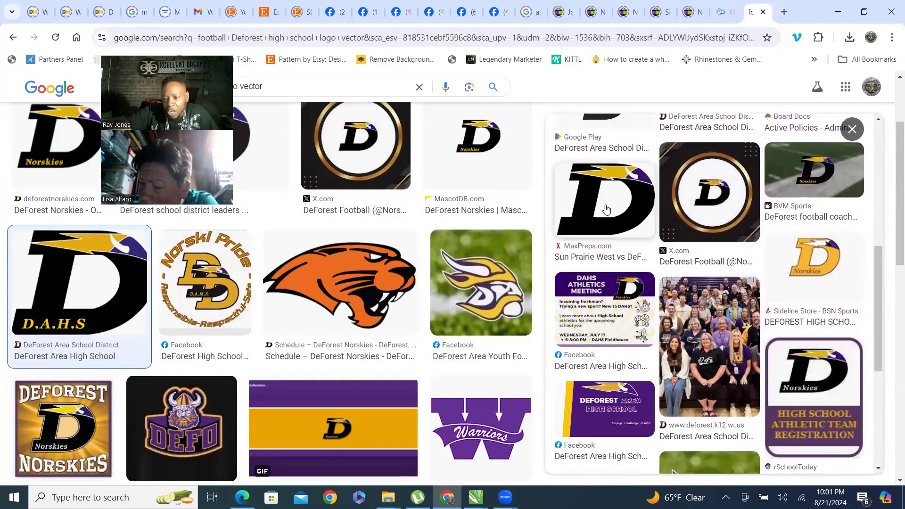
scroll(589, 248, "up", 1)
left_click(589, 248)
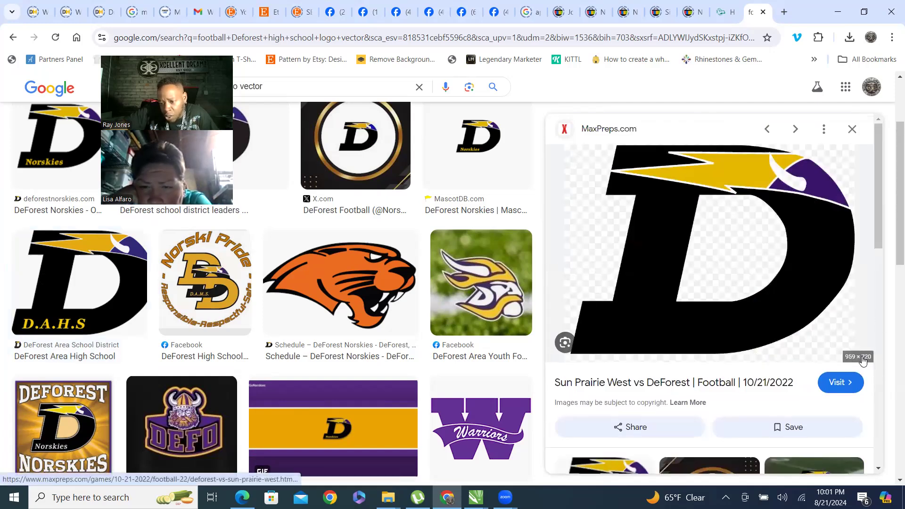
right_click(668, 215)
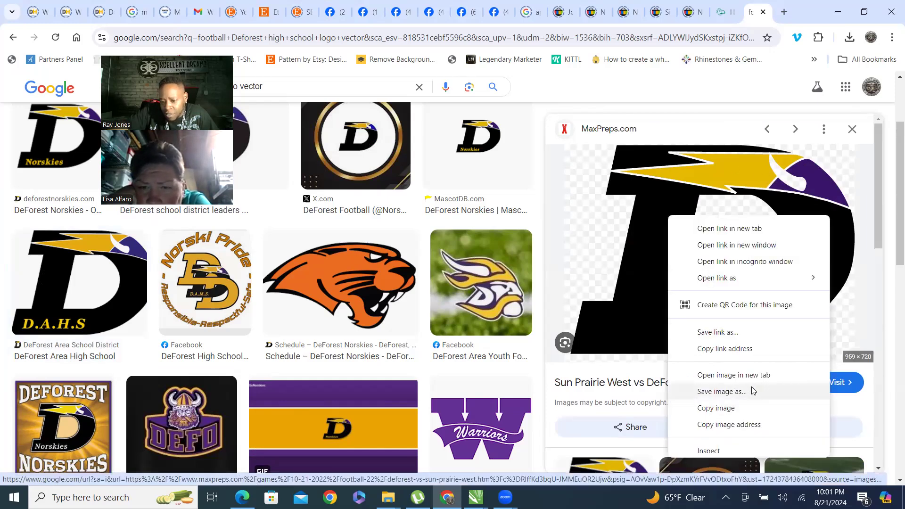
left_click(722, 392)
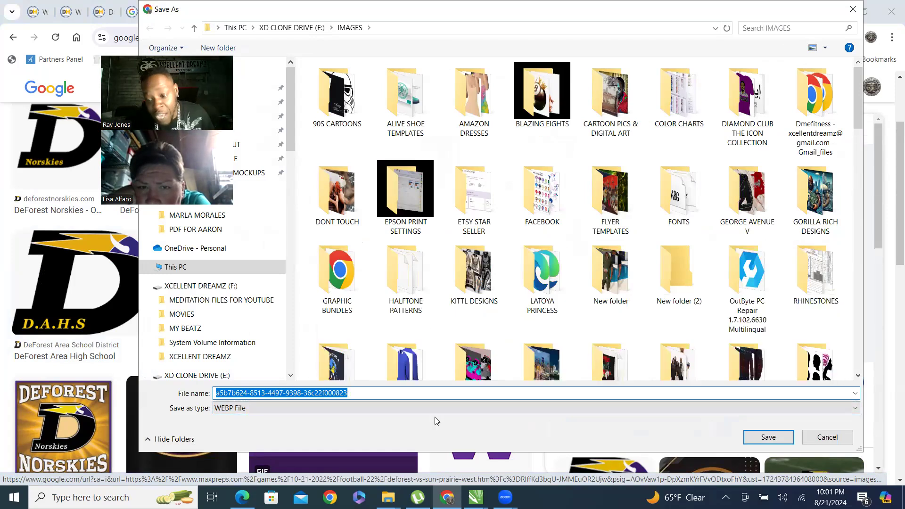
left_click(828, 437)
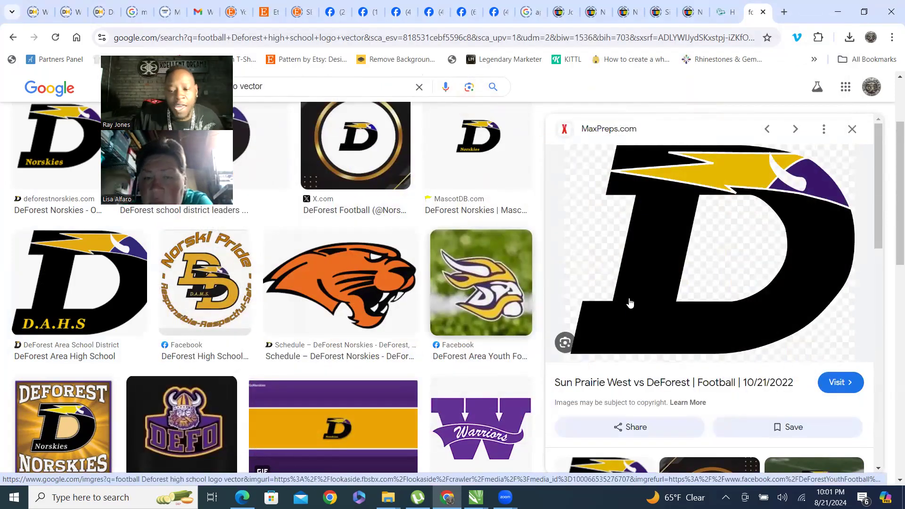
Open the MaxPreps source page of the D logo, then close its tab.
scroll(658, 309, "down", 1)
scroll(717, 188, "up", 1)
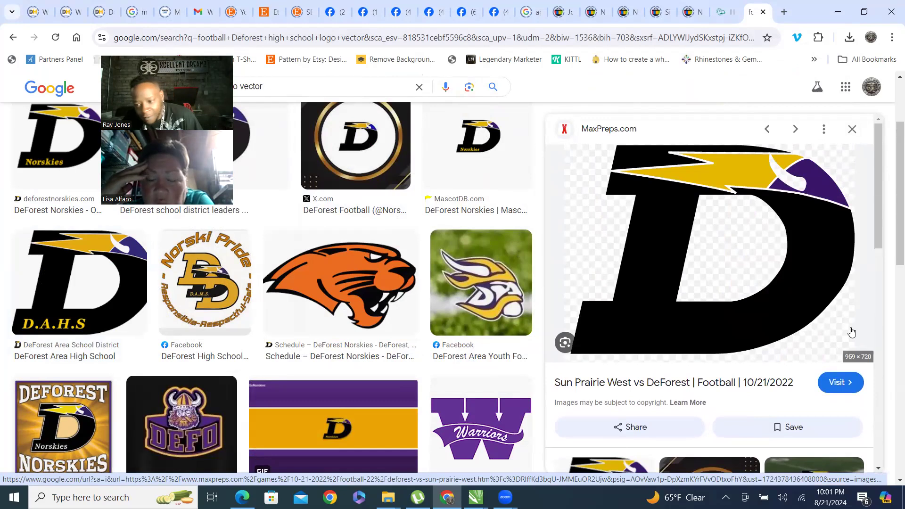
left_click(647, 299)
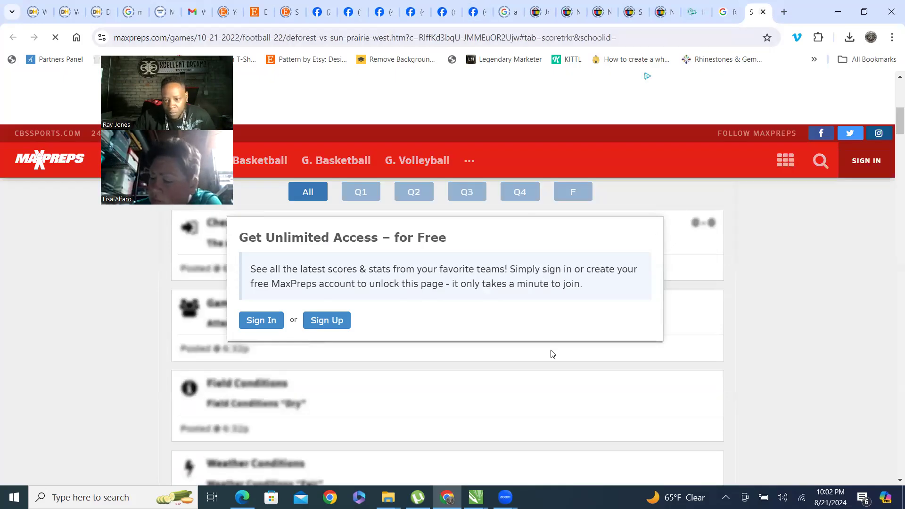
left_click(763, 11)
Browse more results and open the Healy Awards DeForest Norskies banner preview.
scroll(396, 291, "down", 1)
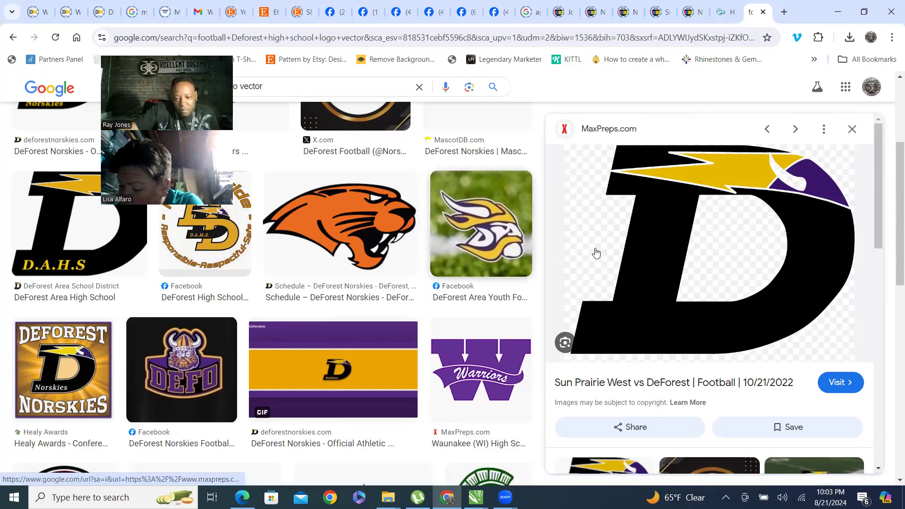
scroll(643, 267, "down", 5)
scroll(642, 269, "down", 3)
scroll(627, 332, "up", 5)
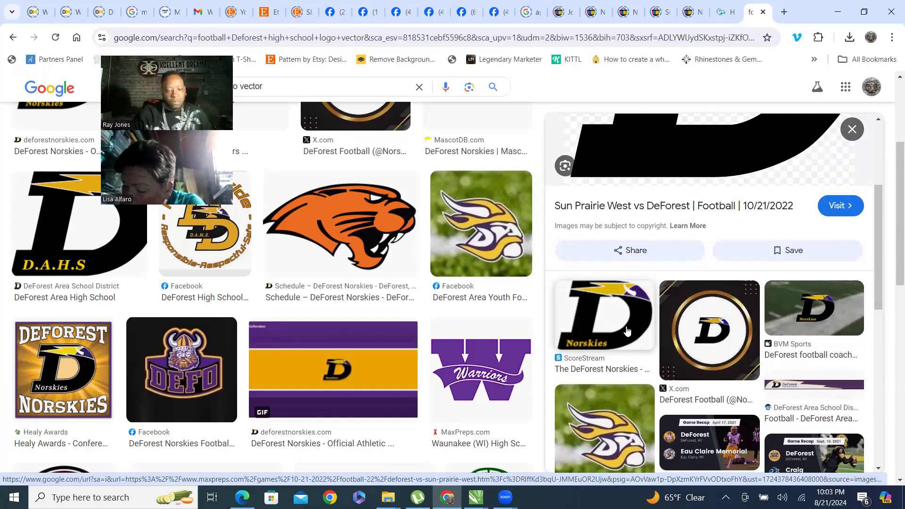
scroll(250, 360, "up", 2)
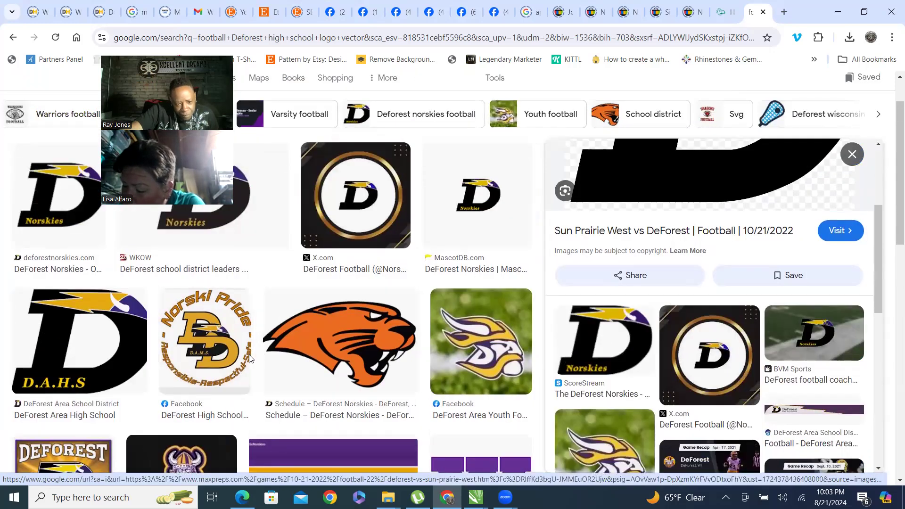
left_click(224, 338)
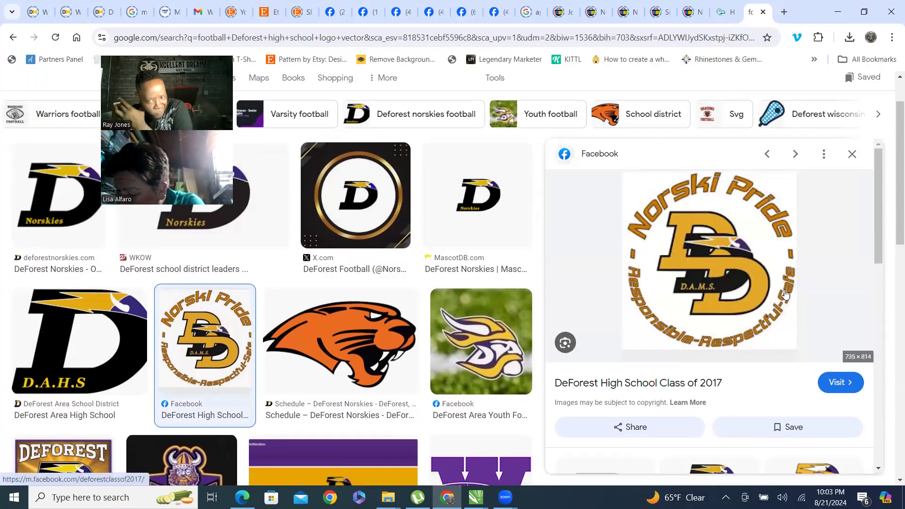
scroll(785, 290, "down", 10)
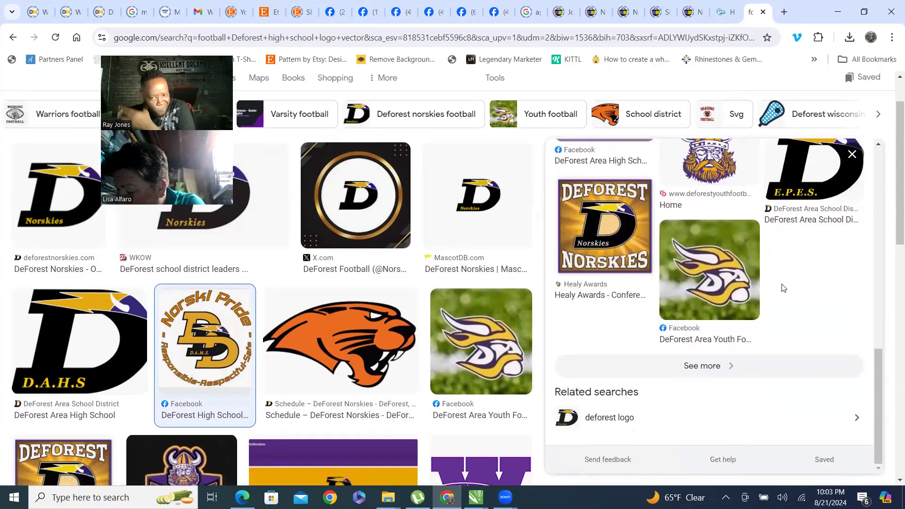
left_click(610, 238)
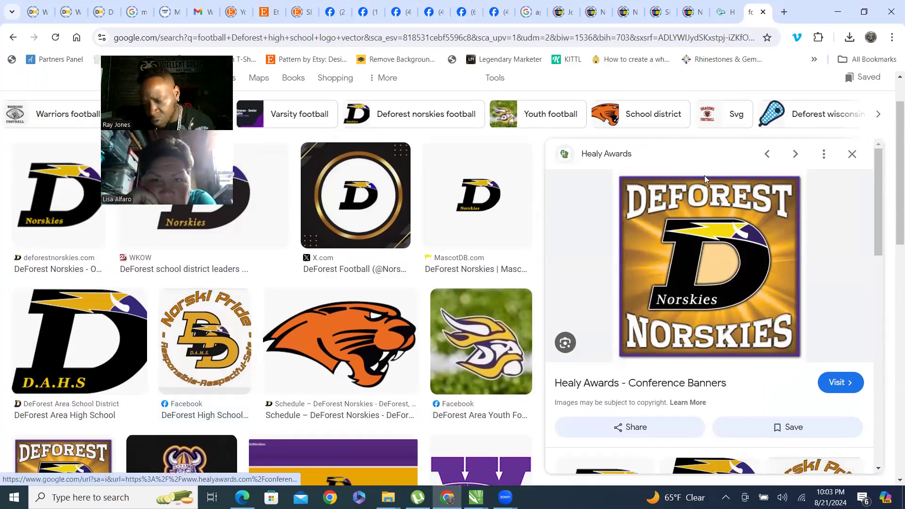
right_click(741, 267)
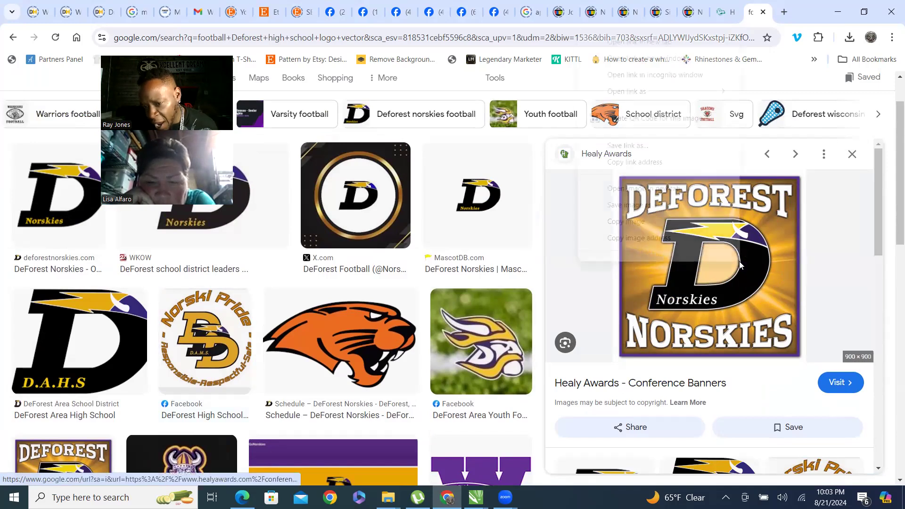
left_click(638, 222)
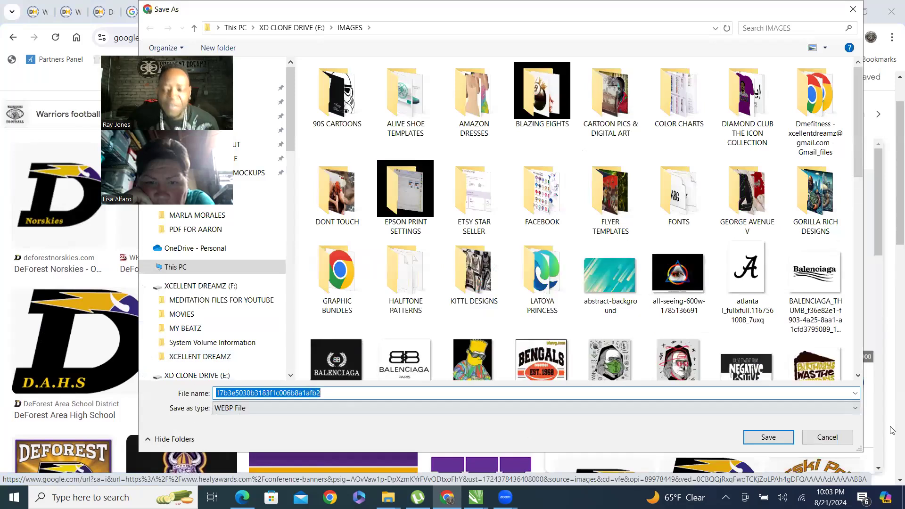
scroll(487, 265, "down", 7)
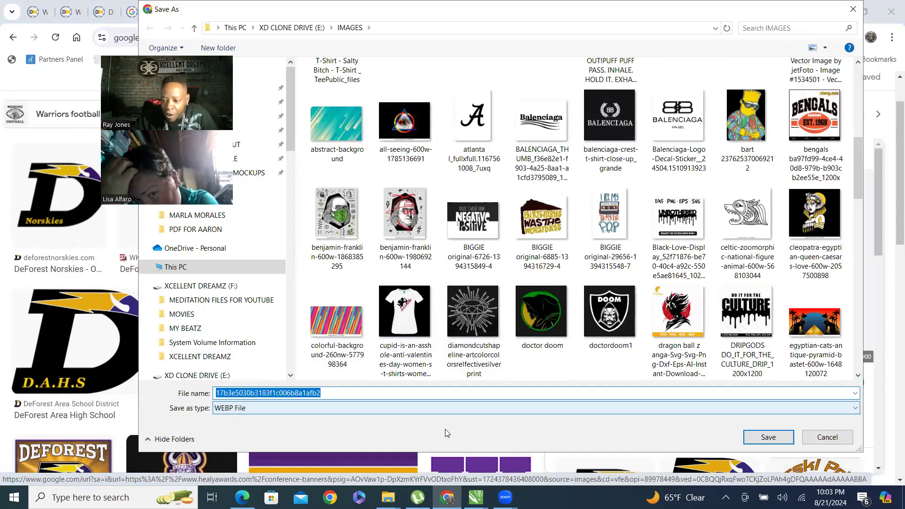
key("Escape")
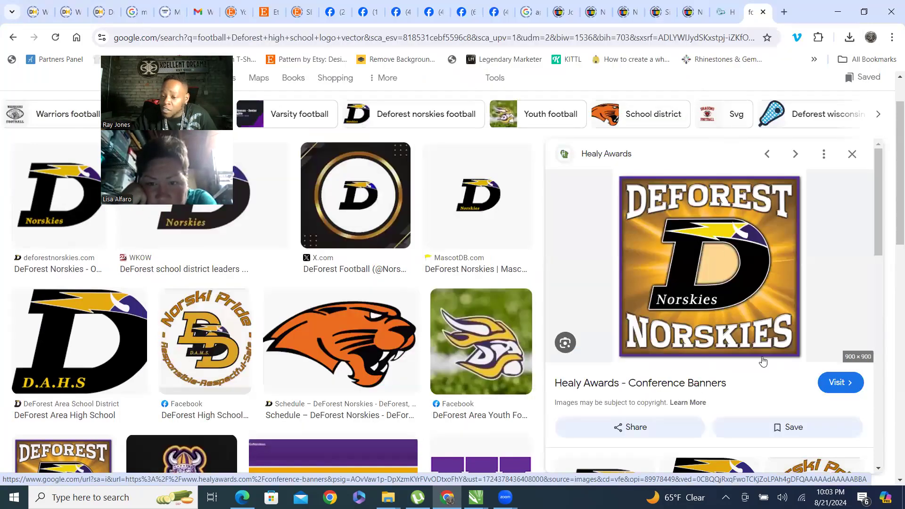
Open the Healy Awards conference banners source page and view its banner images.
left_click(743, 317)
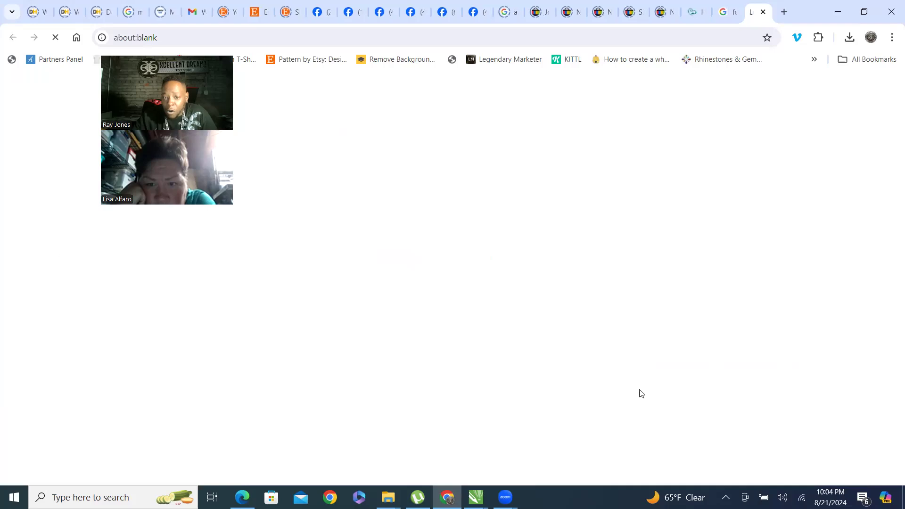
scroll(392, 249, "down", 5)
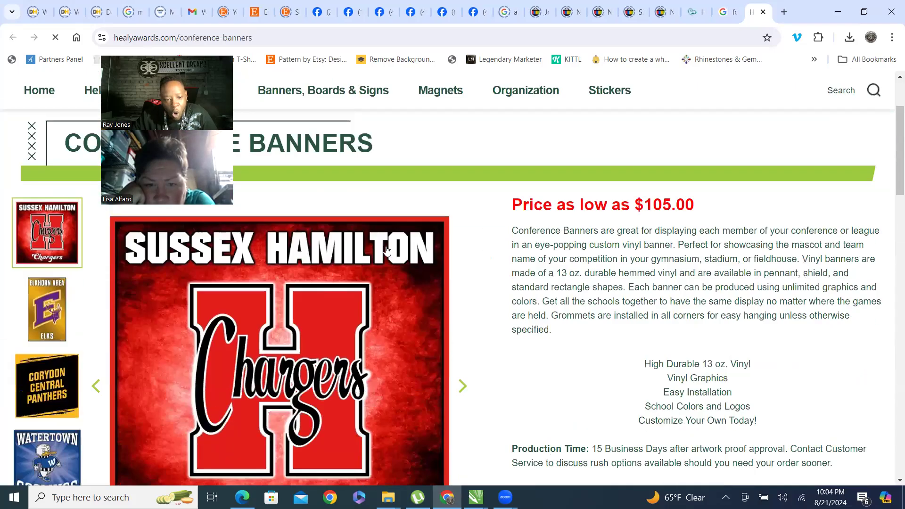
scroll(76, 277, "down", 15)
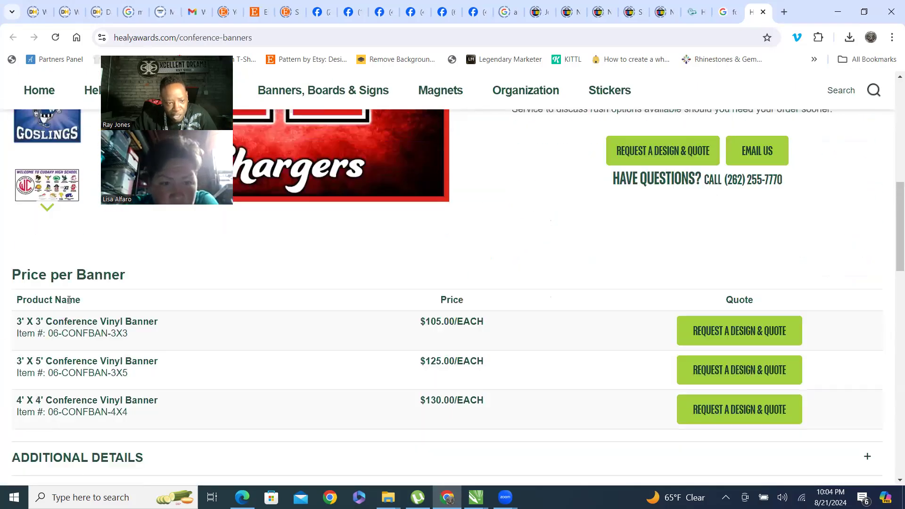
scroll(336, 332, "down", 5)
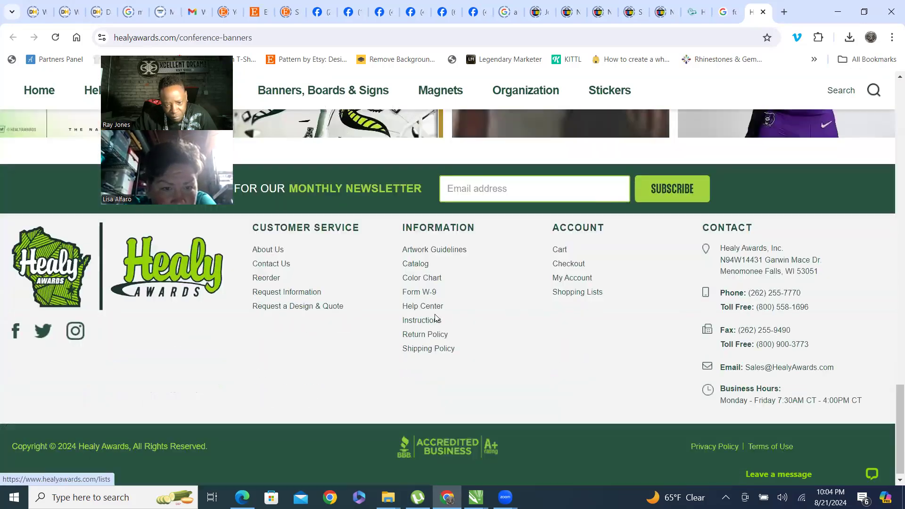
scroll(283, 324, "up", 10)
scroll(100, 356, "up", 15)
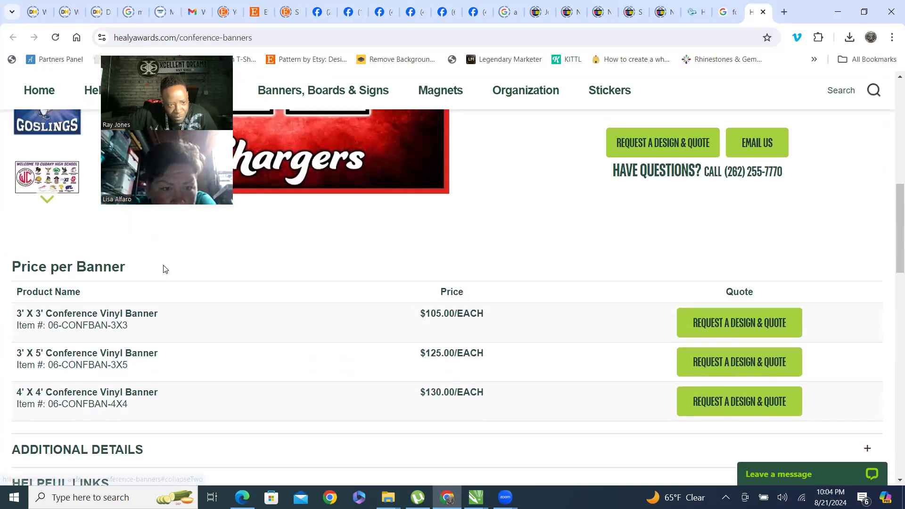
scroll(98, 267, "down", 3)
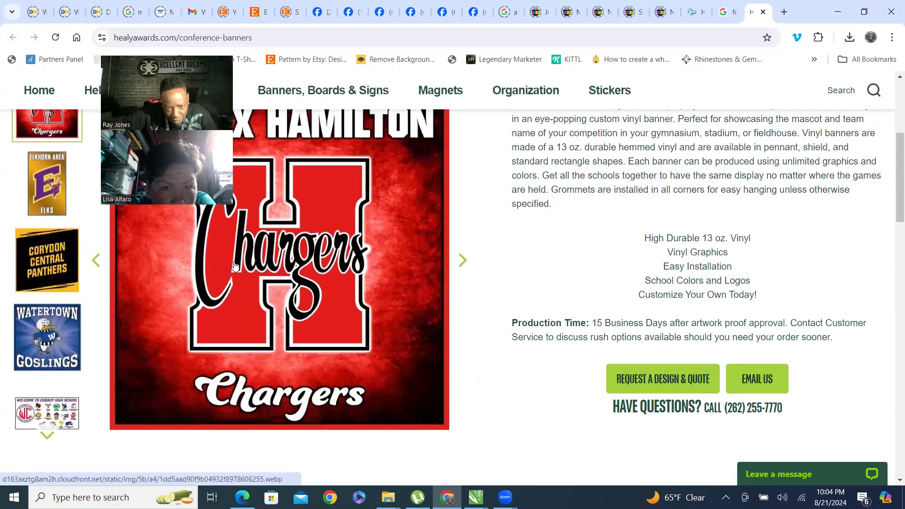
left_click(403, 278)
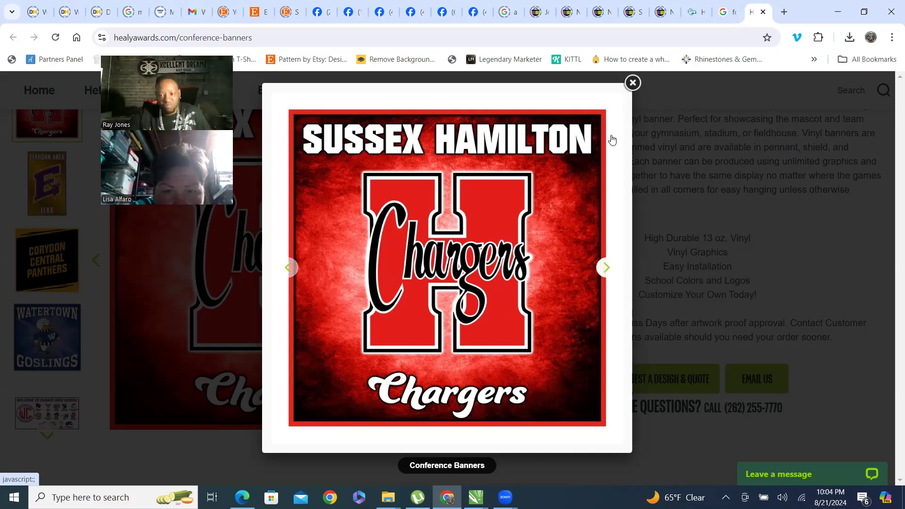
left_click(633, 84)
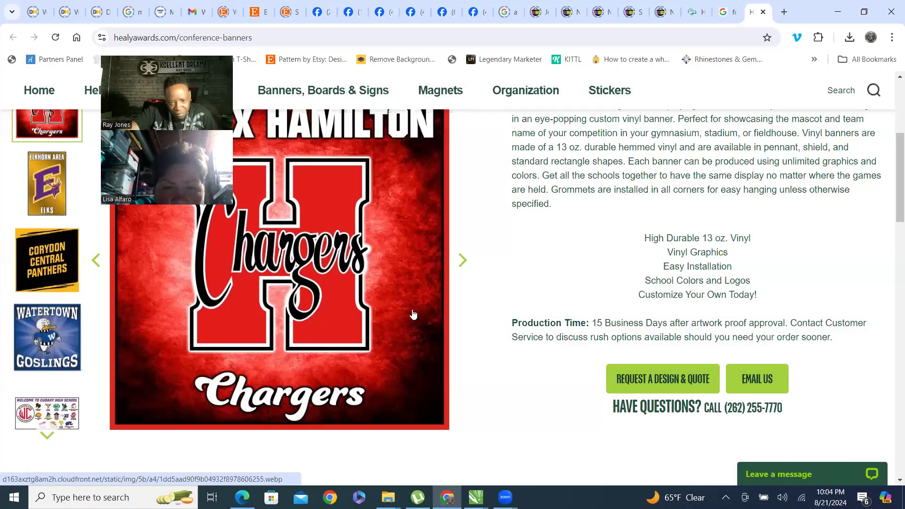
left_click(386, 216)
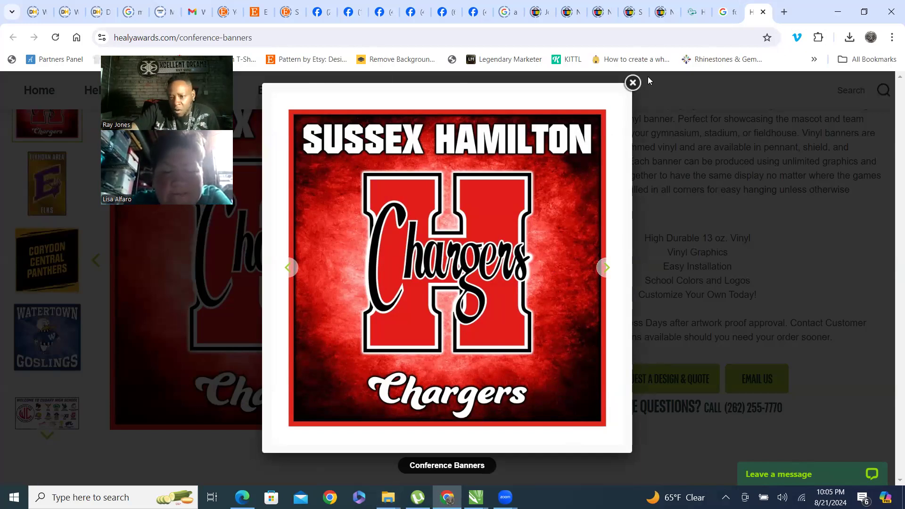
left_click(632, 82)
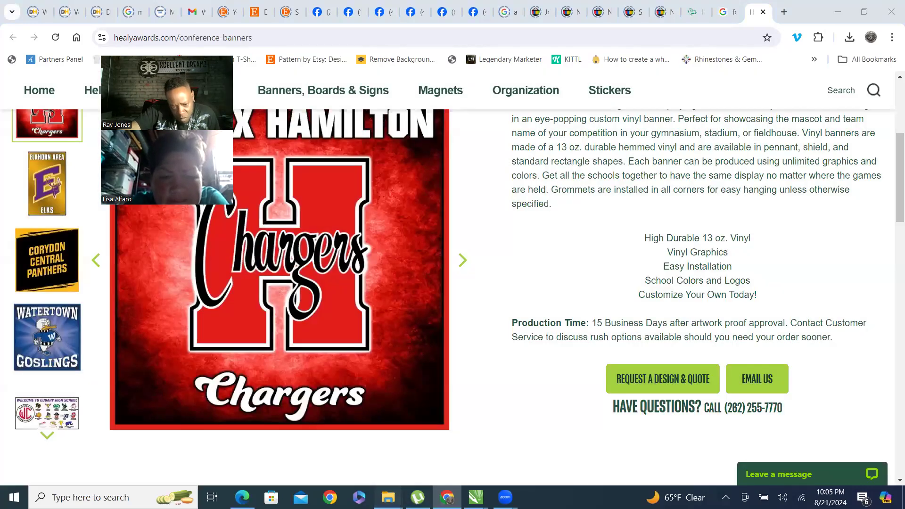
Switch to File Explorer and search the IMAGES folder for screenshot files, previewing a couple of them.
mouse_move(388, 498)
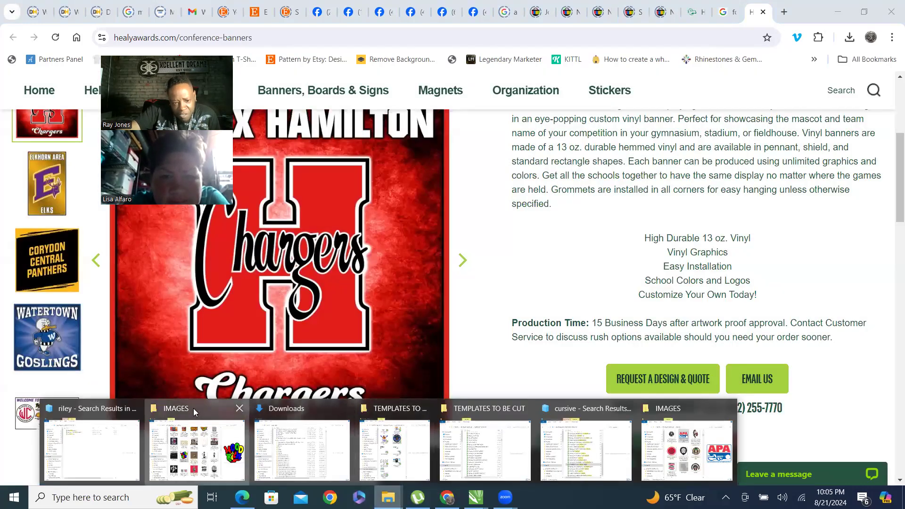
left_click(194, 443)
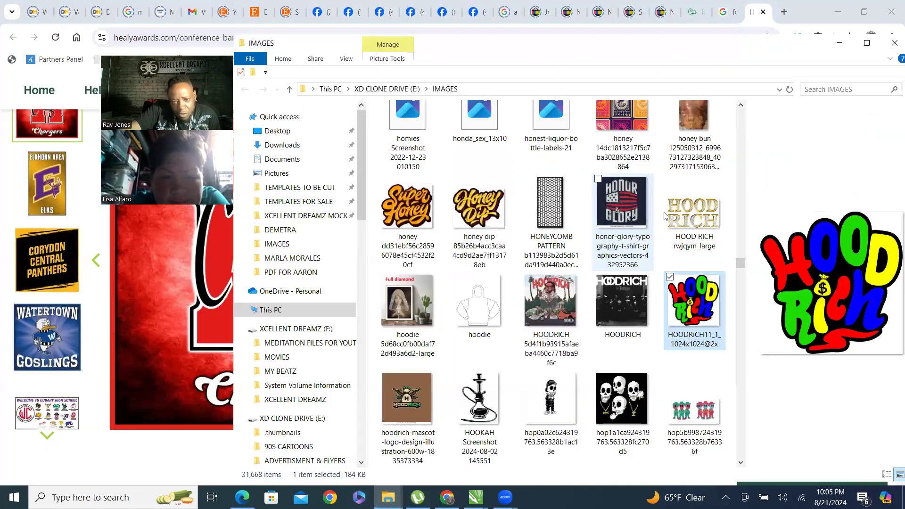
left_click(834, 90)
type("c")
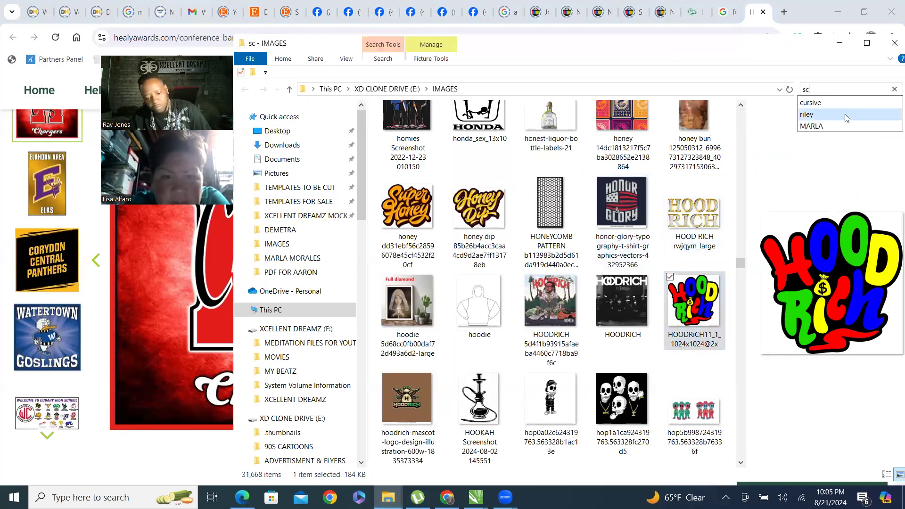
type("reenshot")
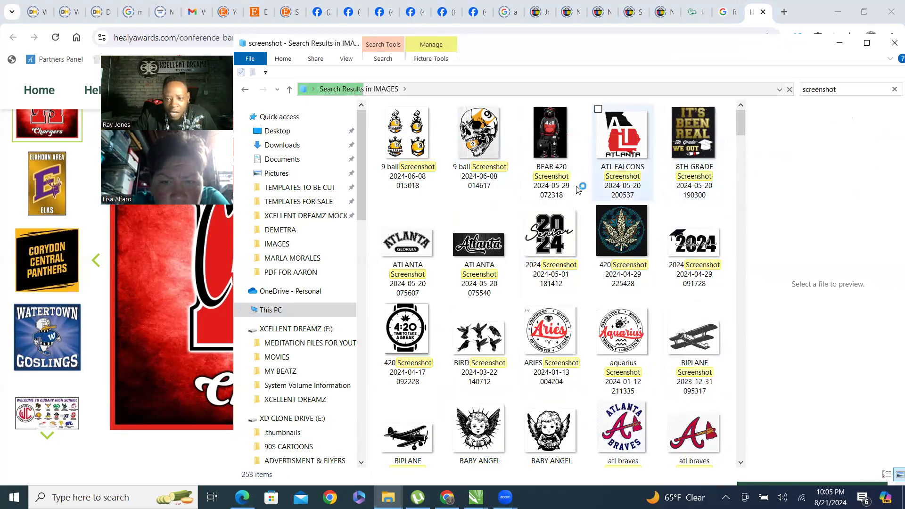
left_click(626, 170)
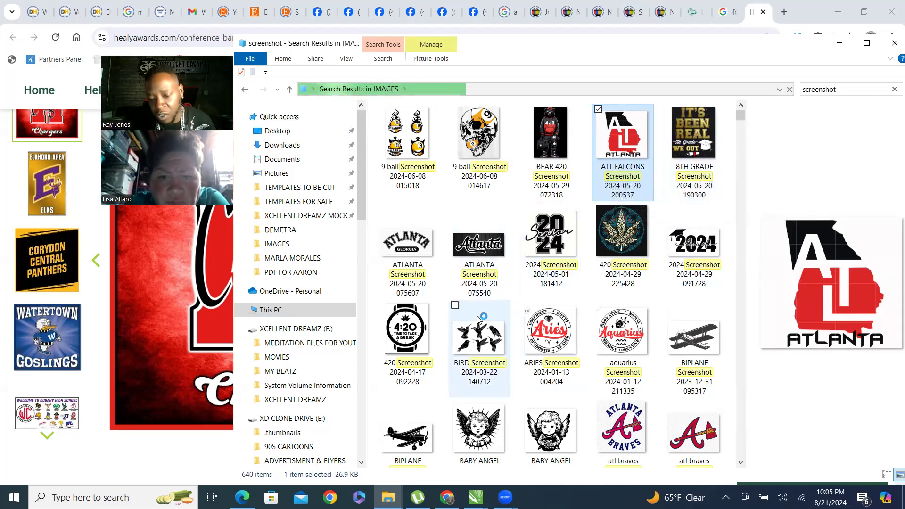
scroll(519, 264, "down", 5)
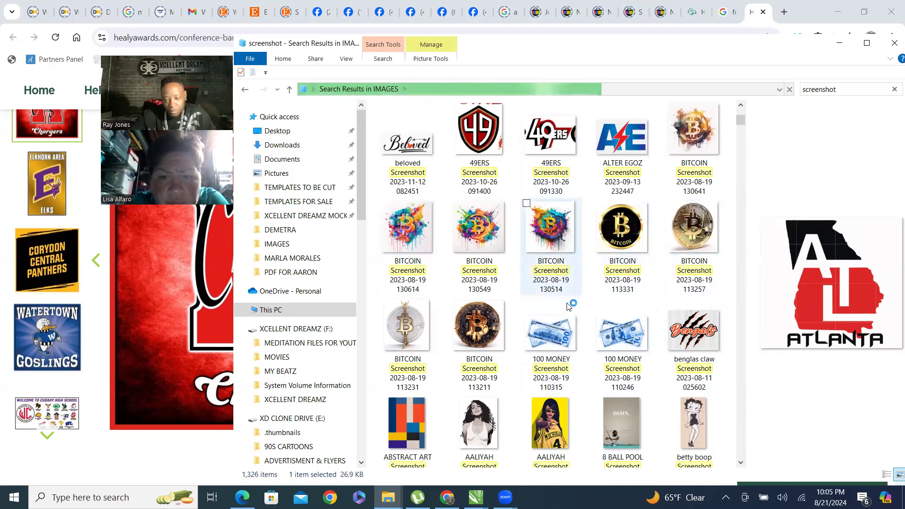
left_click(620, 143)
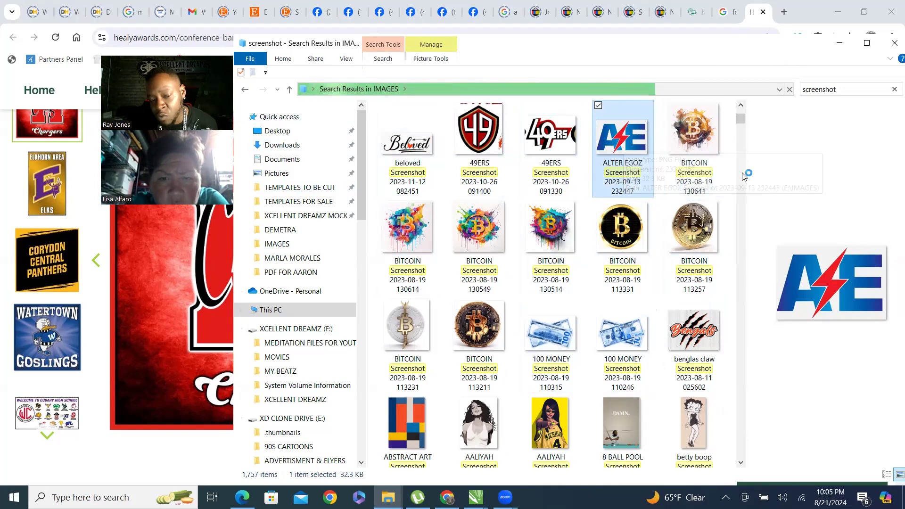
left_click(838, 11)
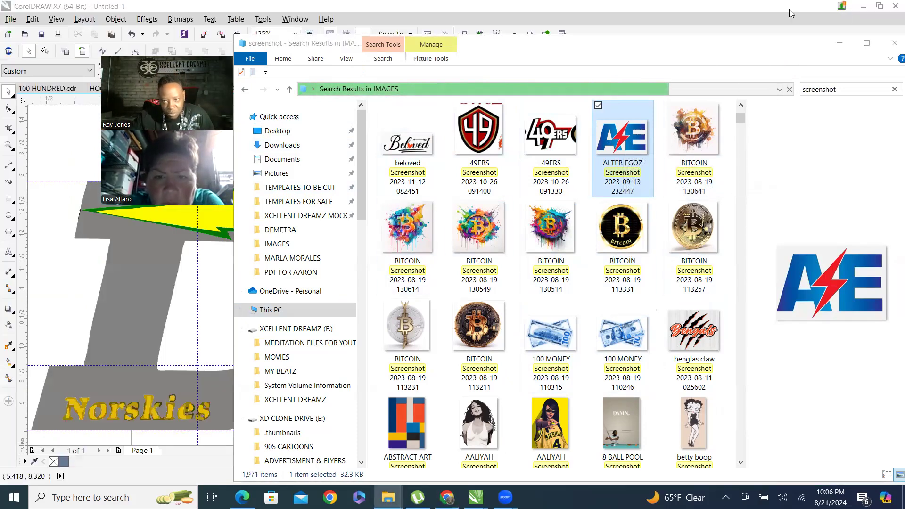
Switch back to CorelDRAW and examine the traced D and its Norskies lettering up close.
left_click(652, 10)
scroll(334, 323, "down", 1)
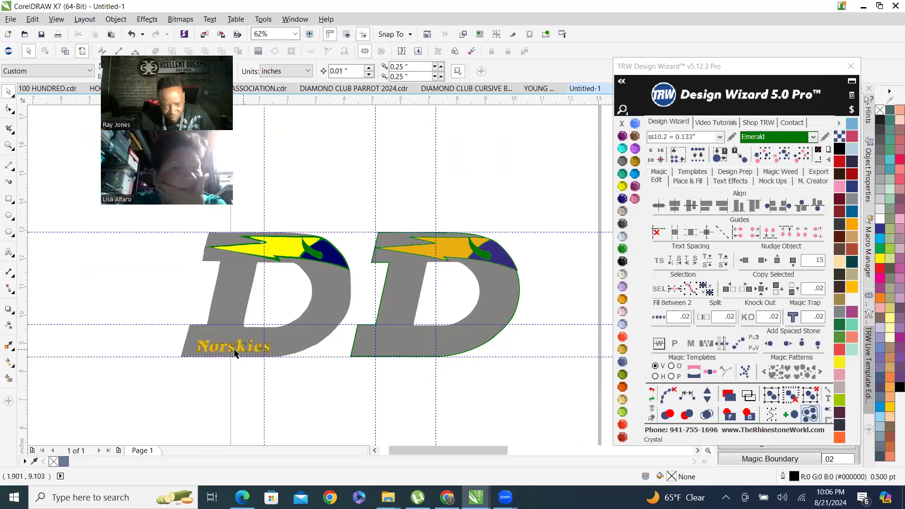
scroll(211, 337, "up", 2)
scroll(182, 373, "up", 2)
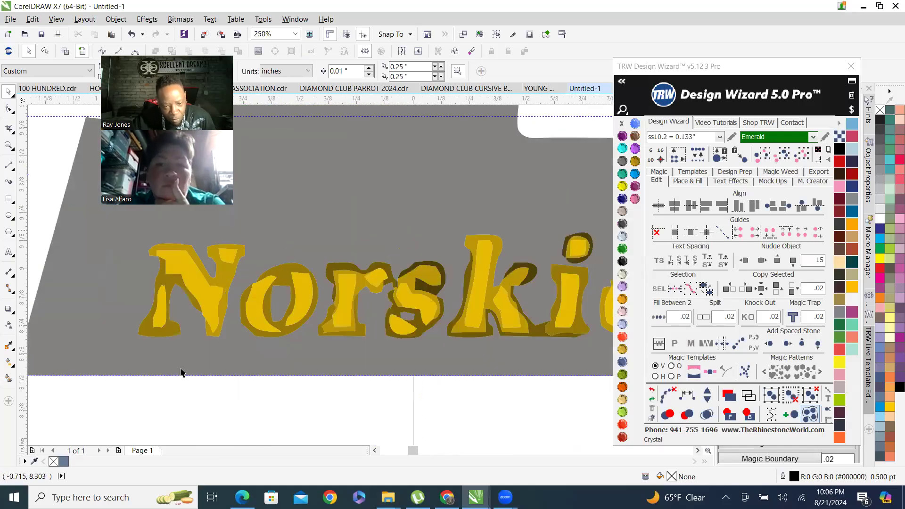
scroll(248, 330, "down", 3)
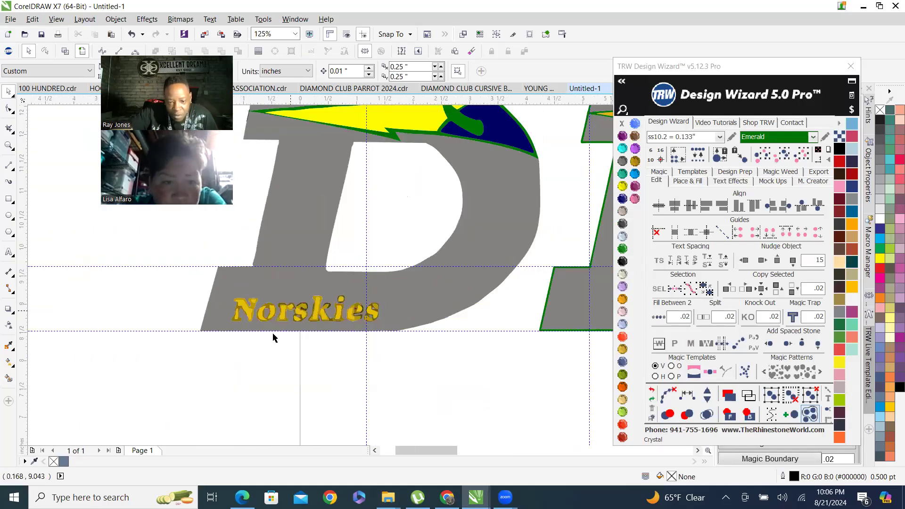
Return to the DeForest logo image results in the browser and preview the WKOW D logo.
left_click(448, 498)
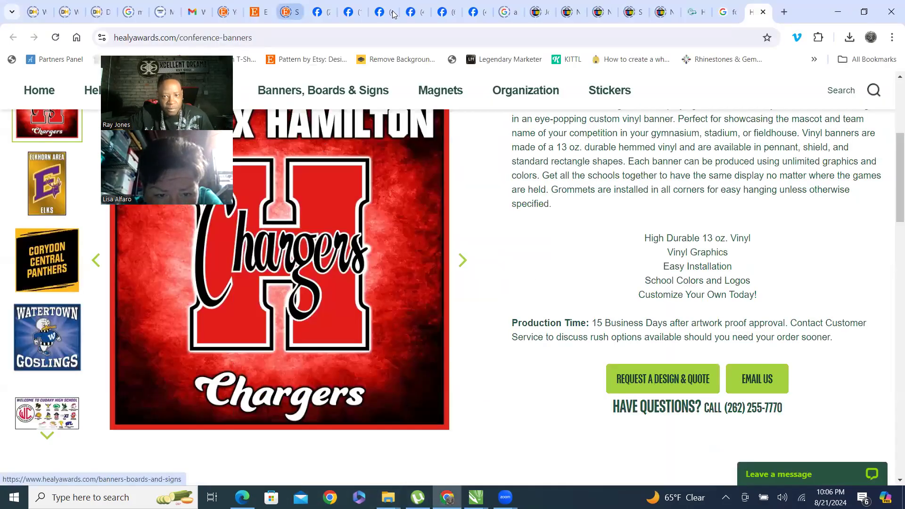
left_click(661, 14)
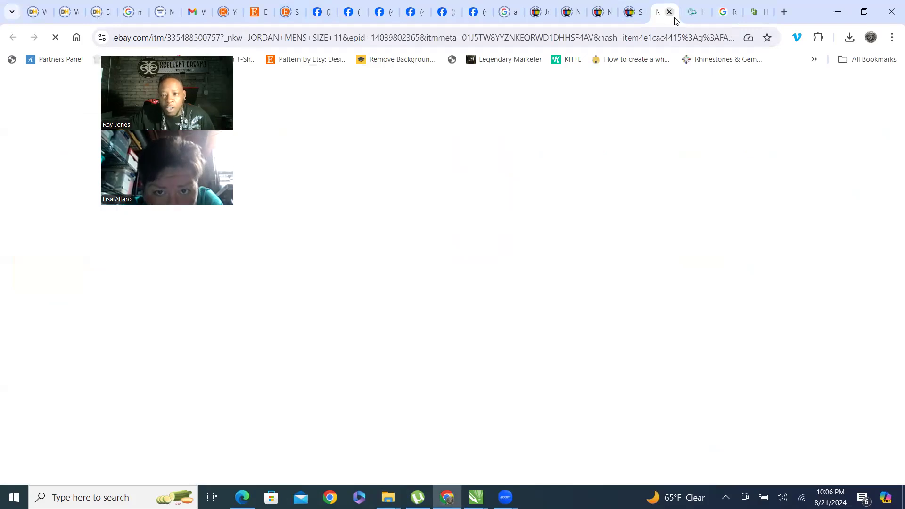
left_click(726, 13)
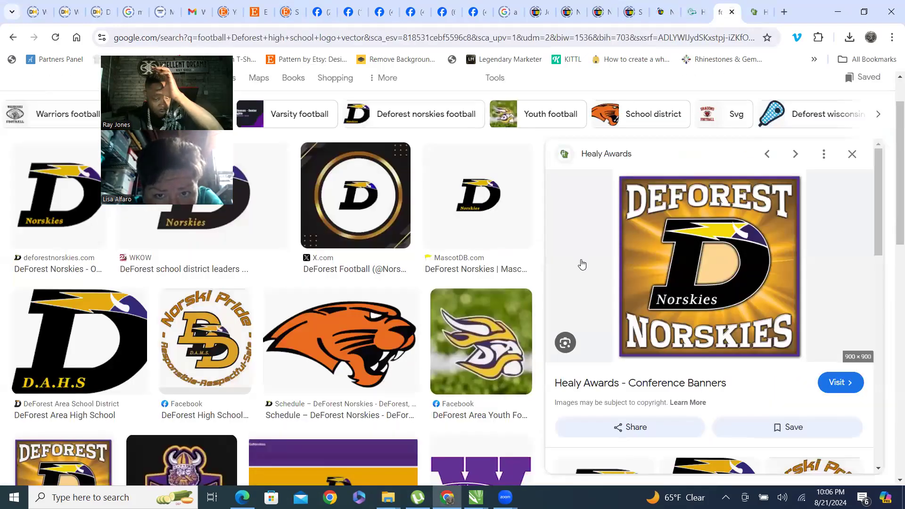
scroll(571, 264, "down", 4)
scroll(139, 283, "up", 1)
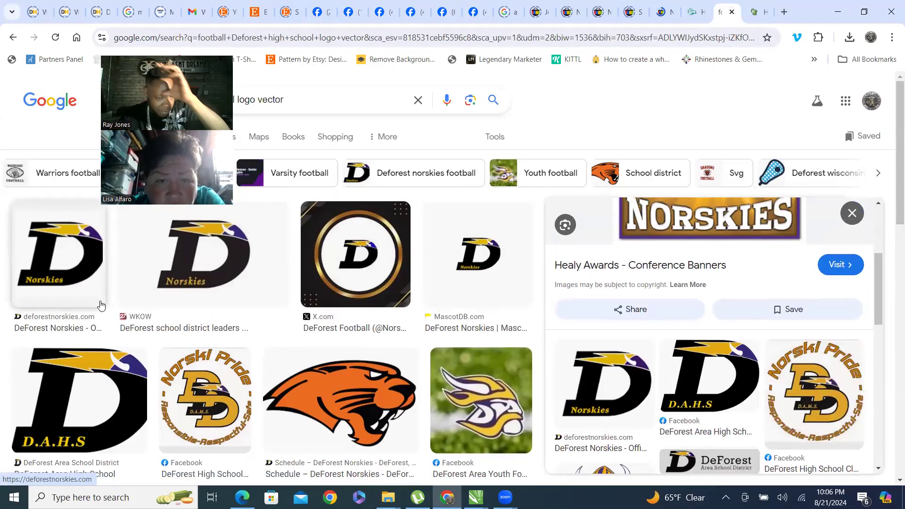
left_click(202, 280)
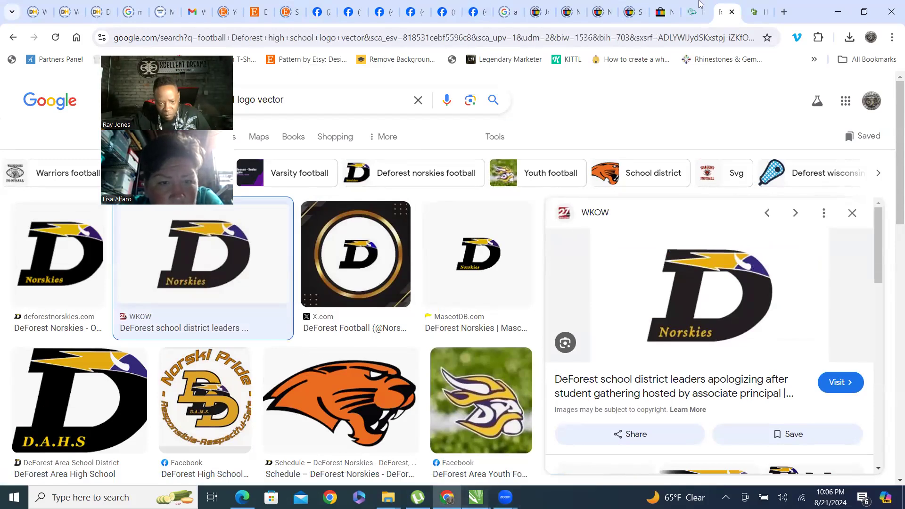
In CorelDRAW, add the text Norskies below the traced D, set its font to Rosseti and enlarge it.
left_click(476, 498)
left_click(811, 413)
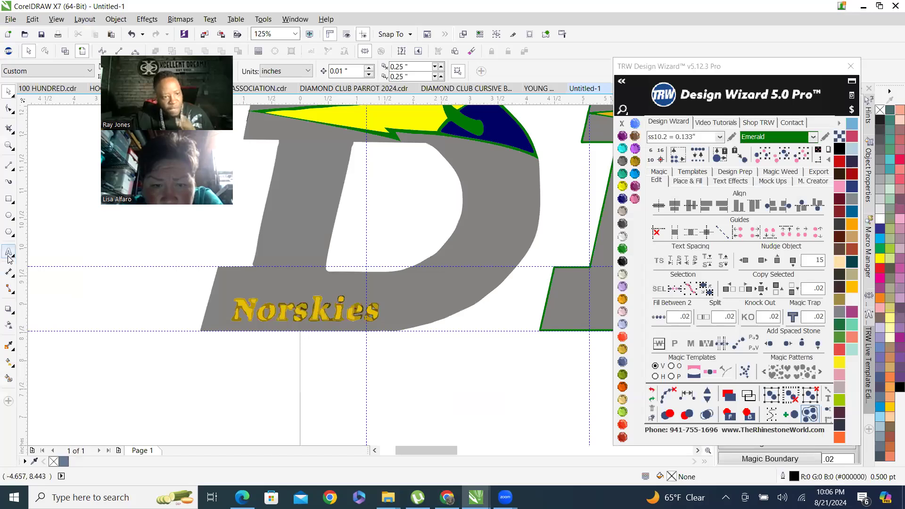
left_click(135, 386)
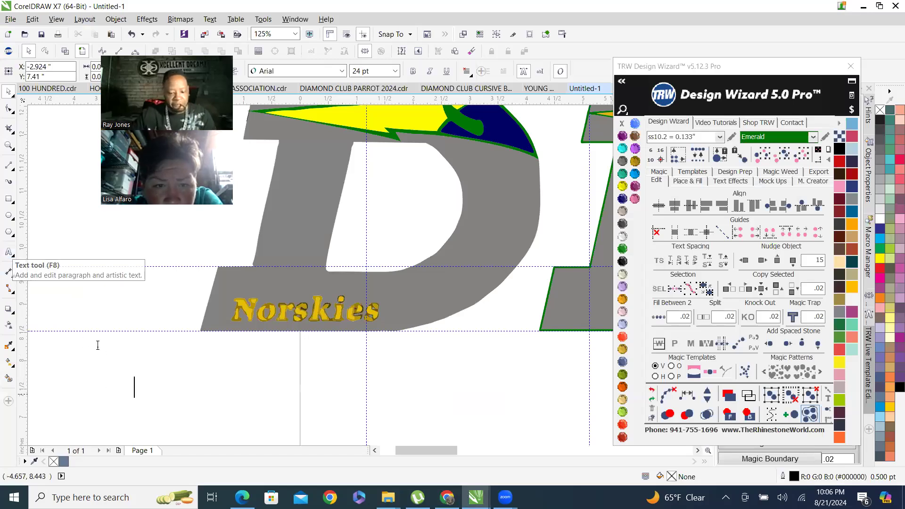
type("n")
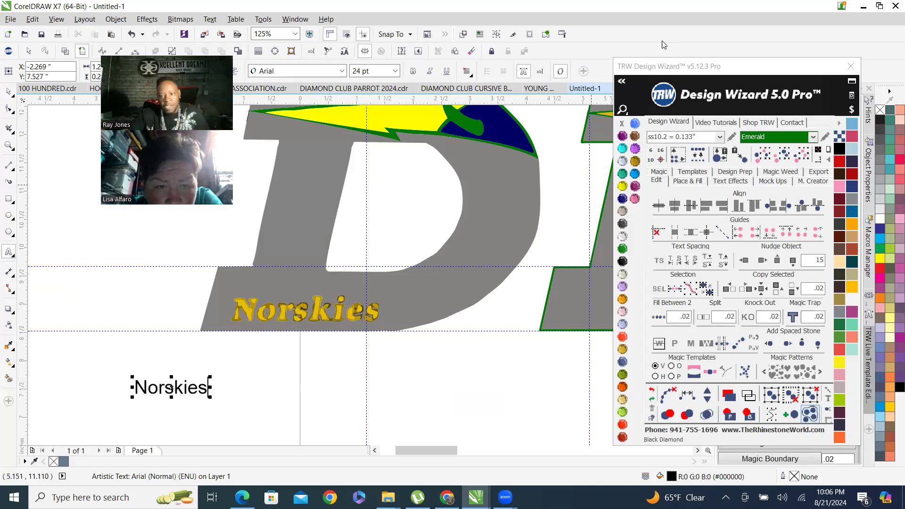
left_click(622, 83)
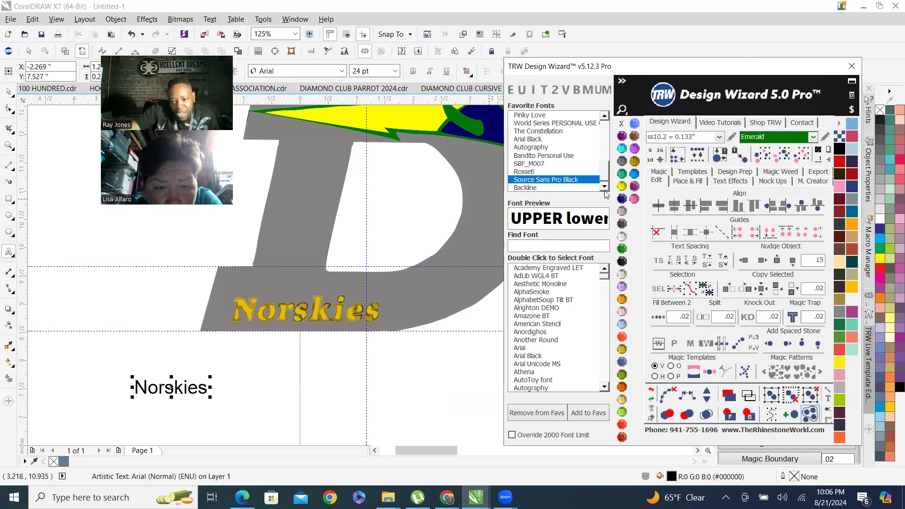
left_click(537, 173)
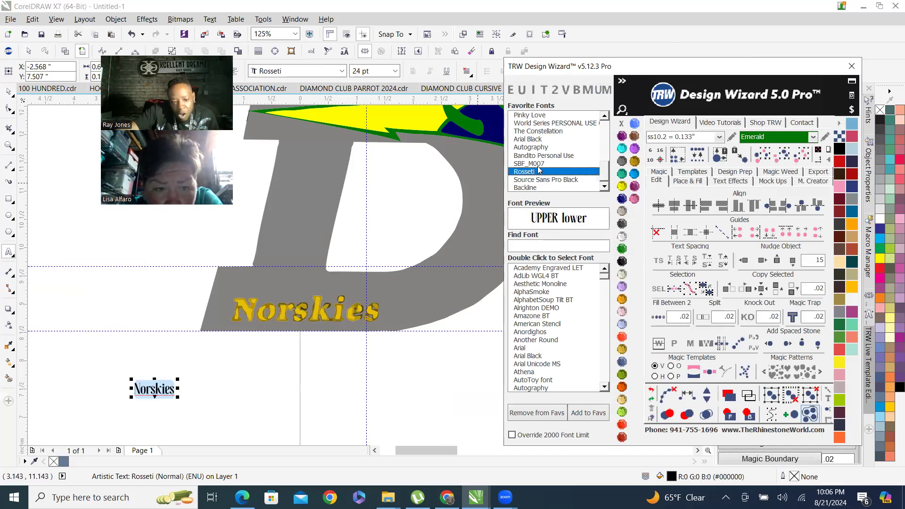
left_click(8, 91)
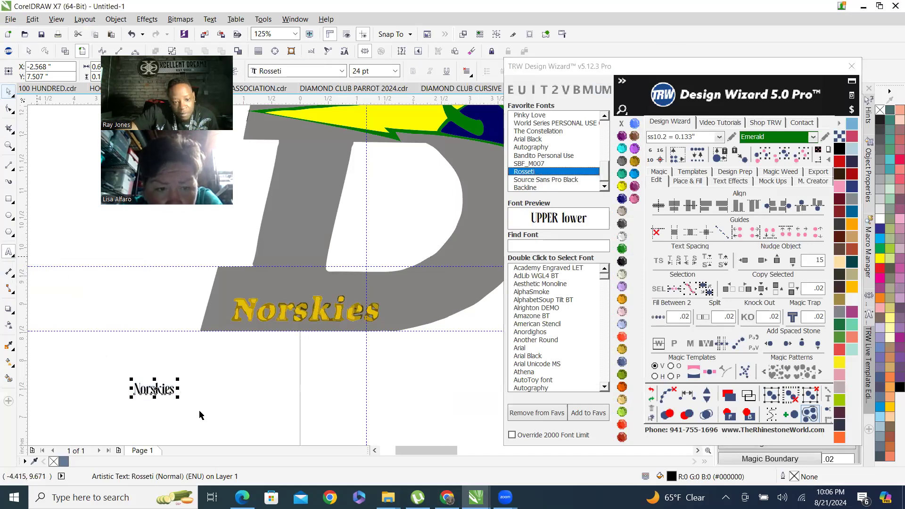
left_click_drag(255, 357, 290, 349)
left_click_drag(223, 371, 317, 358)
Change the Norskies text font to SBF_M007 and then to Bandito Personal Use.
scroll(332, 369, "up", 1)
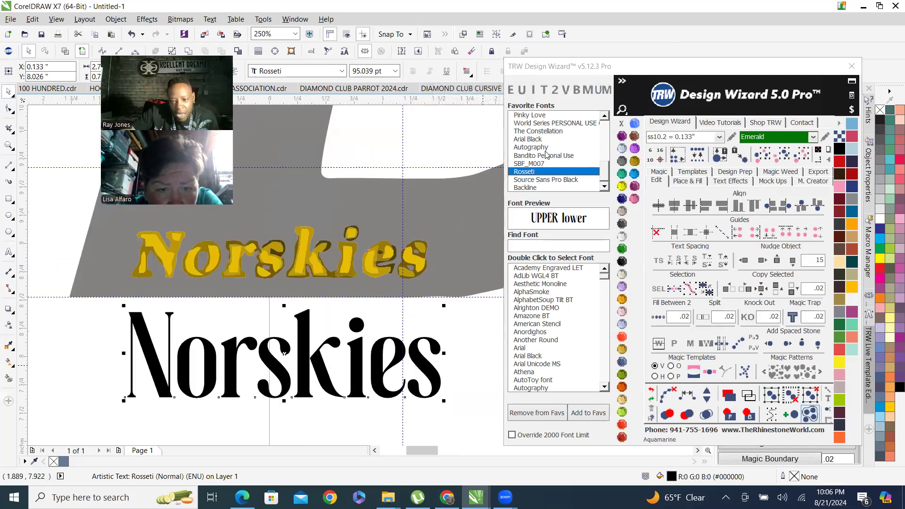
left_click(530, 164)
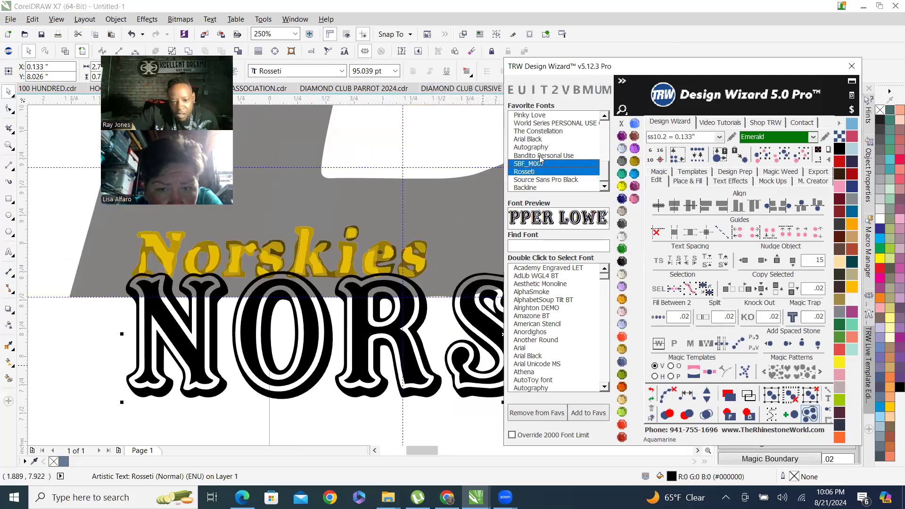
left_click(544, 154)
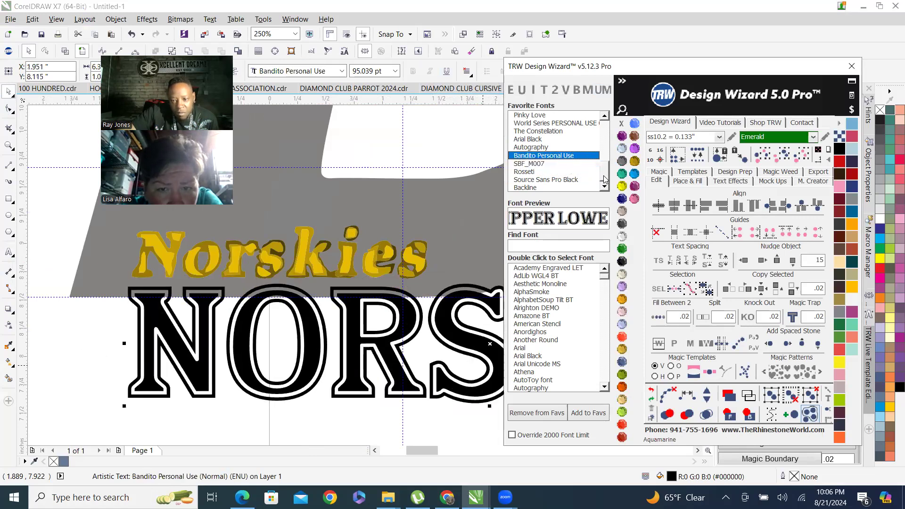
Try the favourite fonts Autography and Arial Black on the Norskies text, and select Academy Engraved LET in the full font list.
left_click(542, 147)
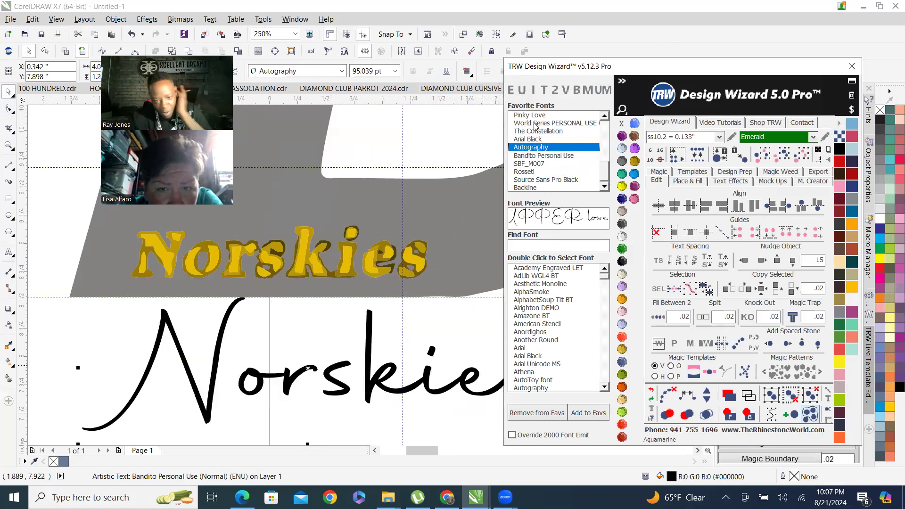
left_click(545, 139)
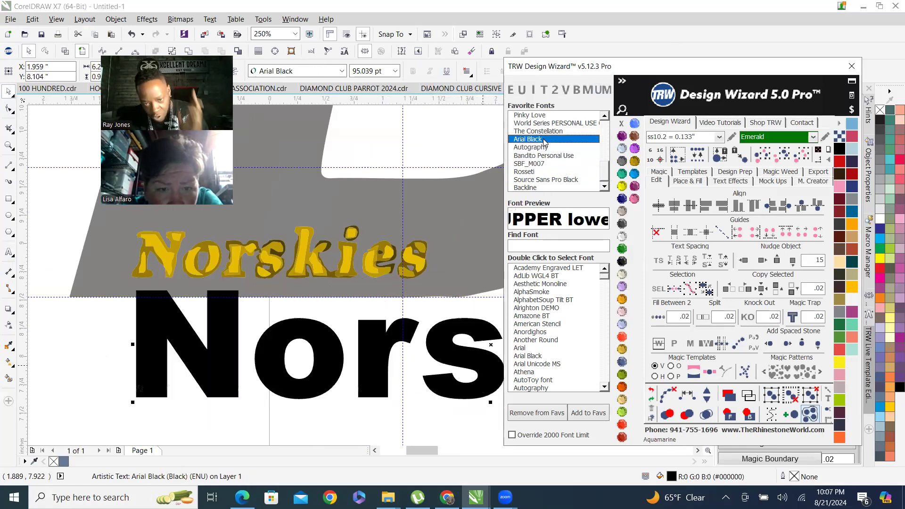
left_click(553, 269)
scroll(204, 264, "down", 2)
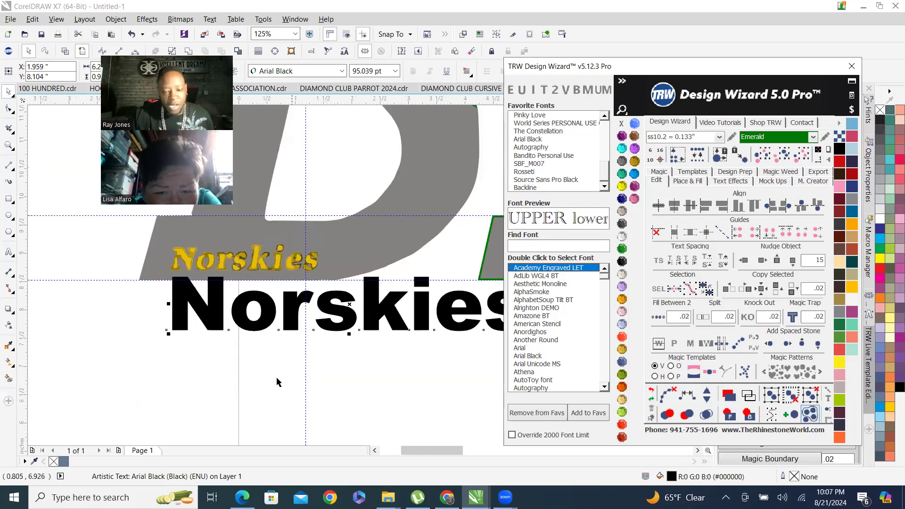
scroll(277, 382, "down", 3)
scroll(248, 357, "up", 3)
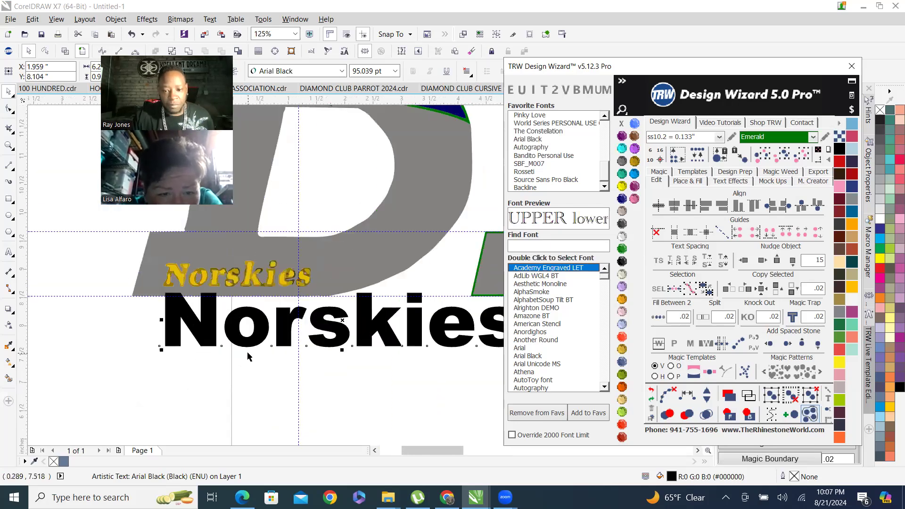
Step through the font list from Academy Engraved LET to Bahnschrift SemiBold Condensed, previewing each on the Norskies text.
key("Down")
key("Down")
key("Down")
key("Down")
key("Down")
key("Down")
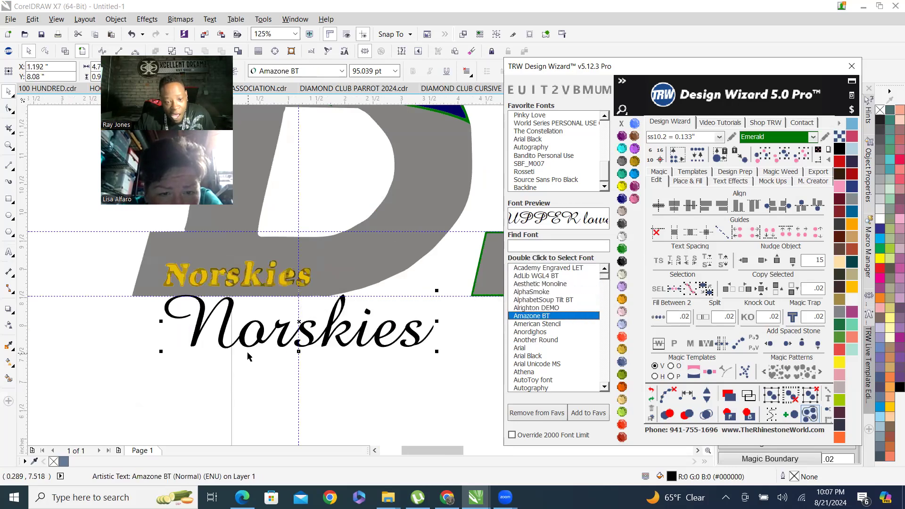
key("Down")
key("Down")
key("Down")
key("Down")
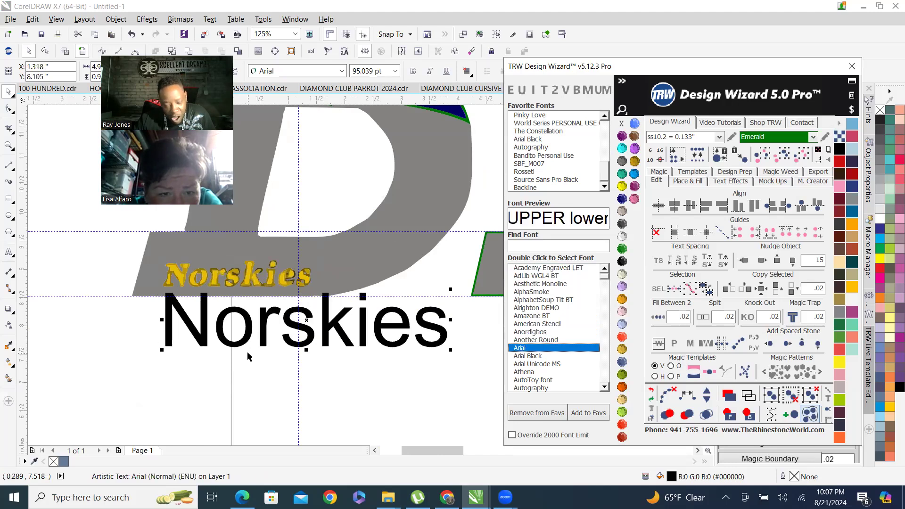
key("Down")
key("Down")
key("Down")
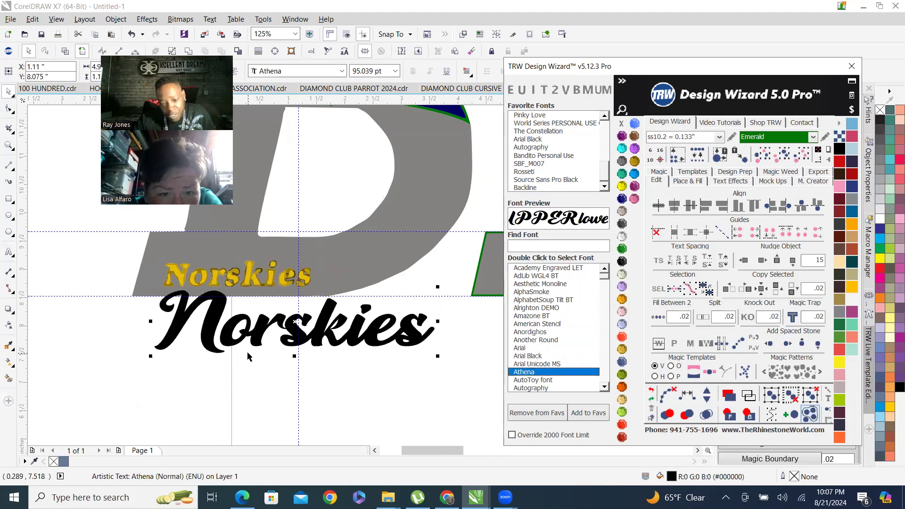
key("Down")
key("Down")
key("Down")
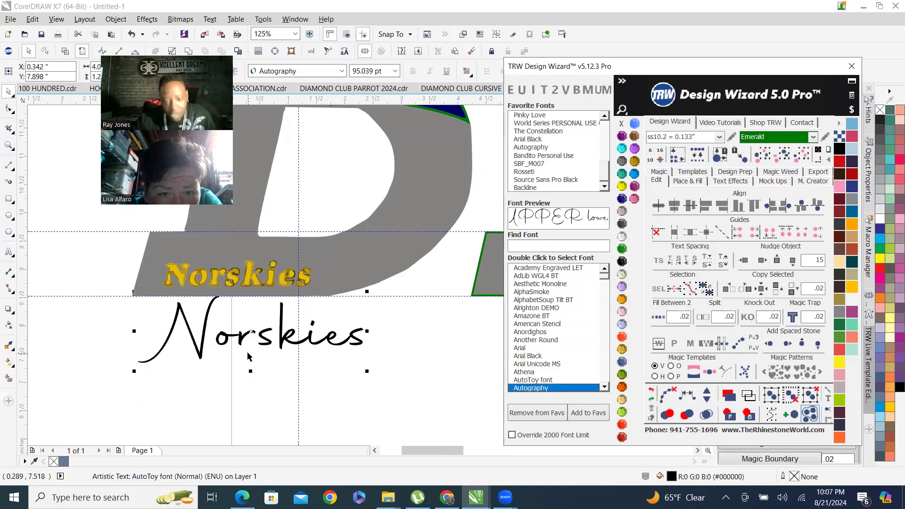
key("Down")
key("Down")
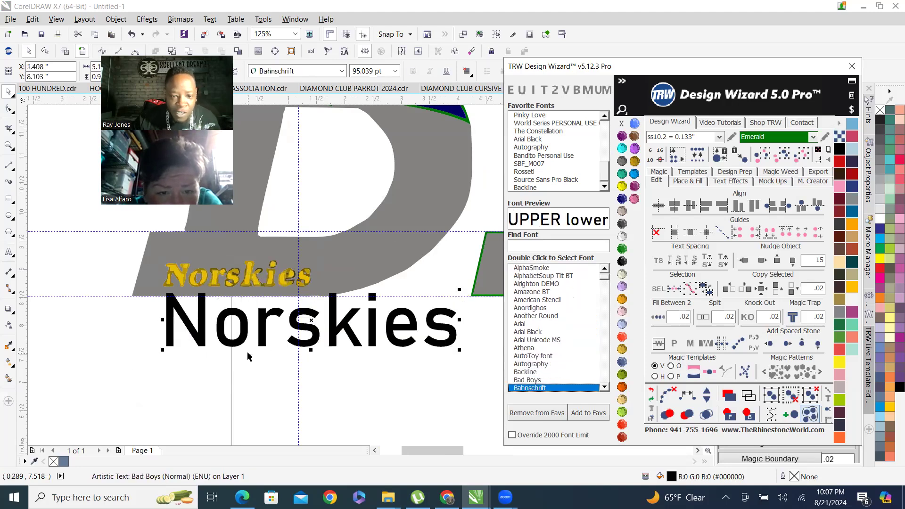
key("Down")
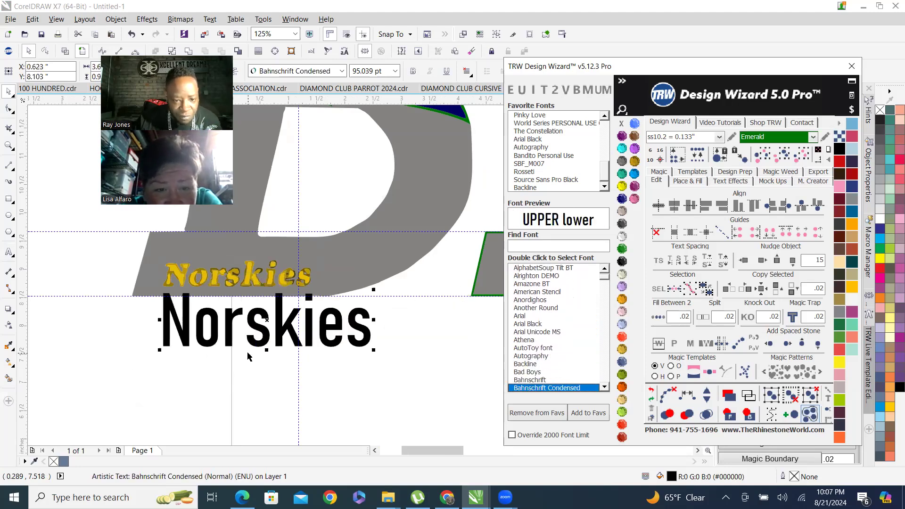
key("Up")
key("Down")
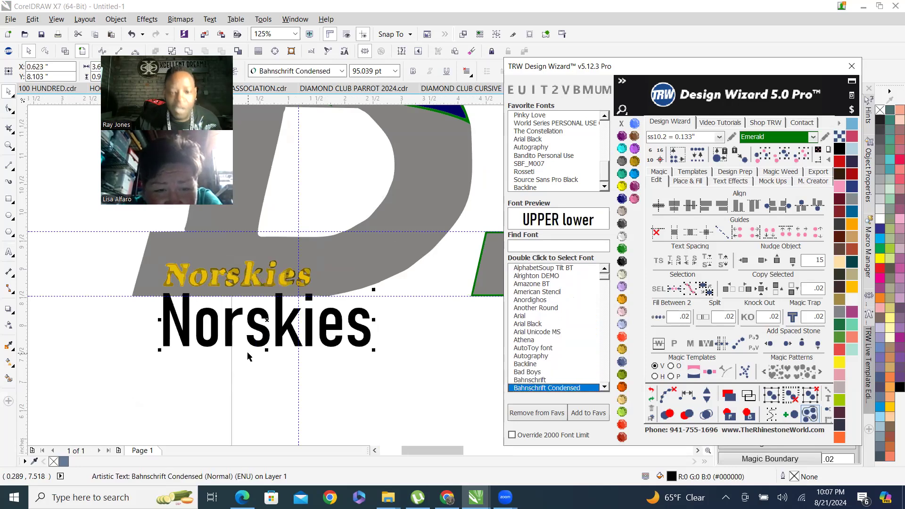
key("Down")
key("Down")
key("Down")
key("Down")
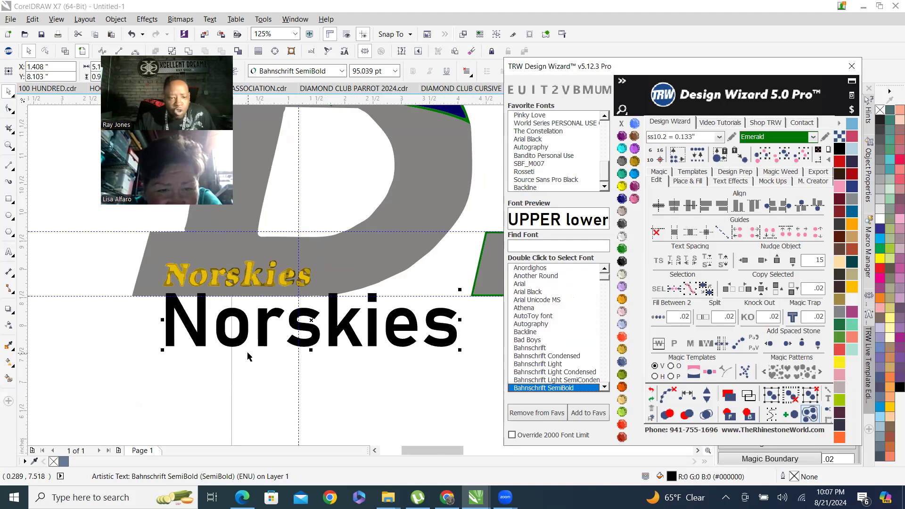
key("Down")
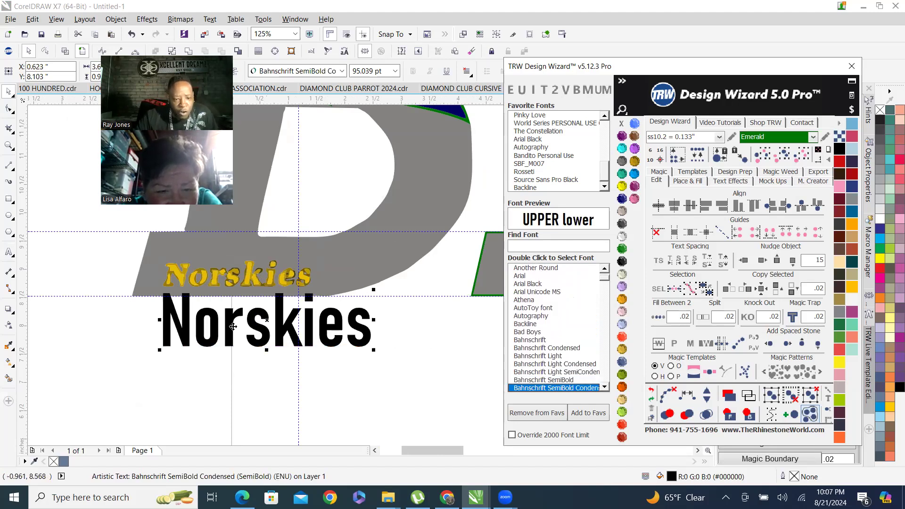
Examine the traced Norskies lettering up close against the condensed Bahnschrift text.
scroll(239, 335, "up", 2)
scroll(264, 288, "down", 1)
scroll(245, 177, "up", 1)
scroll(253, 203, "up", 1)
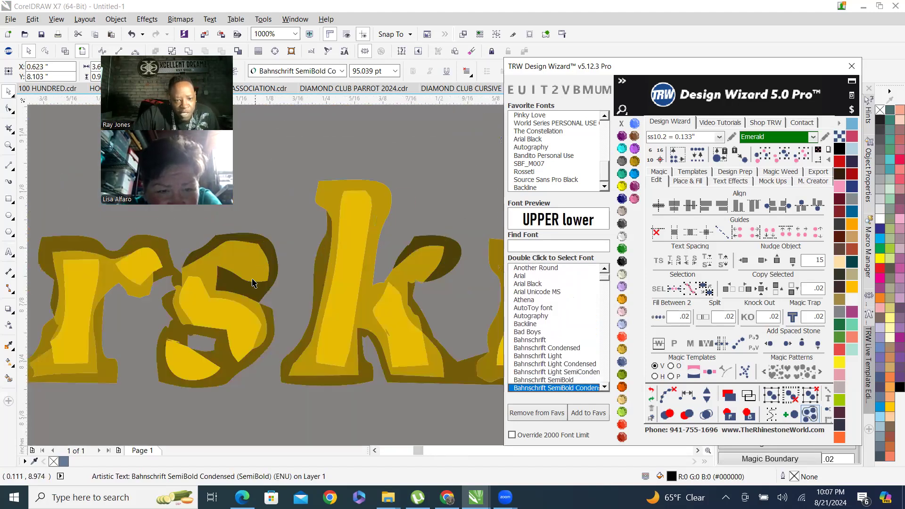
scroll(125, 245, "down", 1)
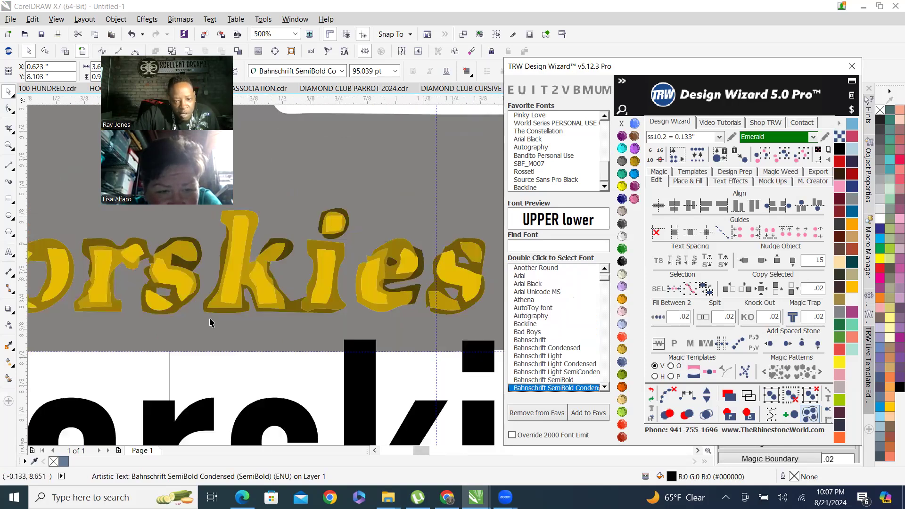
scroll(210, 323, "down", 1)
scroll(390, 231, "down", 1)
scroll(316, 325, "up", 1)
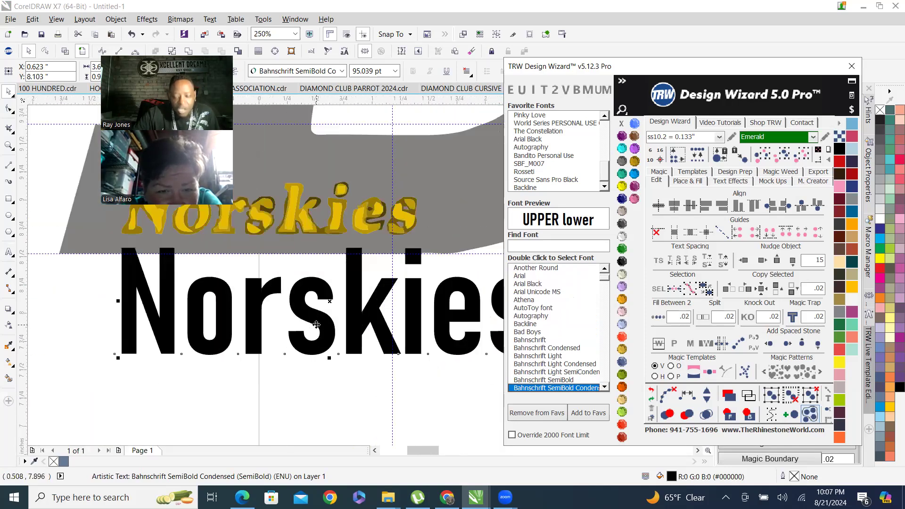
Cycle through the Bahnschrift weight and width variants on the Norskies text, ending at Bandito Personal Use.
key("Up")
key("Up")
key("Up")
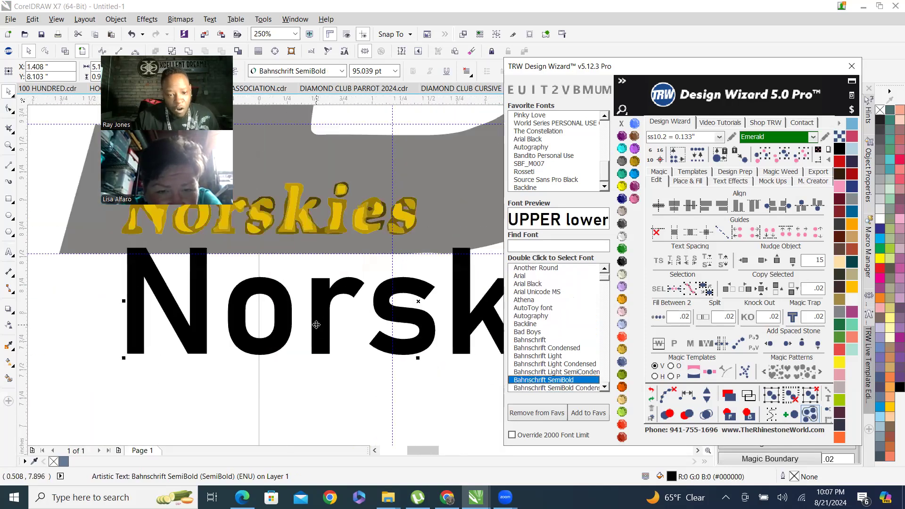
key("Up")
key("Up")
key("Up")
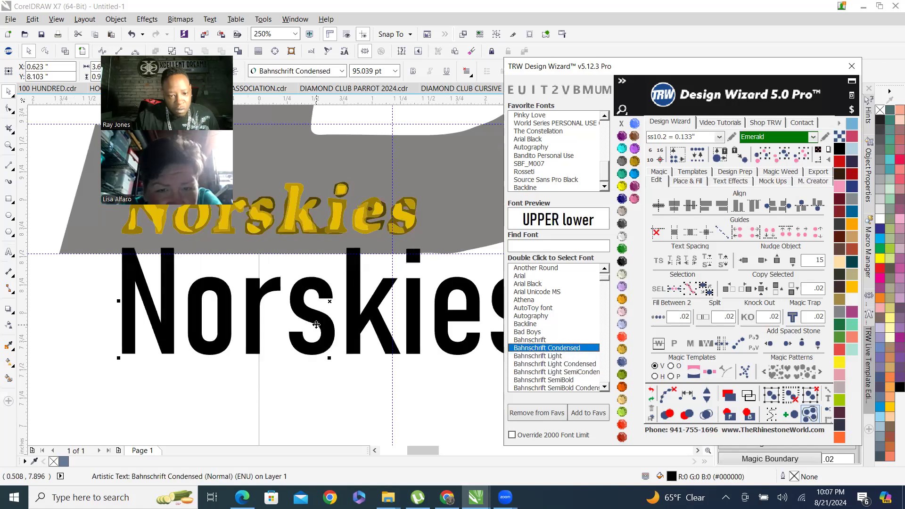
key("Down")
key("Down")
key("Down")
key("Down")
key("Down")
key("Down")
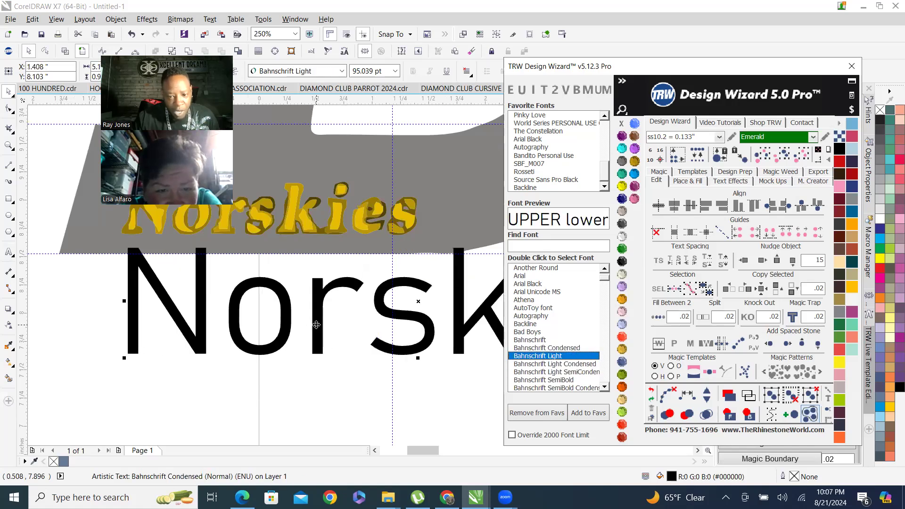
key("Down")
key("Down")
key("Down")
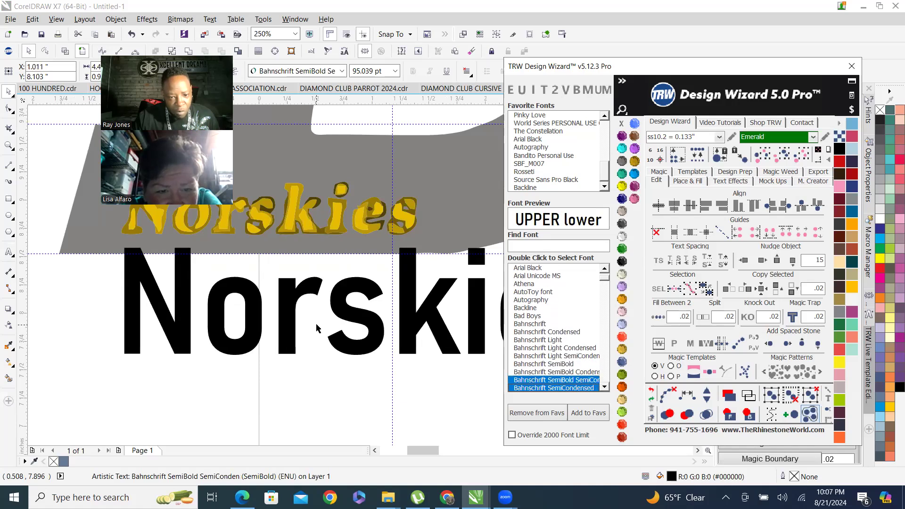
key("Down")
key("Down")
key("Down")
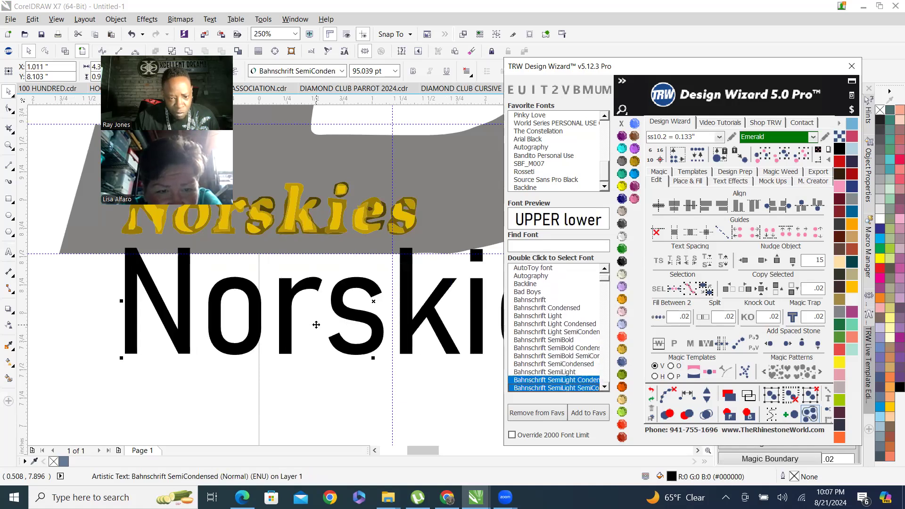
key("Down")
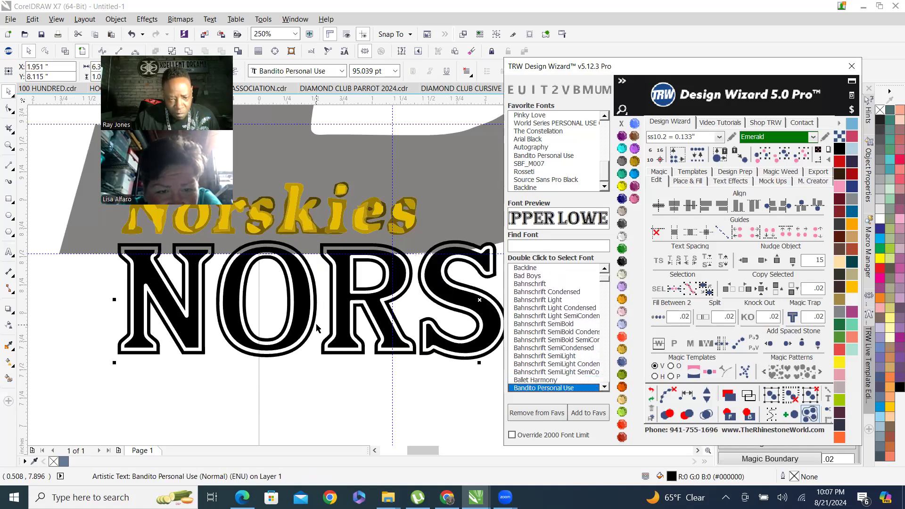
Try Ballet Harmony and Bangers on the Norskies text, then return it to Bandito Personal Use.
key("Up")
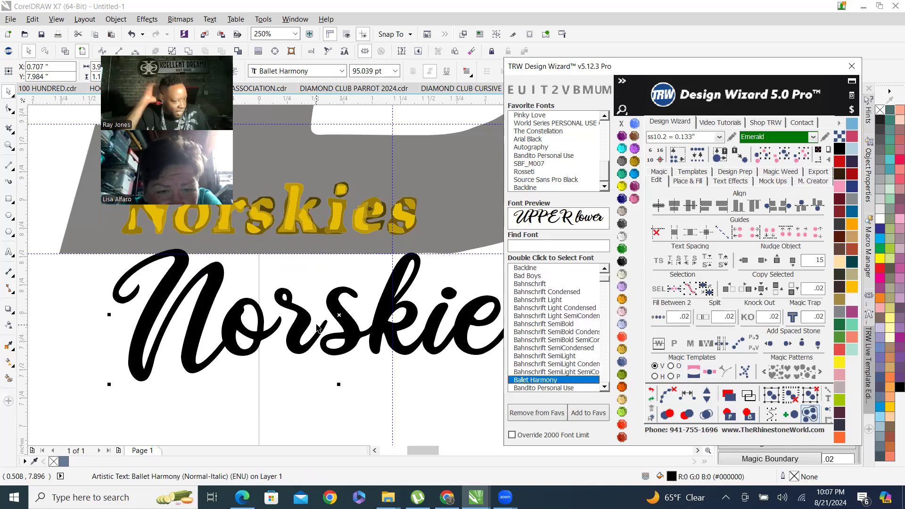
scroll(52, 321, "down", 2)
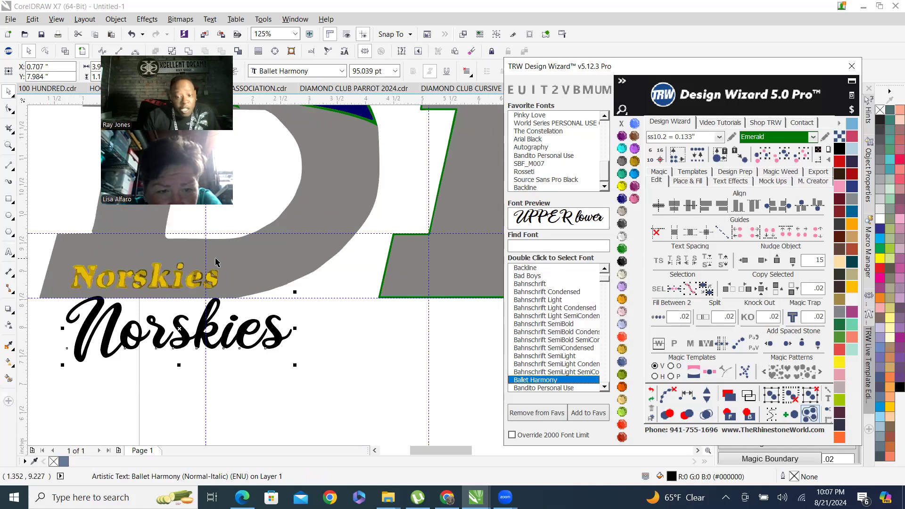
key("Down")
key("Down")
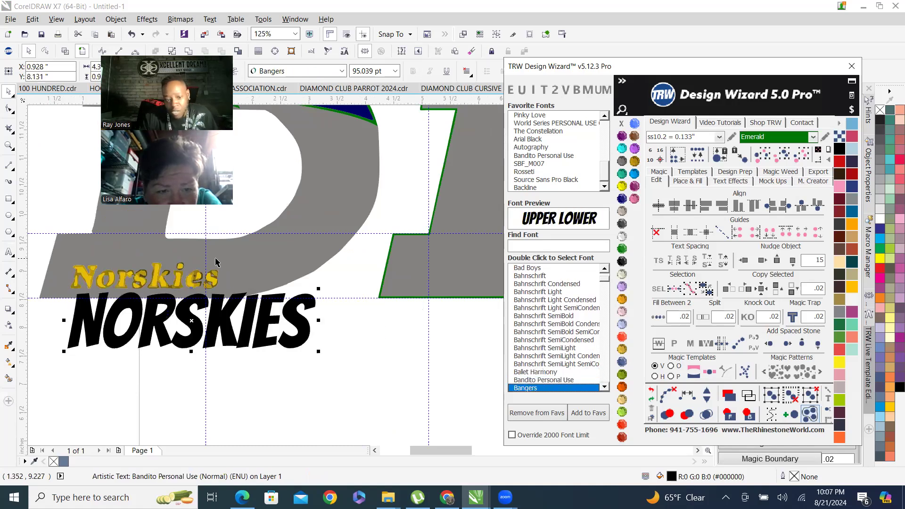
key("Up")
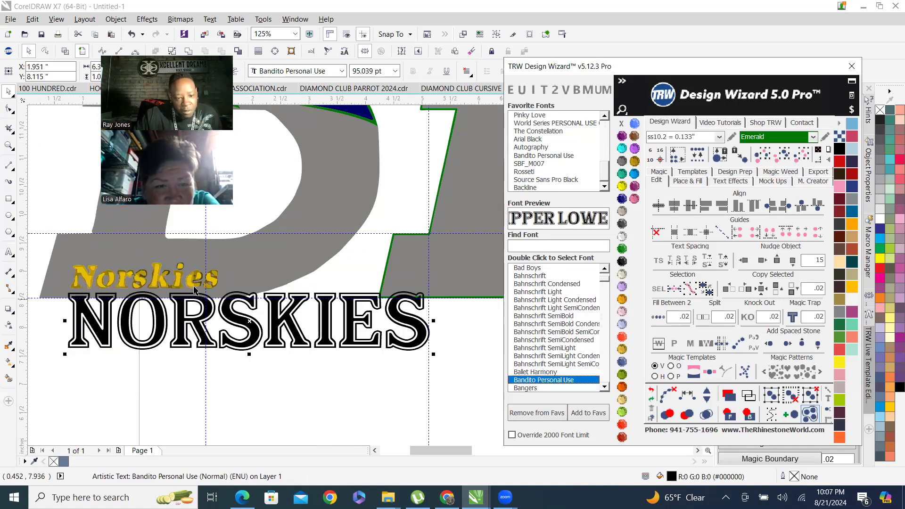
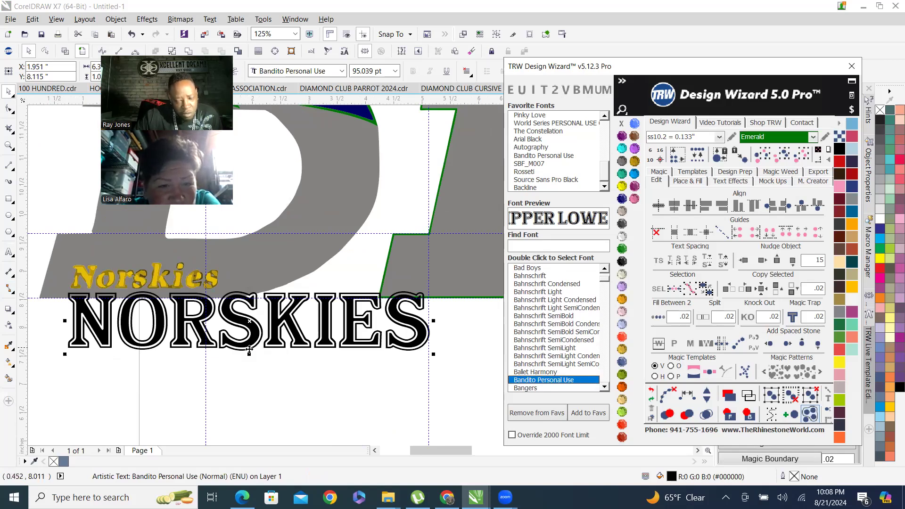
Change the capitalization of the Norskies text to title case and then to upper case.
left_click(556, 91)
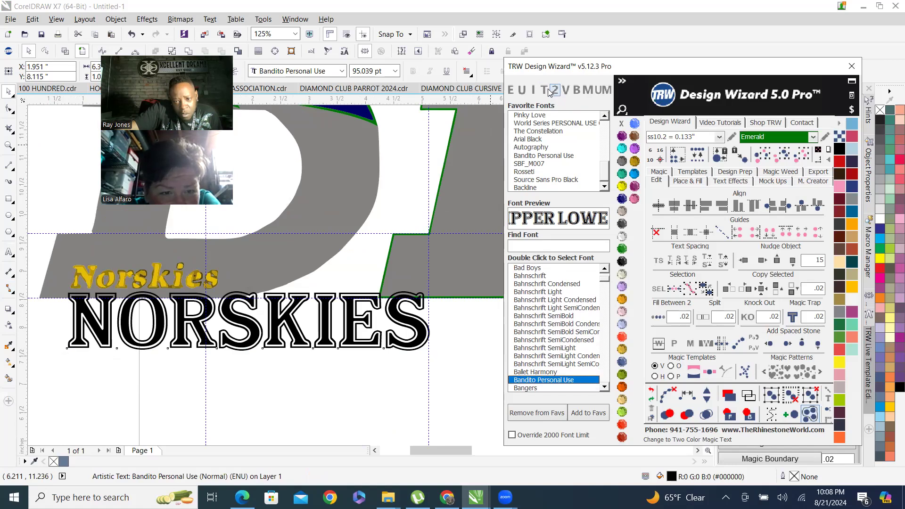
left_click(523, 92)
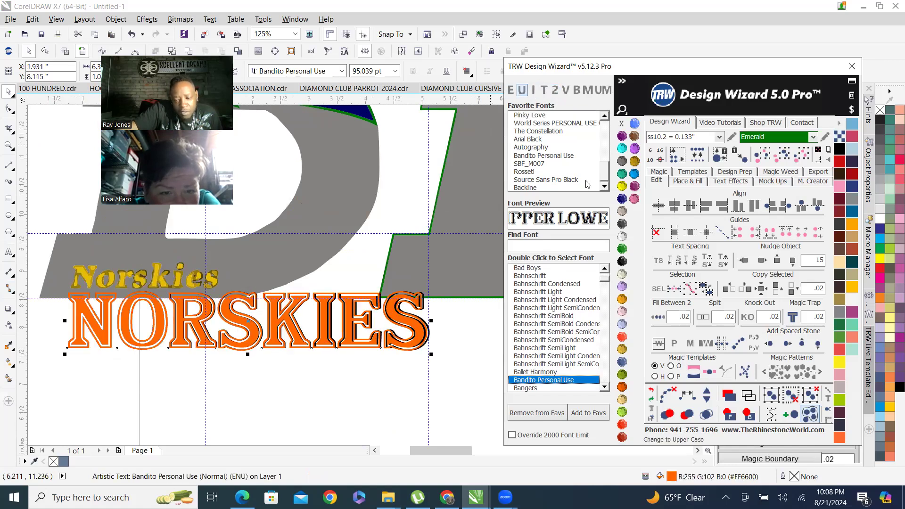
left_click(653, 394)
left_click(652, 394)
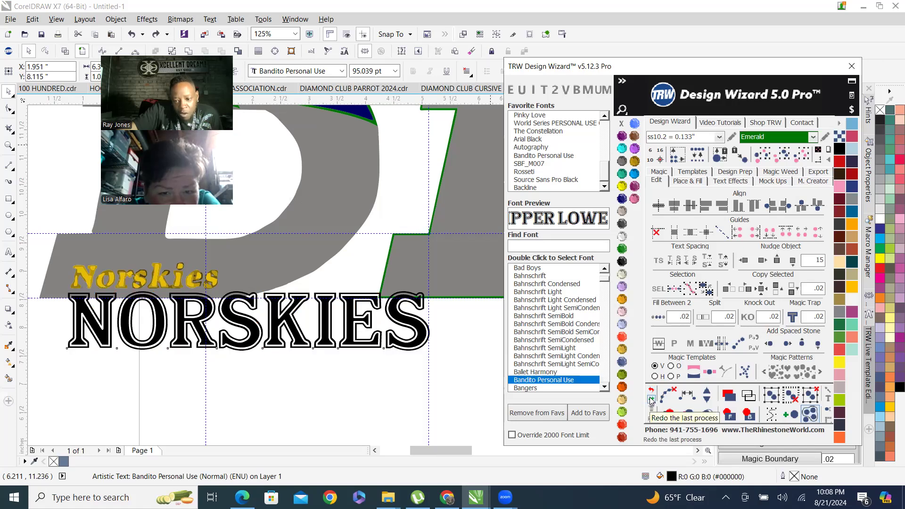
Preview Bangers on the Norskies text and switch it back to Bandito Personal Use.
double_click(535, 388)
left_click(606, 386)
left_click(606, 386)
left_click(606, 387)
left_click(606, 386)
left_click(606, 387)
double_click(547, 340)
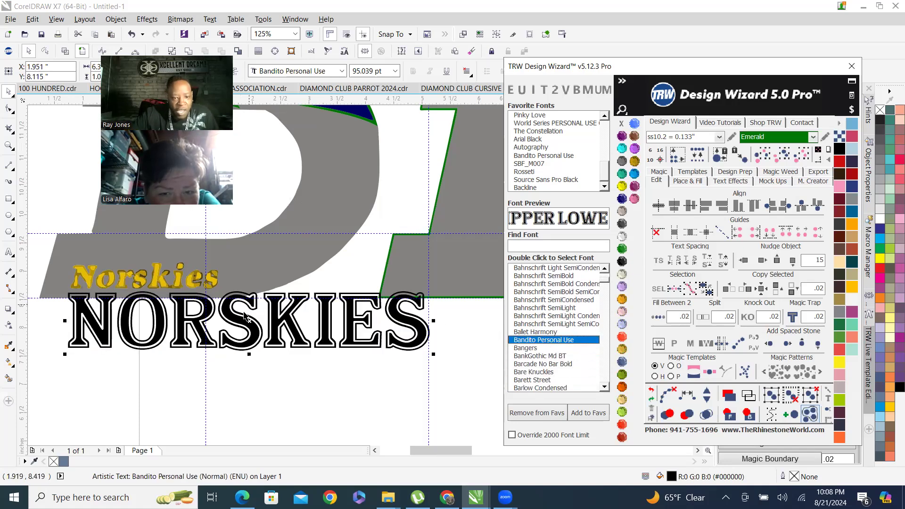
Step through the font list from Bangers down to Bodoni Bd BT, previewing each font on the Norskies text.
scroll(245, 316, "up", 4)
scroll(337, 283, "down", 2)
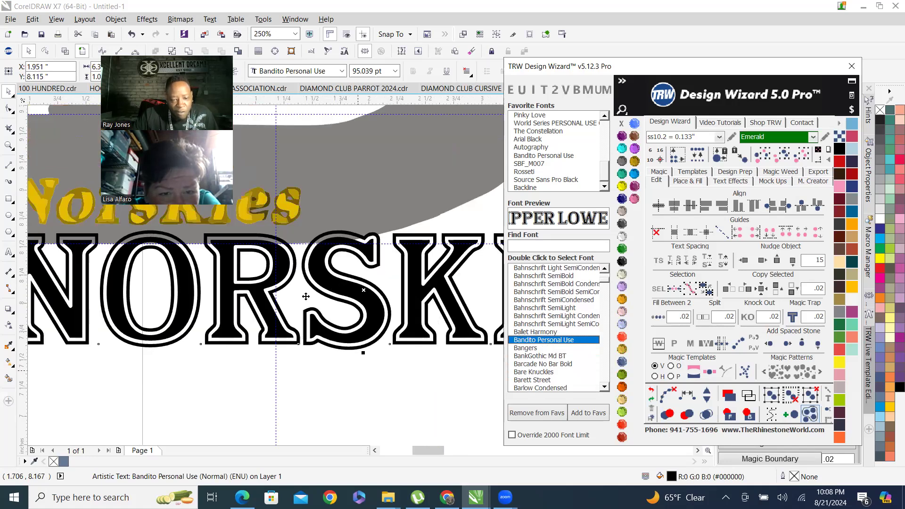
scroll(246, 313, "down", 2)
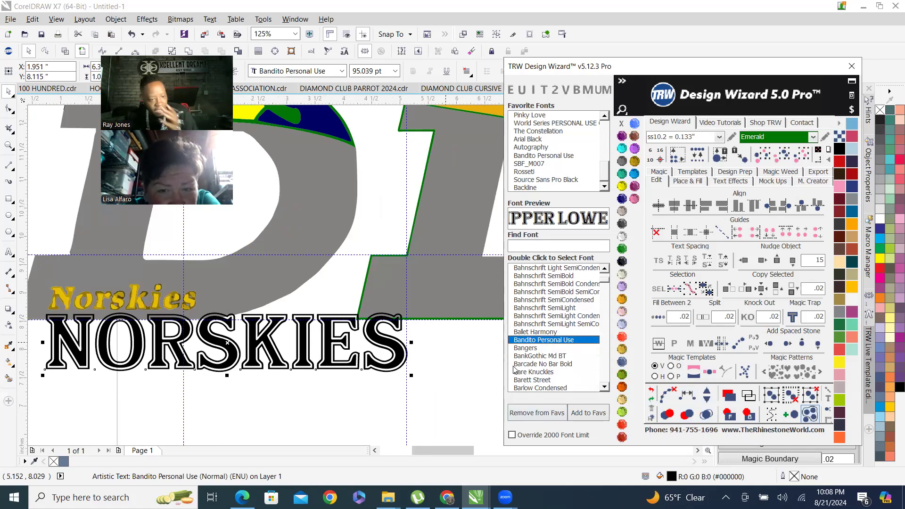
double_click(530, 348)
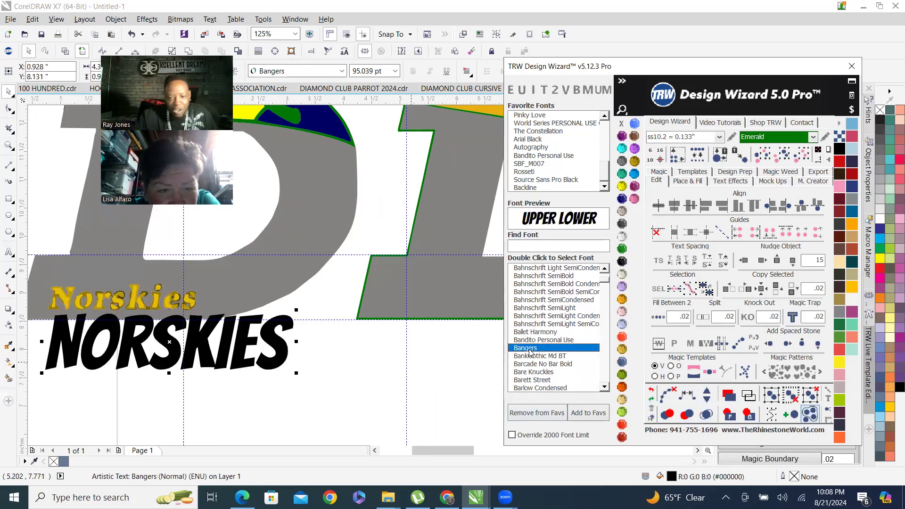
key("Down")
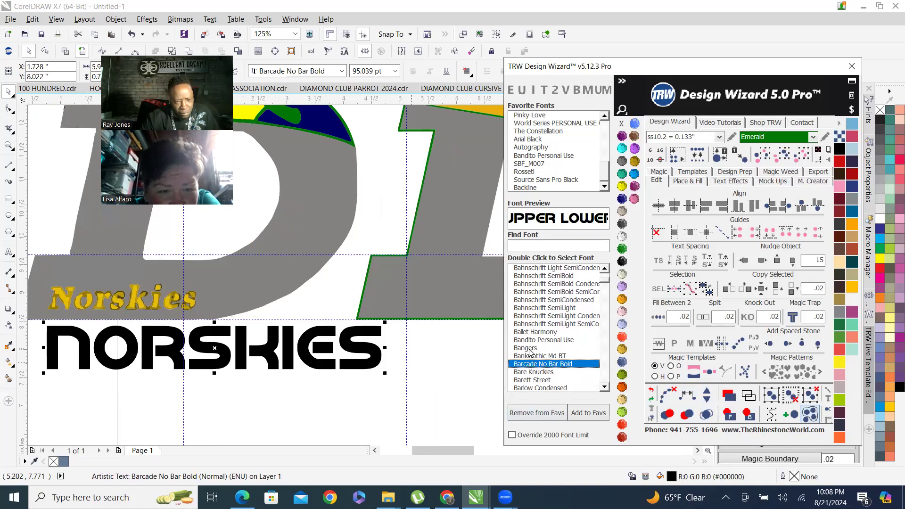
key("Down")
key("Down")
key("Down")
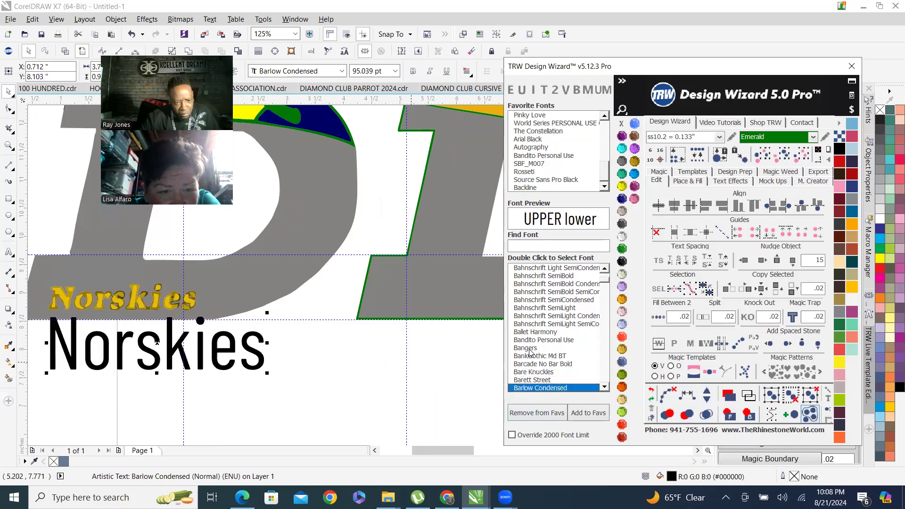
key("Down")
key("Up")
key("Down")
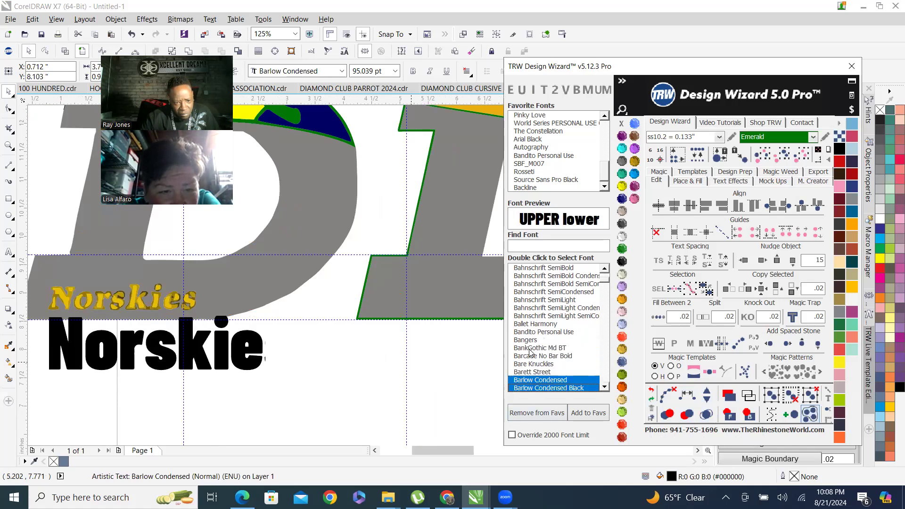
key("Down")
key("Down")
key("Down")
key("Down")
key("Down")
key("Down")
key("Down")
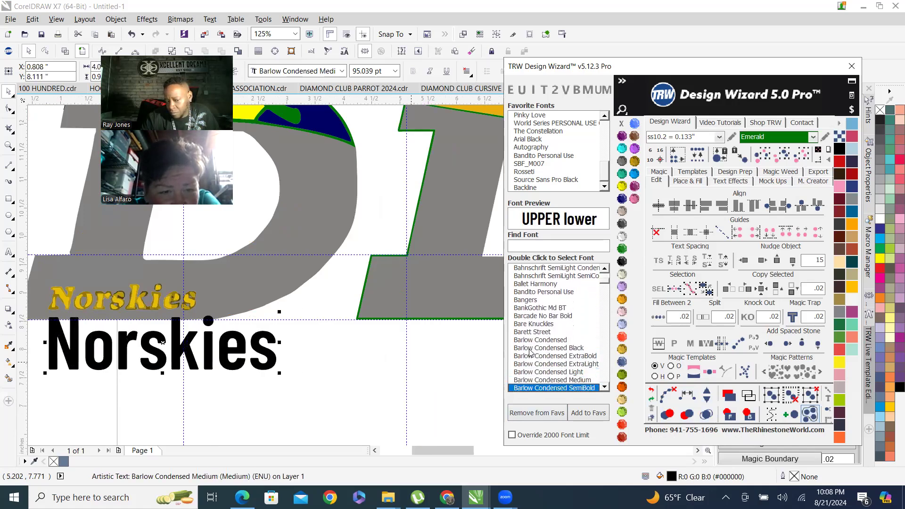
key("Down")
key("Down")
key("Down")
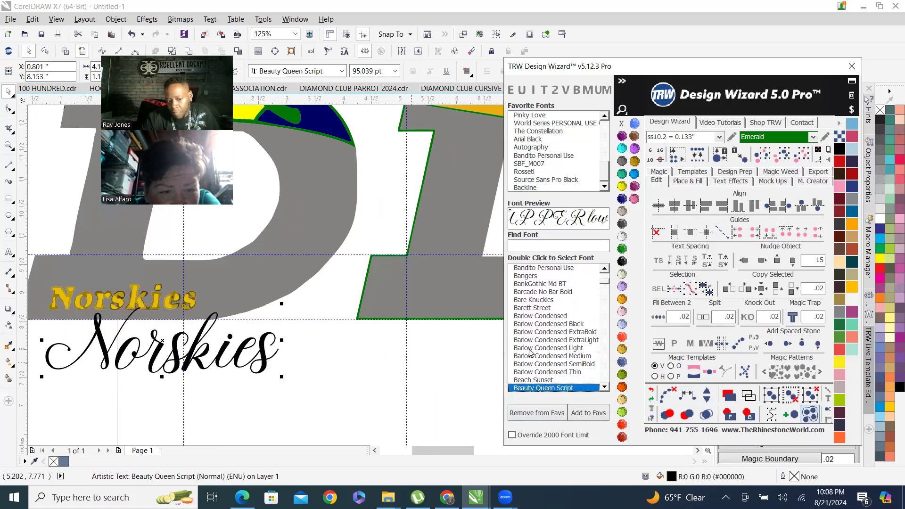
key("Down")
key("Down")
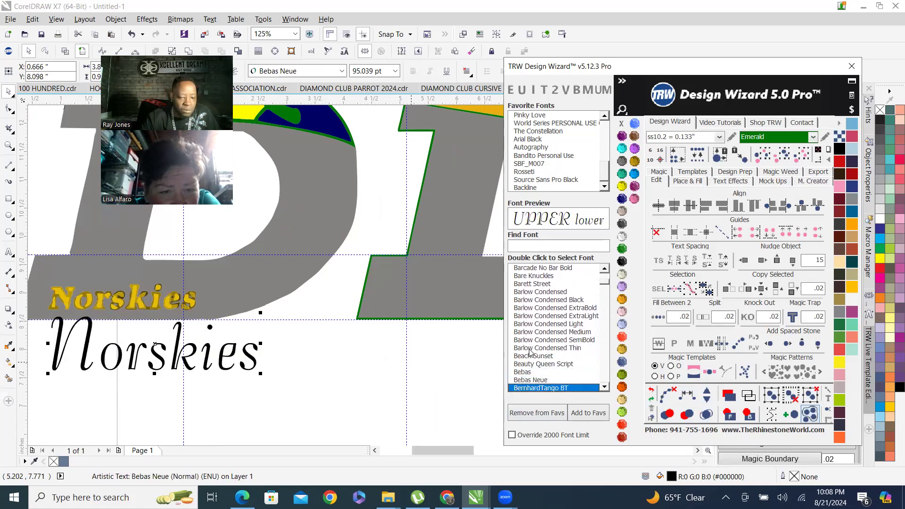
key("Down")
key("Down")
key("Down")
key("Down")
key("Down")
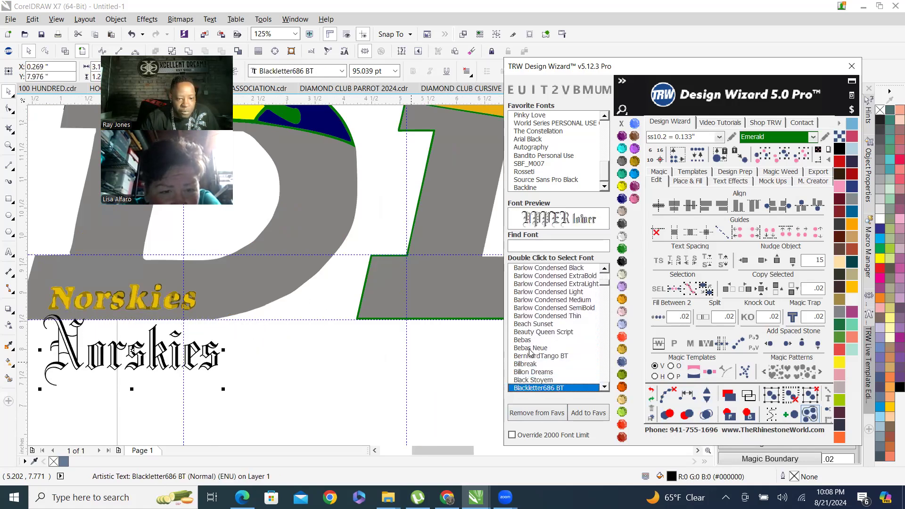
key("Down")
key("Up")
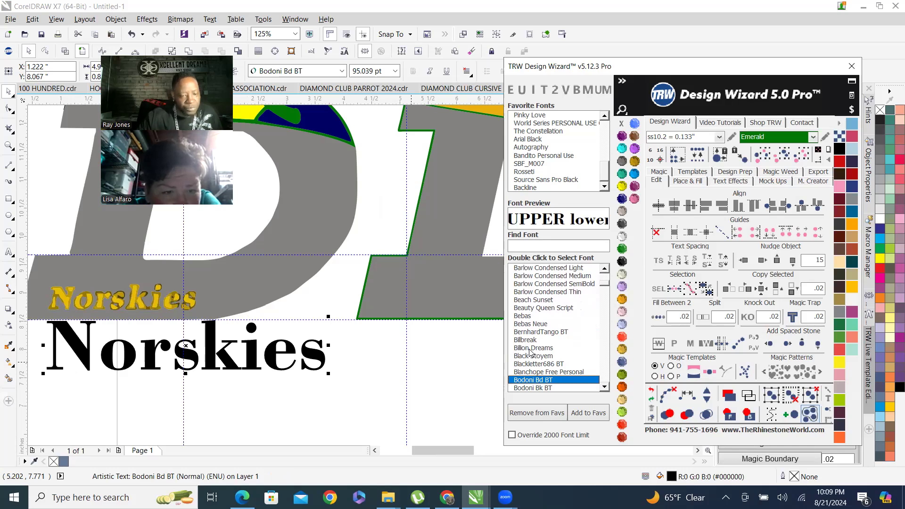
Italicize the Bodoni Bd BT Norskies text.
scroll(115, 355, "down", 2)
scroll(265, 345, "up", 4)
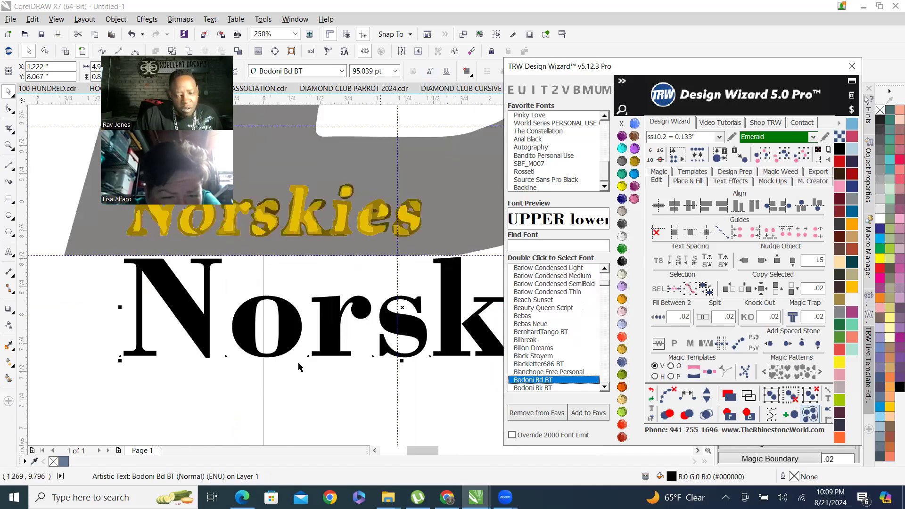
scroll(275, 333, "down", 2)
scroll(246, 322, "down", 1)
scroll(281, 336, "up", 1)
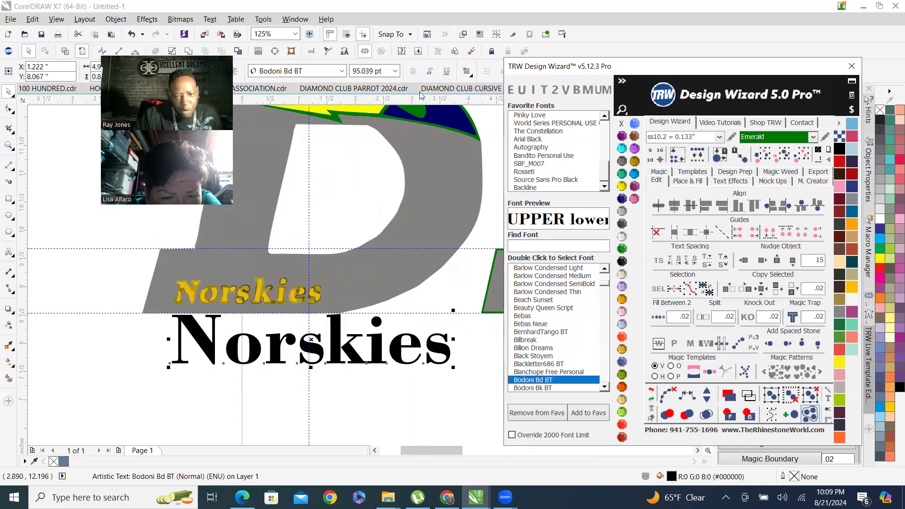
left_click(431, 72)
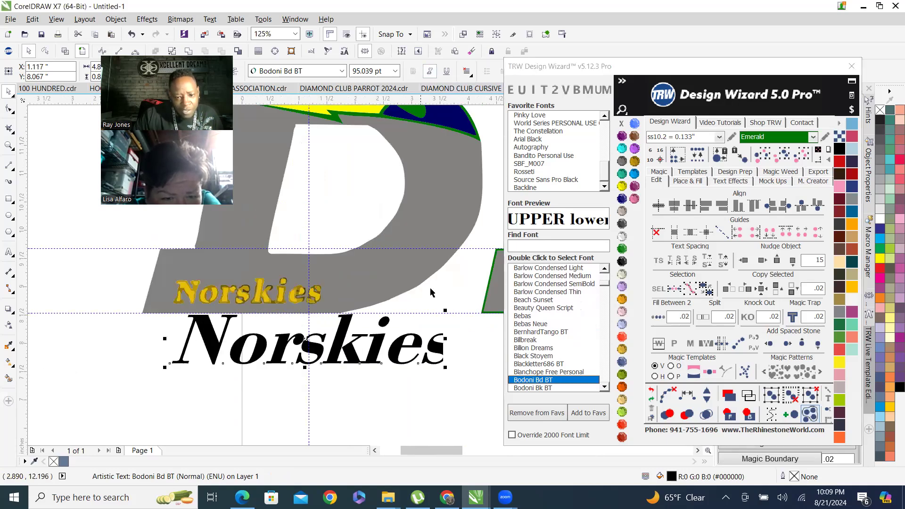
Widen the letter spacing of the Norskies text slightly with the text spacing tool.
scroll(398, 343, "up", 5)
scroll(377, 320, "down", 5)
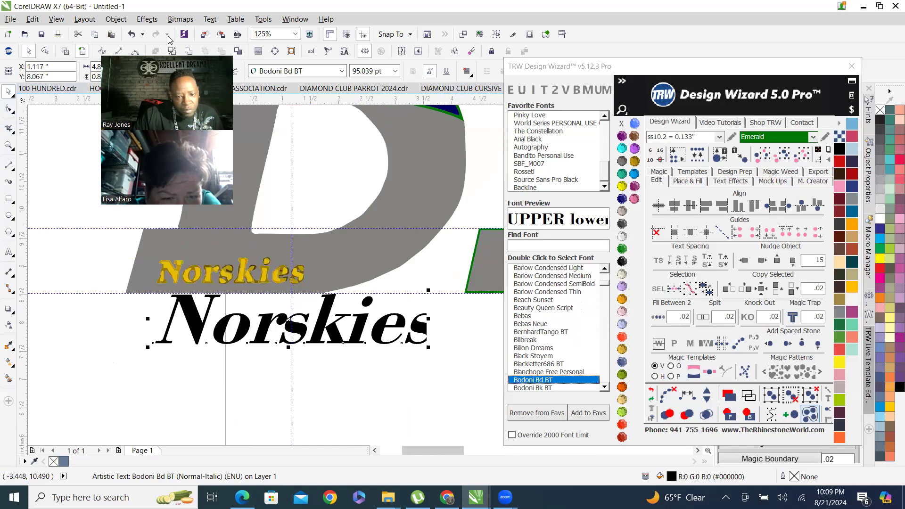
left_click(659, 261)
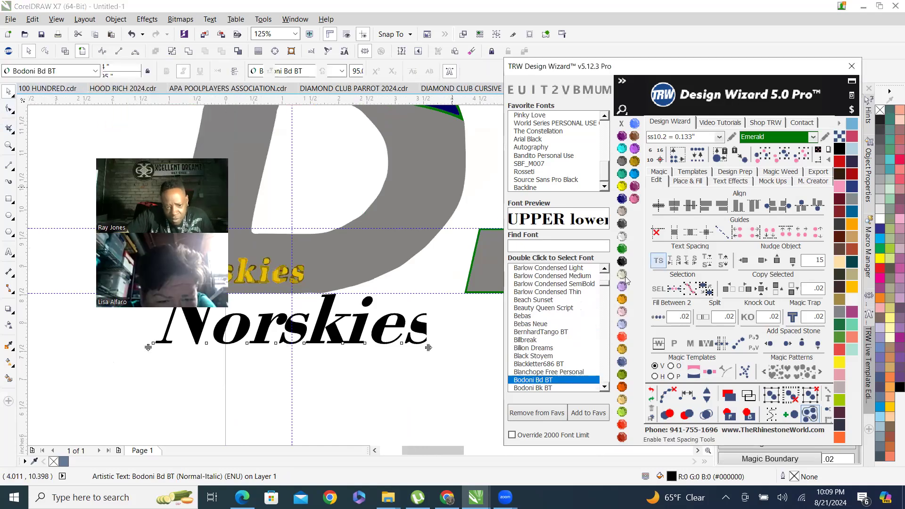
mouse_move(428, 349)
left_mouse_down()
mouse_move(400, 349)
mouse_move(439, 347)
left_mouse_up()
left_click_drag(188, 214, 178, 128)
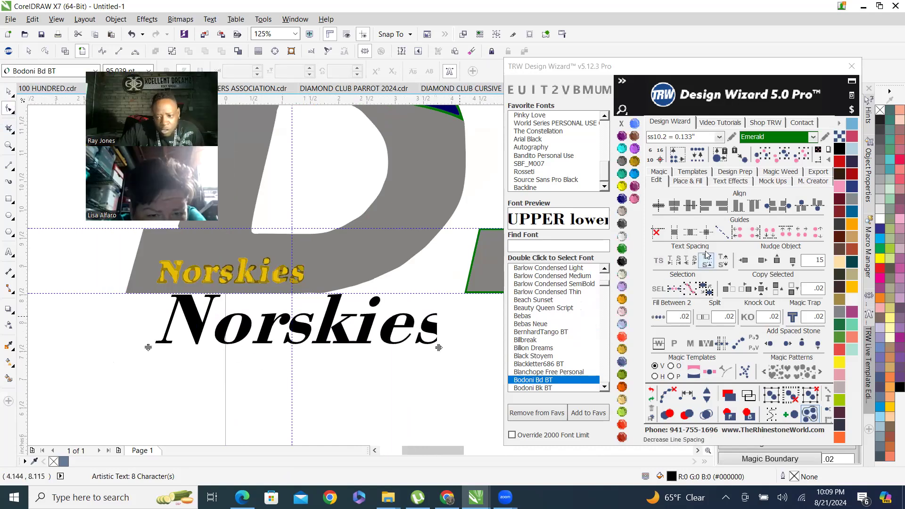
left_click(659, 261)
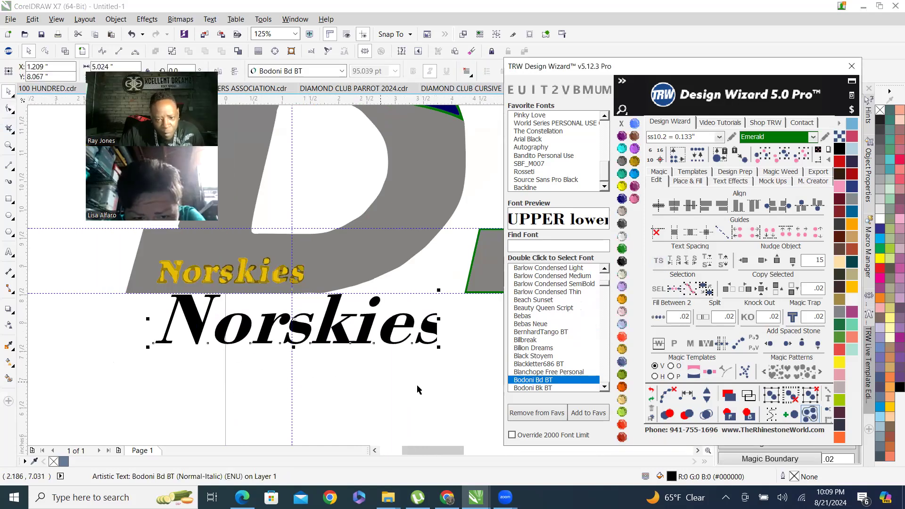
Shift the o of Norskies horizontally by about 5% to open the gap after the N.
left_click_drag(471, 367, 302, 396)
scroll(215, 350, "up", 2)
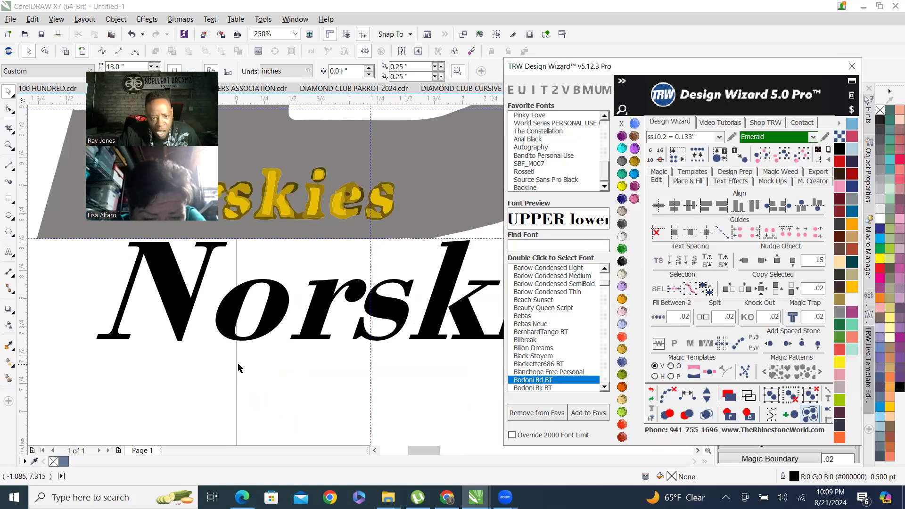
scroll(239, 363, "down", 2)
left_click(203, 336)
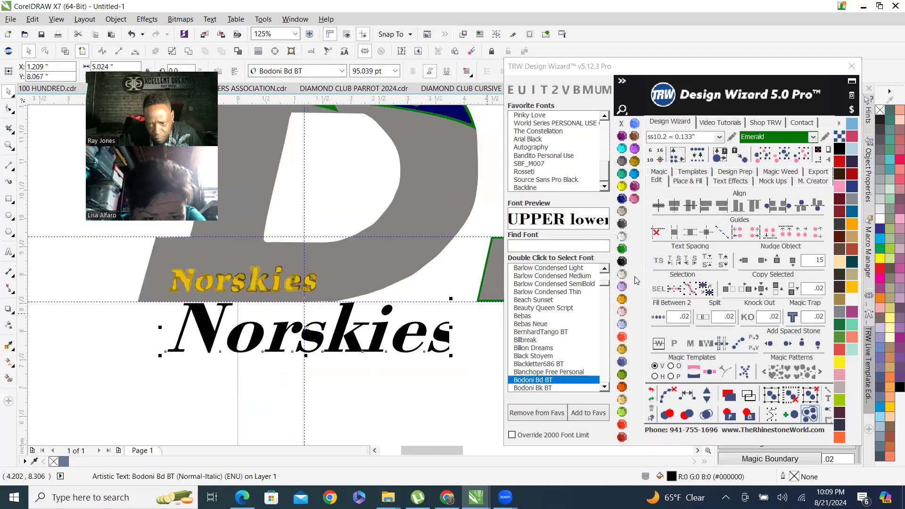
scroll(264, 368, "up", 2)
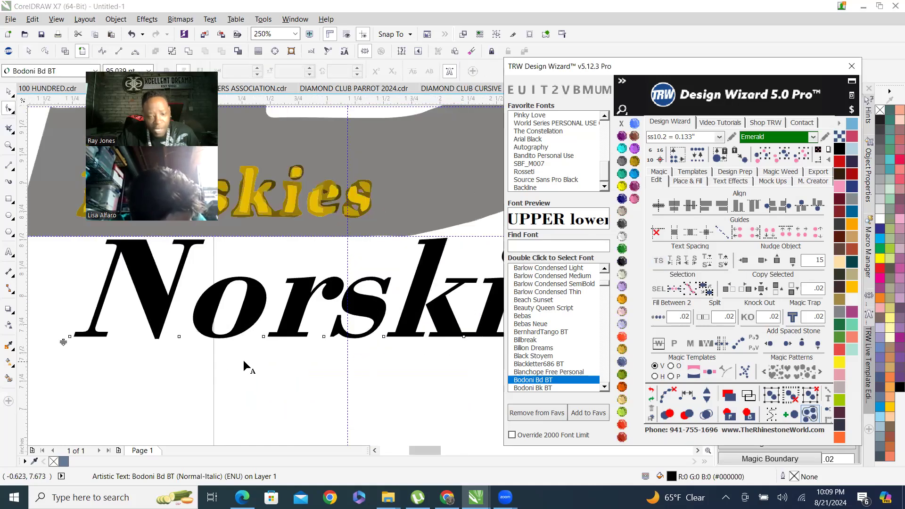
left_click_drag(234, 369, 163, 322)
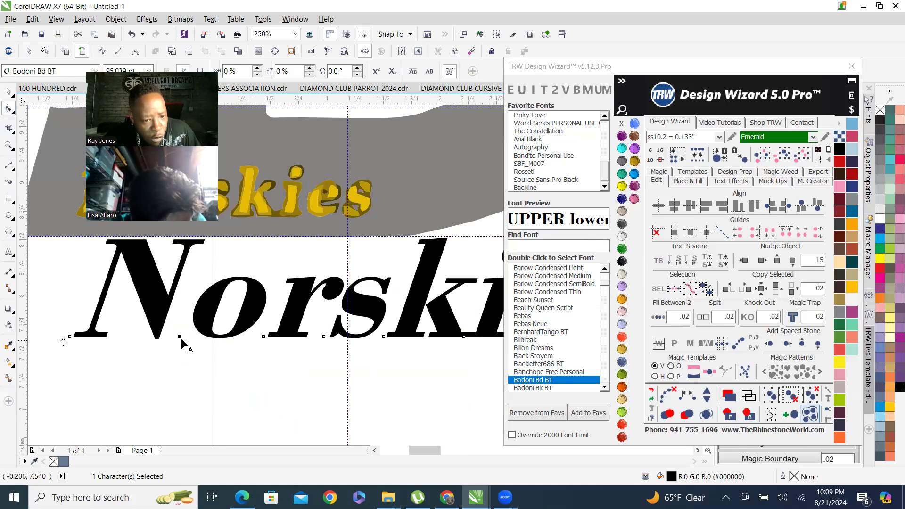
left_click_drag(179, 337, 215, 348)
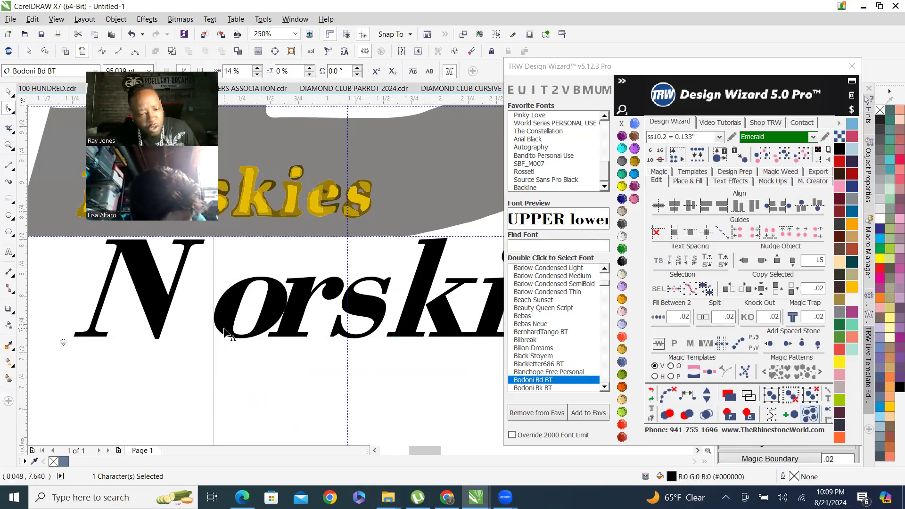
key("ctrl+z")
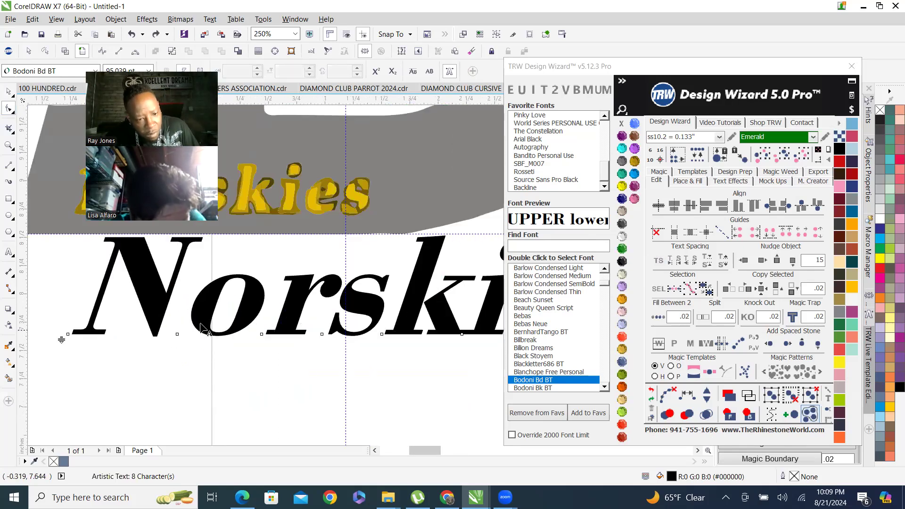
left_click_drag(177, 334, 186, 336)
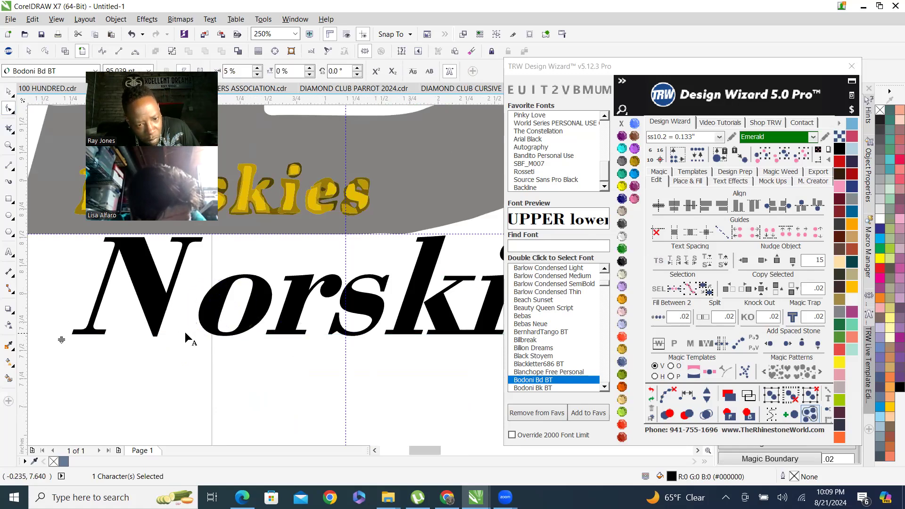
Shift the orskies characters together about 3% to the left, toward the N.
scroll(221, 364, "down", 2)
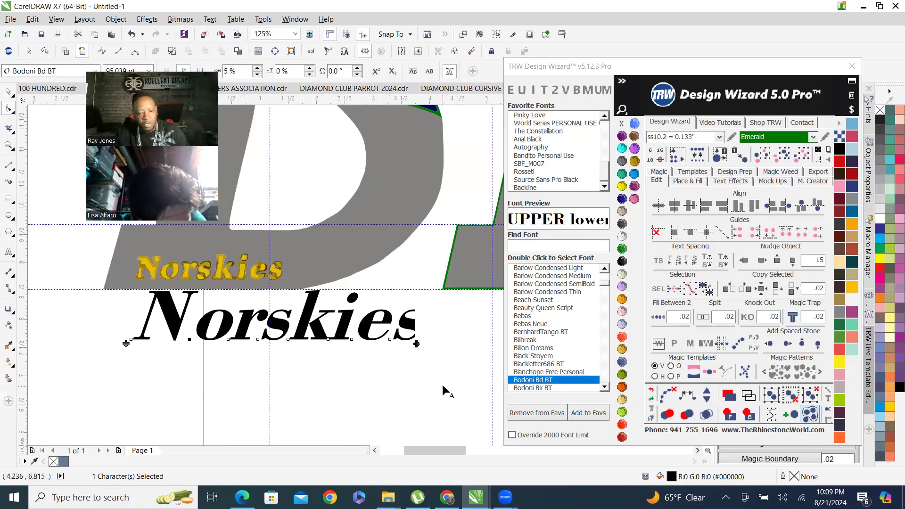
left_click_drag(457, 376, 174, 333)
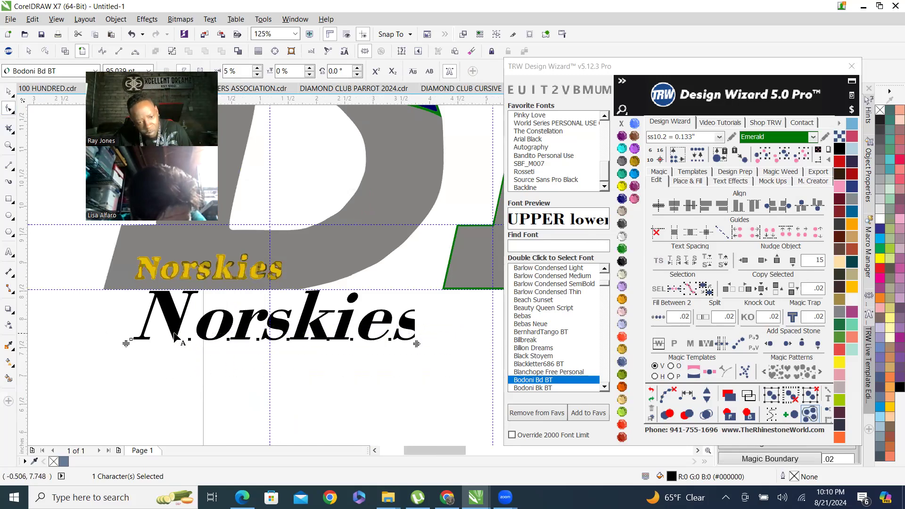
scroll(236, 332, "up", 2)
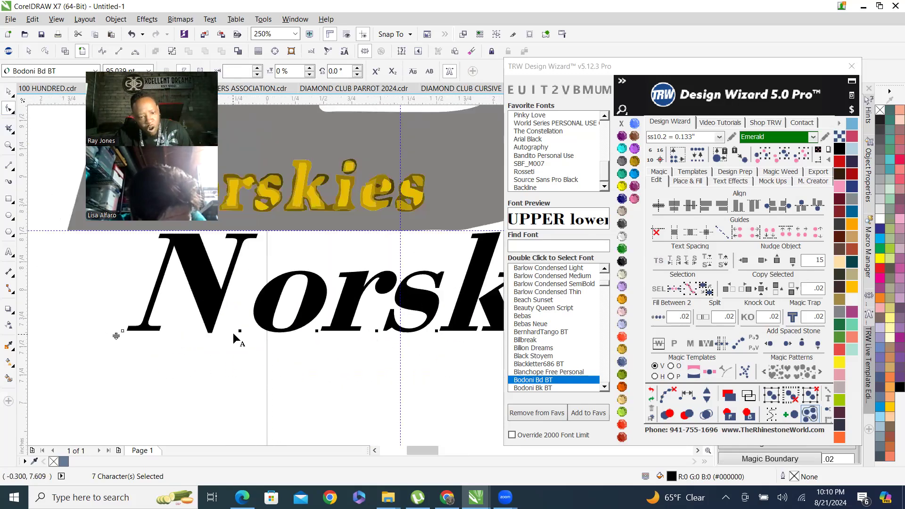
left_click_drag(238, 333, 230, 333)
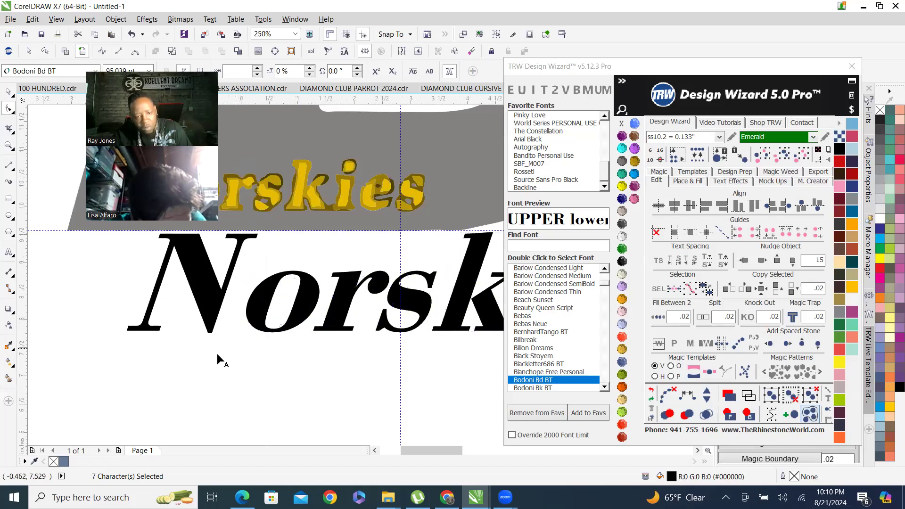
scroll(217, 354, "down", 5)
scroll(223, 341, "up", 9)
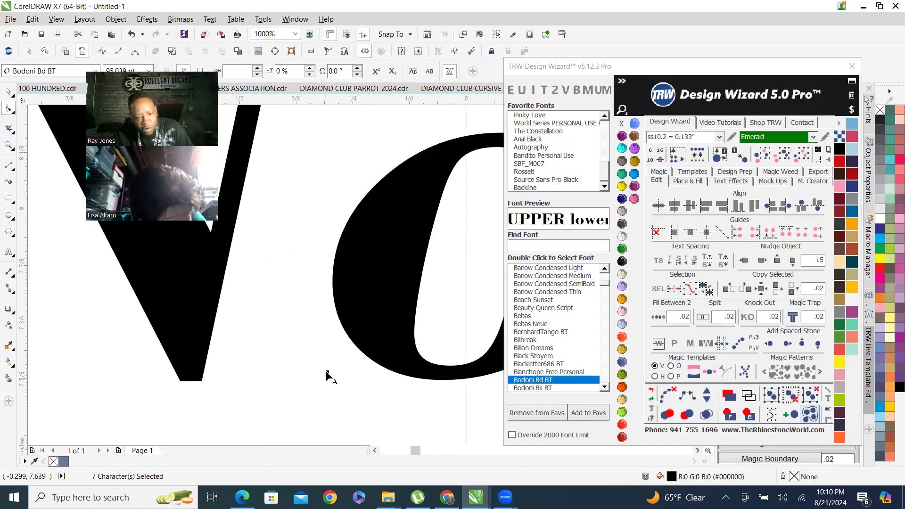
scroll(328, 375, "down", 6)
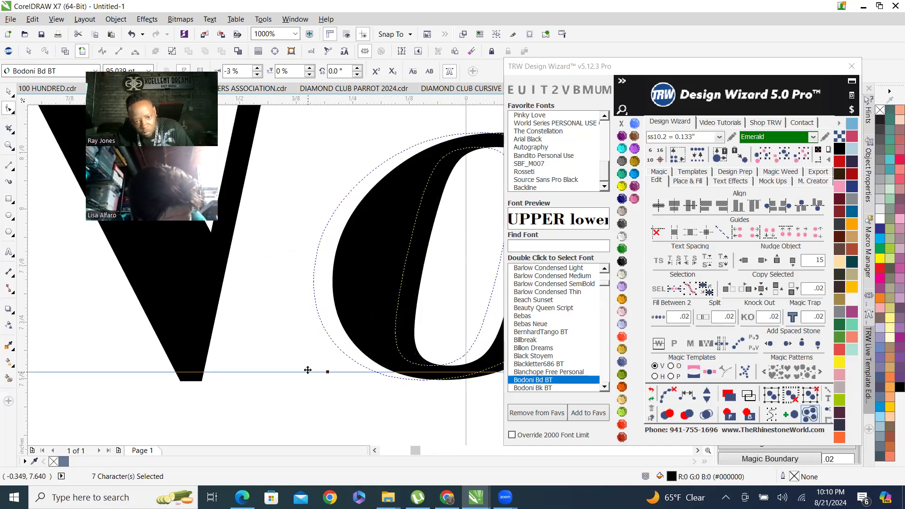
Move the black Norskies text up onto the yellow reference Norskies lettering inside the D.
scroll(249, 364, "down", 1)
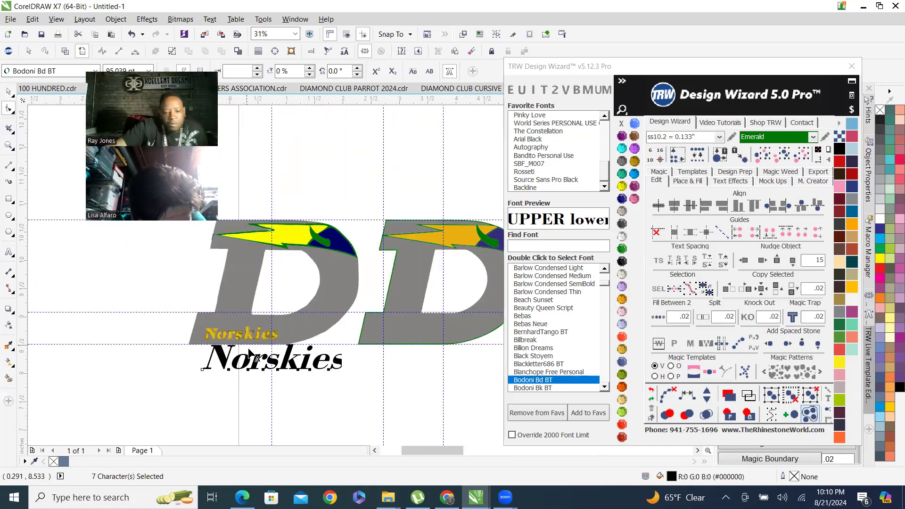
scroll(253, 337, "up", 1)
scroll(374, 360, "down", 2)
scroll(405, 379, "up", 2)
left_click_drag(390, 358, 304, 335)
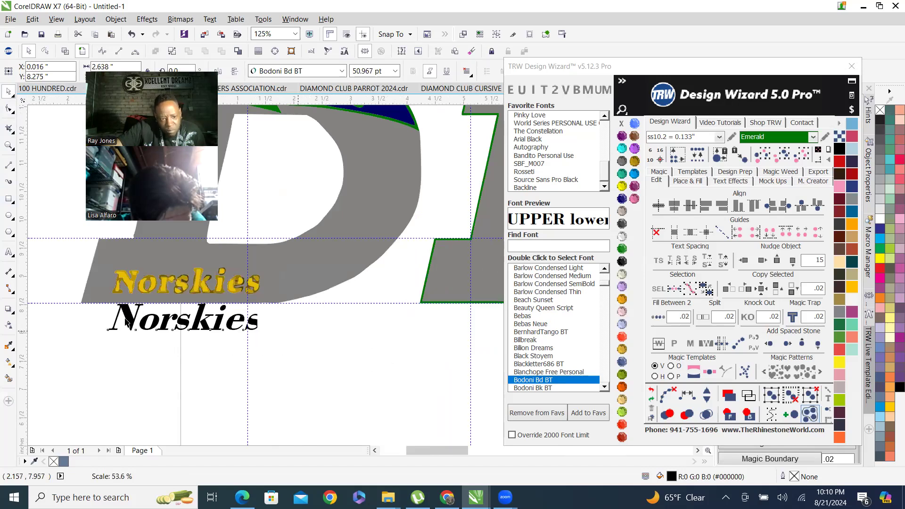
scroll(125, 347, "up", 3)
scroll(121, 372, "down", 1)
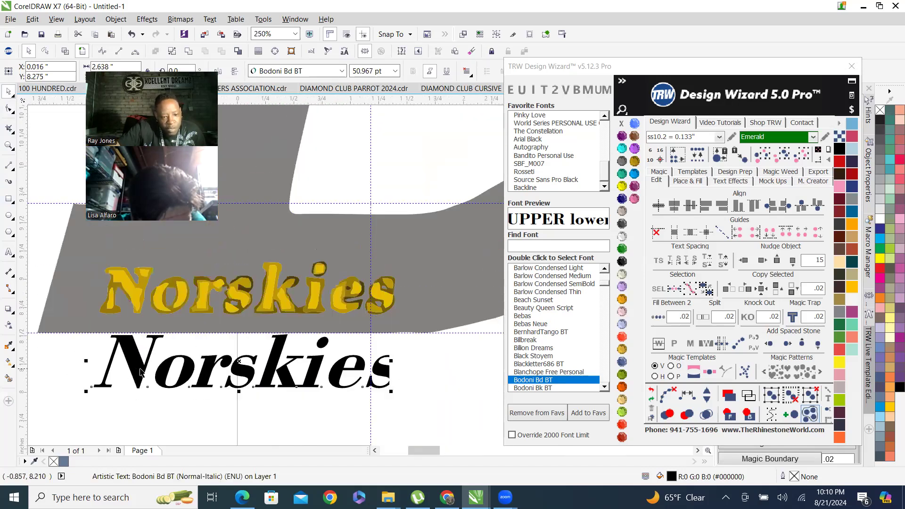
left_click_drag(136, 375, 128, 356)
left_click_drag(118, 324, 136, 296)
scroll(136, 295, "up", 2)
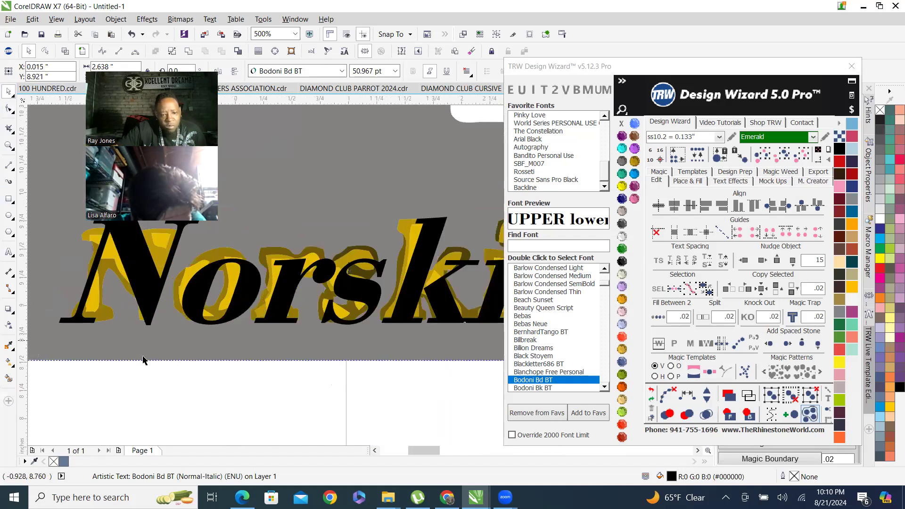
scroll(143, 360, "down", 2)
scroll(251, 339, "up", 1)
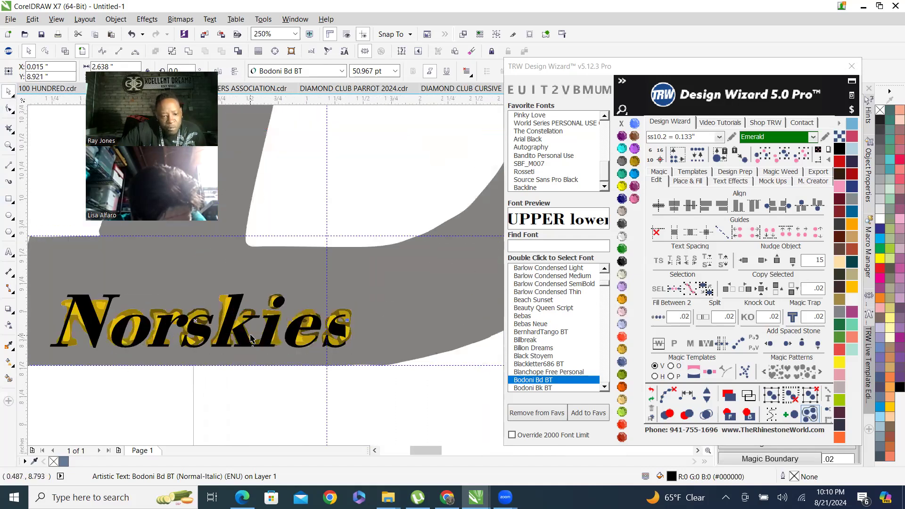
Inspect the yellow reference lettering pieces against the black Norskies text up close.
left_click(275, 328)
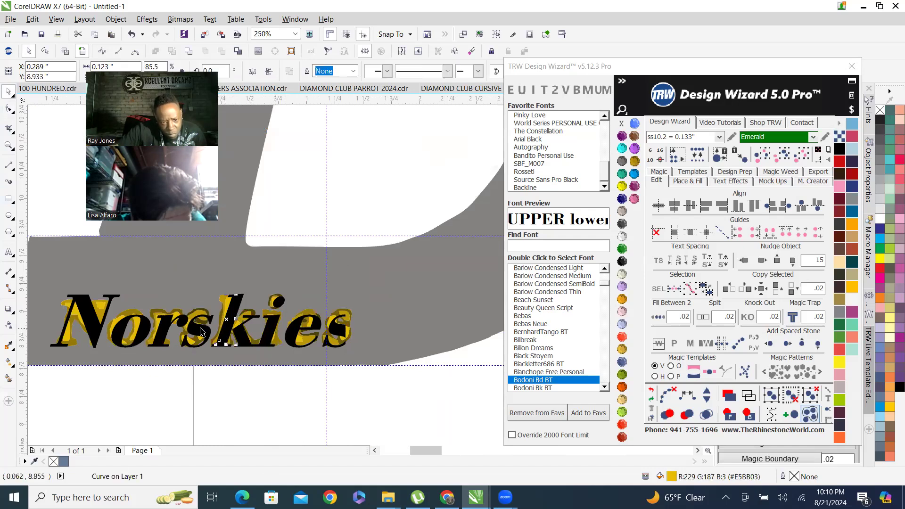
left_click(162, 334)
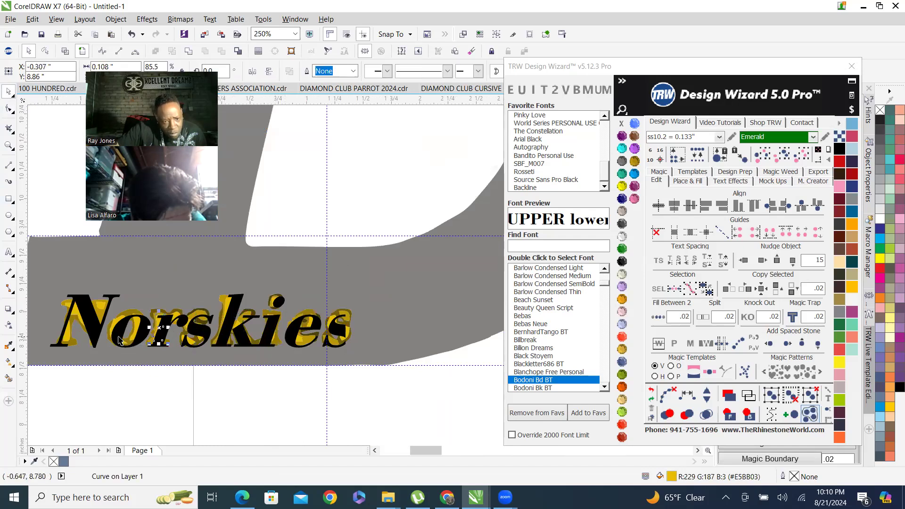
scroll(93, 320, "up", 2)
scroll(162, 282, "down", 3)
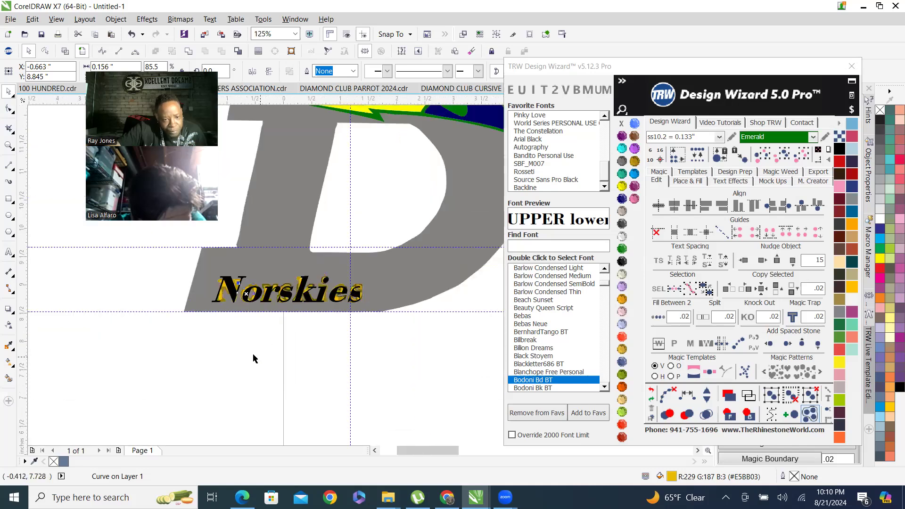
left_click(222, 294)
scroll(216, 300, "up", 4)
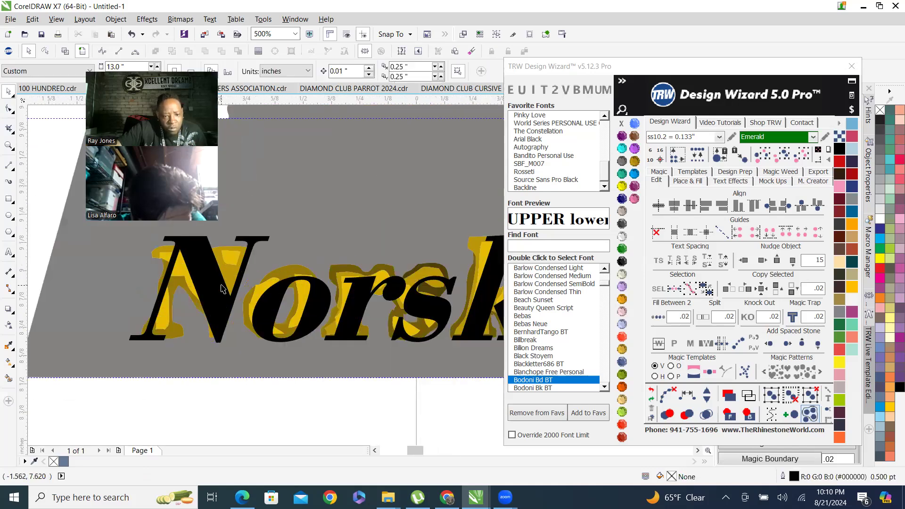
scroll(209, 300, "down", 4)
scroll(186, 303, "up", 4)
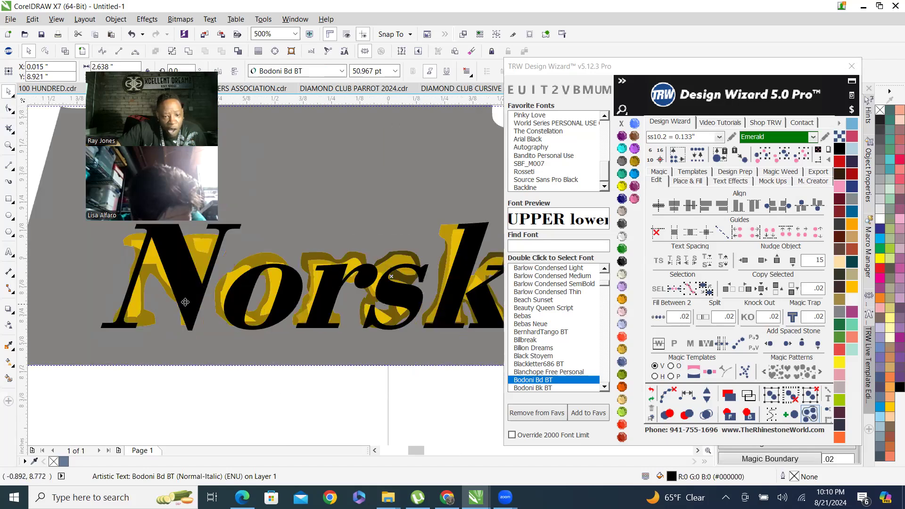
Convert the Norskies text to curves.
double_click(186, 287)
scroll(186, 309, "down", 1)
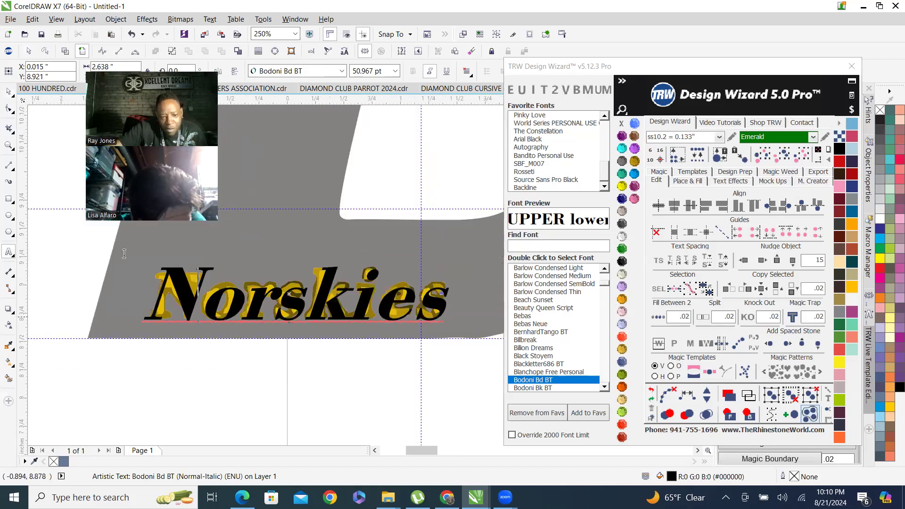
left_click(8, 91)
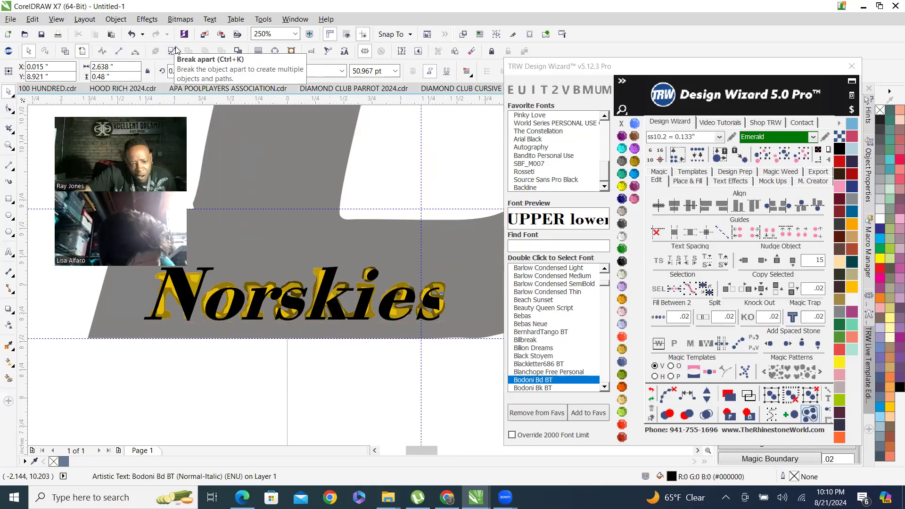
left_click(50, 181)
left_click(238, 308)
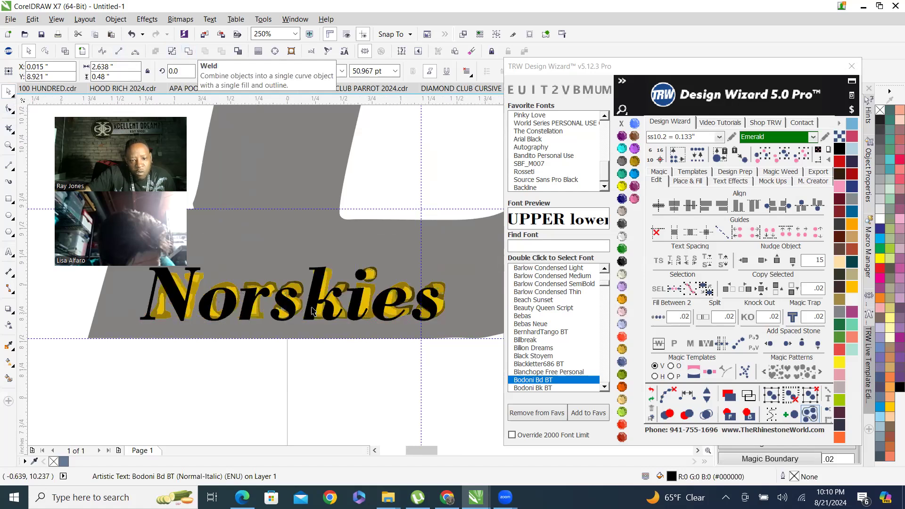
key("ctrl+q")
Nudge the Norskies curves slightly to the right over the reference lettering.
scroll(317, 306, "up", 3)
scroll(317, 306, "down", 3)
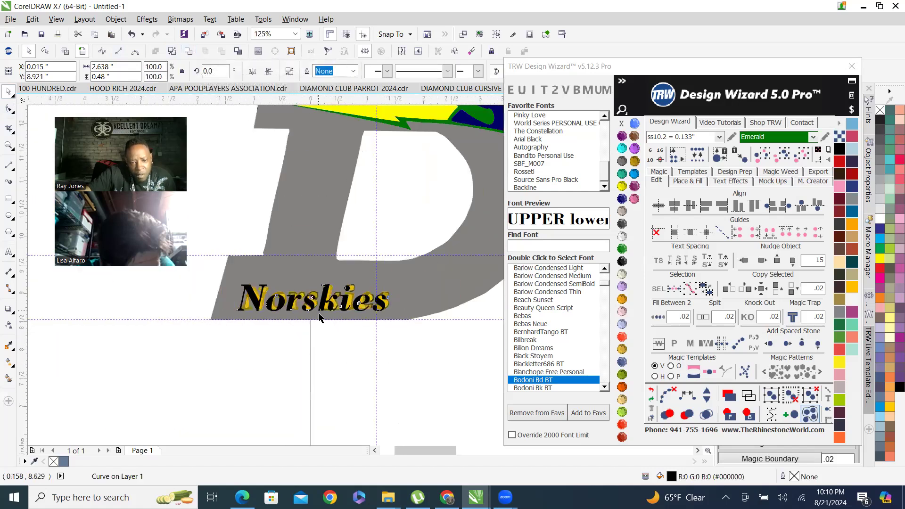
scroll(283, 313, "up", 2)
left_click_drag(337, 297, 359, 301)
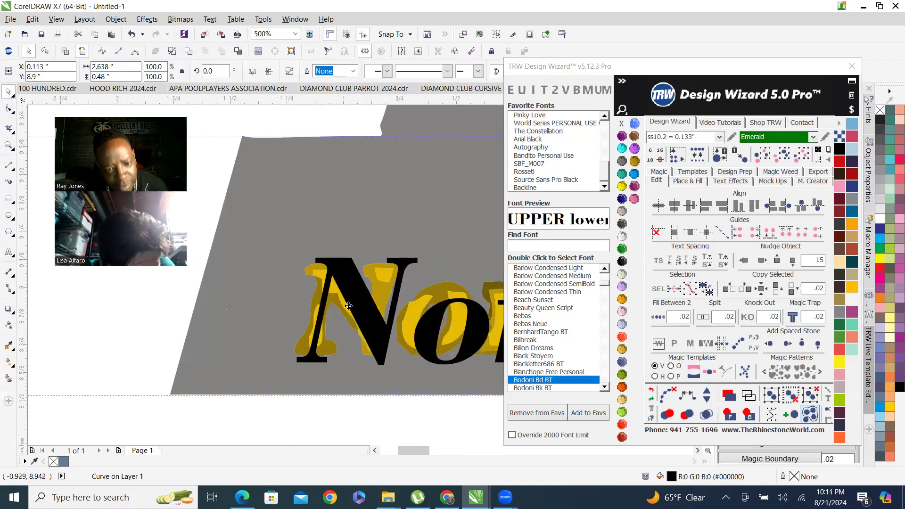
scroll(359, 302, "down", 2)
scroll(486, 325, "up", 2)
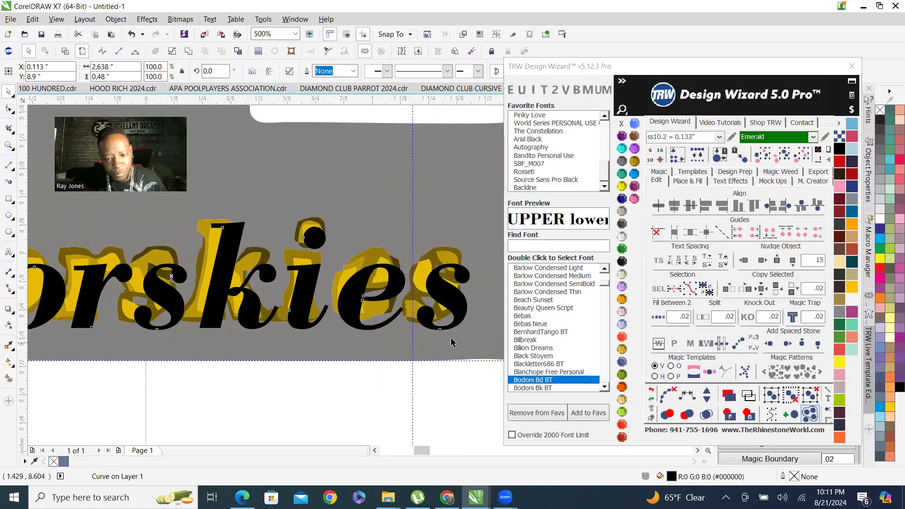
scroll(453, 340, "down", 2)
scroll(462, 343, "up", 1)
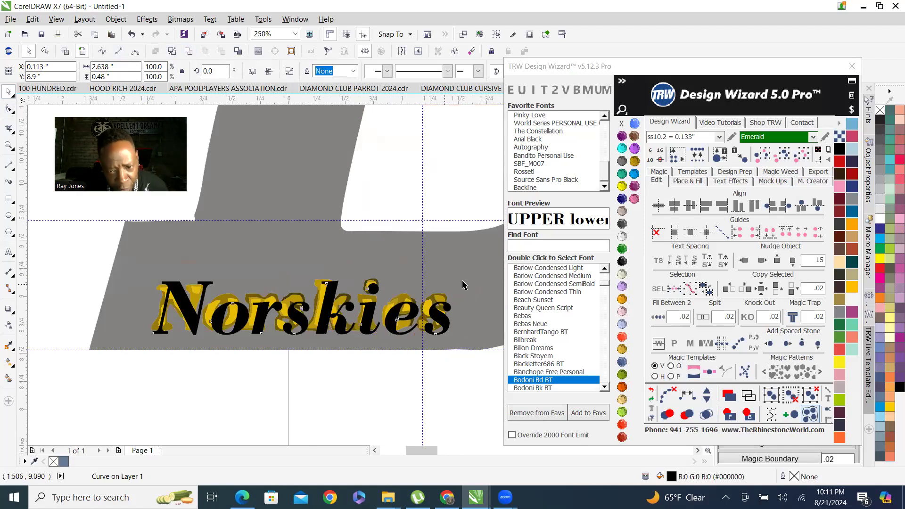
Resize the Norskies curves to about 99.5% width and 94.8% height to match the reference lettering.
left_click_drag(454, 278, 455, 283)
scroll(456, 284, "up", 1)
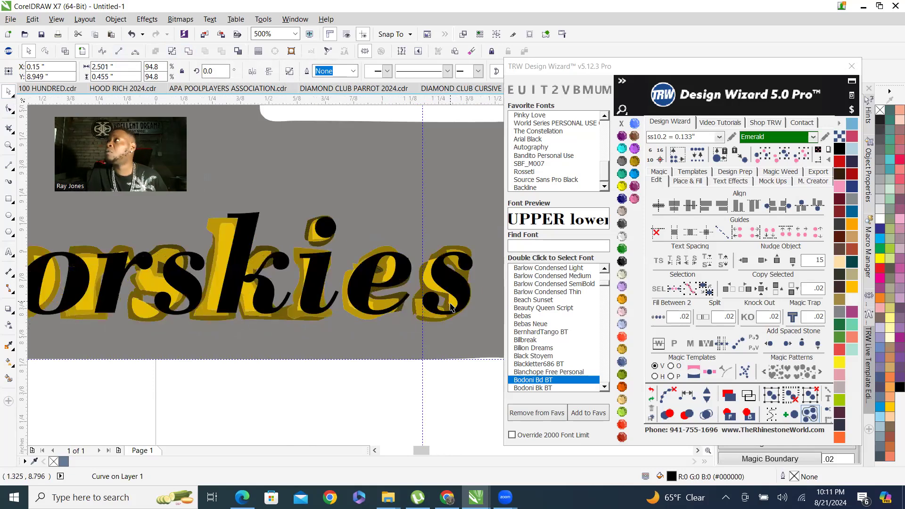
scroll(415, 309, "down", 1)
scroll(180, 304, "up", 1)
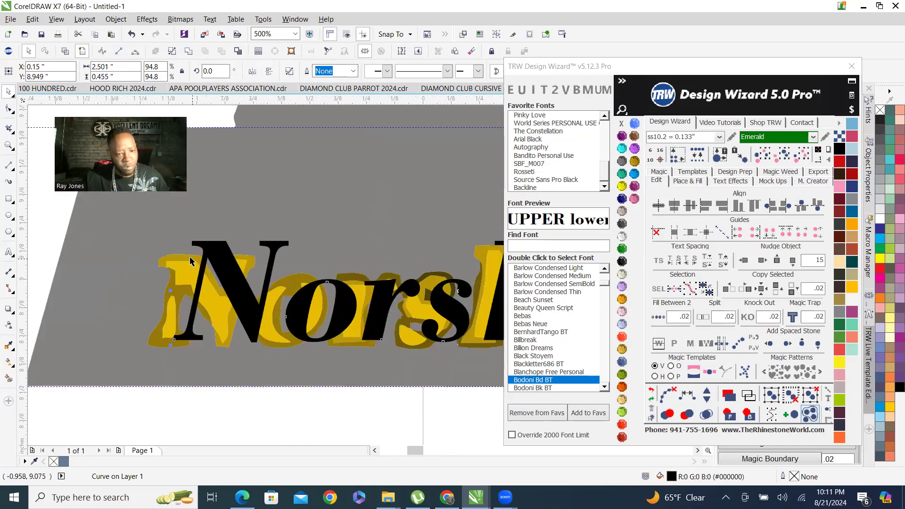
scroll(187, 266, "down", 1)
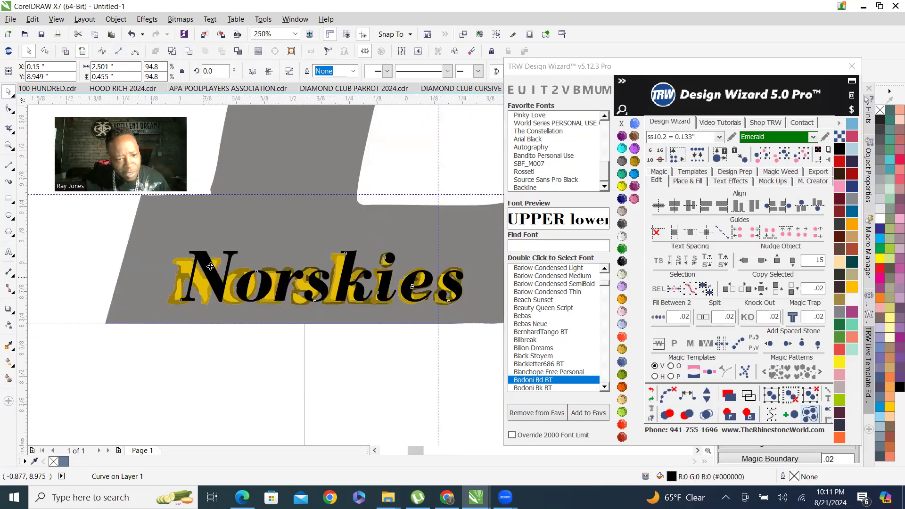
scroll(204, 275, "up", 1)
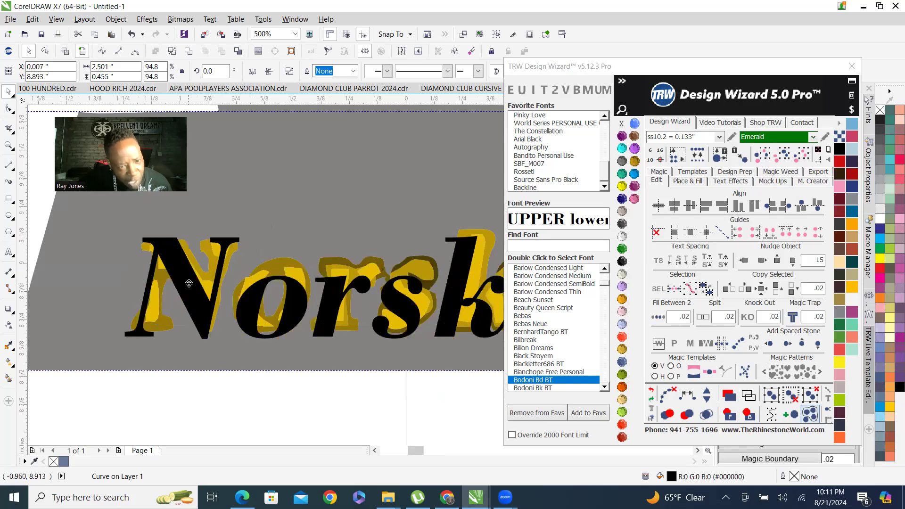
scroll(283, 302, "down", 1)
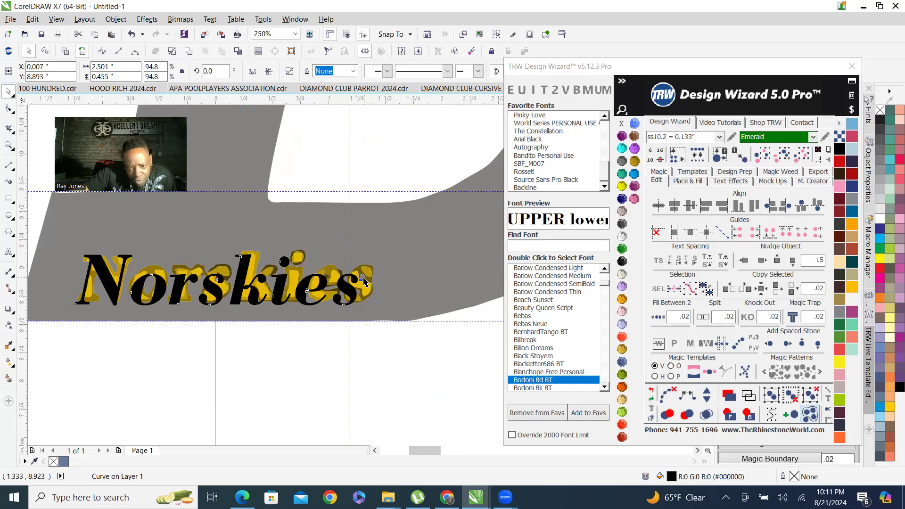
left_click_drag(366, 280, 343, 252)
scroll(339, 291, "up", 3)
scroll(425, 273, "down", 3)
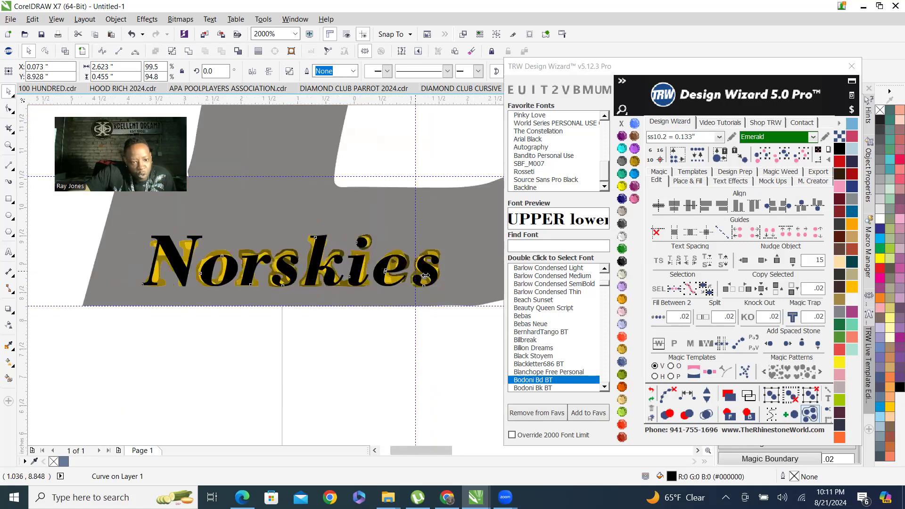
Delete the yellow traced reference lettering from behind the black Norskies curves.
scroll(426, 276, "down", 1)
left_click(379, 329)
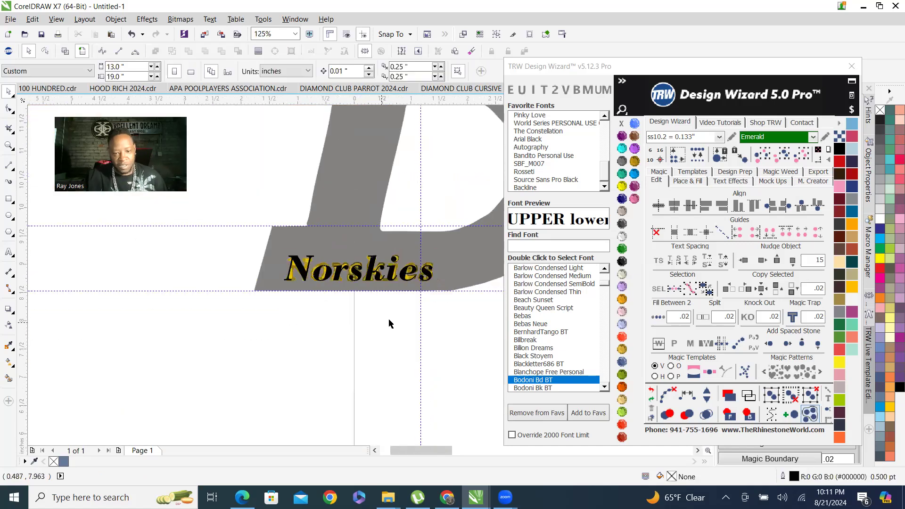
left_click_drag(465, 320, 320, 244)
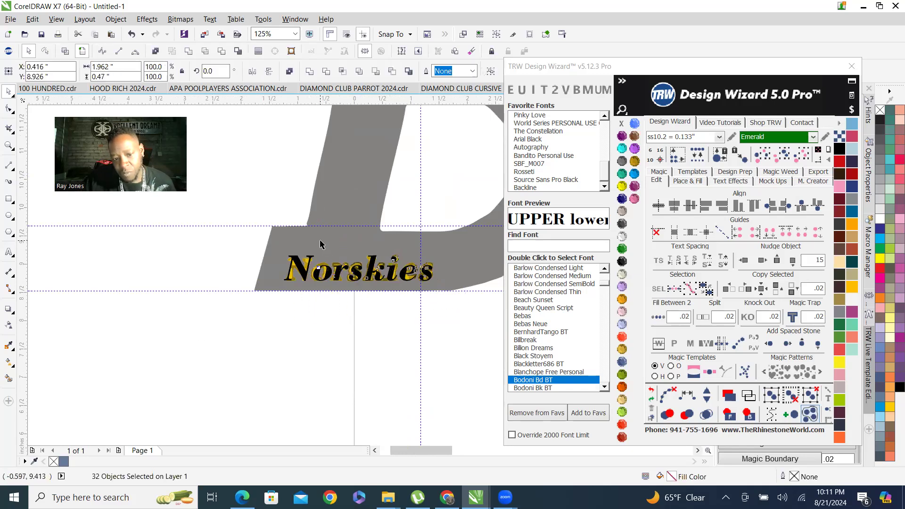
left_click(353, 235)
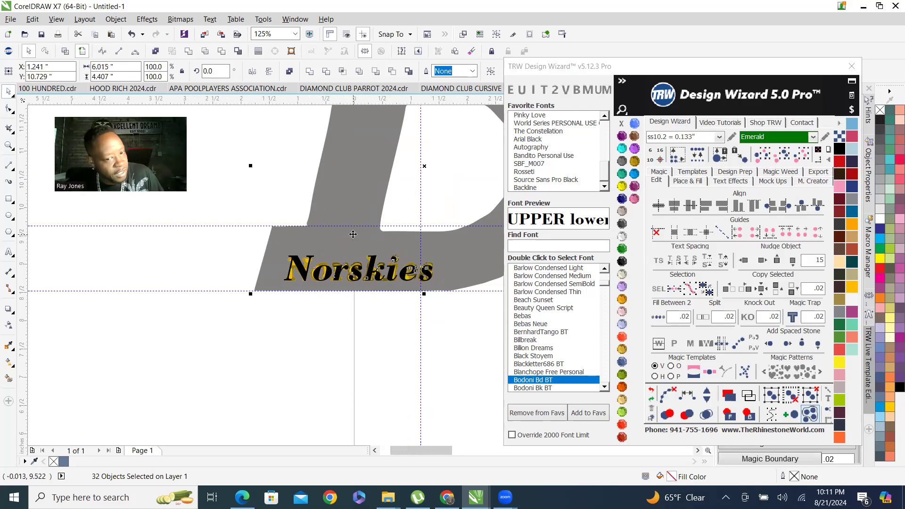
right_click(353, 235)
left_click(384, 279)
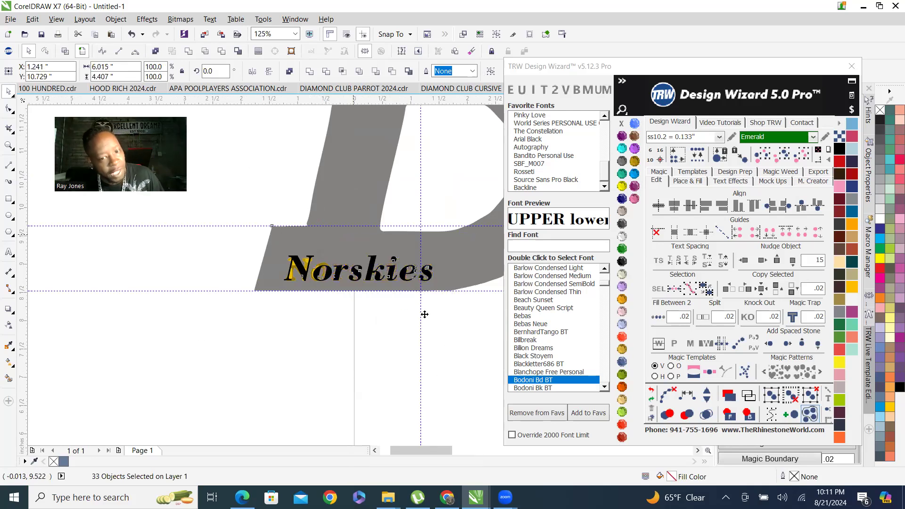
scroll(398, 248, "up", 3)
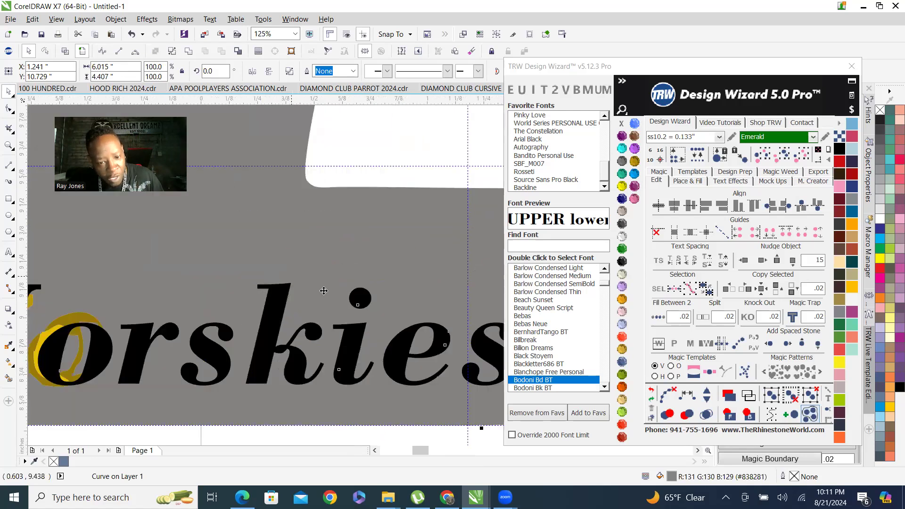
scroll(369, 297, "down", 2)
left_click_drag(39, 252, 281, 412)
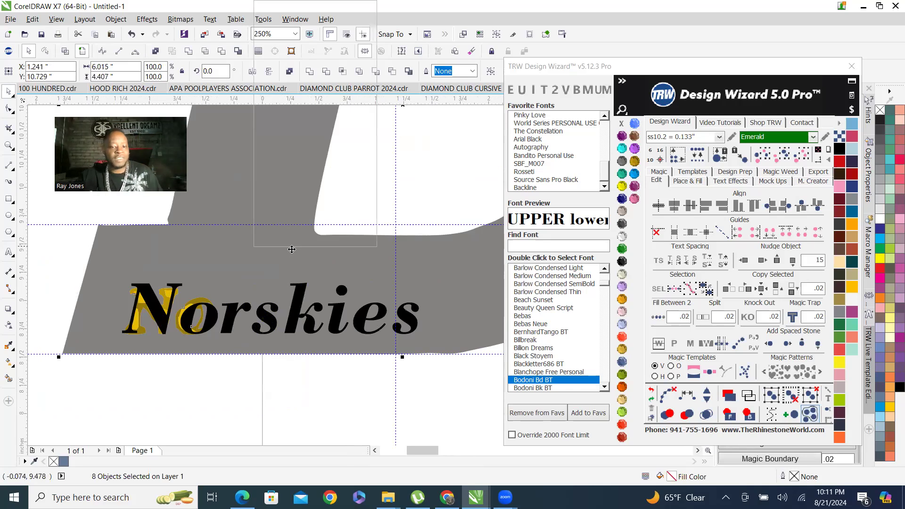
right_click(254, 246)
left_click(271, 48)
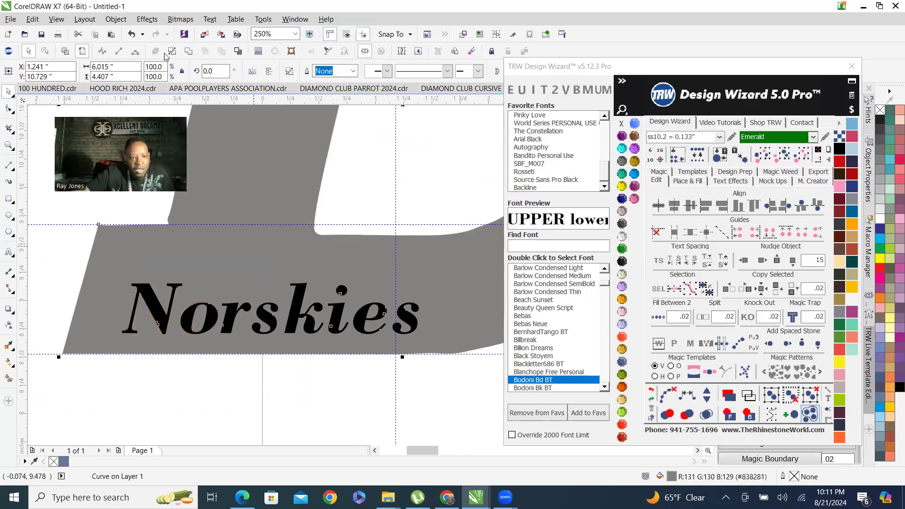
left_click(186, 50)
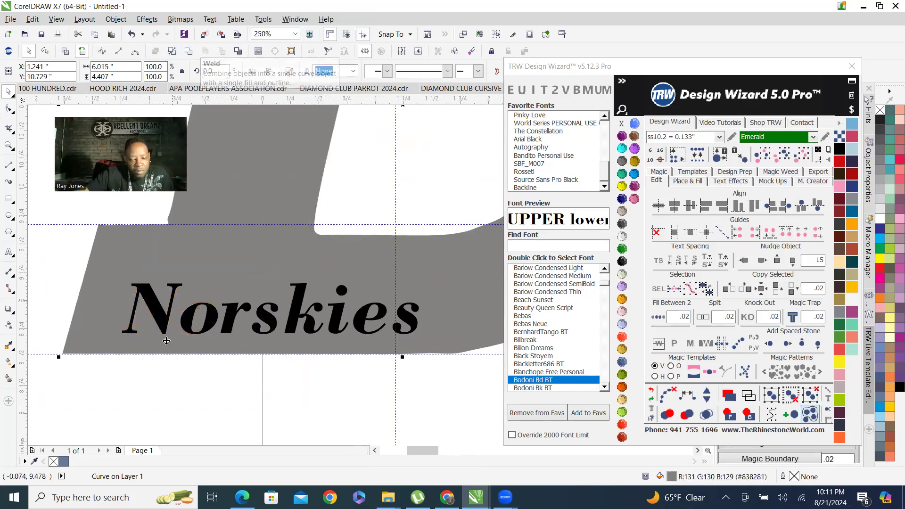
Zoom out to review the Norskies lettering within the full D logo layout.
scroll(263, 373, "down", 1)
scroll(290, 351, "down", 2)
scroll(297, 354, "down", 2)
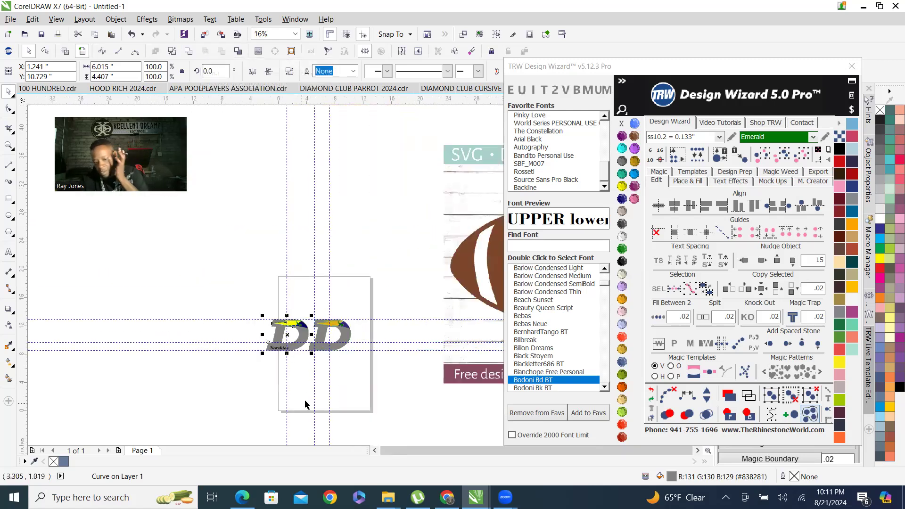
left_click(296, 372)
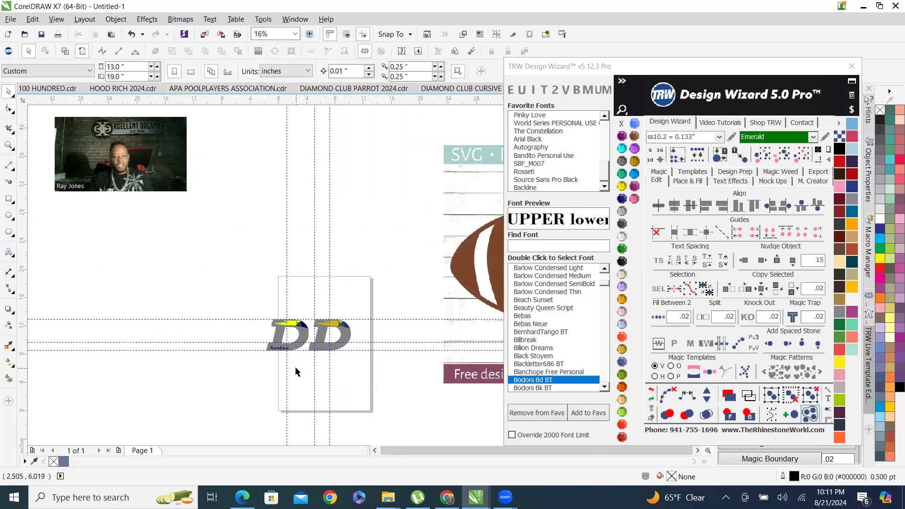
scroll(238, 353, "up", 5)
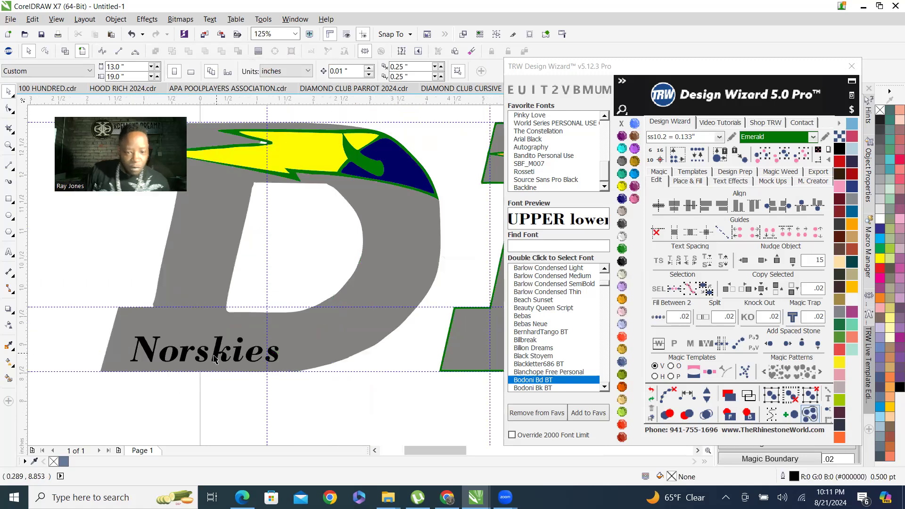
left_click(218, 347)
scroll(213, 356, "down", 2)
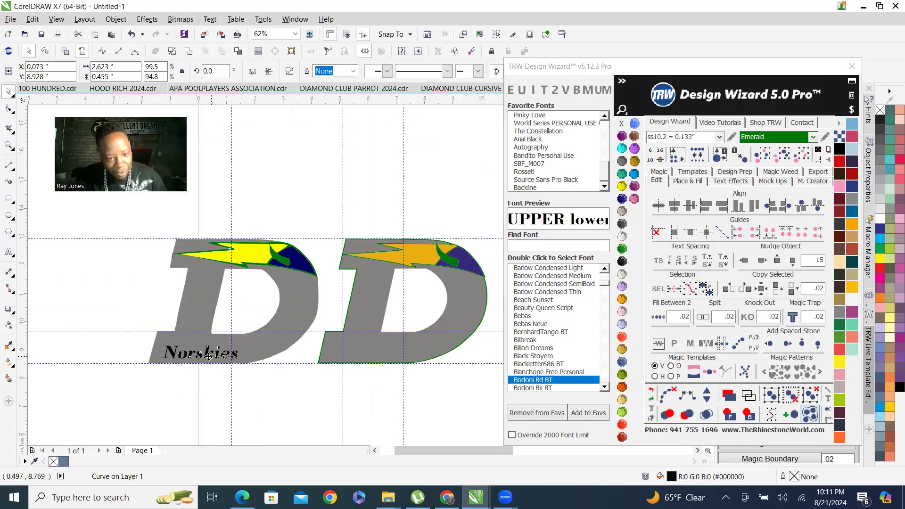
Copy the Norskies lettering onto the second D logo, then undo the copy.
left_click_drag(343, 351, 402, 349)
scroll(366, 350, "up", 3)
scroll(401, 349, "down", 4)
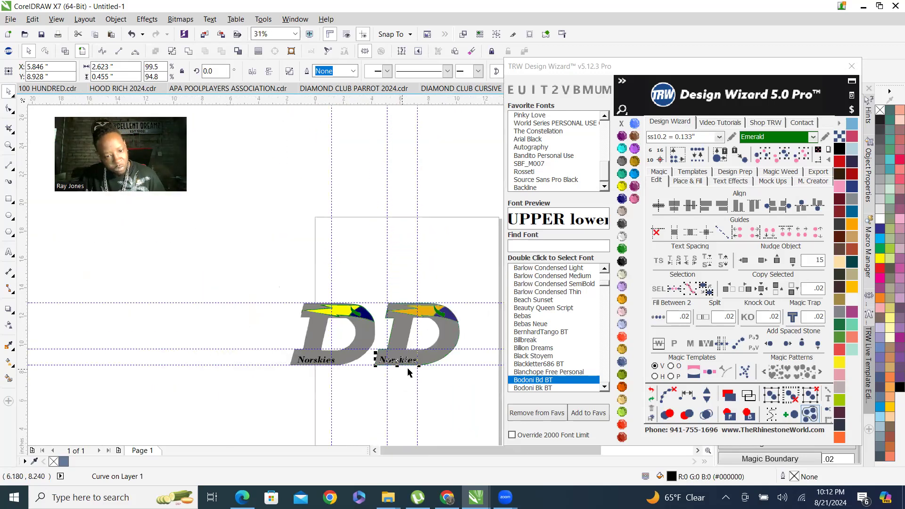
scroll(397, 367, "up", 1)
left_click_drag(386, 352, 385, 350)
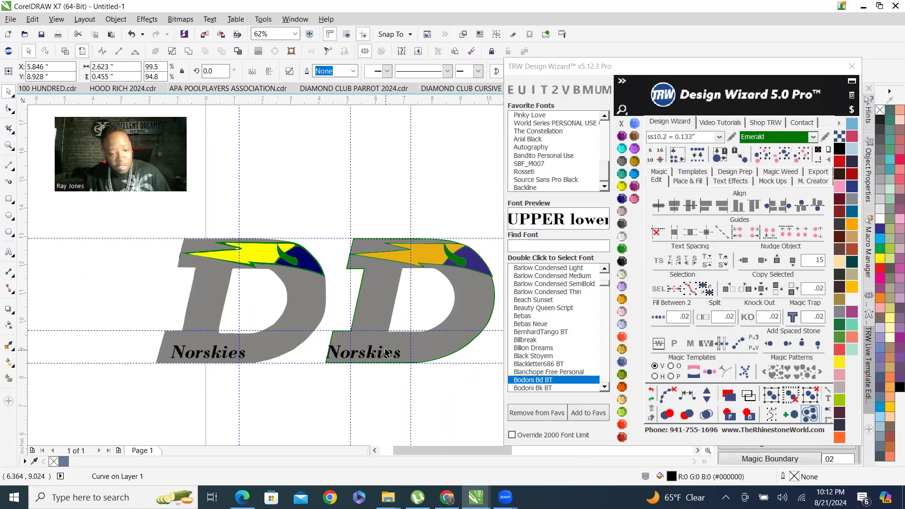
key("ctrl+z")
scroll(219, 385, "up", 1)
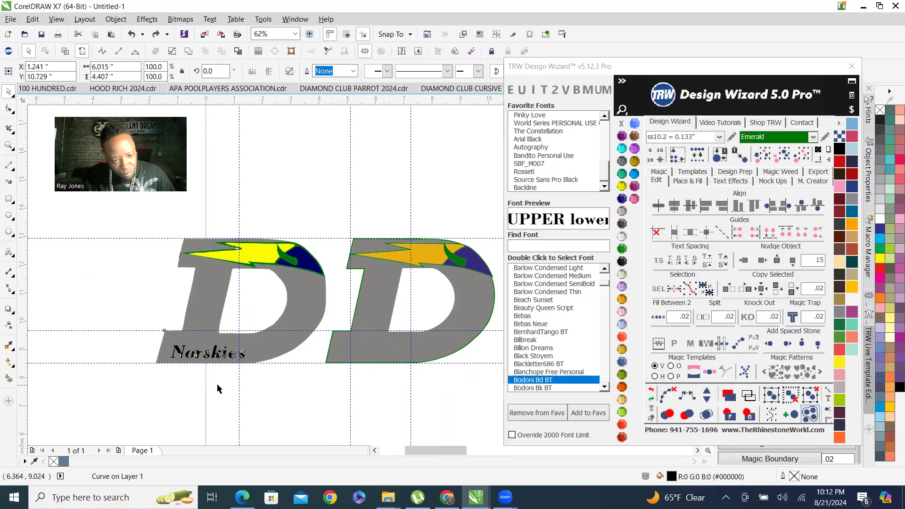
Copy the Norskies curves from the first D onto the second D and position them along its lower bar.
scroll(269, 394, "down", 1)
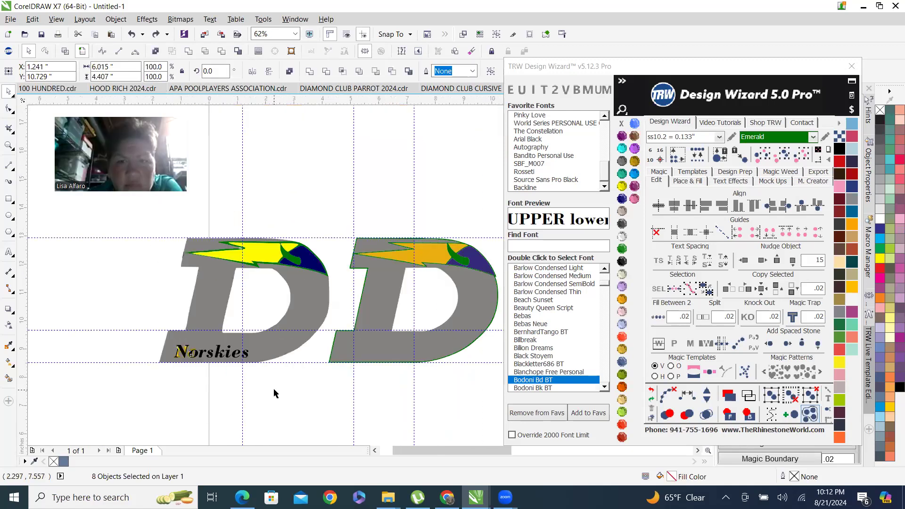
left_click(223, 364)
scroll(224, 364, "up", 1)
left_click_drag(223, 343, 493, 335)
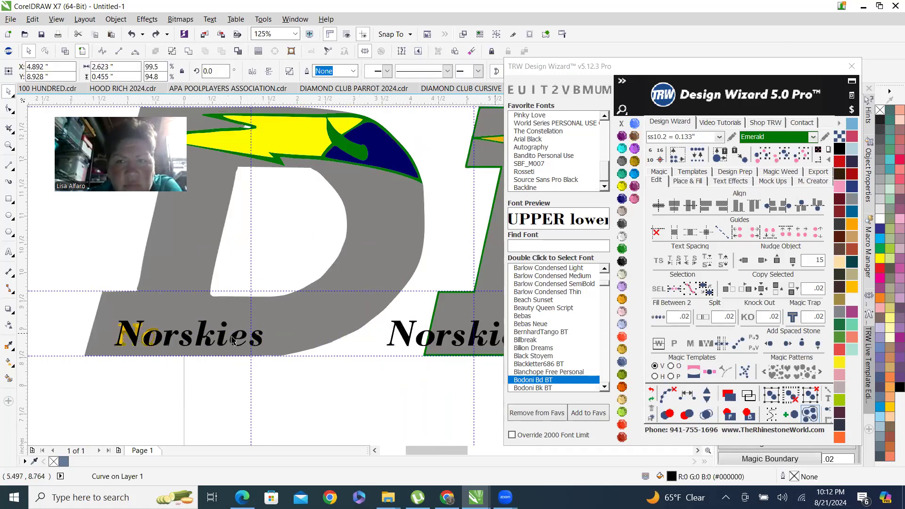
scroll(321, 349, "down", 1)
scroll(310, 350, "up", 1)
left_click_drag(320, 334, 389, 338)
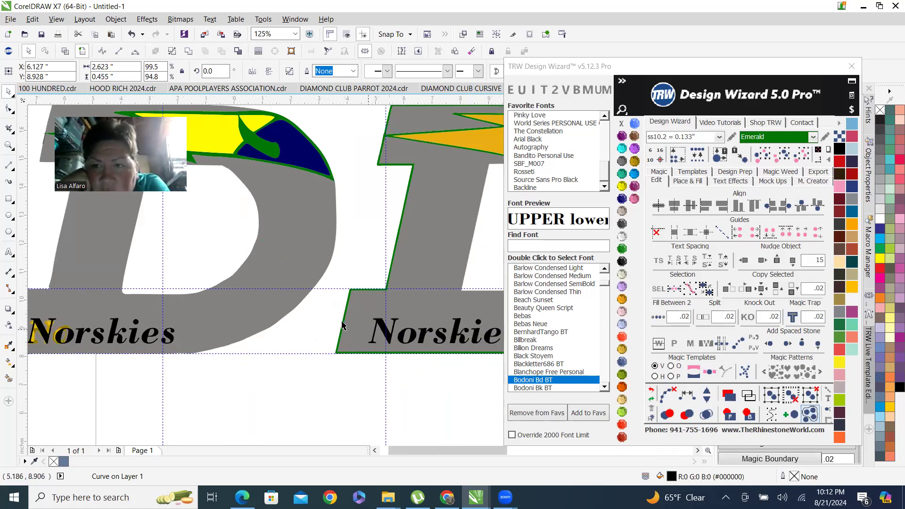
Zoom in to compare the Norskies lettering placement on both D logos.
scroll(272, 321, "down", 2)
scroll(272, 321, "up", 1)
scroll(272, 321, "up", 1)
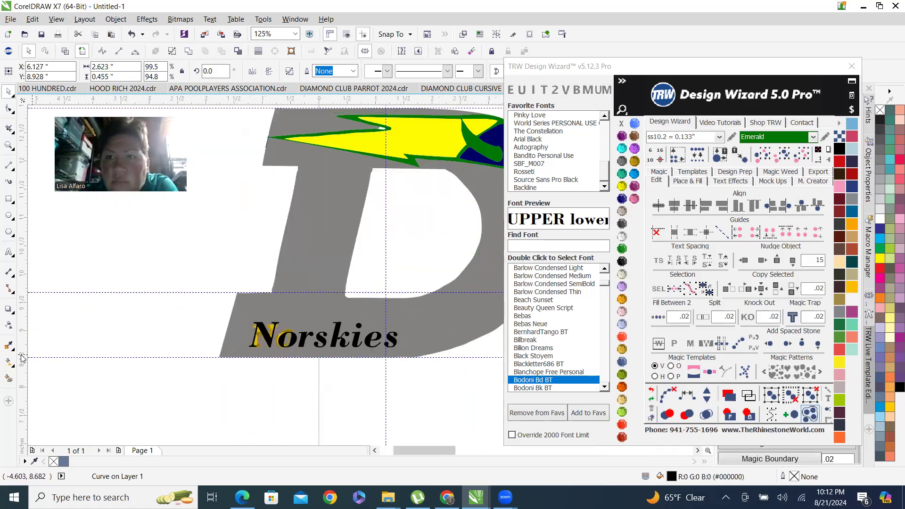
left_click_drag(264, 298, 271, 295)
scroll(270, 330, "up", 2)
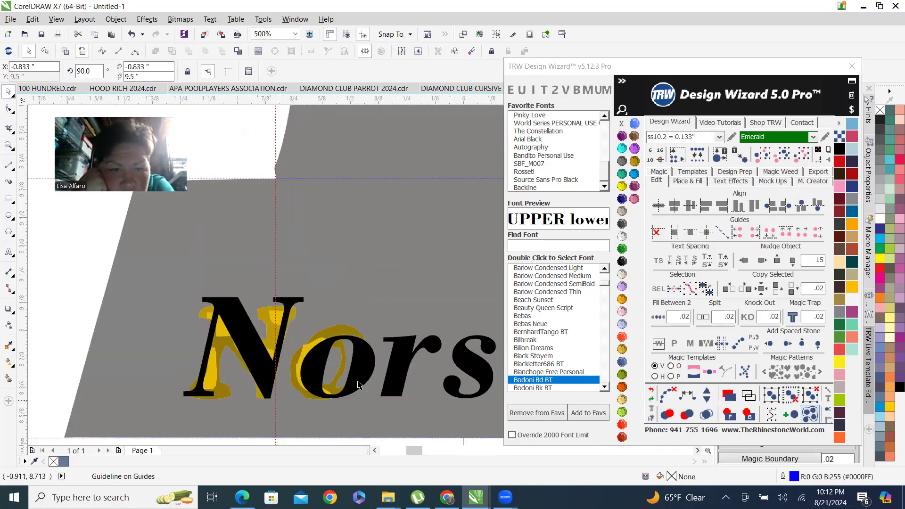
scroll(358, 385, "down", 4)
scroll(356, 361, "up", 1)
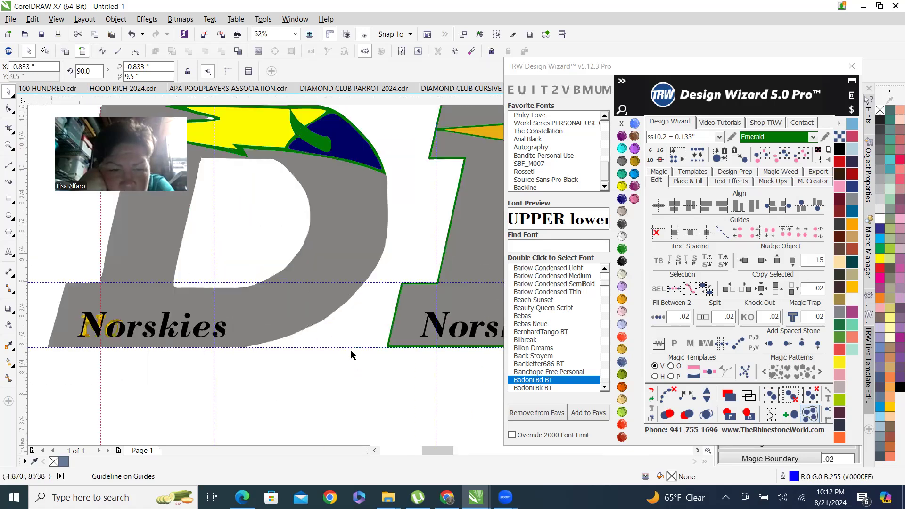
scroll(351, 355, "up", 1)
scroll(313, 319, "down", 2)
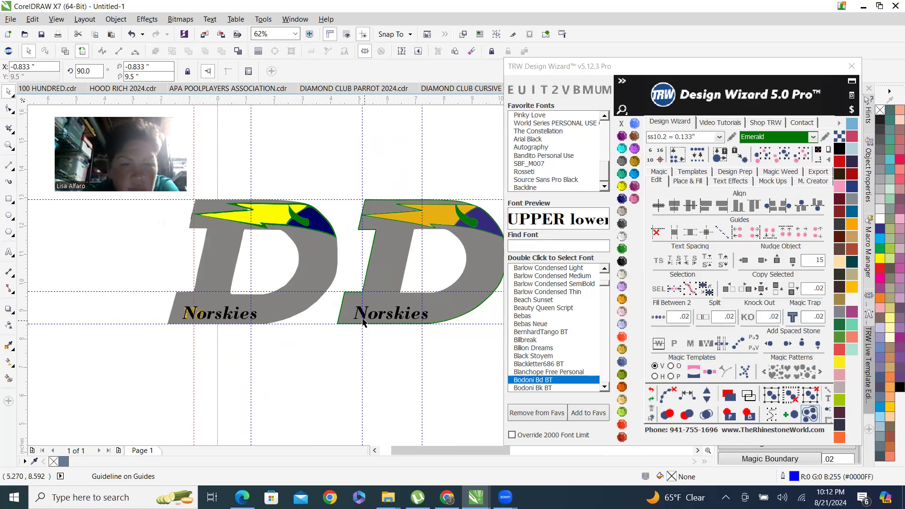
scroll(191, 343, "up", 1)
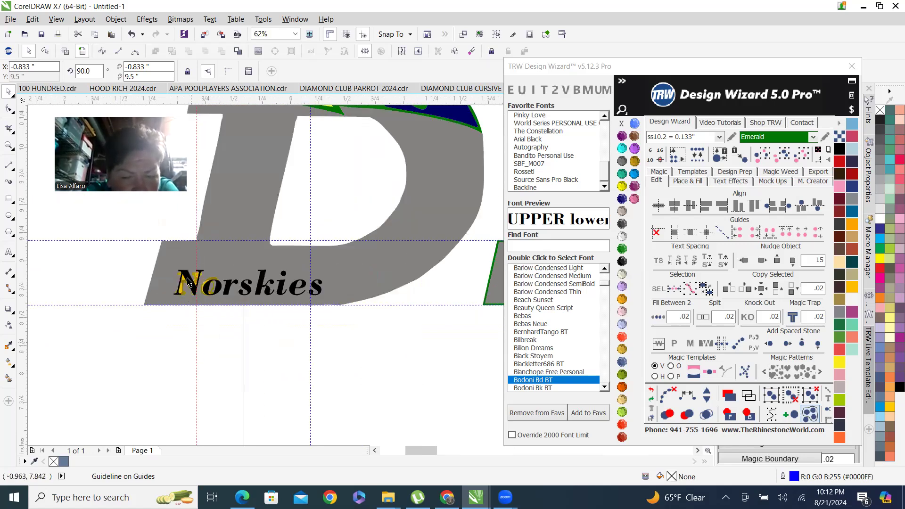
scroll(201, 224, "up", 1)
scroll(217, 302, "down", 1)
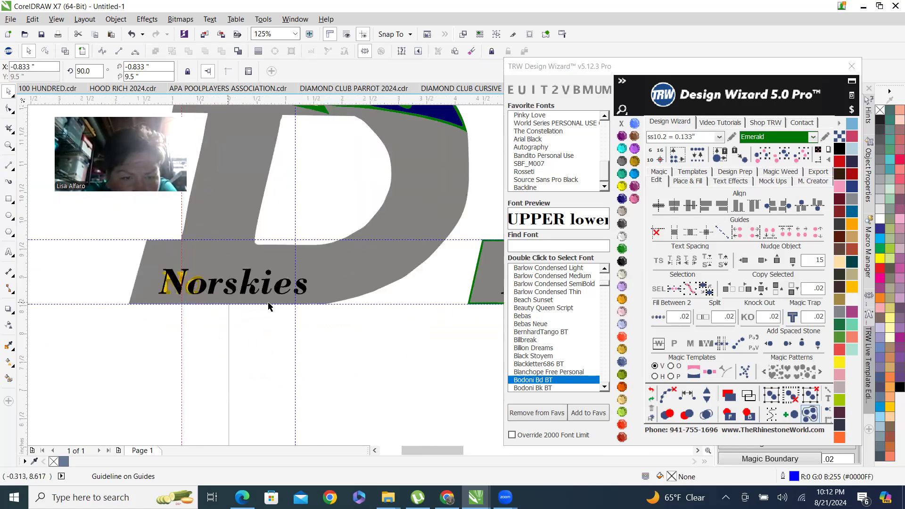
scroll(302, 305, "down", 1)
scroll(390, 282, "up", 1)
scroll(390, 282, "up", 3)
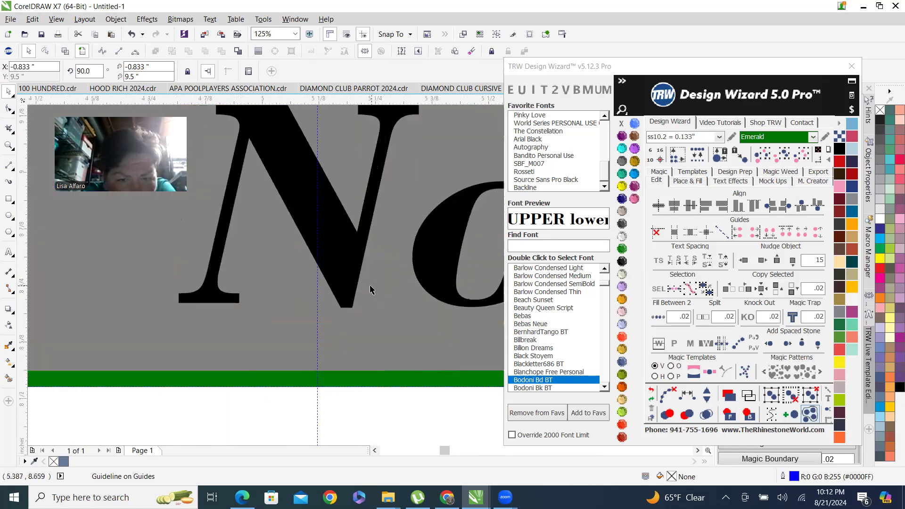
Nudge the second D's Norskies curves slightly left to line them up.
left_click_drag(343, 278, 290, 262)
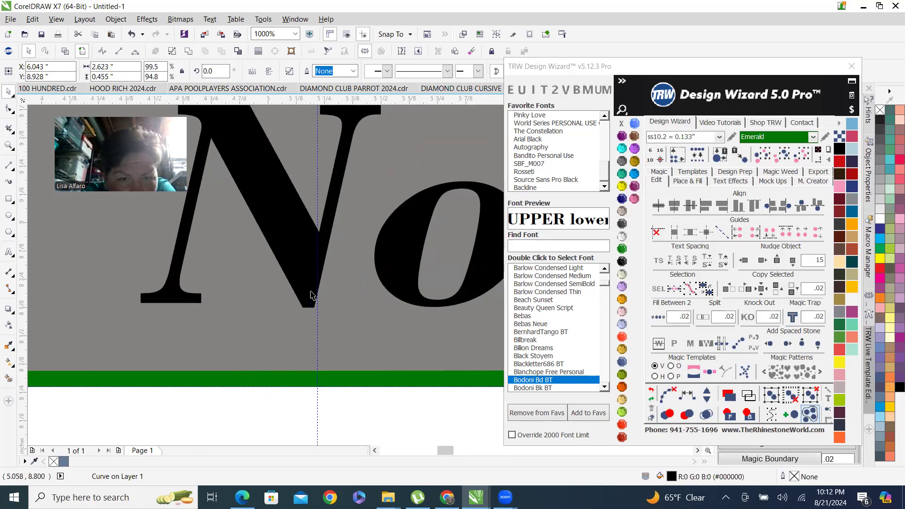
scroll(290, 263, "down", 2)
scroll(279, 286, "down", 5)
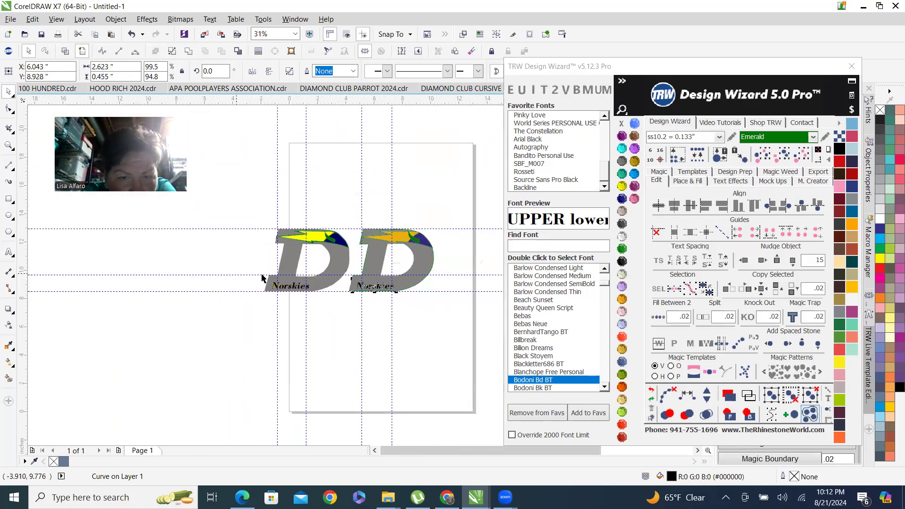
Zoom in and out to check the Norskies lettering alignment on the second D.
scroll(279, 286, "up", 2)
scroll(242, 307, "up", 2)
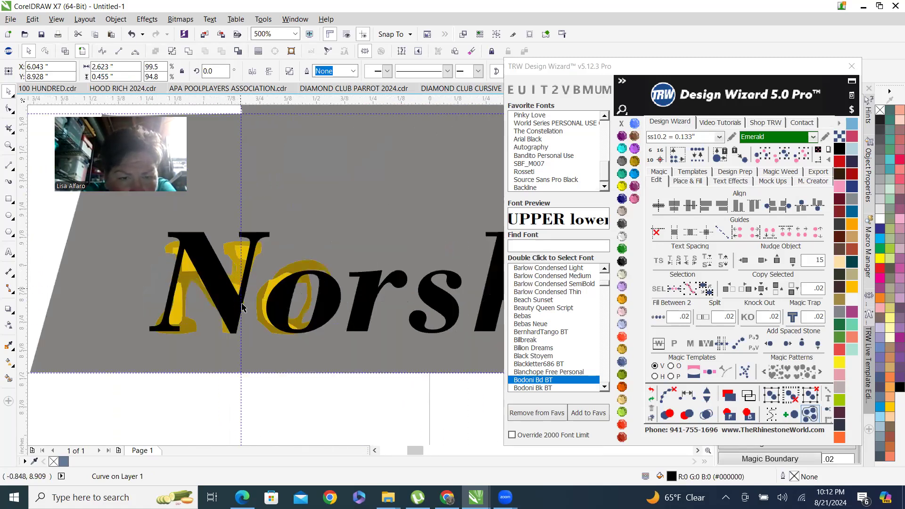
scroll(244, 319, "up", 1)
scroll(183, 291, "down", 4)
scroll(183, 291, "up", 4)
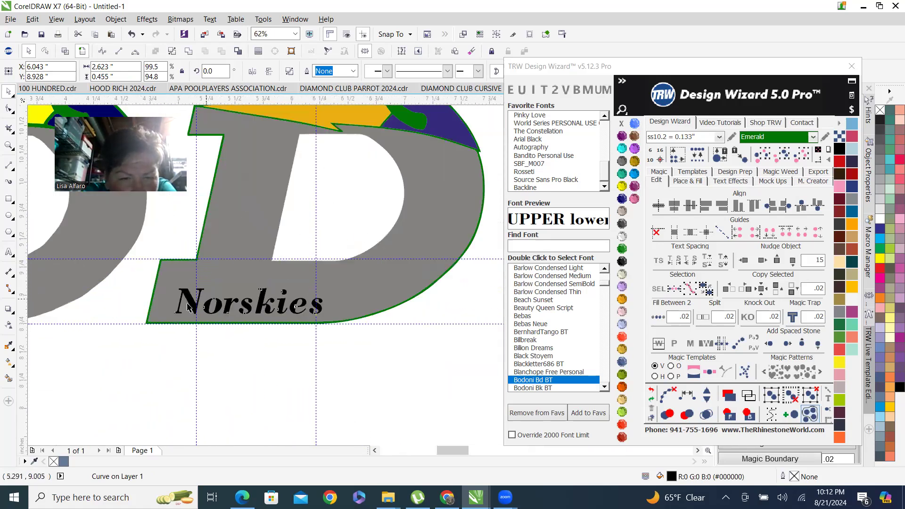
scroll(197, 314, "up", 1)
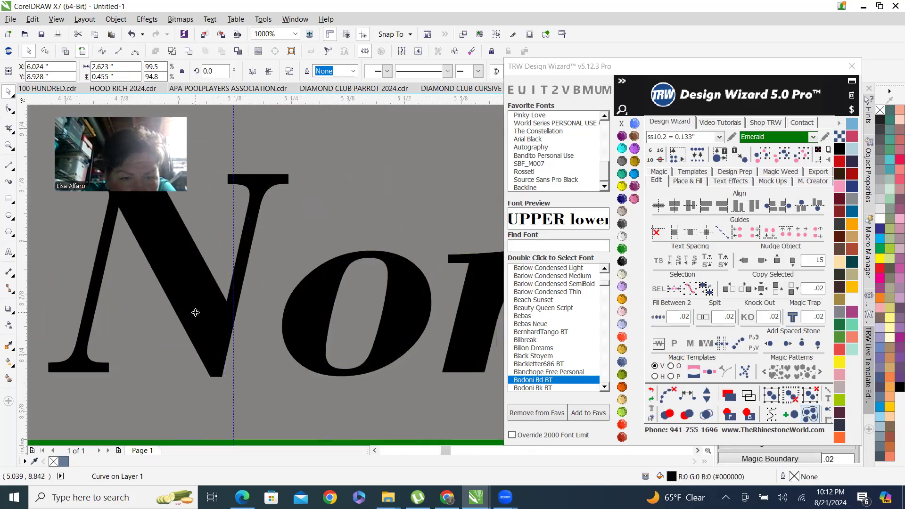
scroll(192, 313, "down", 1)
scroll(255, 298, "down", 5)
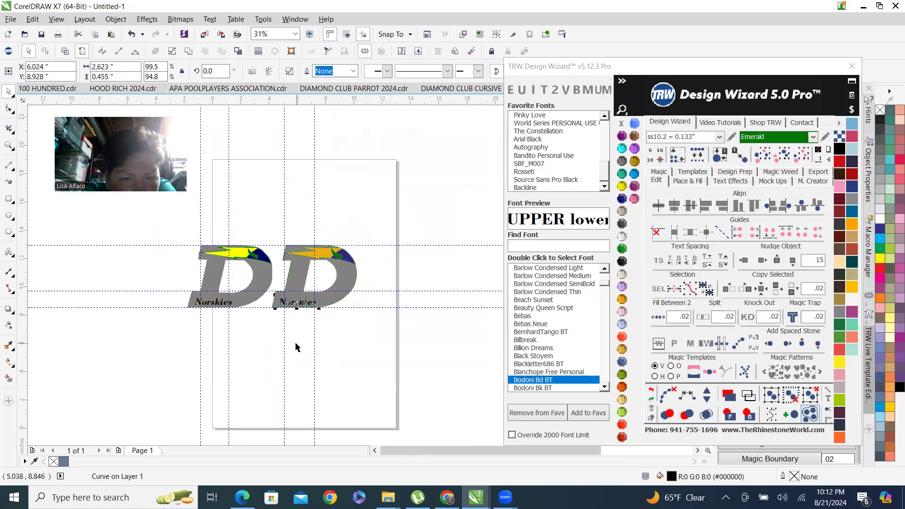
Select the first D logo with its lettering and move it above the second D.
left_click(254, 322)
left_click_drag(166, 226, 280, 348)
left_click_drag(258, 282, 324, 185)
scroll(325, 185, "up", 4)
scroll(301, 223, "down", 2)
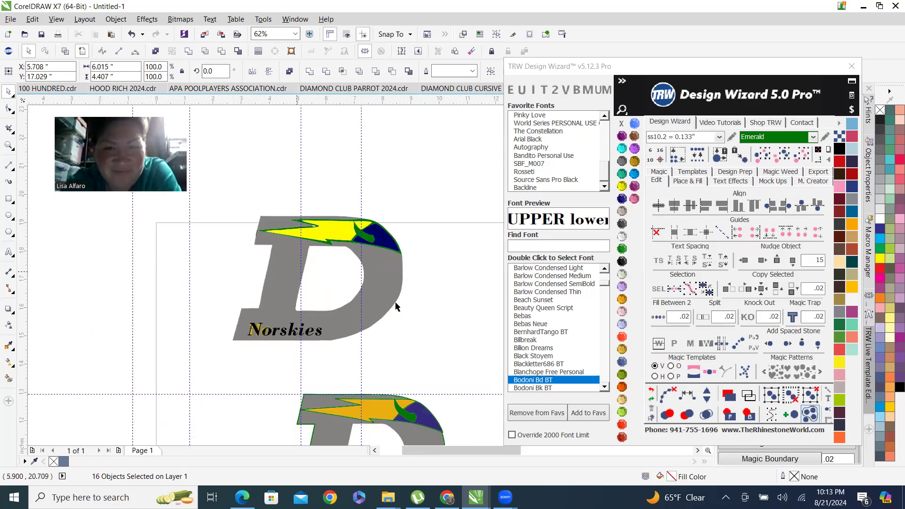
key("Escape")
Zoom in to inspect the two stacked D logos and their lightning bolts.
scroll(338, 332, "up", 3)
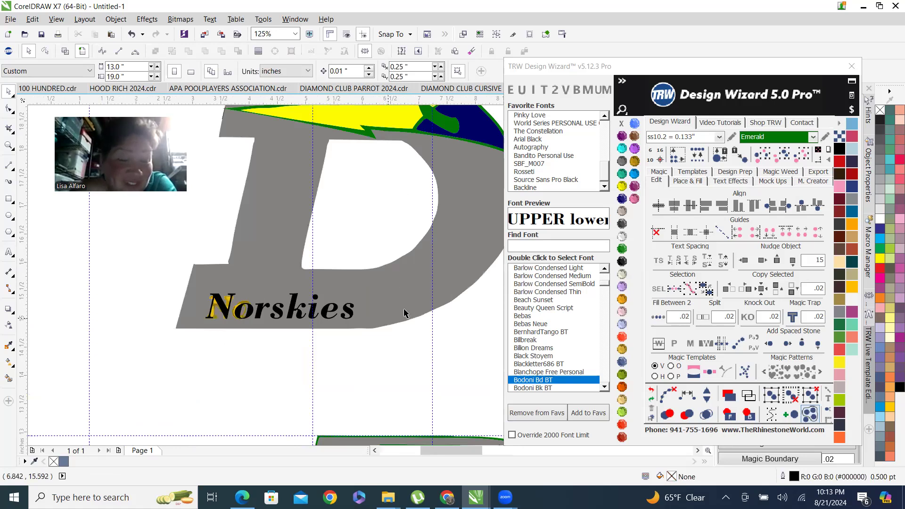
scroll(404, 313, "down", 3)
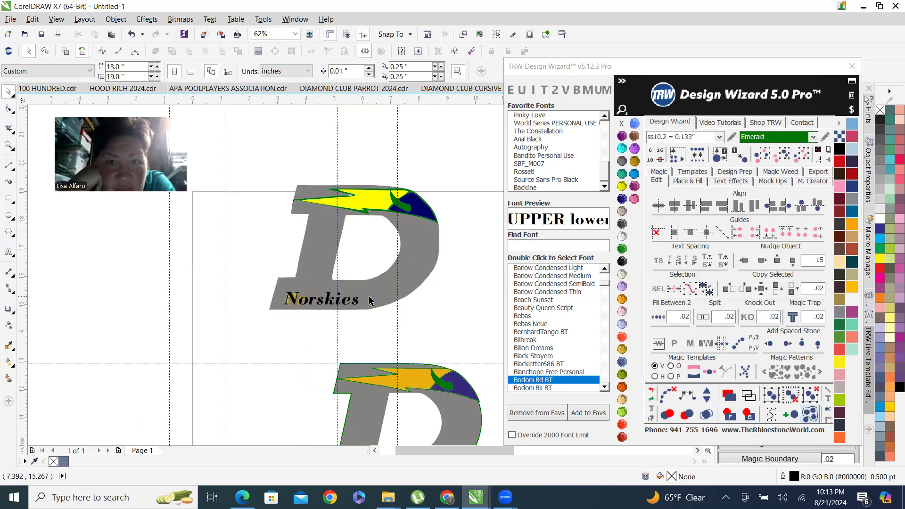
scroll(370, 302, "up", 3)
scroll(309, 293, "down", 3)
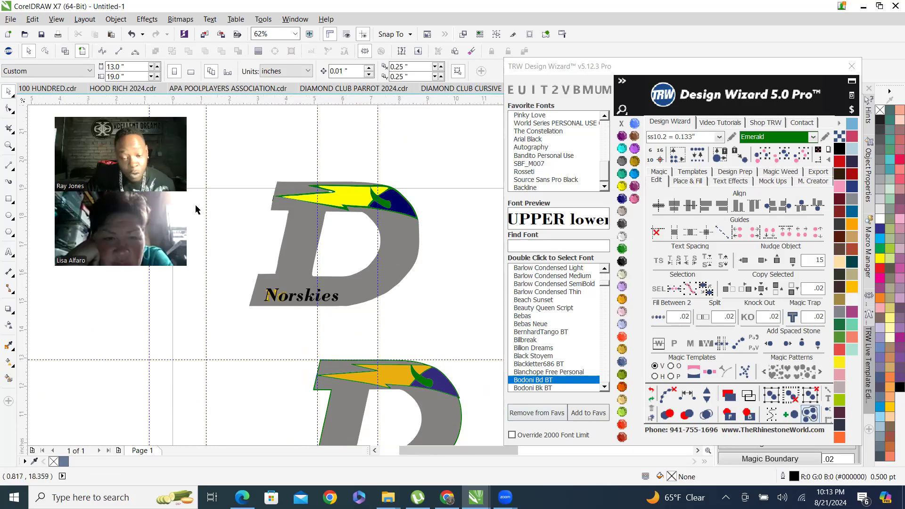
scroll(329, 216, "up", 1)
scroll(293, 273, "up", 2)
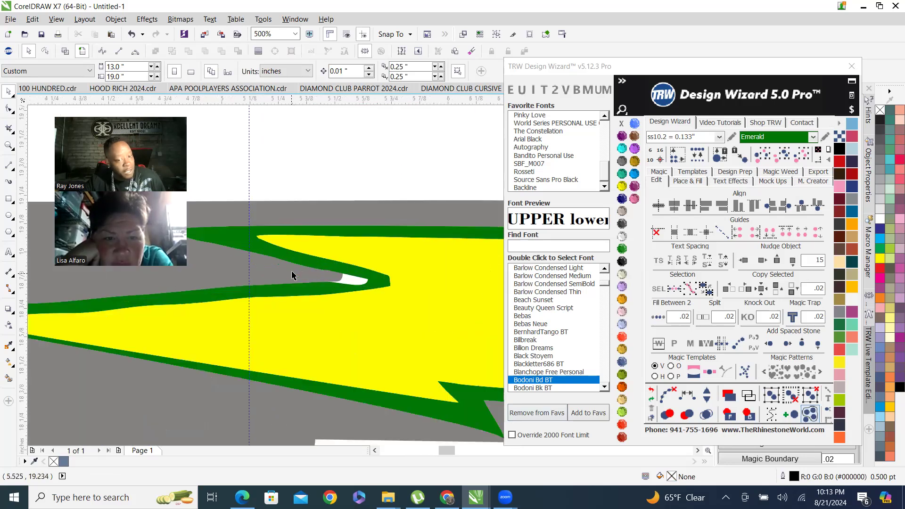
scroll(365, 242, "down", 3)
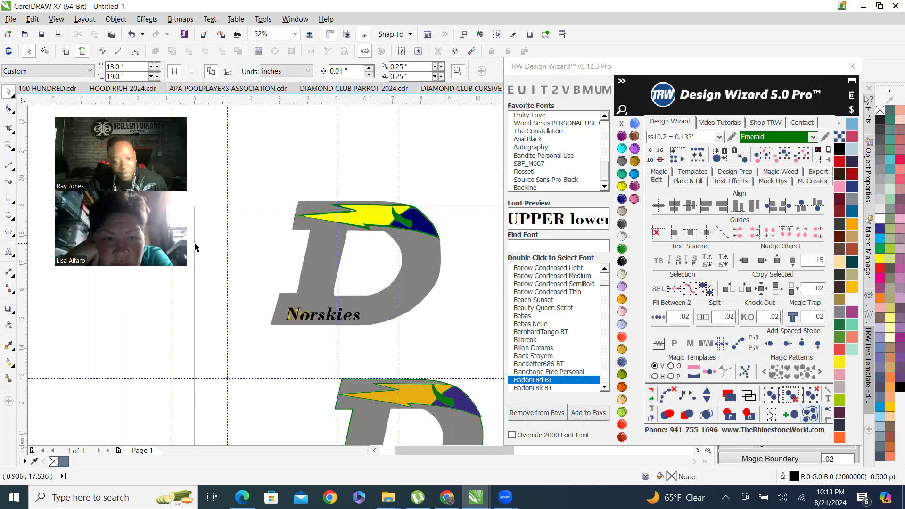
scroll(298, 283, "down", 1)
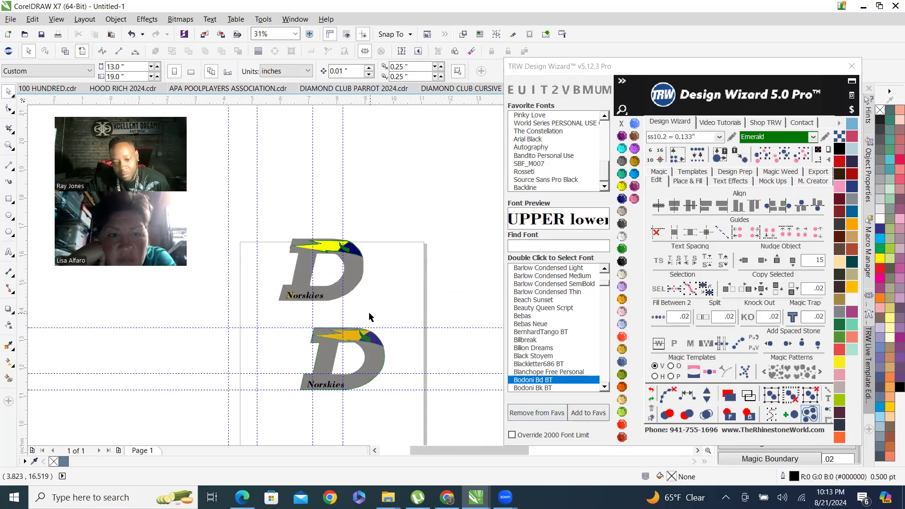
scroll(370, 315, "up", 1)
scroll(311, 219, "down", 1)
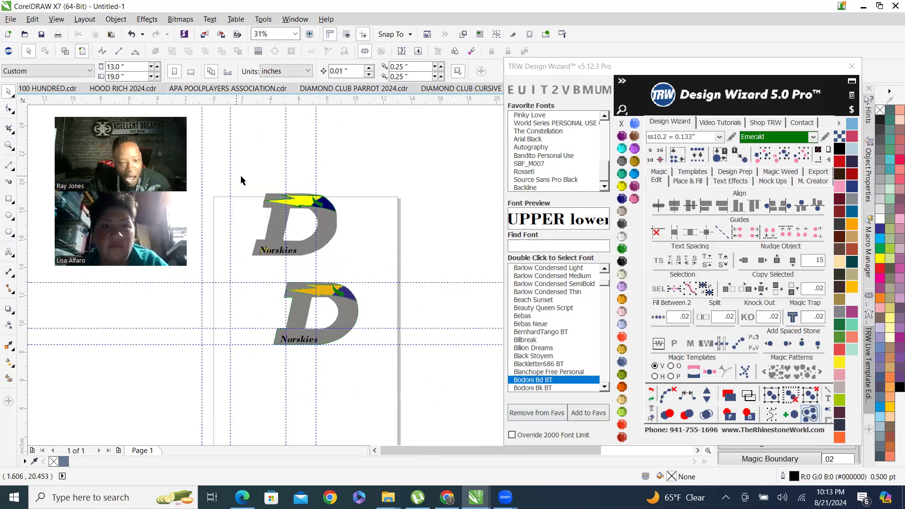
Select the upper D logo and shift it down and right to align above the second D.
left_click_drag(238, 175, 370, 278)
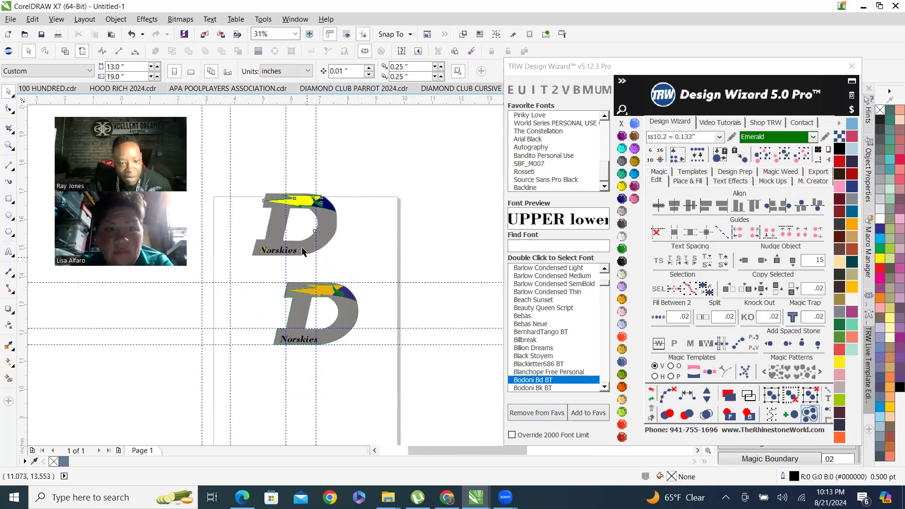
scroll(366, 264, "up", 1)
left_click_drag(311, 238, 357, 277)
scroll(357, 277, "down", 2)
scroll(368, 281, "up", 2)
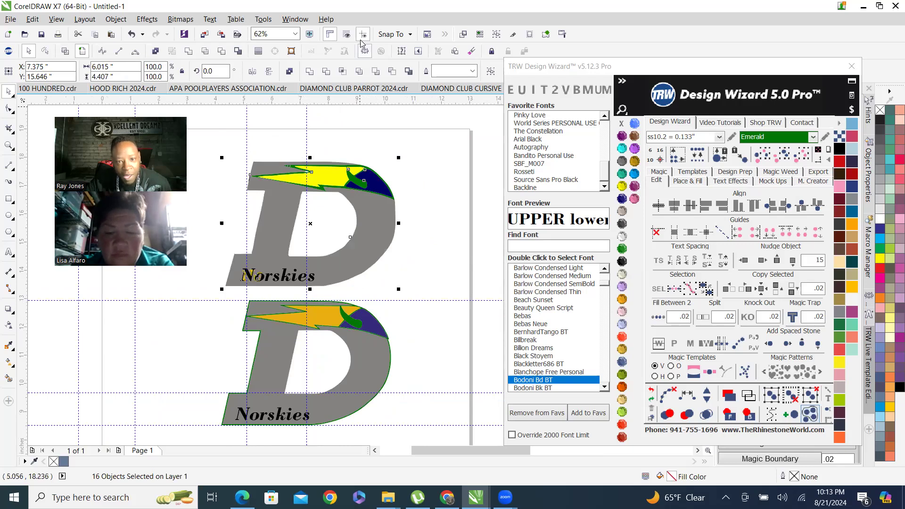
Show and then hide the document grid.
left_click(344, 35)
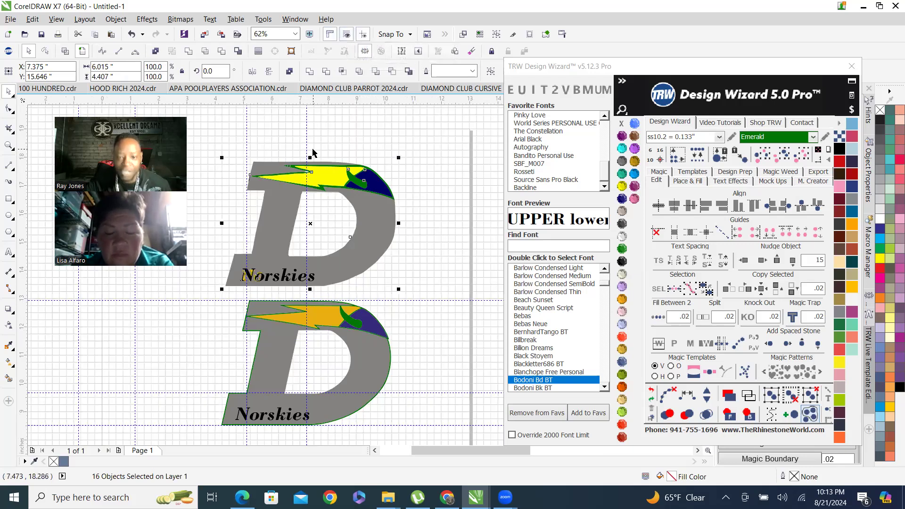
scroll(263, 230, "down", 1)
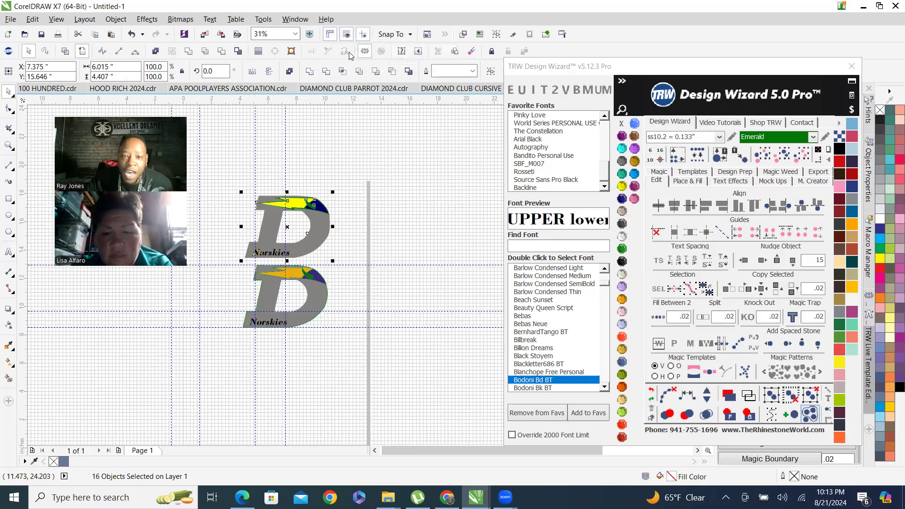
left_click(347, 34)
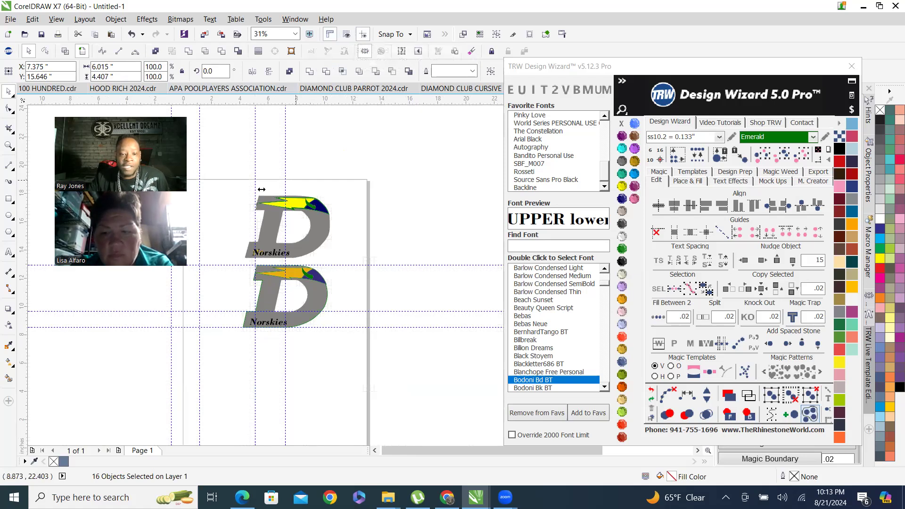
key("Escape")
Select and delete the stray short line at the tip of the upper D's lightning bolt.
scroll(264, 257, "up", 1)
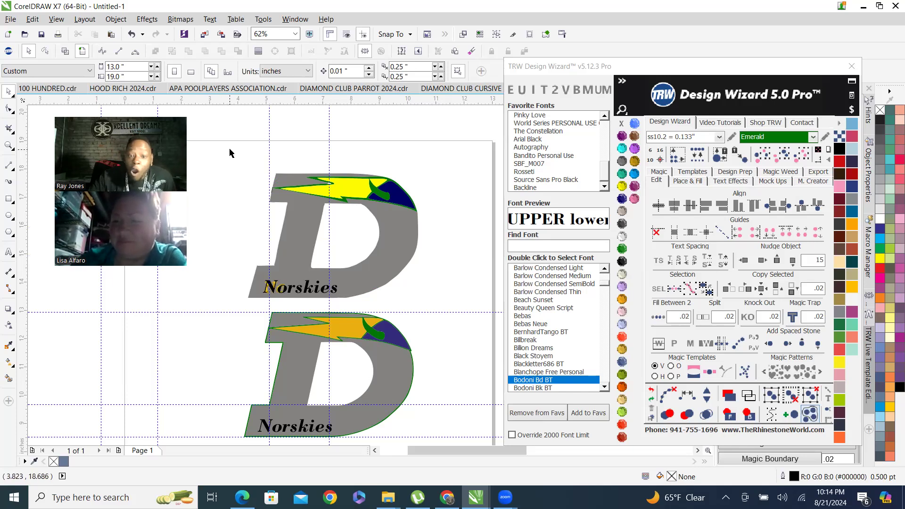
scroll(342, 230, "up", 5)
scroll(342, 230, "down", 3)
scroll(226, 250, "up", 3)
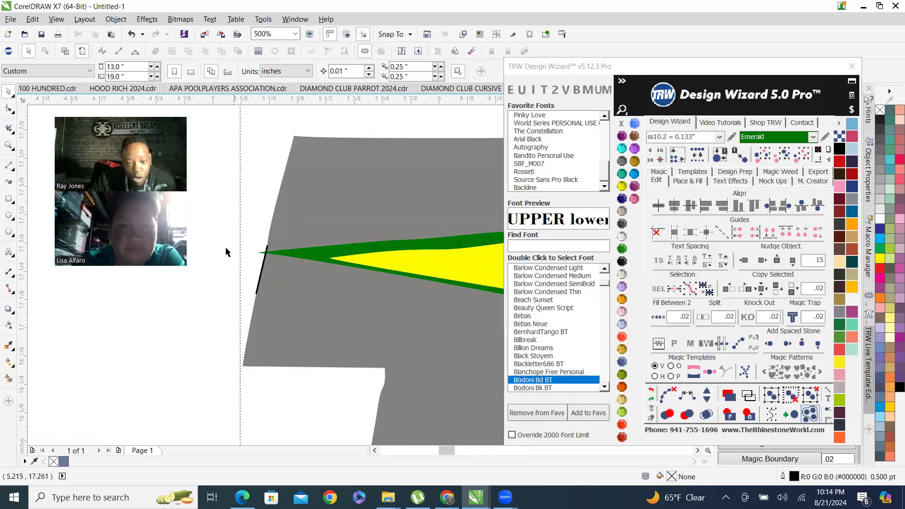
left_click_drag(309, 325, 307, 326)
key("Delete")
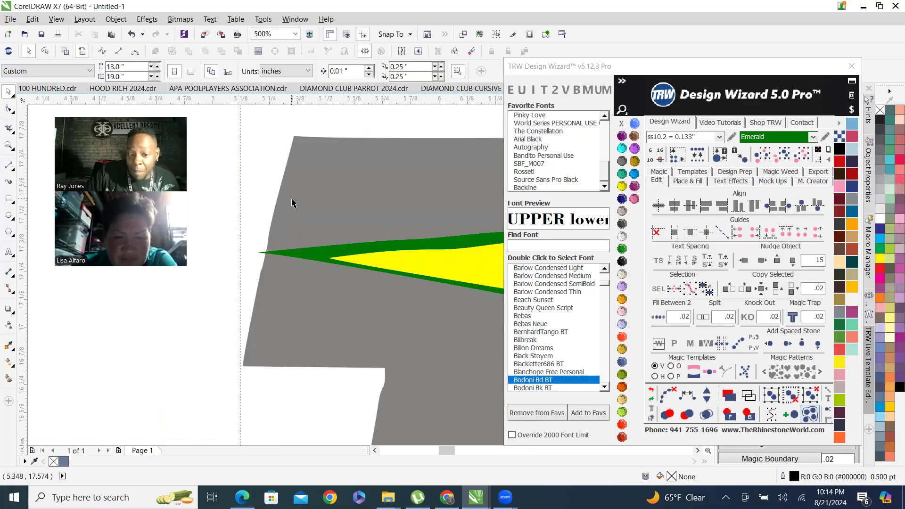
Select the upper D logo with its Norskies text and delete it.
left_click(253, 184)
scroll(253, 184, "down", 3)
scroll(337, 256, "down", 2)
scroll(336, 256, "up", 2)
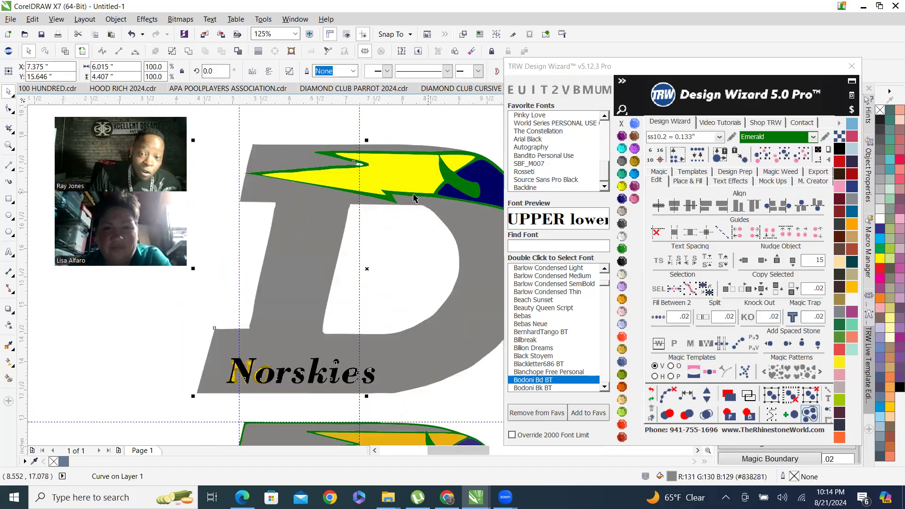
scroll(402, 287, "down", 1)
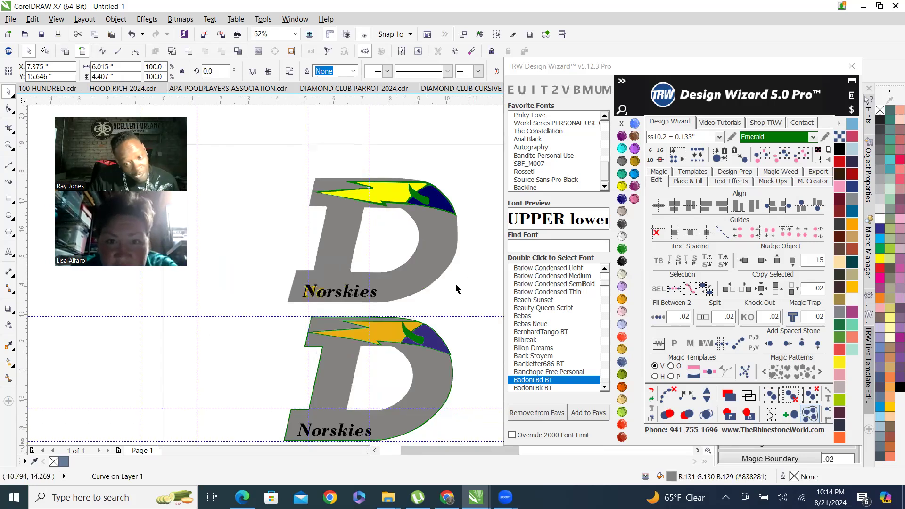
left_click(405, 298)
scroll(405, 298, "up", 1)
scroll(375, 308, "down", 1)
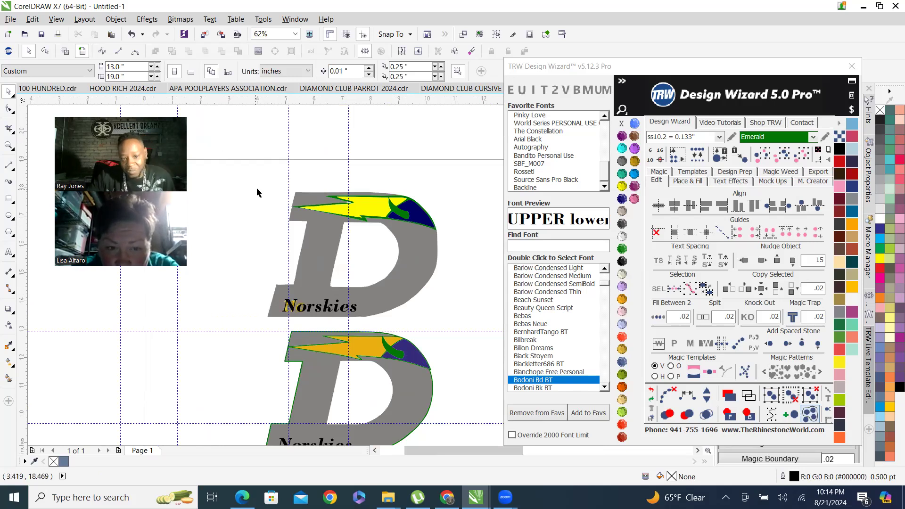
left_click_drag(224, 172, 481, 330)
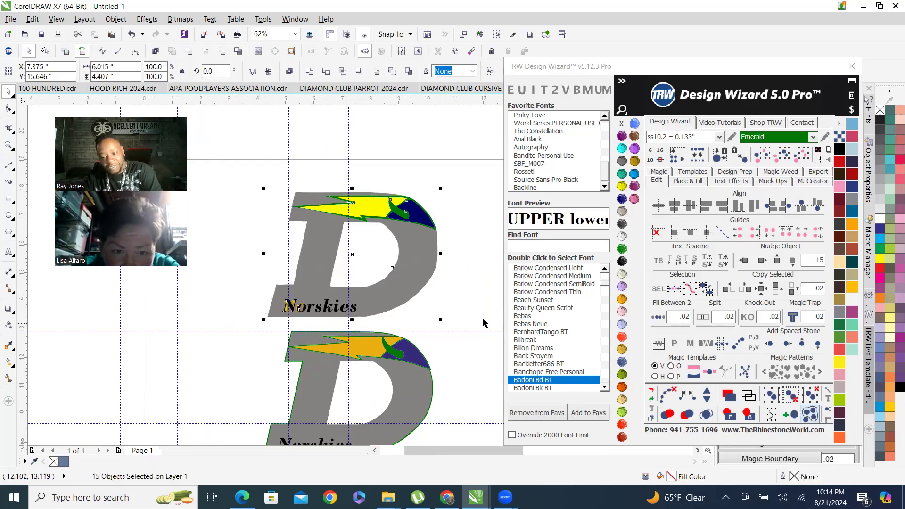
key("Delete")
Zoom in and out to inspect the remaining D logo's outline, lightning bolt and lettering.
scroll(333, 315, "down", 1)
scroll(332, 315, "up", 2)
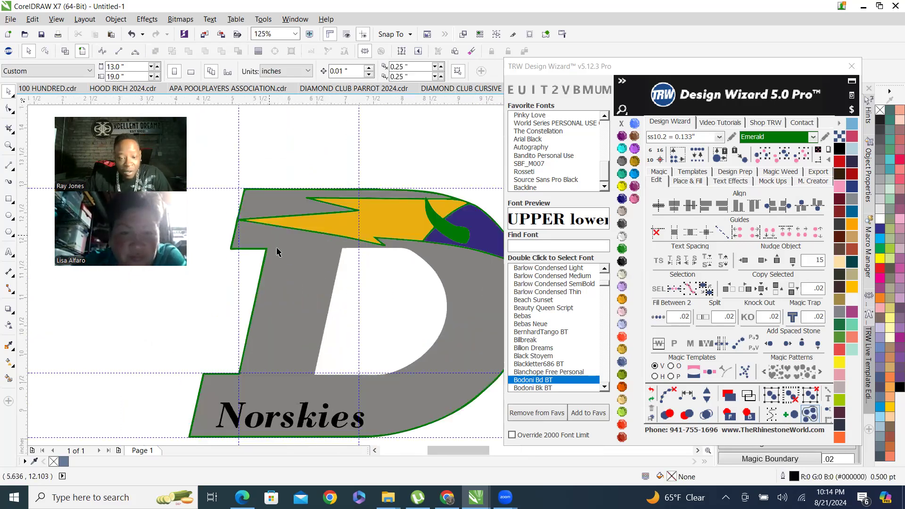
scroll(264, 330, "down", 1)
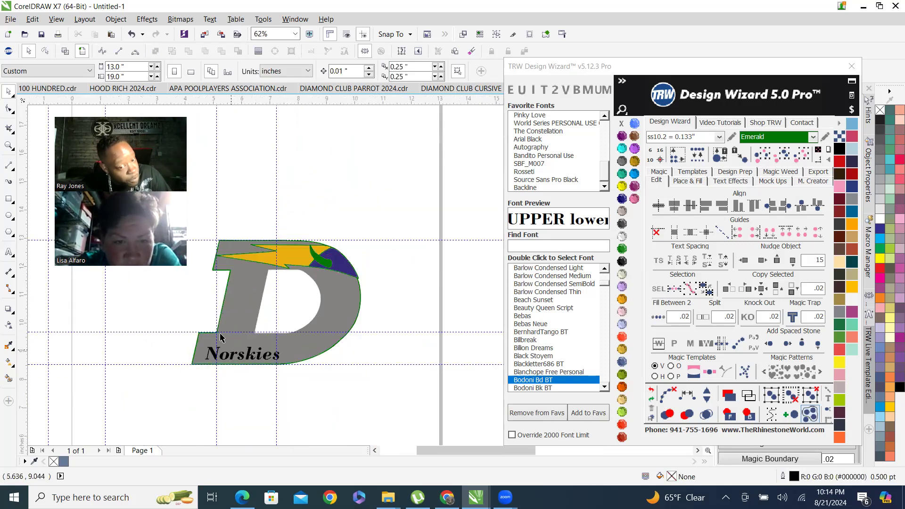
scroll(283, 366, "up", 2)
scroll(283, 366, "down", 1)
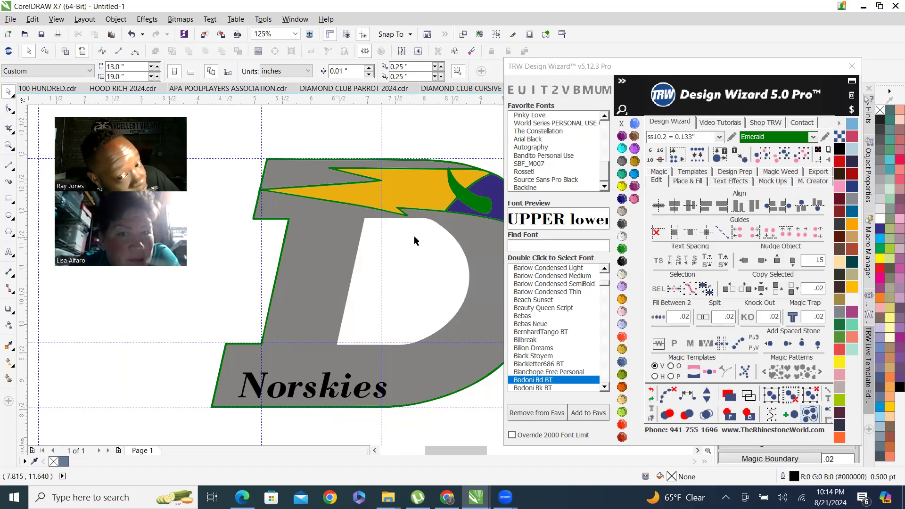
scroll(425, 213, "up", 1)
scroll(427, 212, "up", 1)
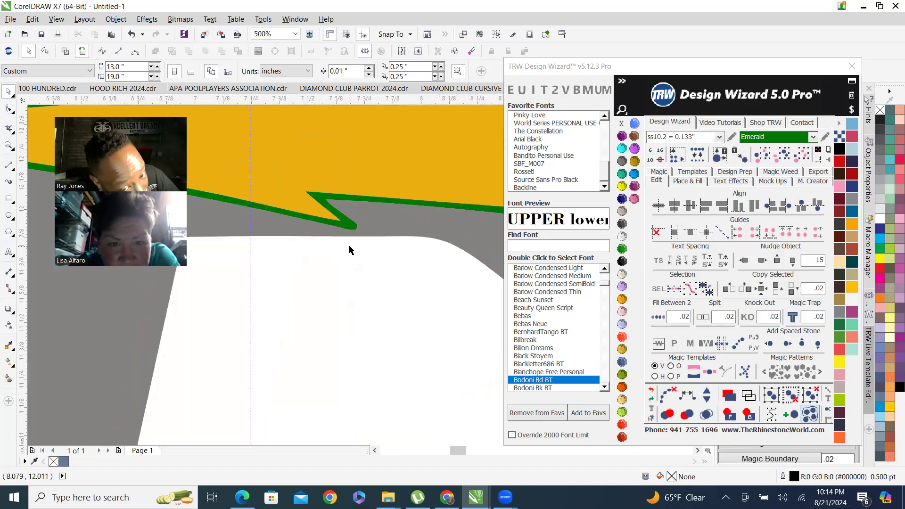
scroll(349, 230, "down", 3)
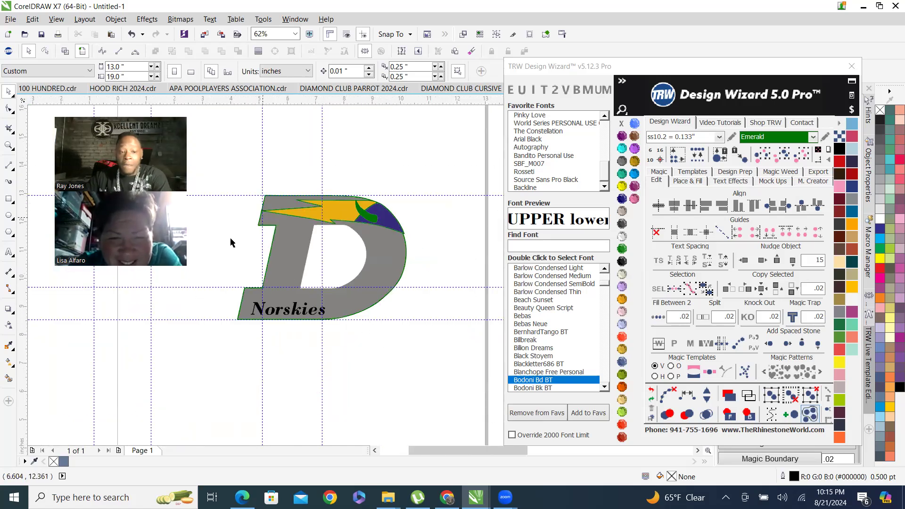
scroll(227, 198, "down", 1)
Select the whole D logo and enlarge it proportionally to about 8.2 inches wide.
left_click_drag(227, 199, 380, 344)
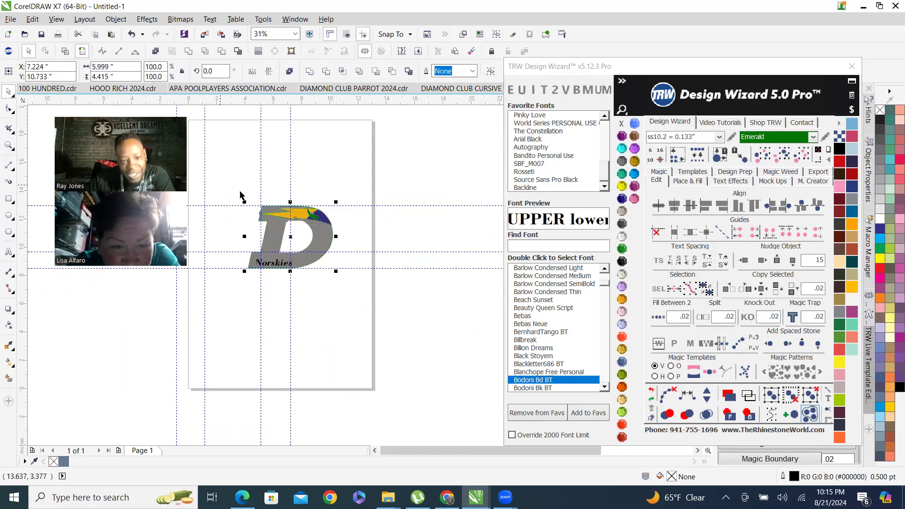
left_click_drag(245, 202, 214, 171)
scroll(222, 180, "up", 3)
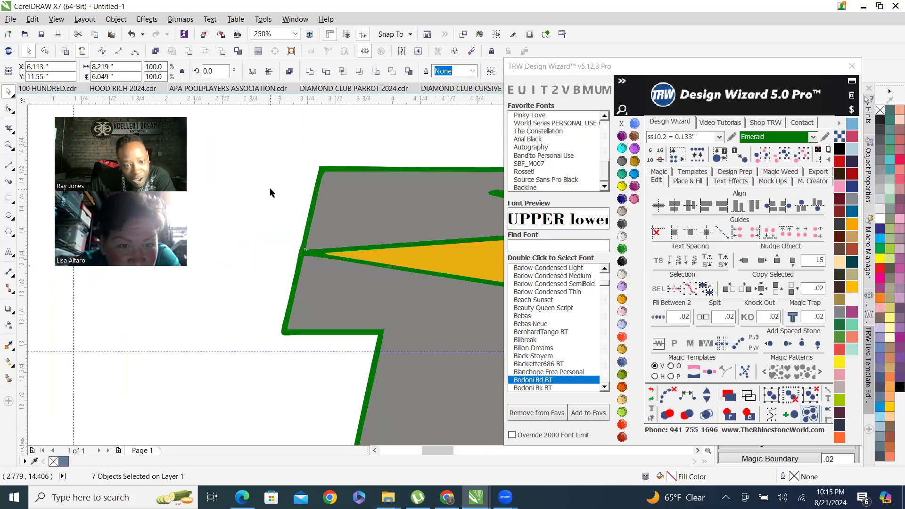
scroll(271, 192, "down", 2)
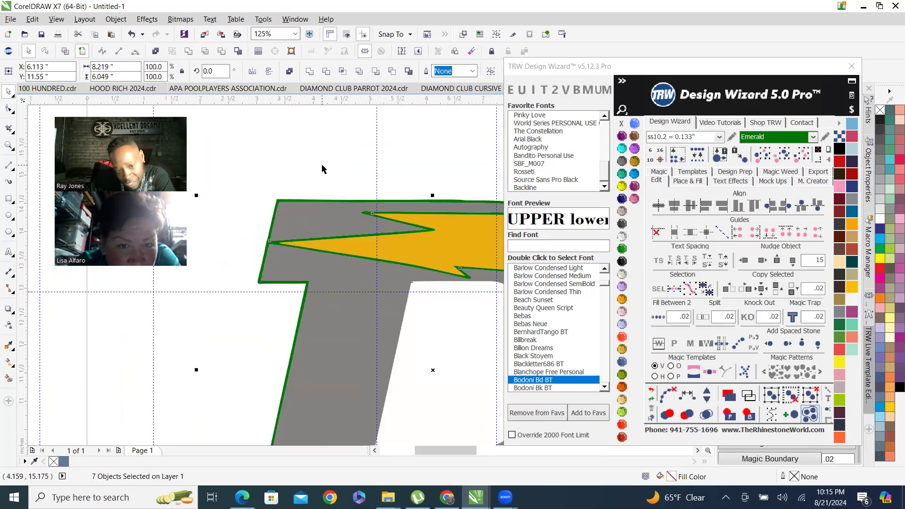
left_click(322, 169)
scroll(338, 227, "up", 4)
scroll(338, 227, "down", 4)
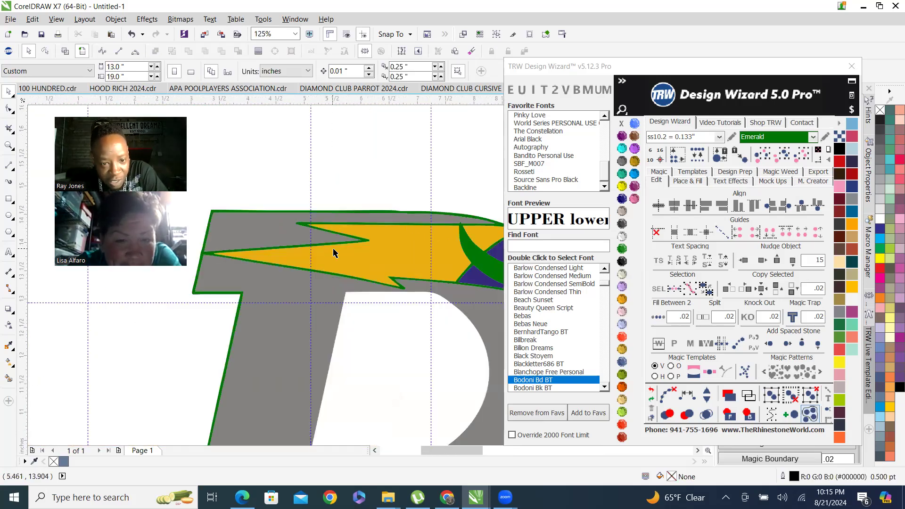
scroll(333, 253, "down", 2)
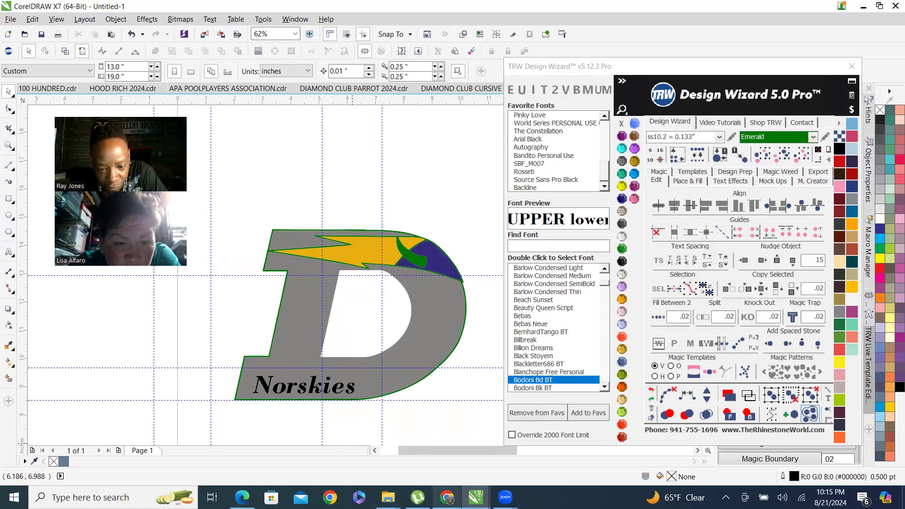
Compare the logo with the DeForest Norskies reference image in the browser.
left_click(447, 497)
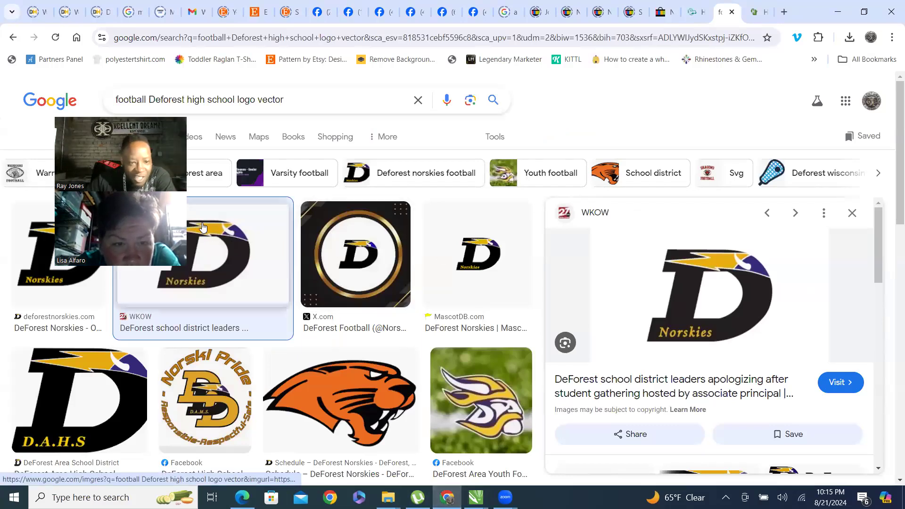
left_click(841, 7)
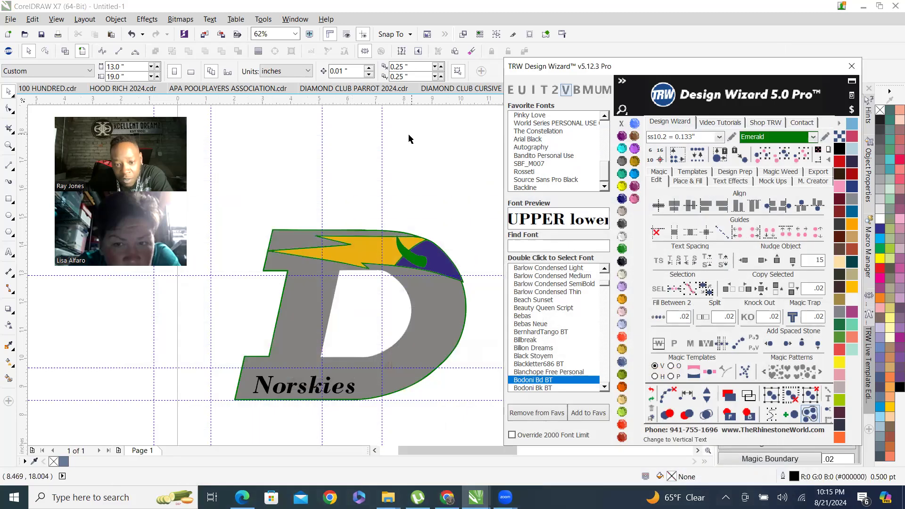
Select the D's green outline and set the Place & Fill contour to .01 with Outside mode.
scroll(424, 233, "up", 6)
left_click(392, 300)
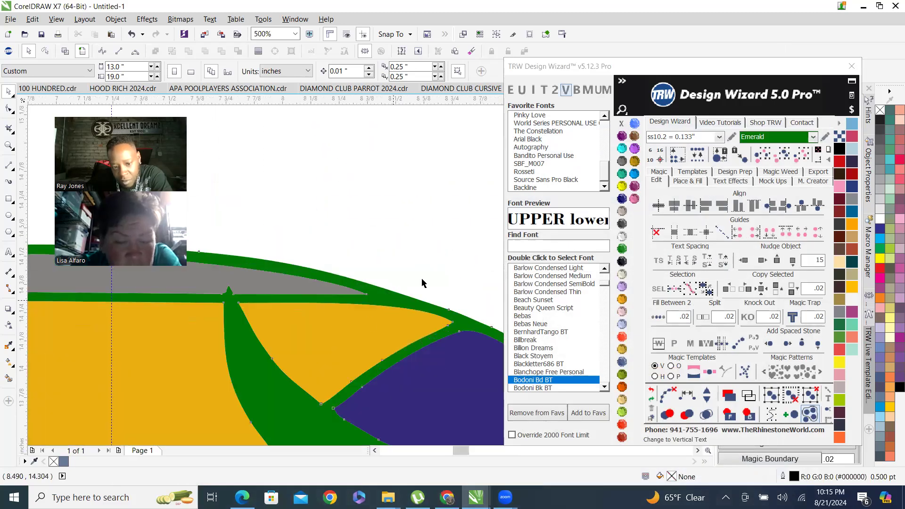
scroll(372, 259, "down", 3)
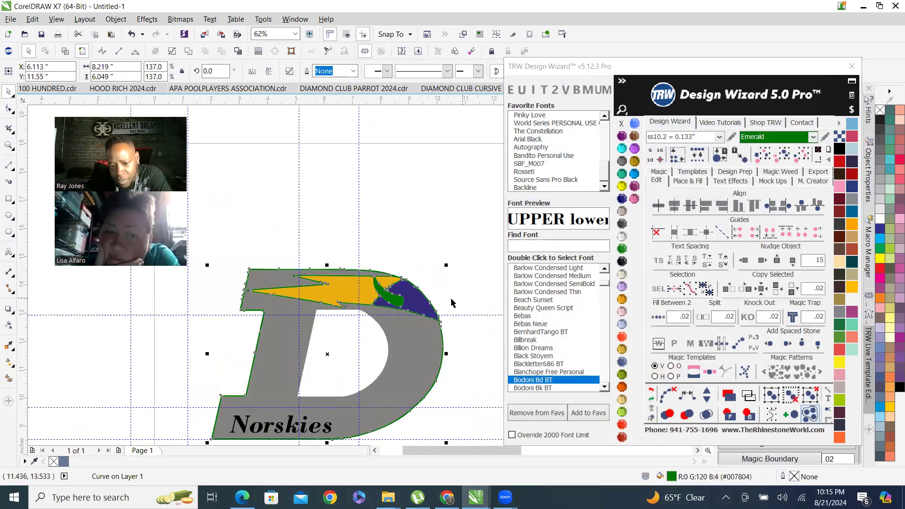
left_click(685, 182)
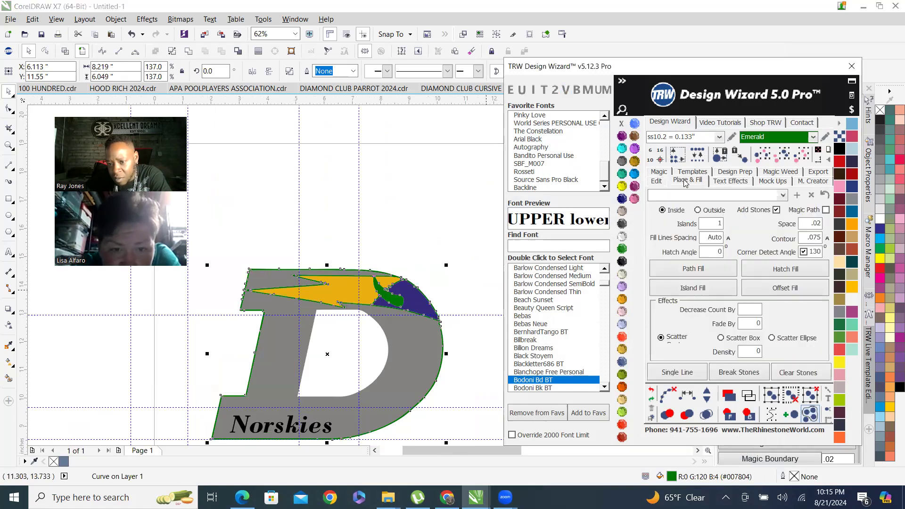
left_click(801, 239)
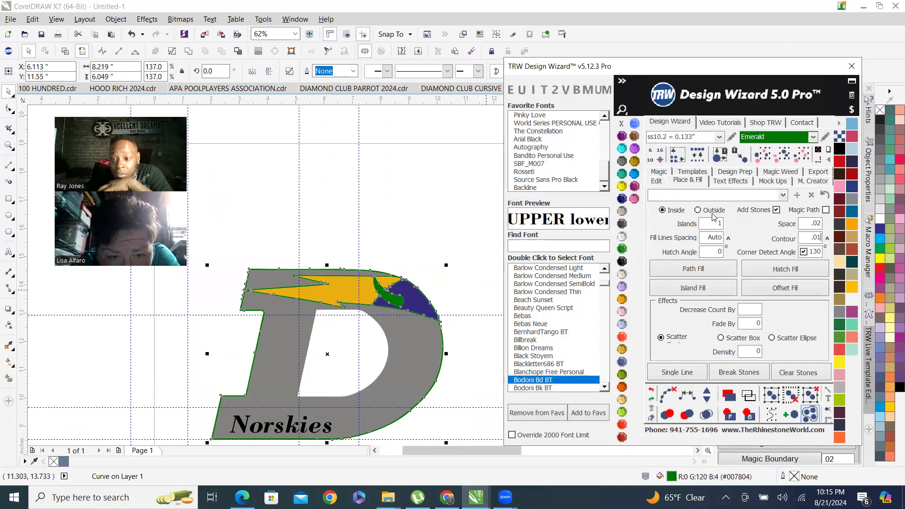
scroll(331, 289, "up", 1)
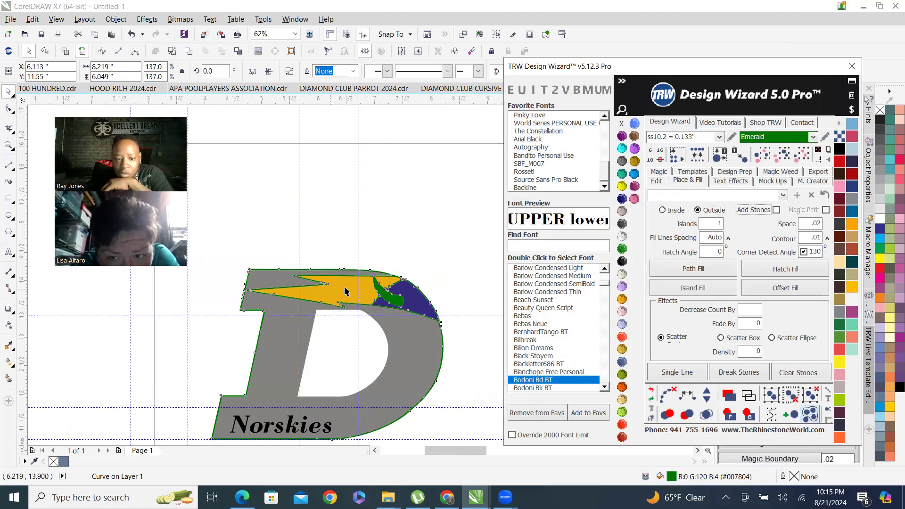
Create an island fill around the D outline, then undo it.
left_click(729, 291)
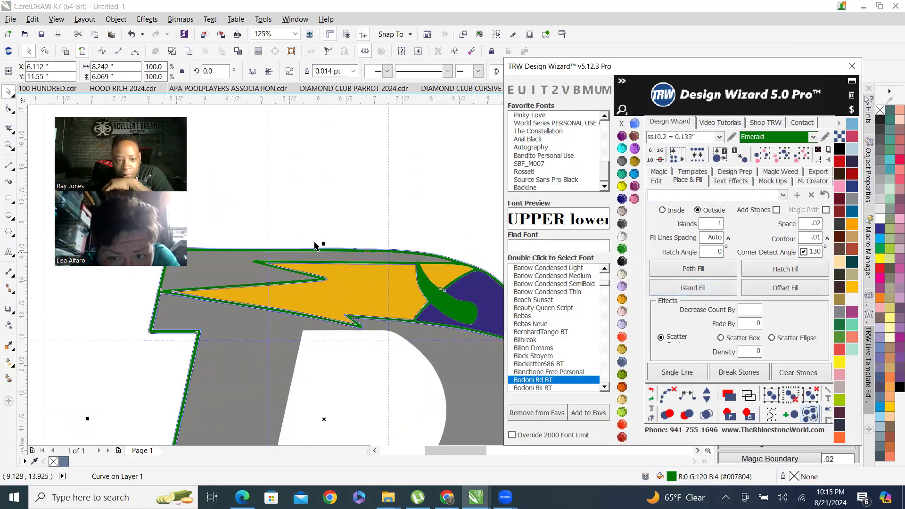
scroll(316, 252, "up", 2)
scroll(276, 209, "down", 4)
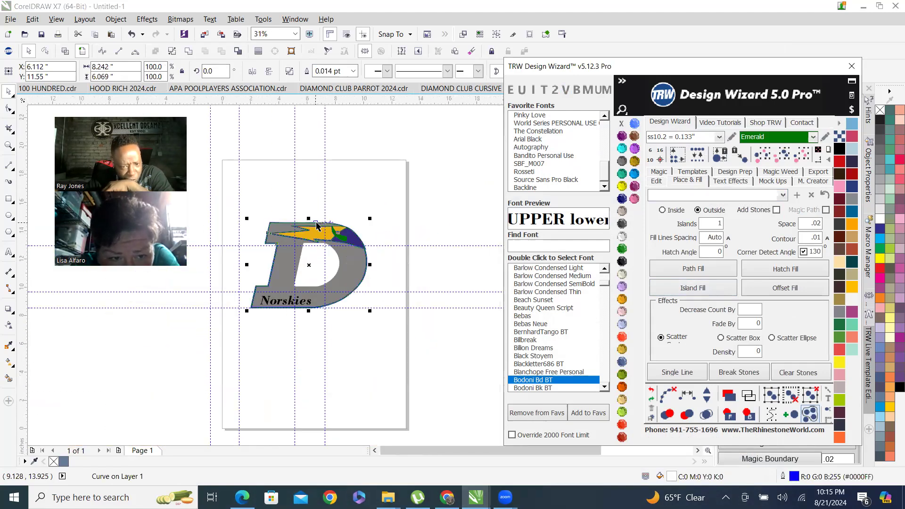
scroll(312, 235, "up", 2)
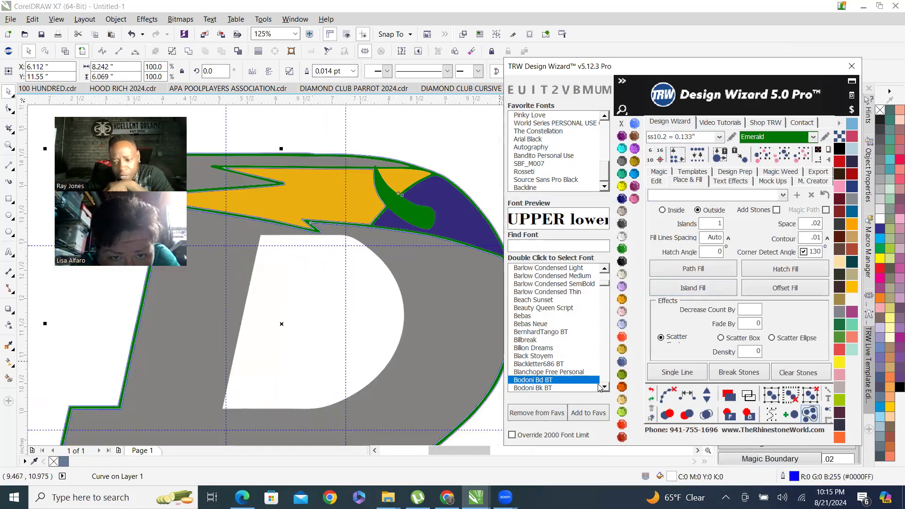
left_click(651, 390)
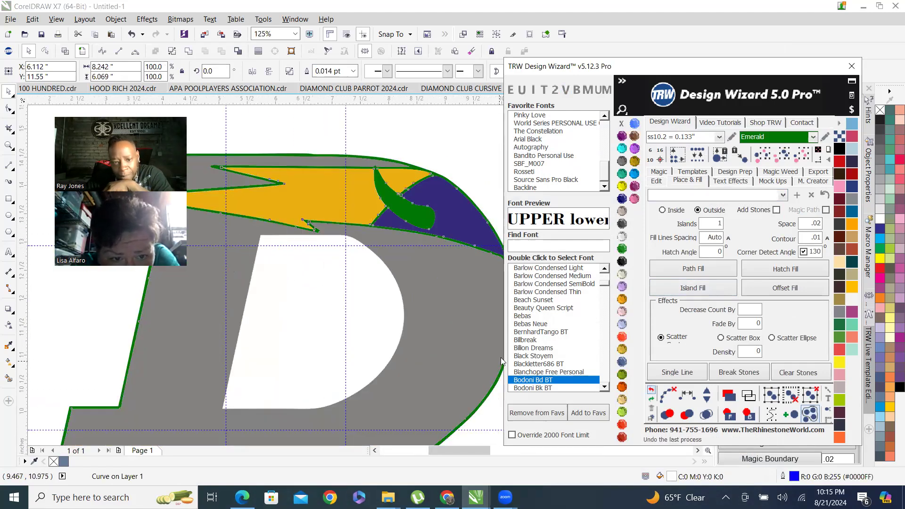
Select the D's green outline again and create an island fill around it.
left_click(302, 338)
scroll(363, 268, "down", 1)
scroll(443, 261, "up", 3)
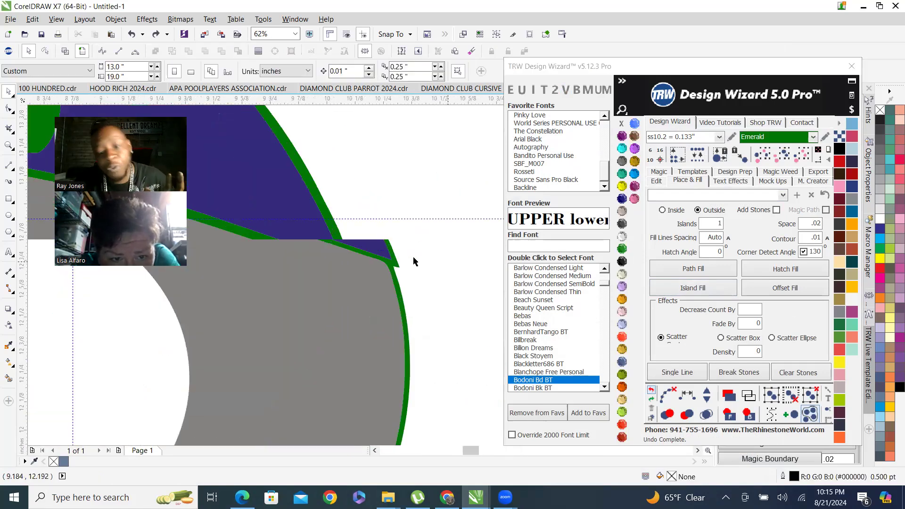
left_click(332, 262)
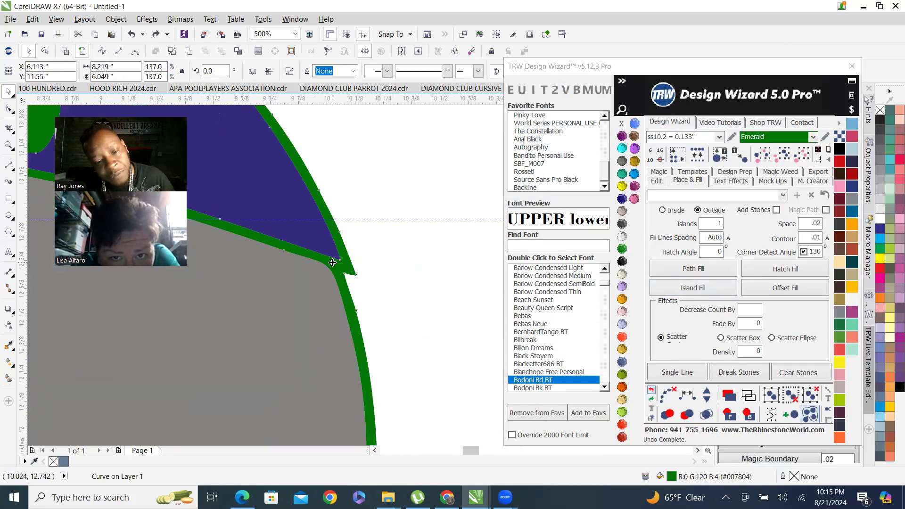
left_click(694, 287)
scroll(343, 263, "down", 3)
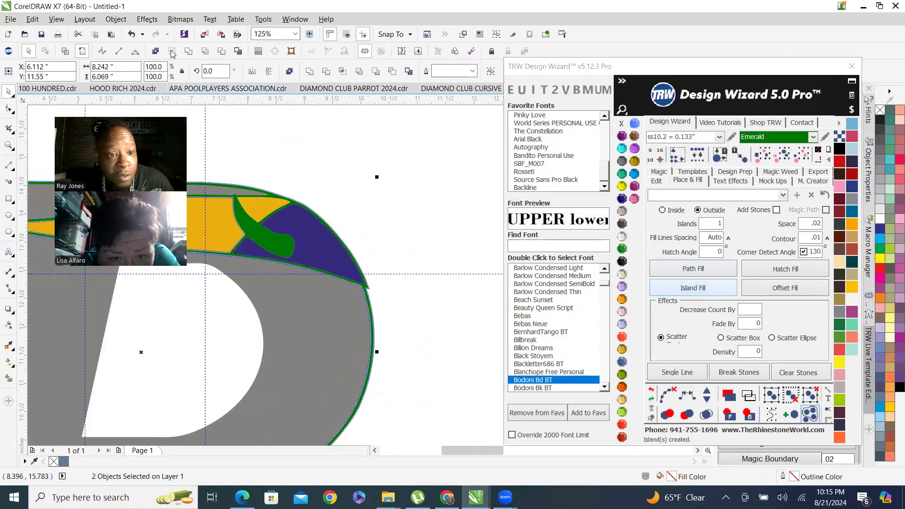
Combine the selected island and outline into a single curve and check the result up close.
left_click(189, 51)
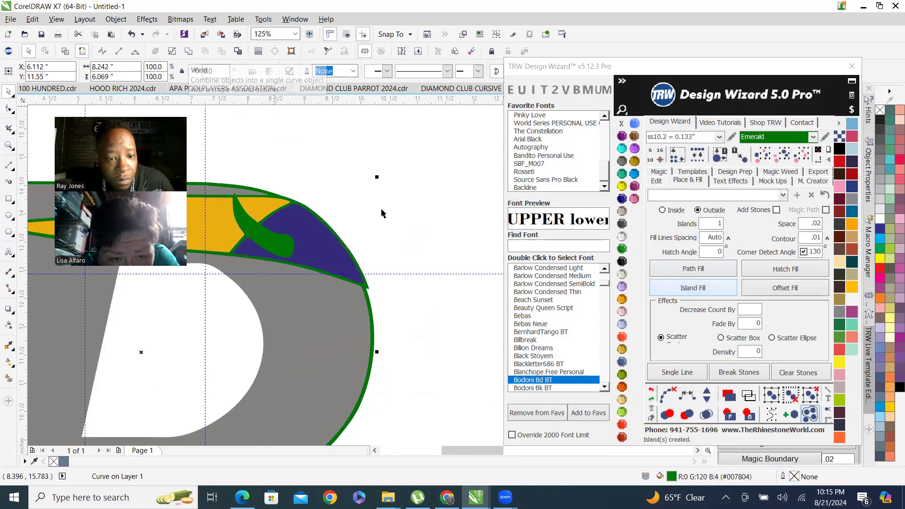
scroll(392, 251, "down", 2)
scroll(368, 257, "up", 3)
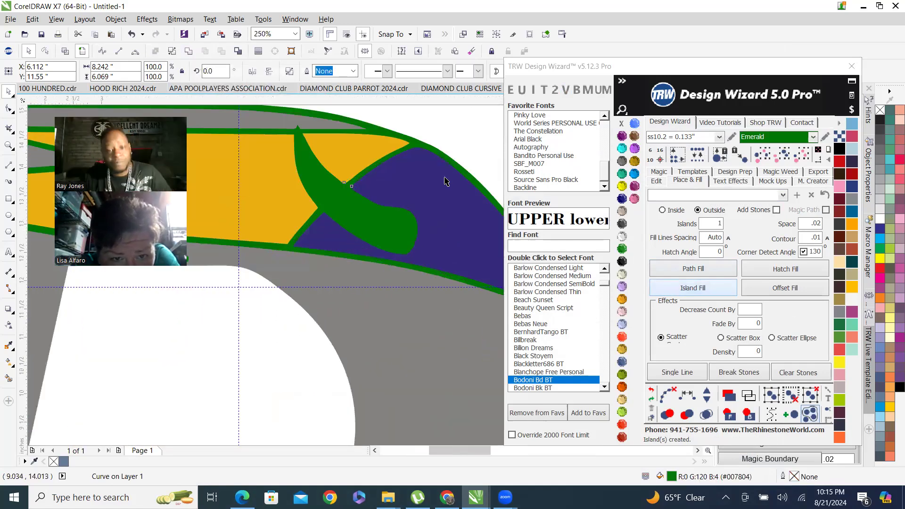
scroll(390, 207, "down", 2)
scroll(385, 247, "down", 2)
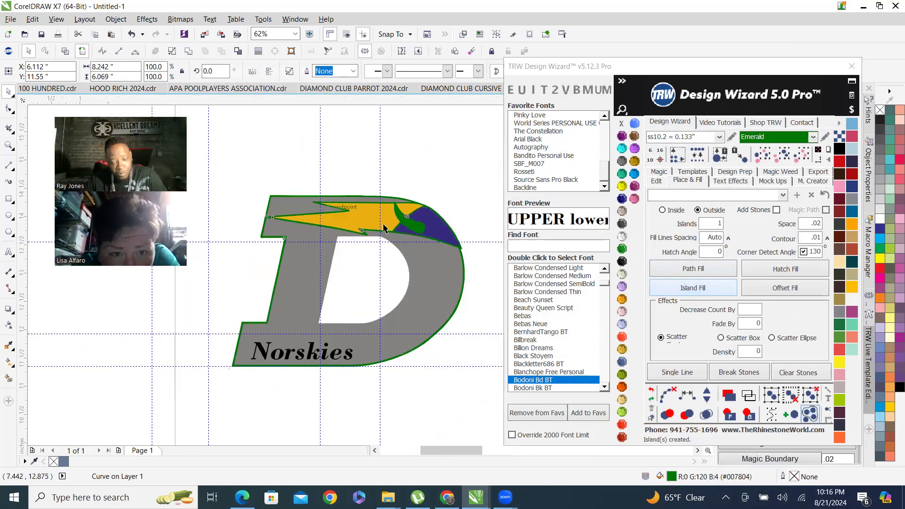
scroll(391, 179, "up", 2)
left_click(409, 161)
scroll(403, 212, "up", 1)
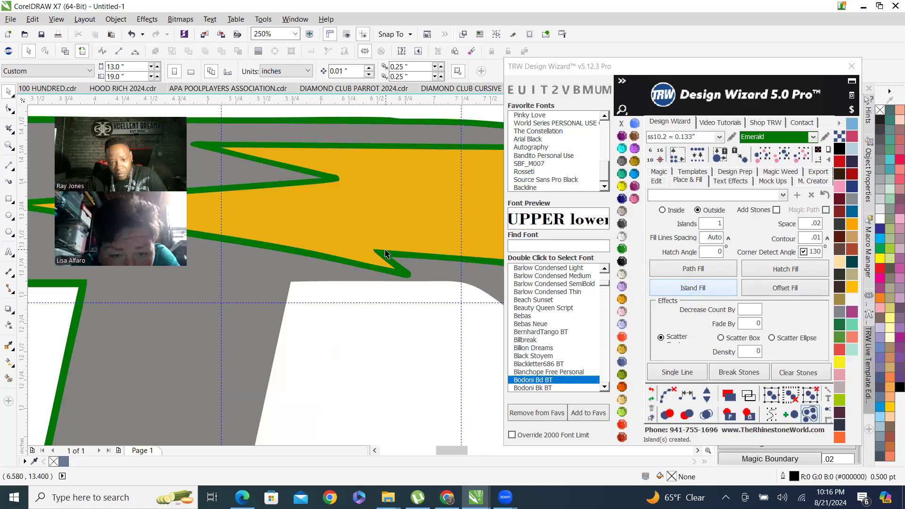
Select the outline around the lightning bolt and set its stone color to Crystal.
left_click(386, 254)
scroll(385, 253, "down", 1)
left_click(622, 236)
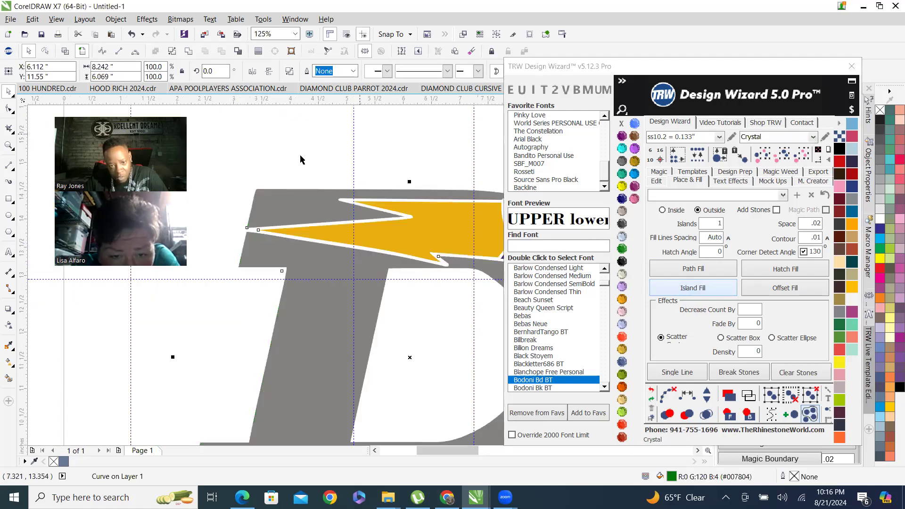
Draw a rectangle about 10.8 by 9.3 inches enclosing the whole D logo.
scroll(359, 188, "down", 3)
left_click(306, 175)
scroll(309, 177, "up", 1)
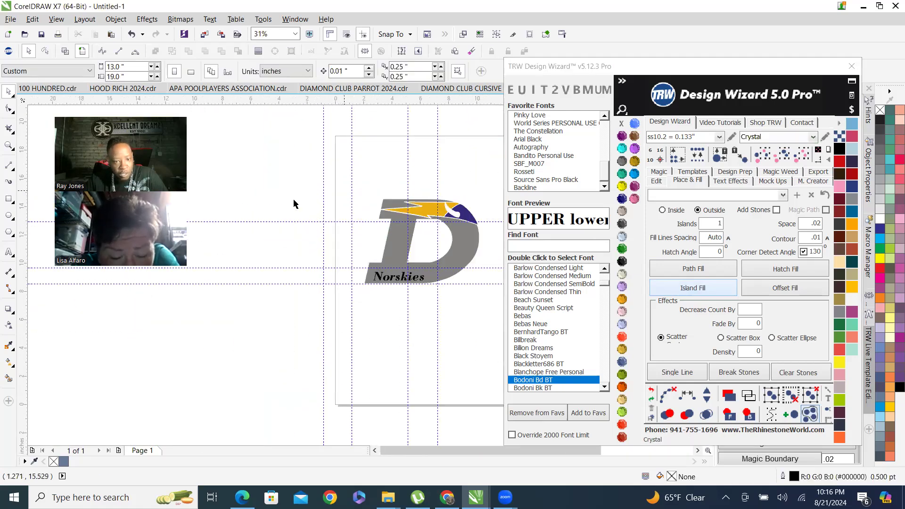
left_click(8, 199)
left_click_drag(349, 179, 502, 313)
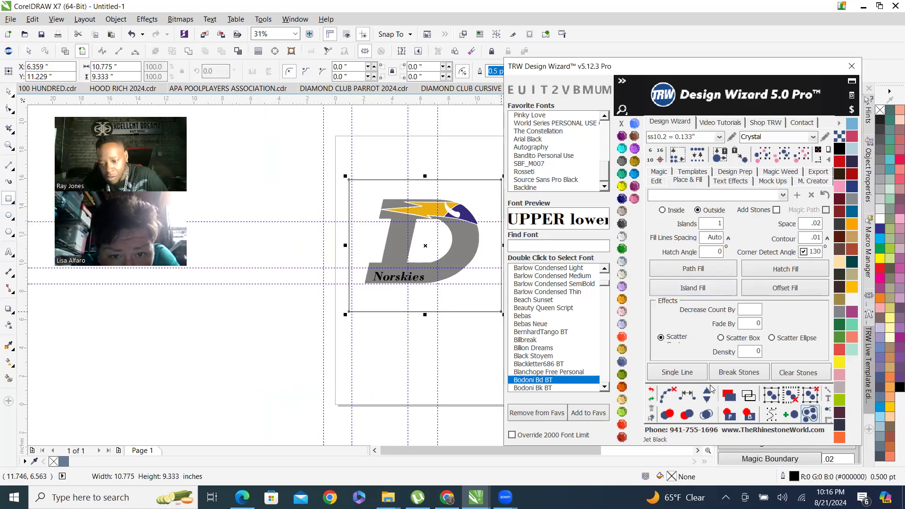
Try setting the background rectangle and the gray D to Jet Black stones, undoing the D's color change.
left_click(749, 414)
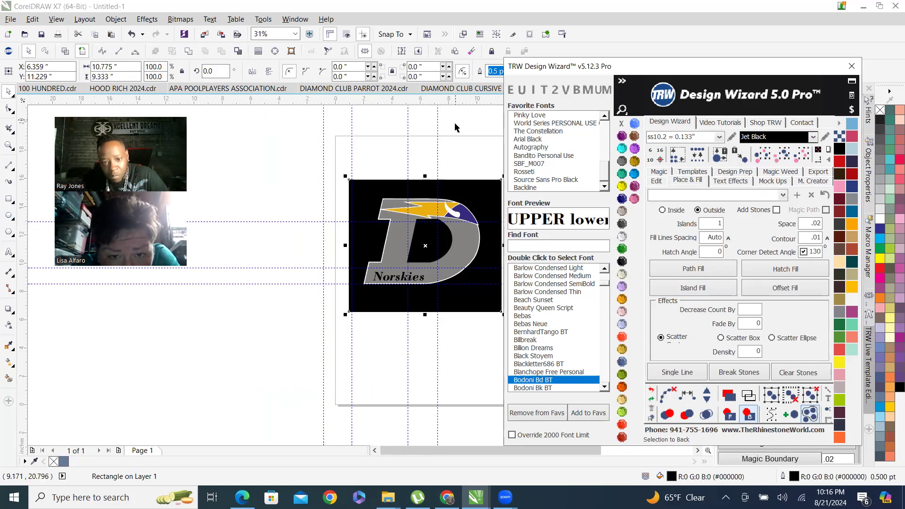
left_click(480, 163)
scroll(459, 260, "up", 1)
left_click(468, 214)
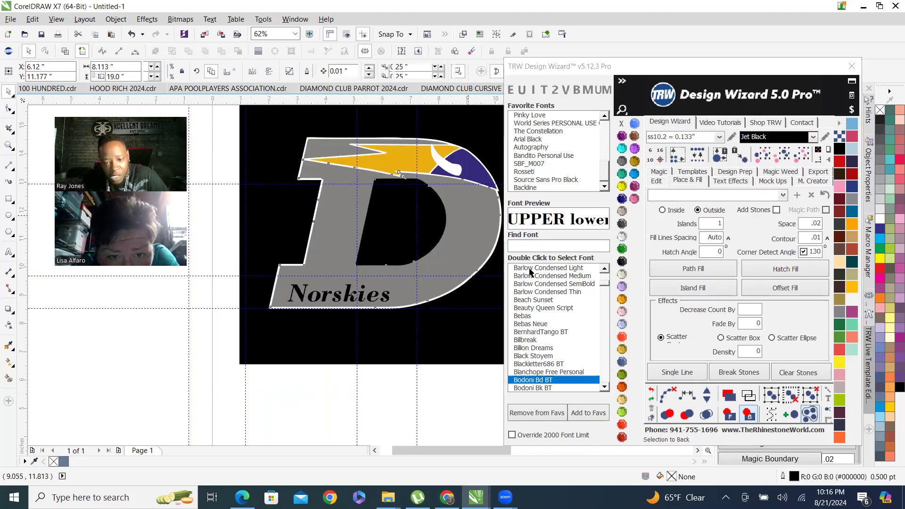
left_click(624, 261)
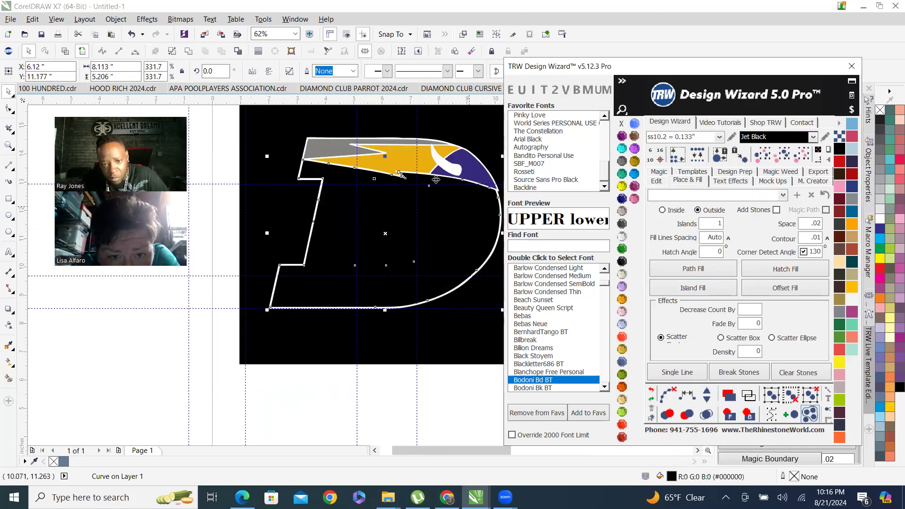
left_click(652, 391)
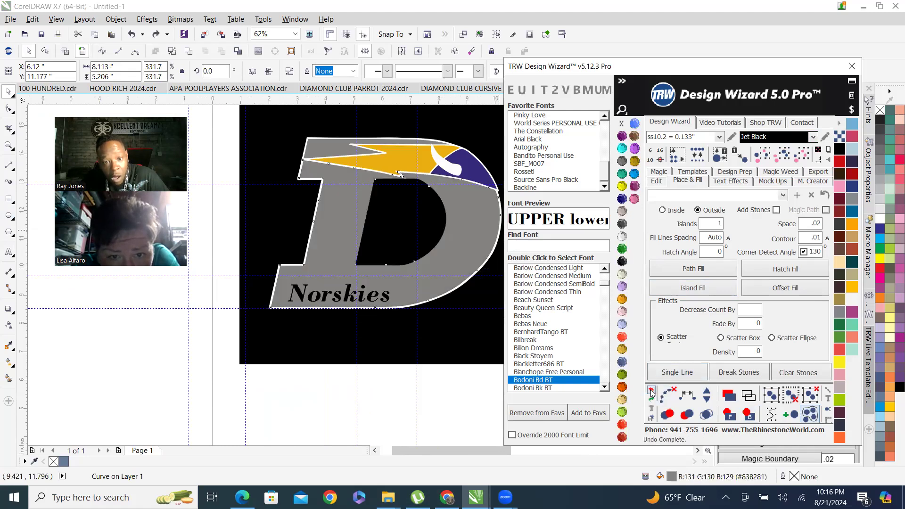
Set the background rectangle's stone color to Amethyst and the Norskies lettering to Crystal.
left_click(264, 142)
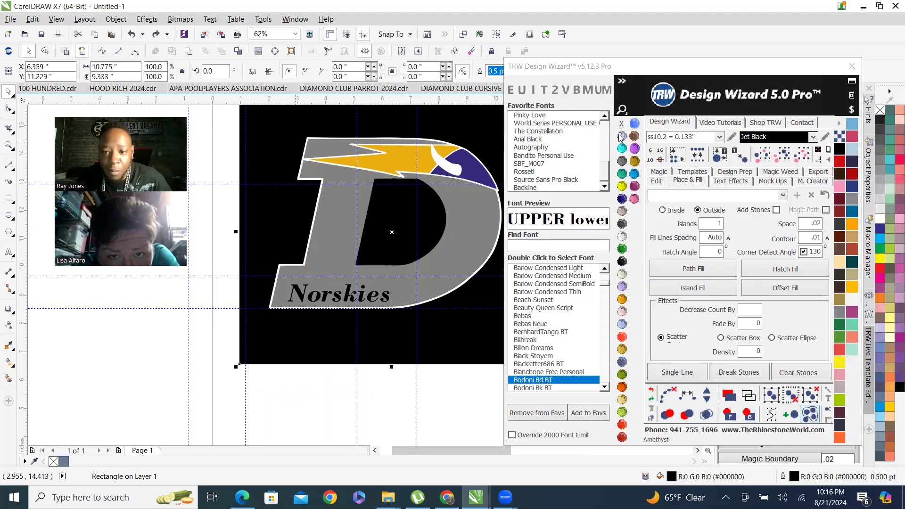
left_click(621, 136)
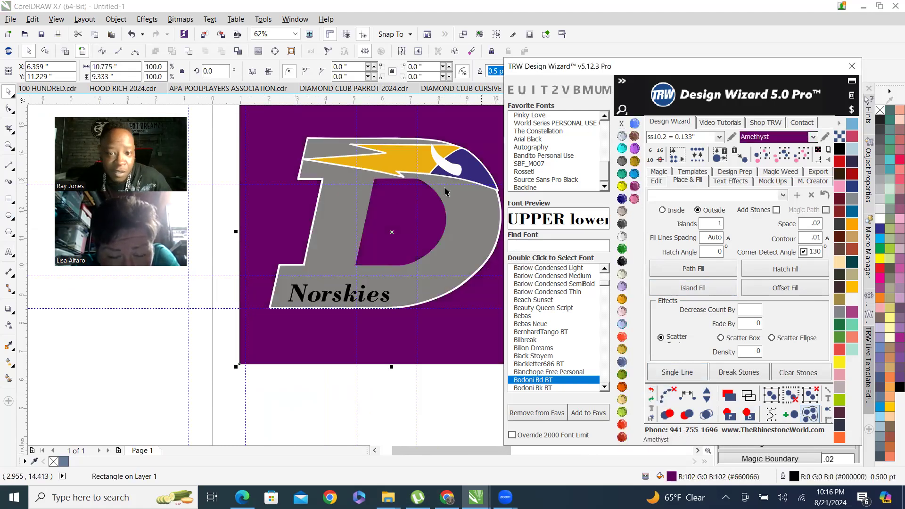
left_click(341, 304)
left_click(626, 236)
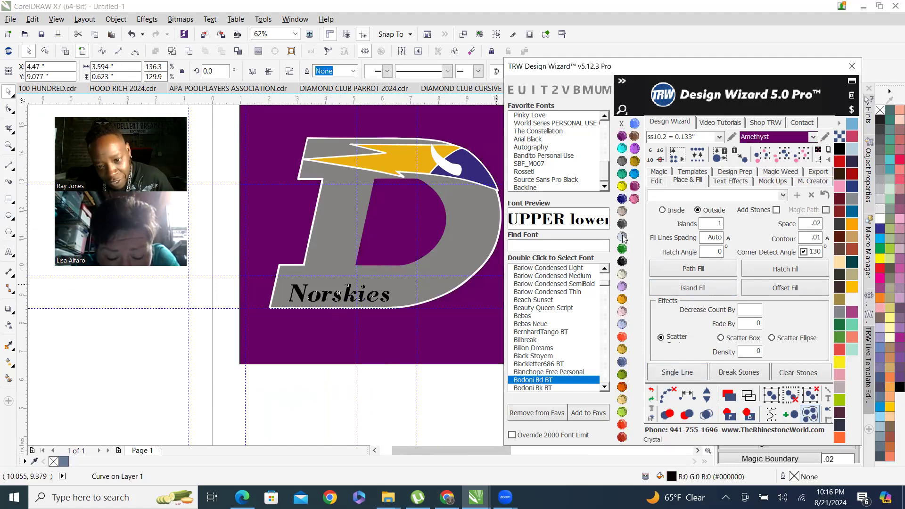
Weld the D's two gray parts into a single curve and set its stone color to Jet Black.
left_click(626, 262)
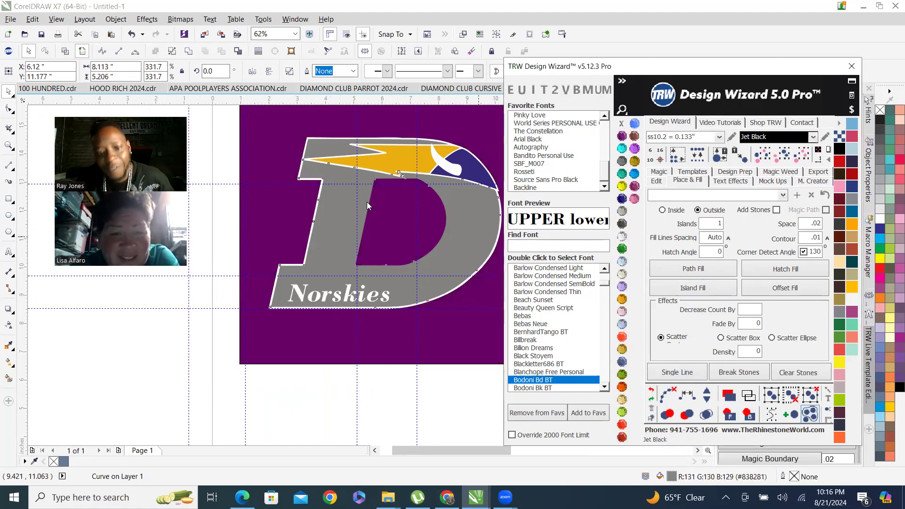
left_click(333, 150)
left_click(333, 150, "shift")
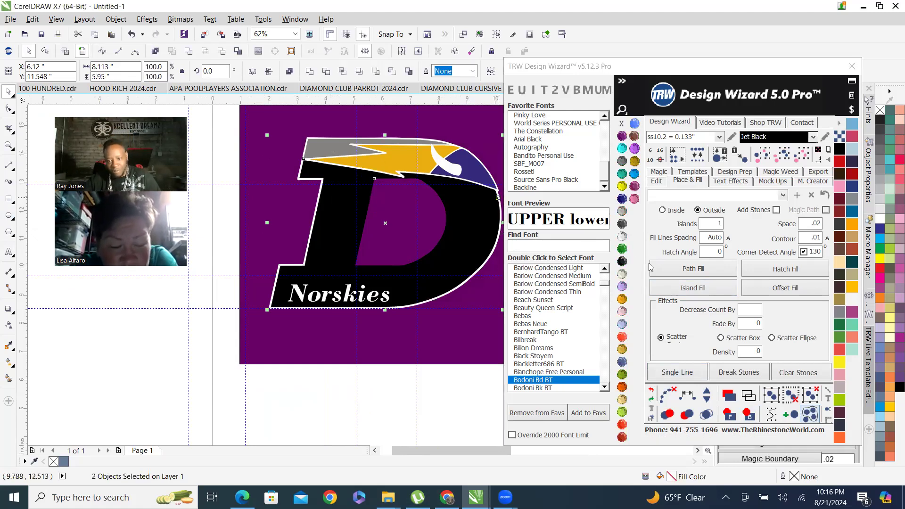
left_click(196, 48)
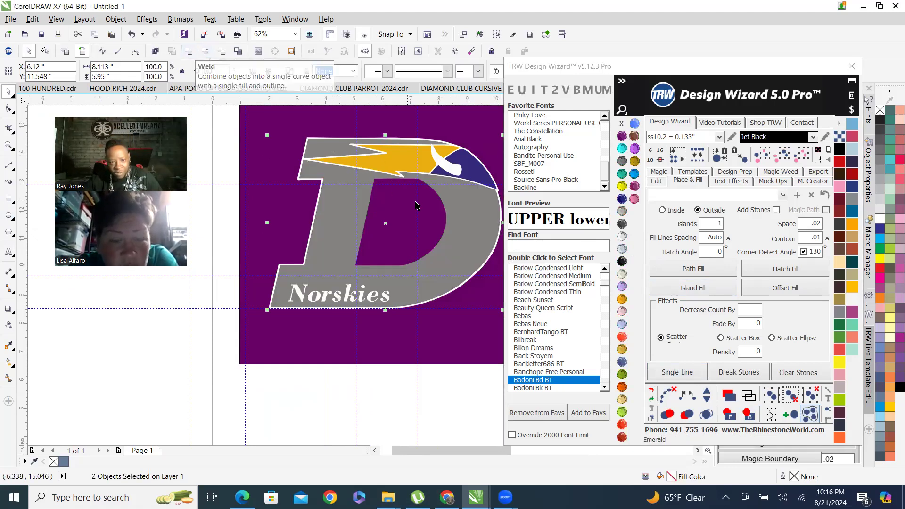
left_click(623, 264)
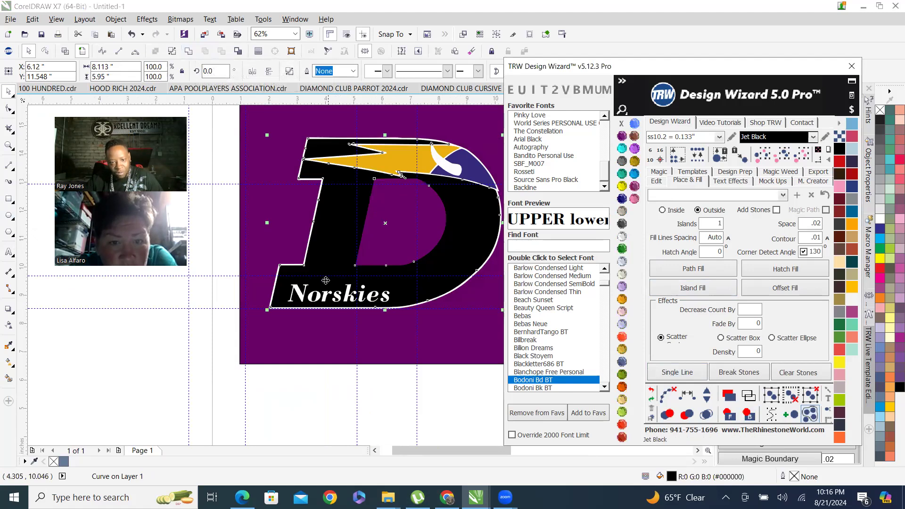
scroll(325, 280, "down", 1)
left_click(409, 363)
scroll(410, 227, "up", 2)
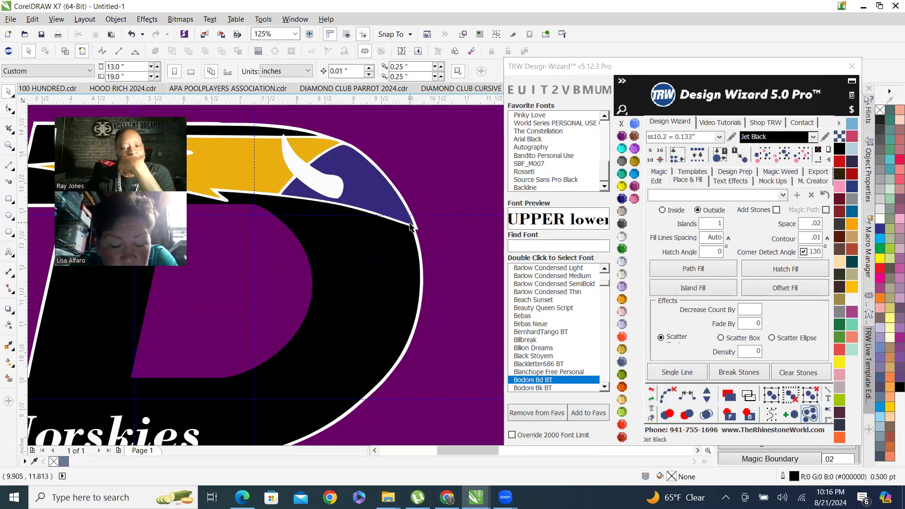
scroll(415, 236, "down", 2)
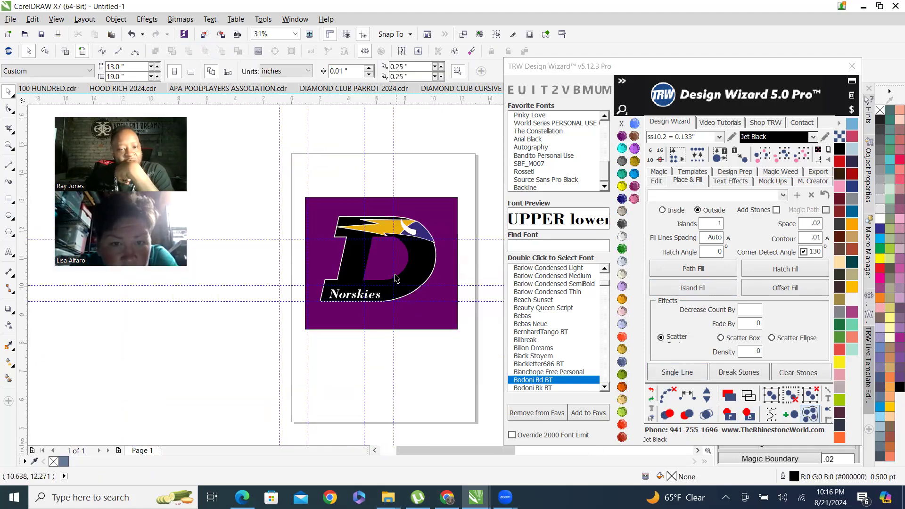
scroll(396, 279, "up", 1)
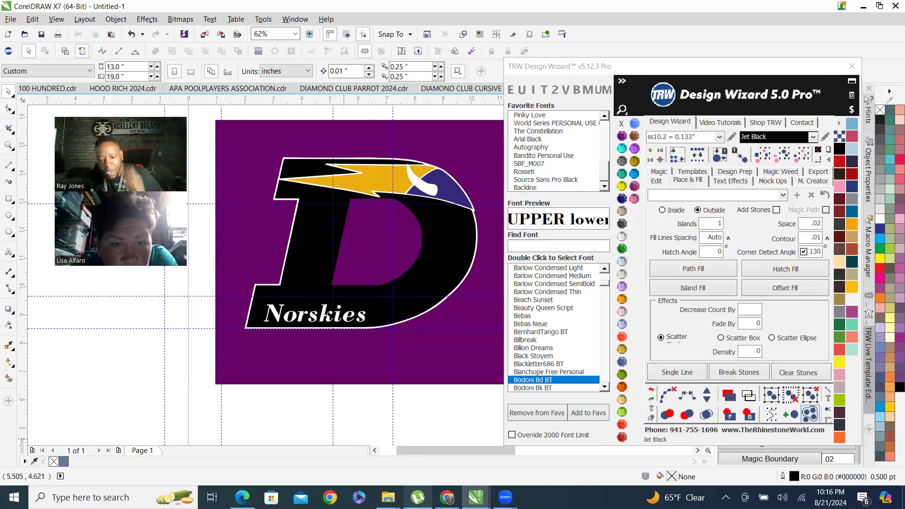
Switch to the browser and compare the design against the DeForest Norskies reference logo images.
left_click(447, 497)
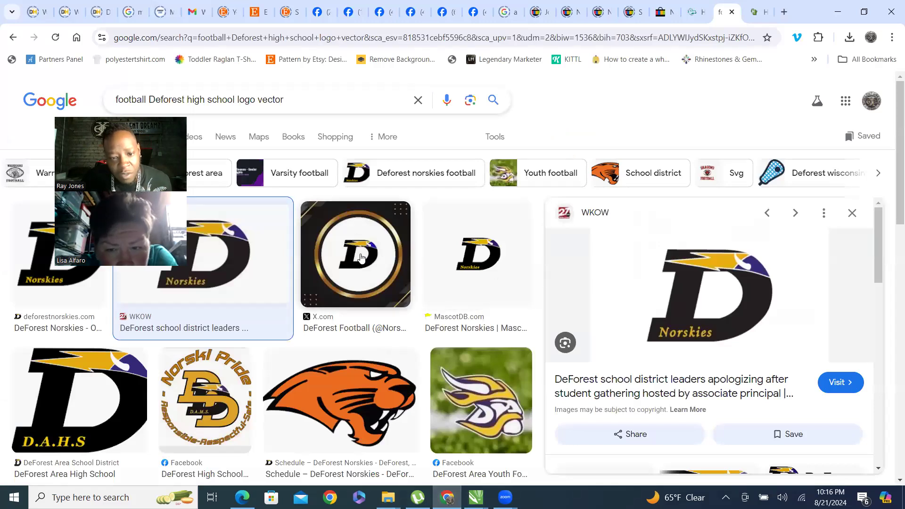
scroll(254, 218, "down", 1)
scroll(250, 207, "up", 1)
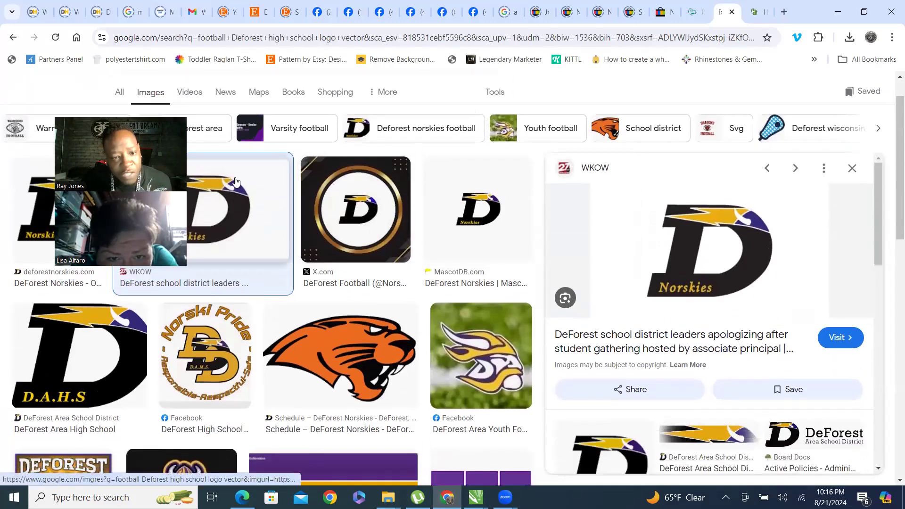
scroll(225, 233, "down", 1)
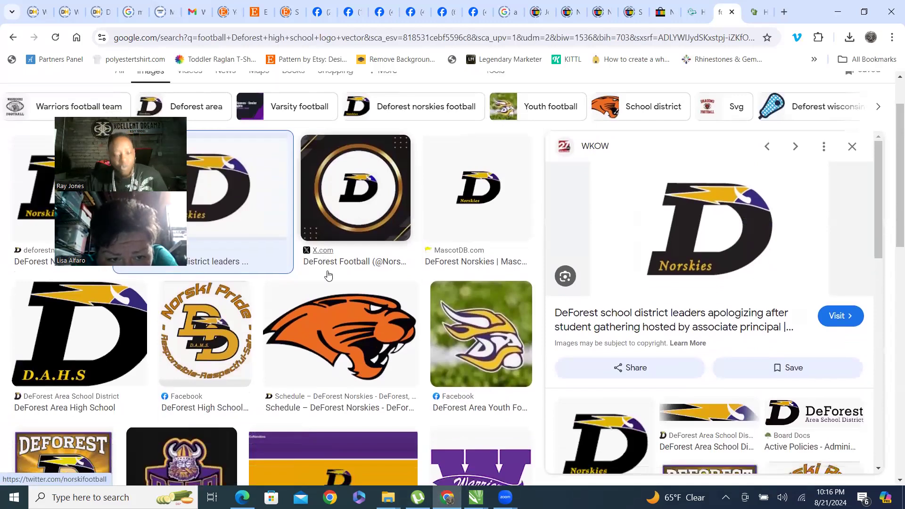
scroll(210, 380, "down", 2)
left_click(58, 391)
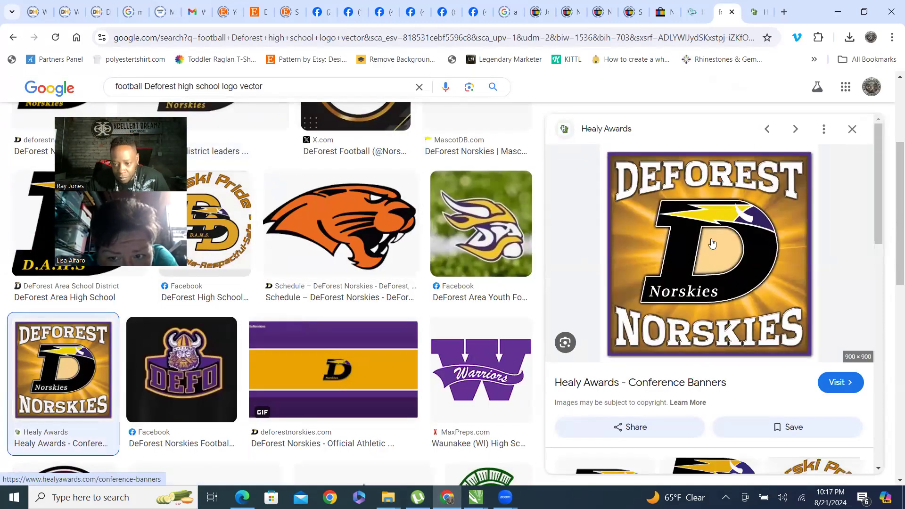
scroll(698, 226, "down", 5)
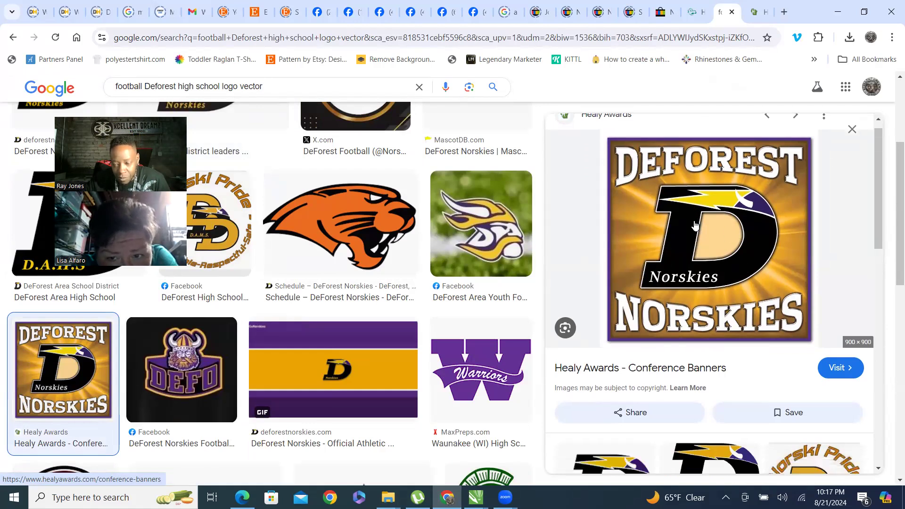
scroll(818, 220, "down", 3)
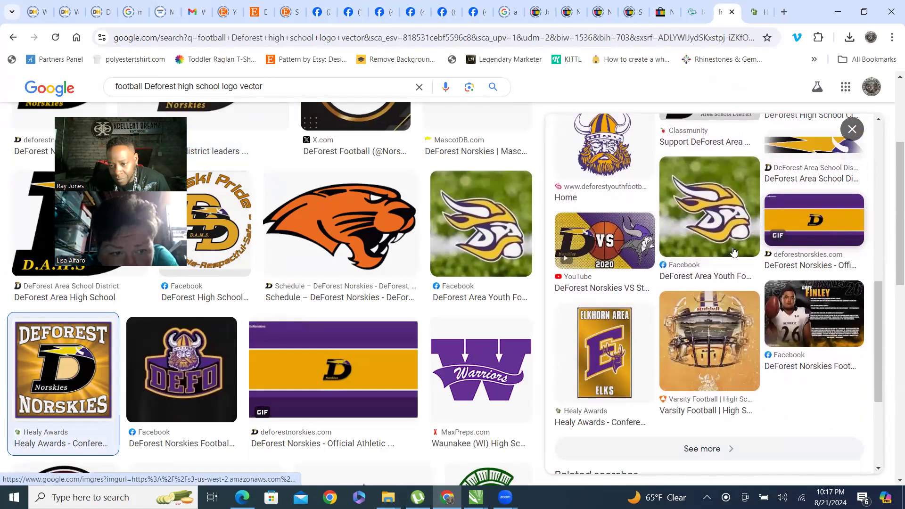
left_click(815, 220)
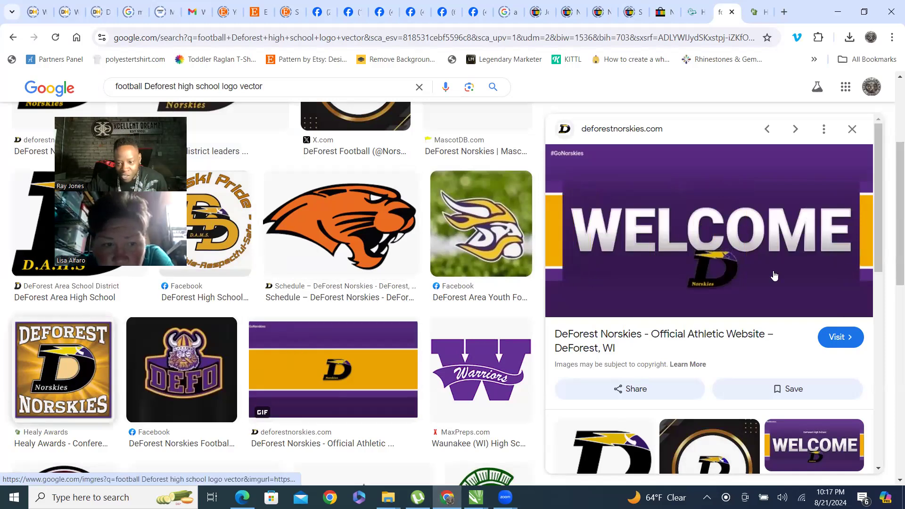
left_click(64, 370)
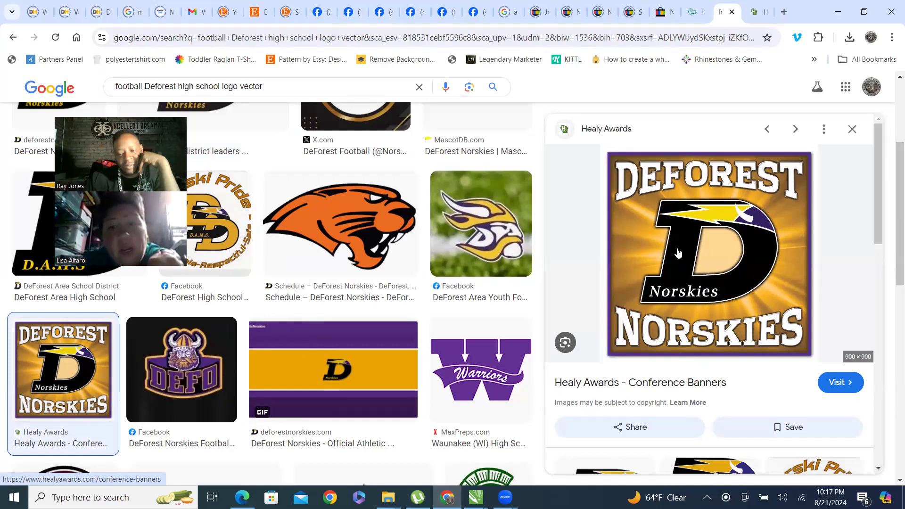
scroll(699, 270, "down", 3)
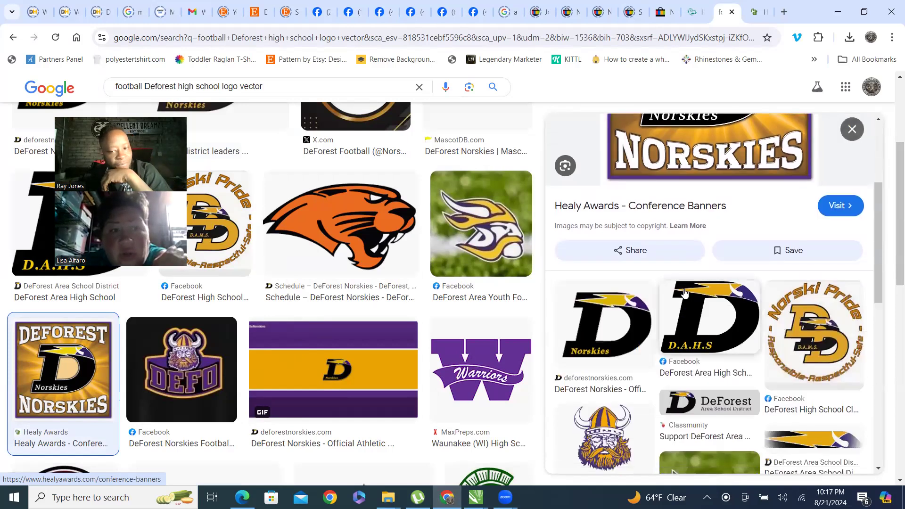
scroll(698, 266, "down", 10)
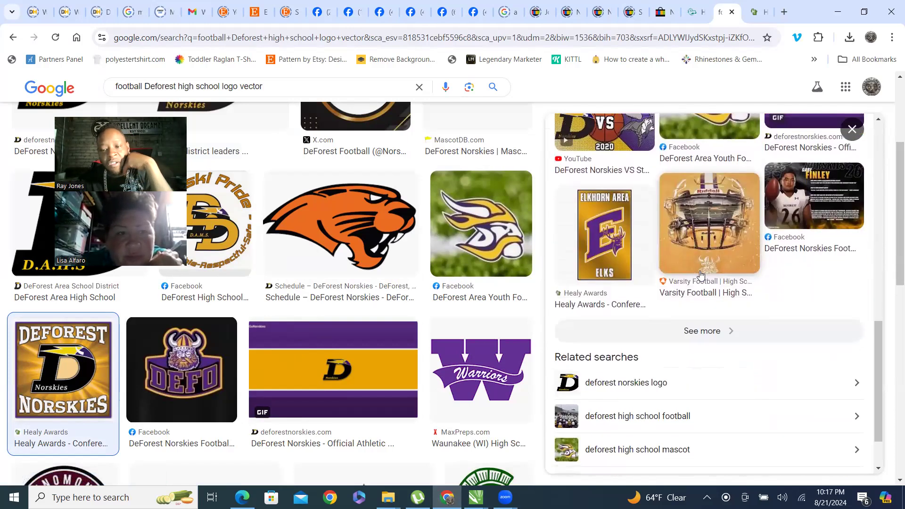
left_click(837, 17)
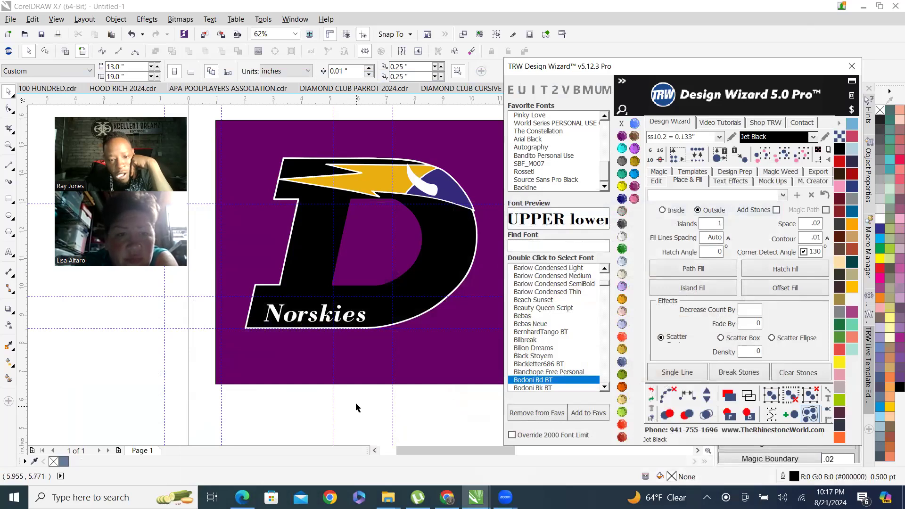
Fill the open counter inside the D with a new shape using the Smart Fill tool.
scroll(479, 222, "up", 4)
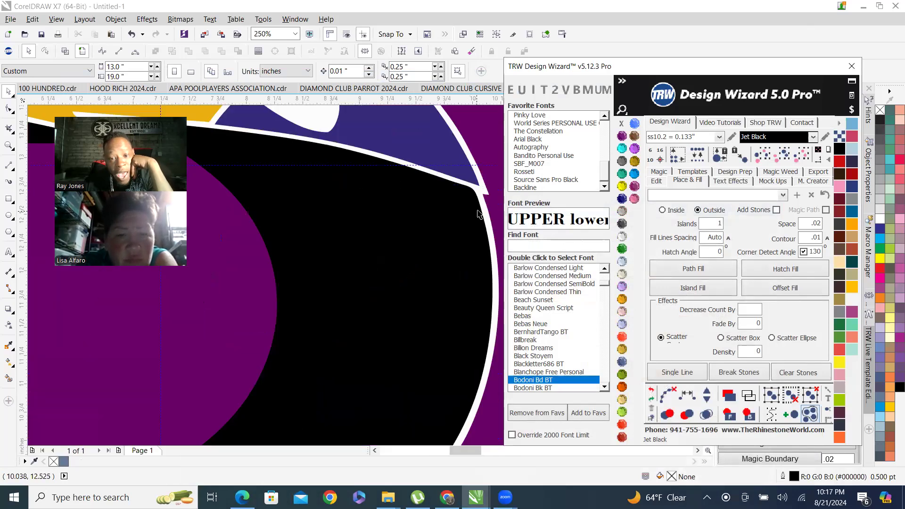
left_click(481, 196)
scroll(476, 213, "down", 4)
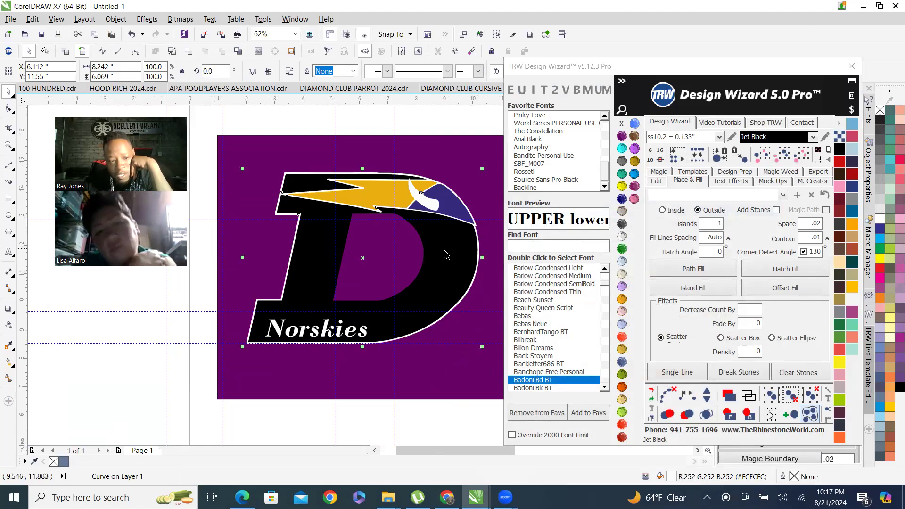
left_click(29, 350)
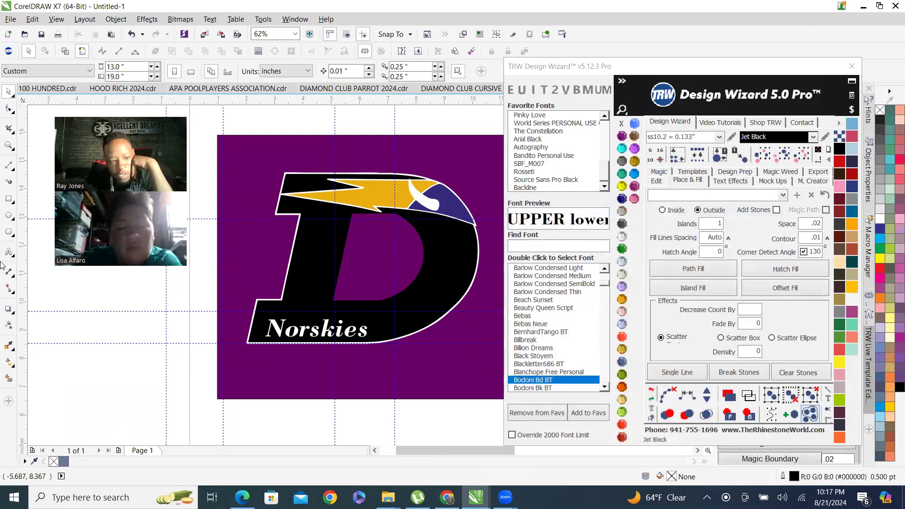
left_click(8, 378)
left_click(379, 253)
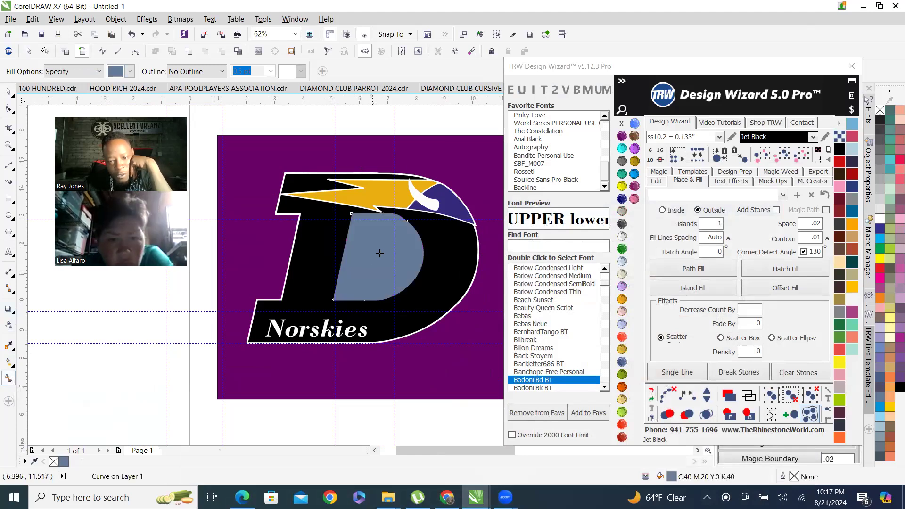
Try an inside island fill of the D's counter with a .03 contour, inspect it, and undo it.
double_click(807, 240)
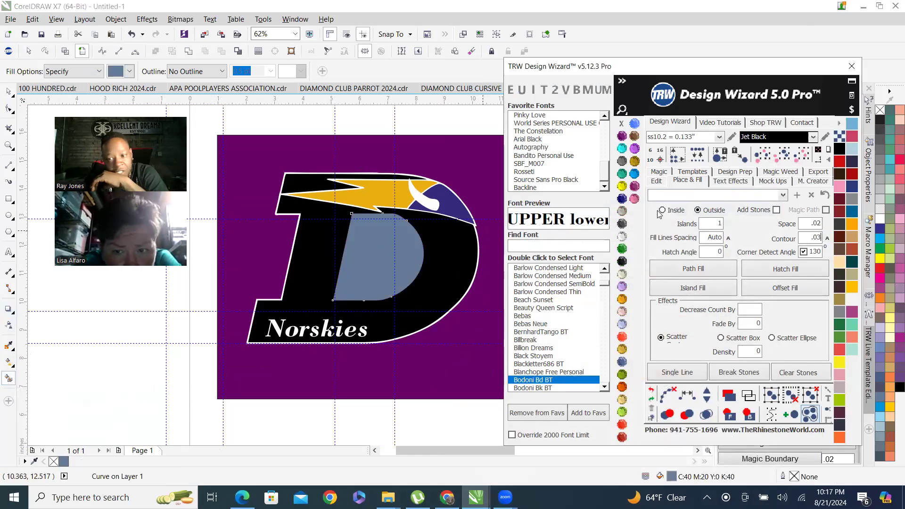
left_click(690, 288)
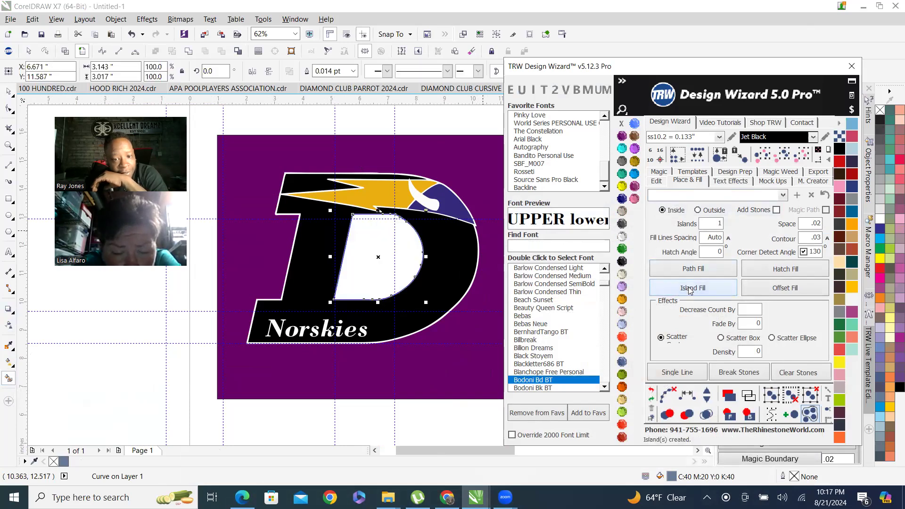
scroll(355, 227, "up", 2)
scroll(361, 200, "up", 2)
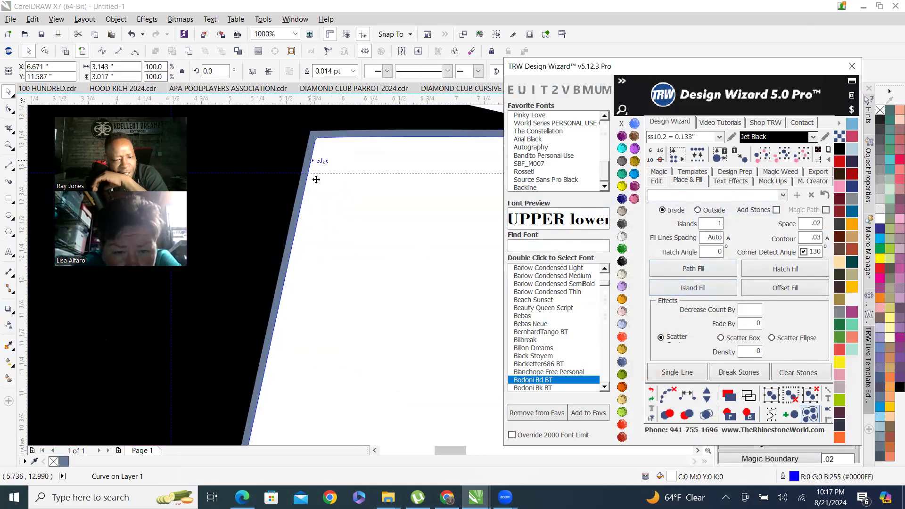
scroll(315, 175, "down", 3)
scroll(255, 200, "up", 2)
scroll(208, 239, "down", 2)
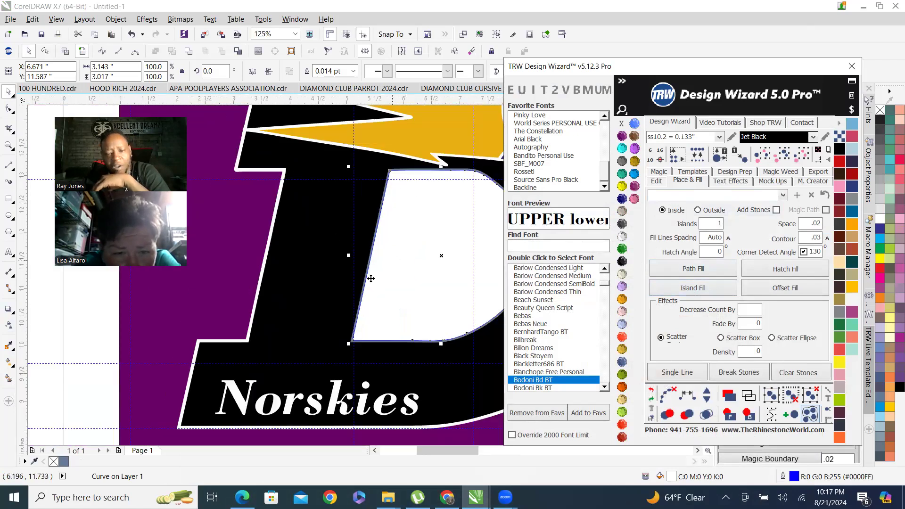
left_click(652, 391)
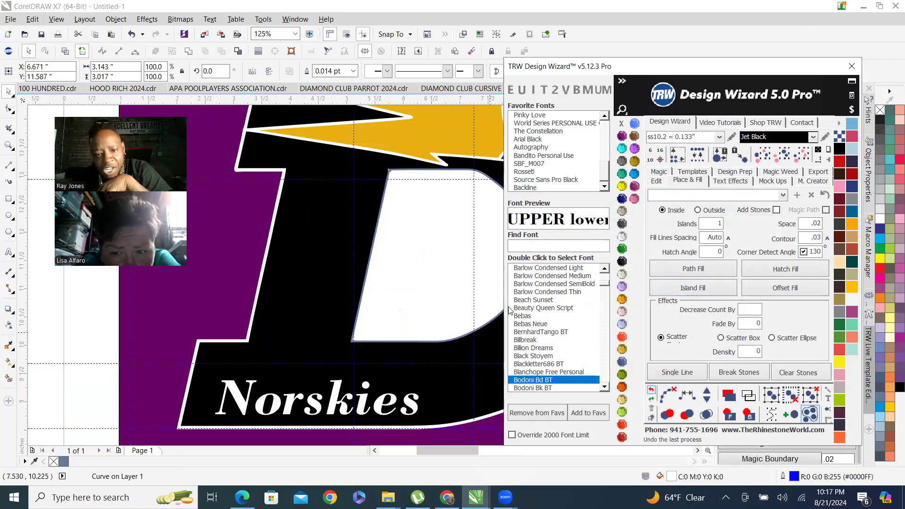
Try an inside island fill of the D's counter with a .04 contour and undo it.
left_click_drag(803, 239, 822, 239)
type(".")
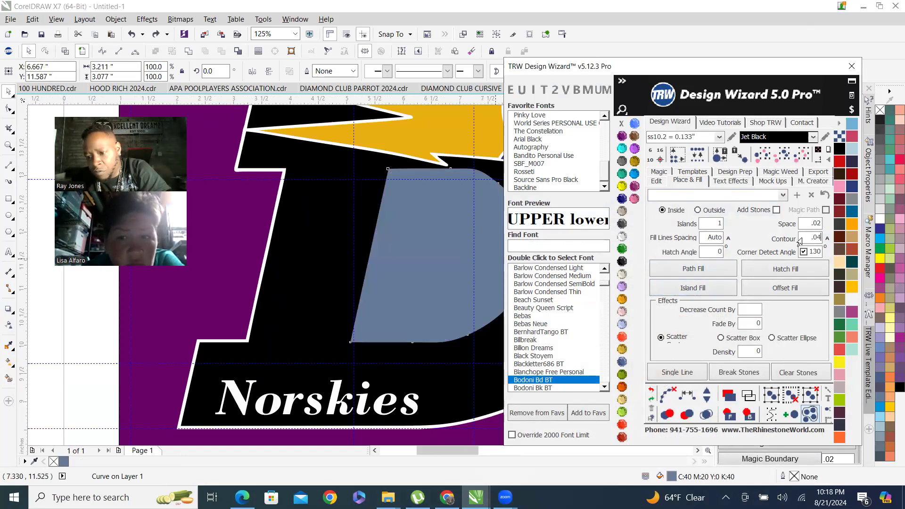
left_click(692, 289)
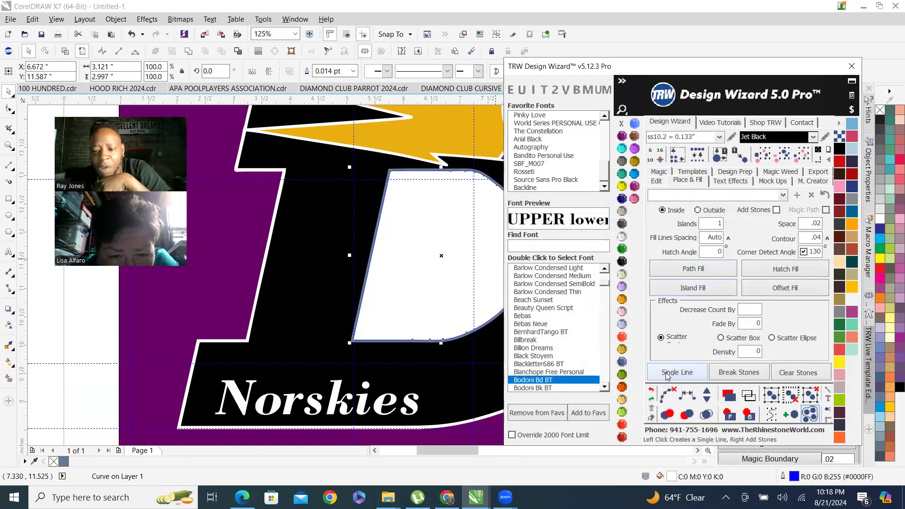
left_click(653, 391)
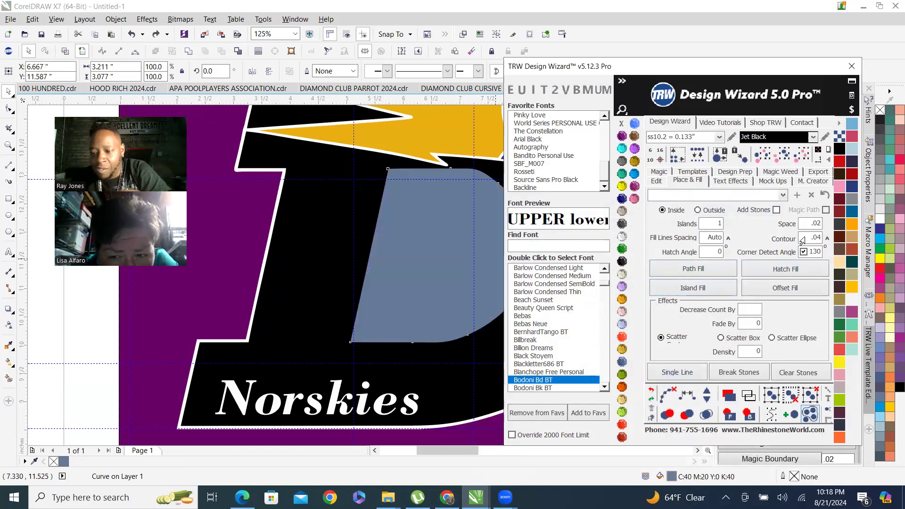
Create an inside island fill in the D's counter with the contour set to .05.
left_click_drag(804, 239, 822, 239)
type(".05")
left_click(692, 288)
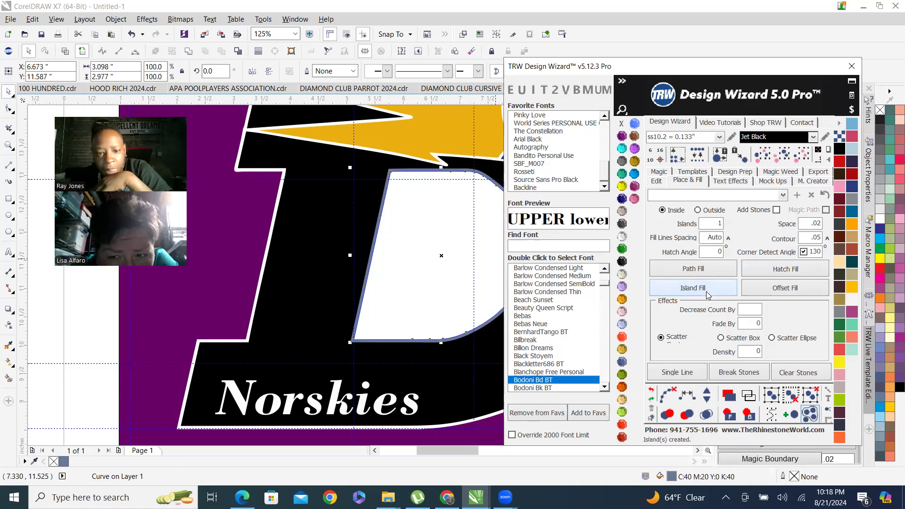
scroll(414, 179, "up", 3)
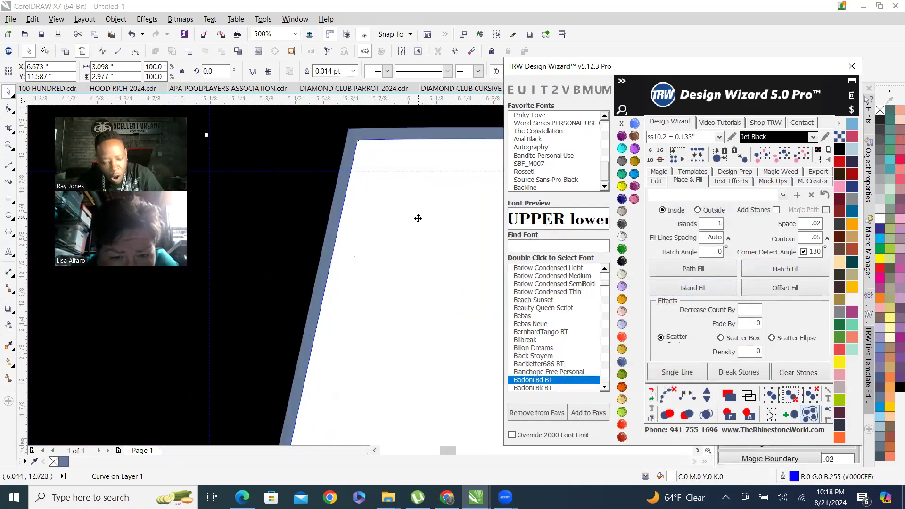
Delete the Smart Fill shape from inside the D's counter, leaving the island ring.
left_click(349, 151, "shift")
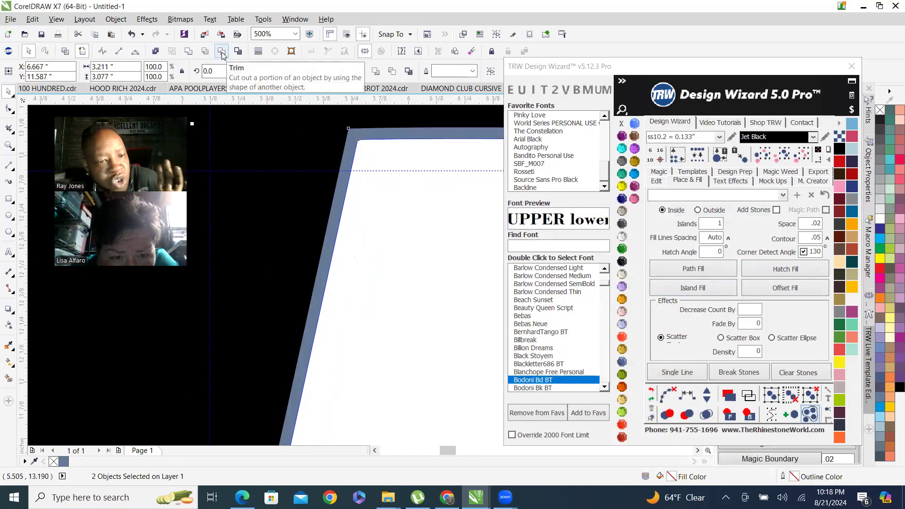
scroll(325, 197, "down", 2)
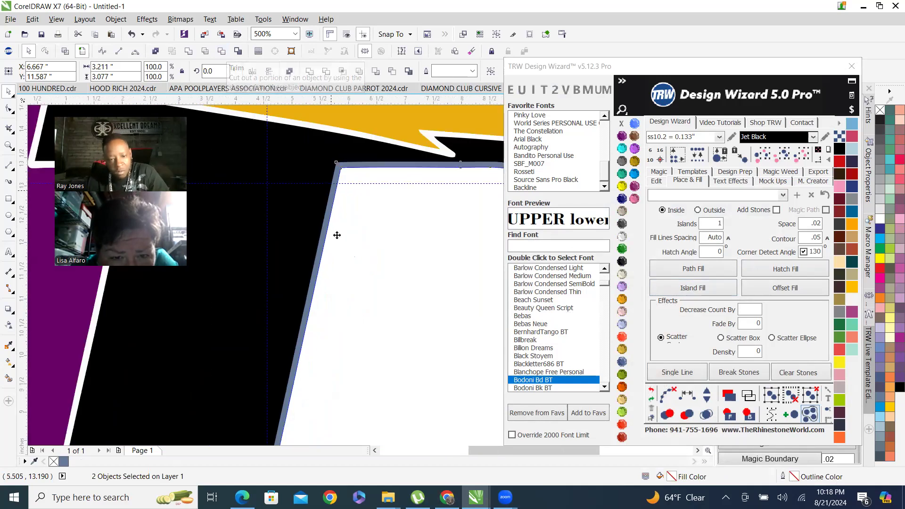
scroll(337, 235, "down", 1)
left_click(357, 415)
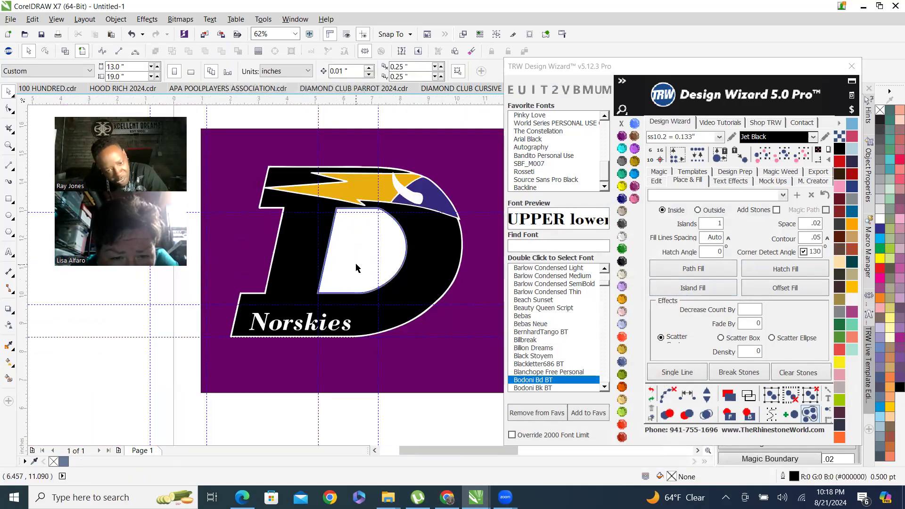
left_click(356, 266)
key("Delete")
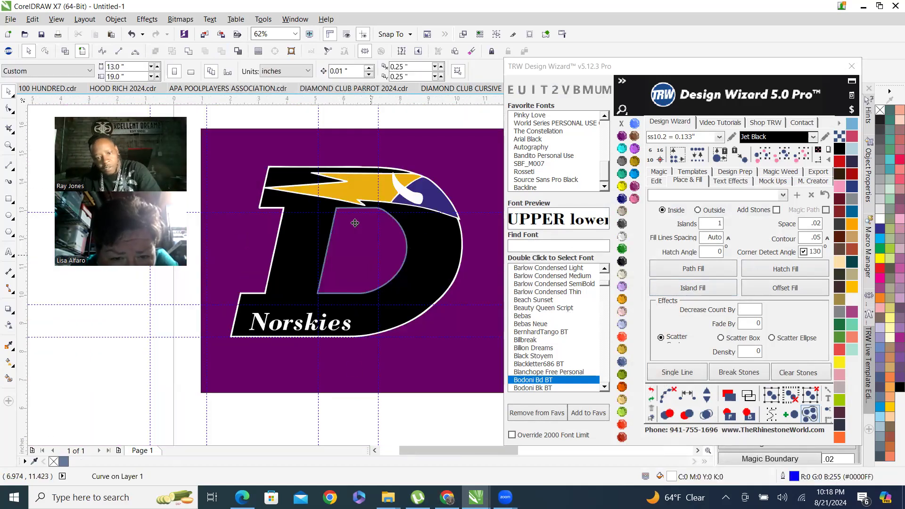
Weld the counter's island ring into the D shape.
scroll(329, 245, "up", 3)
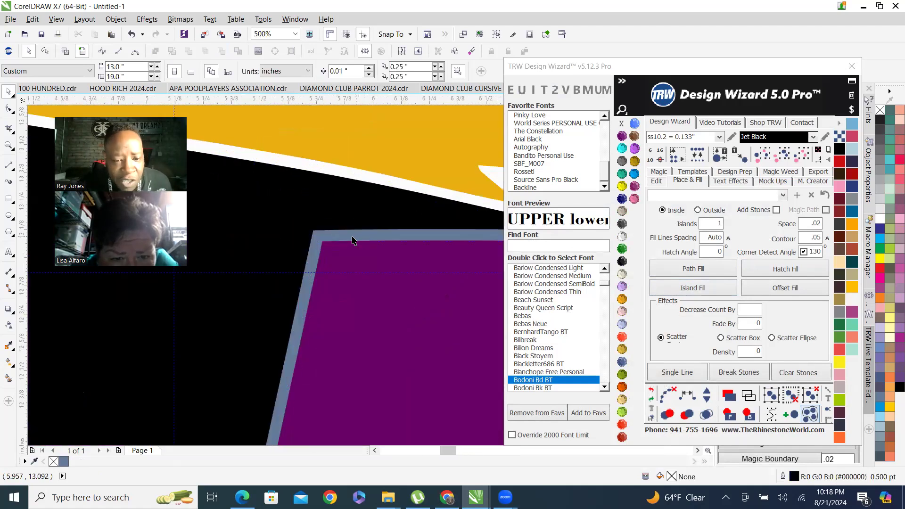
left_click(359, 238)
scroll(359, 239, "down", 1)
scroll(365, 211, "up", 2)
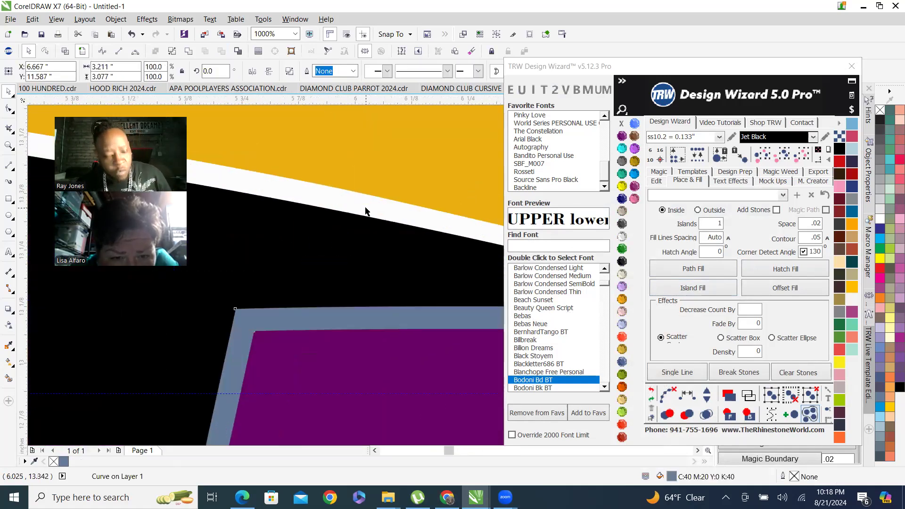
left_click(366, 211, "shift")
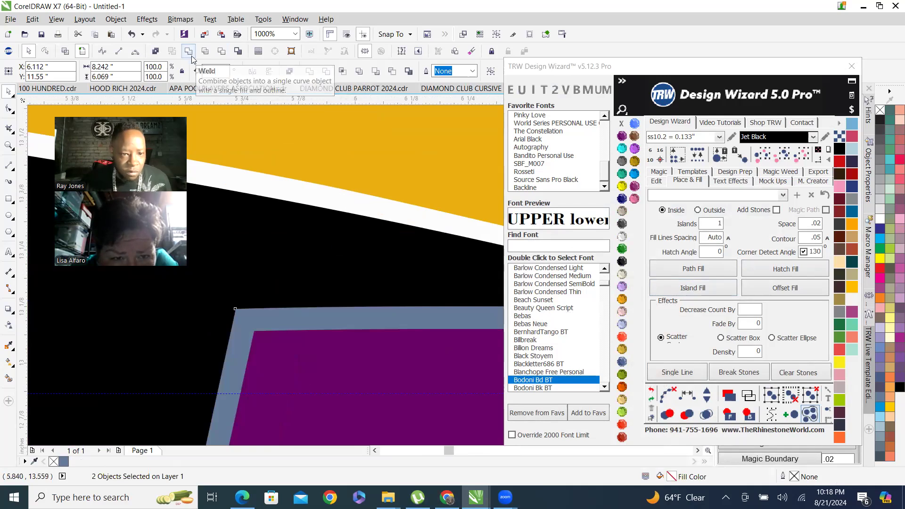
scroll(349, 250, "down", 3)
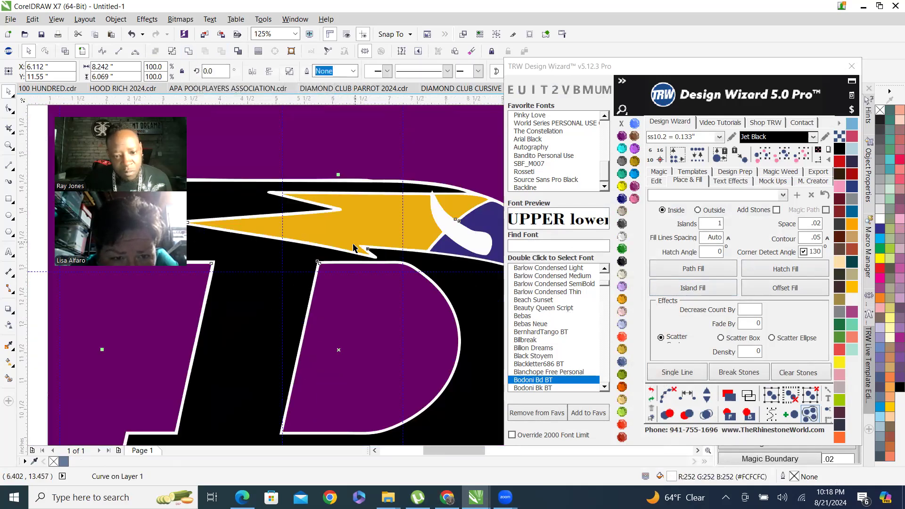
scroll(316, 364, "down", 3)
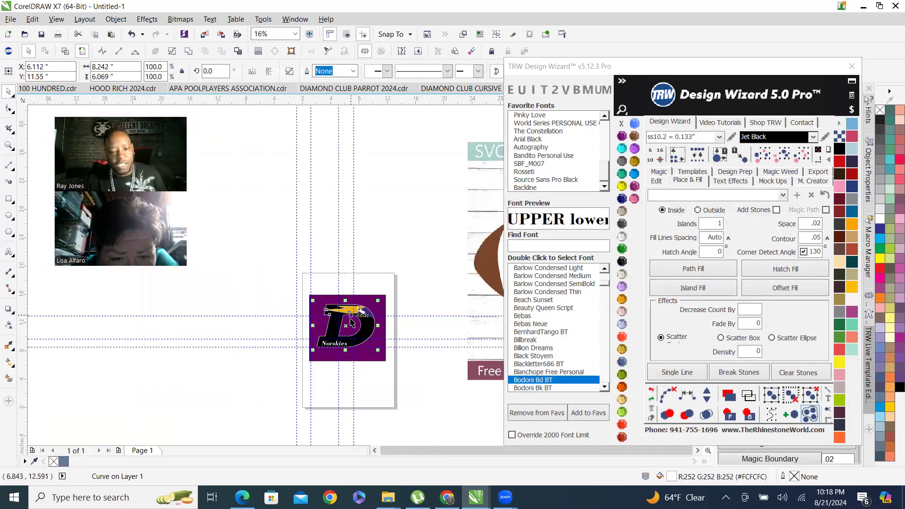
scroll(371, 269, "up", 2)
key("Escape")
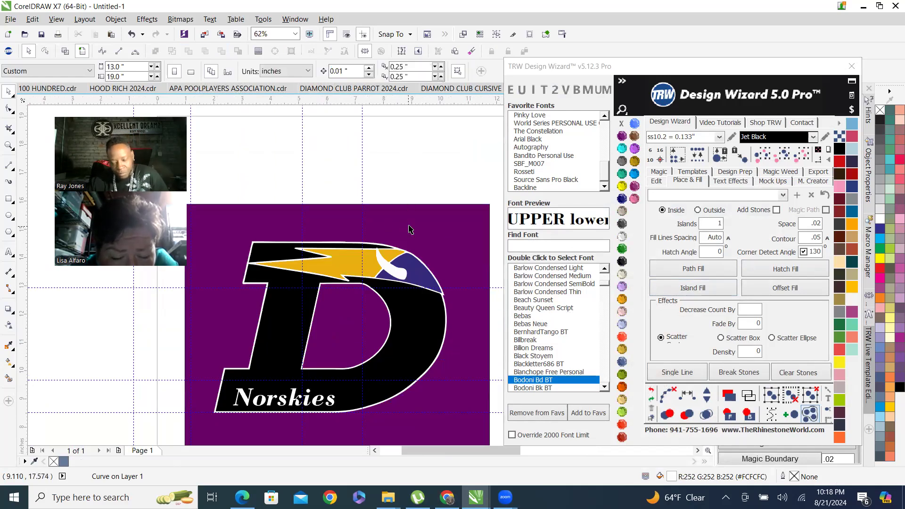
Remove the purple background rectangle behind the logo.
left_click(435, 234)
scroll(346, 269, "up", 4)
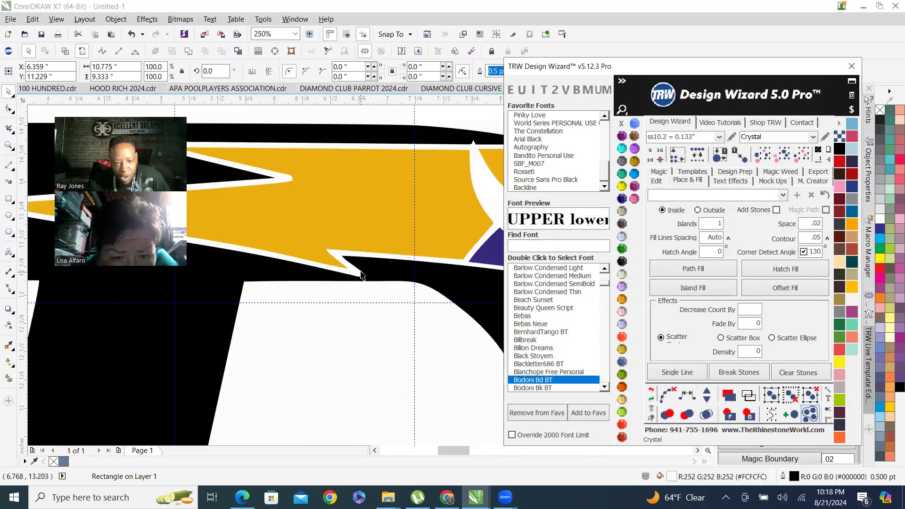
left_click(360, 274)
scroll(361, 275, "down", 4)
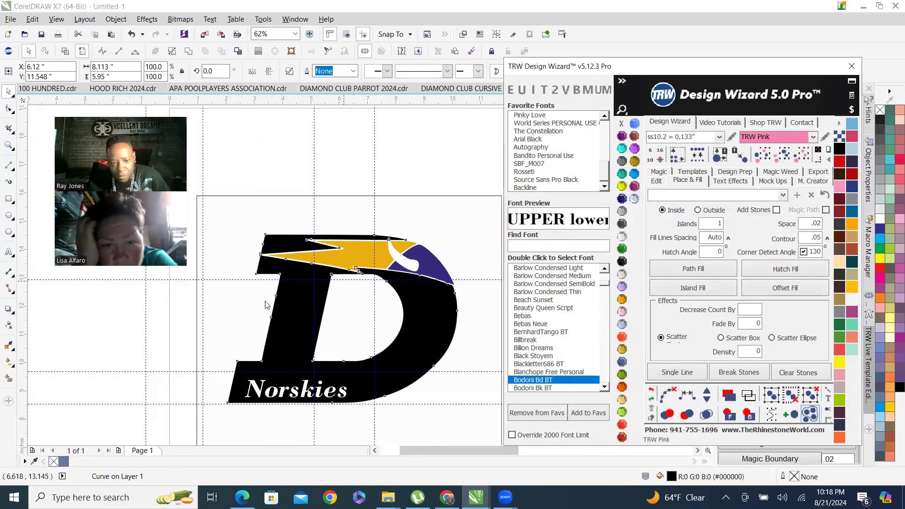
Try applying the TRW Pink stone color to the D and undo it.
left_click(634, 199)
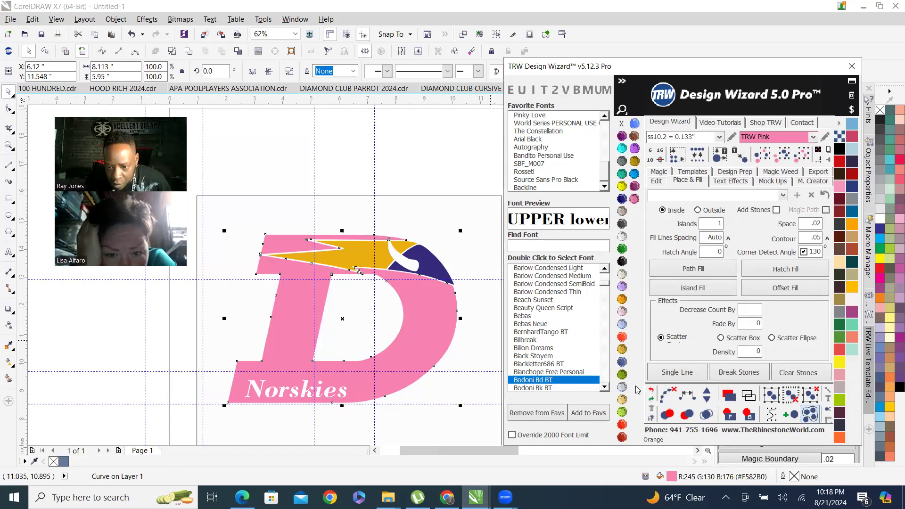
key("ctrl+z")
Set the D's white outline and horn to the TRW Pink stone color.
scroll(334, 238, "up", 8)
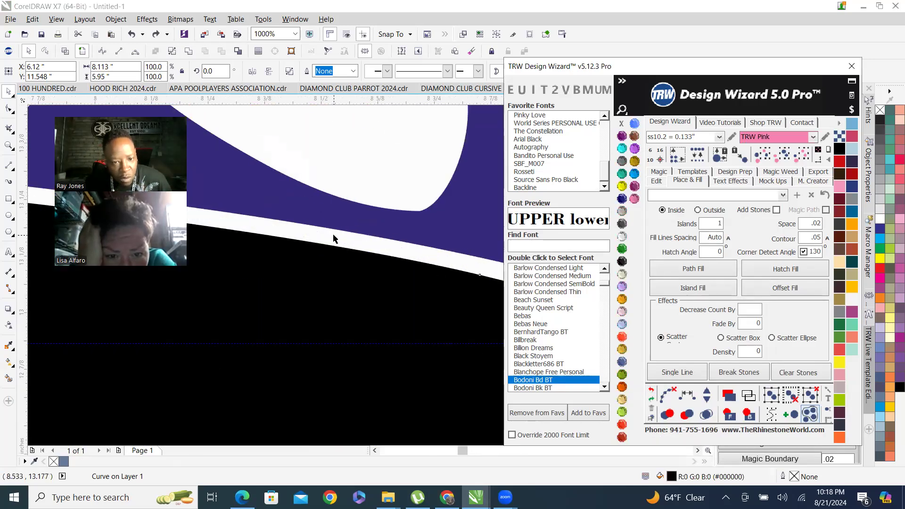
scroll(334, 238, "down", 8)
left_click(634, 199)
scroll(348, 274, "down", 1)
scroll(441, 236, "up", 1)
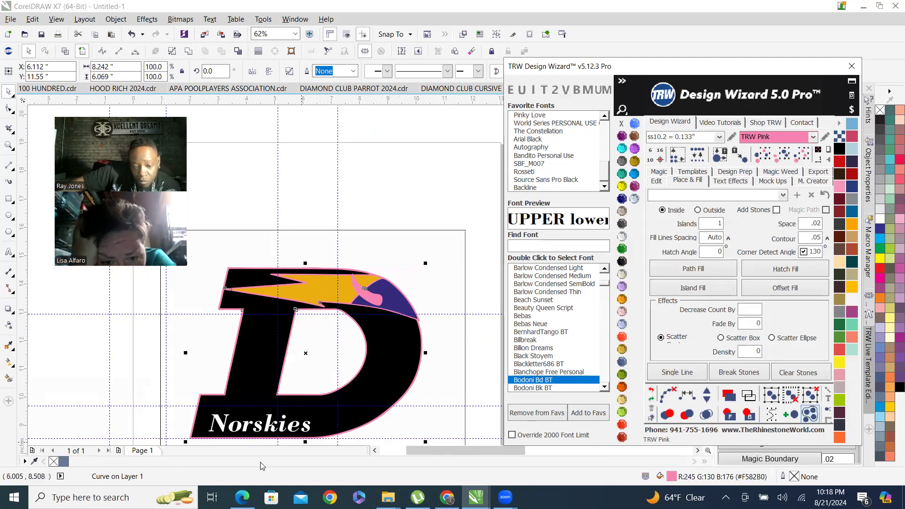
Trim the D using the Norskies lettering so the letters are cut out of it.
scroll(229, 427, "up", 3)
left_click(297, 368)
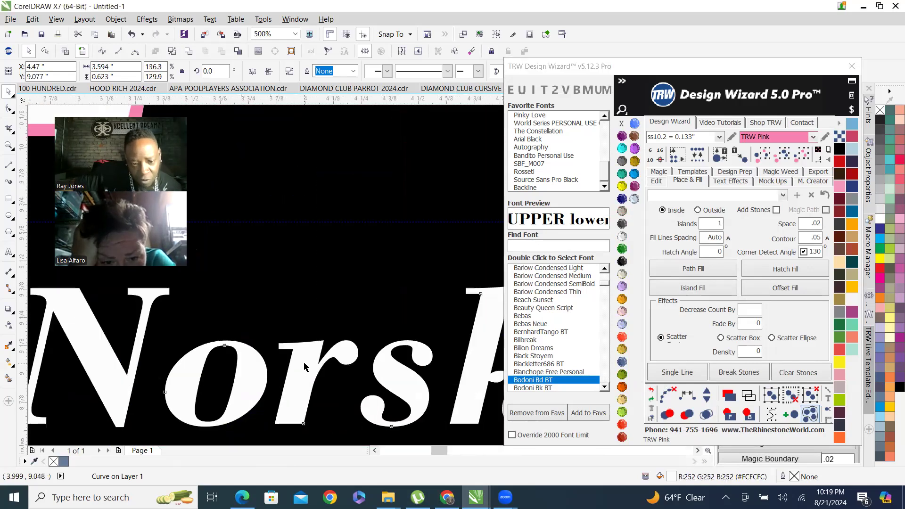
scroll(317, 379, "down", 2)
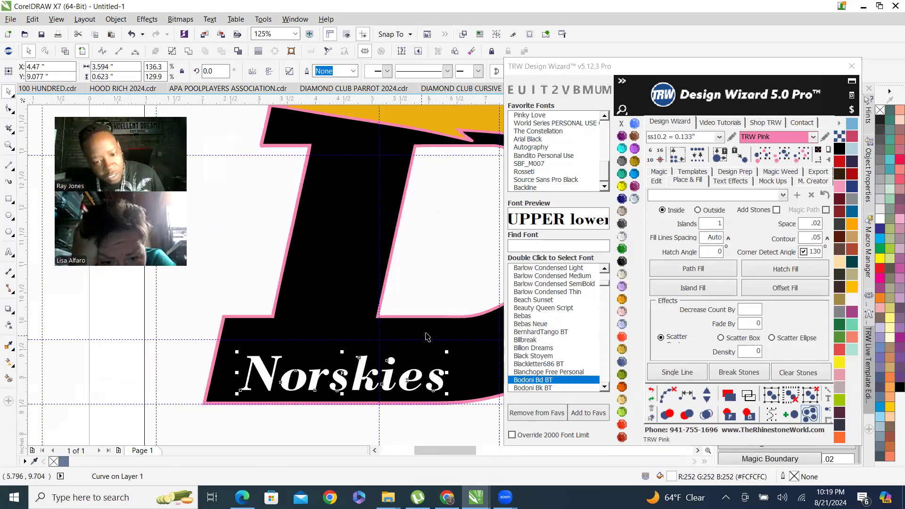
left_click(189, 52)
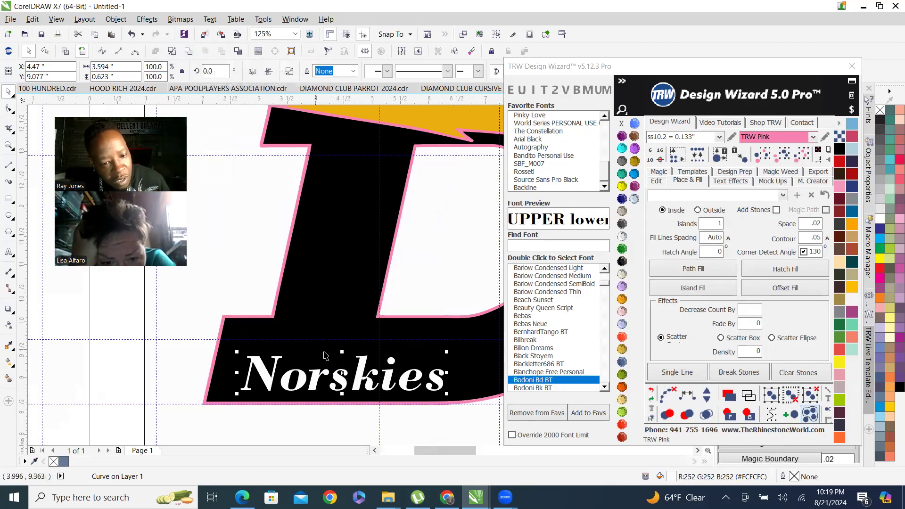
left_click(332, 326, "shift")
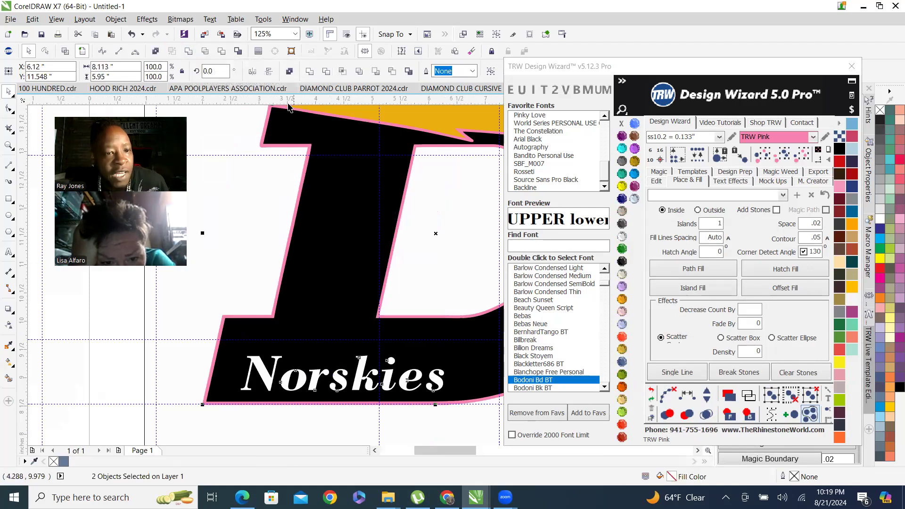
left_click(238, 51)
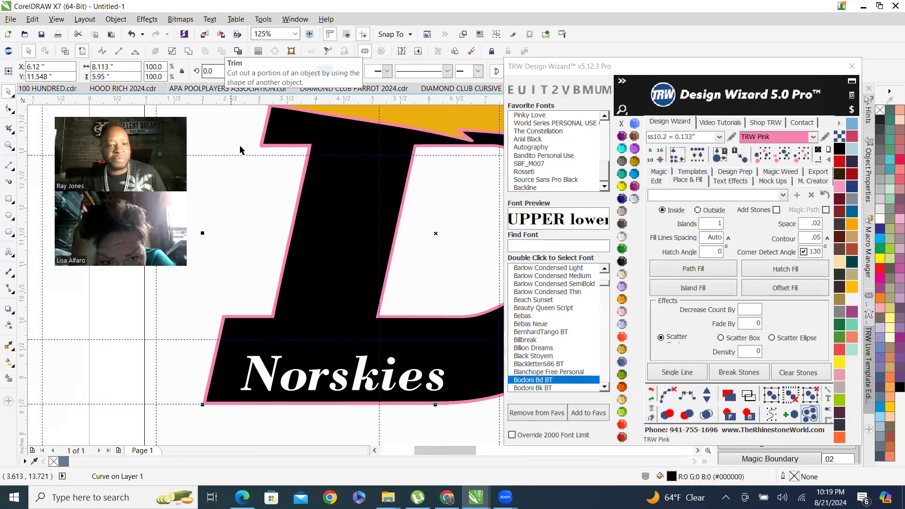
Try applying Jet Black stones to the Norskies lettering and undo it.
left_click(250, 242)
scroll(318, 335, "down", 1)
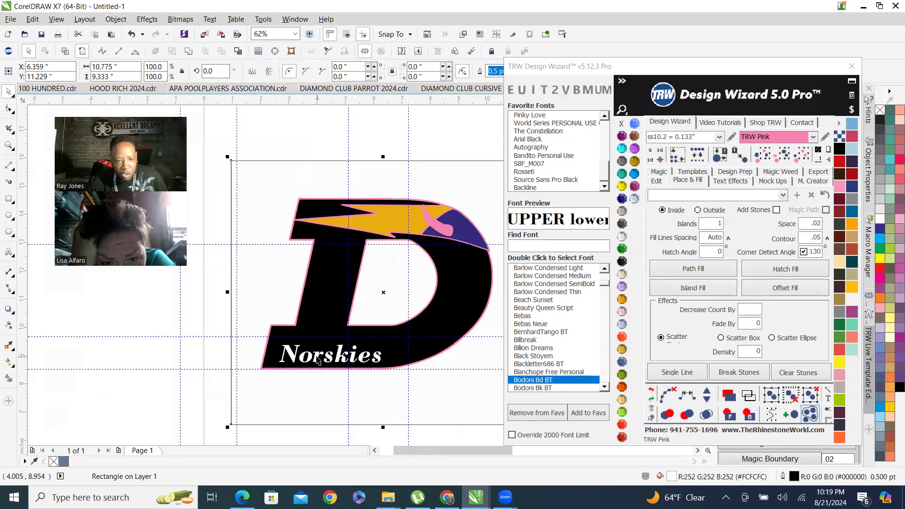
left_click(318, 361)
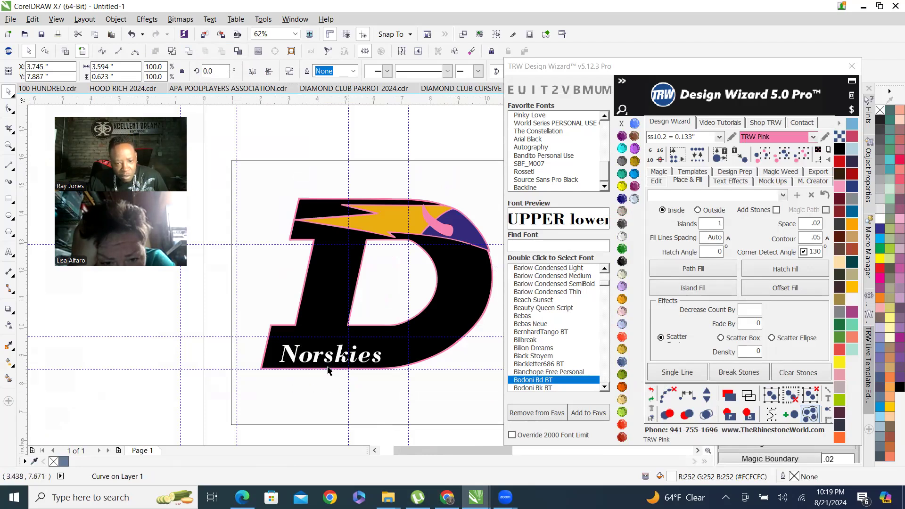
left_click(623, 266)
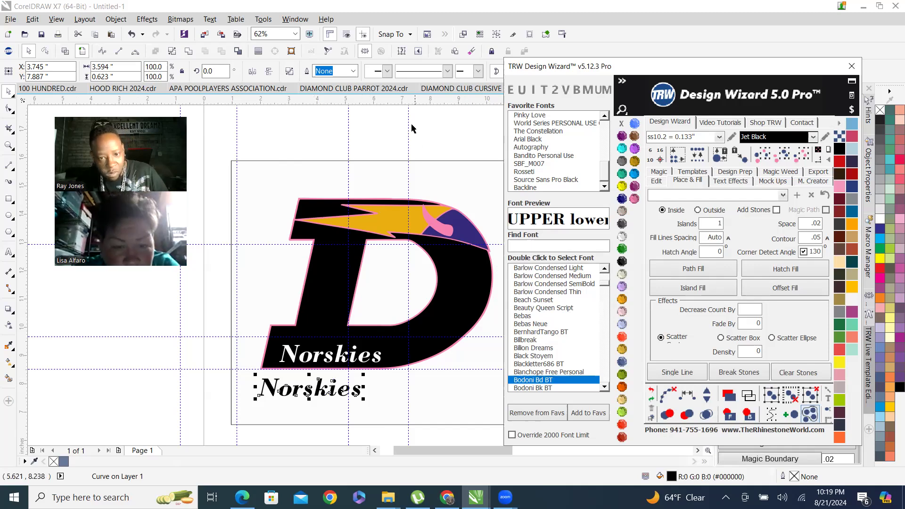
left_click(533, 5)
key("ctrl+z")
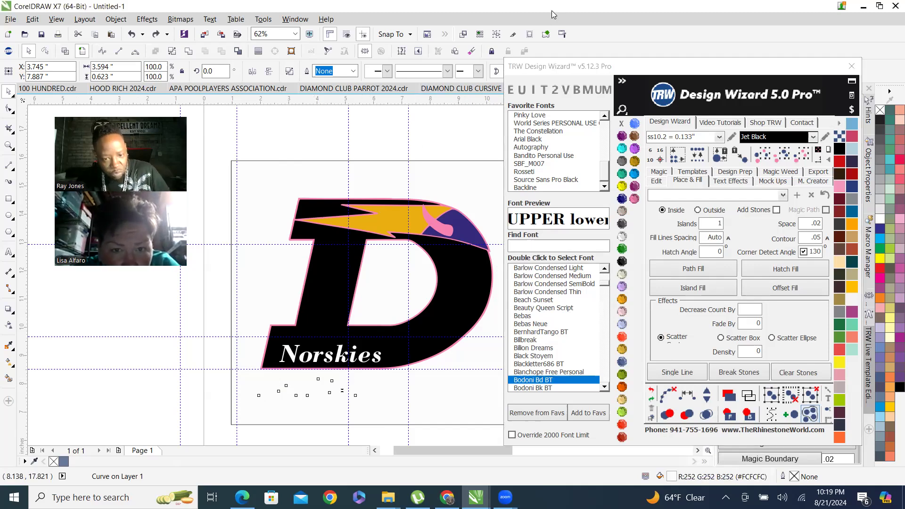
key("ctrl+z")
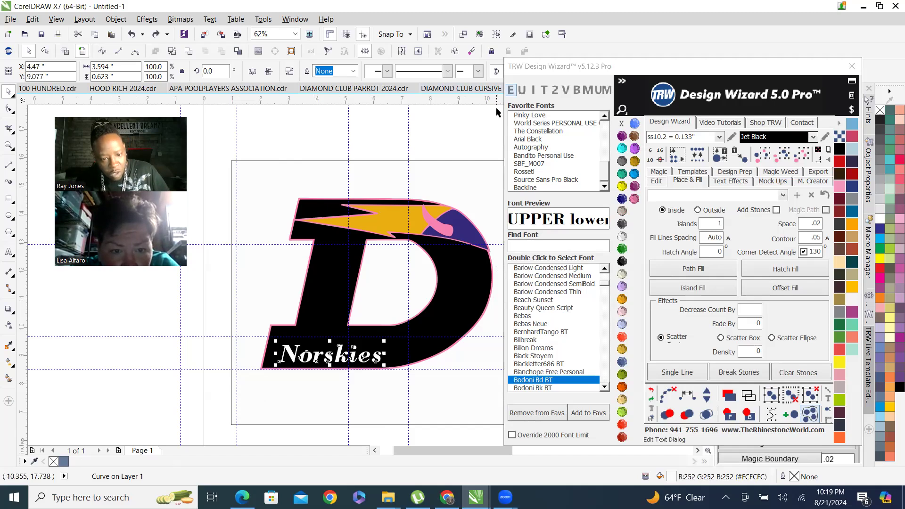
Set the Norskies lettering's stone color to TRW Pink.
left_click(635, 199)
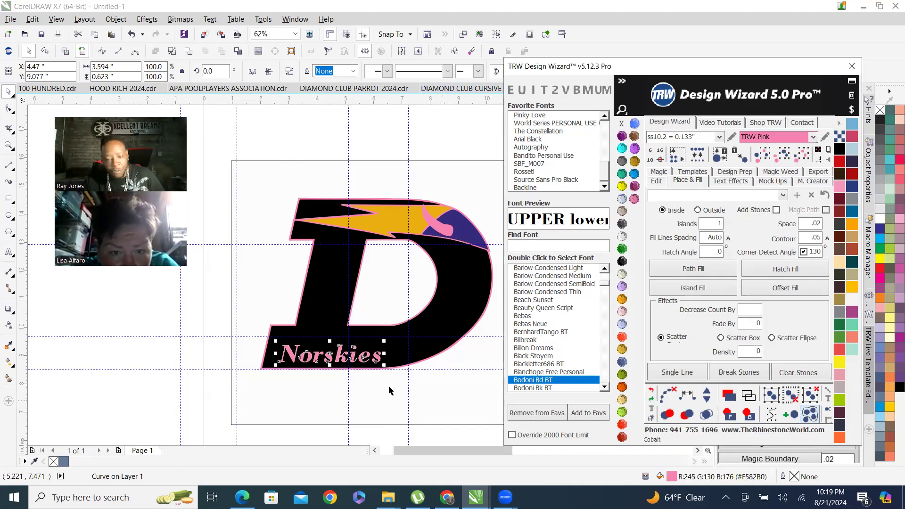
scroll(390, 390, "up", 3)
left_click(369, 377)
scroll(359, 264, "up", 3)
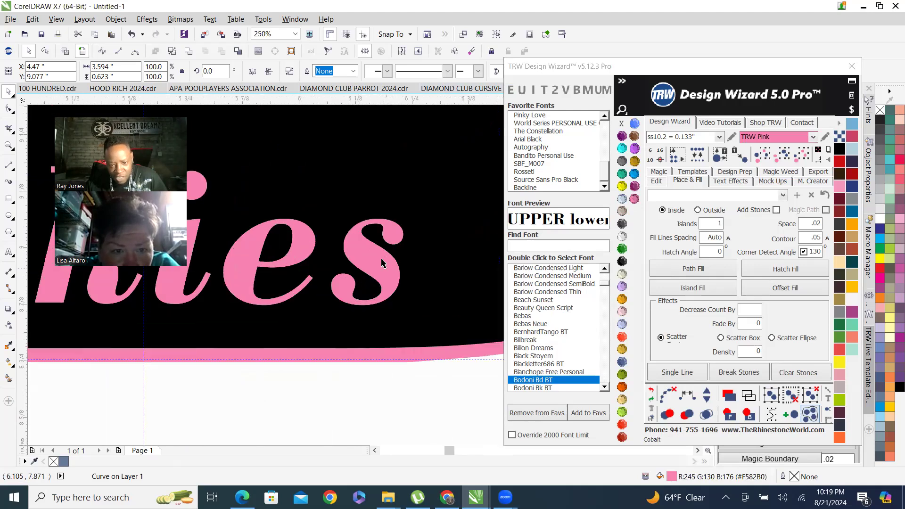
Set the contour to .002 and switch the fill option to Outside.
double_click(806, 239)
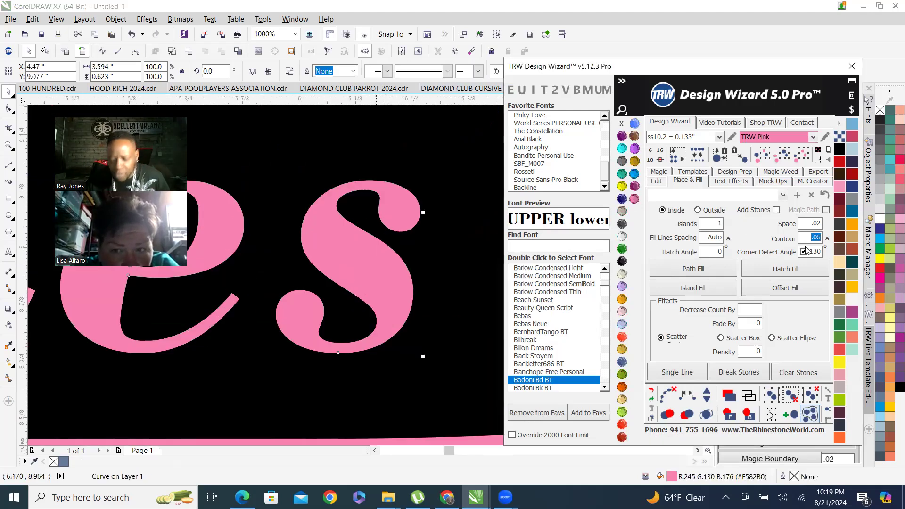
type(".")
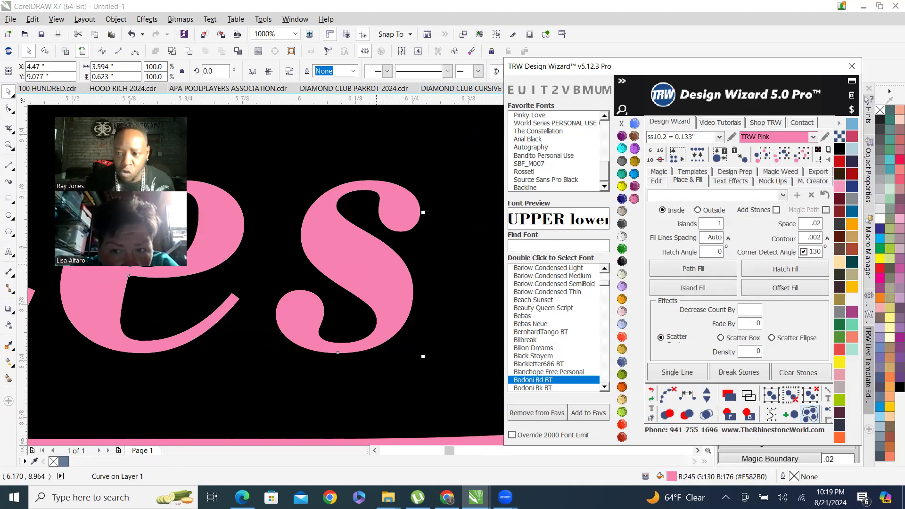
left_click(698, 210)
scroll(408, 348, "down", 10)
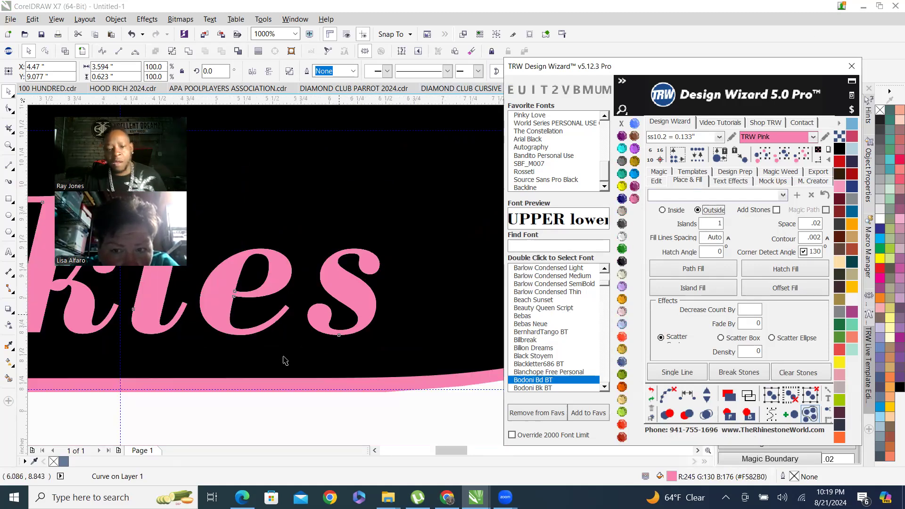
Inspect the Norskies lettering and the D at several zoom levels in enhanced and wireframe views.
scroll(403, 364, "up", 3)
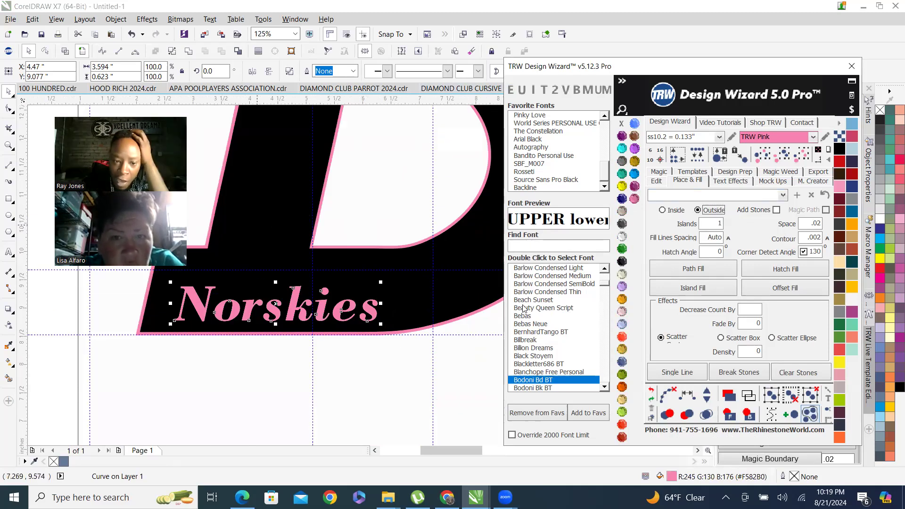
left_click(349, 338)
scroll(316, 325, "up", 3)
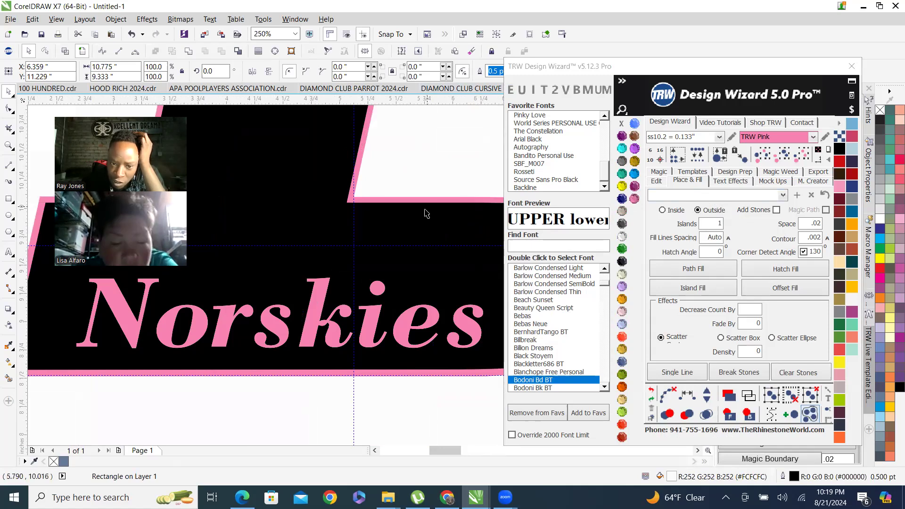
left_click(370, 311)
scroll(382, 276, "down", 2)
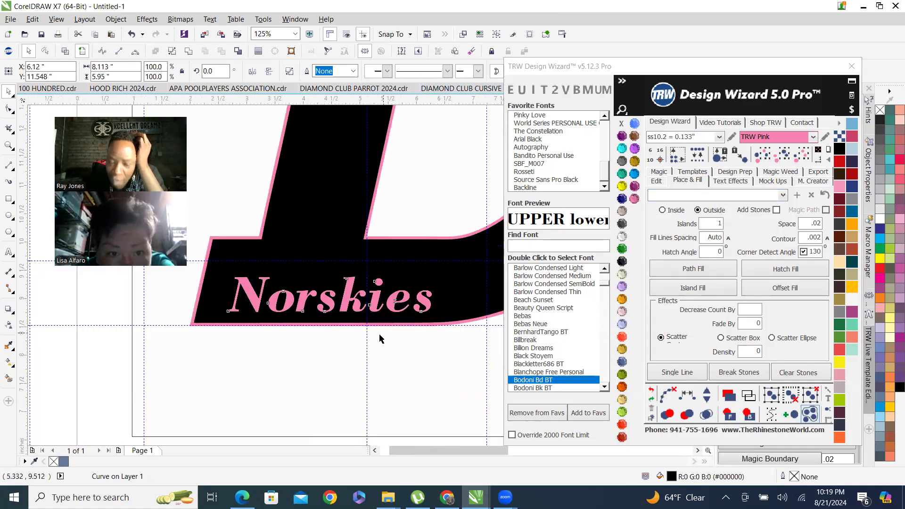
scroll(430, 398, "down", 3)
left_click(402, 342)
scroll(309, 258, "up", 3)
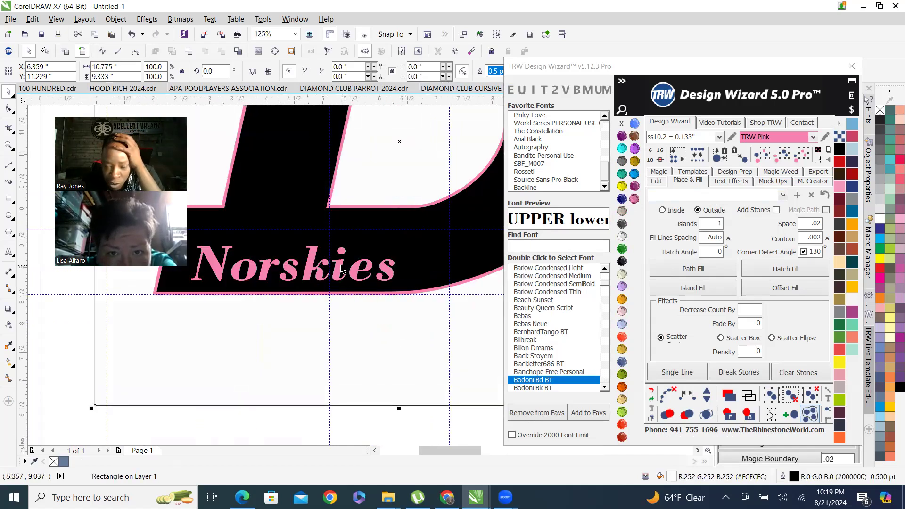
scroll(341, 269, "up", 3)
left_click(321, 248)
left_click(65, 51)
scroll(380, 278, "down", 3)
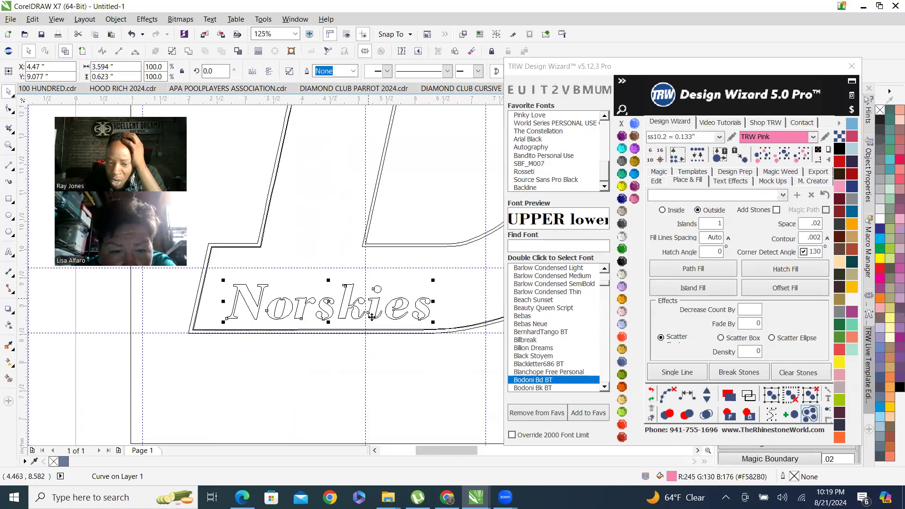
scroll(347, 283, "up", 3)
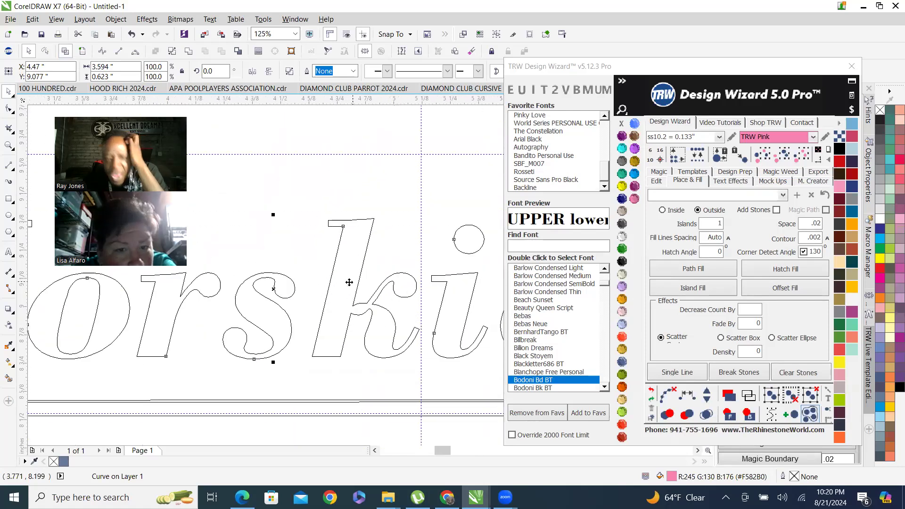
left_click(359, 228)
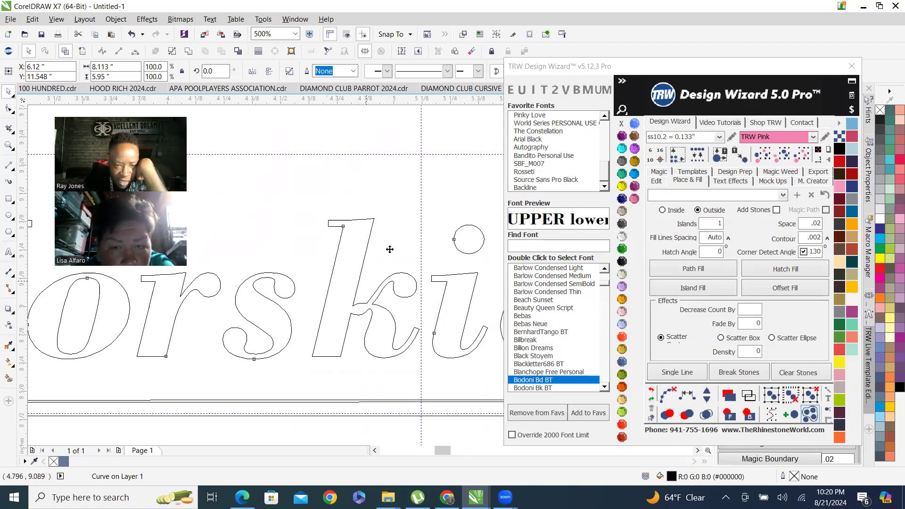
left_click(82, 51)
Select the Norskies lettering and apply Island Fill to it.
scroll(408, 309, "down", 2)
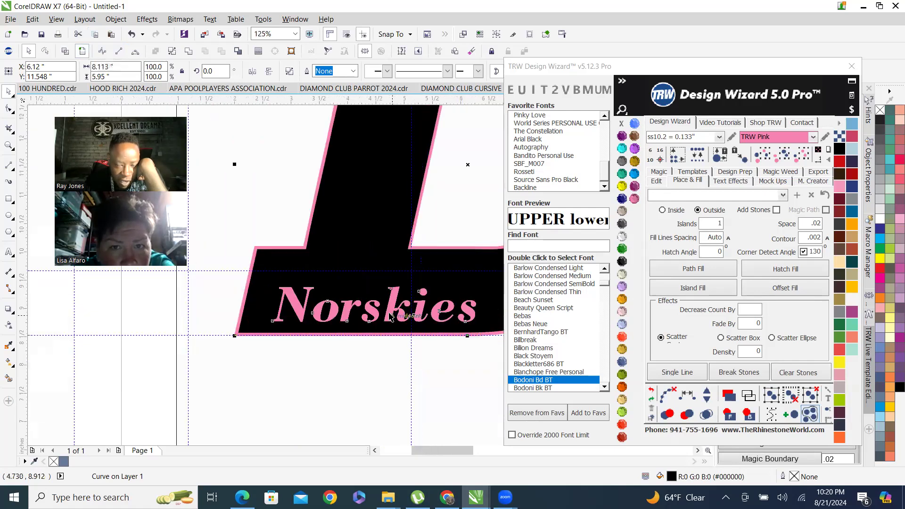
left_click(383, 259)
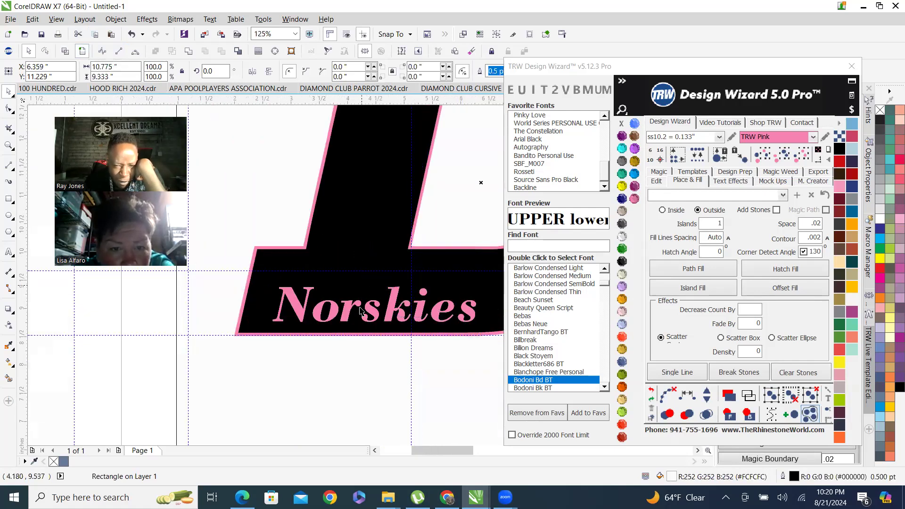
scroll(389, 315, "up", 1)
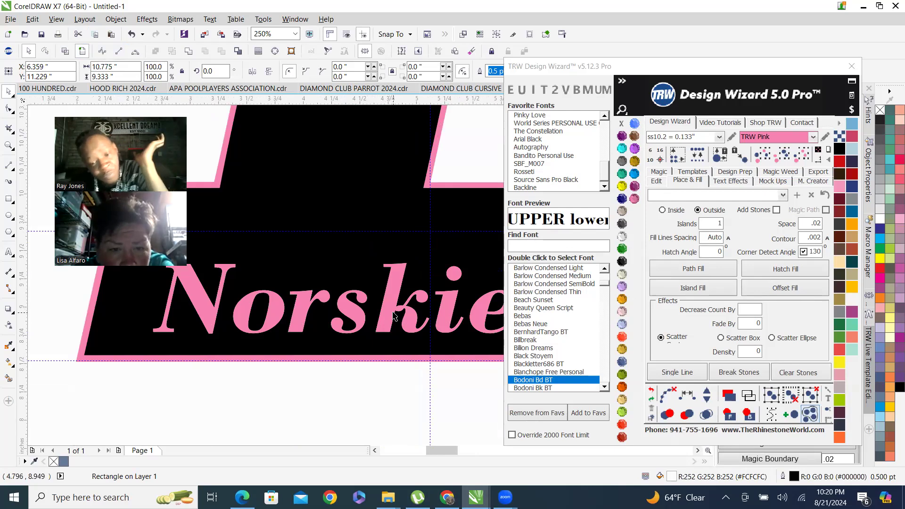
scroll(358, 307, "up", 1)
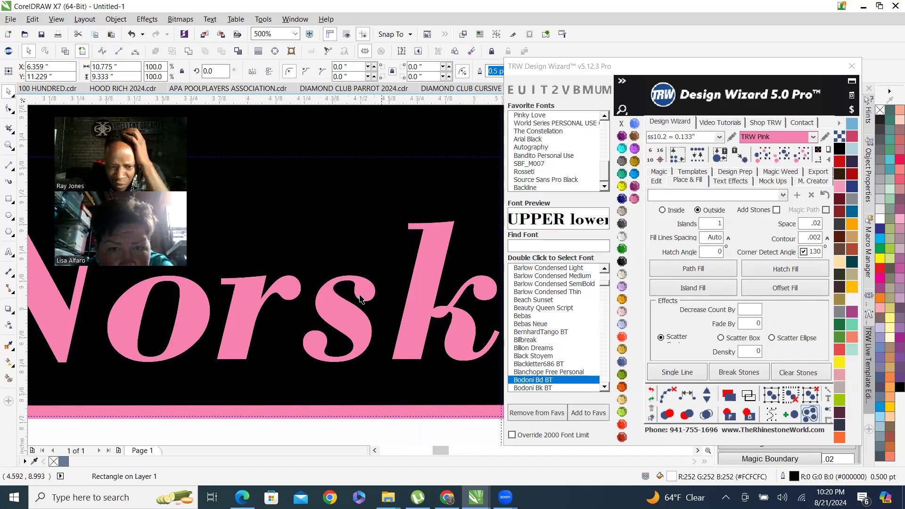
left_click(337, 309)
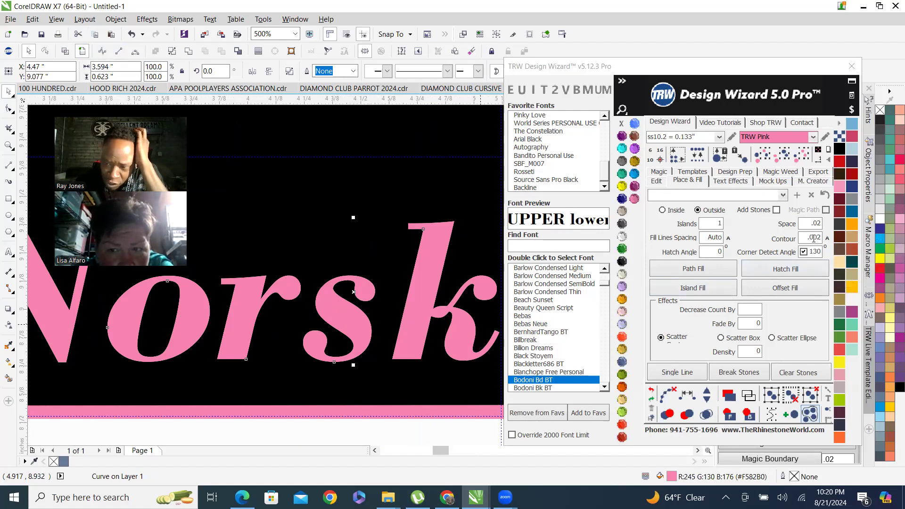
left_click(693, 288)
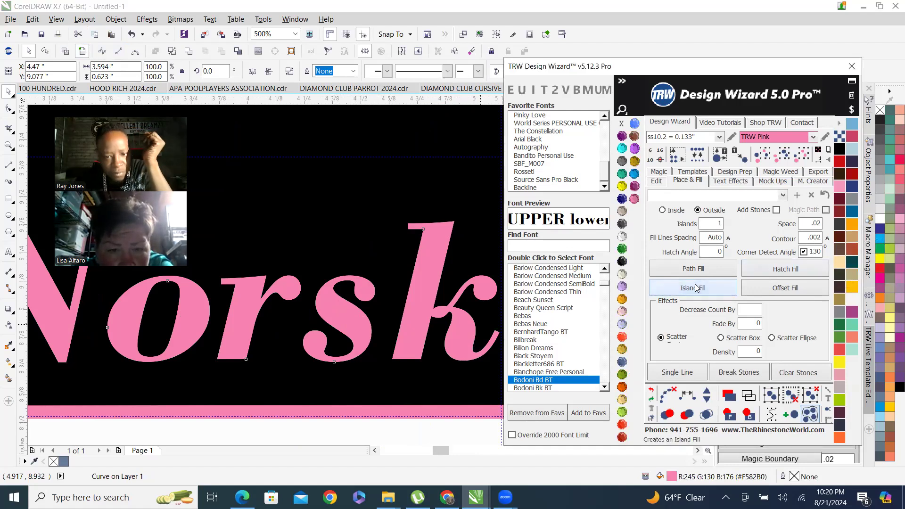
Examine the lettering's new contour lines up close in wireframe and enhanced views.
left_click(65, 51)
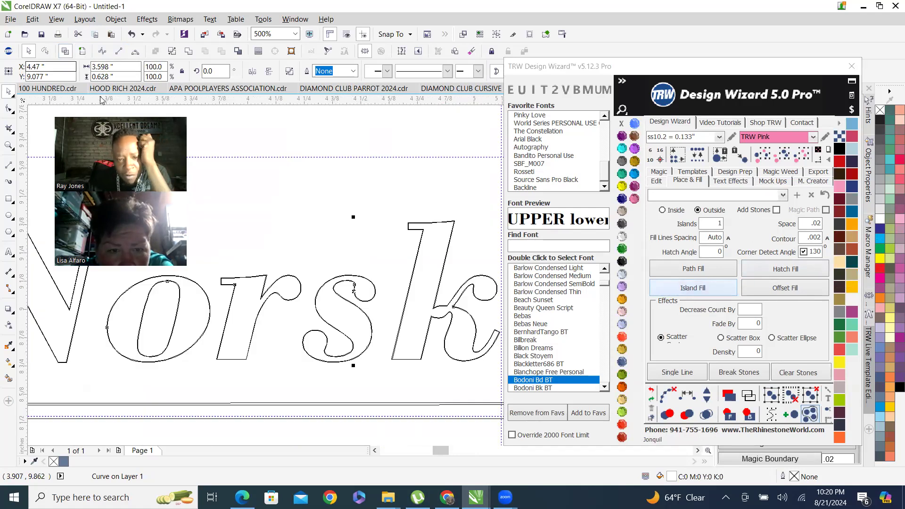
scroll(443, 229, "up", 2)
scroll(451, 223, "up", 2)
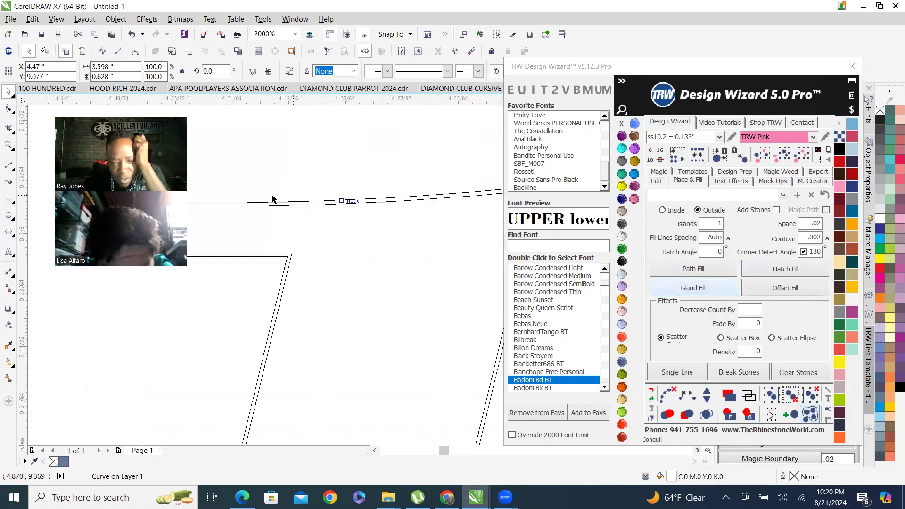
scroll(374, 238, "down", 3)
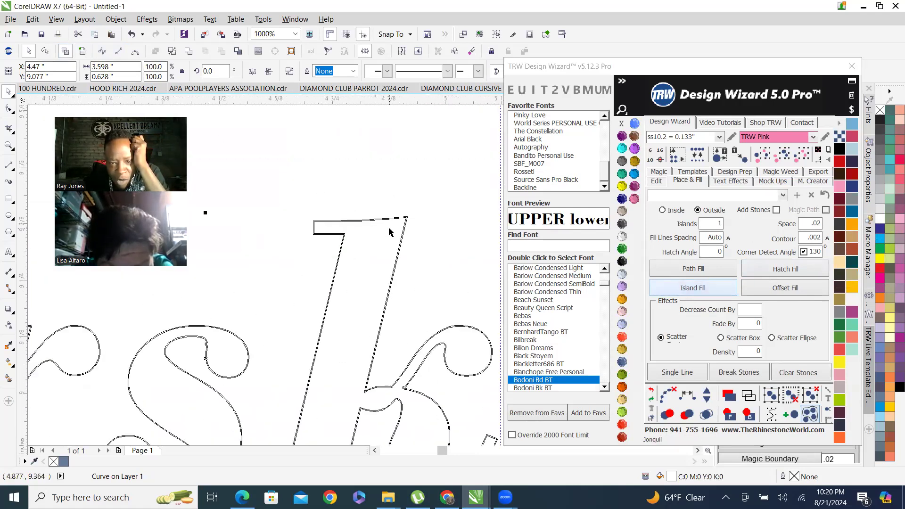
scroll(364, 303, "up", 2)
scroll(364, 303, "down", 1)
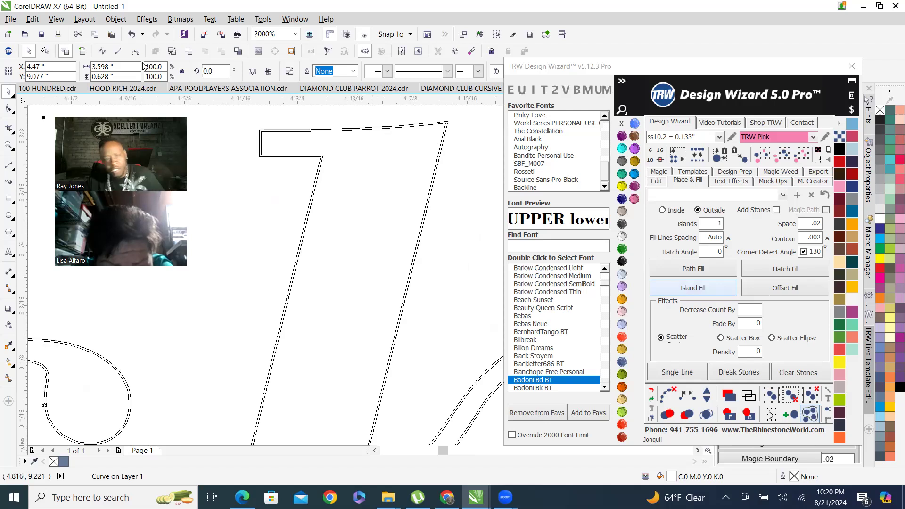
left_click(88, 52)
scroll(357, 265, "down", 4)
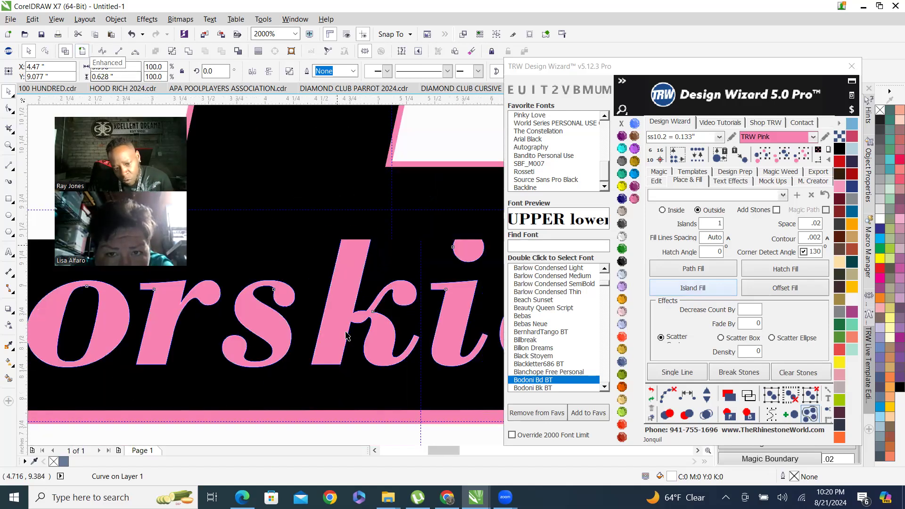
scroll(357, 307, "up", 4)
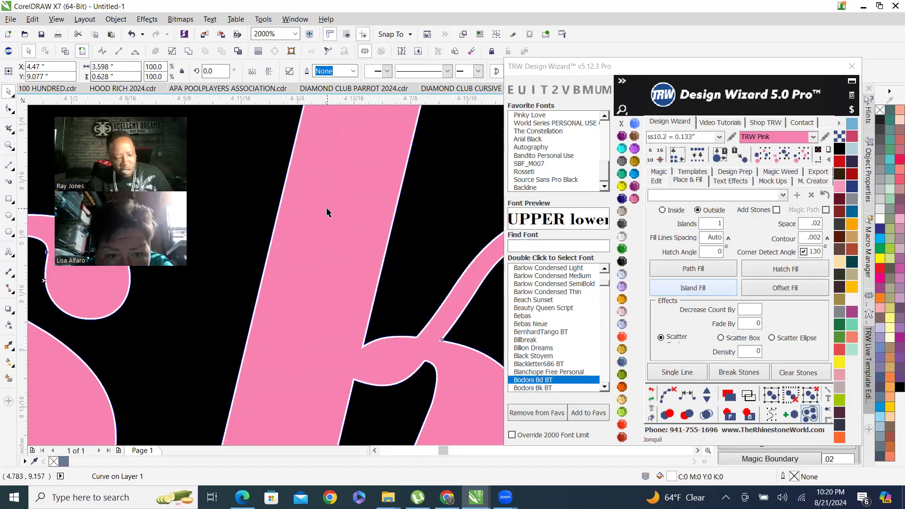
left_click(328, 213, "shift")
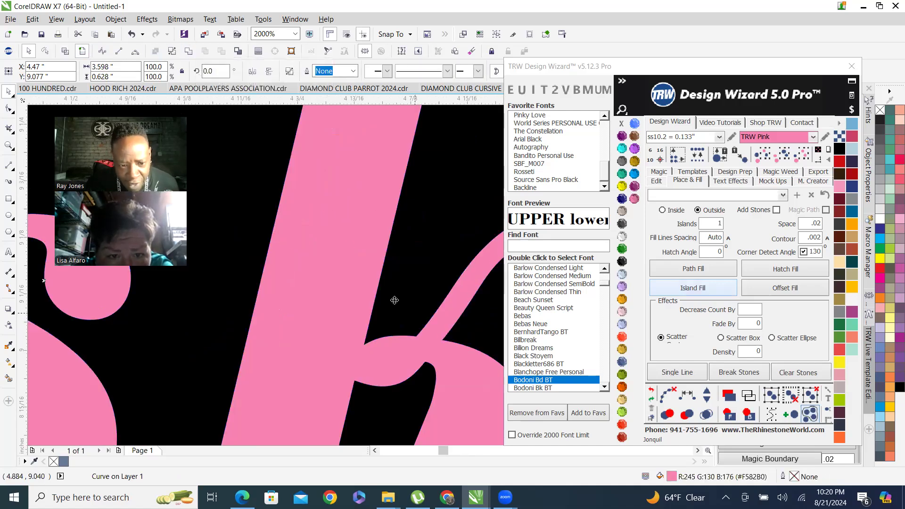
scroll(368, 294, "down", 2)
scroll(359, 290, "up", 1)
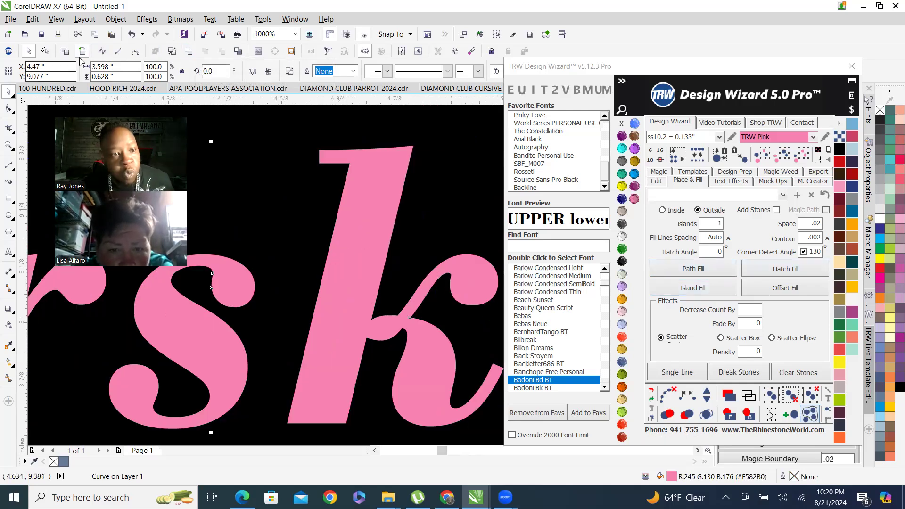
Apply Island Fill to the Norskies lettering a second time.
left_click(65, 51)
scroll(402, 223, "up", 3)
scroll(403, 223, "down", 3)
scroll(408, 294, "up", 2)
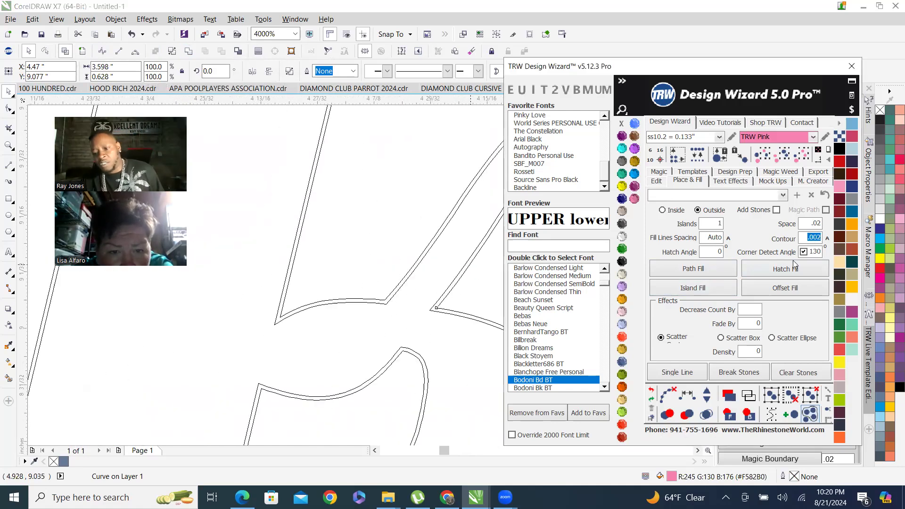
left_click(693, 290)
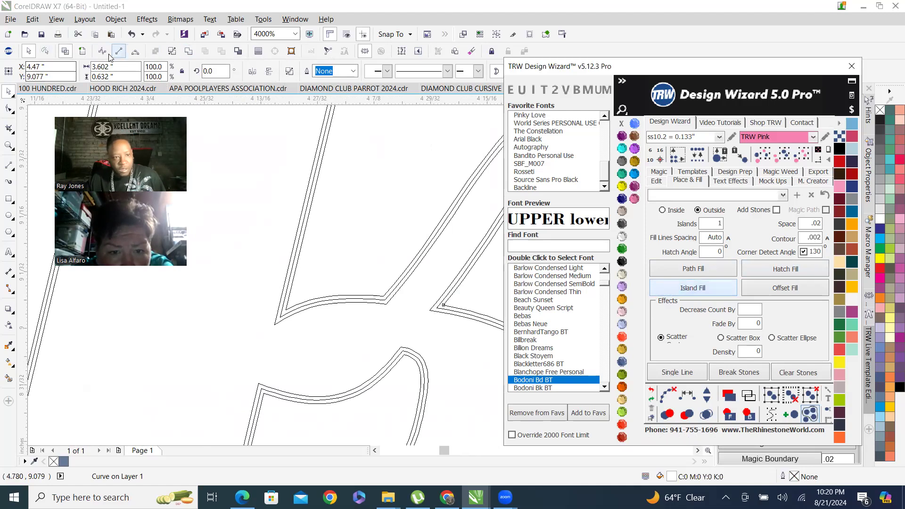
scroll(341, 273, "down", 3)
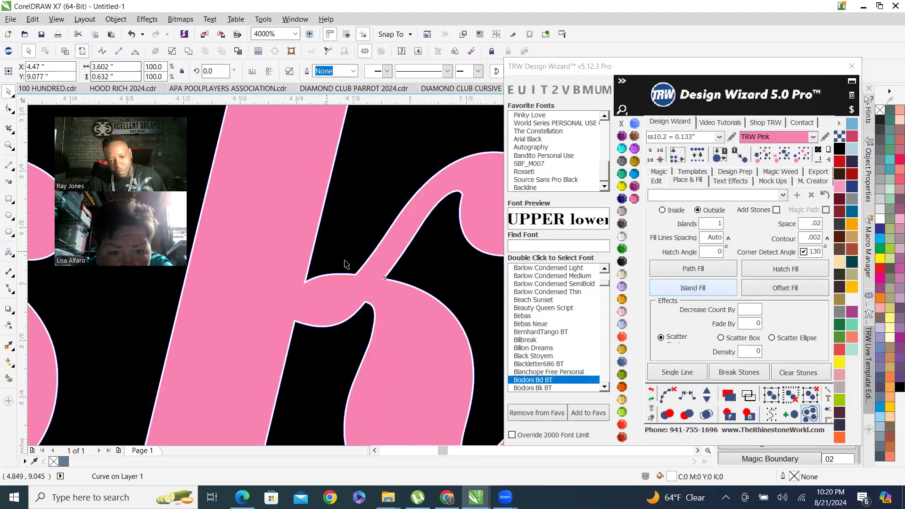
Select the Norskies lettering and send the selection to the back.
left_click(298, 232, "shift")
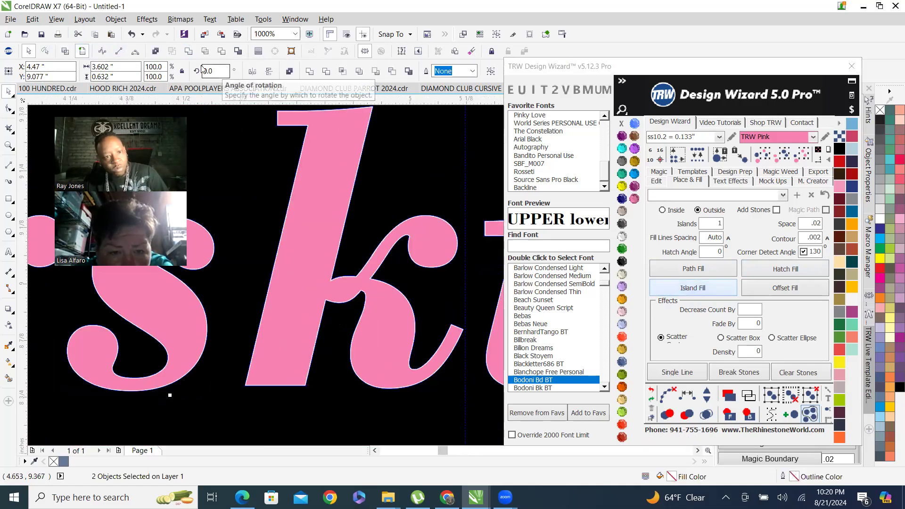
left_click(188, 52)
scroll(341, 239, "down", 2)
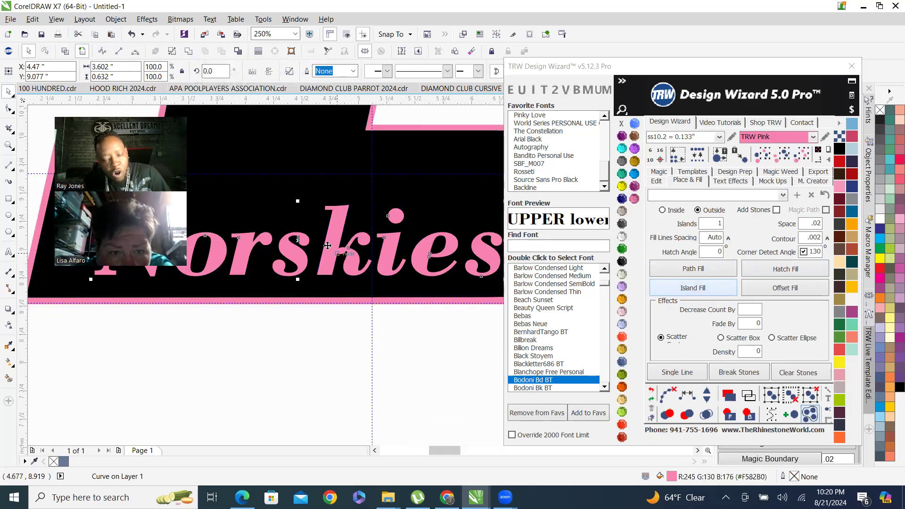
scroll(330, 240, "up", 2)
scroll(277, 334, "up", 1)
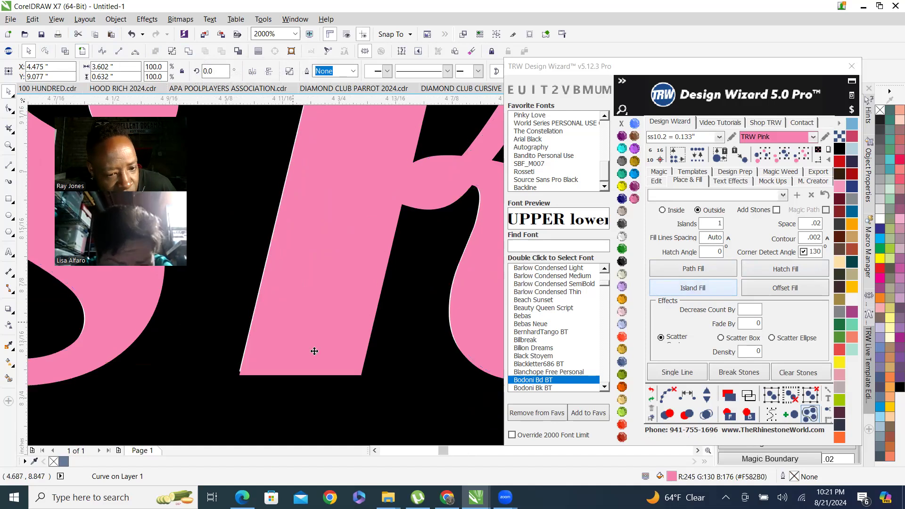
scroll(309, 375, "down", 1)
scroll(321, 210, "up", 2)
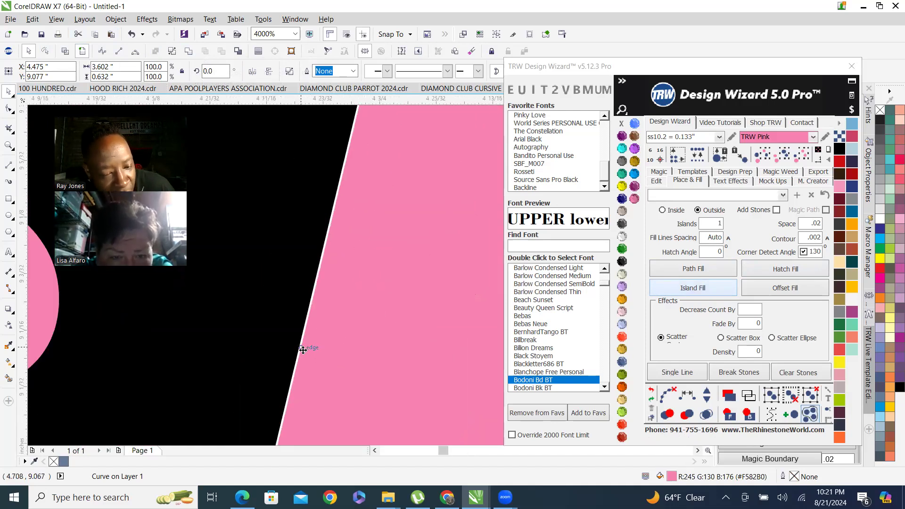
scroll(338, 254, "down", 3)
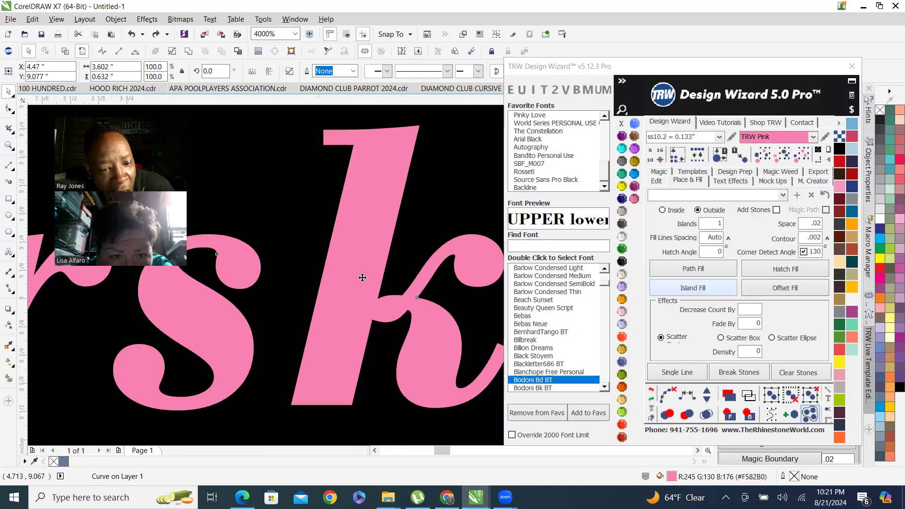
scroll(325, 307, "down", 2)
scroll(323, 202, "up", 2)
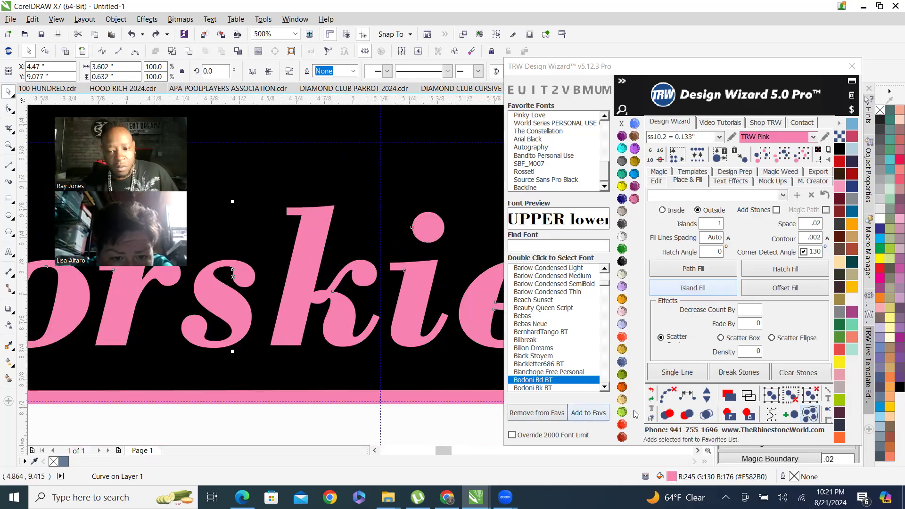
left_click(748, 415)
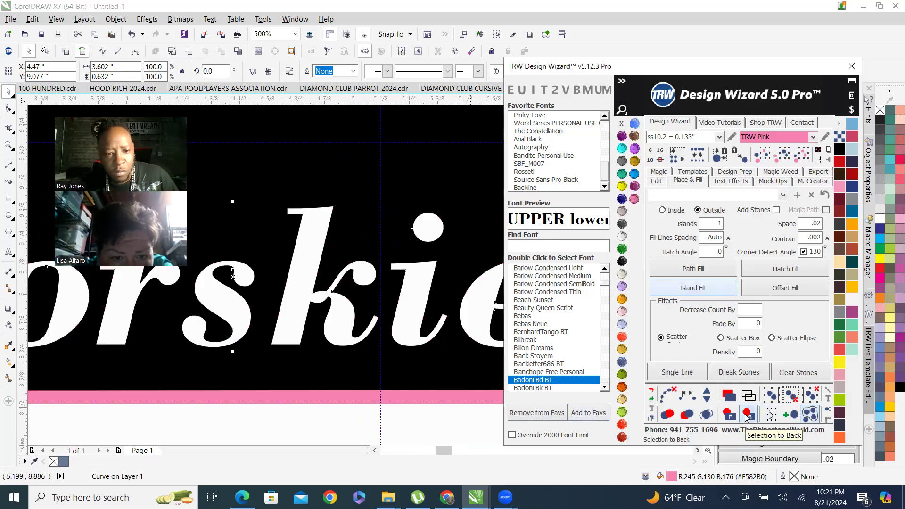
Select the background rectangle and nudge it to the left with the Design Wizard nudge tool.
left_click(393, 329)
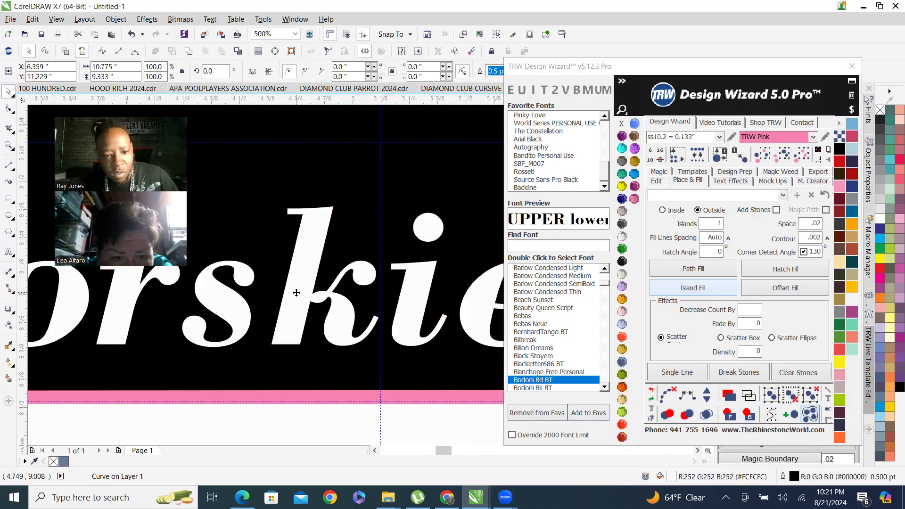
scroll(347, 323, "down", 7)
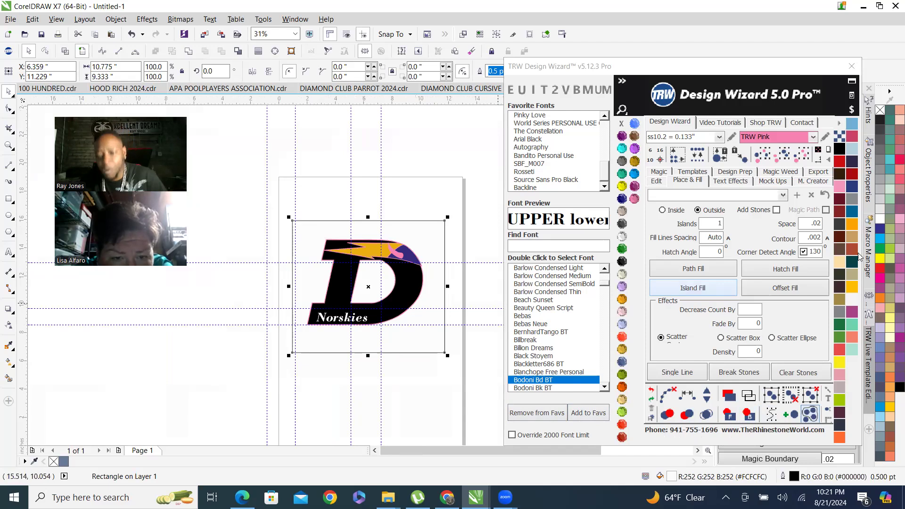
left_click(657, 181)
left_click(746, 261)
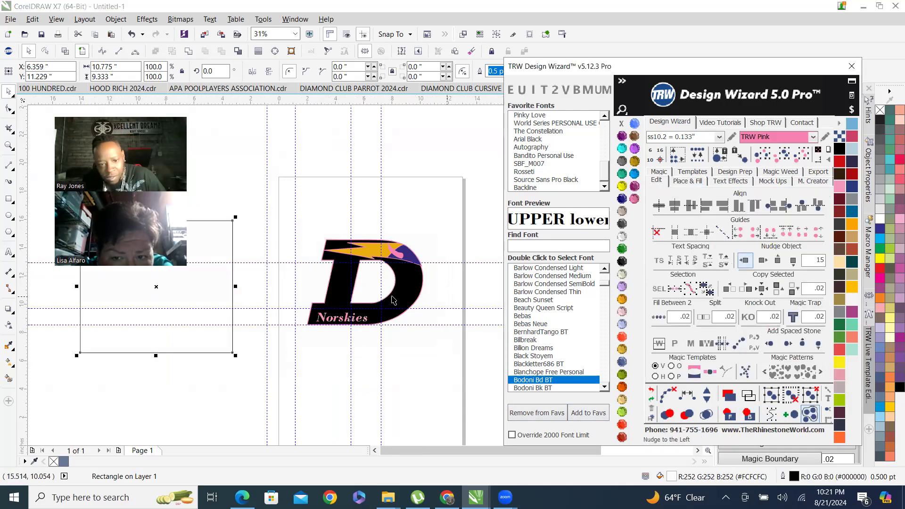
scroll(327, 306, "up", 6)
left_click(331, 289)
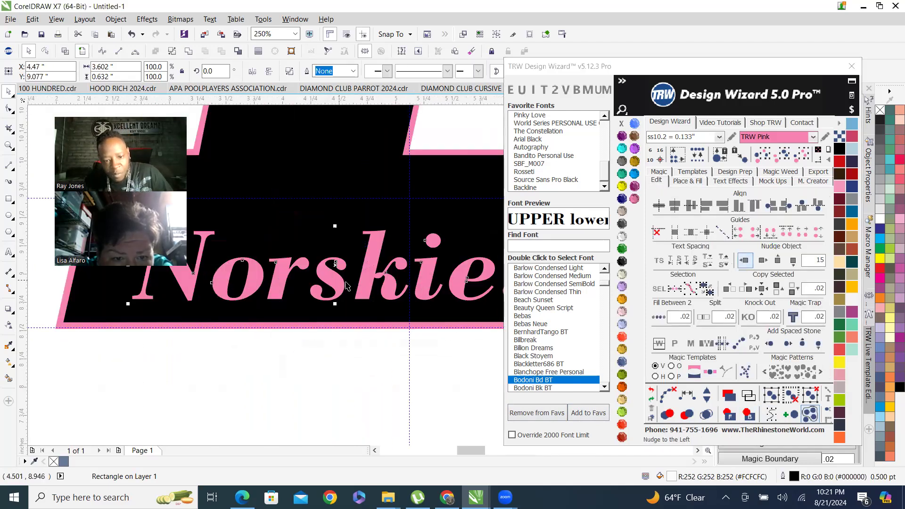
Send the pink D outline to the back using the Design Wizard arrange tools, then deselect.
left_click(729, 417)
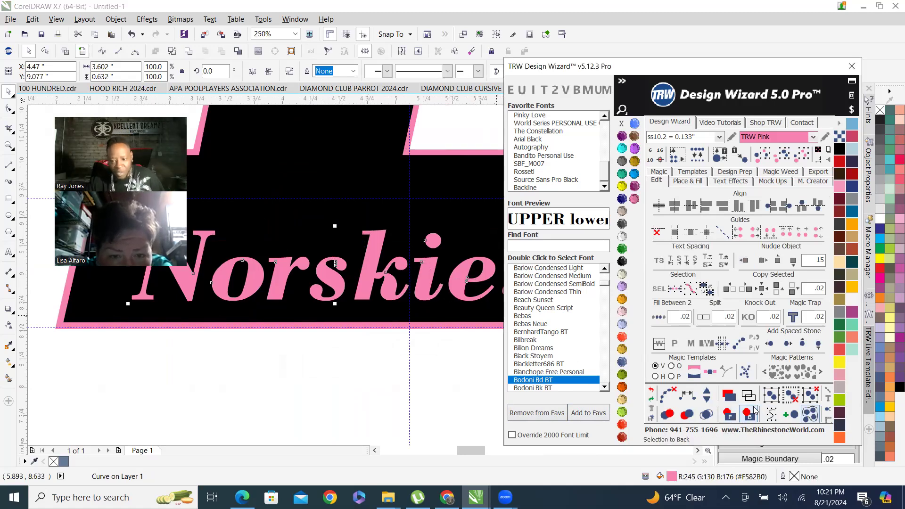
left_click(750, 415)
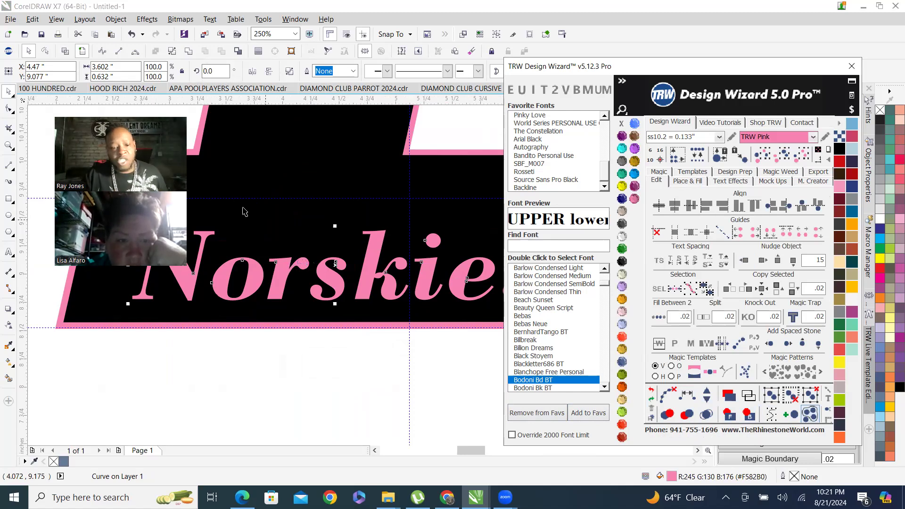
scroll(356, 324, "down", 3)
scroll(385, 357, "up", 2)
left_click(461, 370)
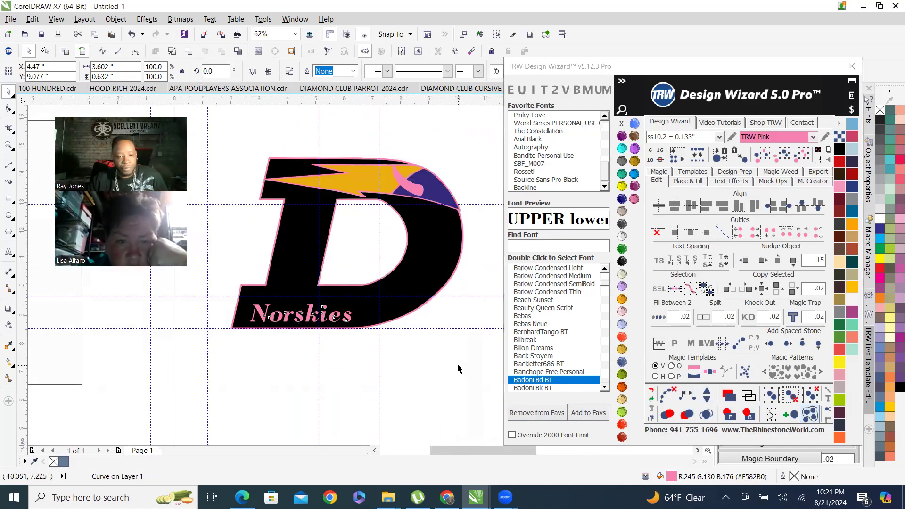
Weld the orange flame shape together with the pink contour surrounding it.
scroll(370, 307, "up", 2)
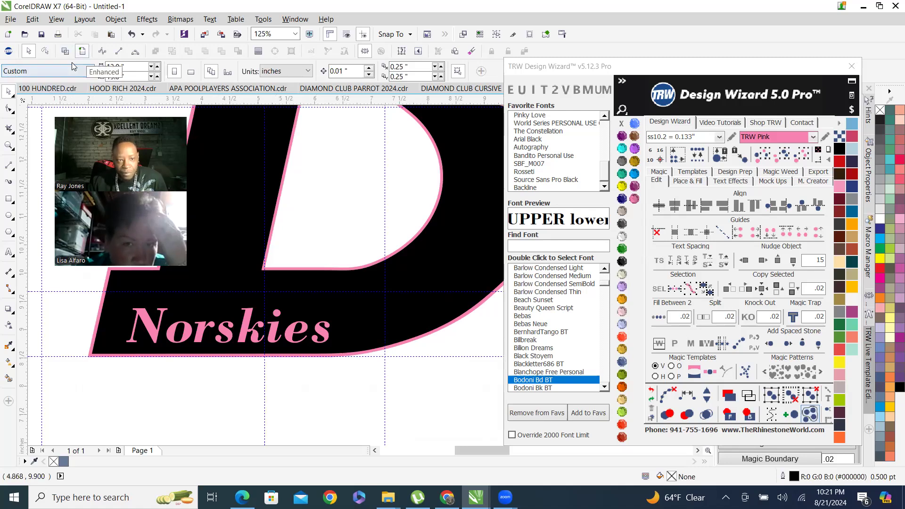
scroll(358, 373, "down", 2)
scroll(341, 372, "up", 1)
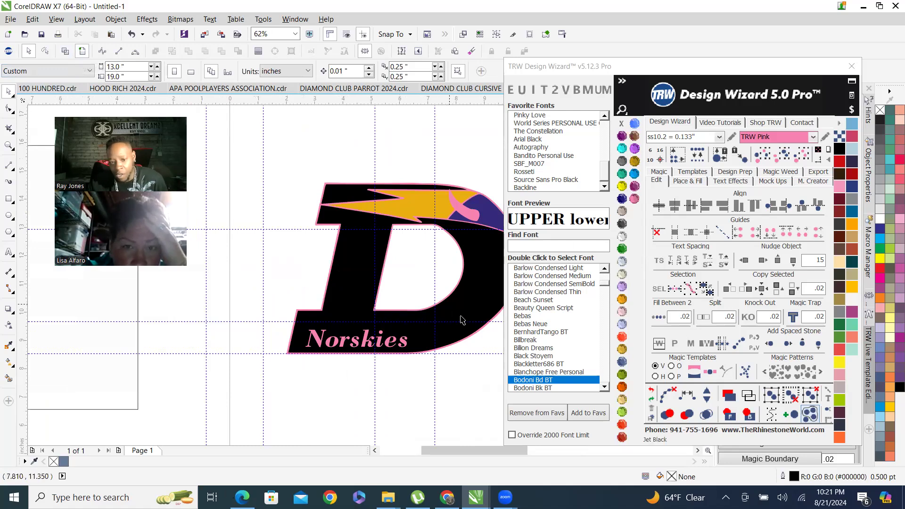
scroll(426, 186, "up", 1)
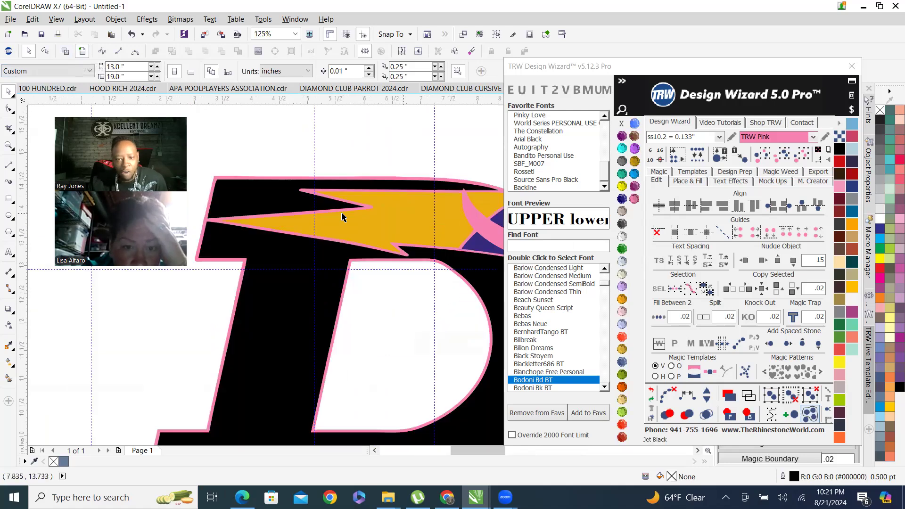
left_click(405, 224)
scroll(331, 229, "down", 1)
scroll(449, 226, "up", 5)
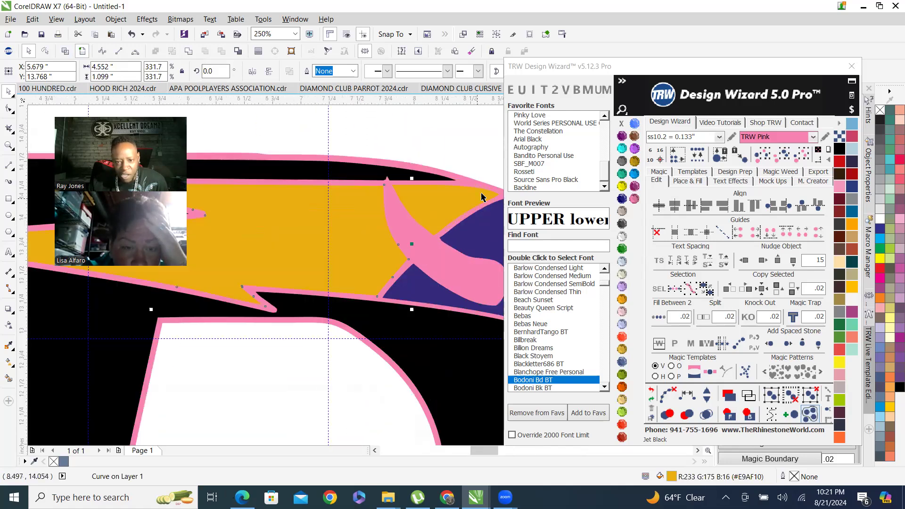
scroll(473, 208, "up", 1)
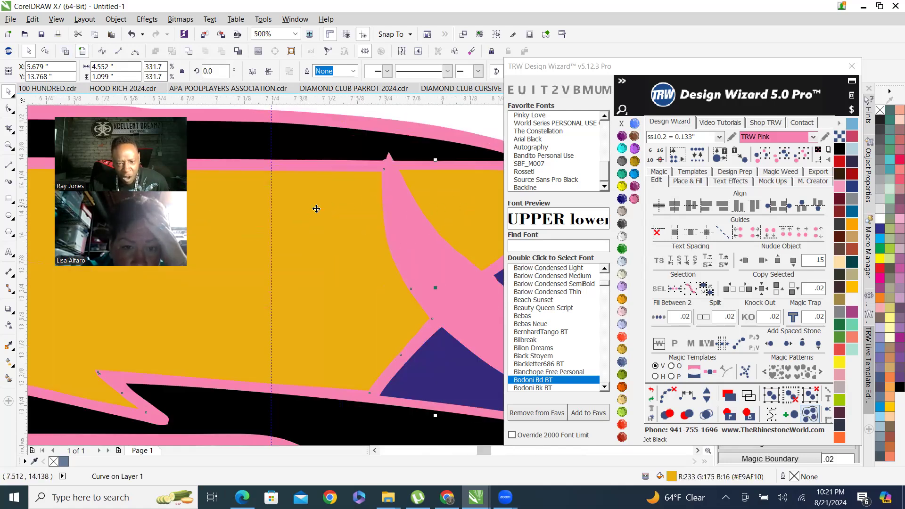
scroll(322, 228, "down", 1)
scroll(336, 289, "up", 1)
left_click_drag(330, 256, 332, 308)
scroll(267, 375, "down", 1)
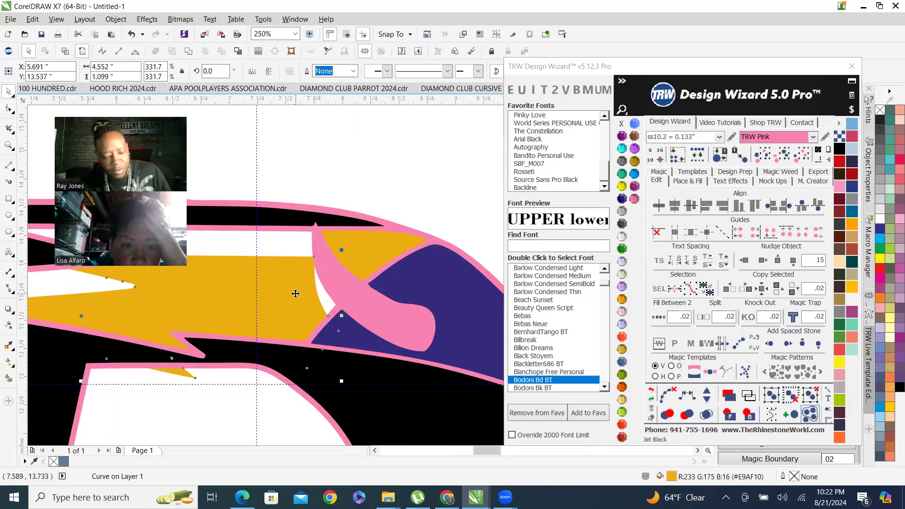
key("ctrl+z")
left_click(363, 258, "shift")
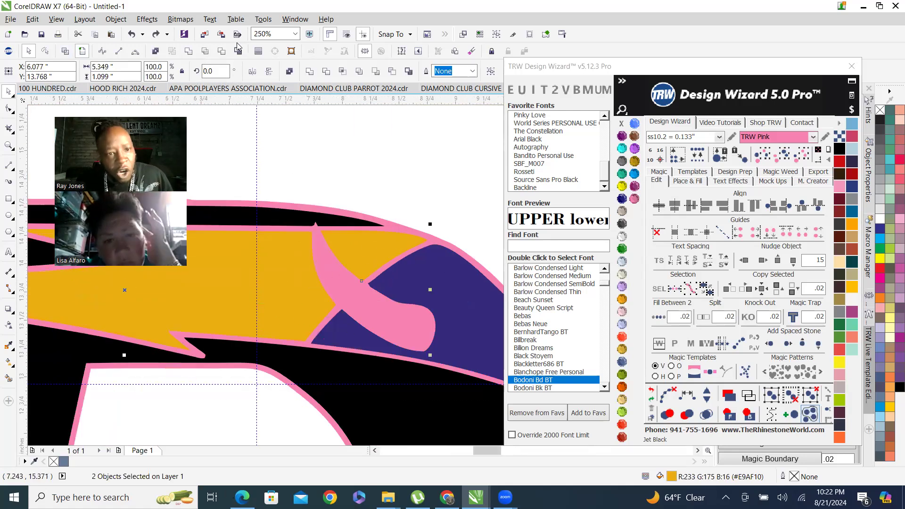
left_click(189, 53)
scroll(462, 290, "down", 1)
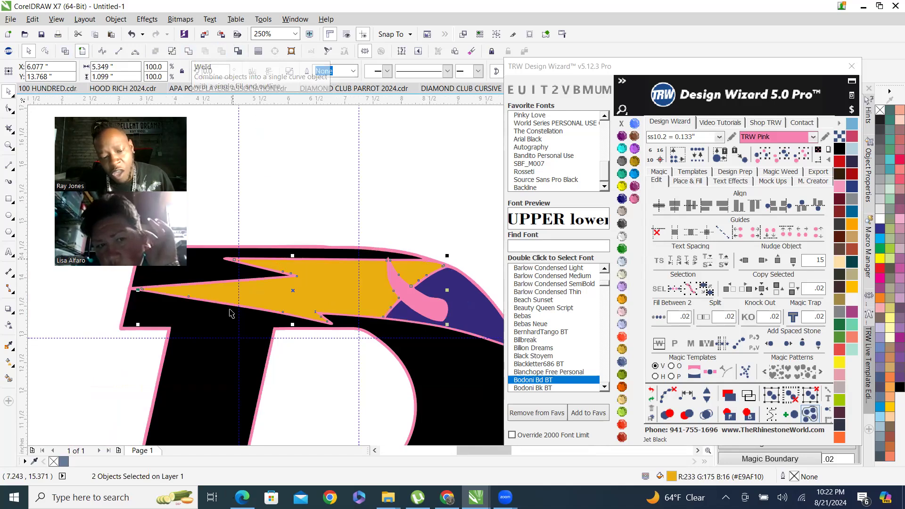
Apply Island Fill to the welded flame with Corner Detect Angle enabled at 130.
left_click(687, 182)
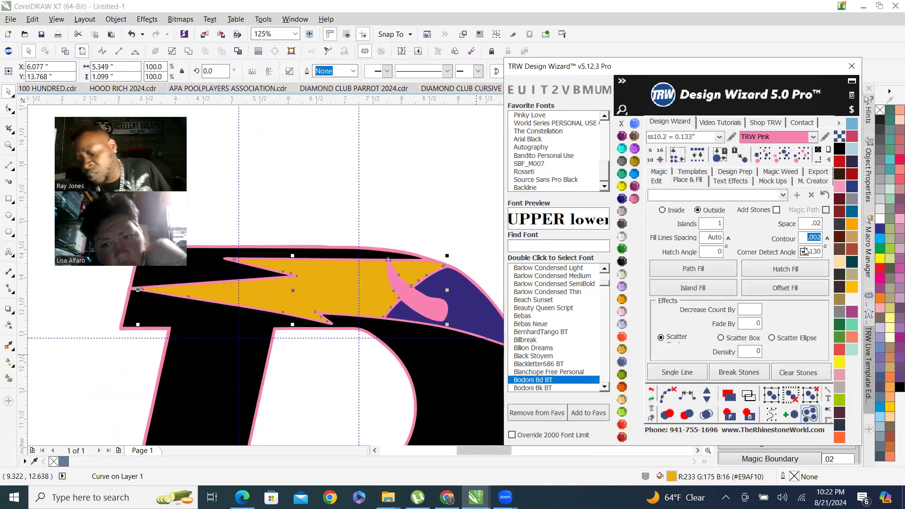
left_click(804, 251)
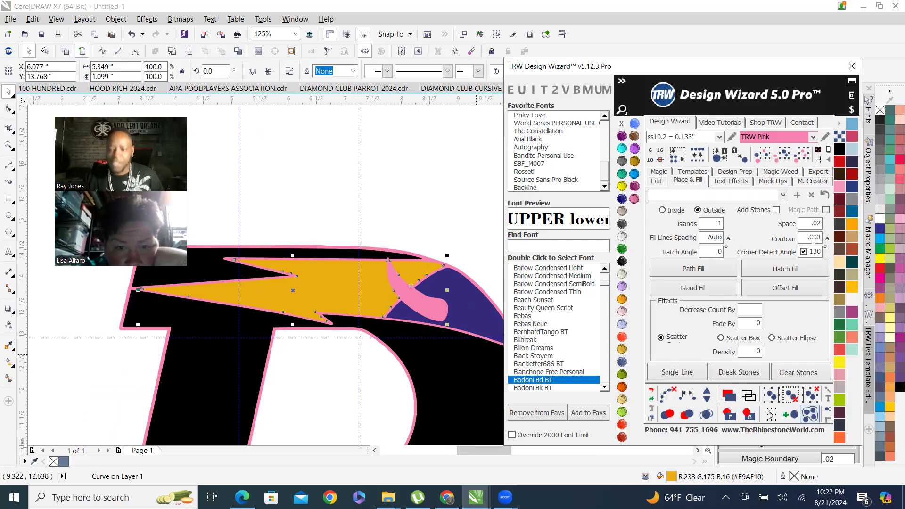
scroll(293, 273, "up", 3)
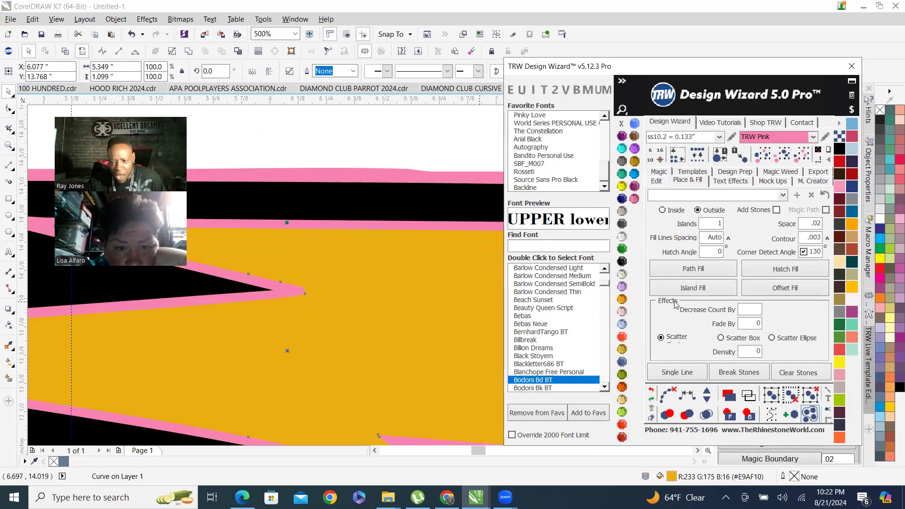
left_click(693, 288)
scroll(283, 295, "up", 6)
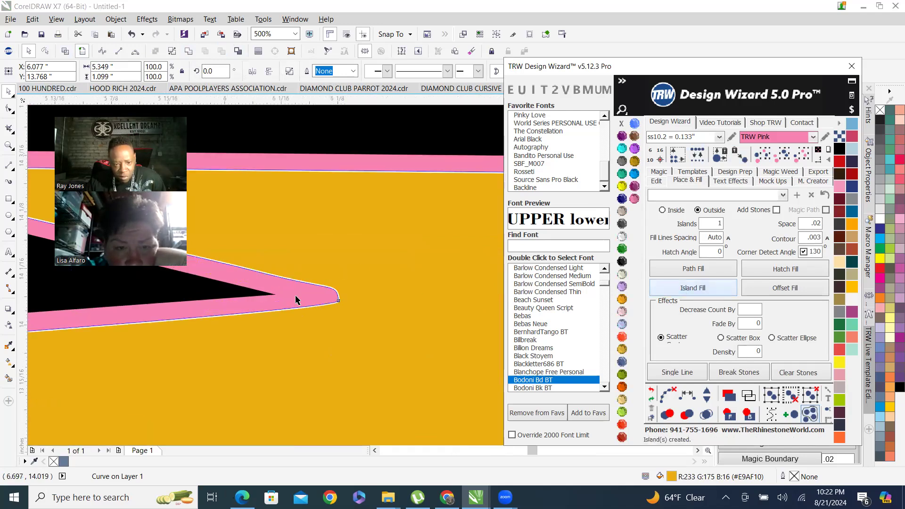
scroll(320, 309, "down", 6)
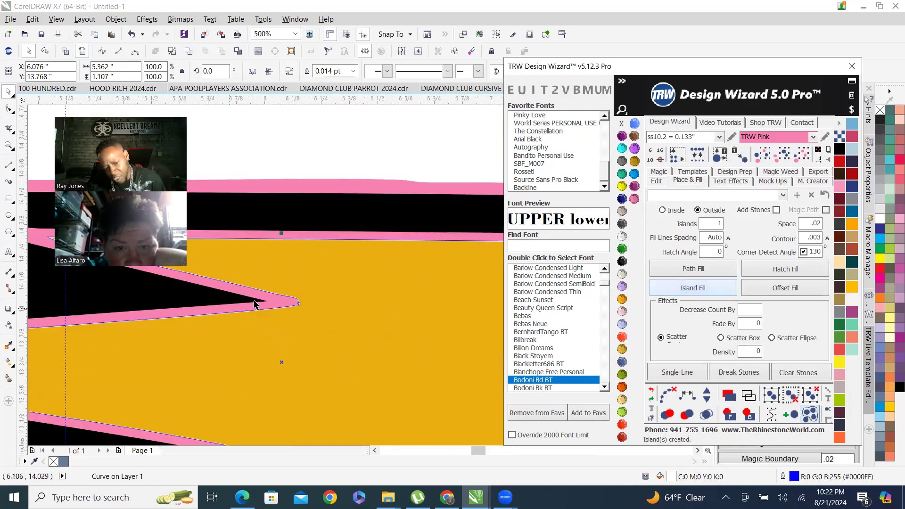
Weld the new island outline to the orange flame shape.
left_click(368, 295, "shift")
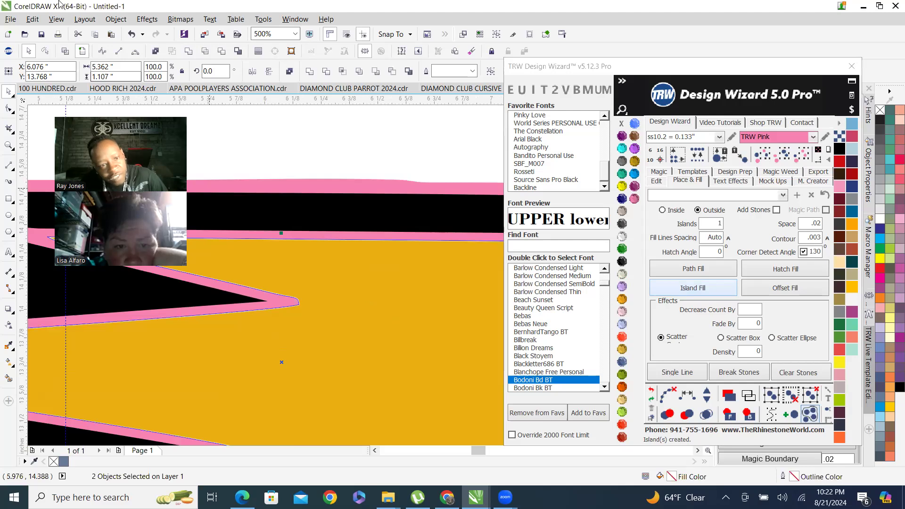
left_click(189, 52)
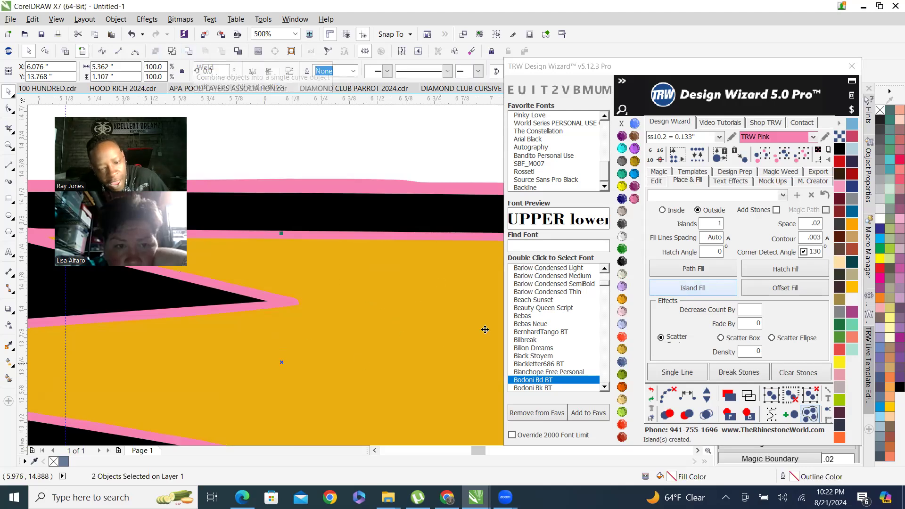
scroll(448, 283, "down", 1)
scroll(294, 289, "down", 1)
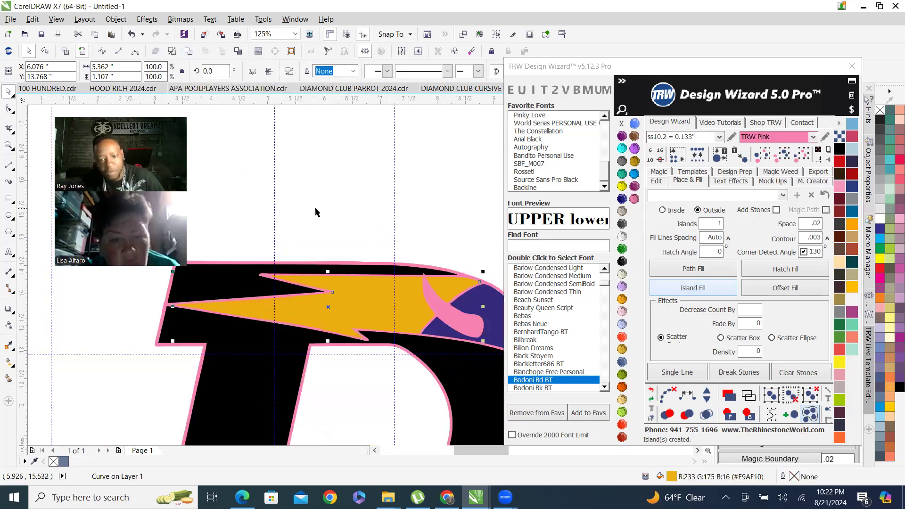
Apply Island Fill to the purple shape and weld its new island outline to it.
left_click(335, 243)
scroll(336, 273, "down", 1)
scroll(376, 276, "up", 2)
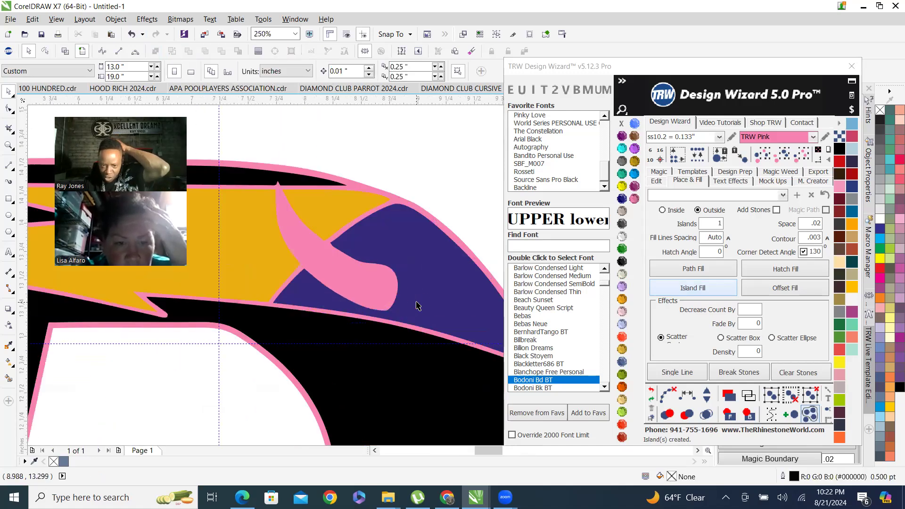
left_click(438, 283)
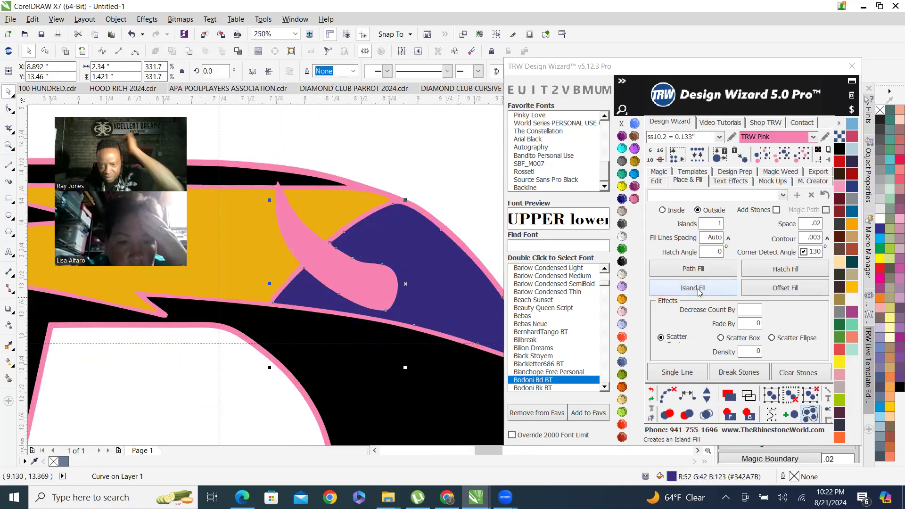
scroll(330, 269, "up", 2)
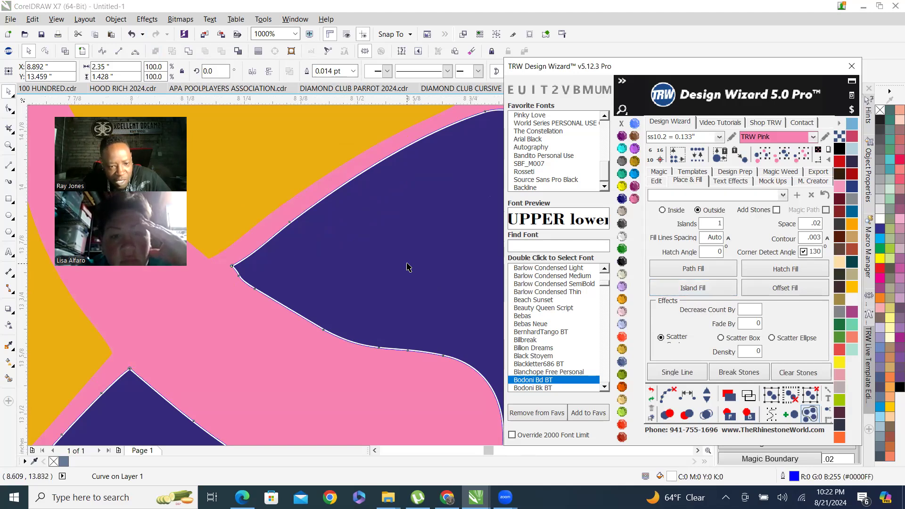
left_click(328, 267, "shift")
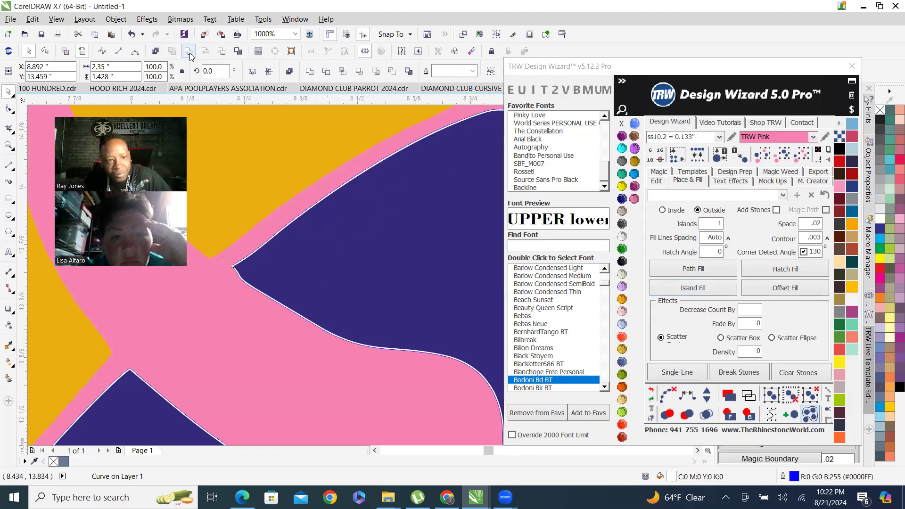
scroll(337, 249, "down", 4)
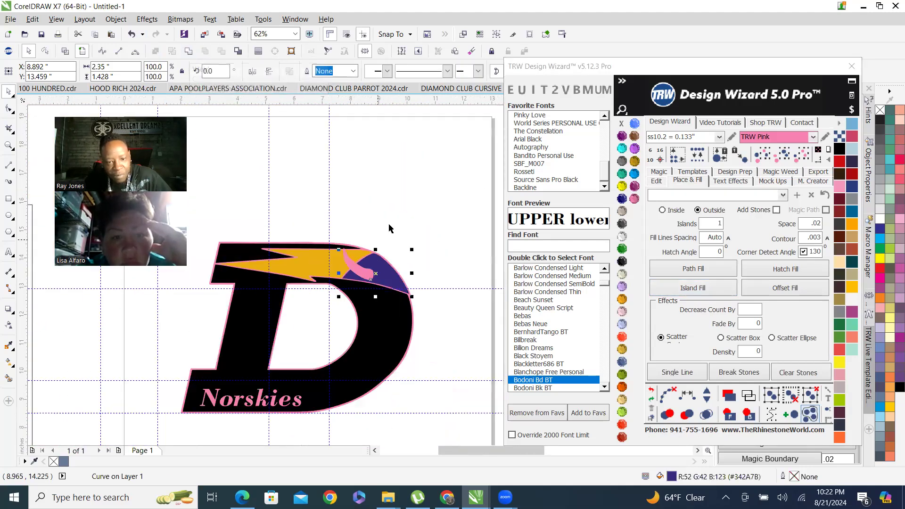
Select the pink D outline shape and apply Island Fill to it.
left_click(394, 224)
scroll(352, 303, "up", 1)
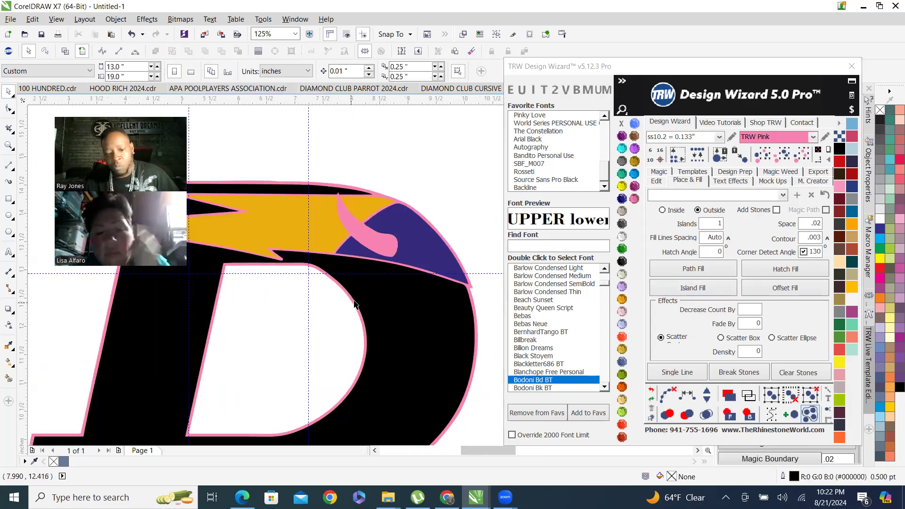
scroll(398, 223, "up", 2)
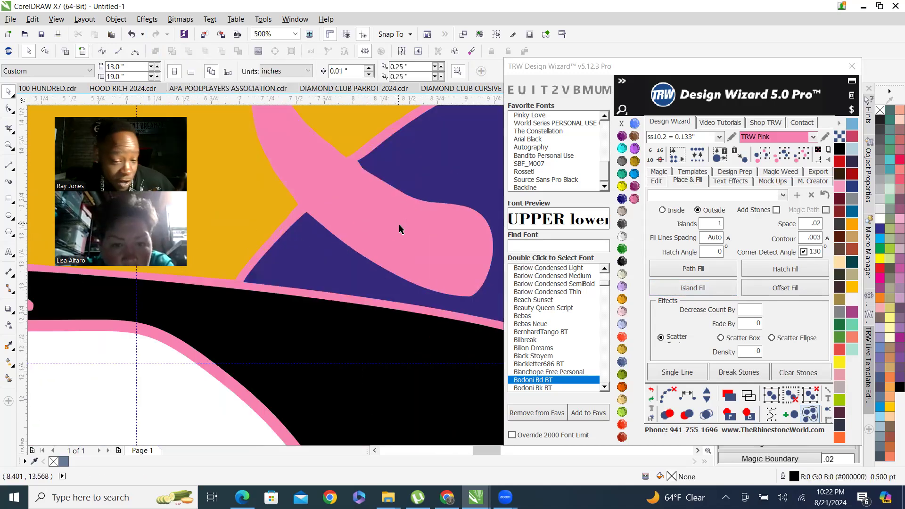
scroll(397, 223, "down", 2)
left_click(400, 230)
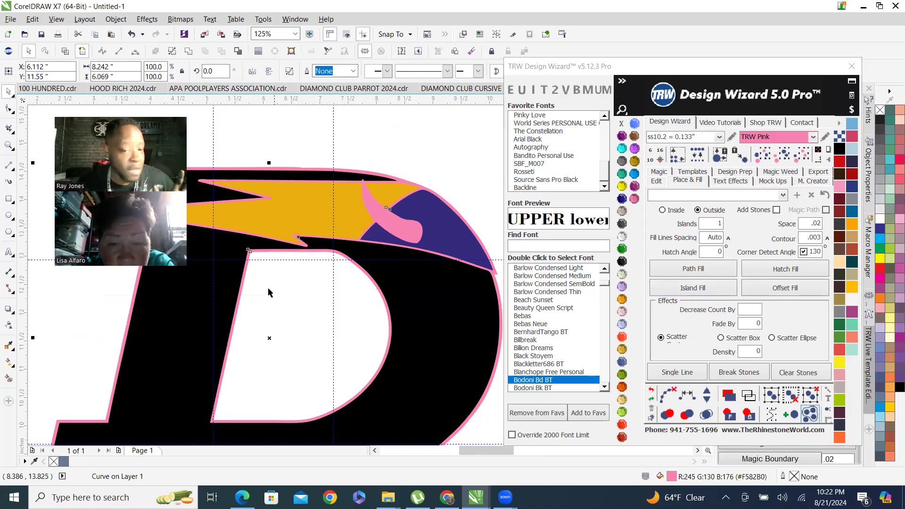
scroll(357, 197, "up", 3)
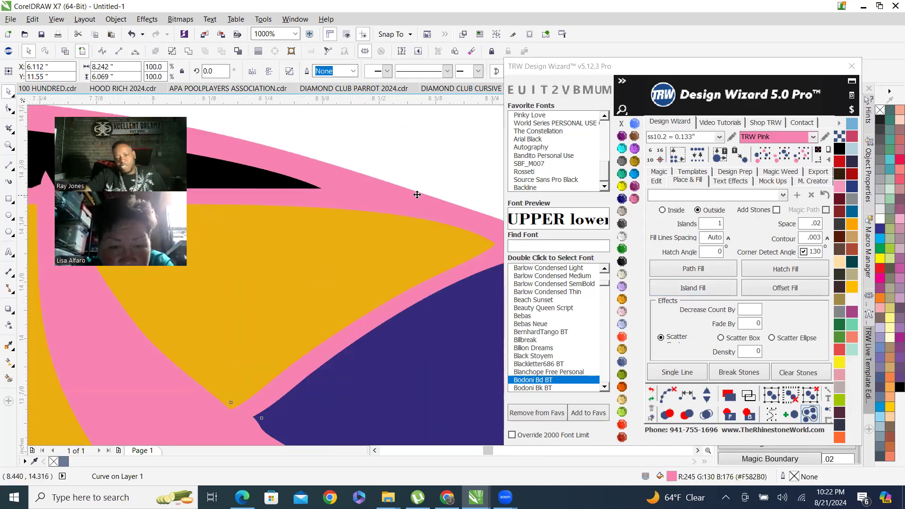
scroll(399, 207, "down", 3)
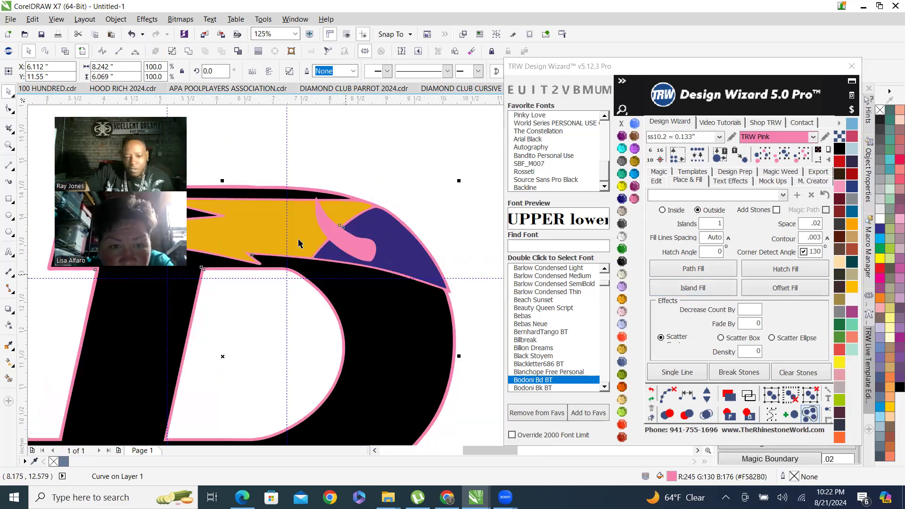
left_click(721, 289)
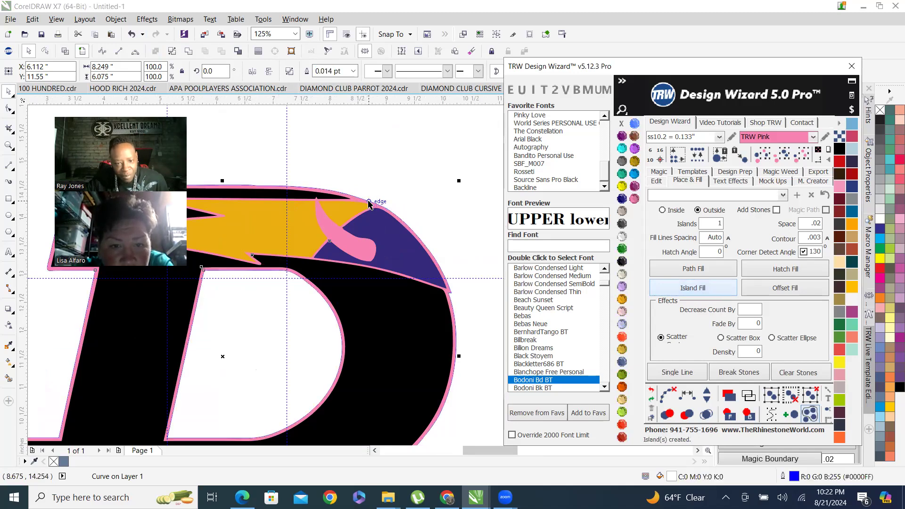
Weld the new island outline to the pink D outline shape.
scroll(388, 209, "up", 2)
scroll(388, 210, "up", 3)
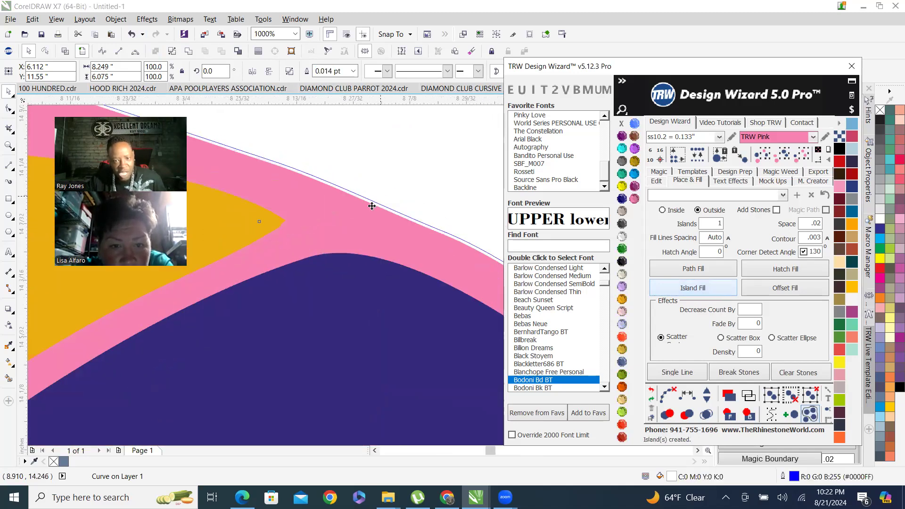
left_click(338, 238, "shift")
scroll(344, 237, "down", 2)
left_click(189, 52)
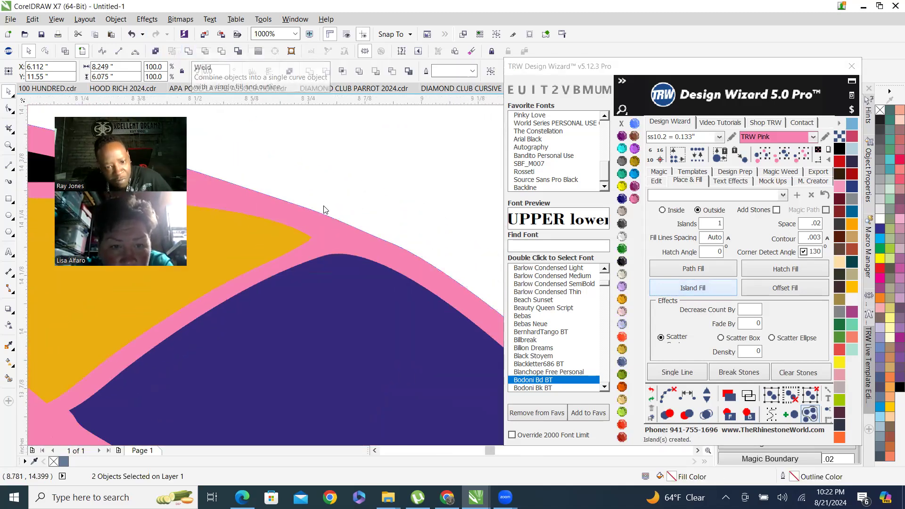
scroll(388, 239, "down", 4)
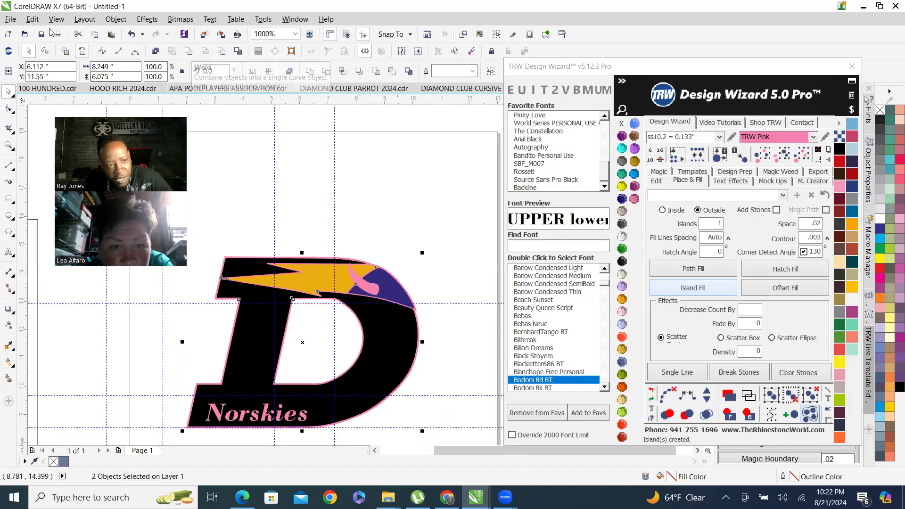
Inspect the logo's welded contours up close in wireframe view, then in enhanced view.
left_click(66, 51)
scroll(362, 288, "up", 2)
scroll(402, 233, "up", 2)
scroll(407, 256, "down", 2)
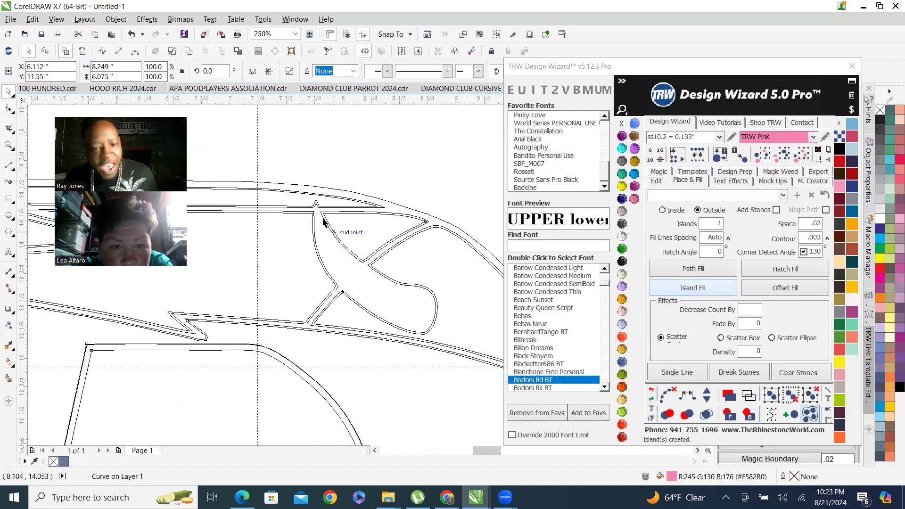
scroll(355, 231, "up", 1)
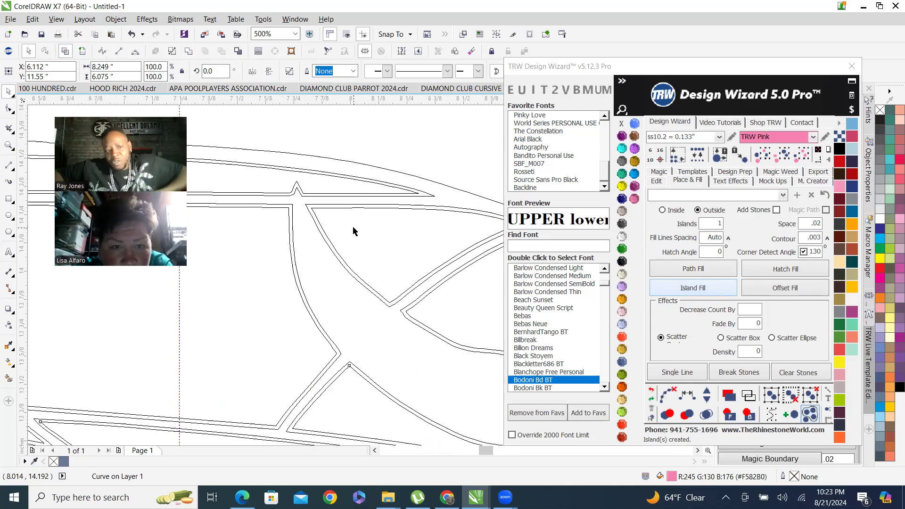
left_click(83, 52)
scroll(197, 170, "down", 2)
scroll(315, 210, "down", 4)
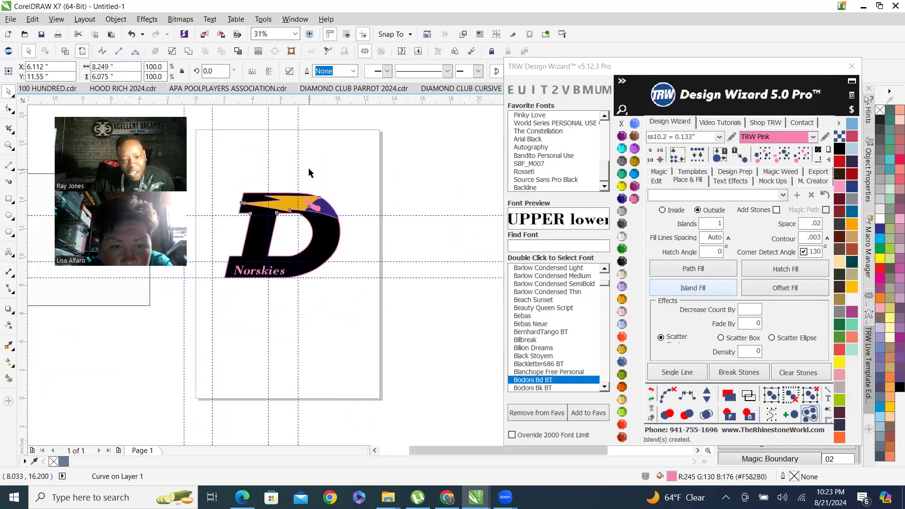
left_click(240, 184)
scroll(252, 210, "up", 1)
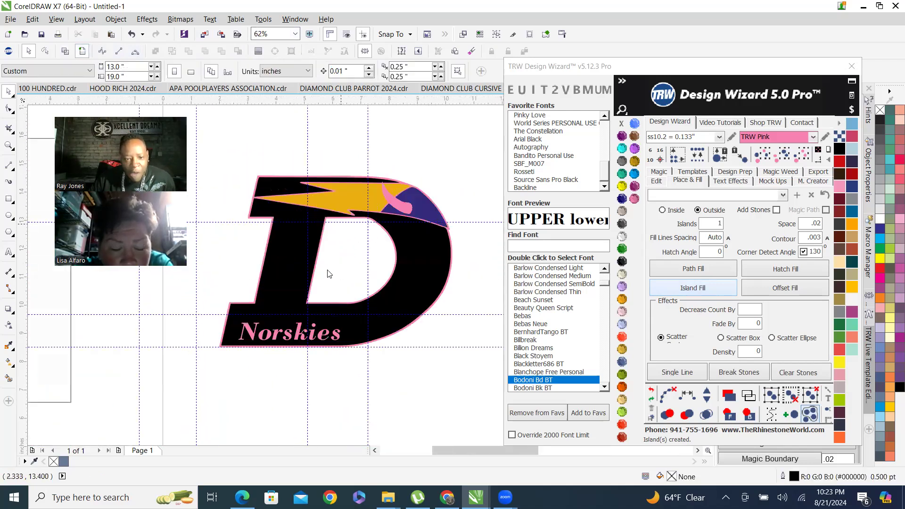
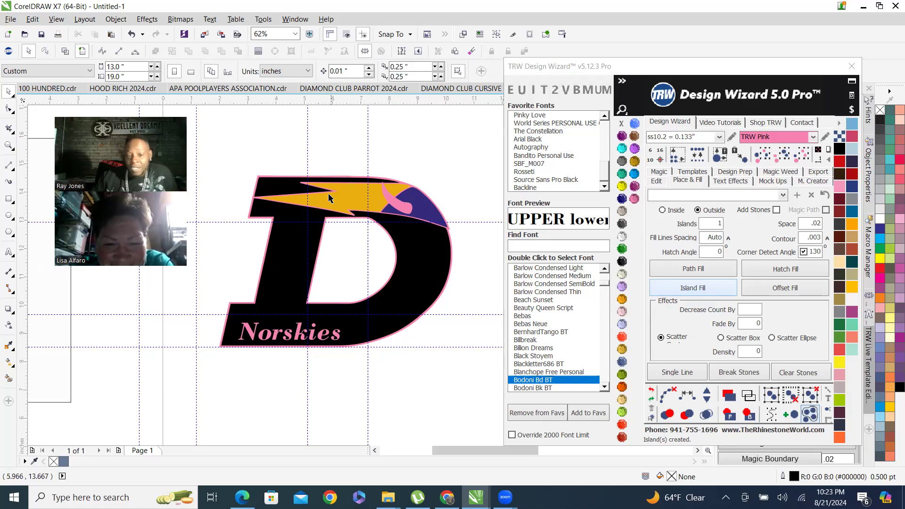
Delete the blank rectangle lying outside the page next to the D logo.
scroll(273, 169, "up", 3)
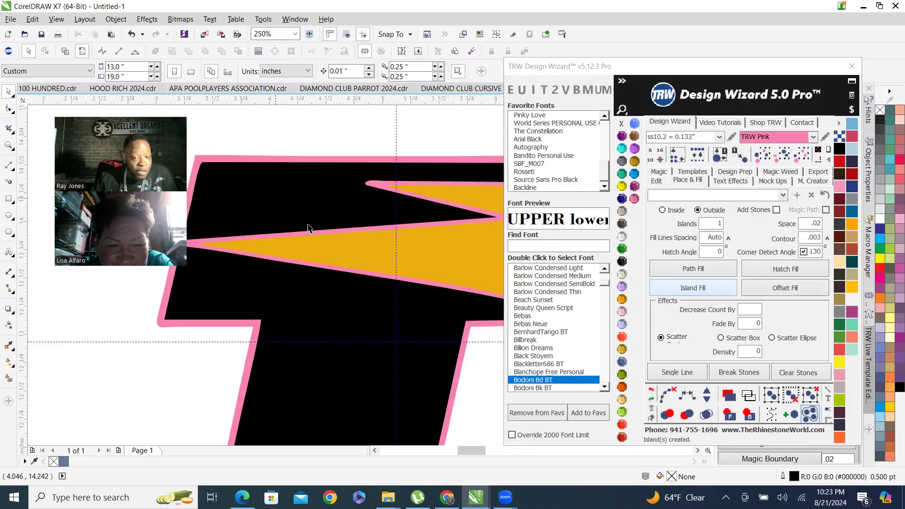
scroll(278, 198, "down", 2)
scroll(282, 229, "up", 1)
scroll(296, 255, "up", 3)
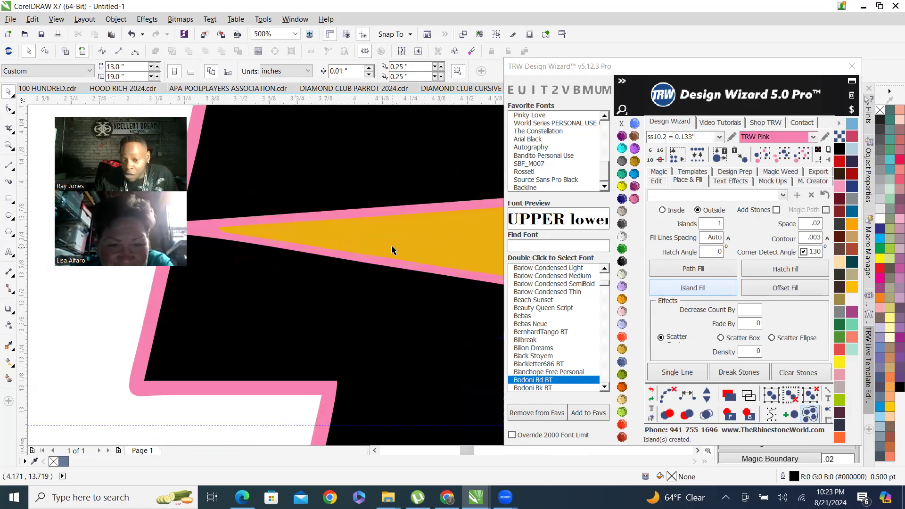
scroll(332, 210, "up", 3)
scroll(289, 268, "down", 6)
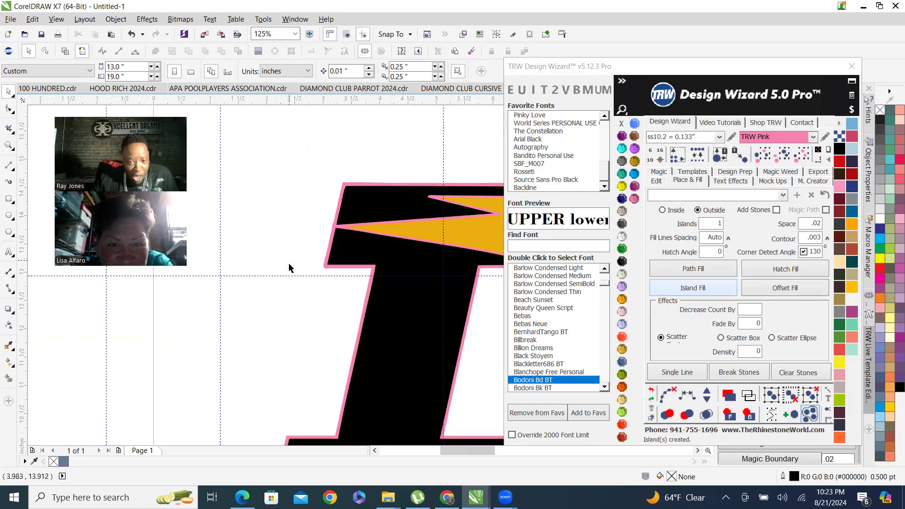
scroll(364, 202, "down", 3)
scroll(374, 212, "up", 1)
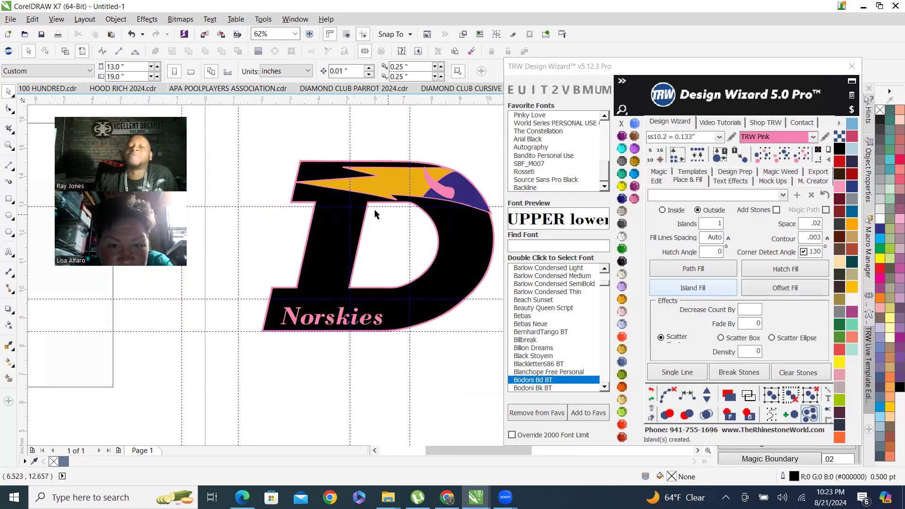
scroll(403, 275, "down", 2)
left_click(250, 255)
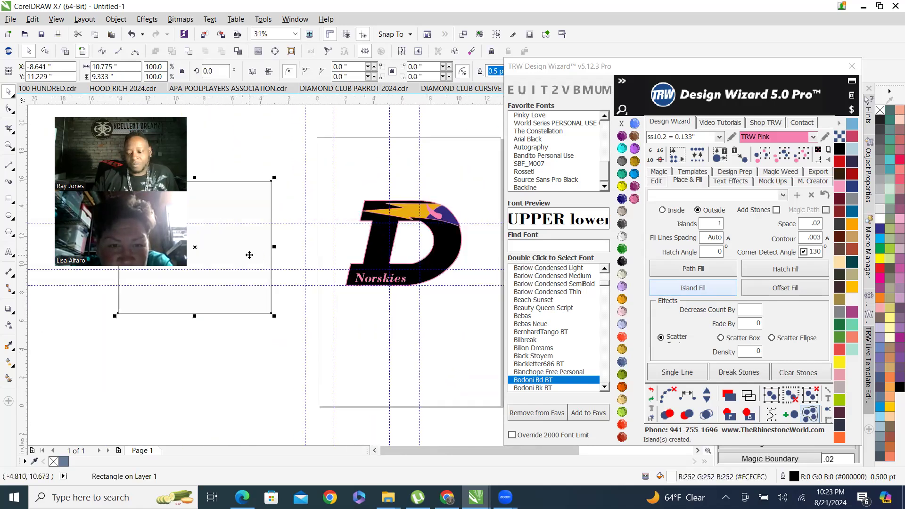
key("Delete")
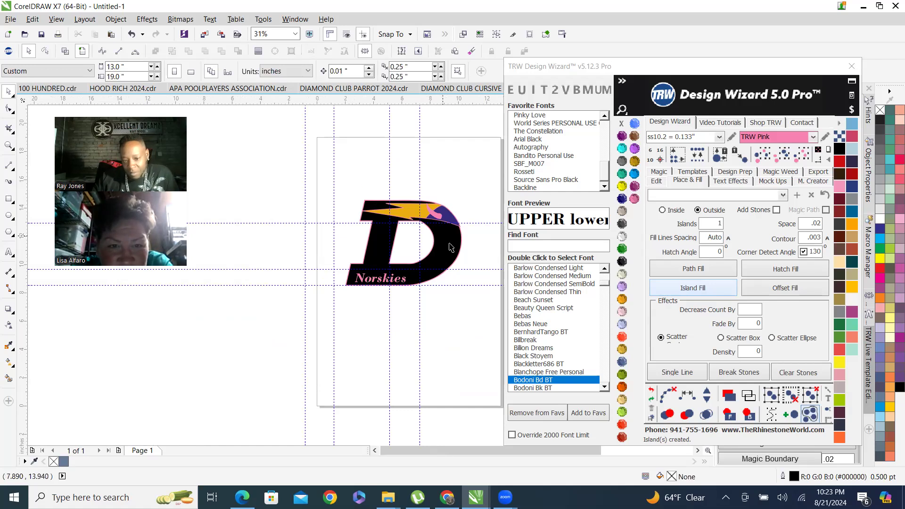
Collapse the font browser panel of the Design Wizard window.
scroll(431, 206, "up", 4)
scroll(446, 171, "down", 2)
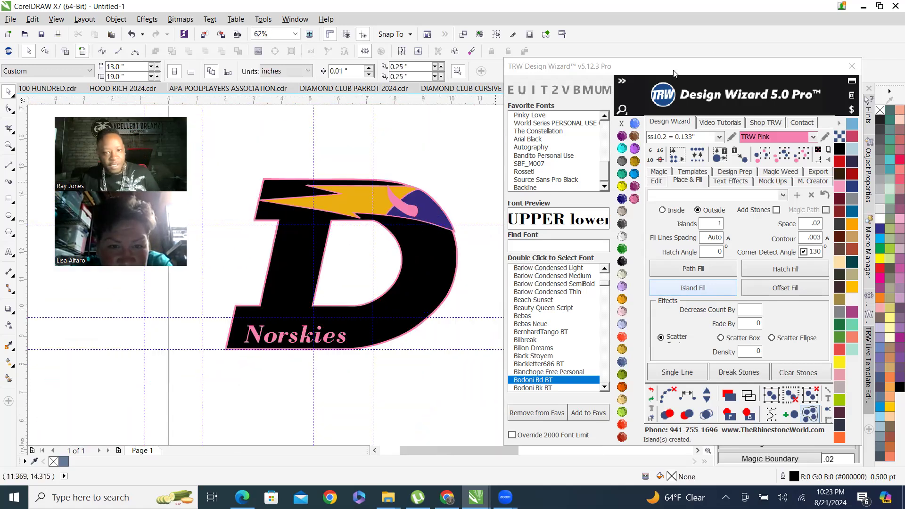
left_click(623, 81)
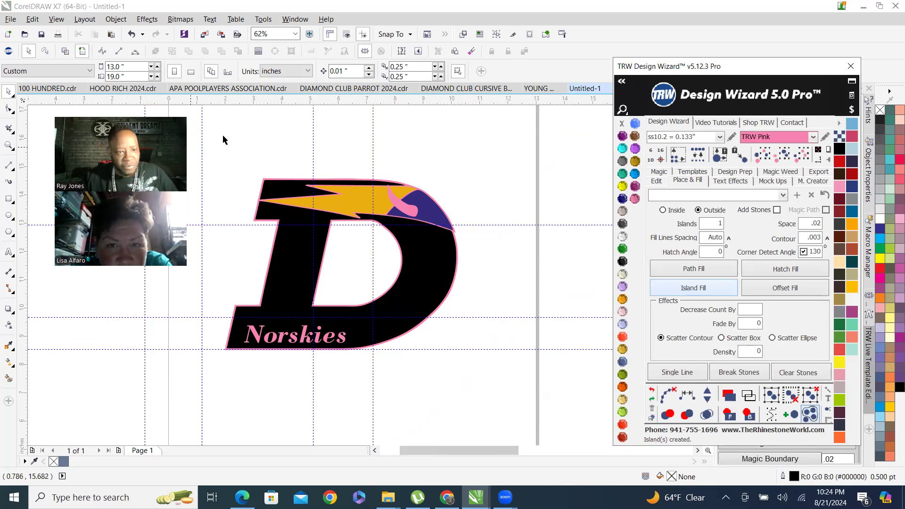
left_click(579, 21)
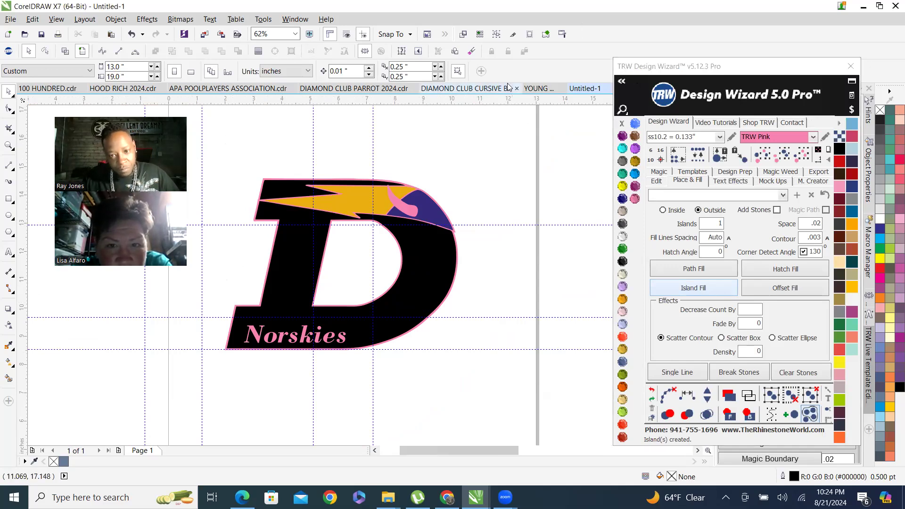
Save the drawing in TEMPLATES TO BE CUT, named with the customer's name followed by DEFOREST NORSKIES.
key("ctrl+s")
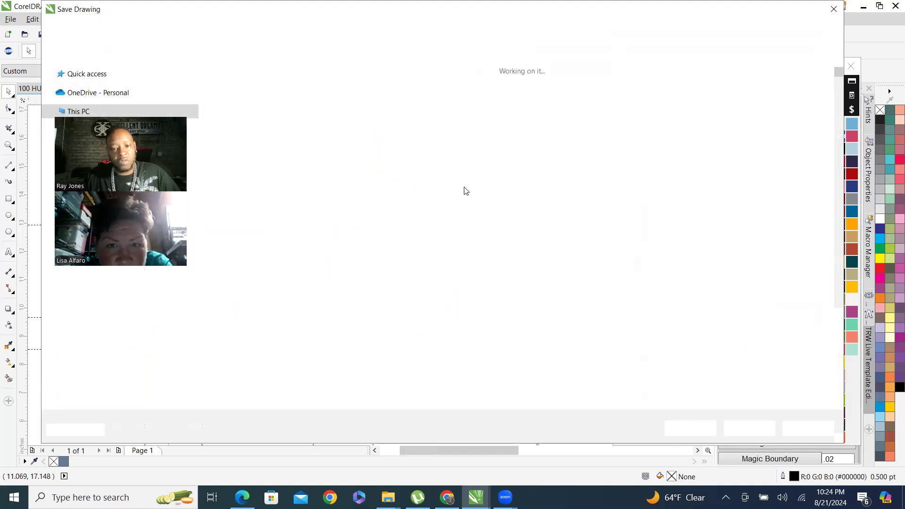
type("d")
key("BackSpace")
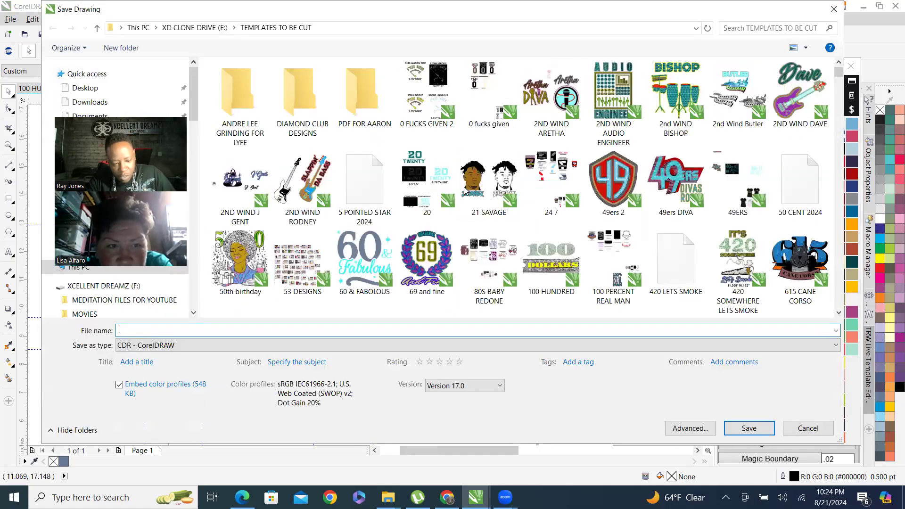
type("DERO")
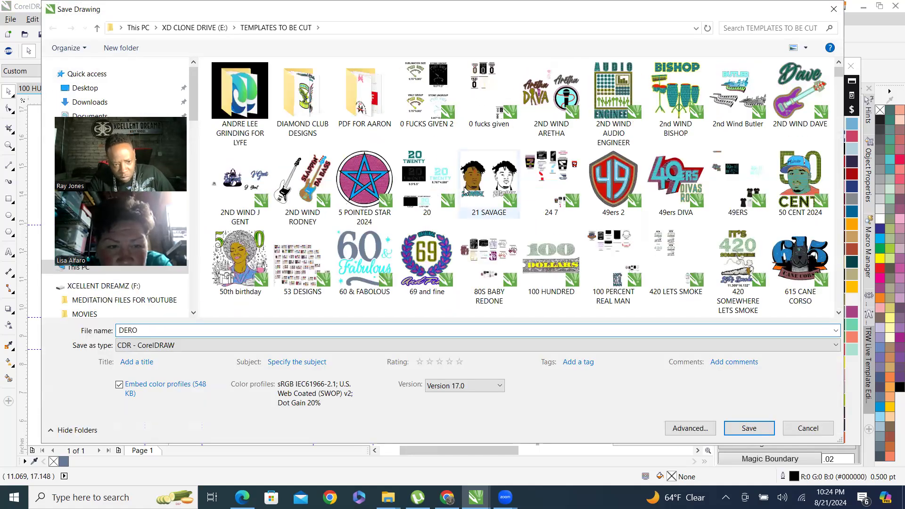
key("BackSpace")
type("FOR")
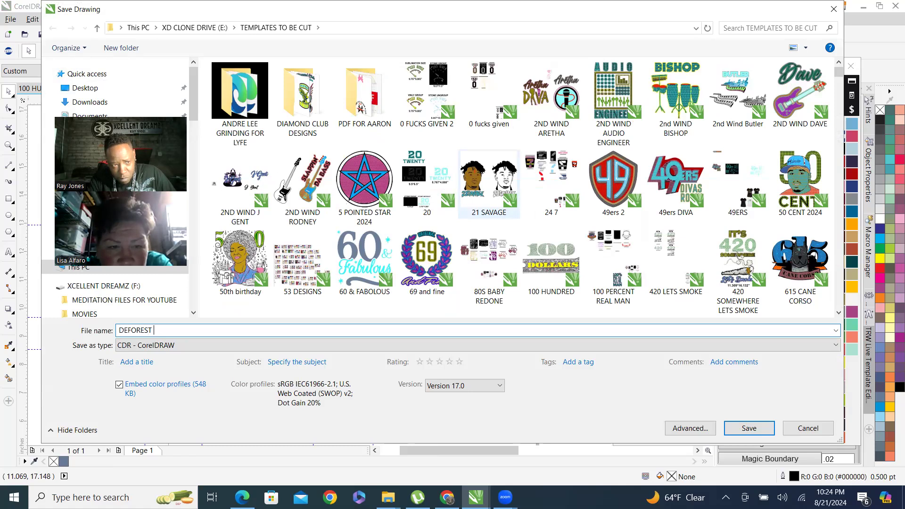
type("EST ")
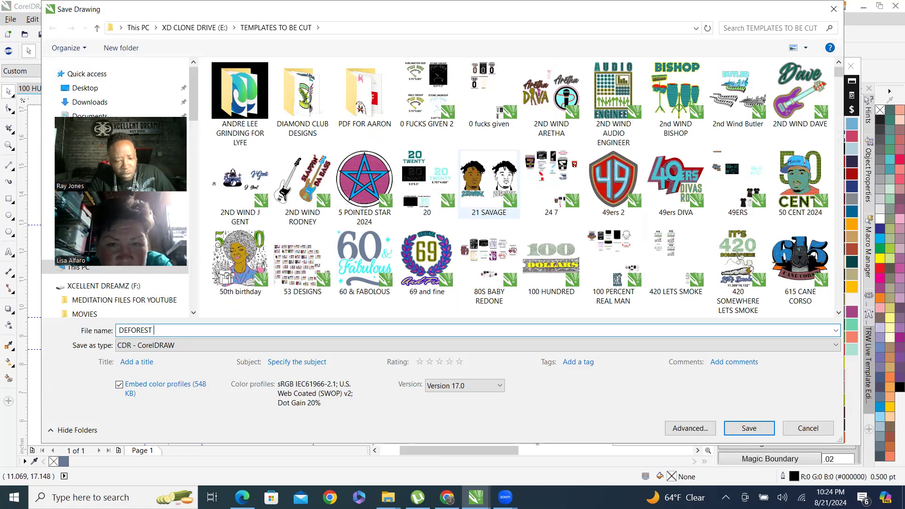
type("NORSKIES")
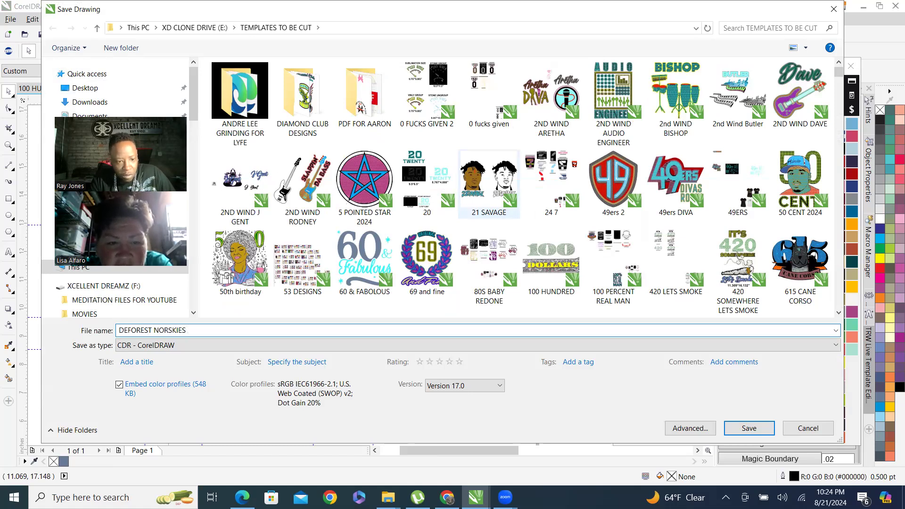
key("Home")
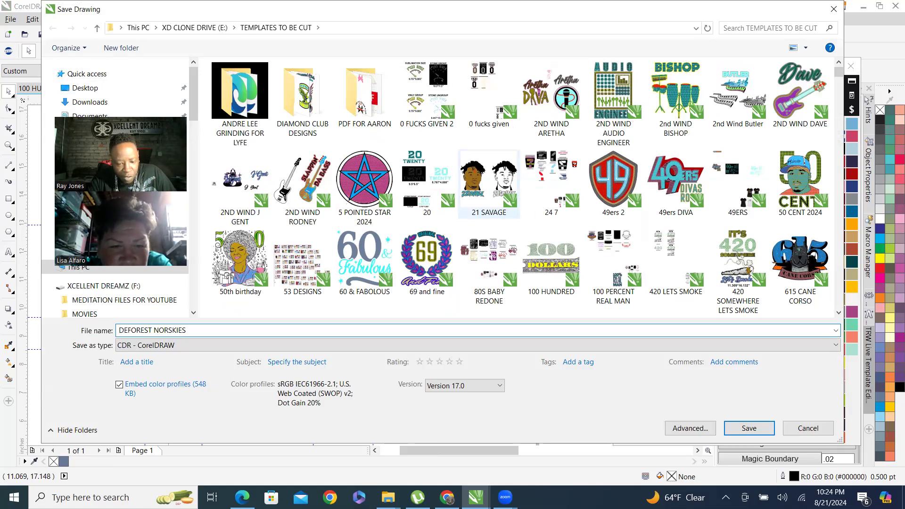
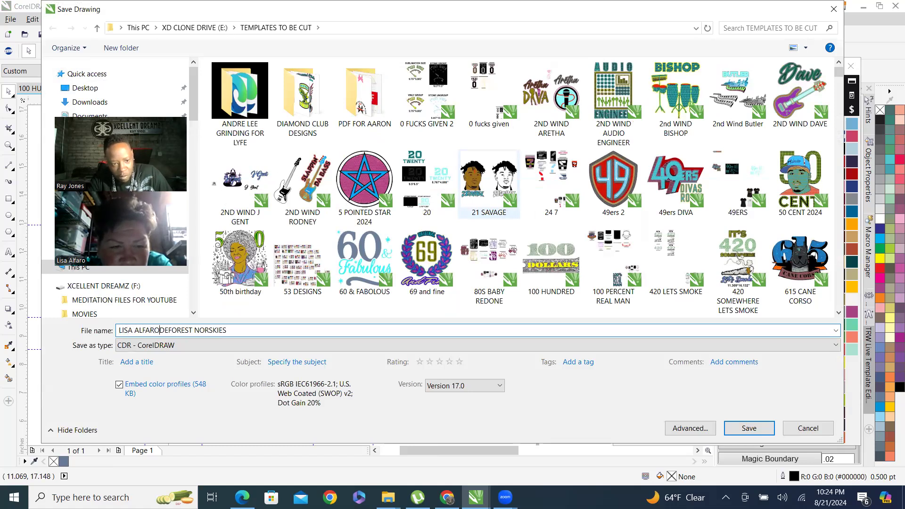
key("Return")
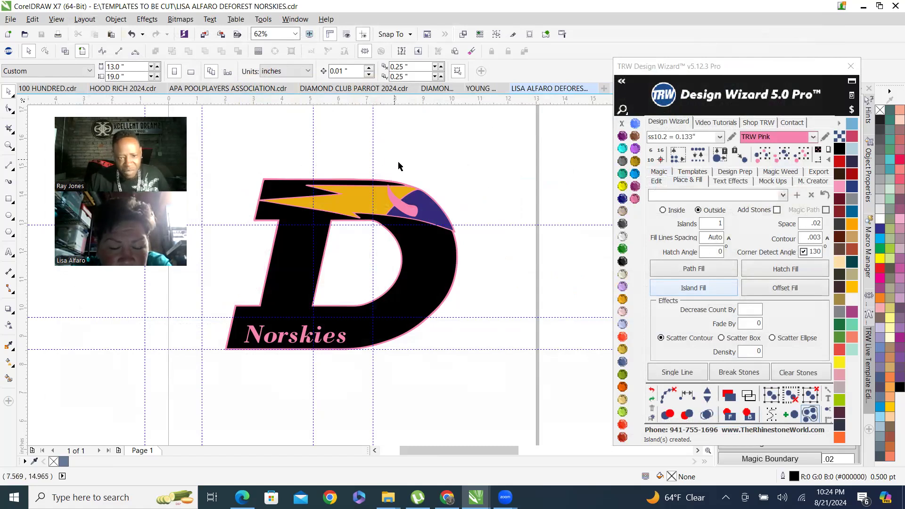
scroll(473, 258, "down", 1)
scroll(411, 244, "up", 2)
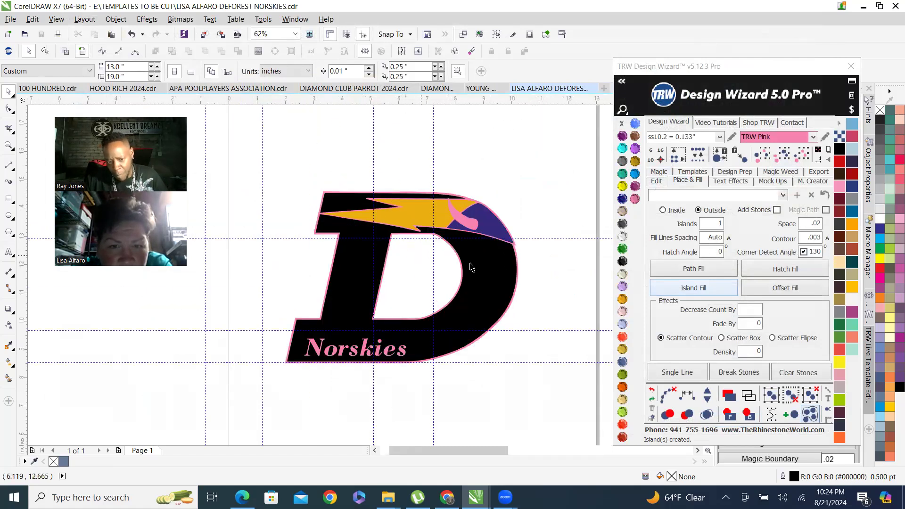
scroll(396, 213, "down", 1)
scroll(449, 241, "down", 1)
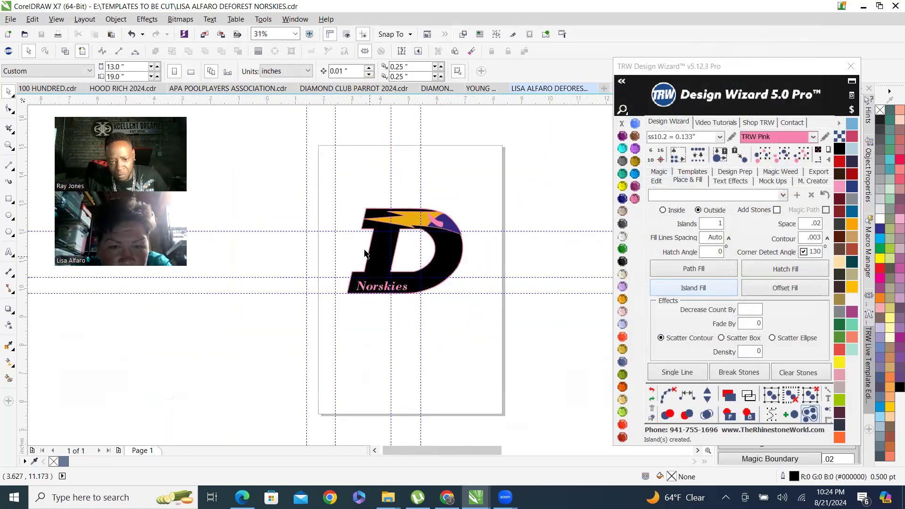
scroll(377, 250, "up", 1)
left_click_drag(310, 139, 608, 378)
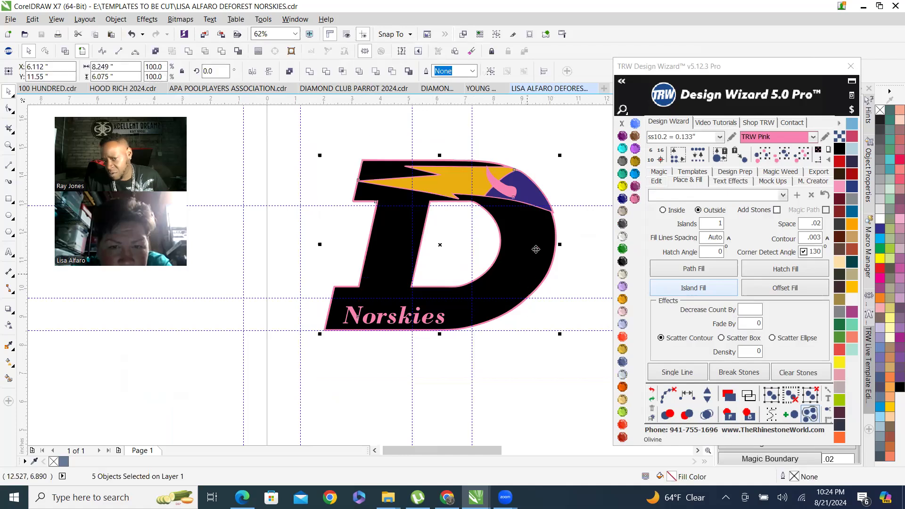
left_click_drag(539, 251, 385, 290)
left_click_drag(454, 185, 436, 323)
left_click_drag(523, 188, 543, 293)
scroll(527, 194, "up", 2)
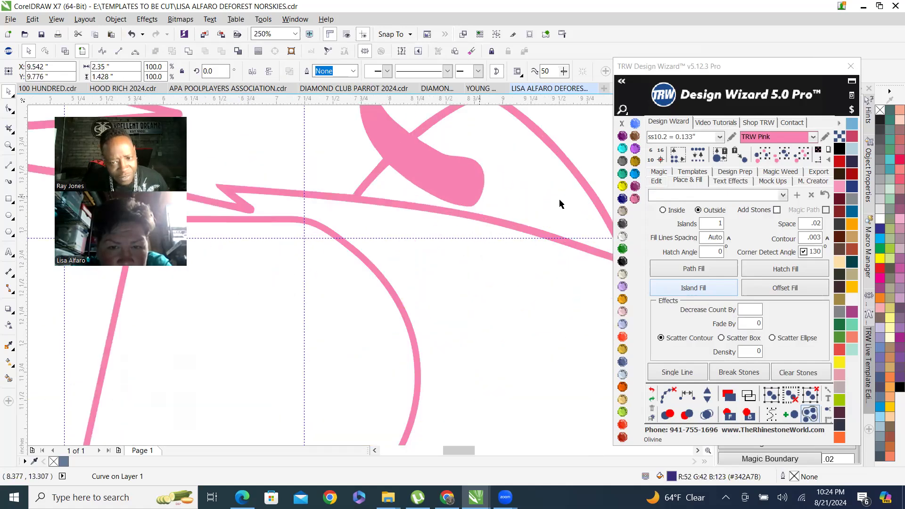
scroll(455, 229, "down", 2)
key("ctrl+z")
key("ctrl+z")
key("ctrl+z")
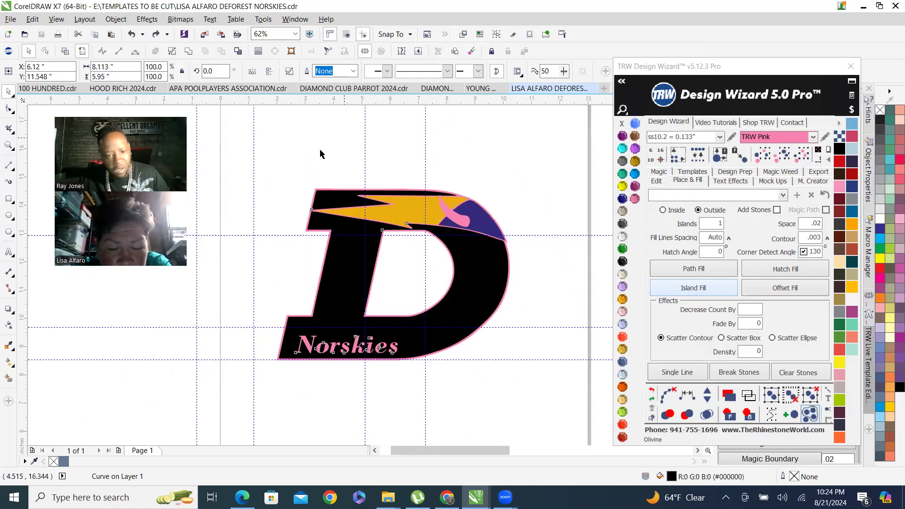
Select the whole D logo and drag a duplicate of it below the original on the page.
left_click(278, 158)
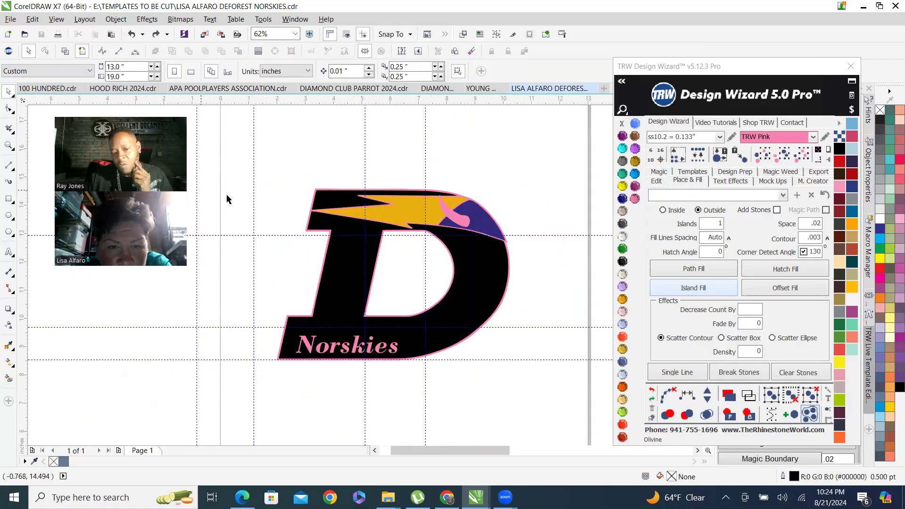
left_click_drag(260, 165, 551, 402)
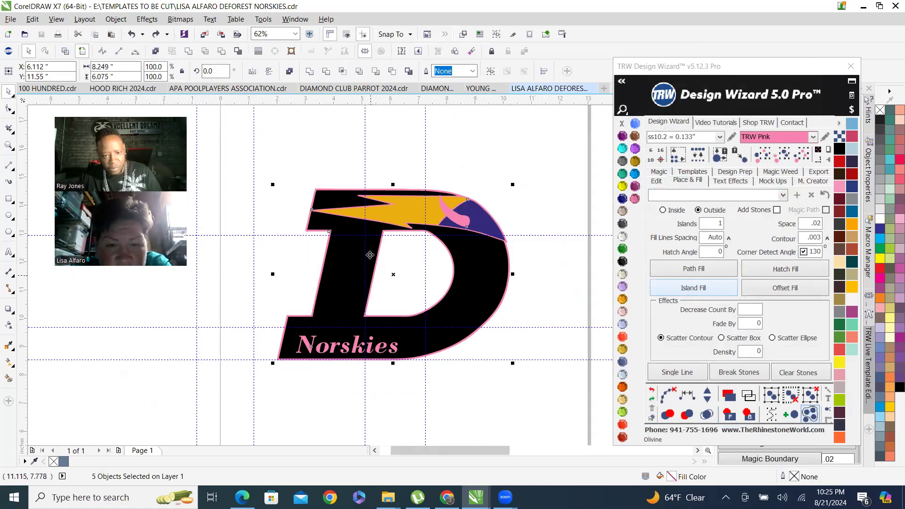
scroll(371, 255, "down", 2)
left_click_drag(351, 262, 366, 384)
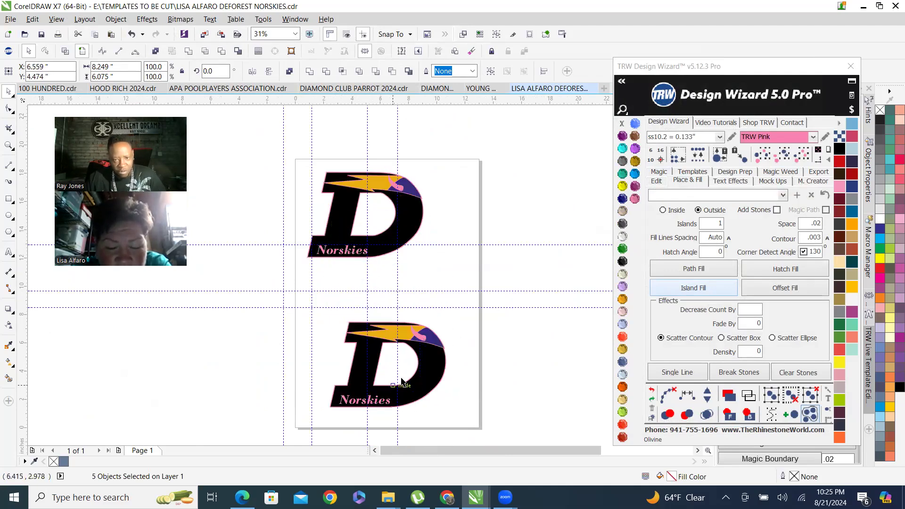
left_click(465, 245)
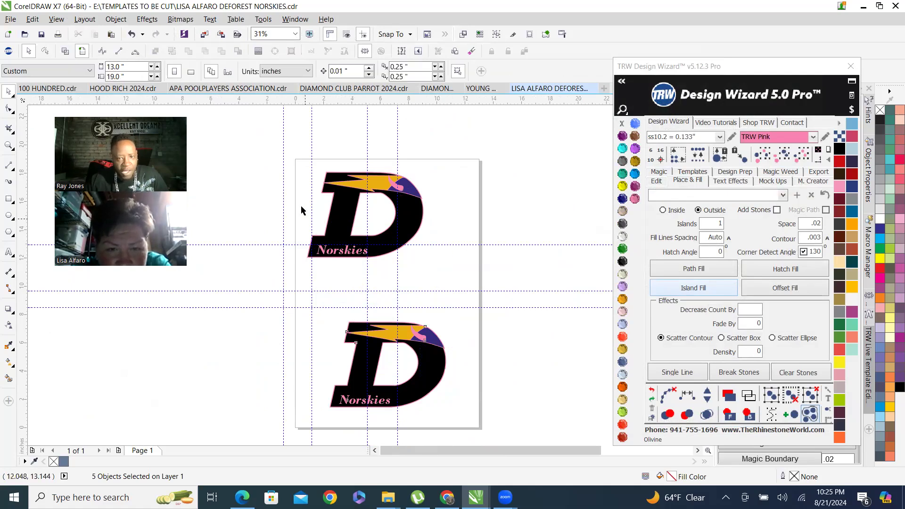
Open the IMAGES folder in File Explorer and jump to the files starting with footb.
left_click(478, 90)
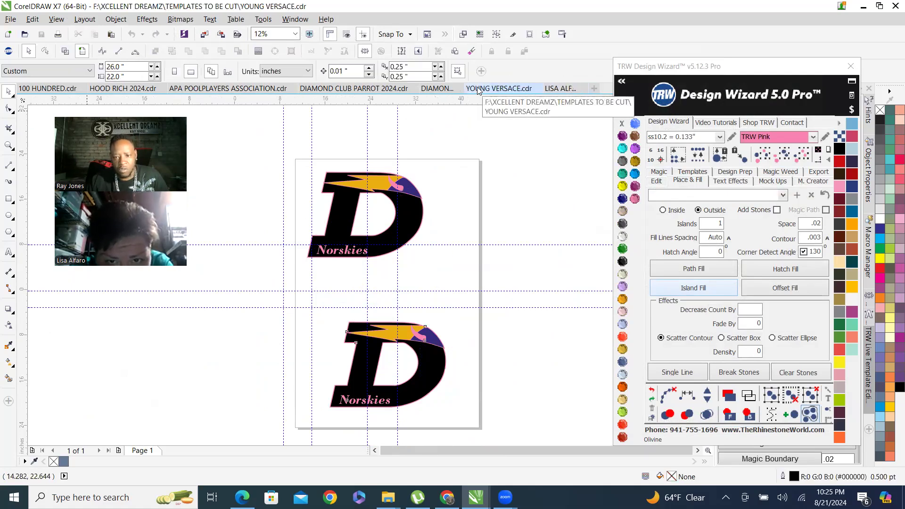
left_click(575, 89)
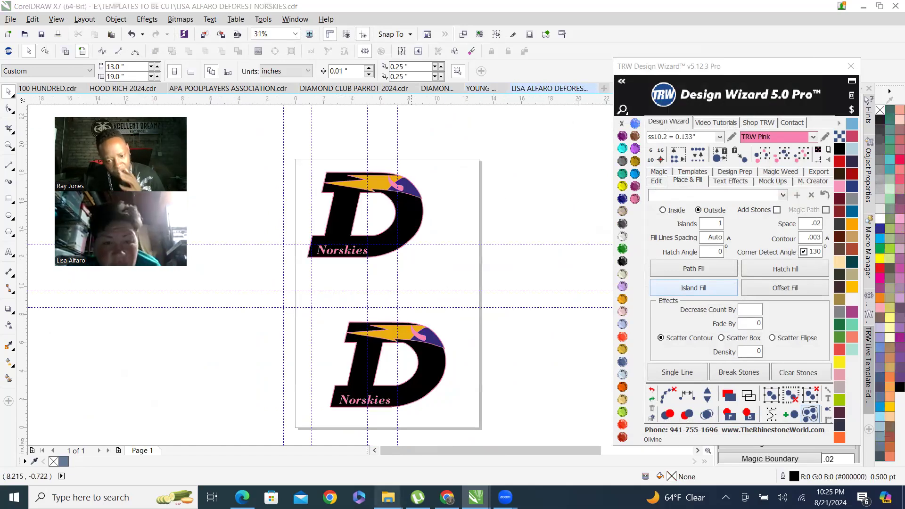
mouse_move(388, 497)
left_click(690, 413)
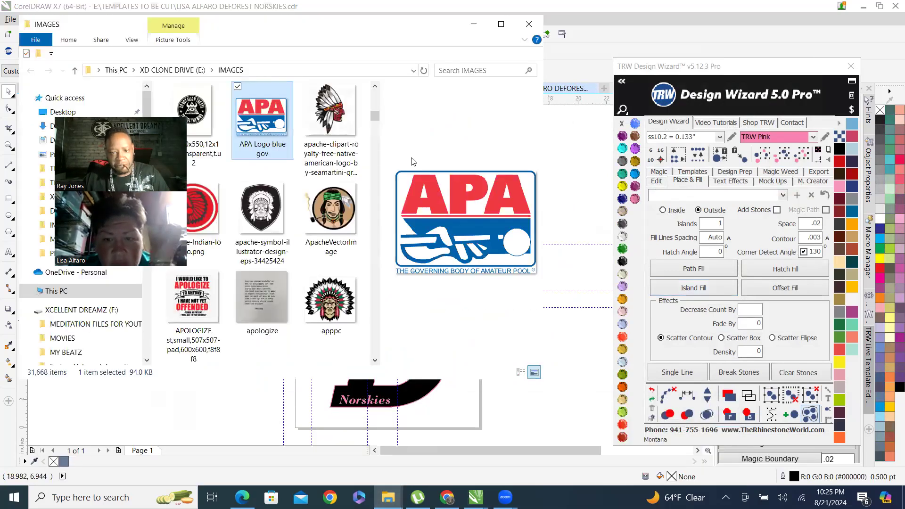
left_click(319, 136)
type("footb")
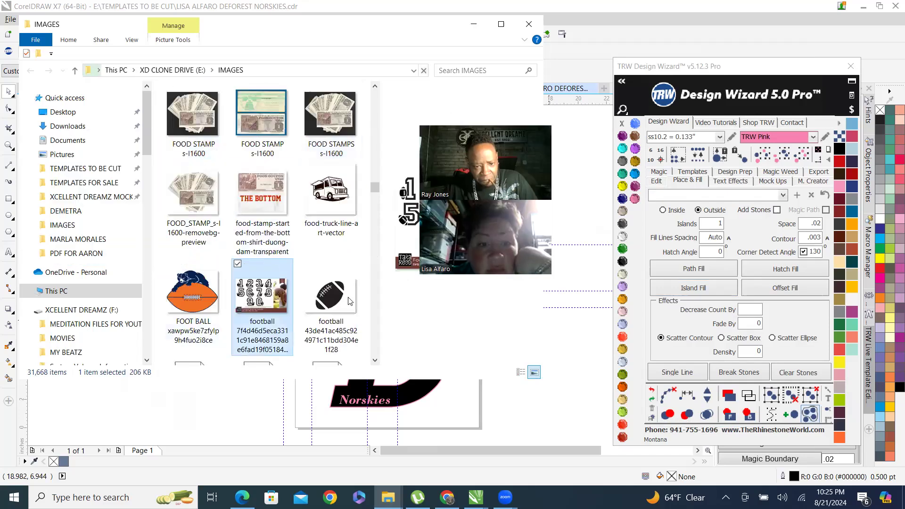
Drag the brown football image into the drawing, then minimize File Explorer.
left_click(315, 273)
scroll(315, 273, "down", 1)
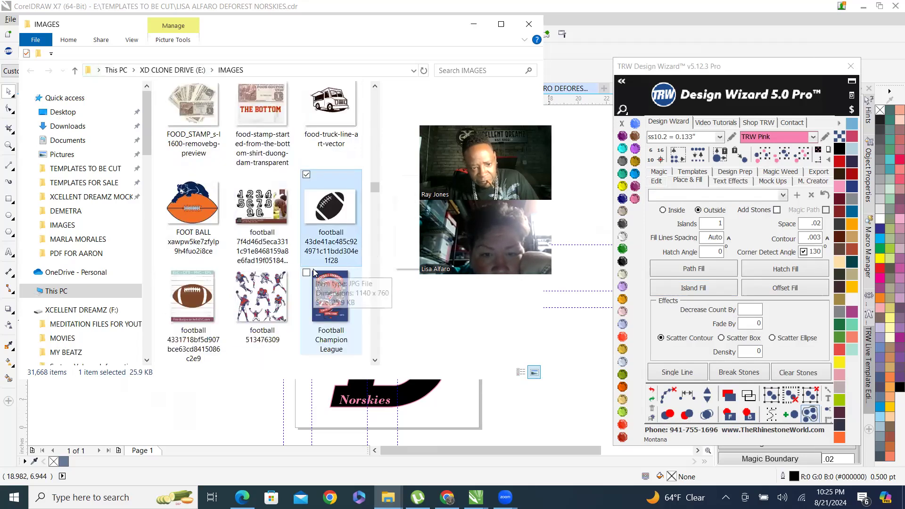
left_click_drag(191, 298, 390, 400)
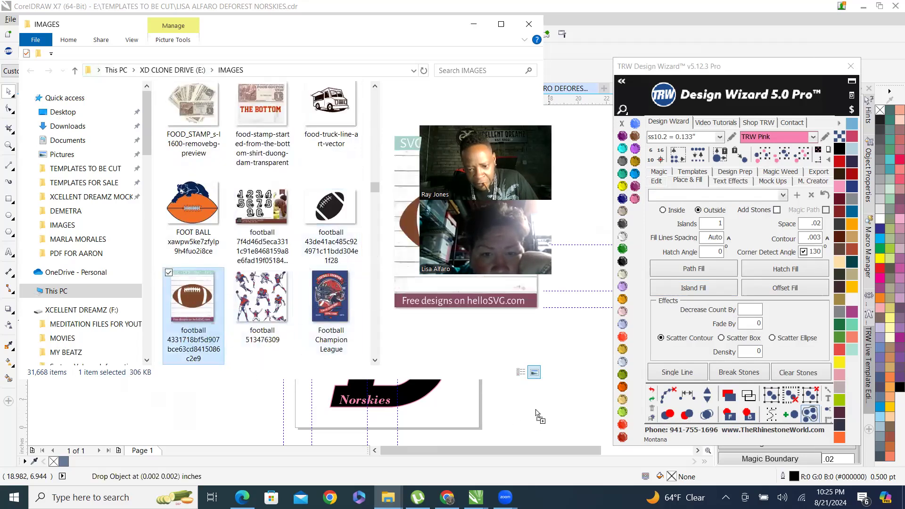
left_click(474, 24)
scroll(398, 330, "down", 3)
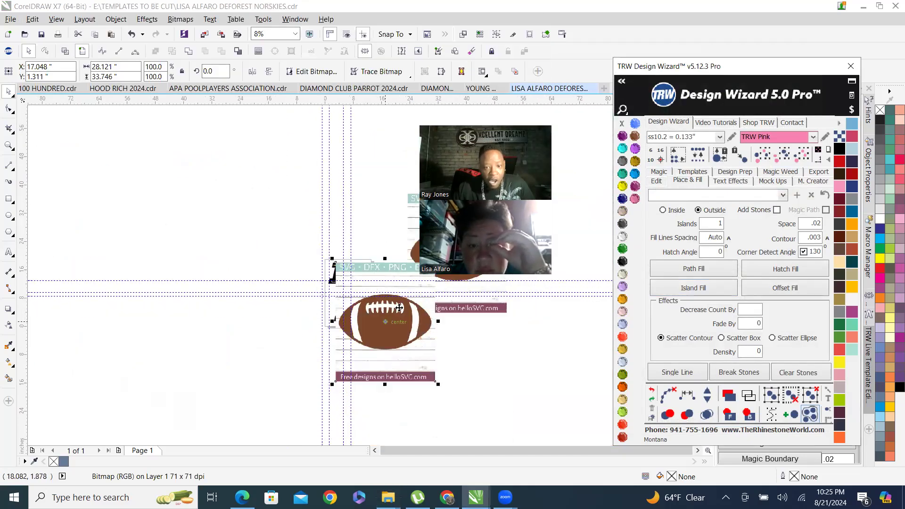
Move the football image to the empty area left of the D logos.
left_click_drag(399, 308, 253, 241)
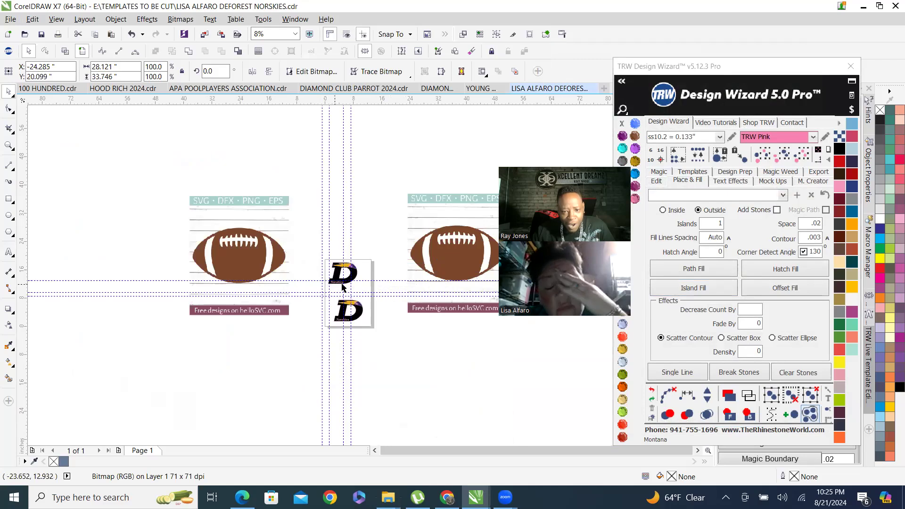
right_click(436, 222)
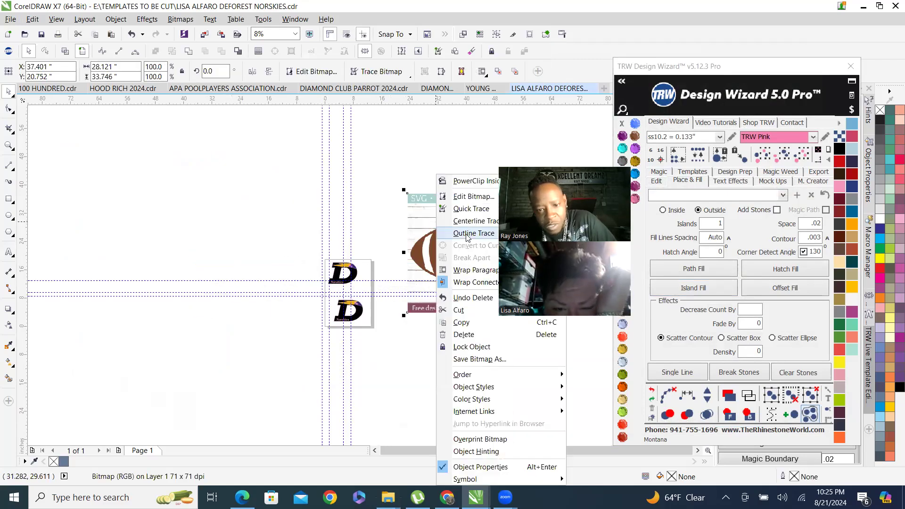
left_click(236, 164)
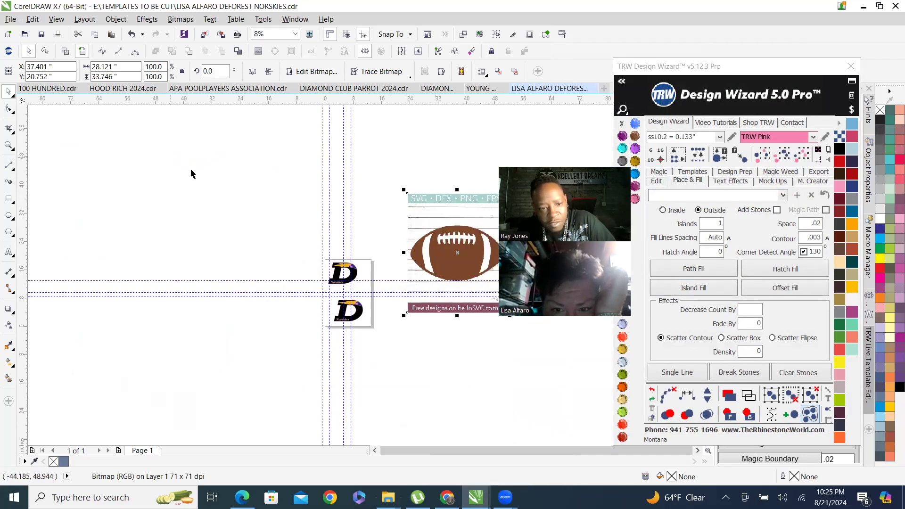
mouse_move(477, 196)
left_mouse_down()
mouse_move(127, 200)
mouse_move(188, 178)
mouse_move(204, 210)
mouse_move(195, 198)
left_mouse_up()
Outline Trace the football bitmap as clipart, reducing the bitmap, and accept the trace.
right_click(207, 239)
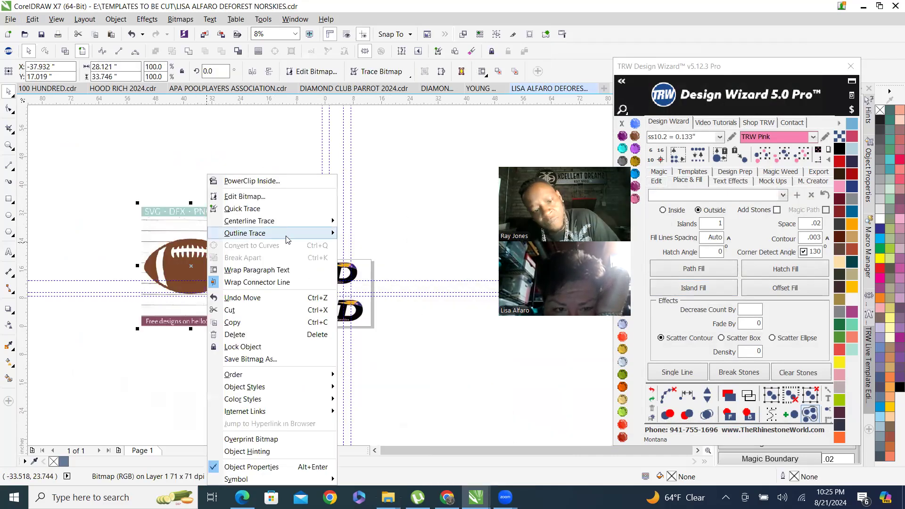
mouse_move(283, 233)
left_click(382, 273)
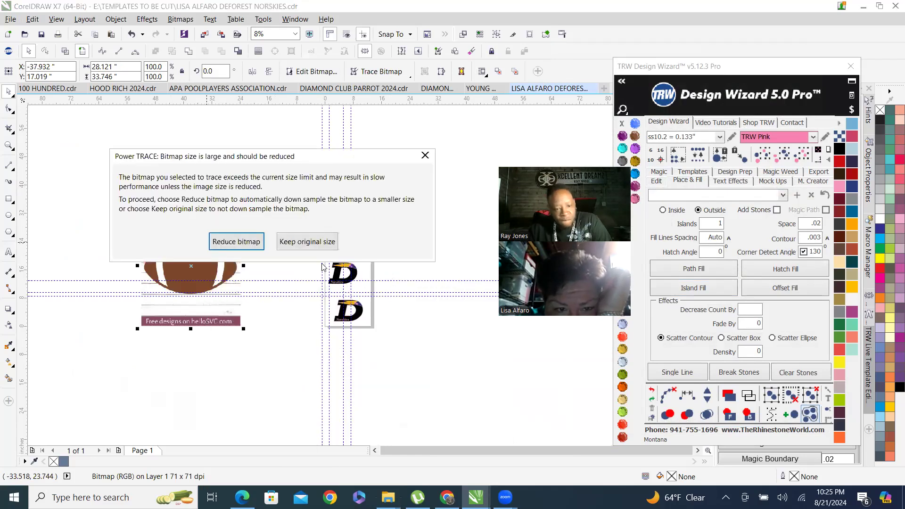
left_click(243, 240)
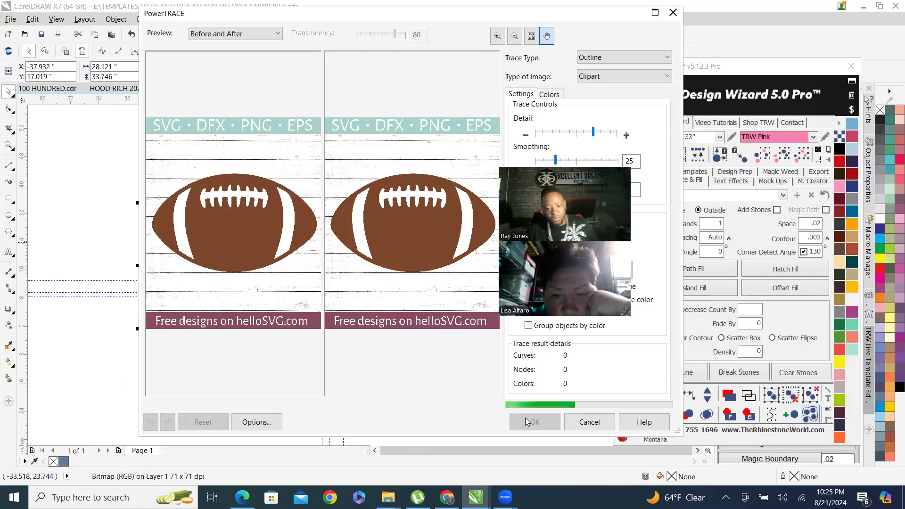
left_click(525, 418)
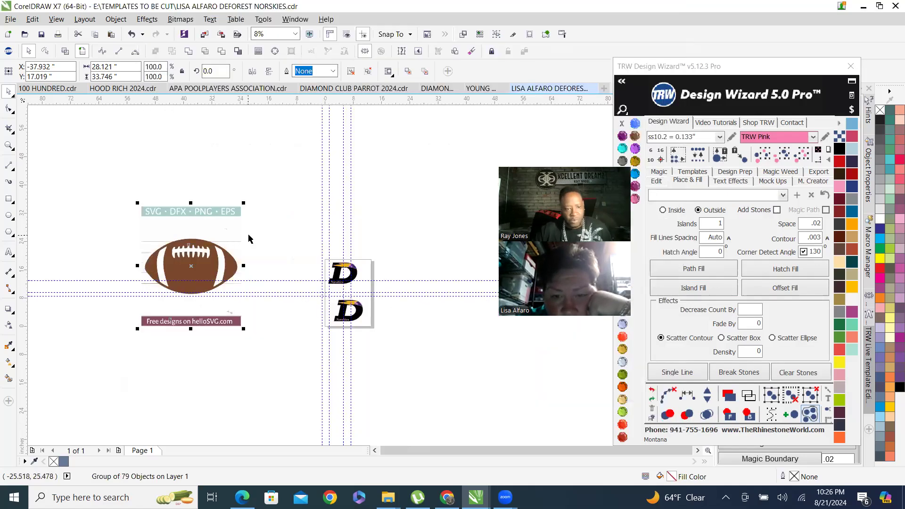
Ungroup all objects of the traced football and deselect them.
right_click(208, 212)
left_click(245, 267)
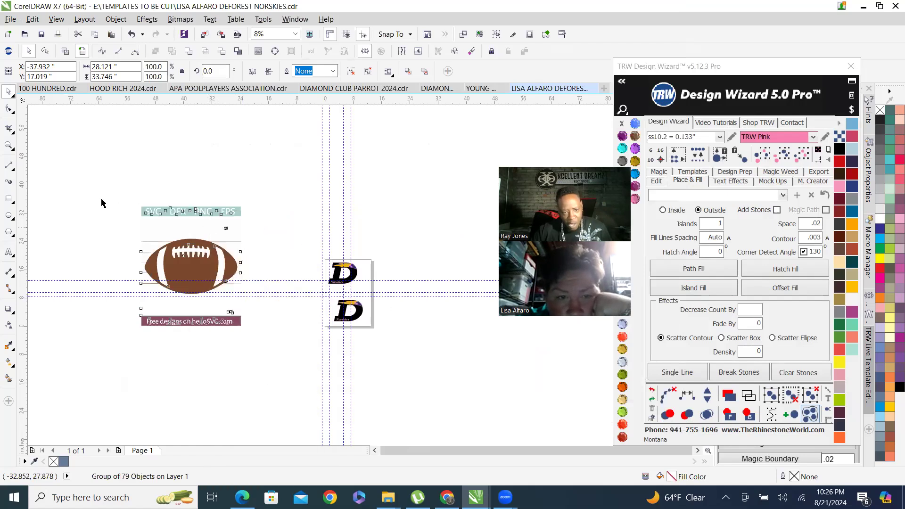
left_click(66, 269)
Select the traced football shapes and move them away from the leftover background pieces.
scroll(76, 269, "up", 1)
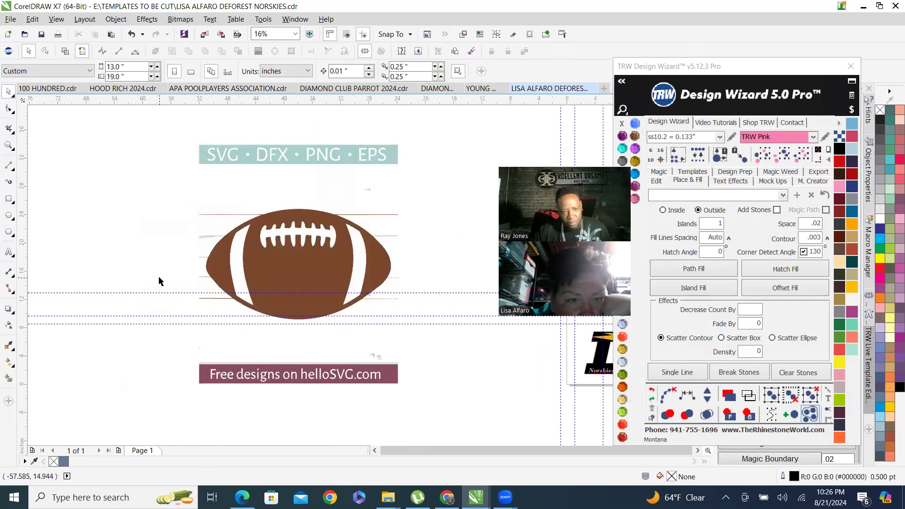
left_click(299, 279)
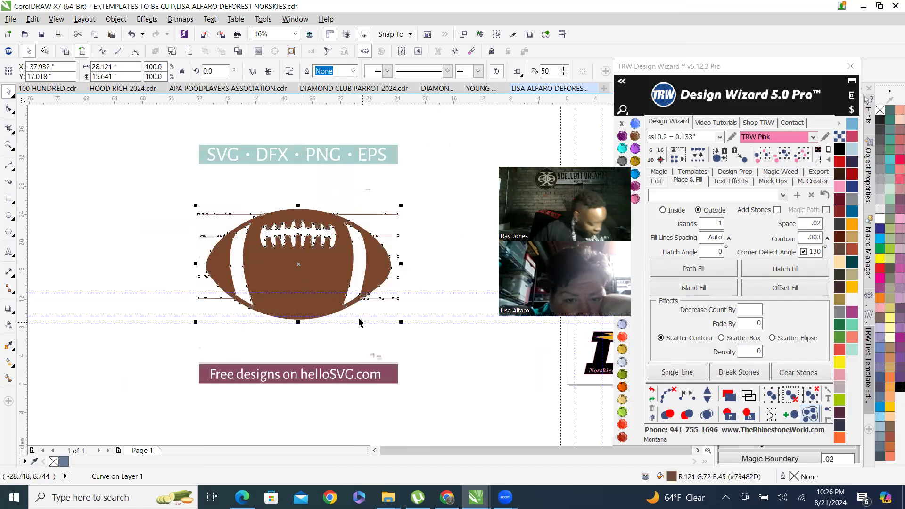
scroll(323, 266, "up", 1)
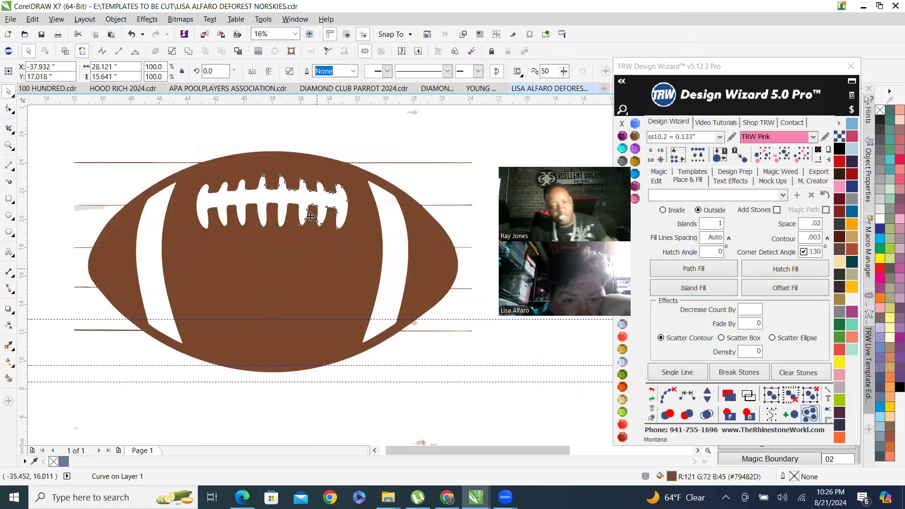
left_click(389, 250, "shift")
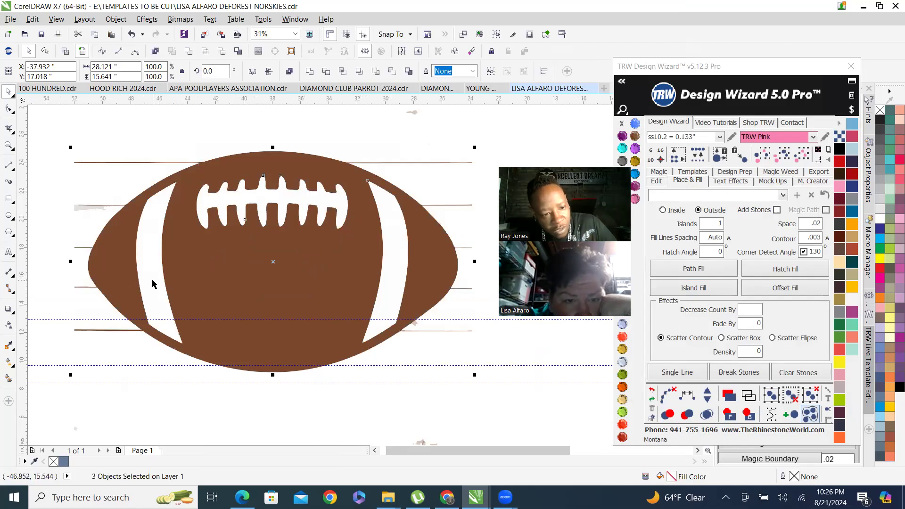
scroll(136, 281, "down", 3)
left_click_drag(151, 252, 404, 206)
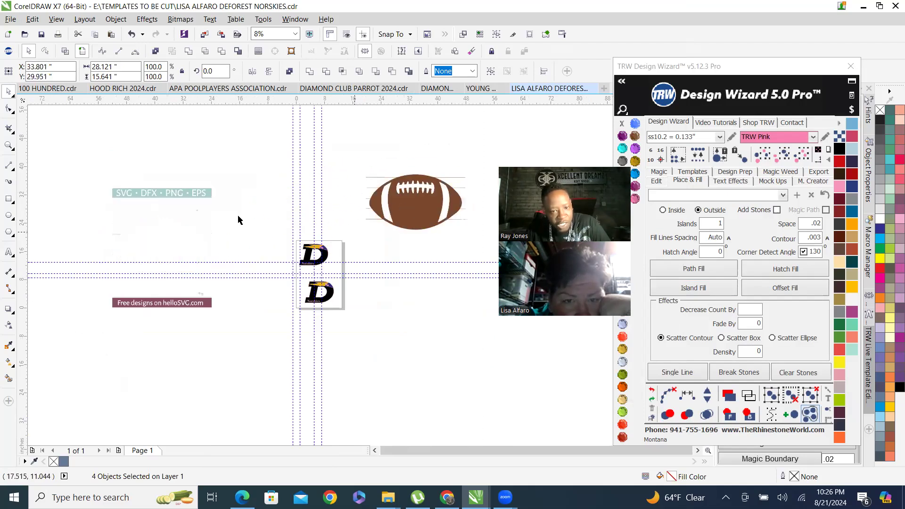
Select the leftover background lines and text banners from the trace and delete them.
left_click_drag(78, 161, 236, 360)
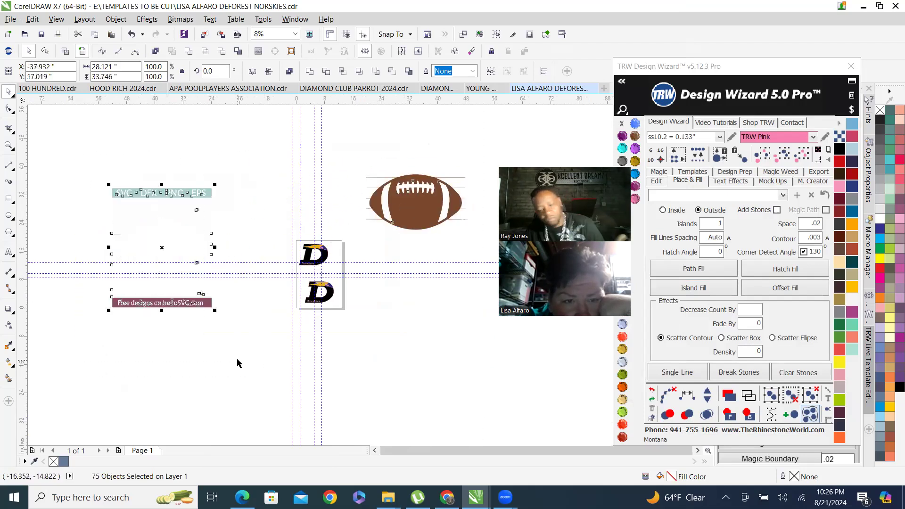
key("Delete")
Edit the football's nodes and delete the stray horizontal line on its lower left edge.
scroll(410, 207, "up", 3)
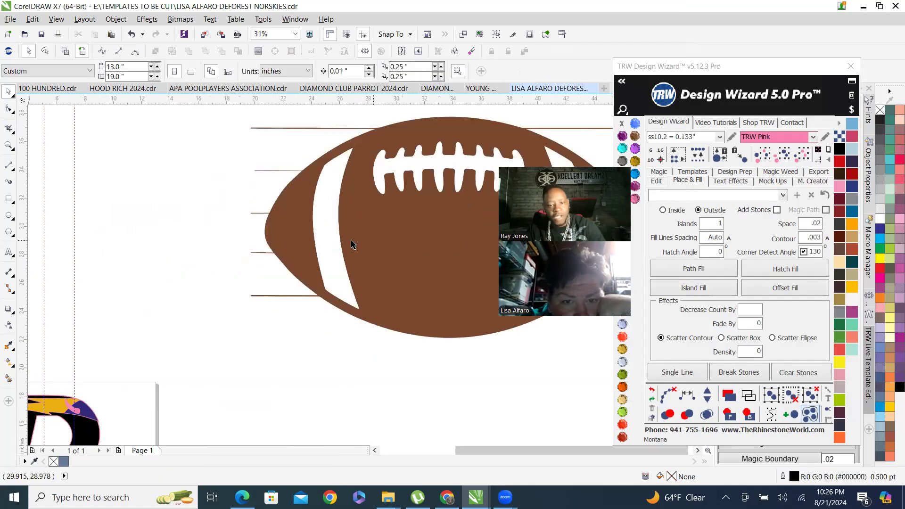
scroll(296, 281, "up", 2)
scroll(292, 285, "down", 5)
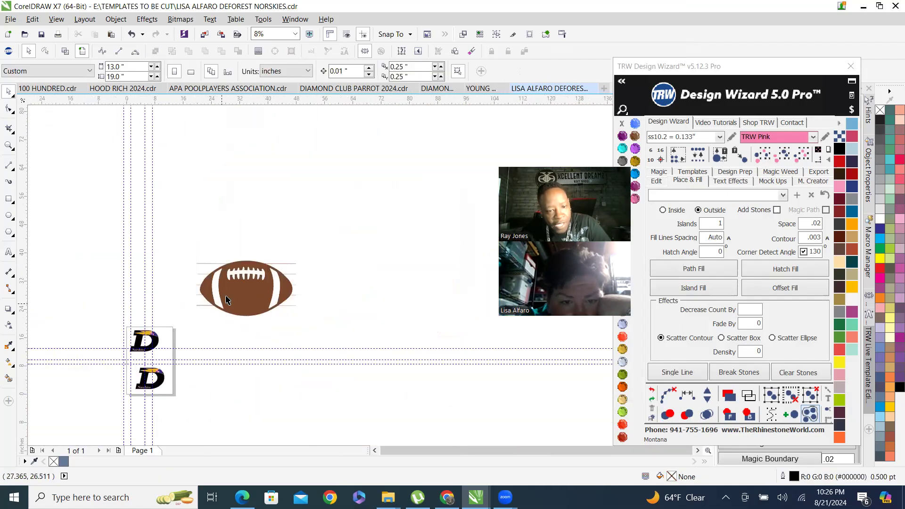
scroll(291, 286, "up", 2)
double_click(280, 286)
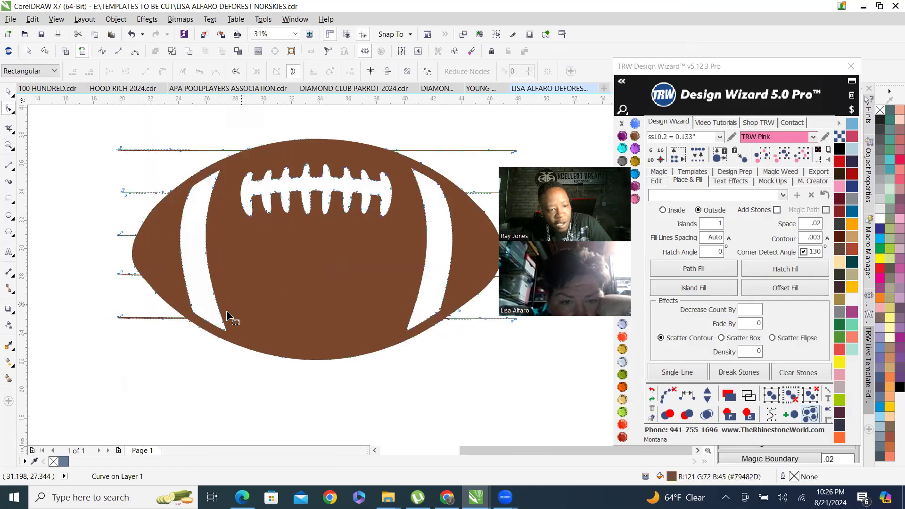
scroll(161, 331, "up", 2)
scroll(235, 308, "down", 1)
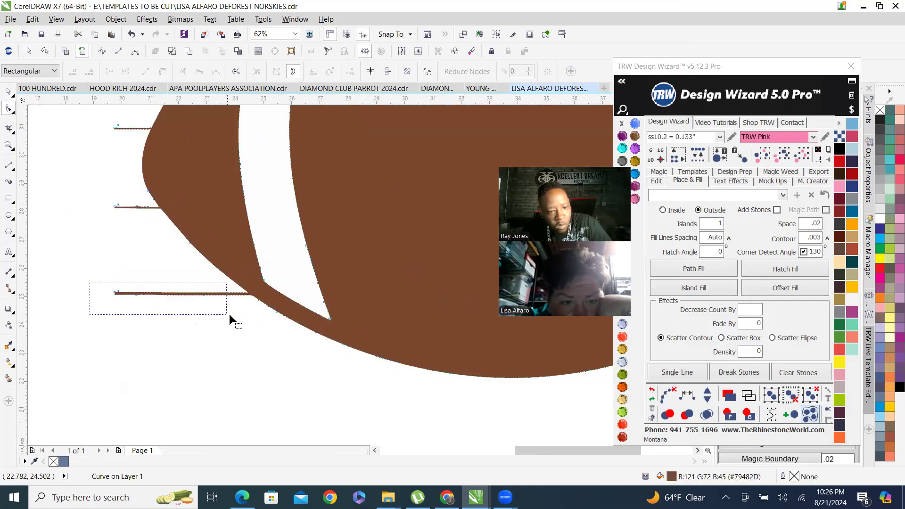
left_click_drag(247, 313, 251, 315)
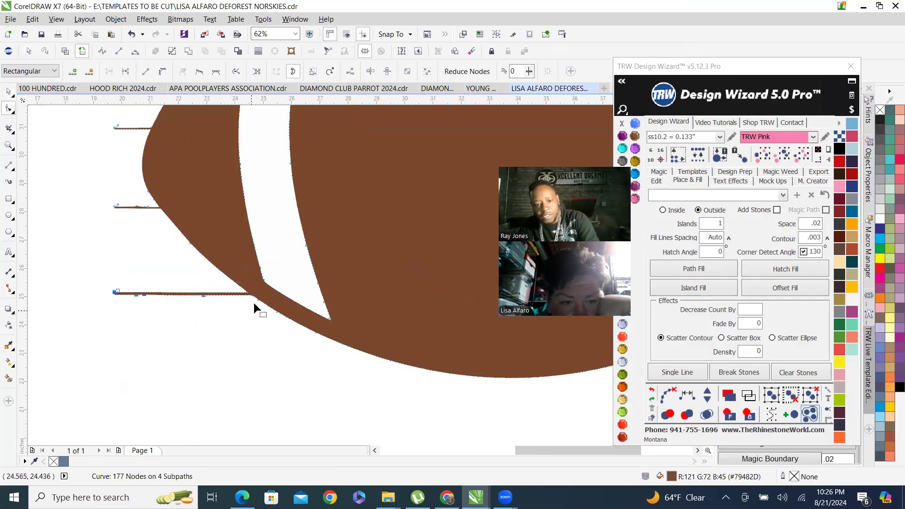
scroll(250, 299, "up", 1)
key("Delete")
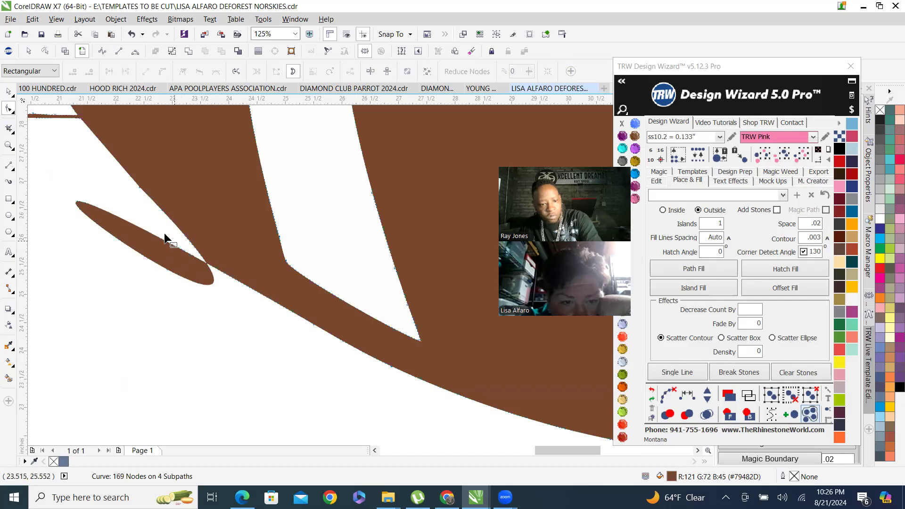
left_click(184, 232)
key("Delete")
Select and delete the nodes of another stray line sticking out of the football's left edge.
scroll(242, 321, "down", 2)
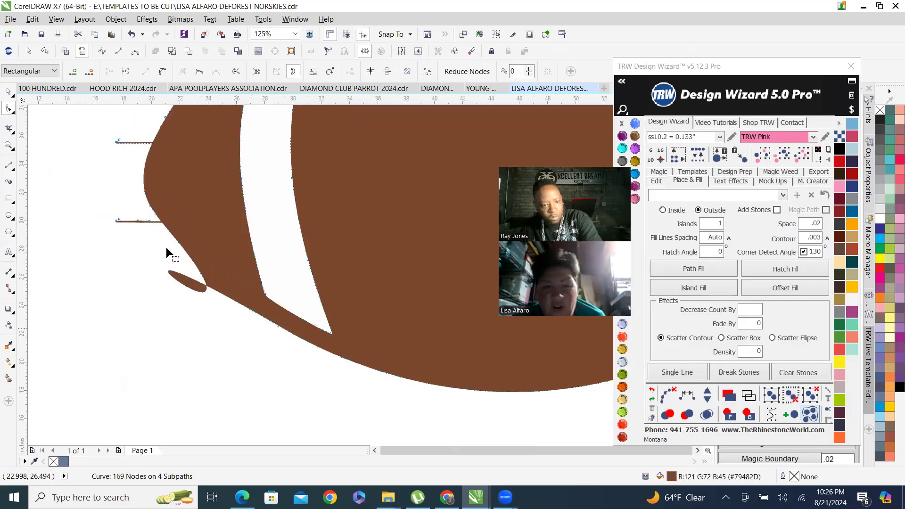
scroll(202, 281, "up", 1)
left_click(264, 307)
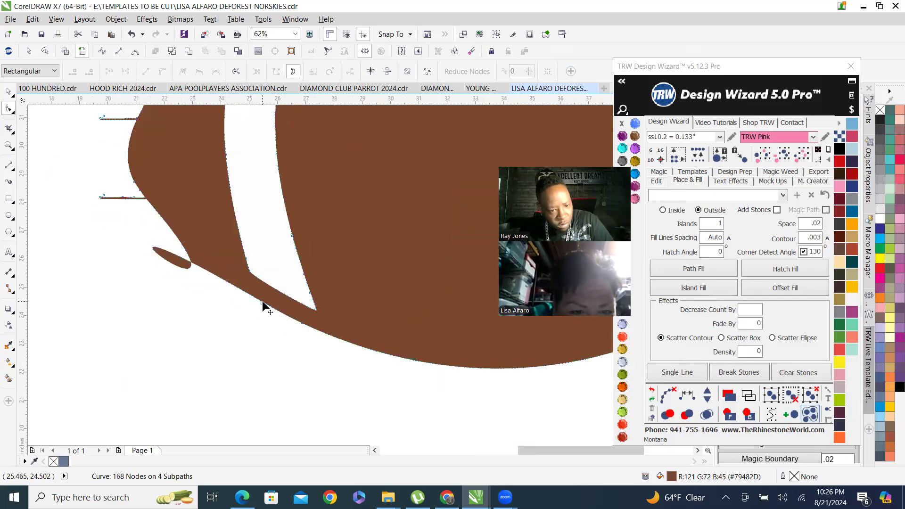
left_click_drag(292, 368, 191, 250)
scroll(225, 282, "down", 1)
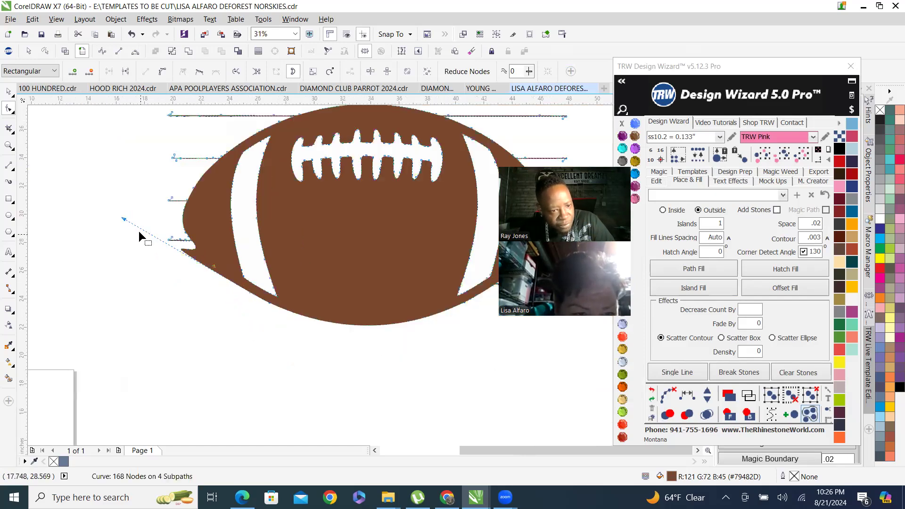
left_click_drag(125, 222, 218, 273)
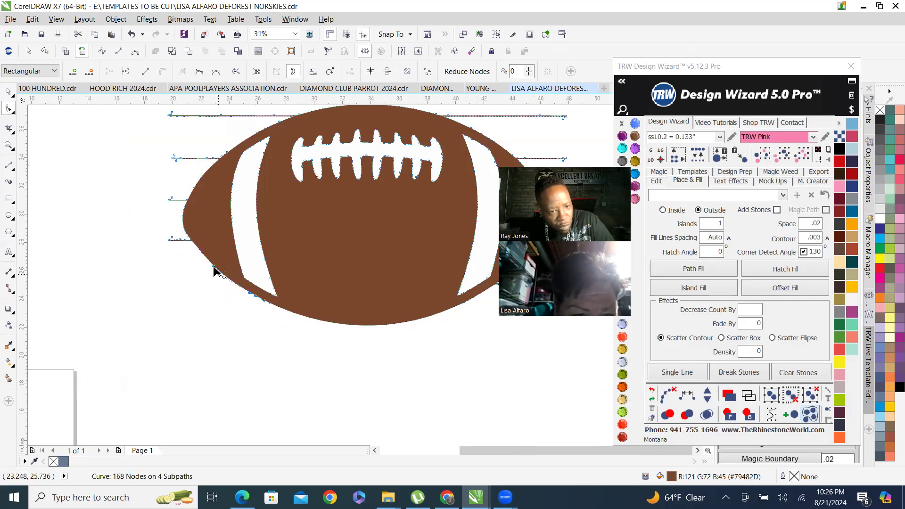
scroll(191, 242, "up", 1)
scroll(191, 241, "up", 1)
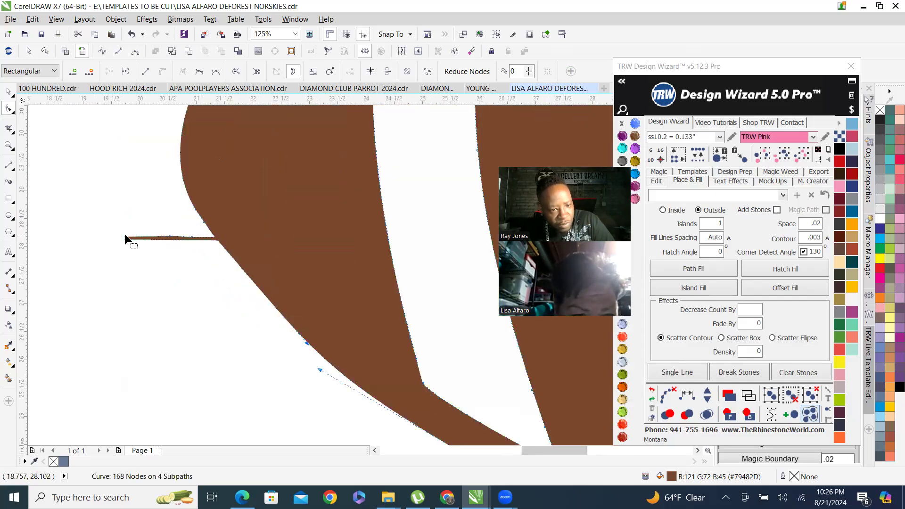
left_click_drag(104, 226, 199, 271)
key("Delete")
Delete a selection of stray-line nodes on the football's left edge and undo the deletion.
scroll(207, 237, "up", 2)
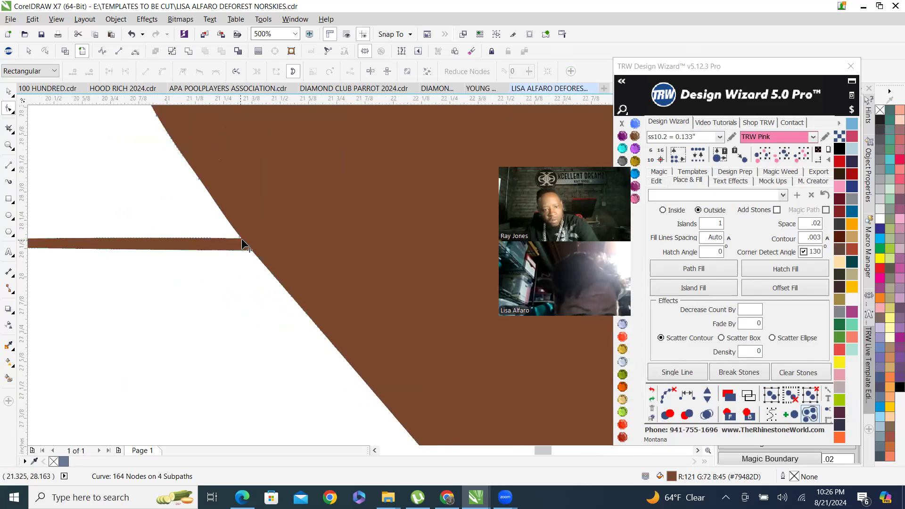
left_click(242, 236)
scroll(253, 249, "down", 3)
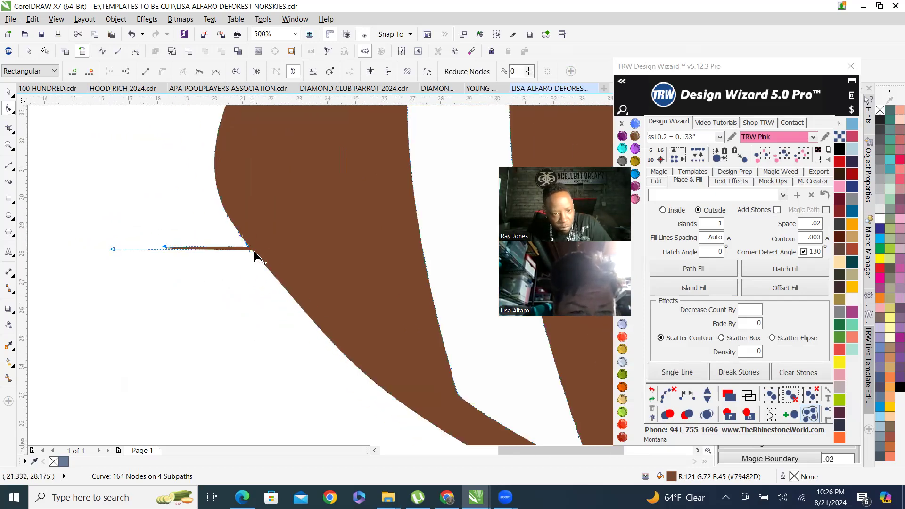
scroll(211, 249, "up", 2)
left_click_drag(189, 239, 361, 240)
left_click_drag(83, 243, 365, 246)
scroll(255, 288, "down", 4)
scroll(200, 229, "up", 2)
left_click_drag(170, 218, 296, 257)
key("Delete")
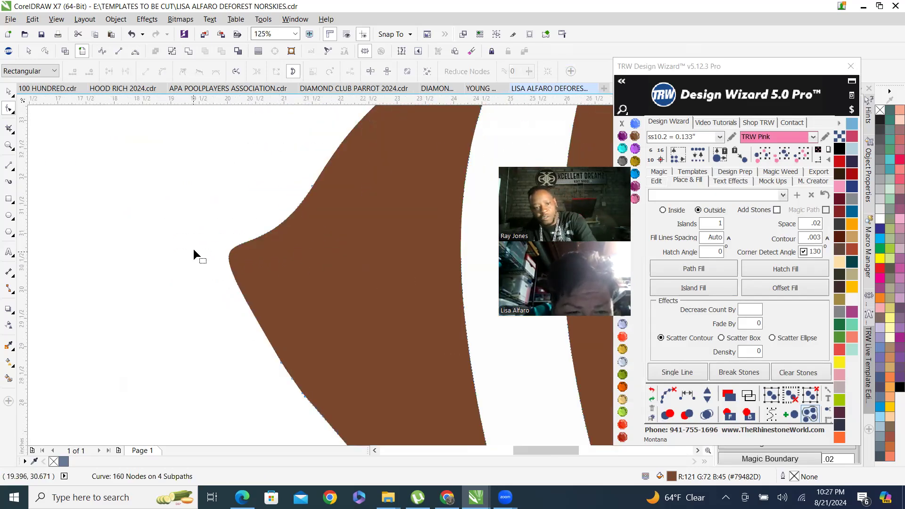
key("ctrl+z")
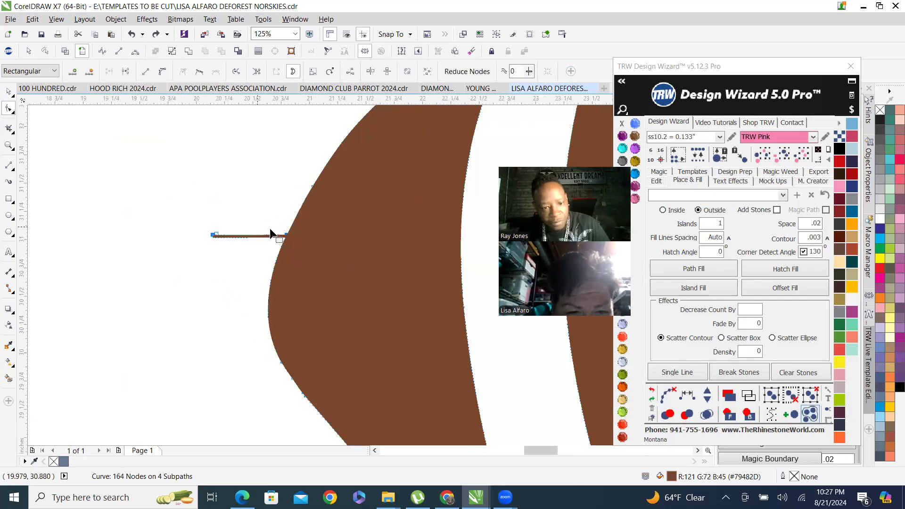
Delete a stray node from the line protruding at the football's left edge.
scroll(264, 236, "up", 4)
left_click_drag(144, 298, 145, 298)
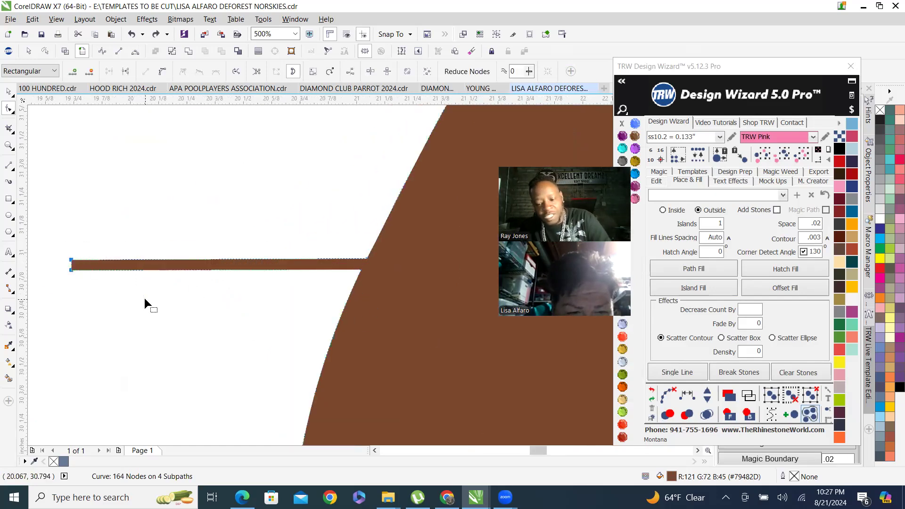
key("Delete")
scroll(358, 257, "up", 1)
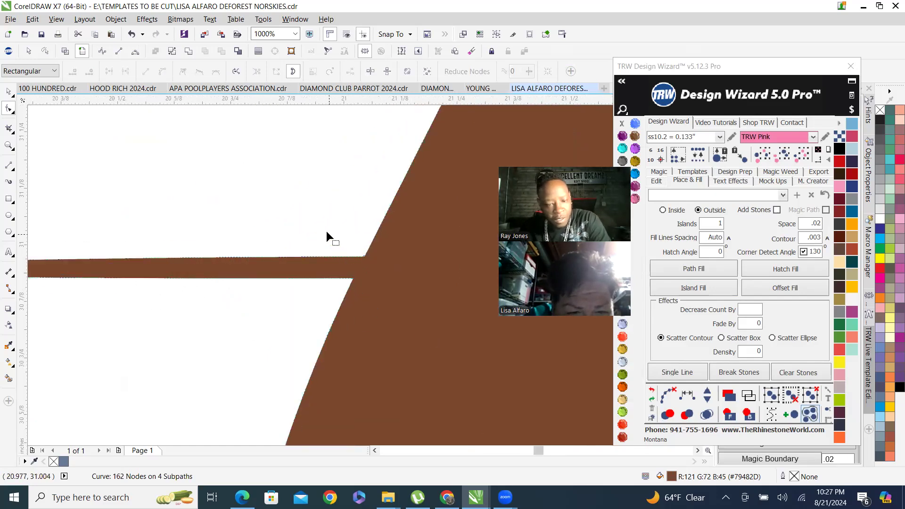
scroll(359, 253, "down", 3)
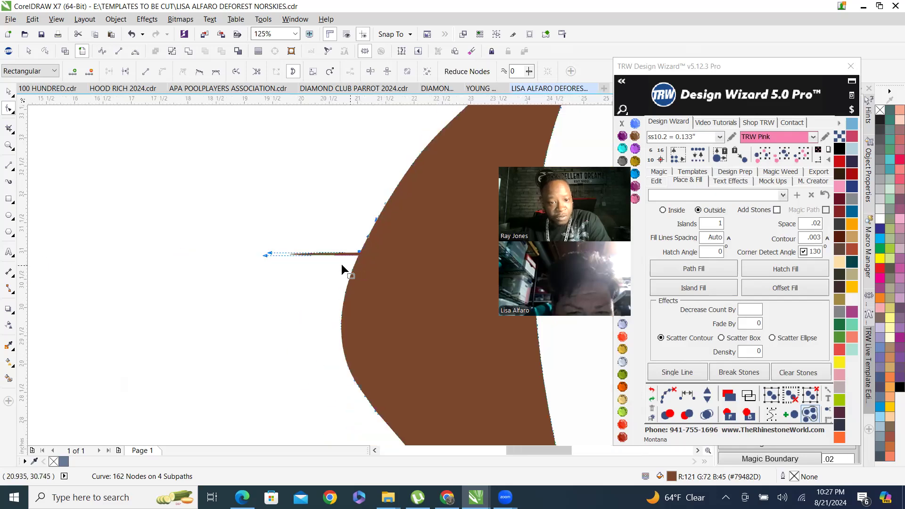
scroll(307, 258, "up", 1)
Select the remaining nodes of the stray line on the football's left edge and delete them.
left_click_drag(231, 249, 412, 246)
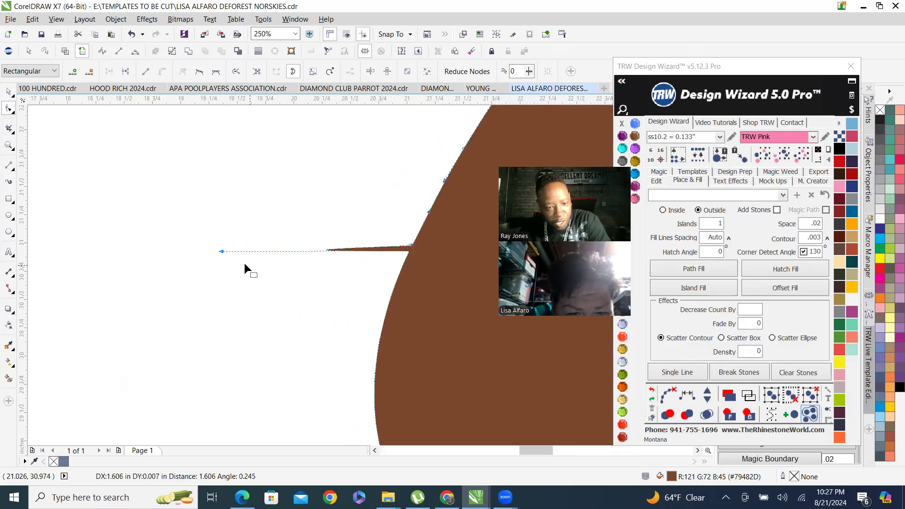
left_click_drag(222, 255, 413, 250)
scroll(281, 293, "down", 2)
scroll(323, 225, "up", 3)
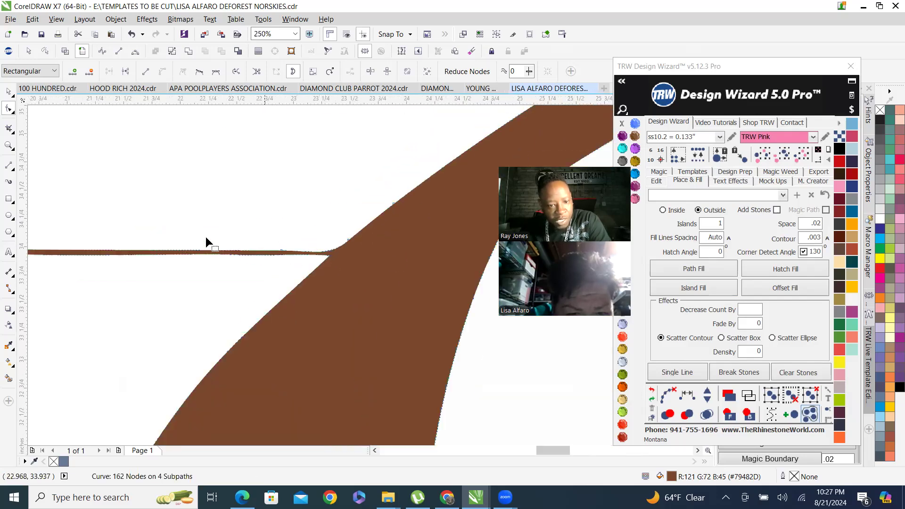
scroll(294, 275, "down", 1)
left_click_drag(238, 275, 294, 276)
key("Delete")
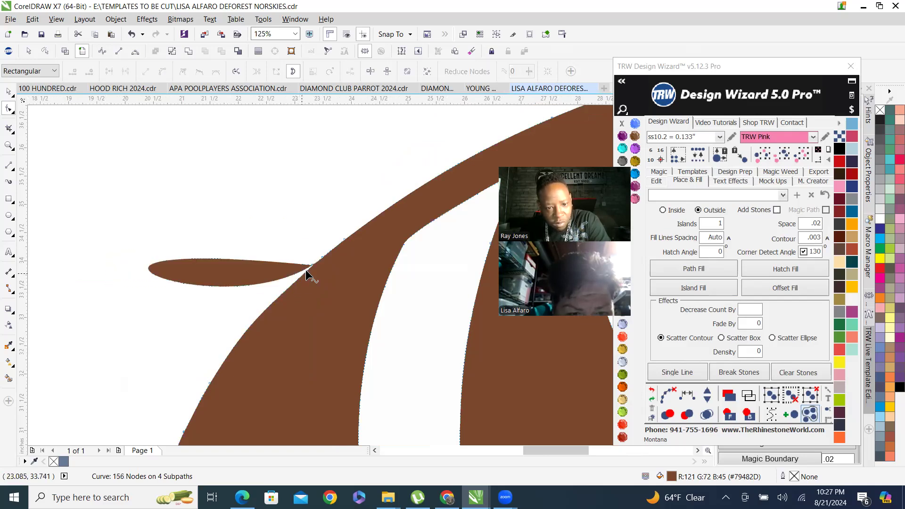
Drag the end nodes of the stray lines near the football's left tip back onto its outline.
scroll(312, 269, "up", 2)
left_click(352, 225)
scroll(373, 251, "down", 3)
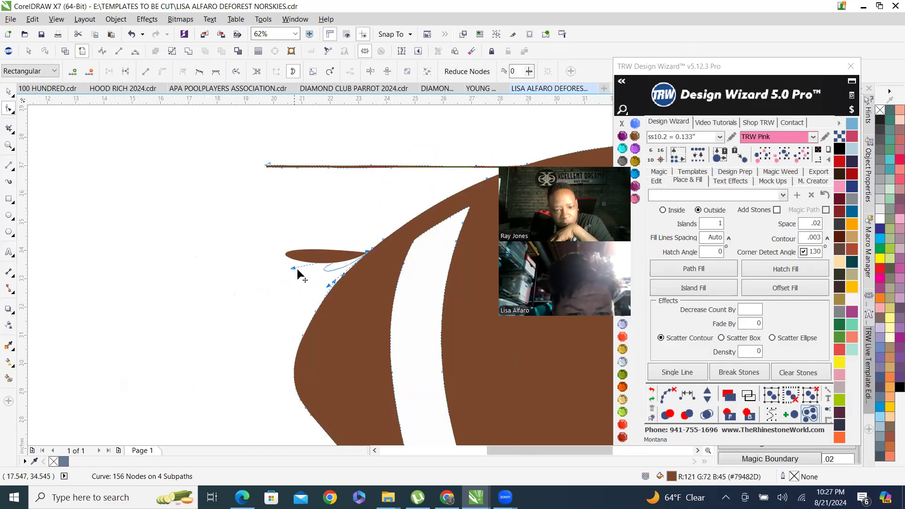
scroll(353, 271, "up", 3)
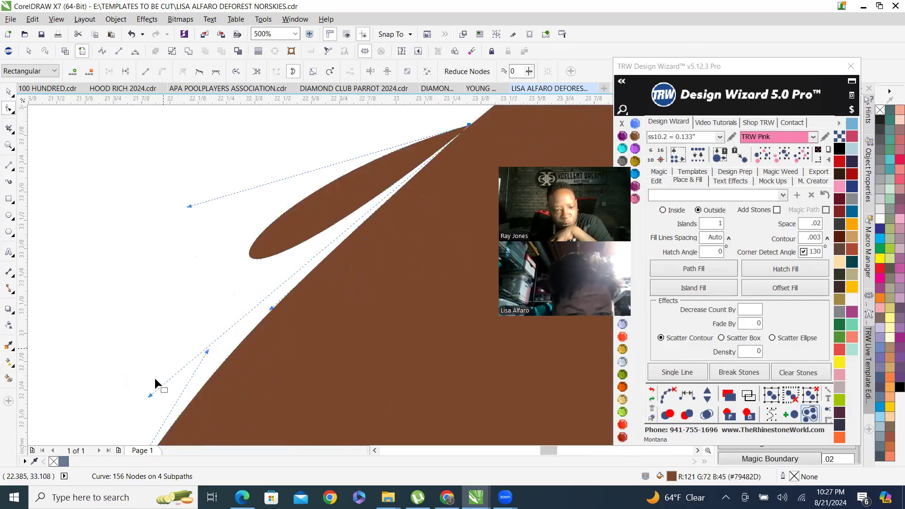
left_click_drag(148, 395, 471, 128)
scroll(208, 249, "down", 1)
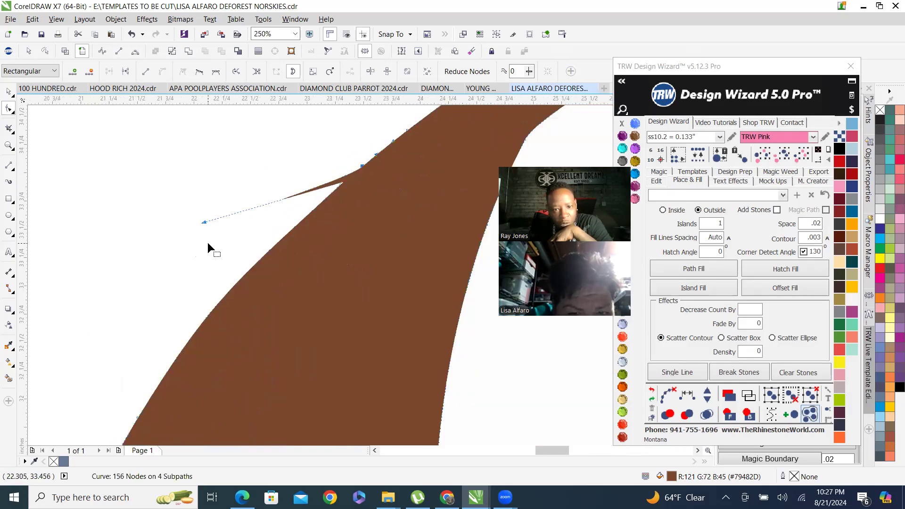
left_click_drag(200, 226, 363, 170)
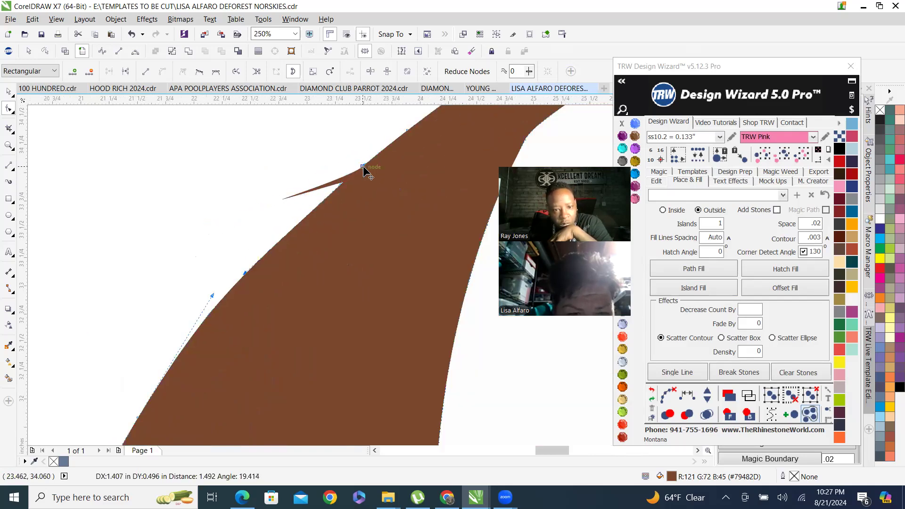
left_click_drag(302, 196, 302, 196)
Marquee-select the stray-line nodes along the football's upper-left edge and delete them.
scroll(198, 240, "down", 4)
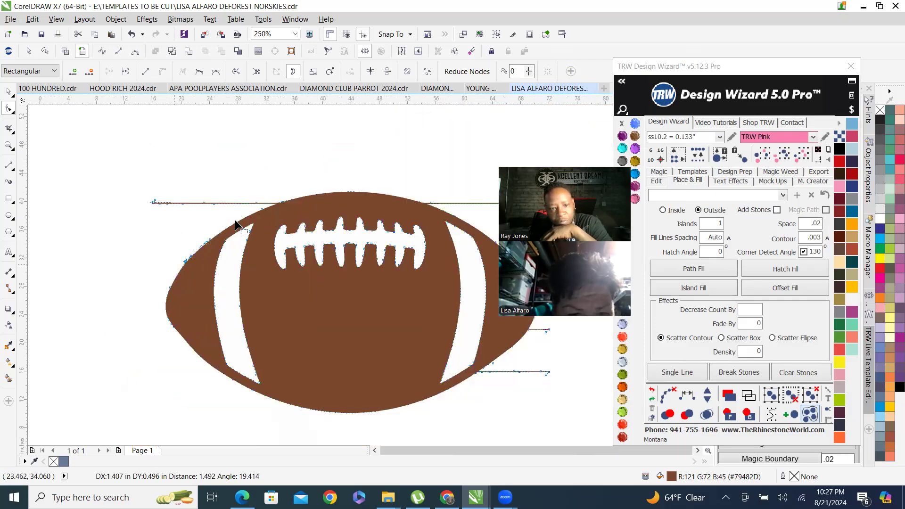
scroll(210, 257, "down", 2)
scroll(192, 257, "up", 3)
left_click_drag(79, 239, 335, 269)
key("Delete")
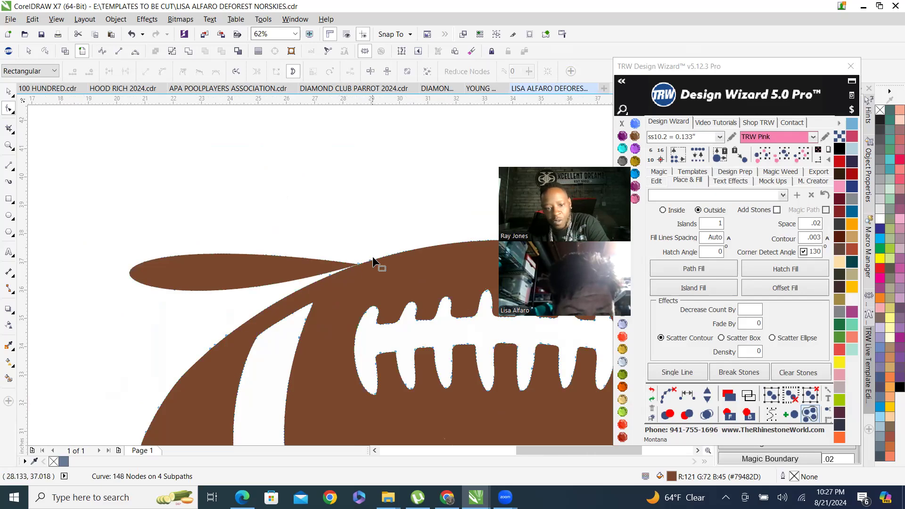
Pull the remaining stray-line end nodes back onto the football's upper outline.
scroll(357, 273, "up", 2)
scroll(358, 271, "up", 1)
left_click(375, 259)
scroll(374, 258, "down", 3)
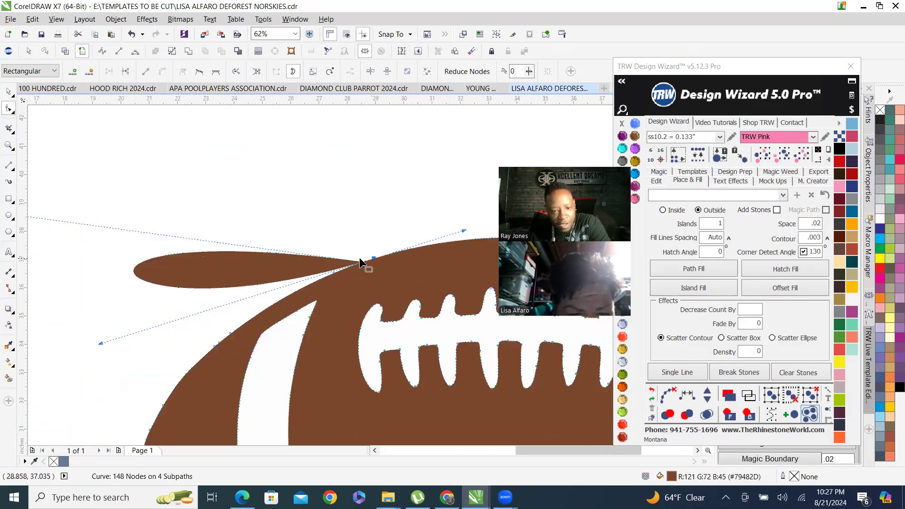
scroll(196, 255, "down", 2)
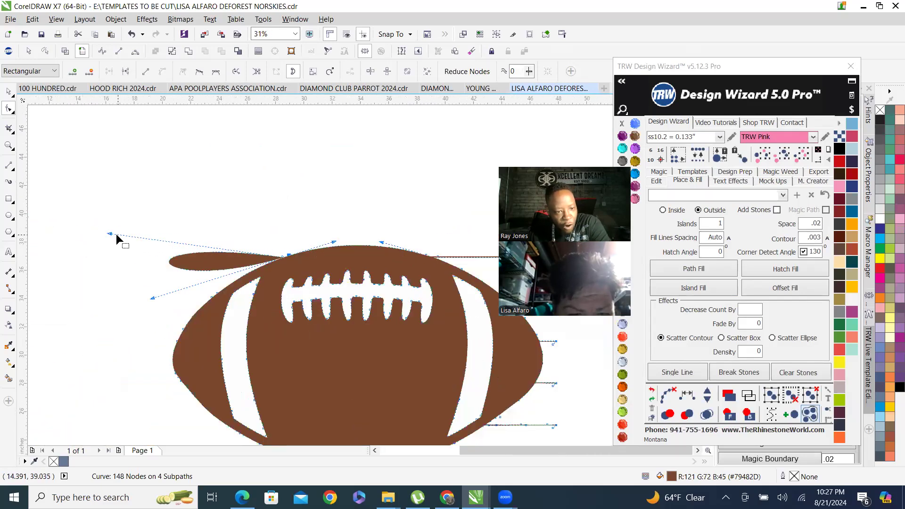
left_click_drag(109, 233, 285, 255)
scroll(284, 255, "up", 2)
scroll(279, 260, "up", 1)
scroll(276, 257, "down", 2)
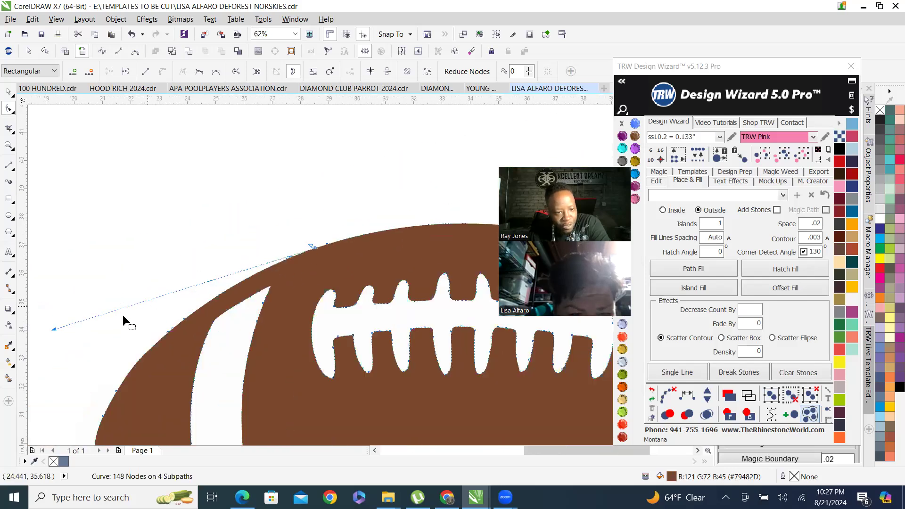
left_click_drag(54, 329, 328, 244)
Deselect the node editing and place a vertical guideline through the football's center.
scroll(209, 265, "down", 1)
scroll(210, 266, "up", 4)
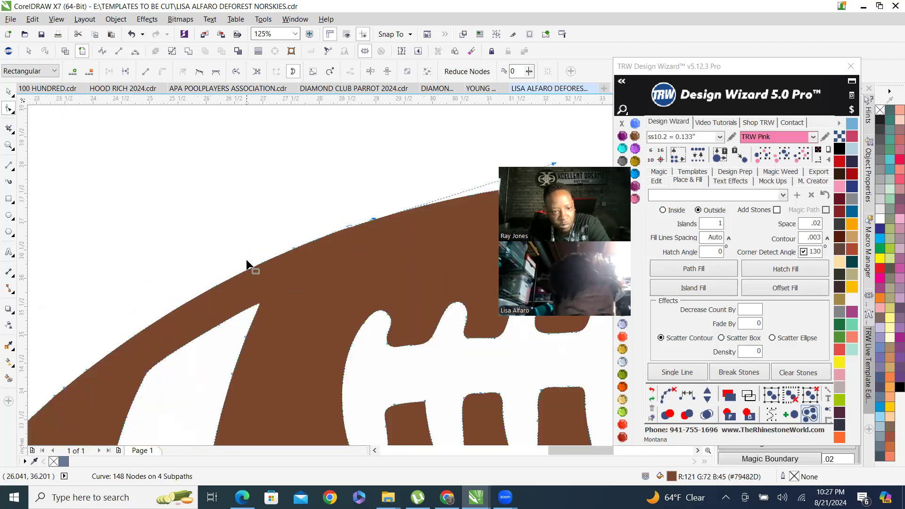
scroll(83, 244, "down", 4)
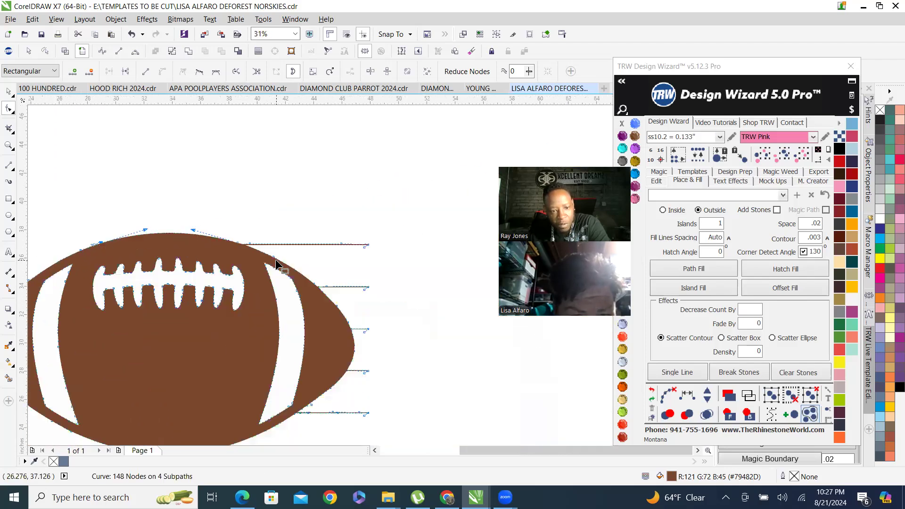
scroll(276, 263, "up", 1)
scroll(271, 251, "down", 4)
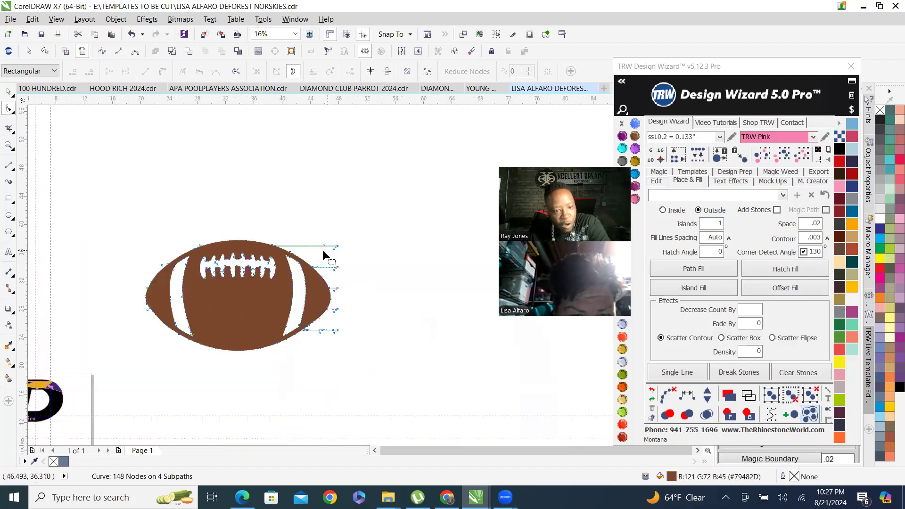
left_click(9, 92)
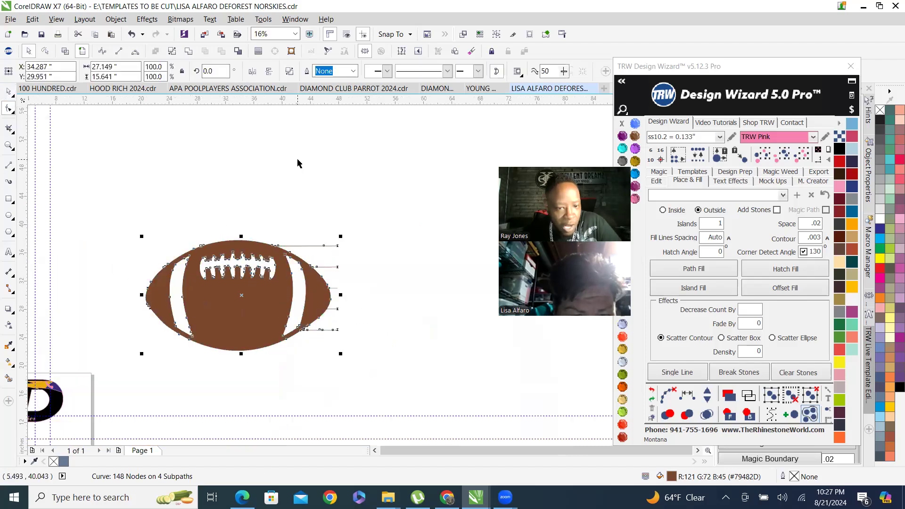
left_click(297, 162)
scroll(211, 346, "up", 1)
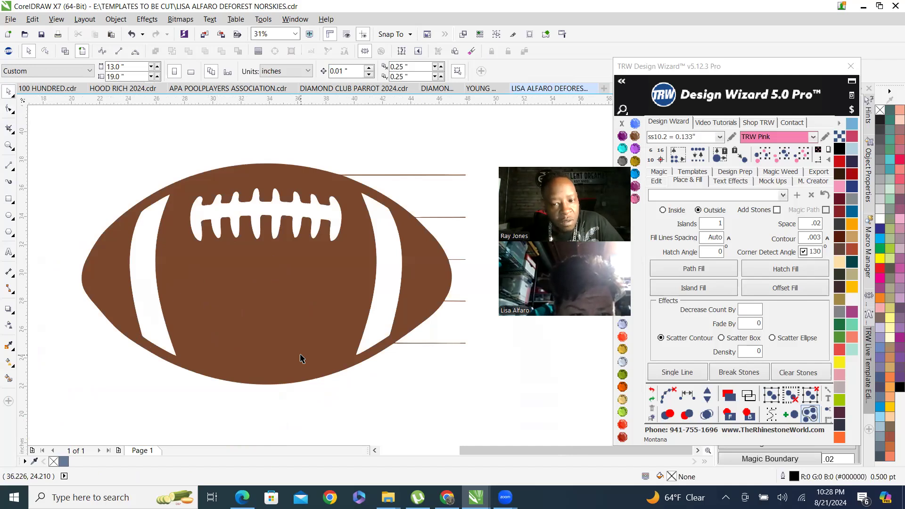
left_click_drag(20, 293, 267, 284)
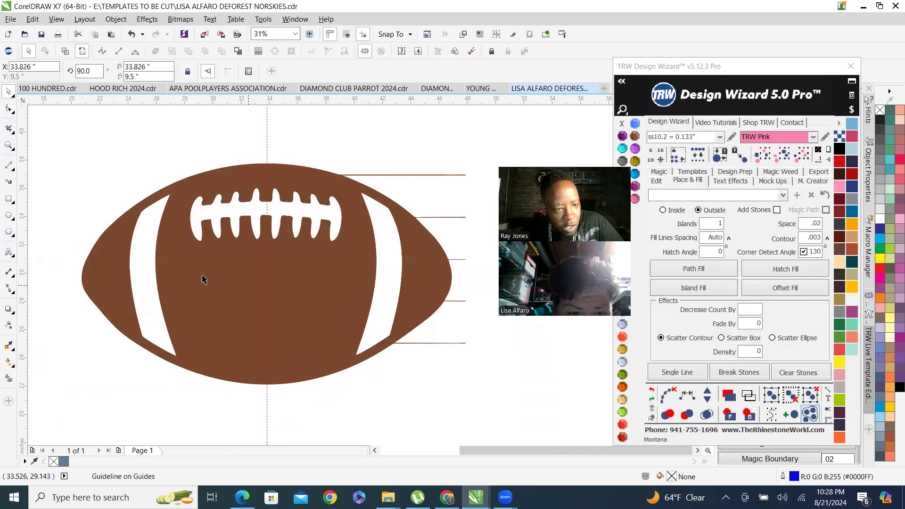
Draw a rectangle covering the football's right half, starting at the guideline.
left_click(8, 200)
mouse_move(266, 122)
left_mouse_down()
mouse_move(305, 408)
mouse_move(354, 441)
mouse_move(550, 419)
mouse_move(491, 421)
mouse_move(461, 374)
mouse_move(491, 399)
left_mouse_up()
left_click(8, 91)
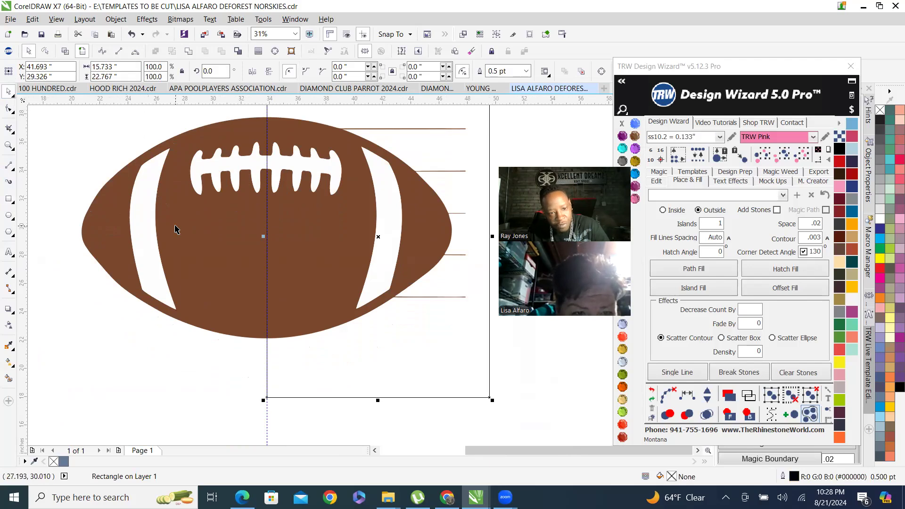
left_click(220, 255, "shift")
left_click(222, 71)
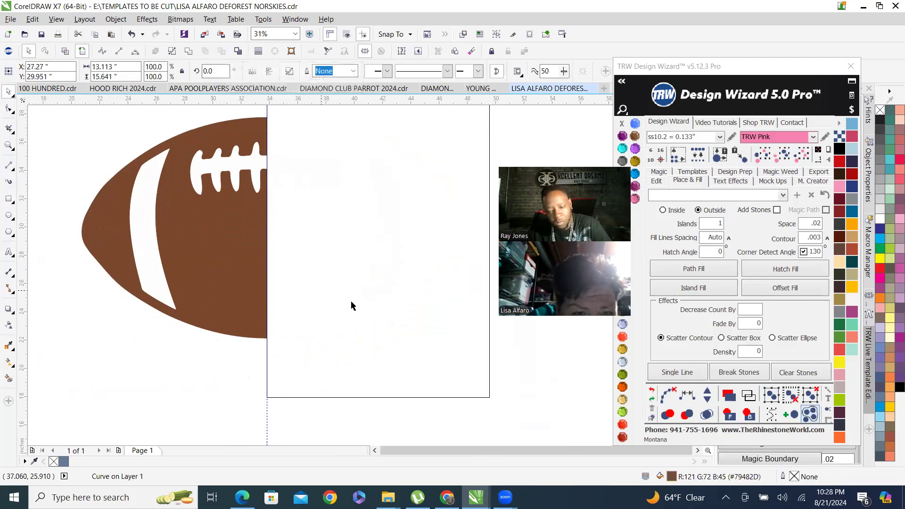
Fill the covering rectangle with Amethyst purple.
key("F3")
left_click(366, 239)
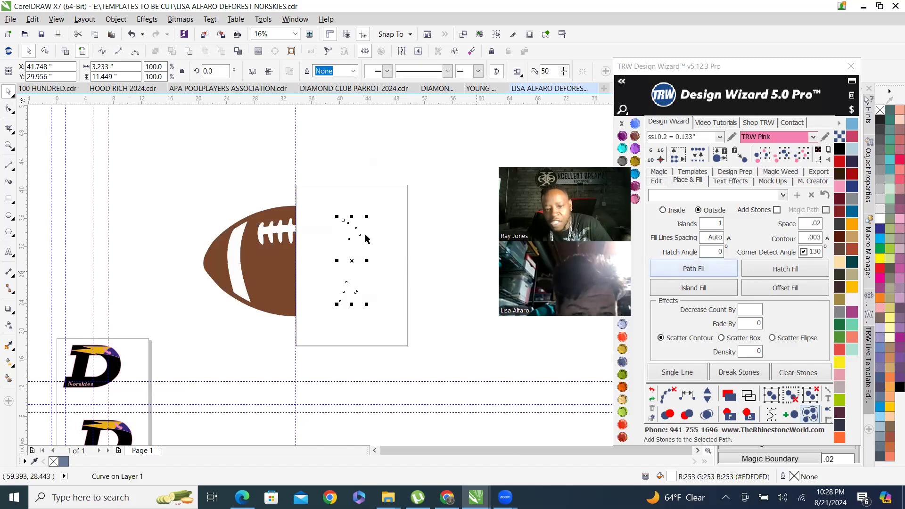
left_click(399, 207)
left_click(623, 137)
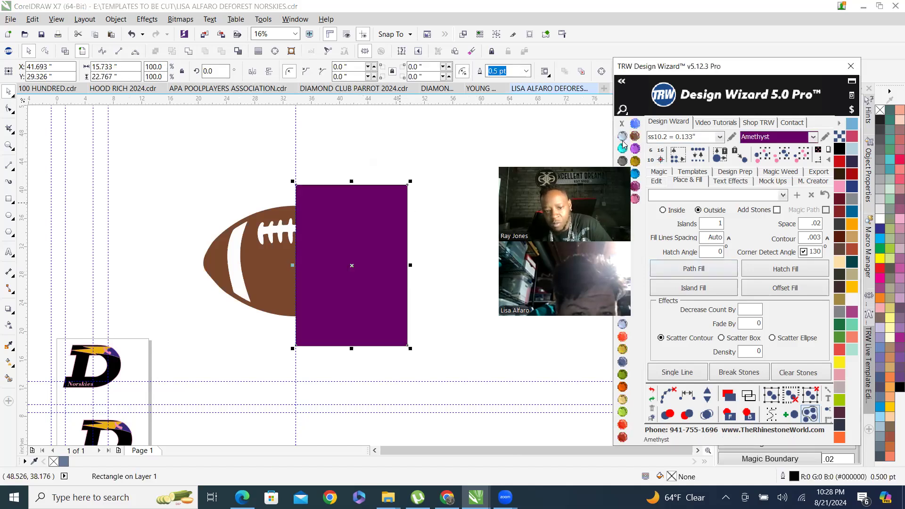
left_click(750, 416)
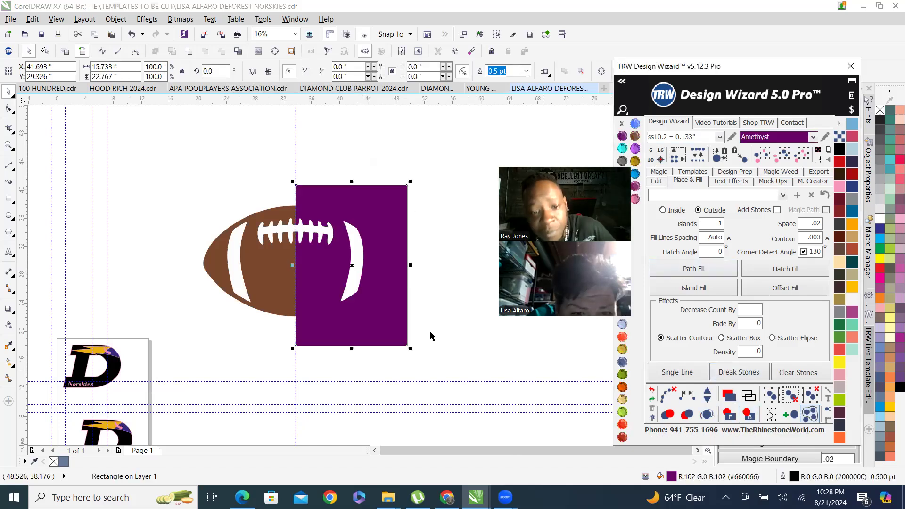
Trim the football with the rectangle, then delete the leftover right-side pieces and the rectangle.
scroll(332, 223, "up", 2)
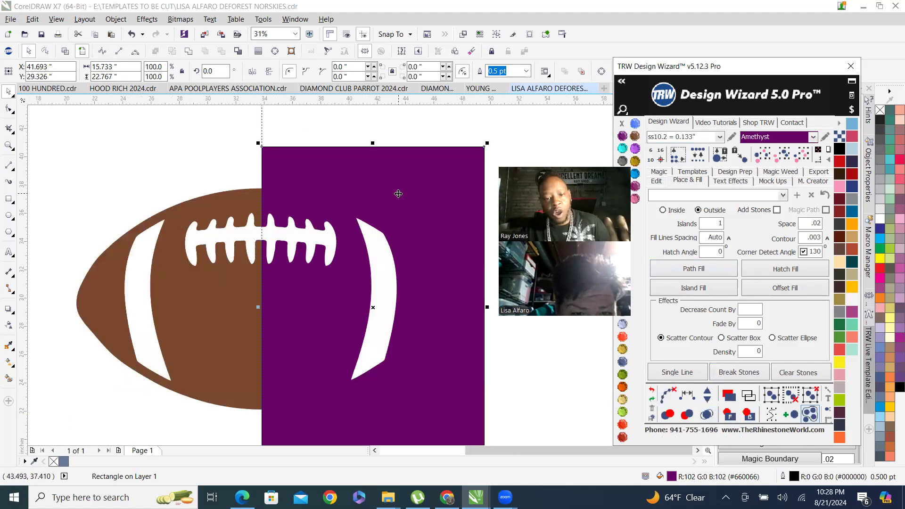
left_click(188, 250, "shift")
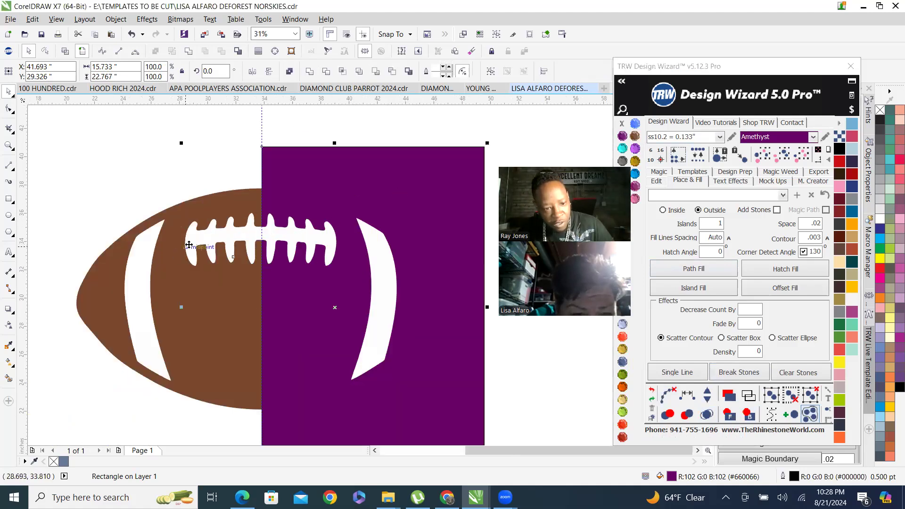
left_click(221, 52)
left_click(384, 292)
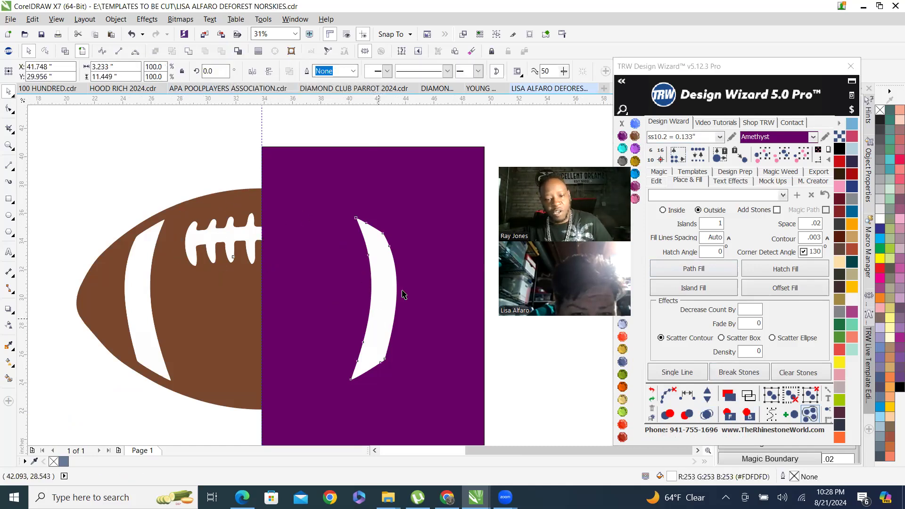
key("Delete")
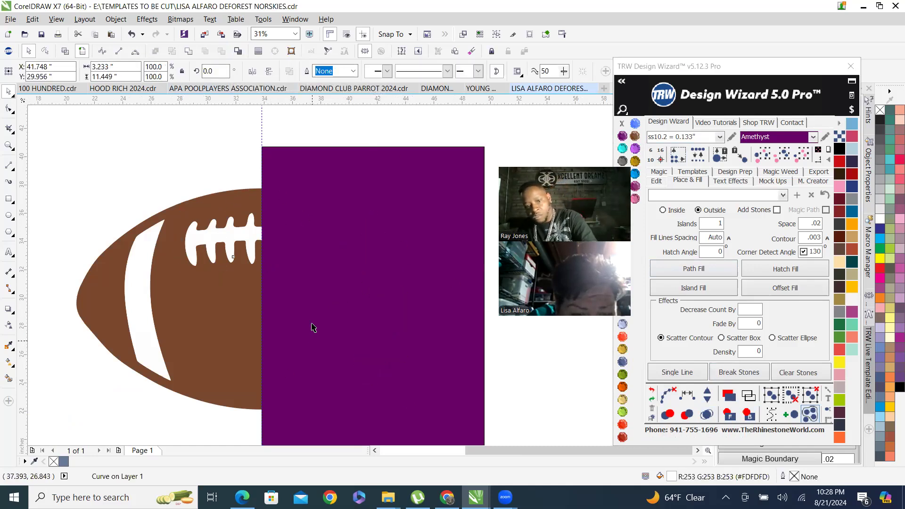
left_click(382, 245)
key("Delete")
Duplicate the left football half to the right and mirror the copy horizontally to complete the ball.
scroll(381, 245, "down", 2)
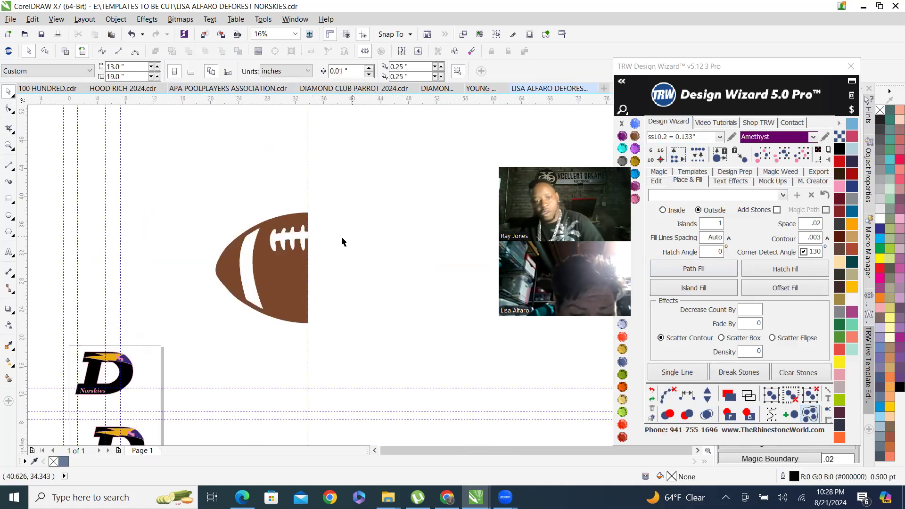
left_click_drag(267, 284, 357, 367)
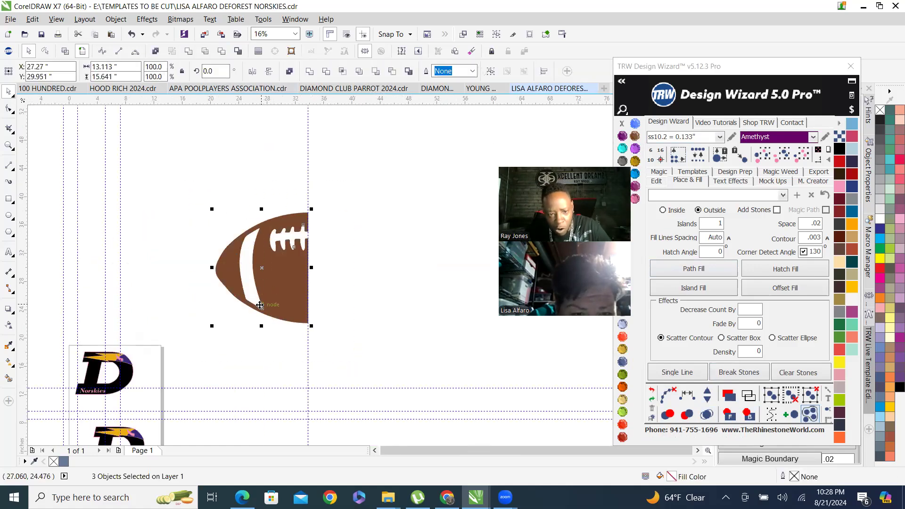
left_click_drag(283, 296, 373, 302)
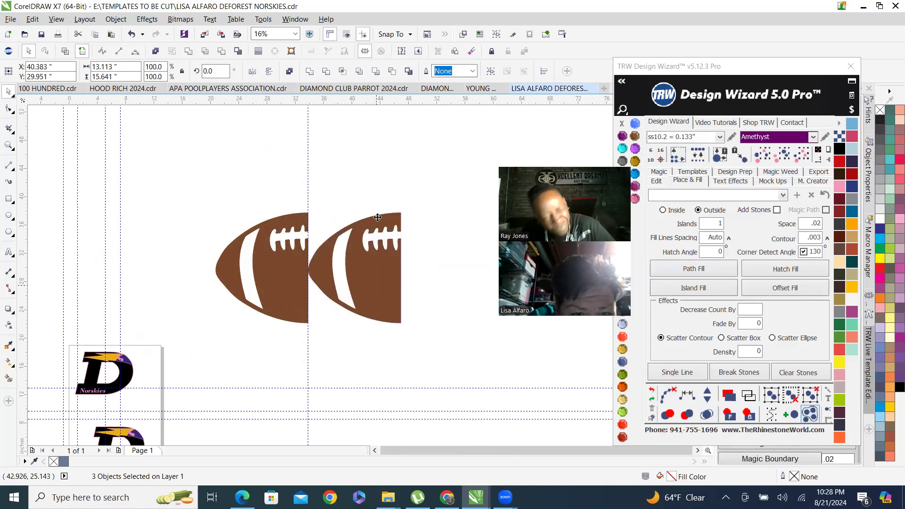
left_click(271, 74)
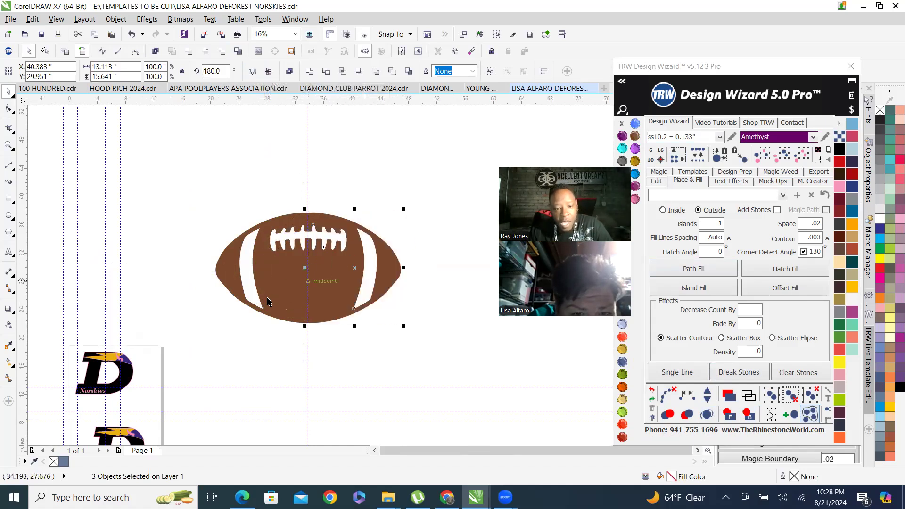
left_click(272, 190)
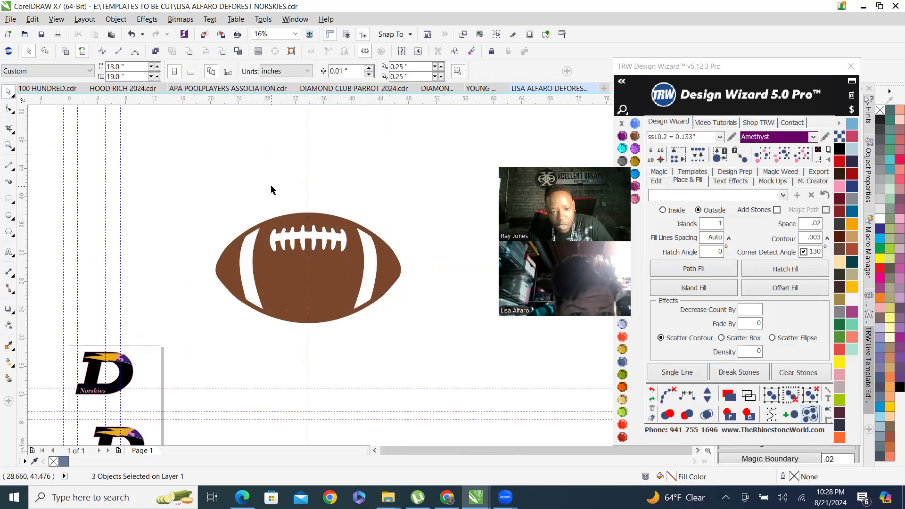
Combine the two brown football halves into one curve.
left_click(344, 274)
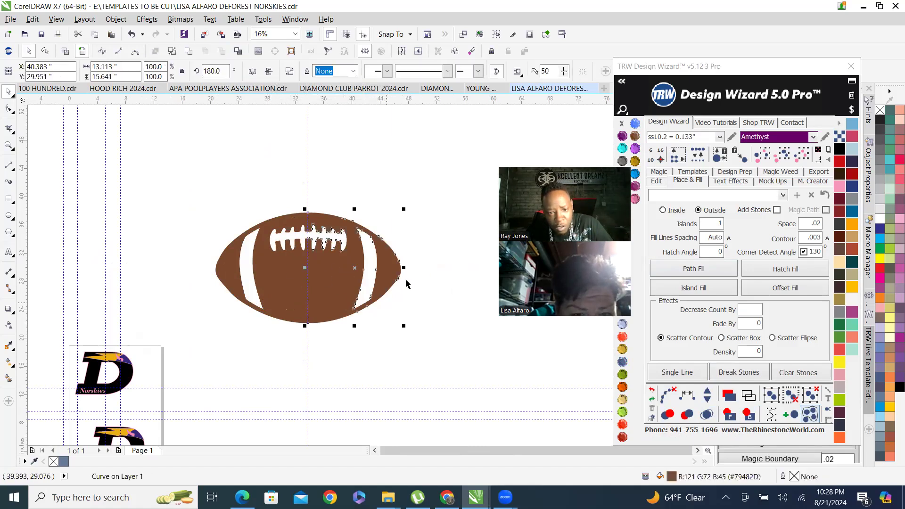
left_click(277, 286, "shift")
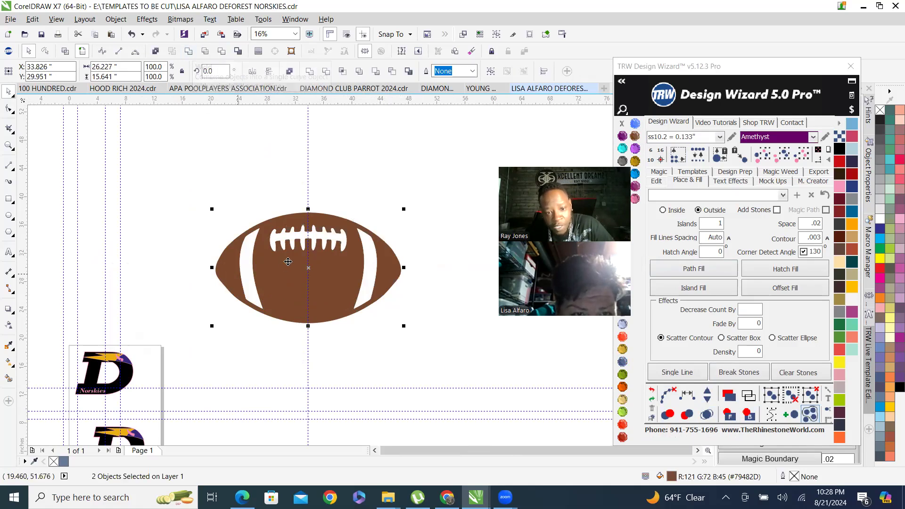
key("ctrl+l")
Fill the football's white laces and side stripes with Aquamarine.
left_click(373, 262)
scroll(317, 238, "up", 2)
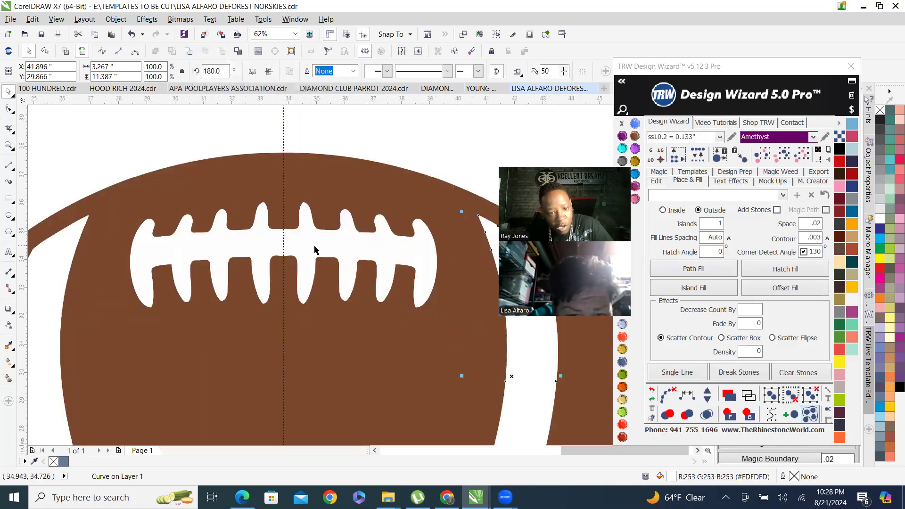
left_click(322, 245, "shift")
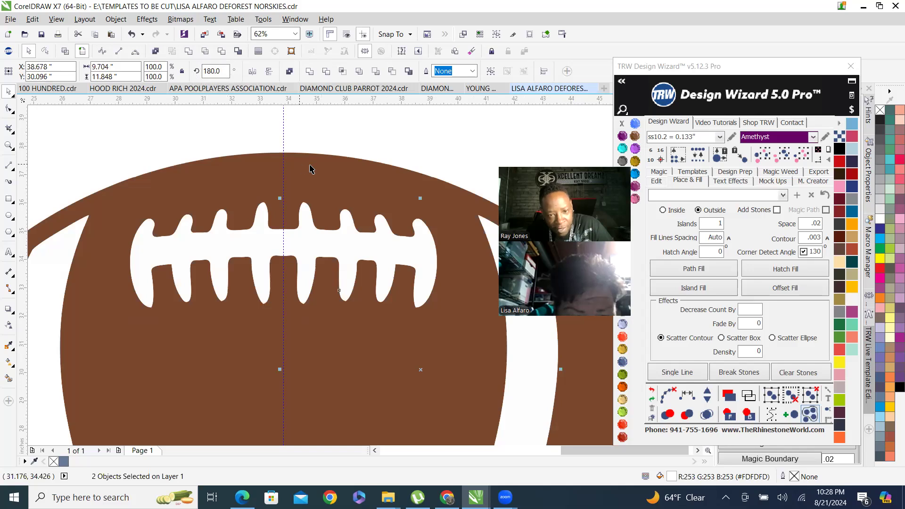
scroll(329, 189, "down", 3)
left_click(405, 226)
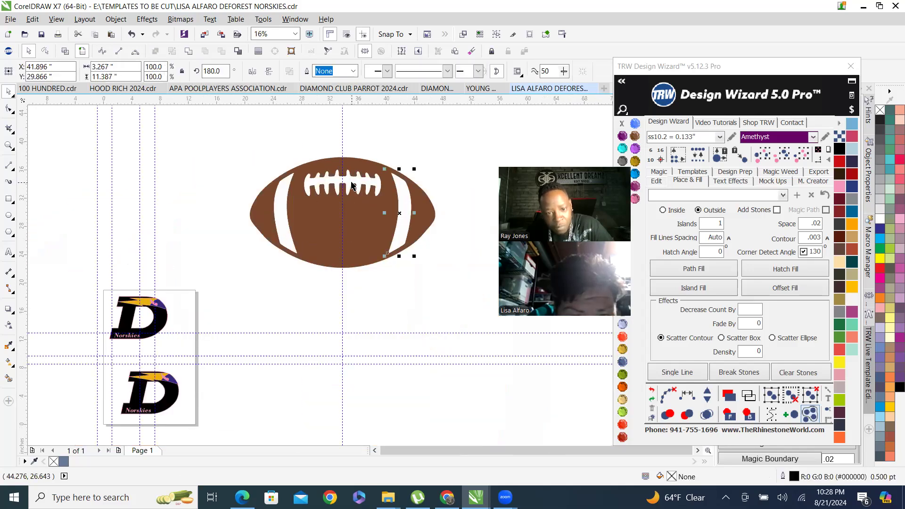
scroll(350, 183, "up", 1)
left_click(353, 180, "shift")
left_click(301, 182, "shift")
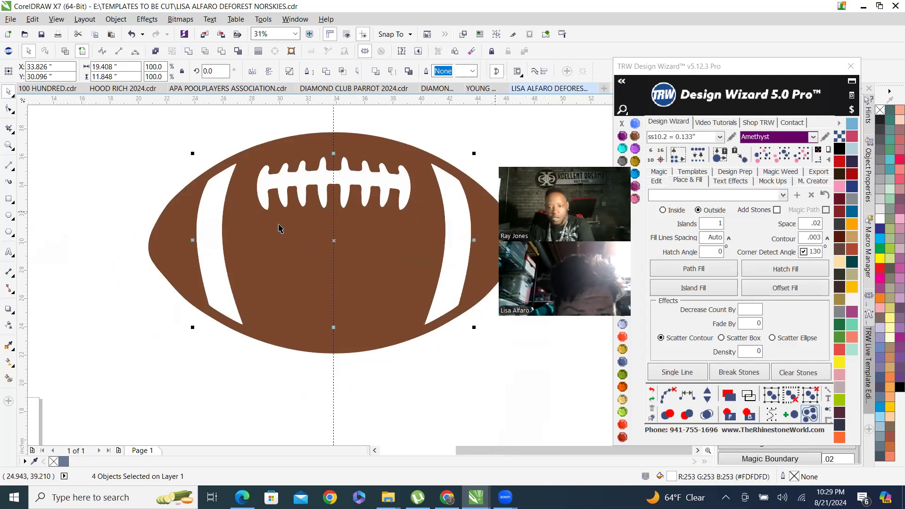
left_click(623, 149)
scroll(122, 218, "down", 2)
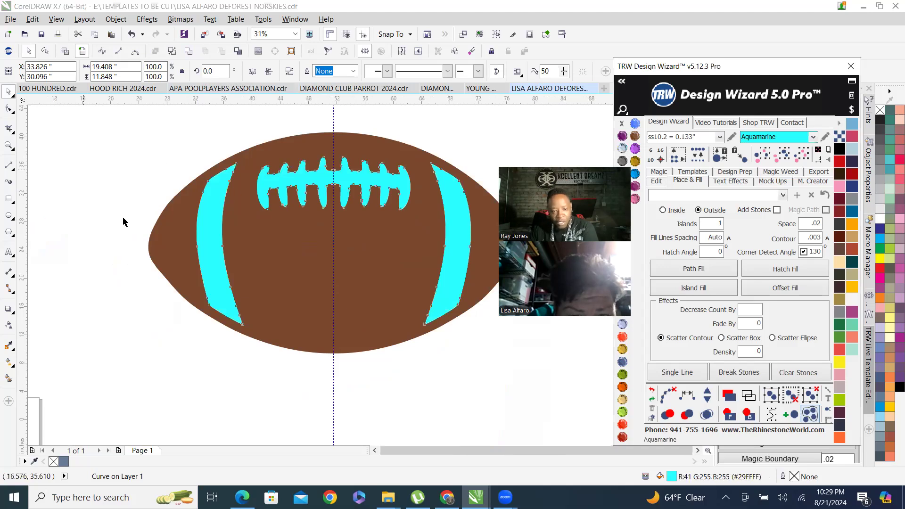
Select the whole football and group its brown body and details together.
scroll(184, 222, "down", 1)
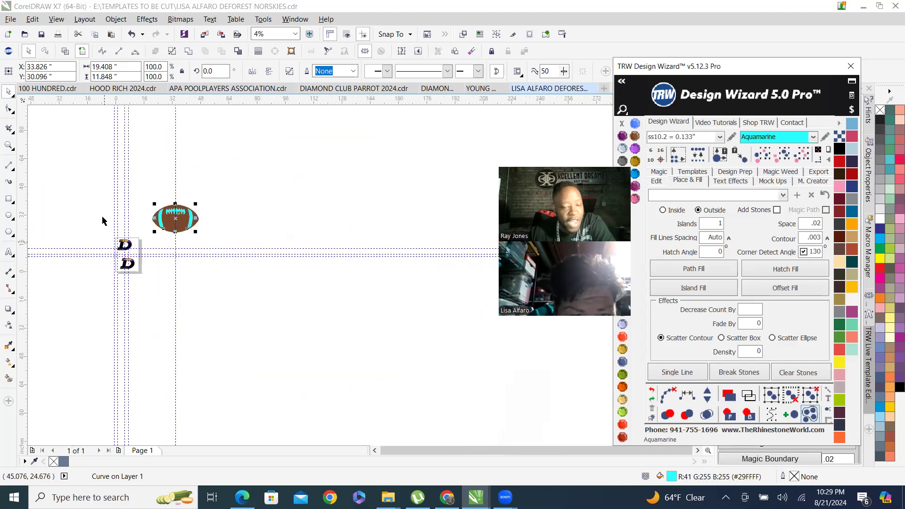
left_click(134, 215)
scroll(148, 209, "up", 2)
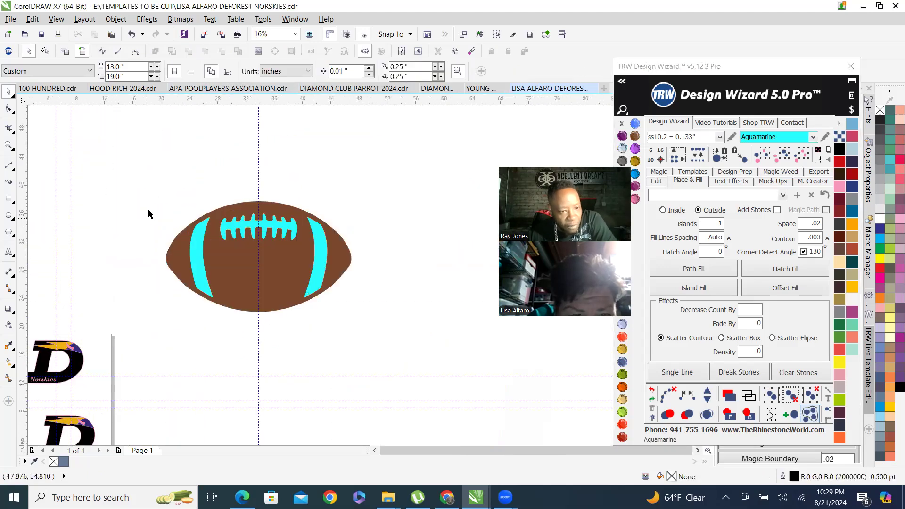
left_click_drag(375, 341, 441, 387)
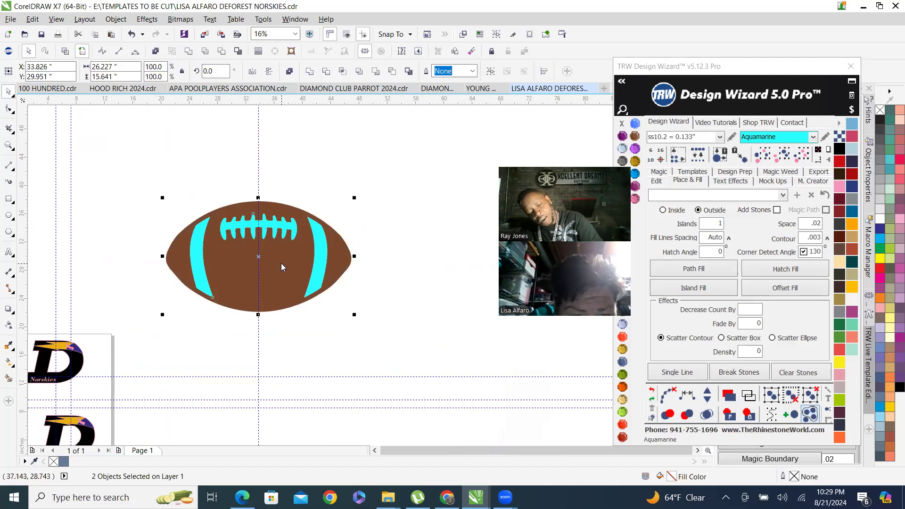
key("ctrl+g")
scroll(279, 262, "down", 1)
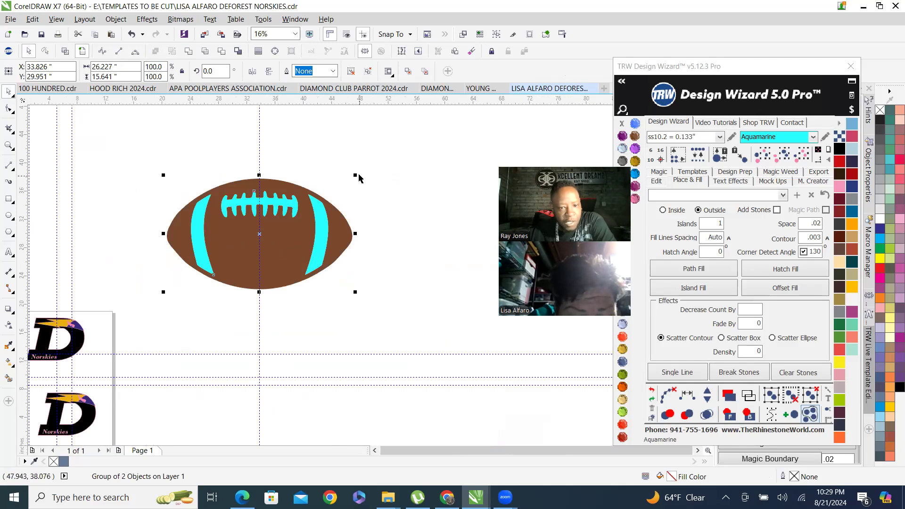
Scale the football group to 50% and rotate it 90 degrees.
left_click_drag(347, 186, 259, 234)
double_click(213, 71)
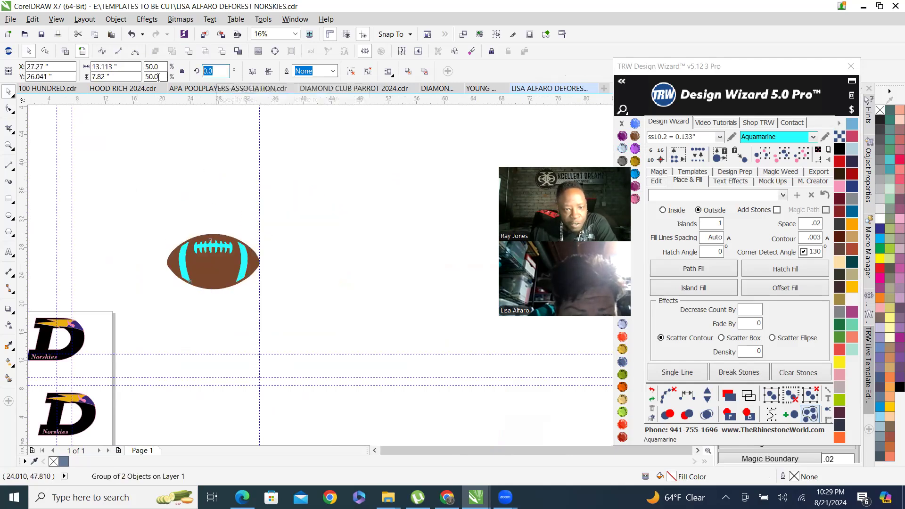
type("90")
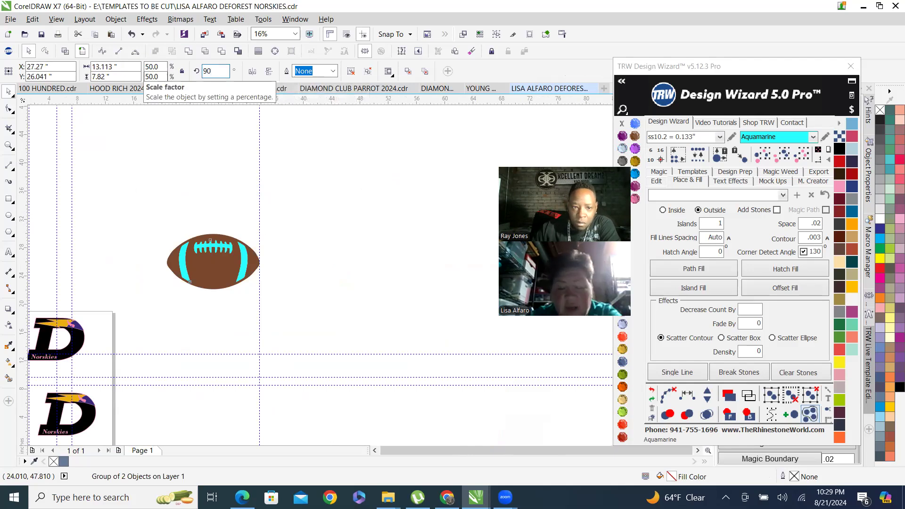
key("Return")
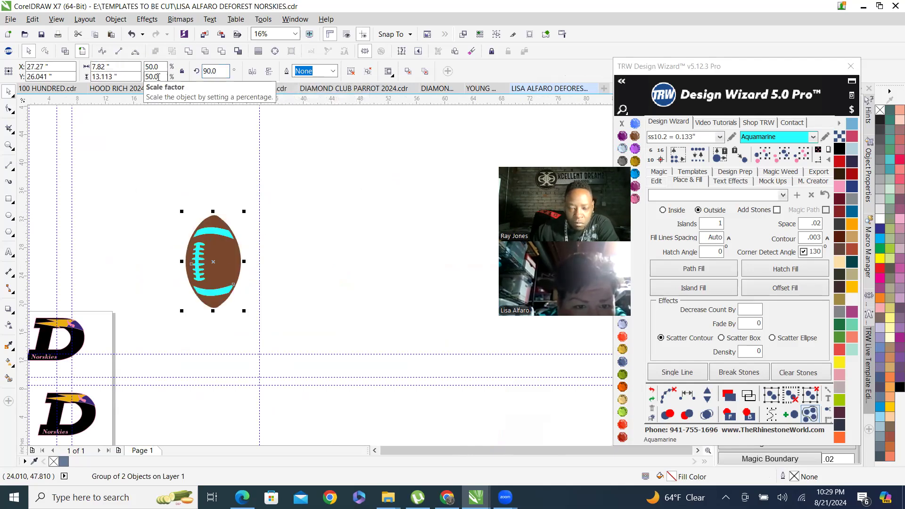
Move the football onto the lower D's right curve and bring it to the front.
scroll(280, 248, "down", 2)
scroll(238, 279, "up", 2)
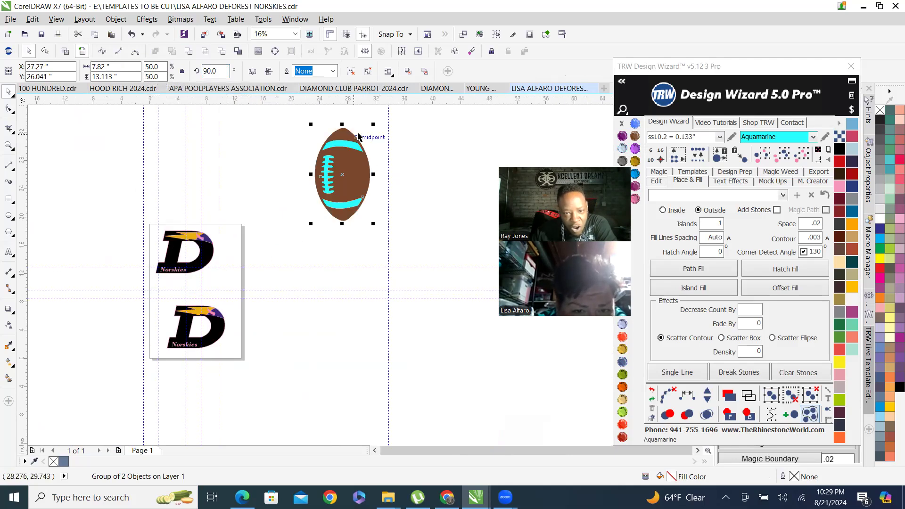
left_click_drag(373, 126, 237, 309)
scroll(333, 194, "up", 1)
scroll(332, 193, "down", 1)
scroll(238, 309, "up", 1)
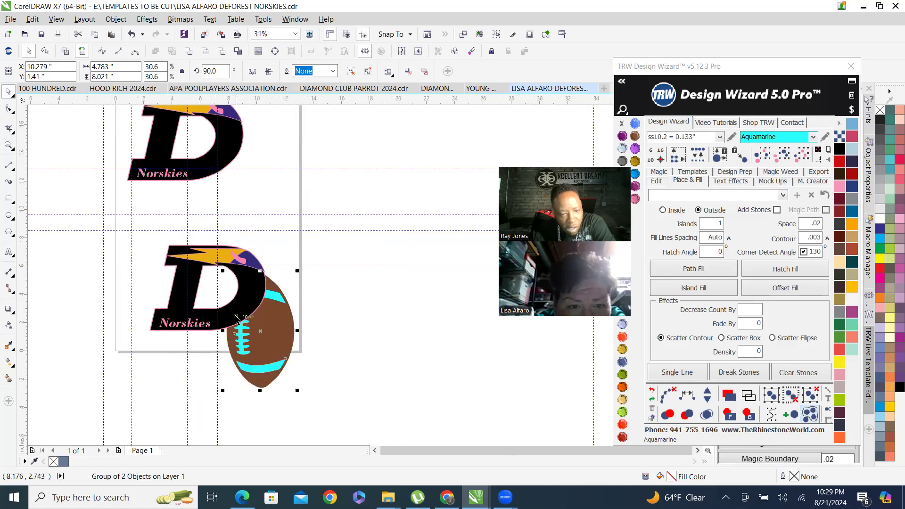
left_click(730, 415)
Shrink the football to about 13.7% of its original size.
scroll(270, 374, "up", 1)
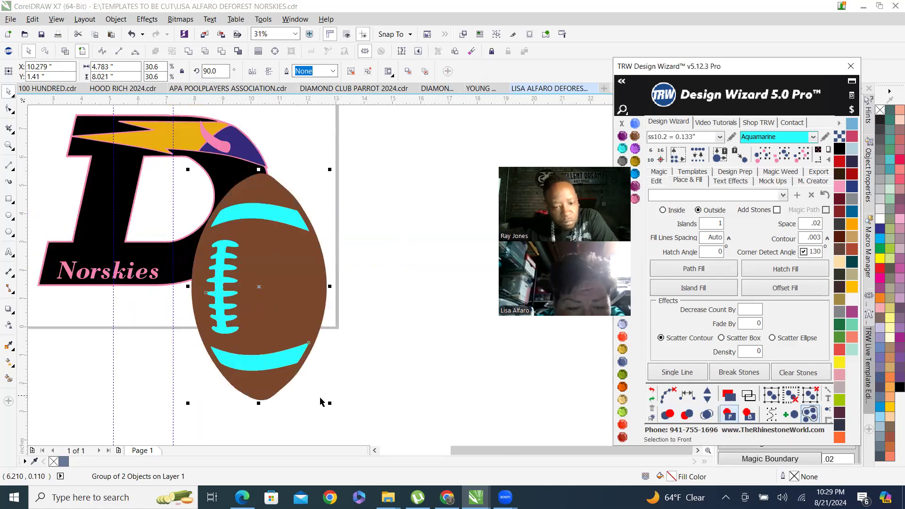
left_click_drag(328, 402, 272, 307)
scroll(209, 199, "down", 1)
scroll(209, 199, "up", 1)
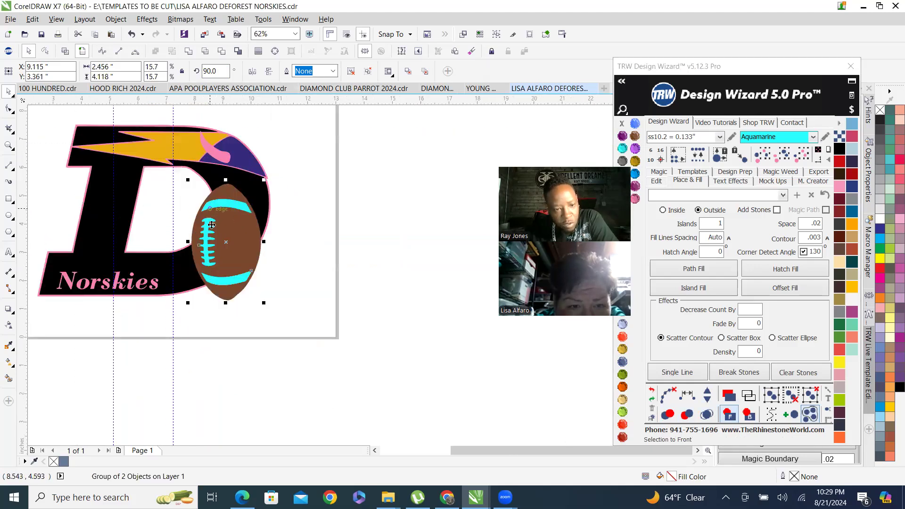
left_click_drag(186, 179, 195, 193)
Rotate the football to about 64 degrees.
scroll(220, 229, "up", 1)
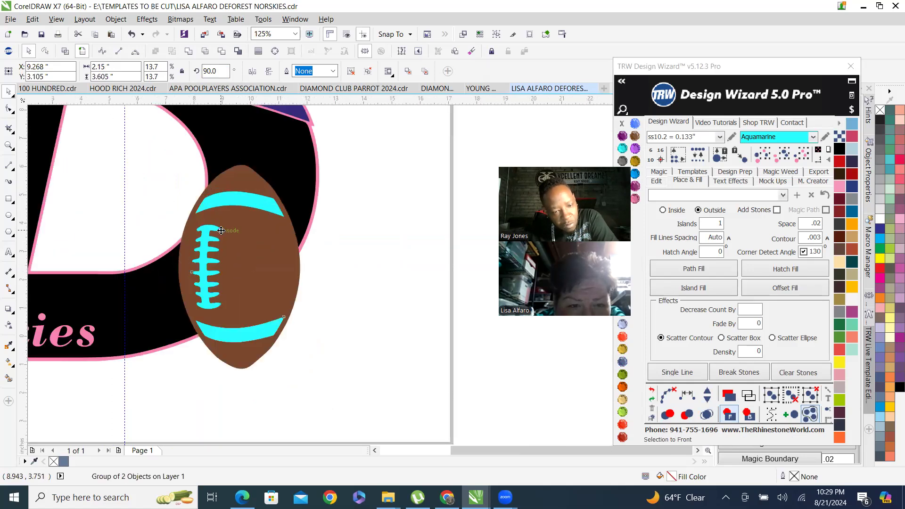
scroll(223, 231, "down", 1)
left_click(234, 232)
left_click_drag(264, 192, 289, 216)
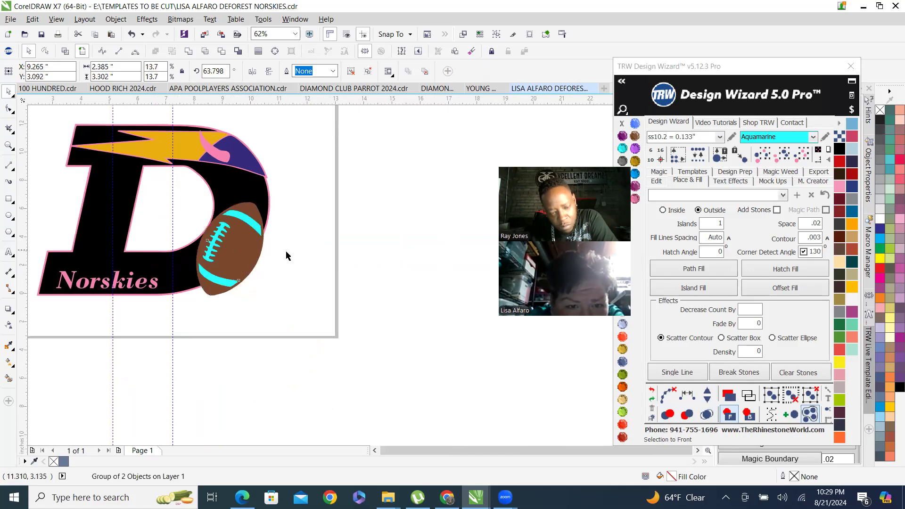
Enlarge the football slightly to about 15.2% scale.
scroll(287, 254, "down", 1)
scroll(280, 254, "up", 1)
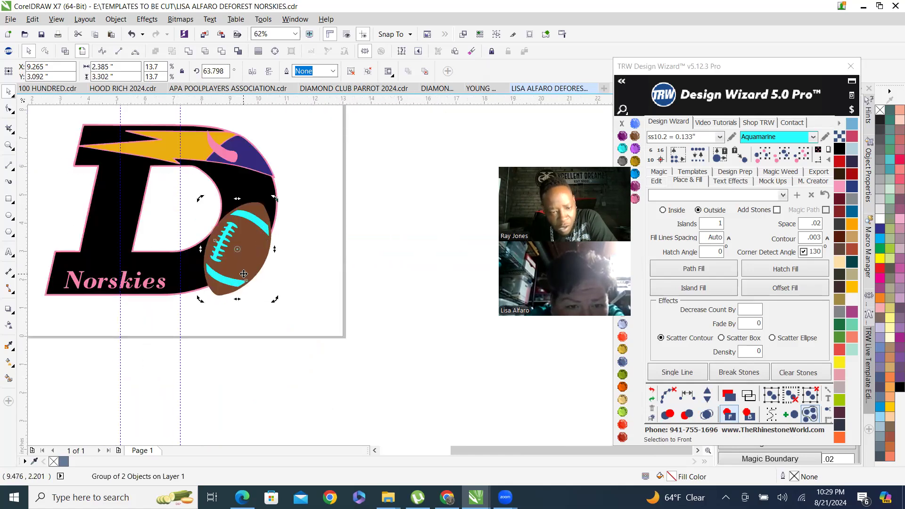
left_click(252, 236)
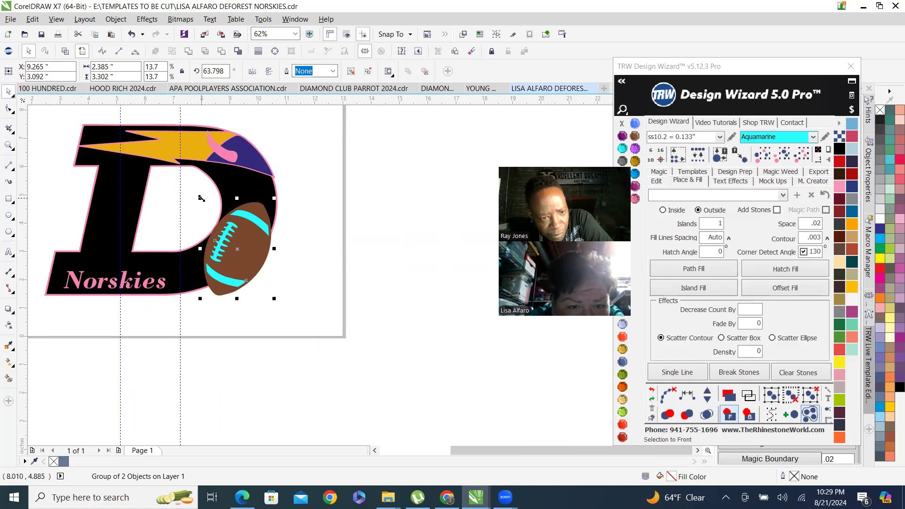
left_click_drag(274, 198, 283, 188)
Rotate the football to about 55 degrees so it sits along the D's curve.
scroll(272, 220, "up", 1)
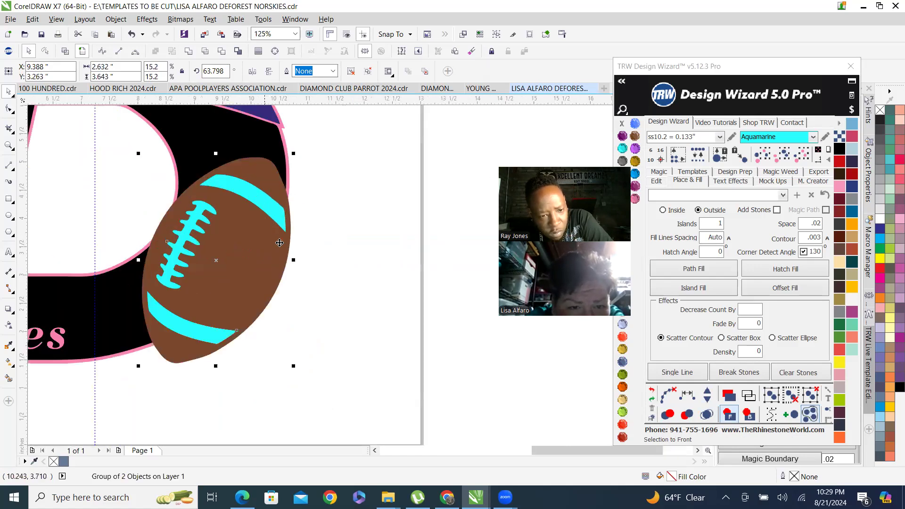
scroll(335, 273, "down", 1)
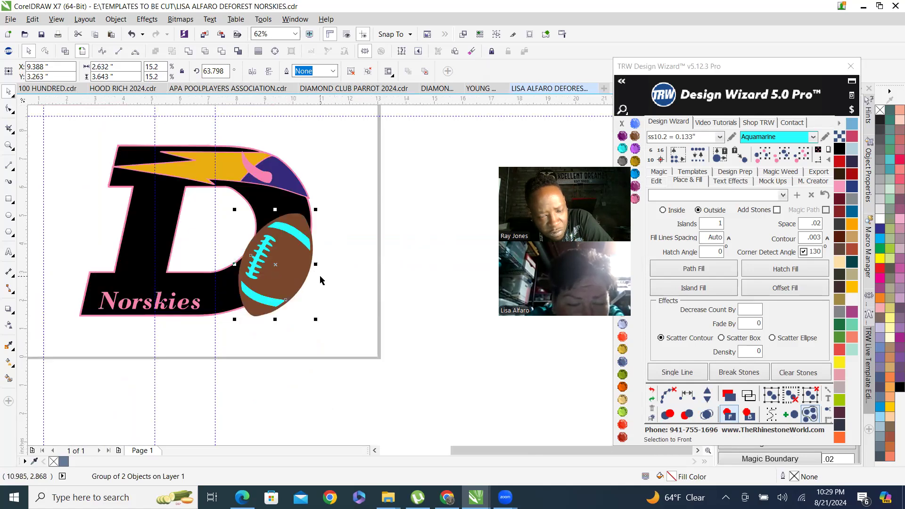
scroll(298, 263, "up", 2)
scroll(342, 165, "down", 1)
scroll(347, 163, "up", 1)
left_click_drag(350, 161, 376, 186)
scroll(355, 269, "down", 3)
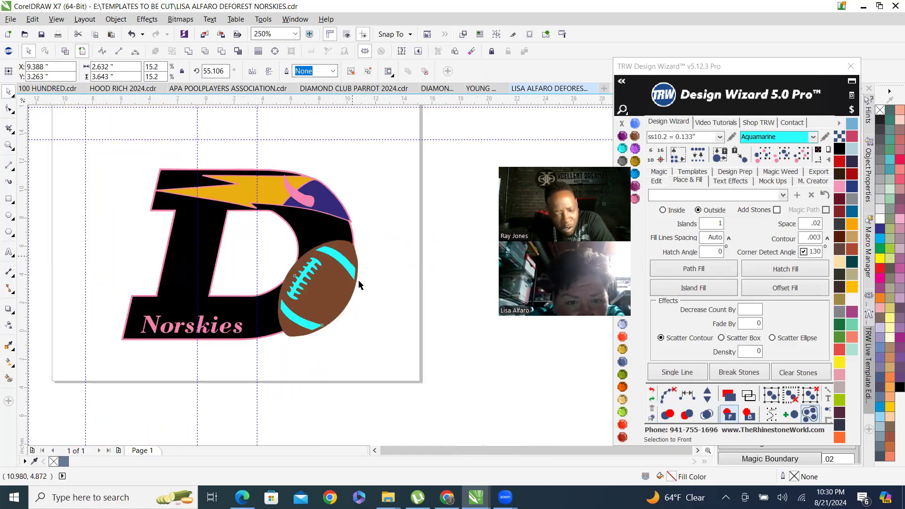
Select the football group on the D and ungroup it.
left_click(379, 277)
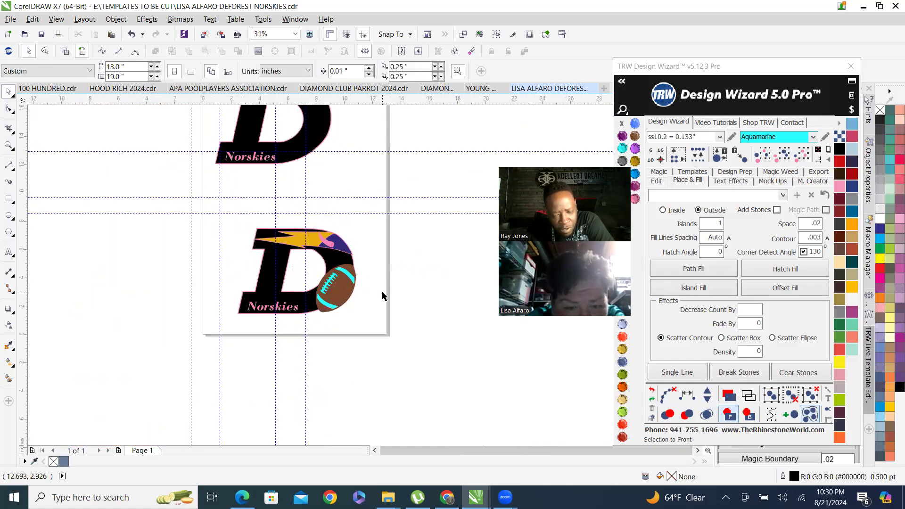
scroll(379, 317, "up", 2)
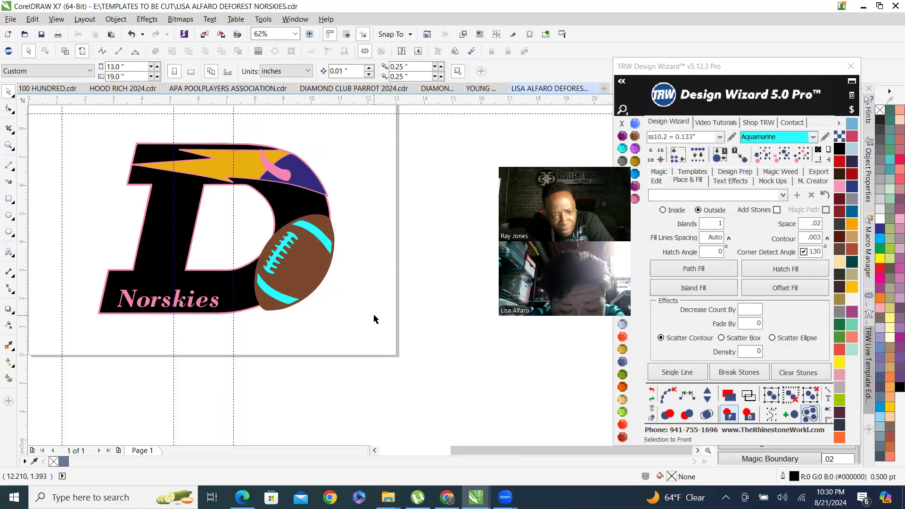
left_click_drag(375, 345, 300, 332)
scroll(269, 299, "up", 2)
left_click(321, 226)
scroll(388, 245, "down", 4)
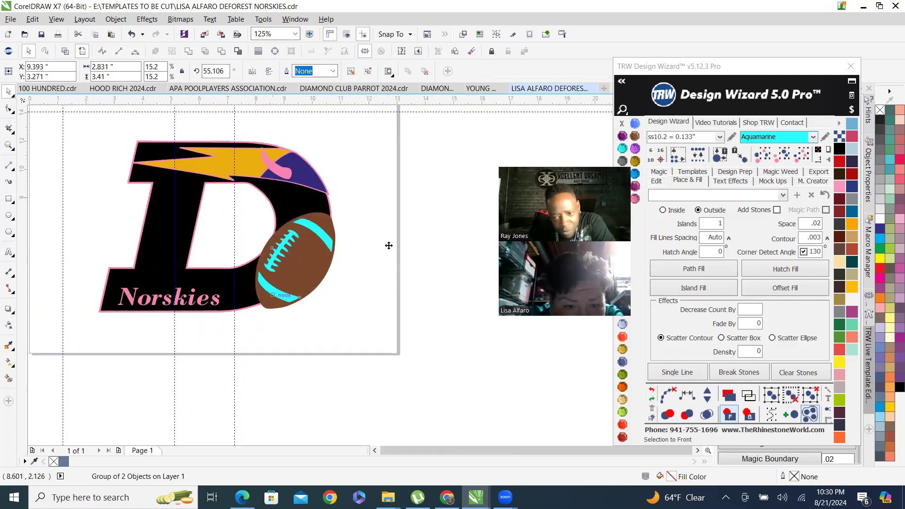
right_click(356, 265)
left_click(425, 269)
left_click(425, 273)
Fill the football's laces and stripes with TRW Pink, then change them to Crystal.
scroll(333, 267, "up", 2)
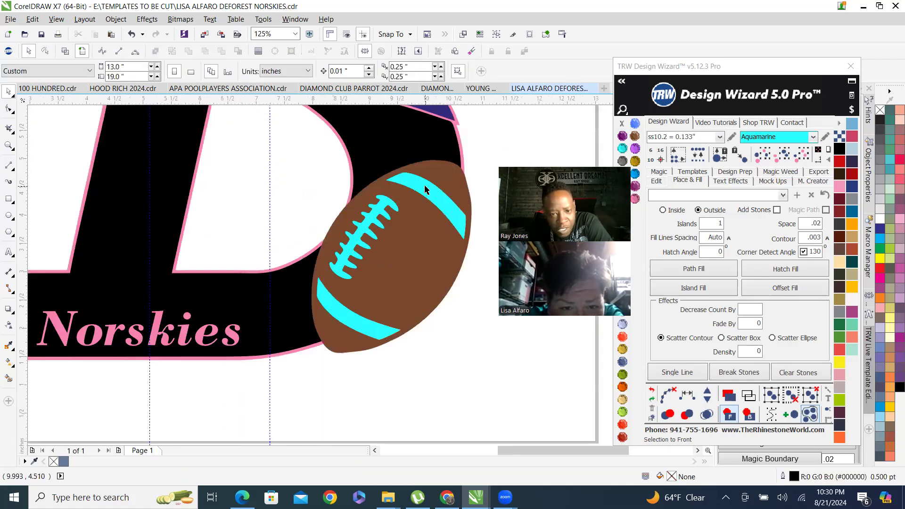
left_click(425, 189)
left_click(635, 199)
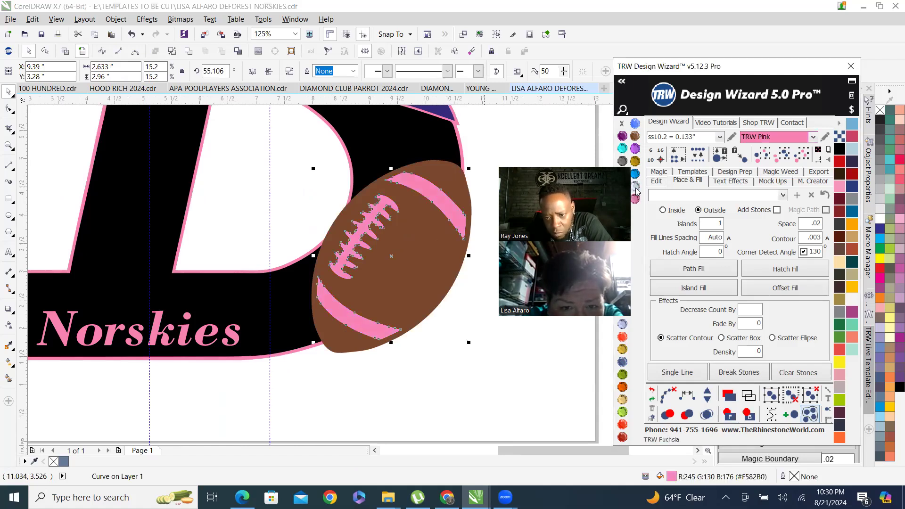
left_click(636, 186)
Recolour the D's pink outline with Crystal, then restore it to TRW Pink.
scroll(340, 154, "up", 2)
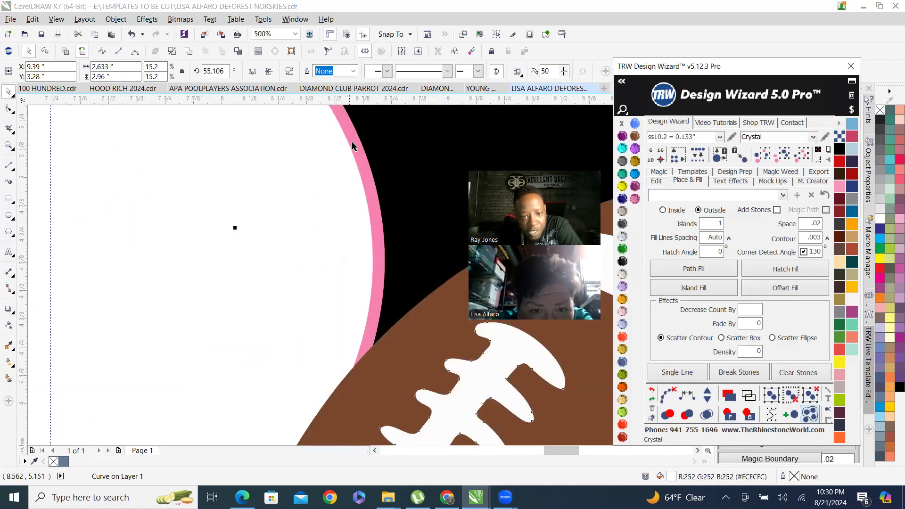
left_click(352, 142)
scroll(253, 215, "down", 2)
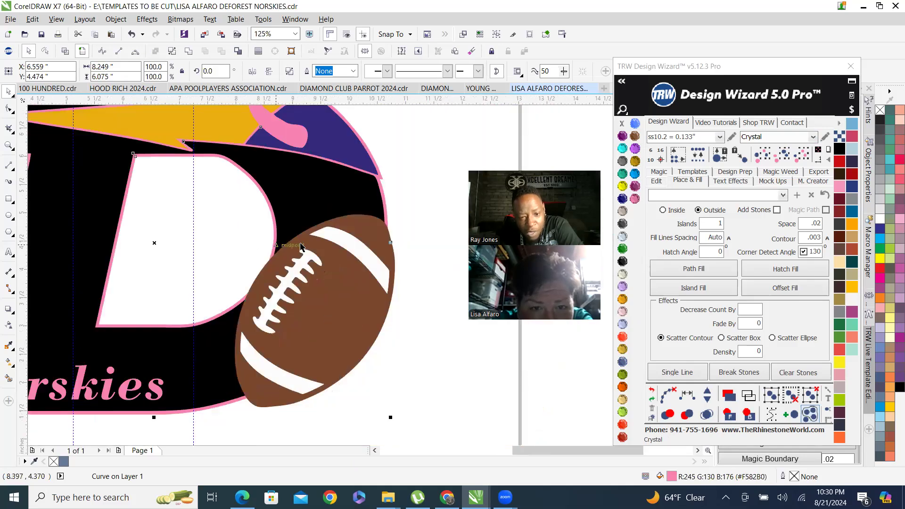
left_click(618, 238)
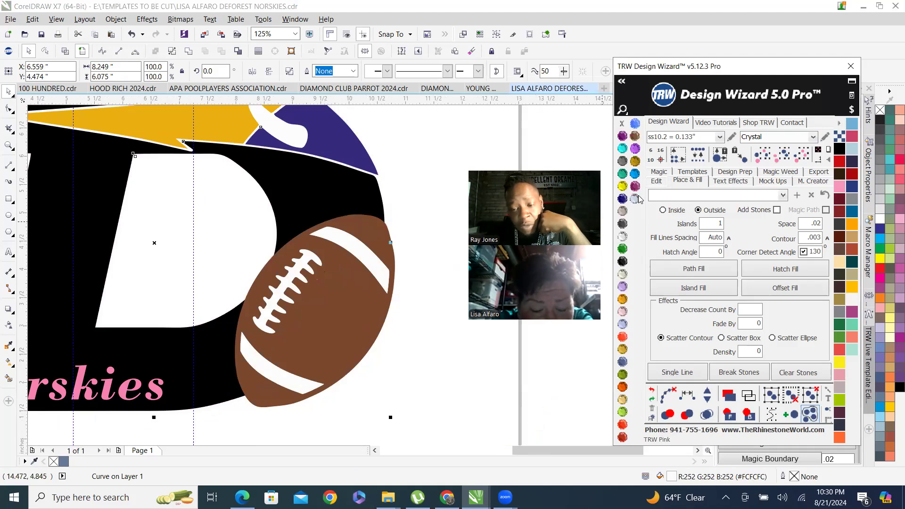
left_click(635, 199)
Move the football's brown body off the D, then undo the move.
left_click(437, 210)
scroll(261, 263, "down", 3)
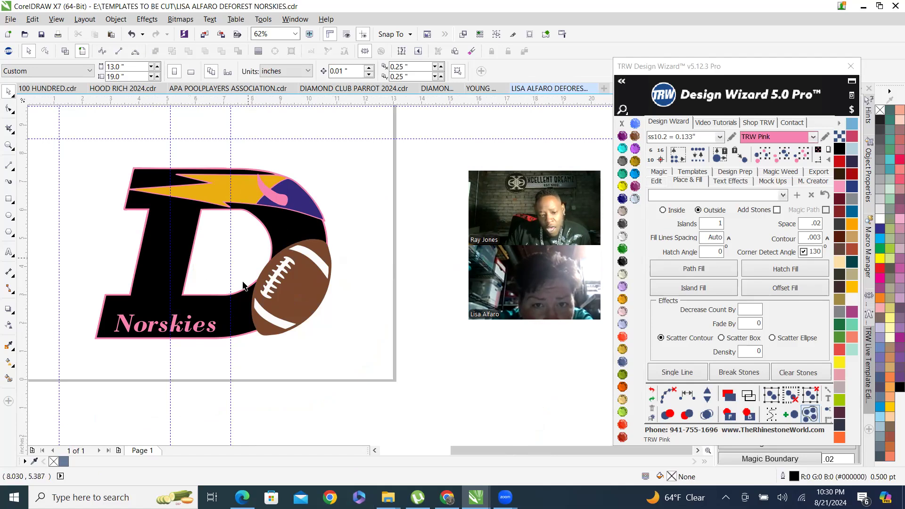
scroll(295, 288, "up", 2)
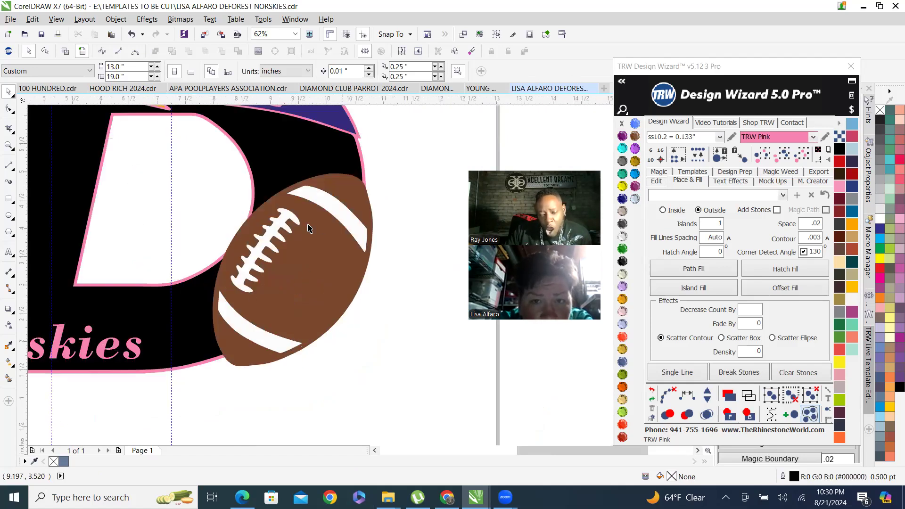
left_click_drag(307, 258, 390, 329)
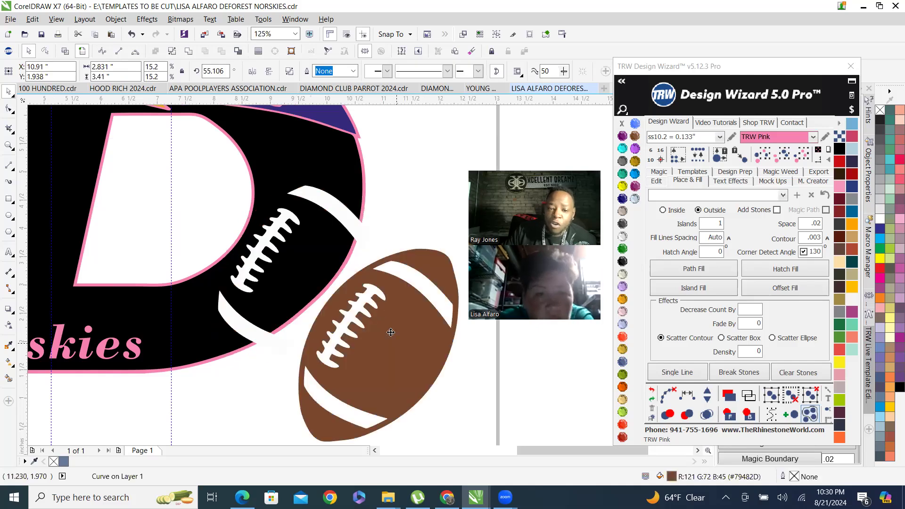
key("ctrl+z")
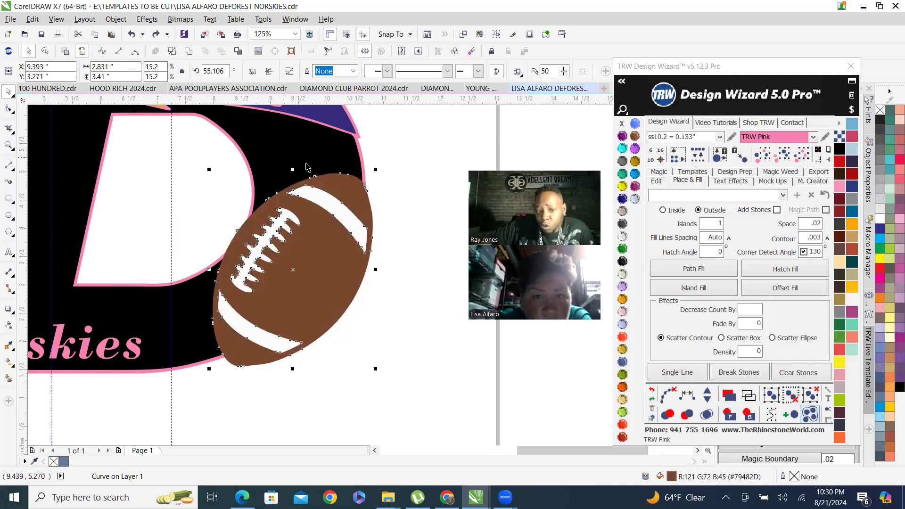
Group the football's two parts, then trim the D with the football shape.
left_click(408, 318)
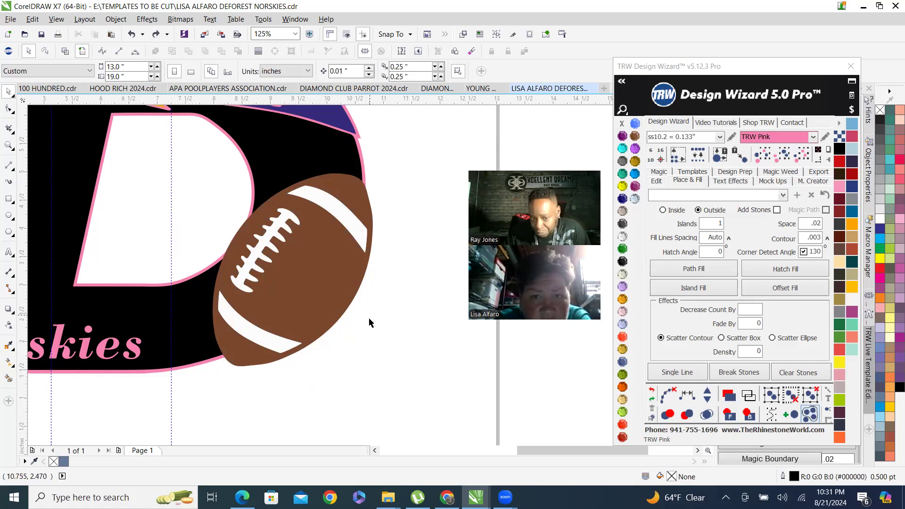
left_click_drag(418, 389, 195, 164)
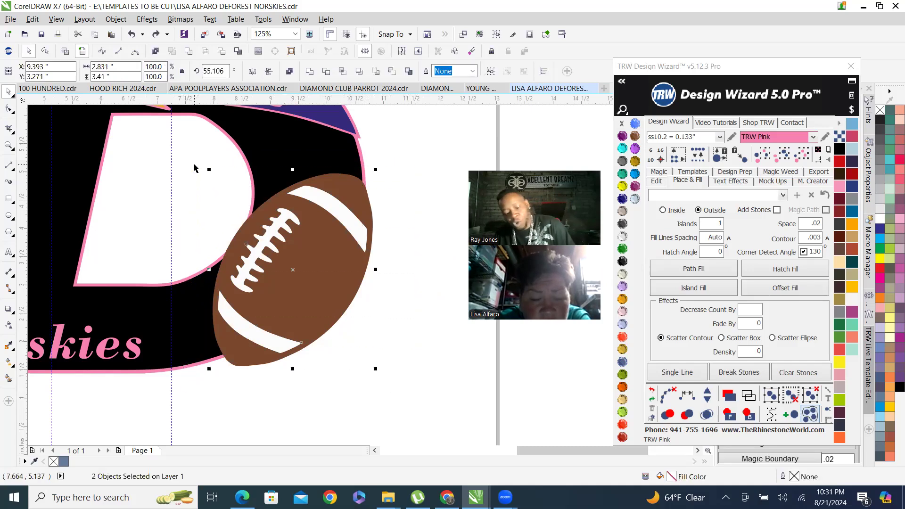
key("ctrl+g")
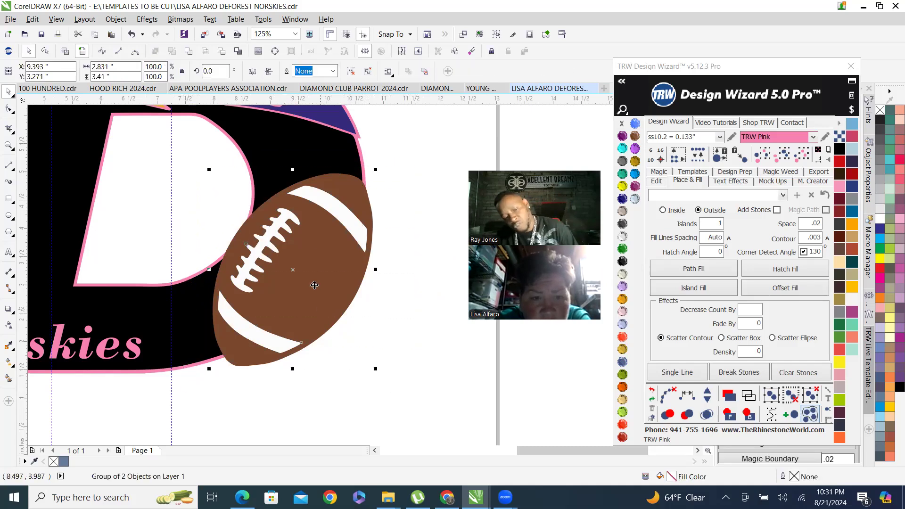
left_click(310, 147, "shift")
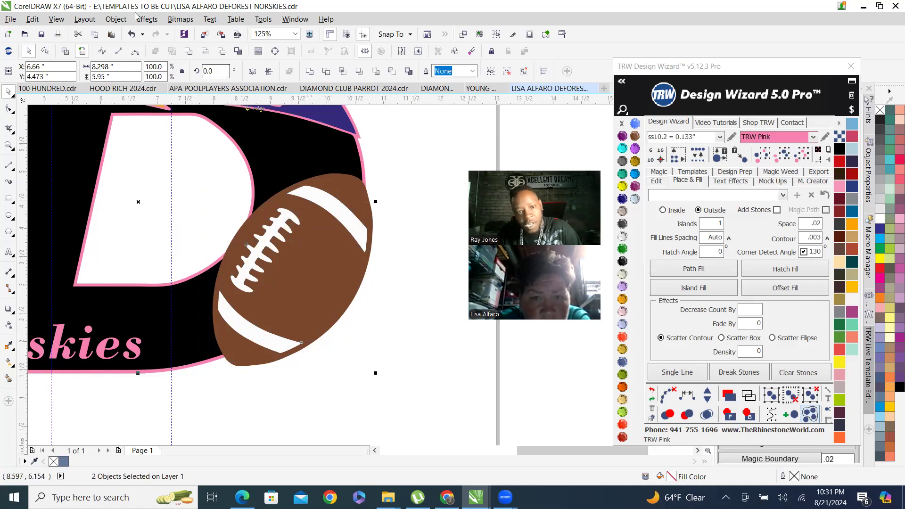
left_click(221, 53)
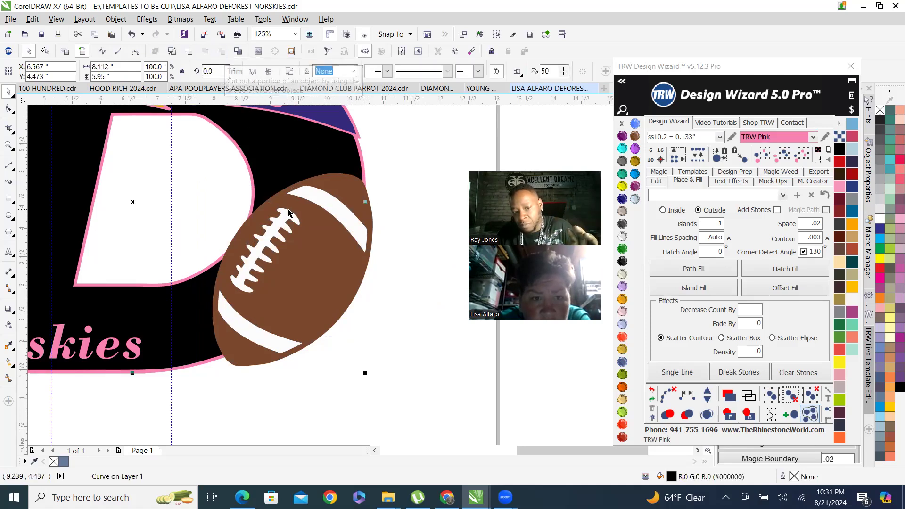
Ungroup the football and move its brown body off the D to inspect the cutout, then undo the move.
left_click(401, 341)
left_click(309, 297)
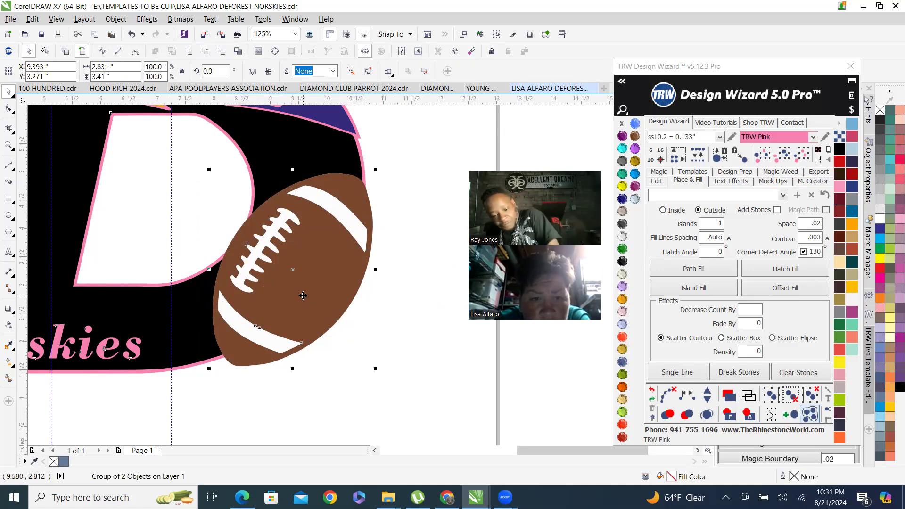
key("ctrl+u")
left_click(435, 360)
left_click_drag(348, 186, 404, 294)
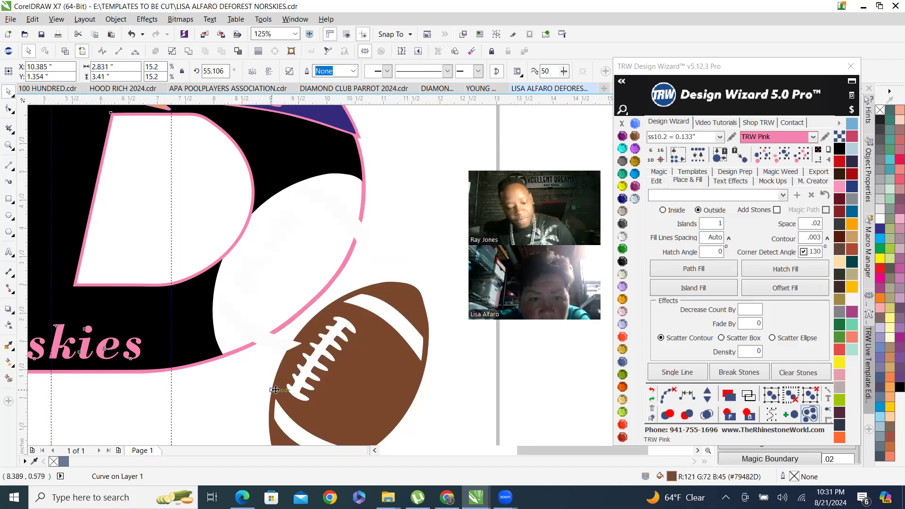
key("ctrl+z")
Select the football group again, ungroup it and trim the D with it once more.
left_click(386, 337)
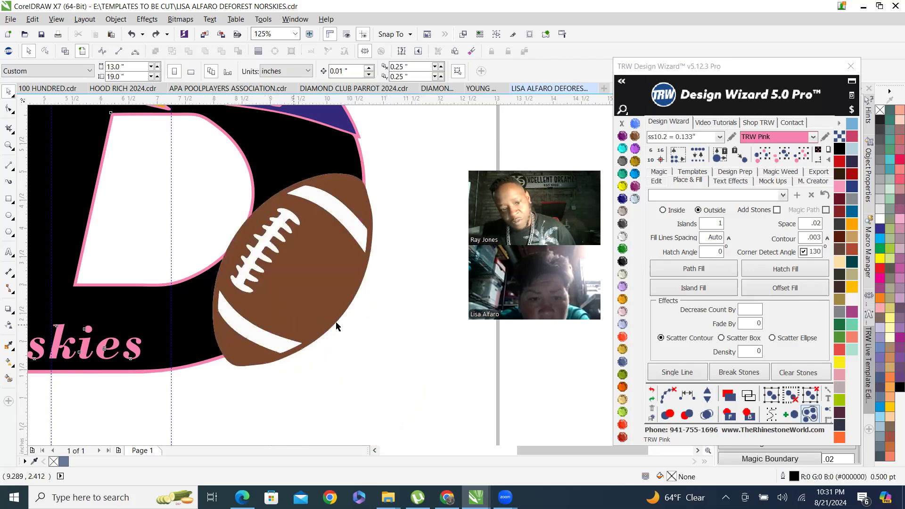
left_click(319, 311)
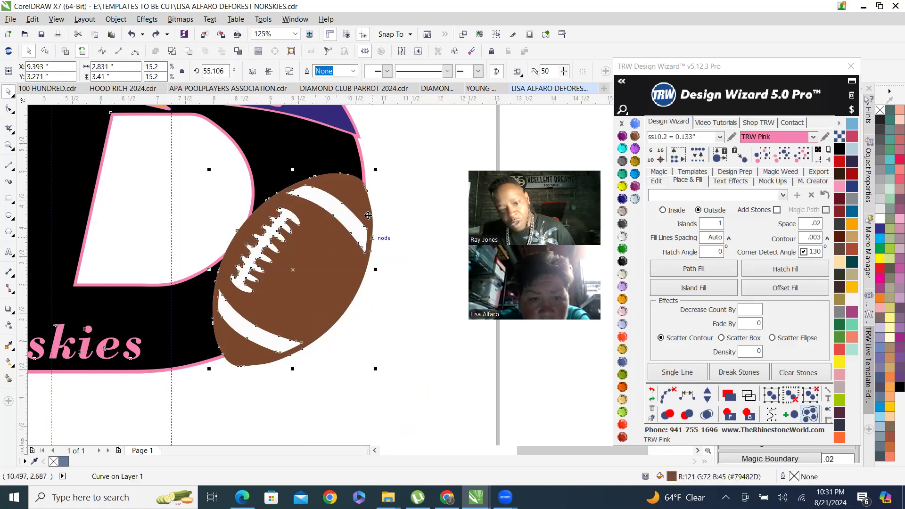
left_click_drag(412, 393, 190, 158)
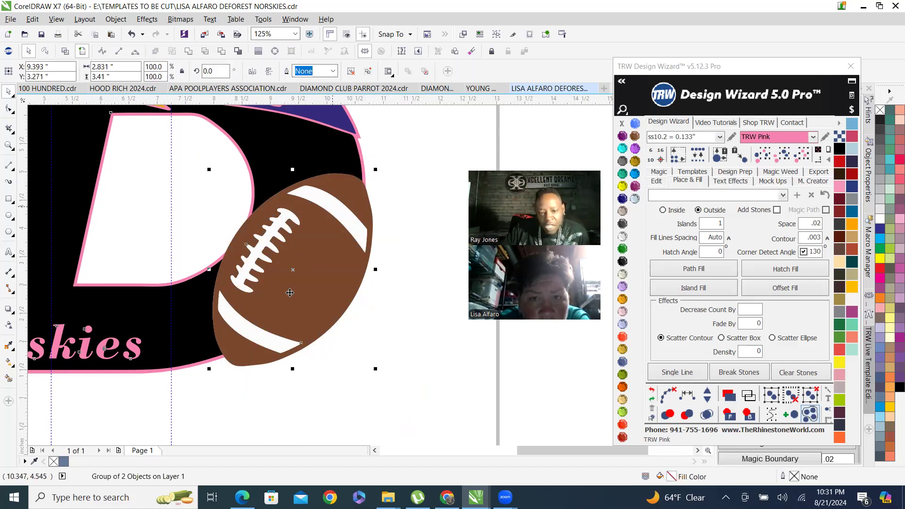
scroll(269, 194, "up", 5)
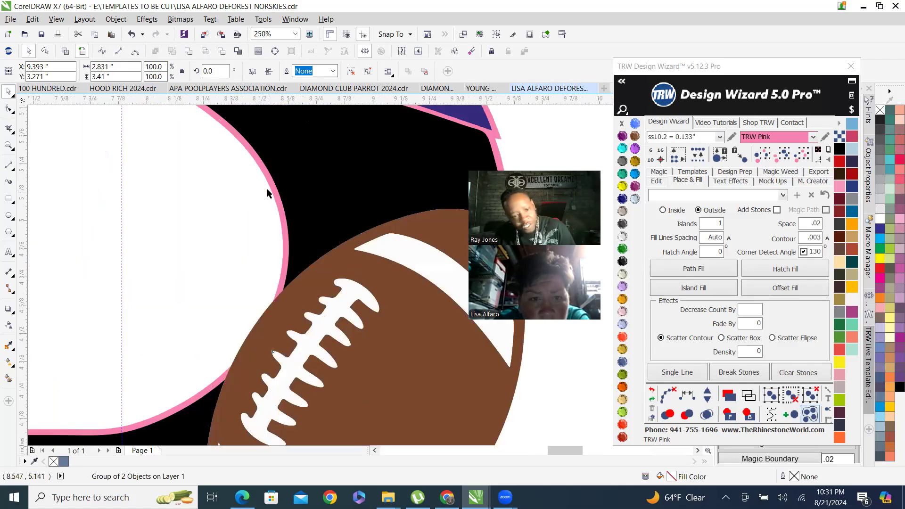
key("ctrl+u")
scroll(250, 141, "down", 3)
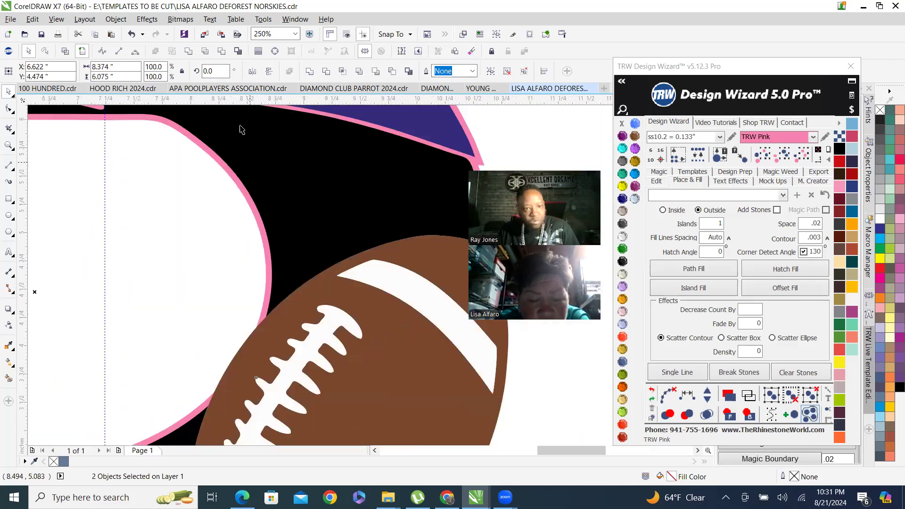
left_click(223, 51)
Ungroup all objects in the football group.
scroll(255, 270, "down", 2)
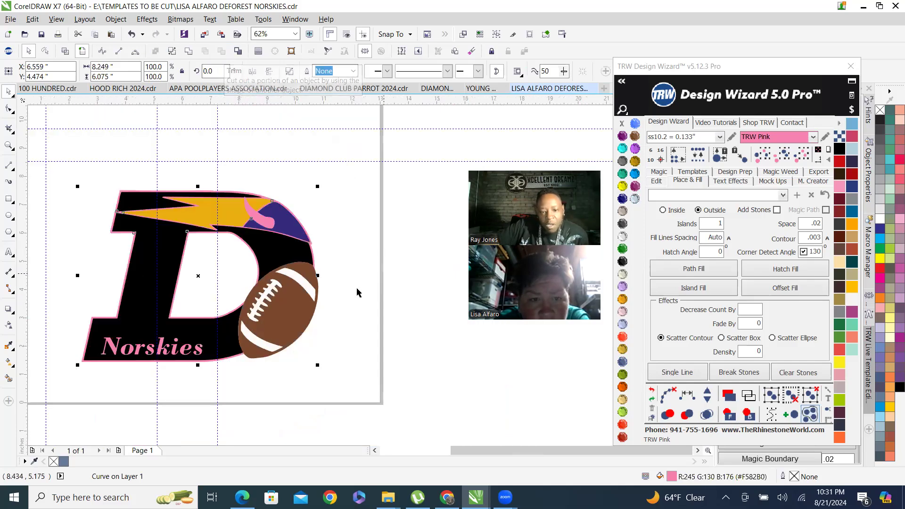
left_click(357, 289)
scroll(305, 317, "up", 2)
right_click(308, 317)
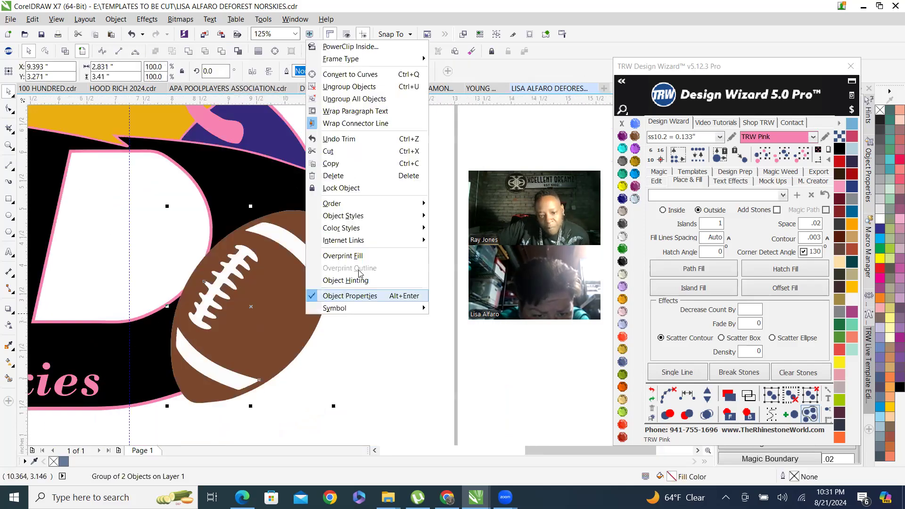
left_click(363, 98)
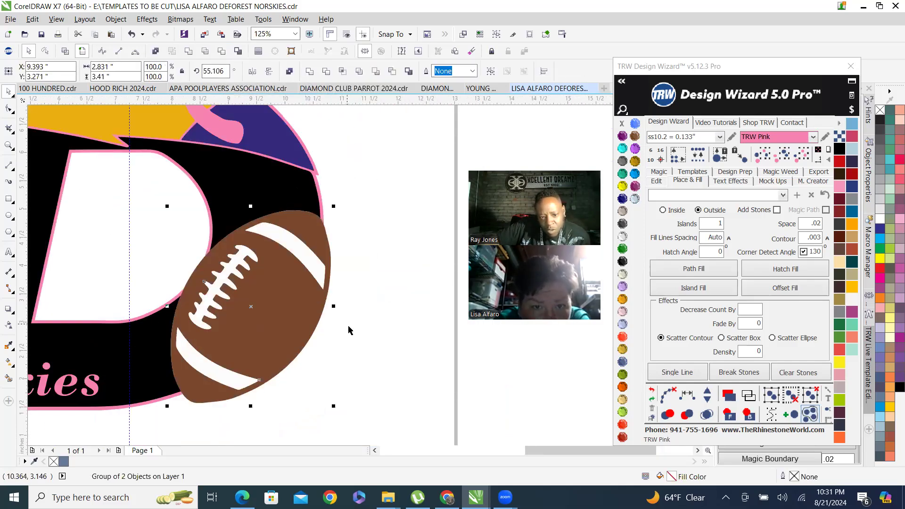
Move the football's pieces off the D several times to inspect the trimmed cutout, undoing each move.
left_click(388, 327)
left_click_drag(298, 326, 345, 362)
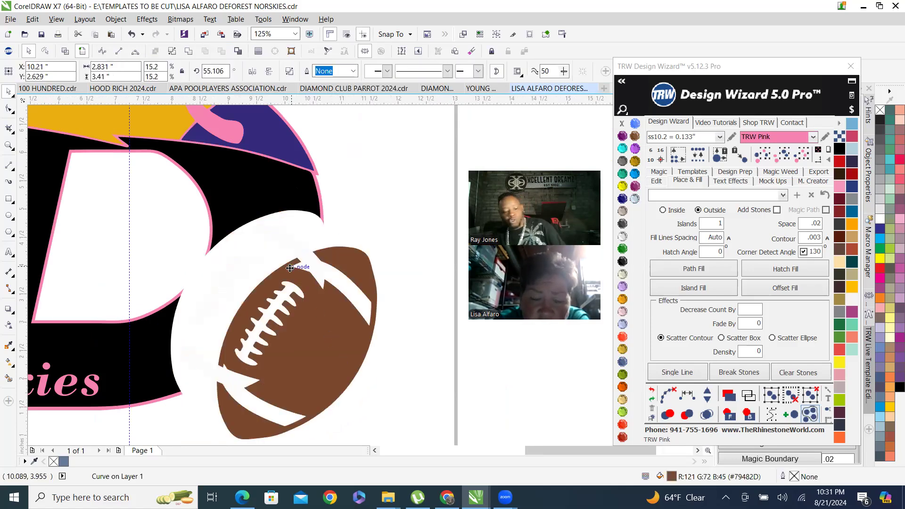
key("ctrl+z")
left_click(176, 238)
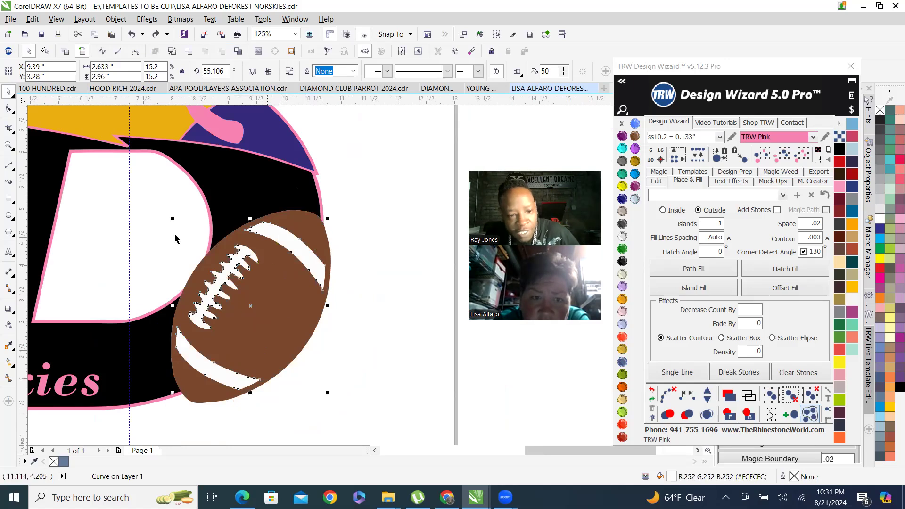
scroll(216, 292, "up", 2)
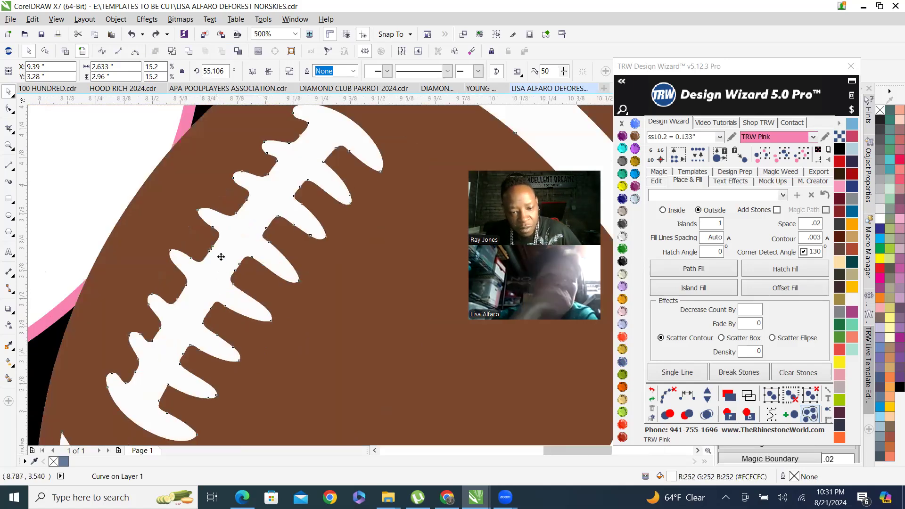
scroll(222, 257, "down", 2)
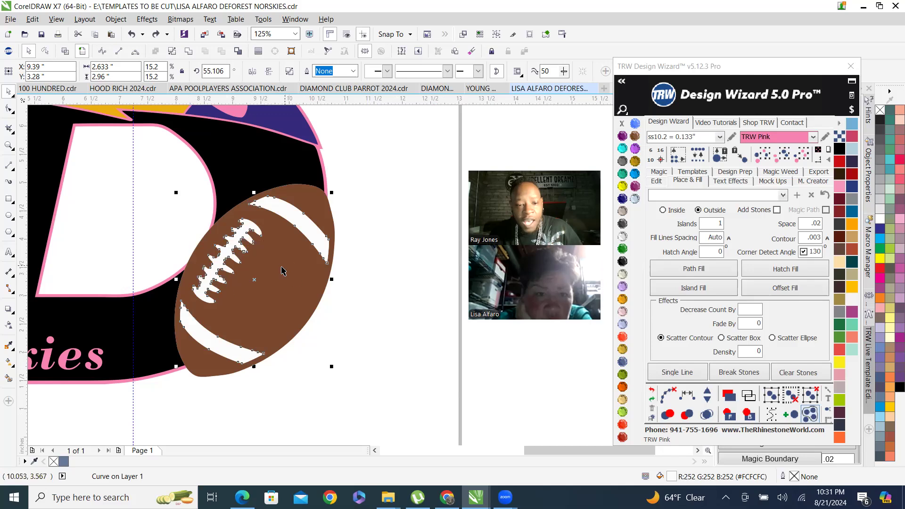
left_click(244, 250, "shift")
left_click_drag(257, 251, 379, 339)
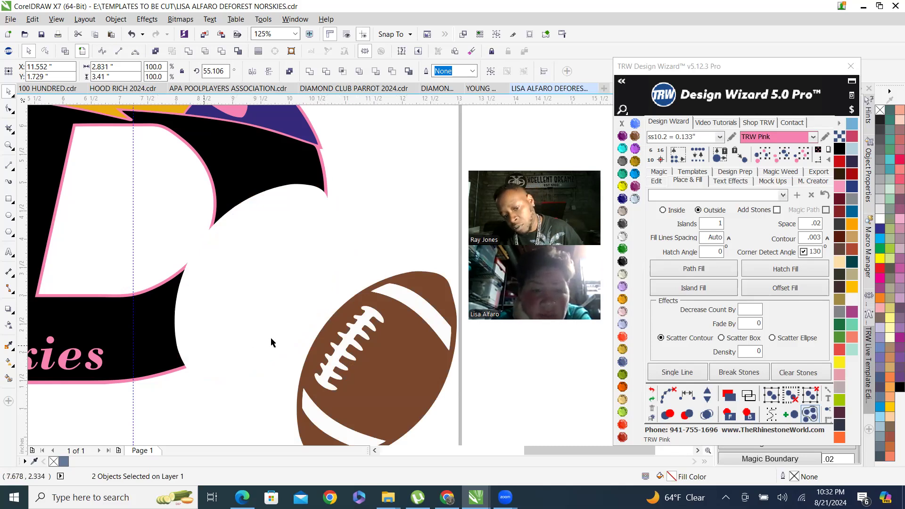
key("ctrl+z")
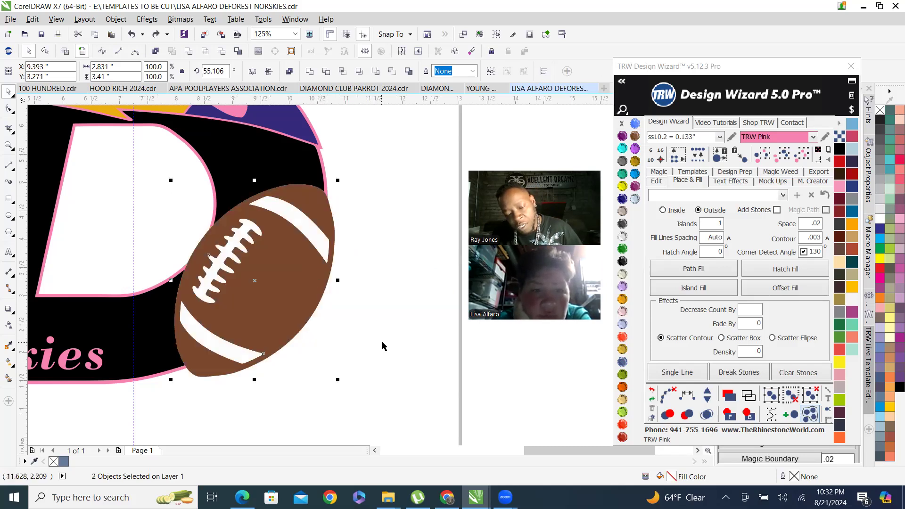
left_click(259, 263)
left_click_drag(262, 273, 311, 329)
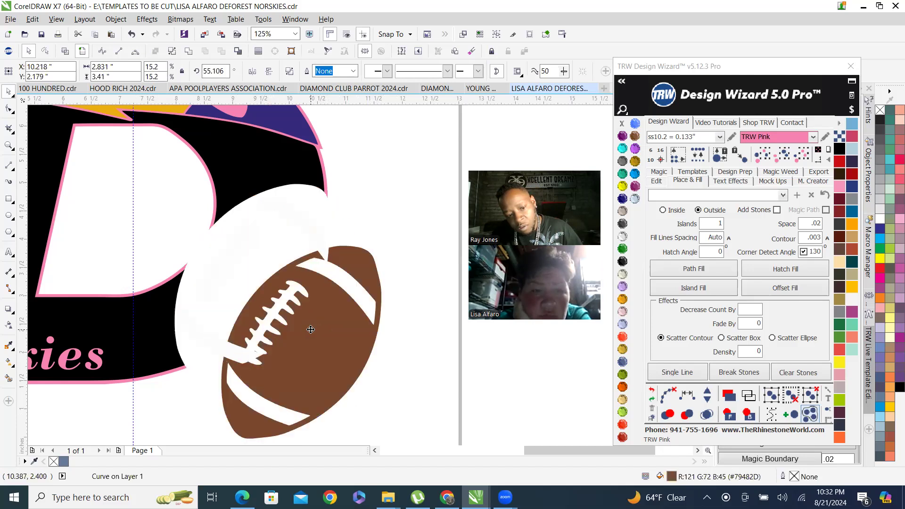
key("ctrl+z")
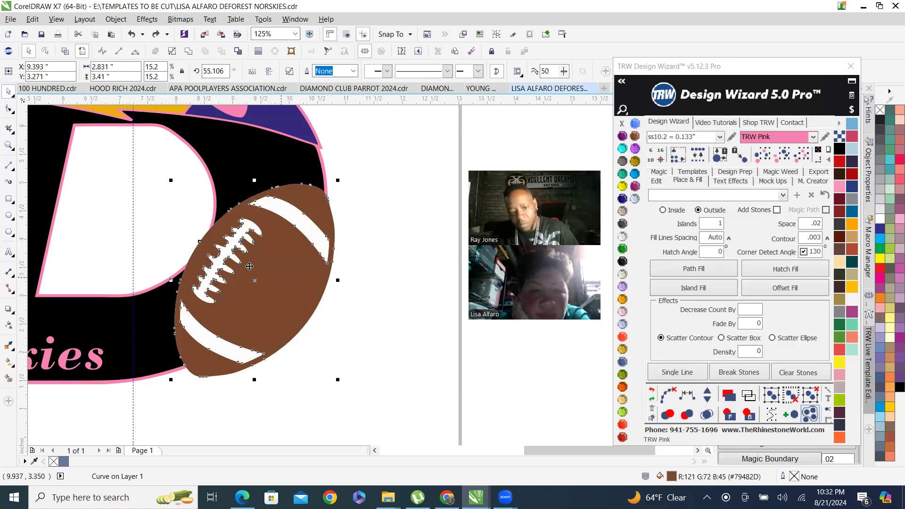
left_click_drag(259, 266, 340, 309)
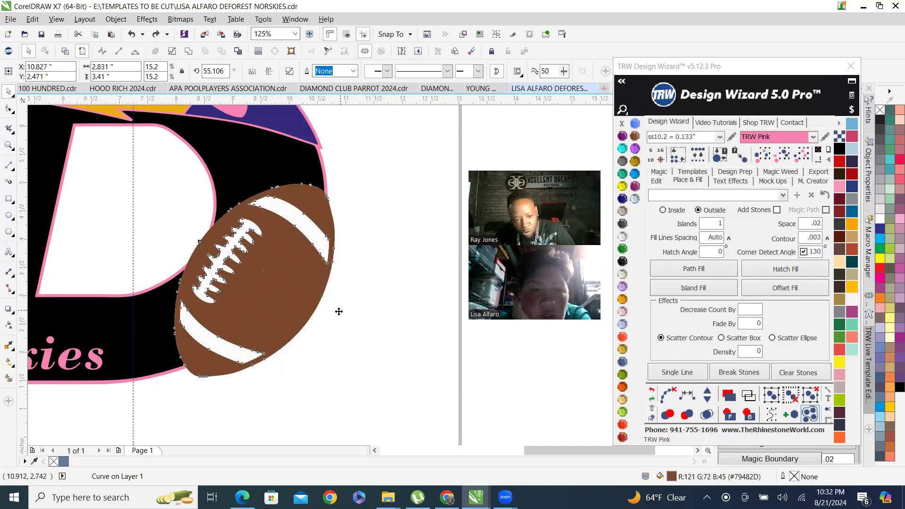
key("ctrl+z")
Fill the football's laces and stripes with Aquamarine.
left_click(377, 270)
left_click(299, 218)
left_click(623, 149)
left_click(262, 297)
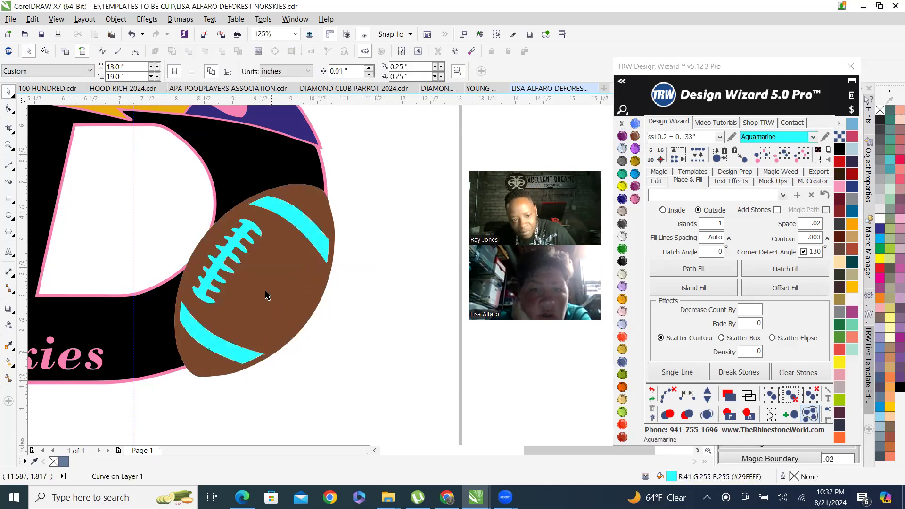
Move the football off the D to check the cutout, then undo the move.
left_click_drag(320, 318, 405, 365)
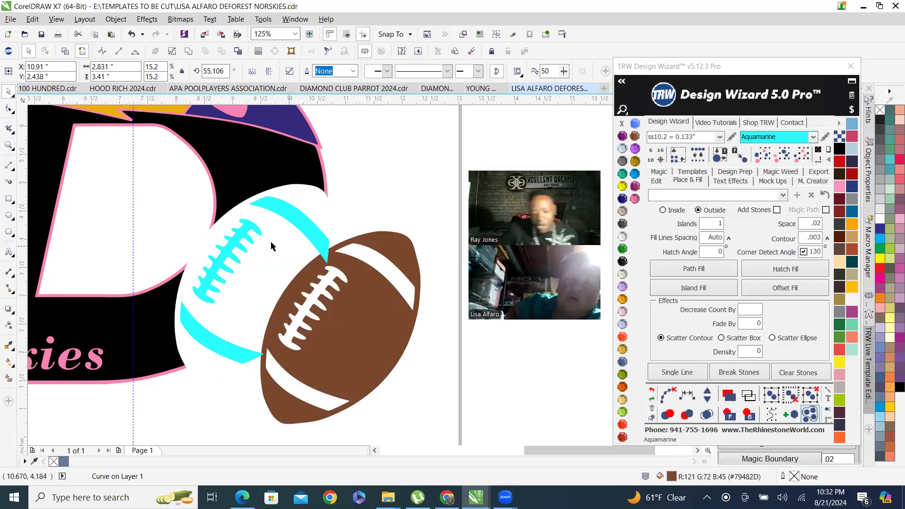
key("ctrl+z")
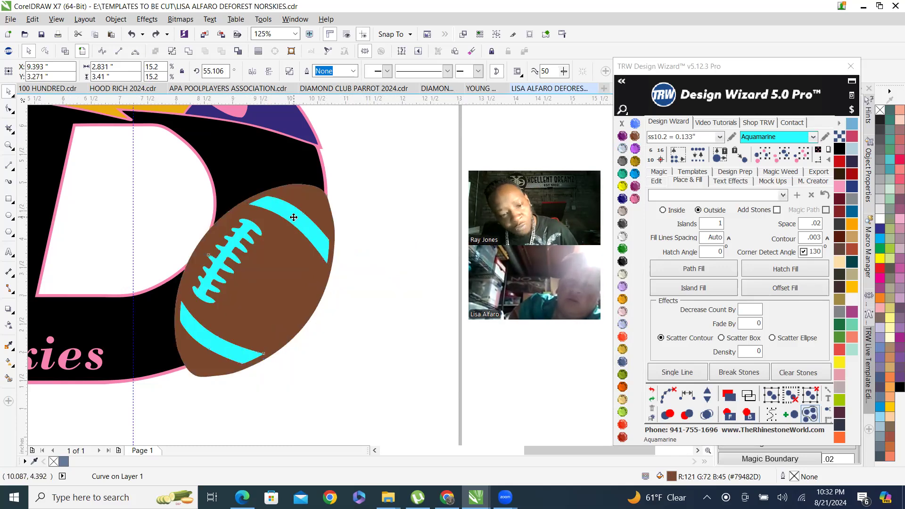
left_click(294, 218, "shift")
left_click_drag(265, 261, 358, 320)
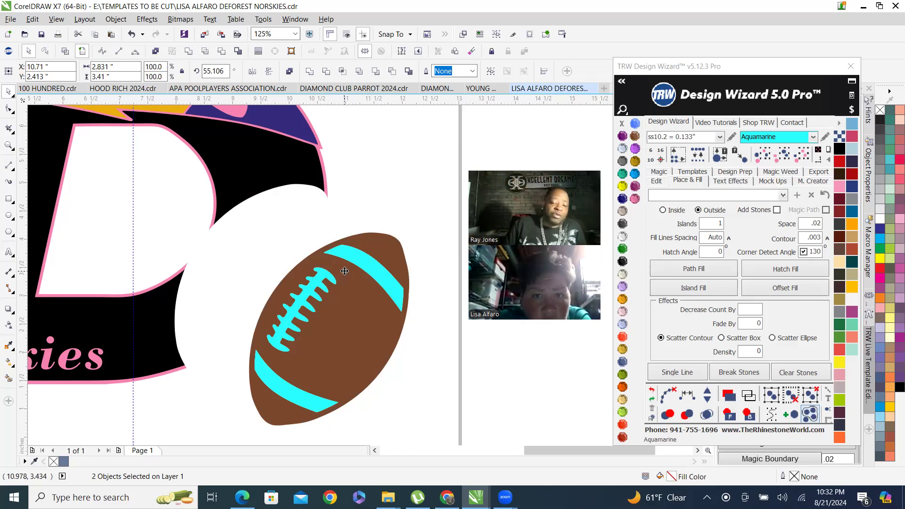
scroll(291, 279, "down", 1)
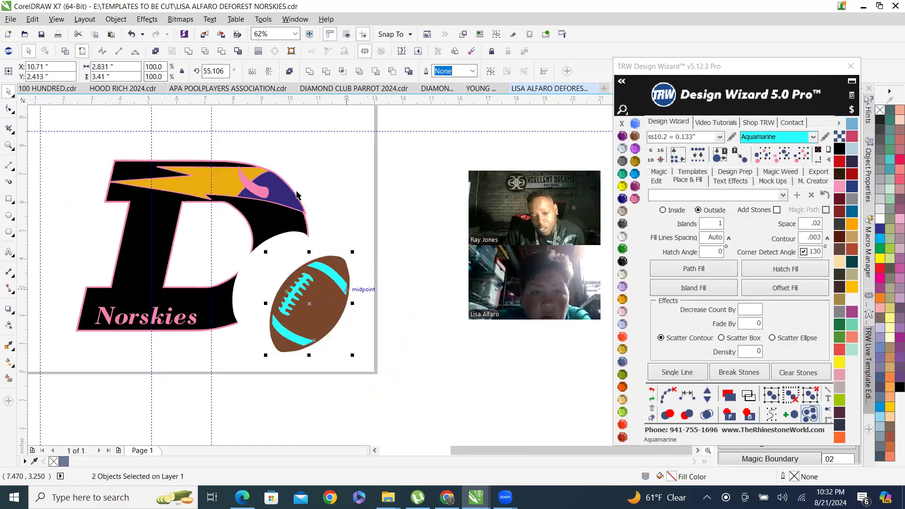
left_click(652, 391)
scroll(260, 264, "up", 1)
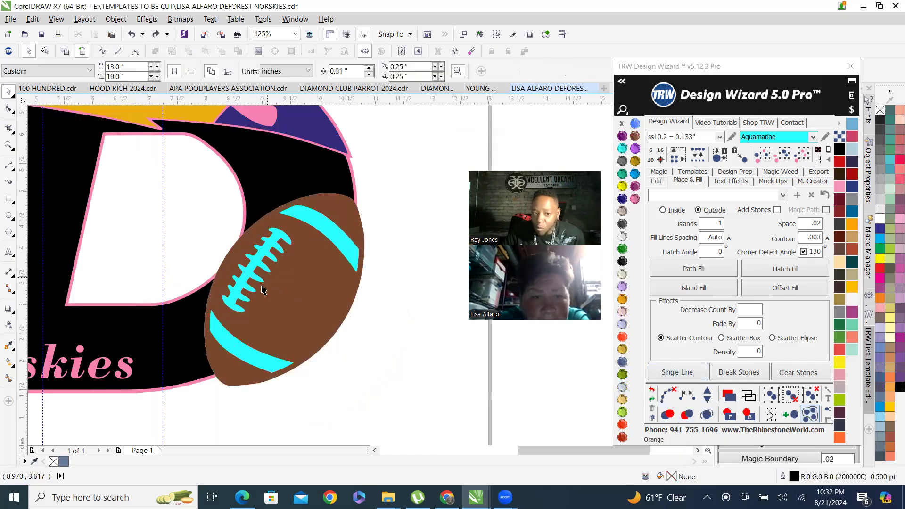
Select the football's brown body and apply Island Fill to it.
right_click(307, 282)
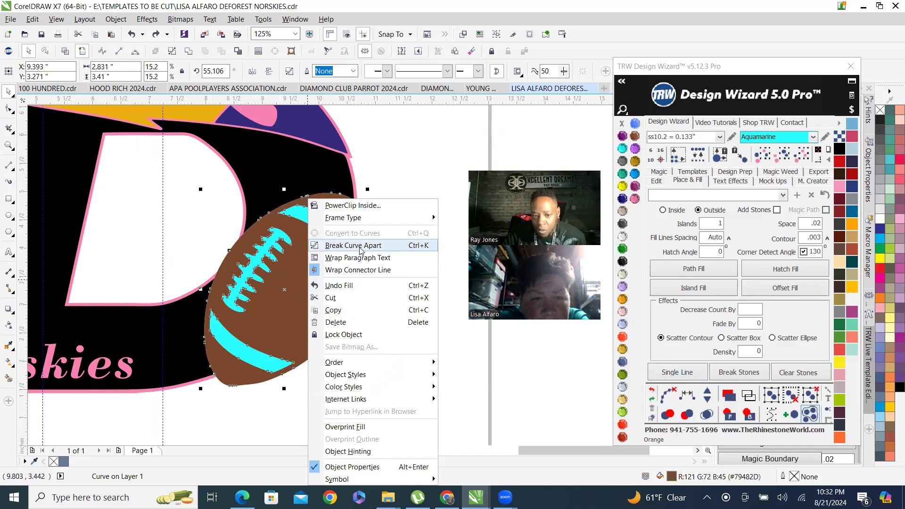
left_click(406, 175)
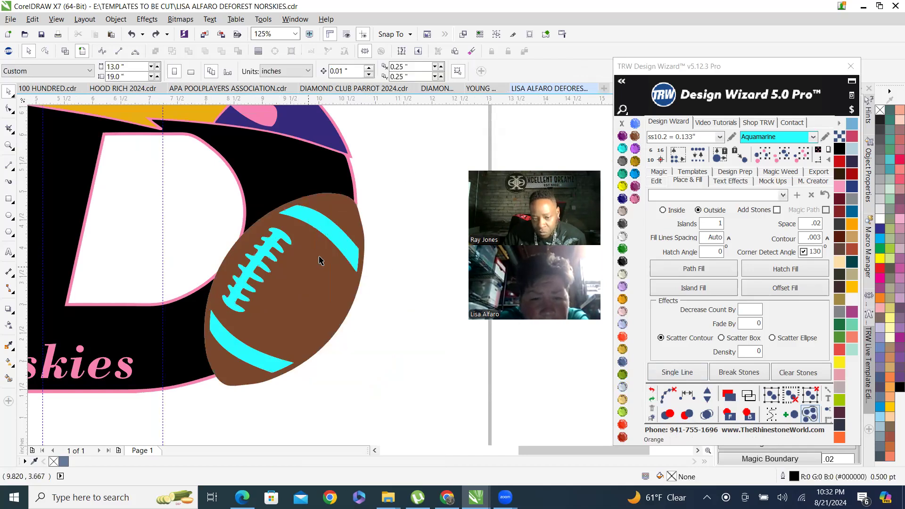
scroll(320, 259, "up", 1)
left_click(376, 188)
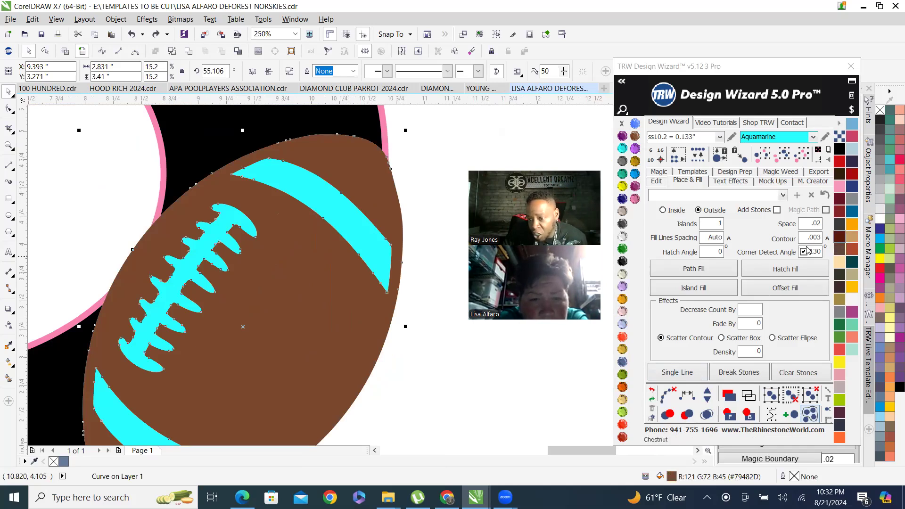
left_click(700, 291)
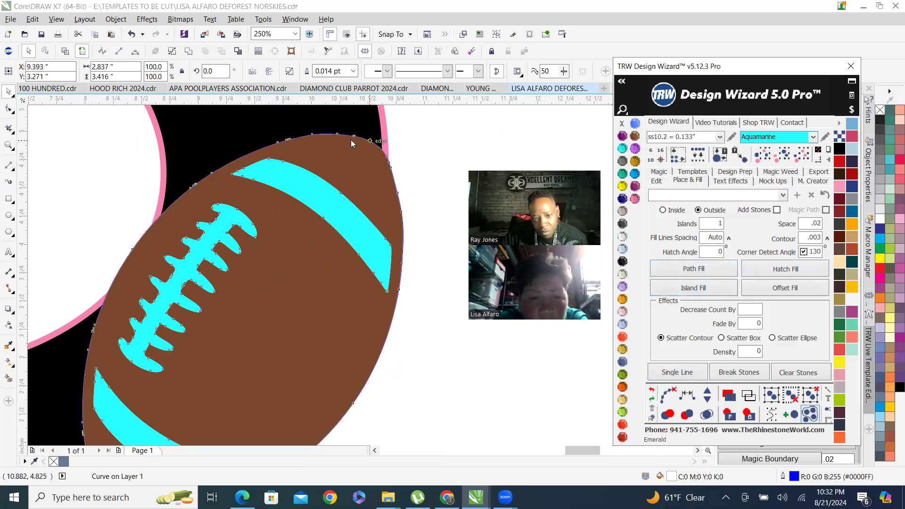
scroll(351, 139, "up", 6)
scroll(349, 262, "up", 3)
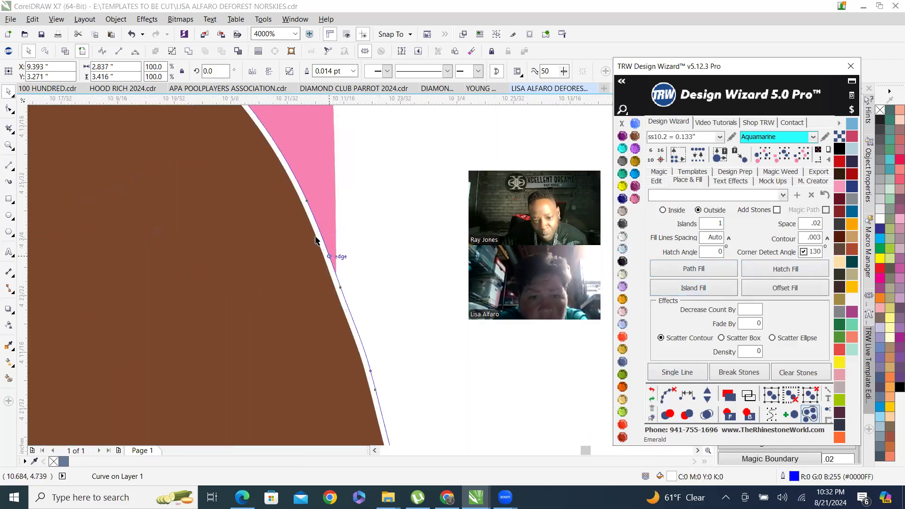
Zoom in and out around the D and football to inspect the trimmed edges and fills.
left_click(179, 313, "shift")
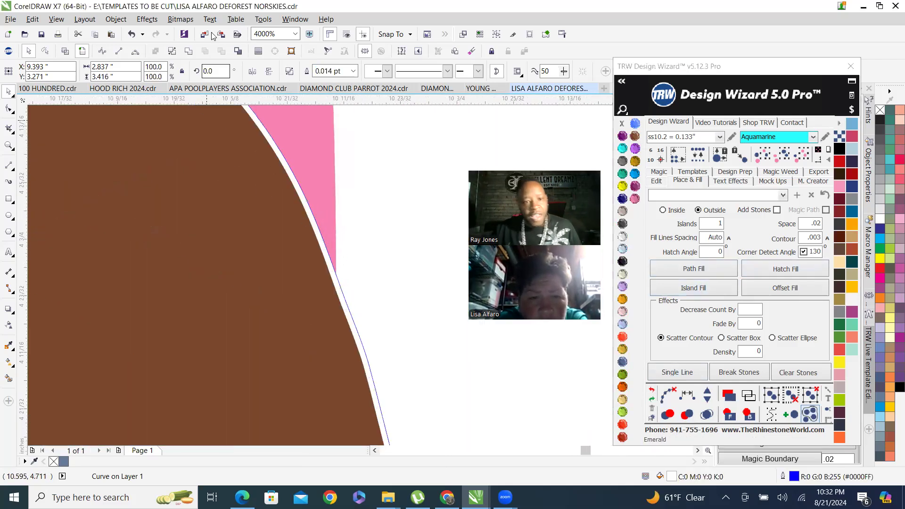
left_click(188, 51)
scroll(307, 211, "down", 6)
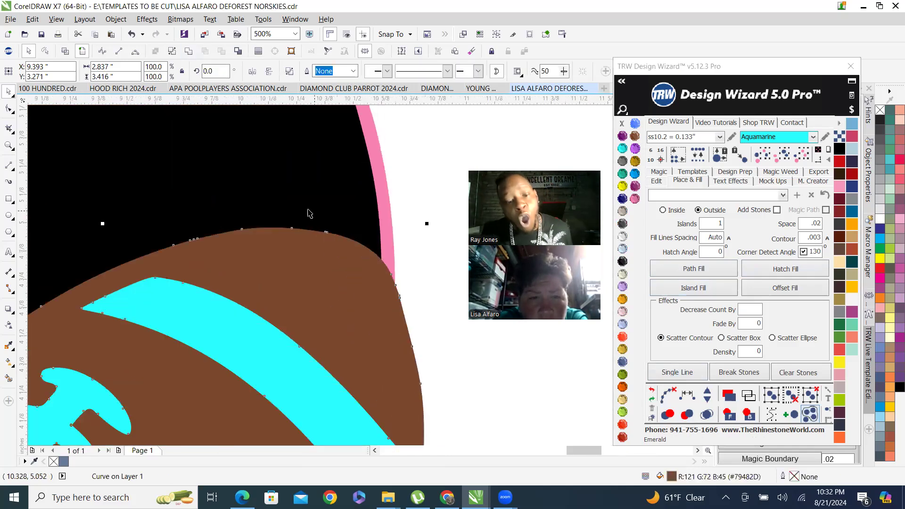
scroll(299, 213, "down", 1)
scroll(290, 212, "up", 1)
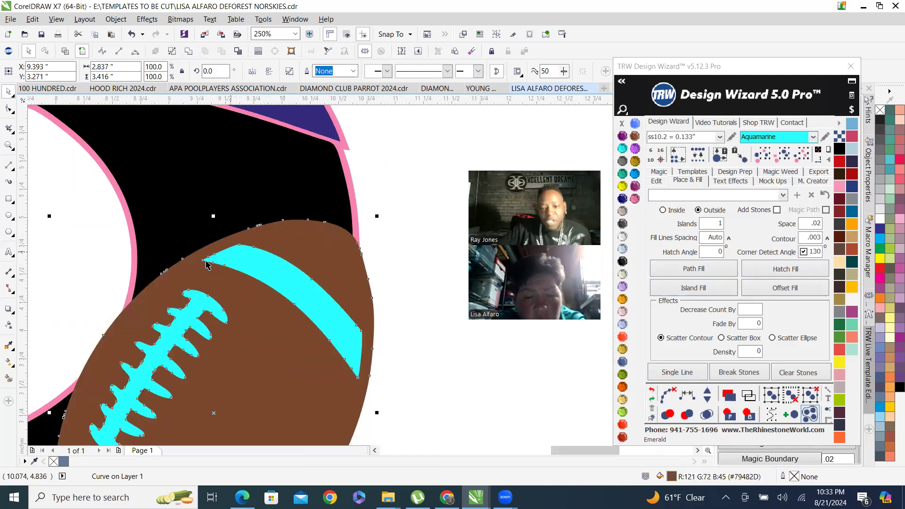
scroll(305, 265, "down", 2)
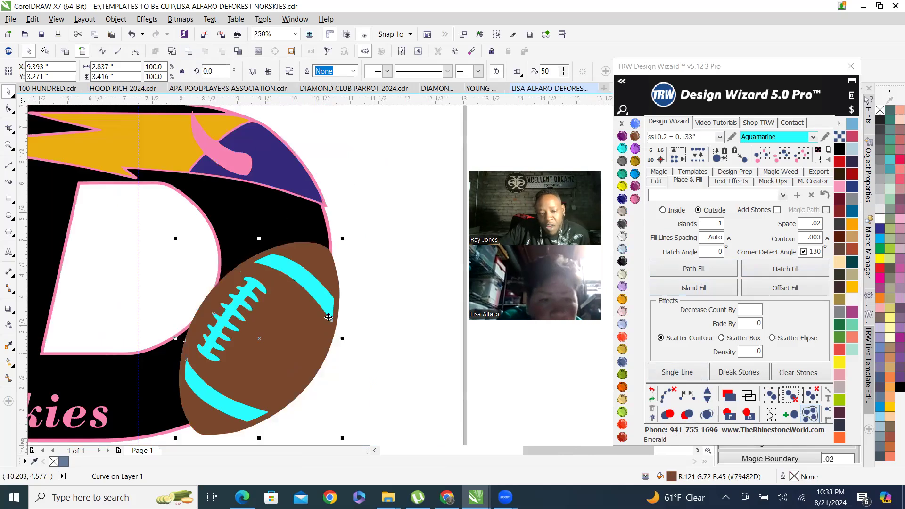
left_click(382, 279)
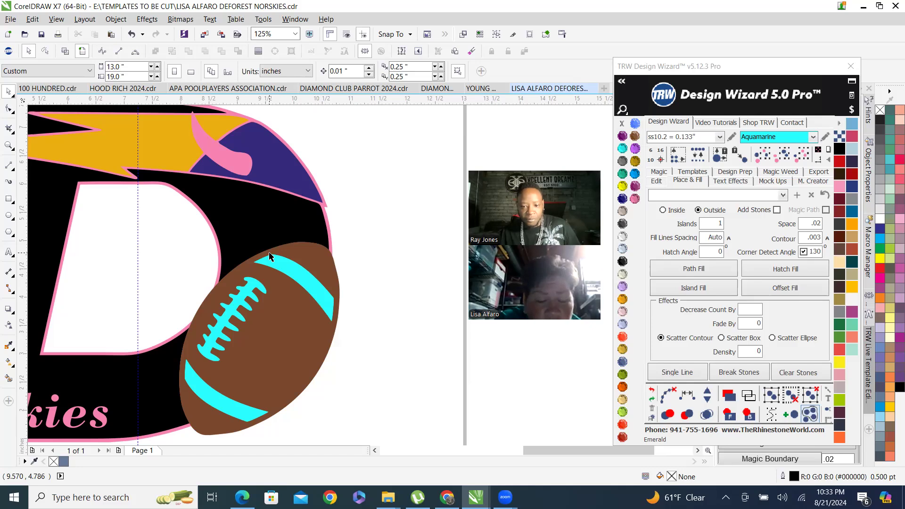
scroll(269, 256, "up", 2)
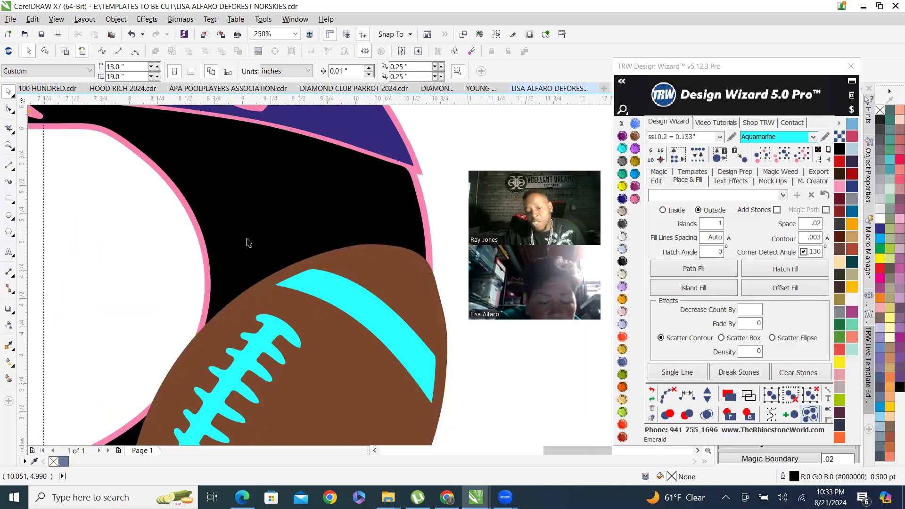
scroll(255, 211, "up", 1)
scroll(255, 211, "down", 3)
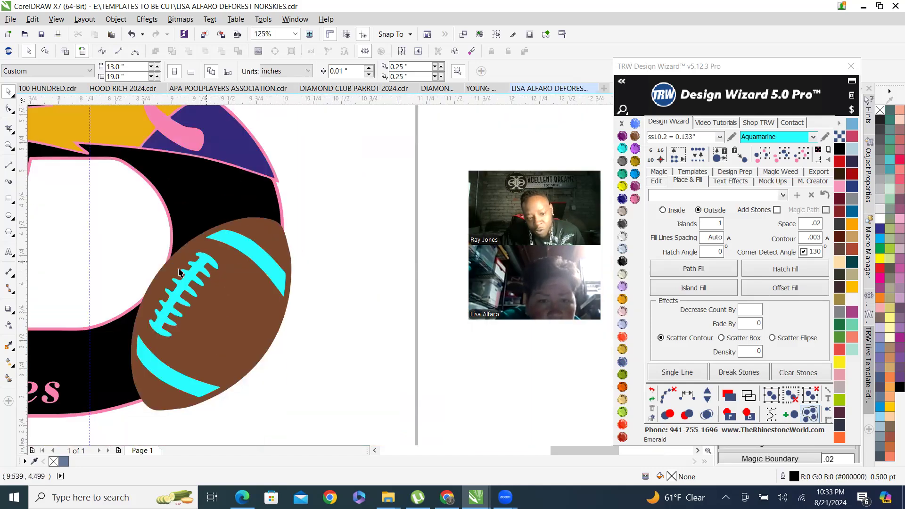
scroll(218, 283, "up", 1)
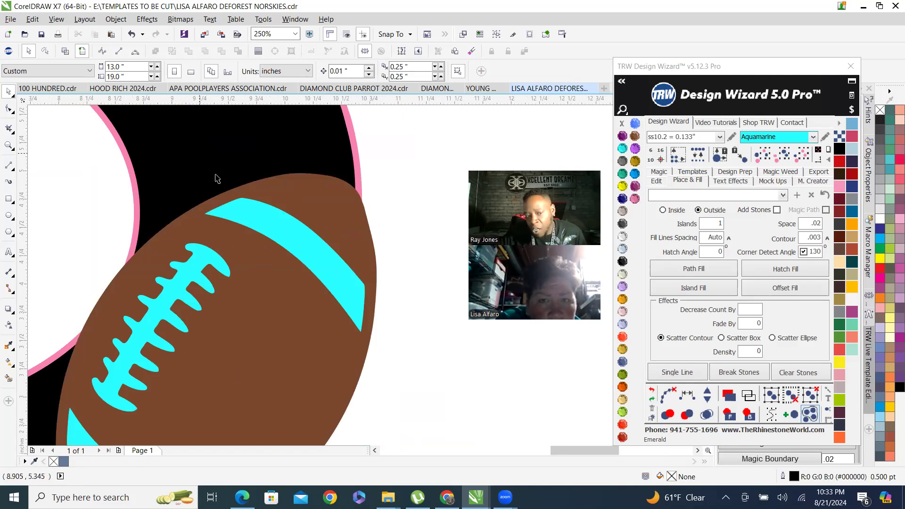
scroll(322, 272, "down", 2)
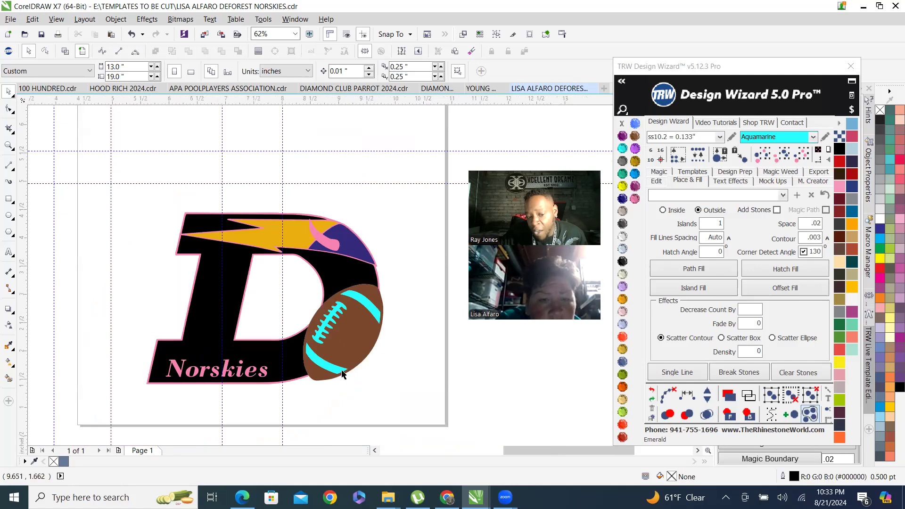
scroll(328, 379, "up", 1)
right_click(345, 359)
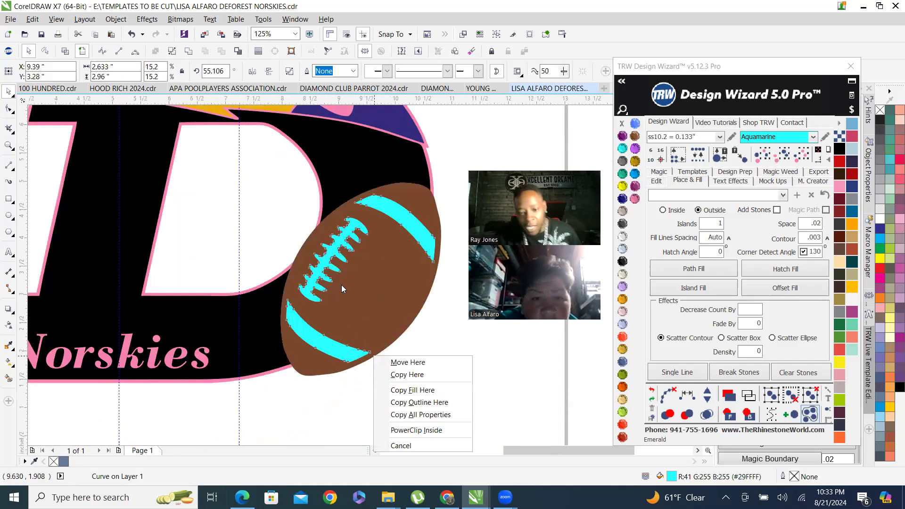
left_click(506, 378)
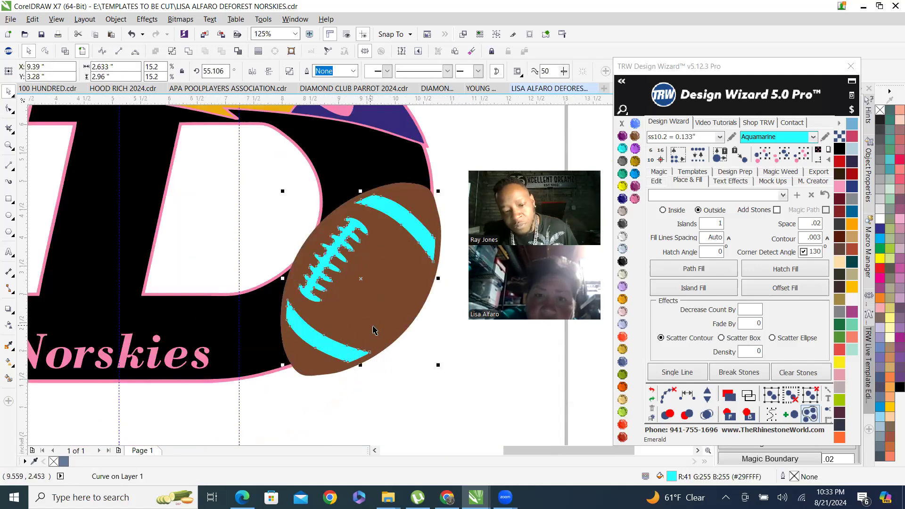
left_click(295, 205)
scroll(385, 202, "up", 1)
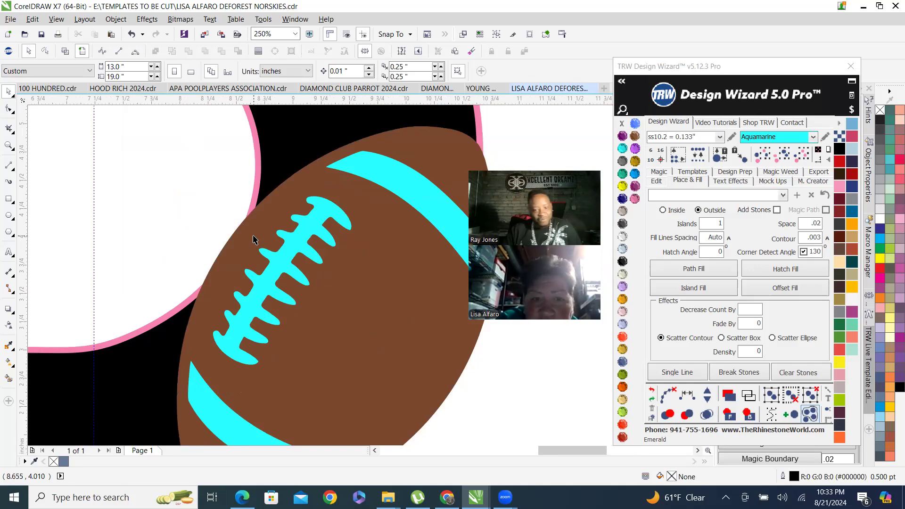
scroll(245, 307, "down", 2)
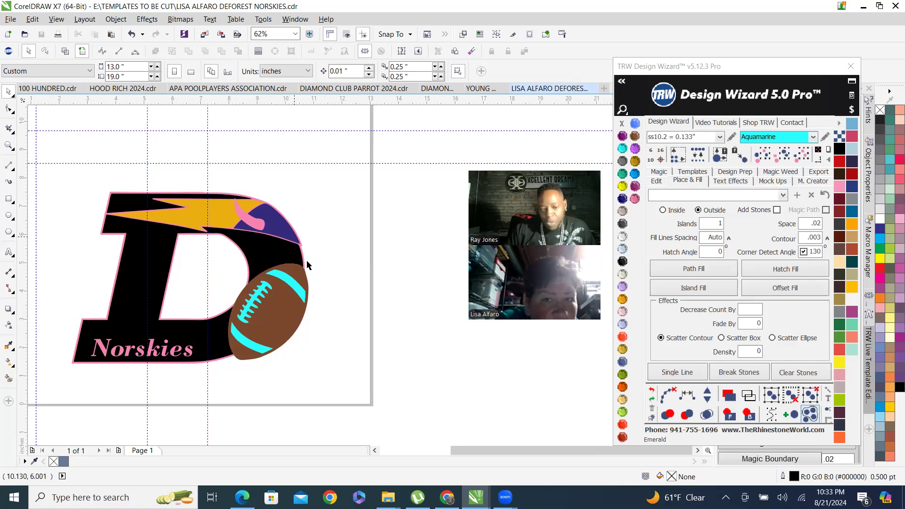
scroll(213, 264, "down", 1)
scroll(163, 263, "up", 1)
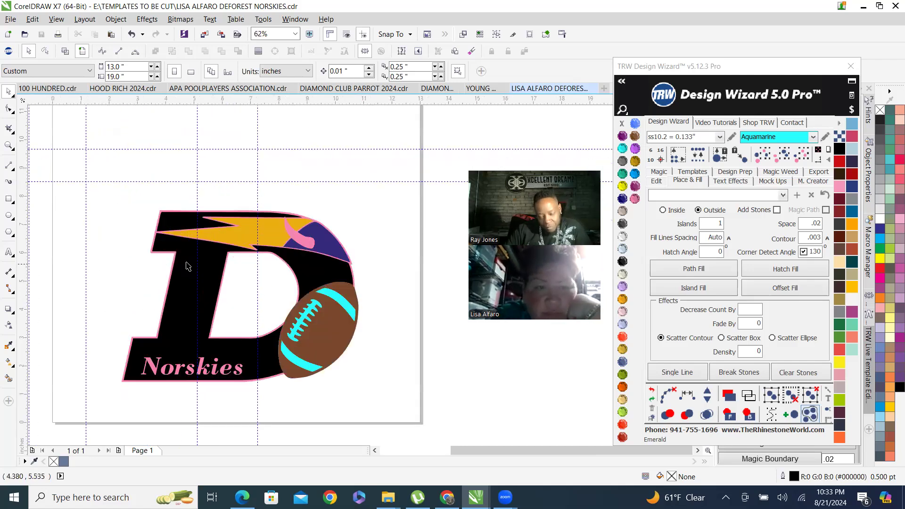
Select the entire design and generate a men's T-shirt front mockup of it.
left_click_drag(97, 166, 375, 416)
left_click(772, 181)
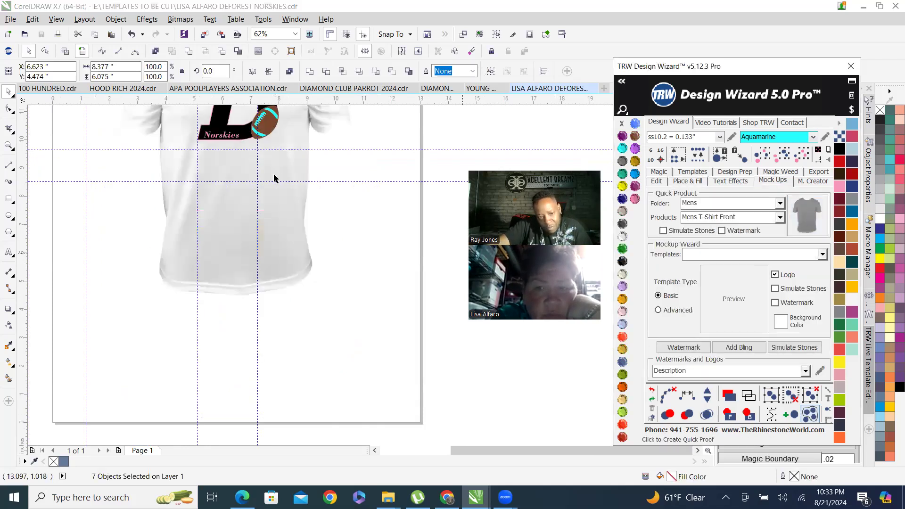
scroll(267, 154, "up", 4)
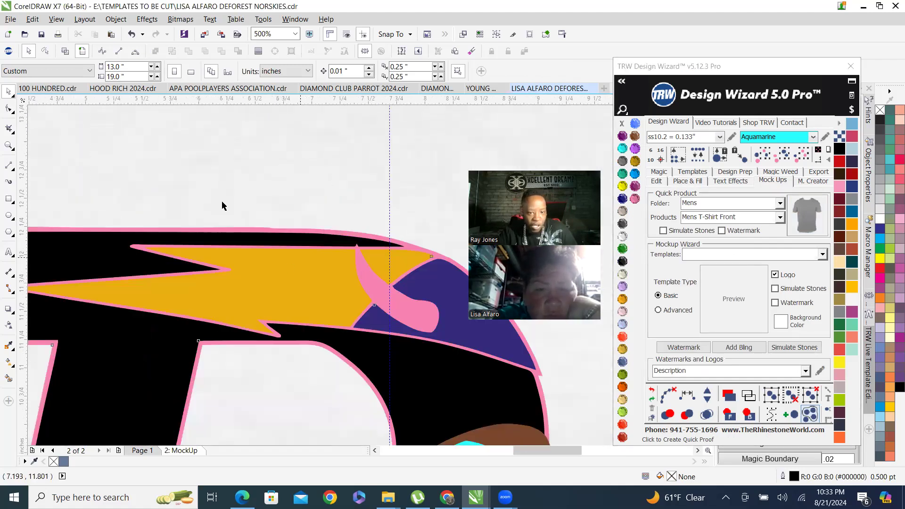
scroll(264, 201, "down", 3)
scroll(322, 229, "up", 2)
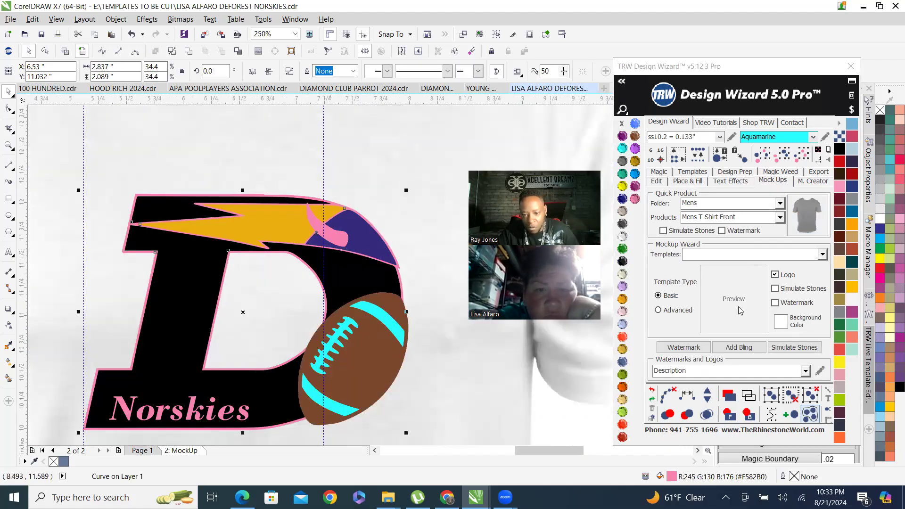
Recolor the pink outline and pink horn accent of the mockup design to white.
left_click(749, 417)
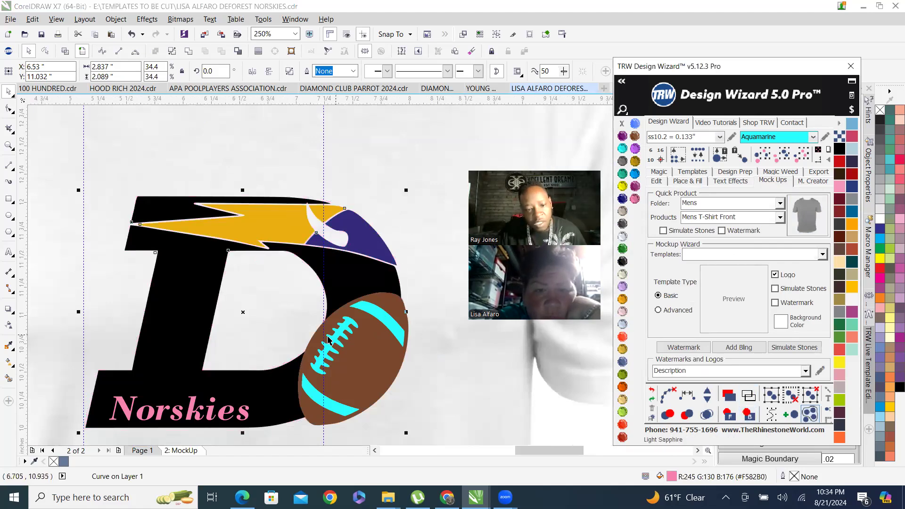
scroll(203, 425, "up", 2)
Select the Norskies text on the mockup and recolor it to white.
left_click(241, 379)
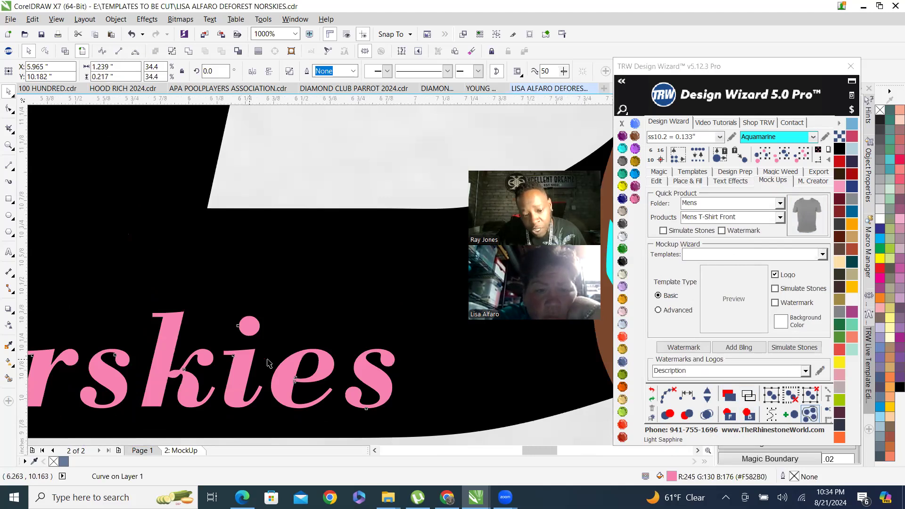
scroll(247, 356, "down", 1)
scroll(259, 323, "down", 3)
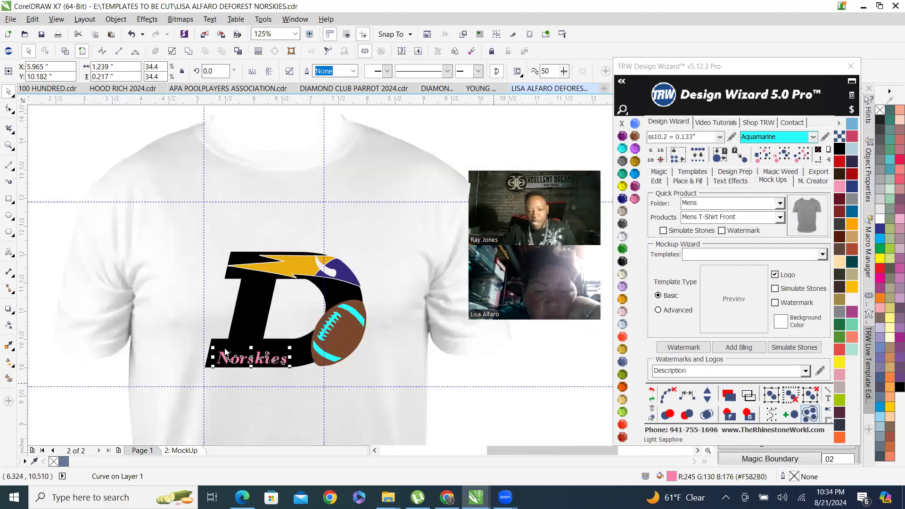
left_click(745, 415)
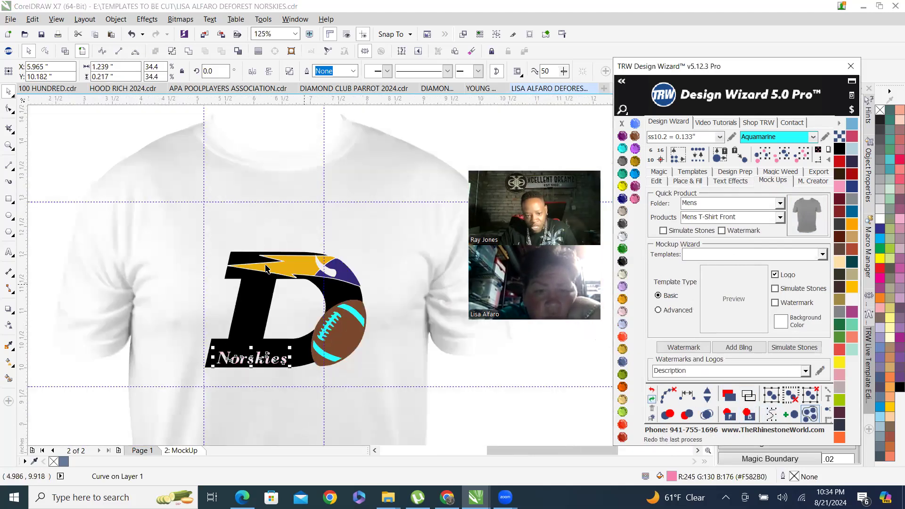
left_click(100, 399)
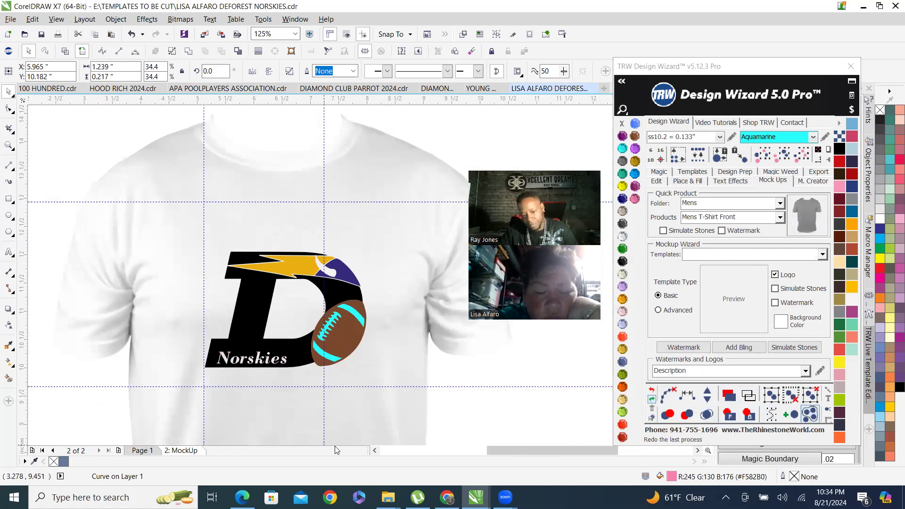
Select the football's aquamarine laces and stripes on the mockup and recolor them to white.
left_click(342, 354)
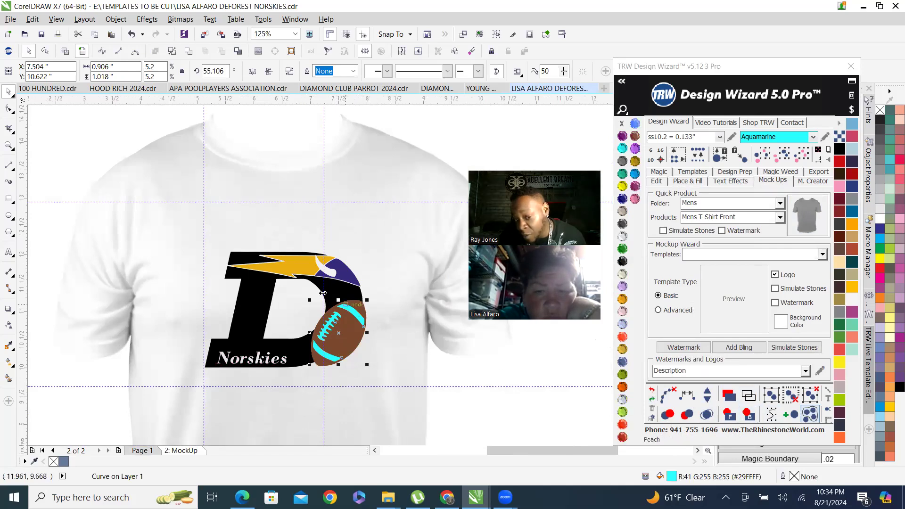
scroll(338, 357, "up", 2)
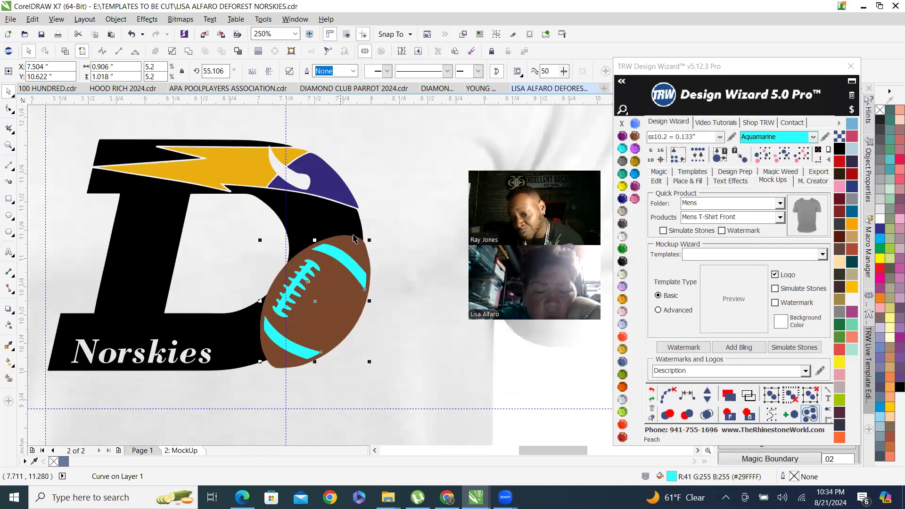
left_click(749, 415)
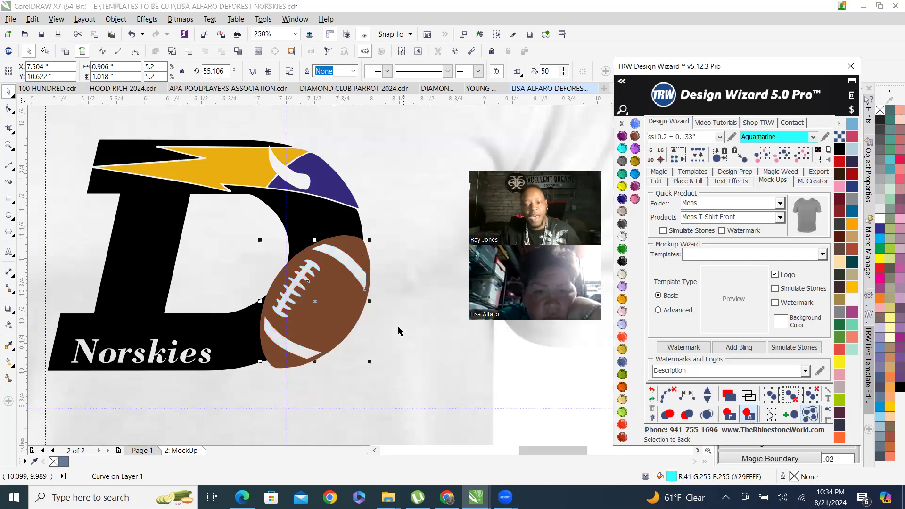
scroll(312, 302, "down", 2)
left_click(77, 138)
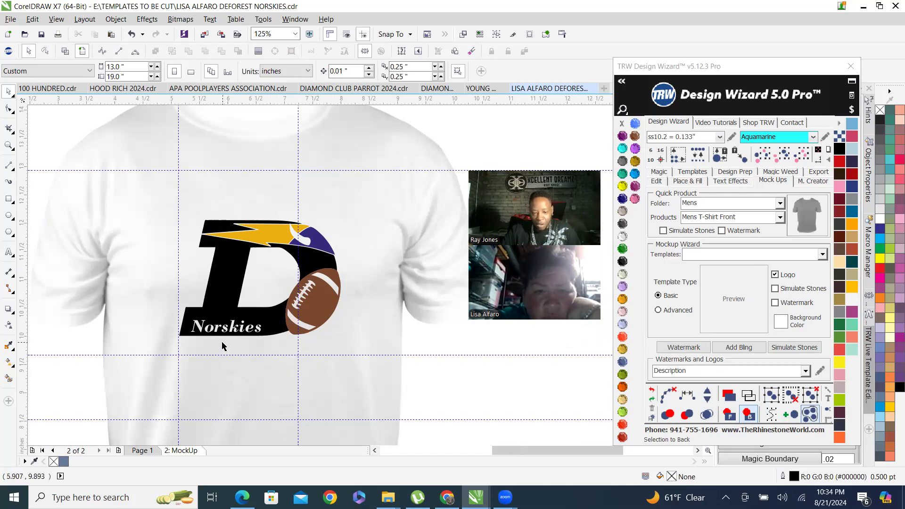
Zoom around the T-shirt mockup to examine the recolored logo and football.
scroll(223, 347, "up", 2)
scroll(293, 313, "down", 3)
scroll(272, 261, "up", 4)
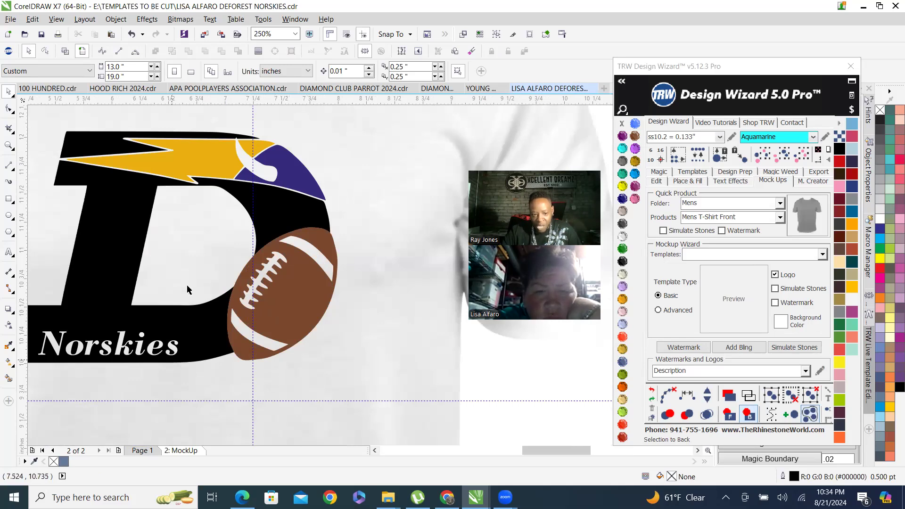
scroll(236, 283, "up", 4)
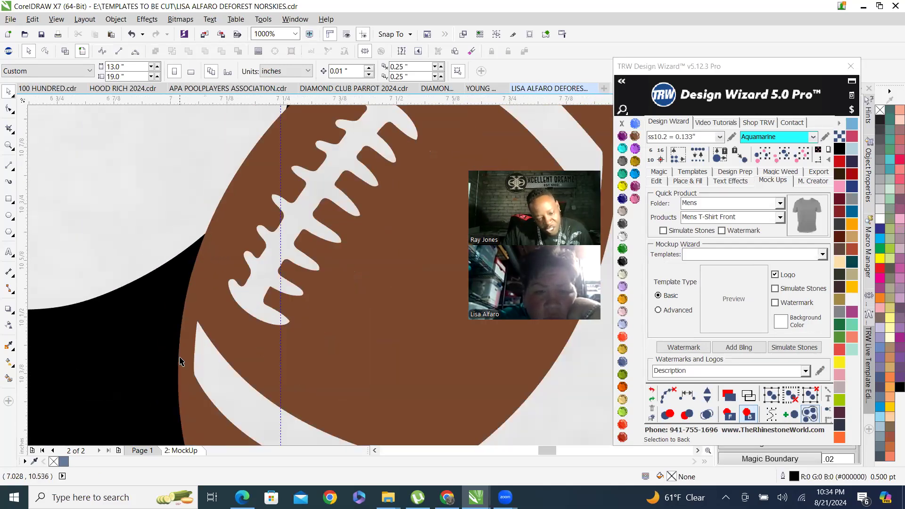
scroll(182, 354, "down", 4)
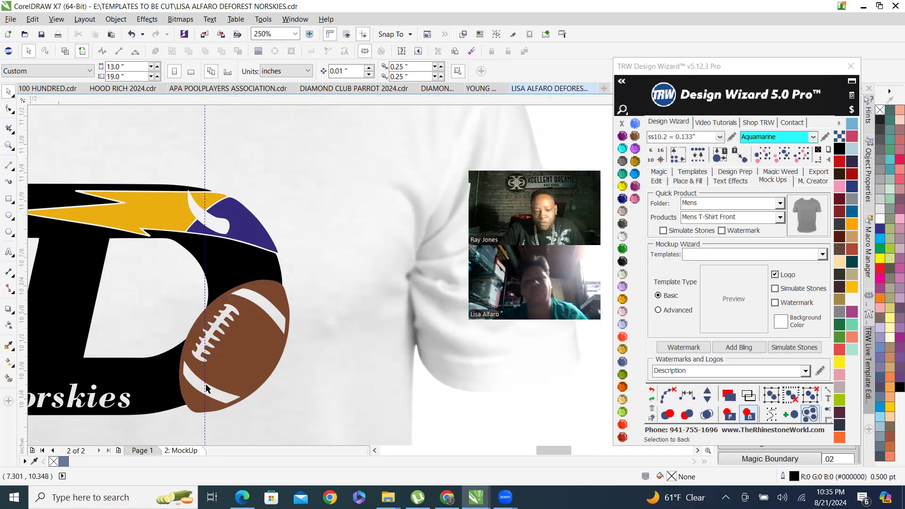
scroll(198, 373, "up", 2)
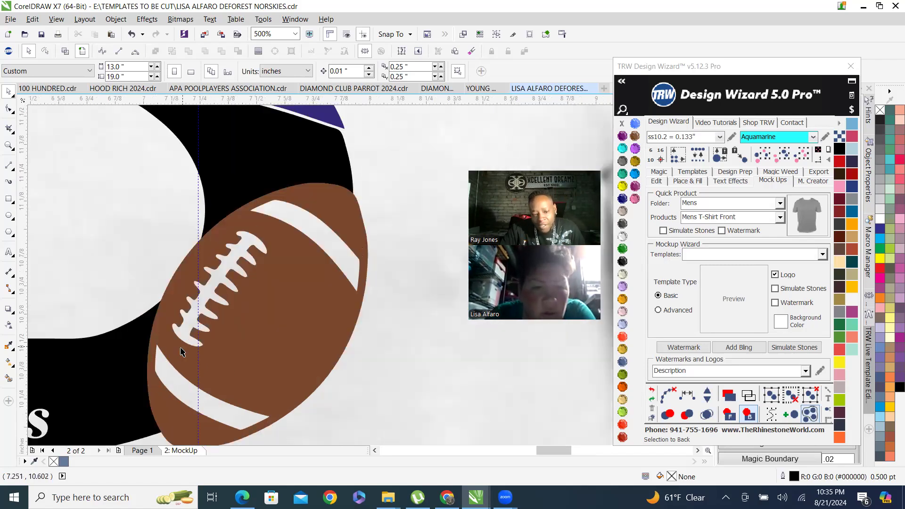
scroll(324, 236, "down", 2)
scroll(324, 236, "down", 1)
scroll(233, 296, "up", 3)
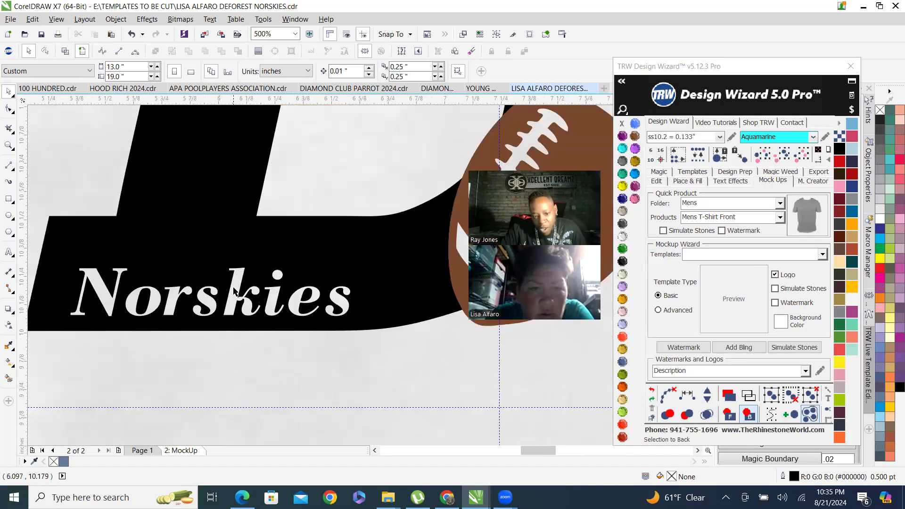
scroll(214, 319, "down", 2)
scroll(360, 130, "up", 2)
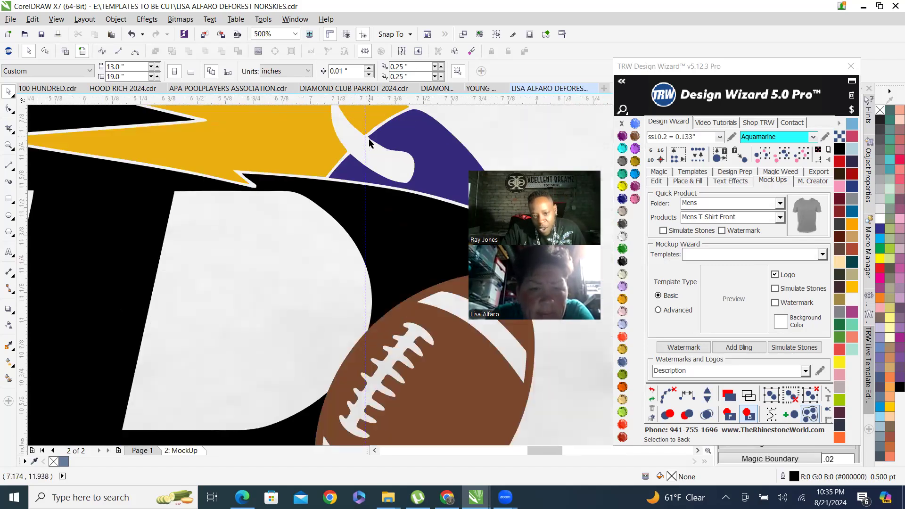
scroll(399, 177, "down", 2)
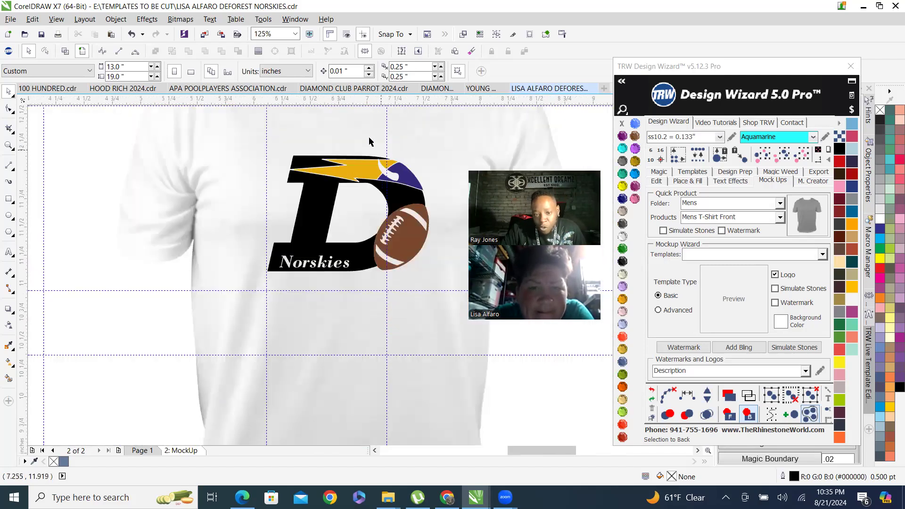
scroll(301, 157, "up", 2)
scroll(272, 220, "down", 2)
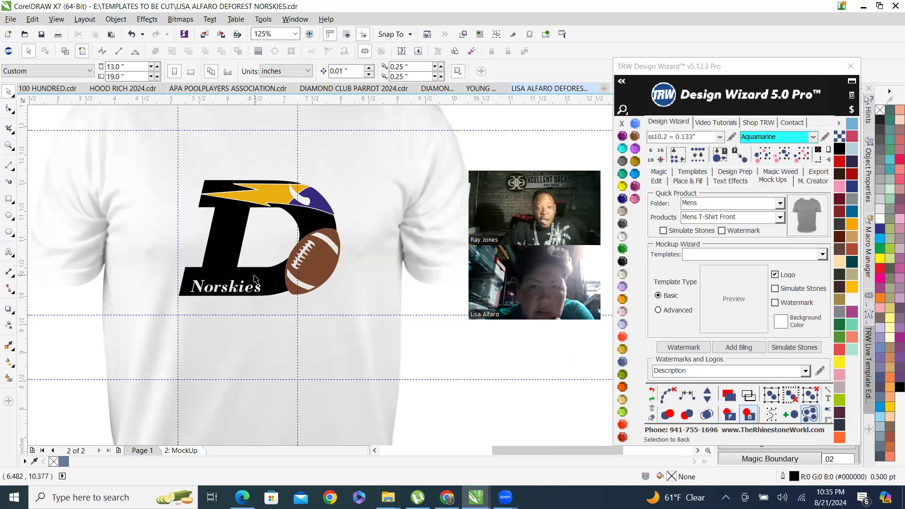
scroll(304, 256, "up", 4)
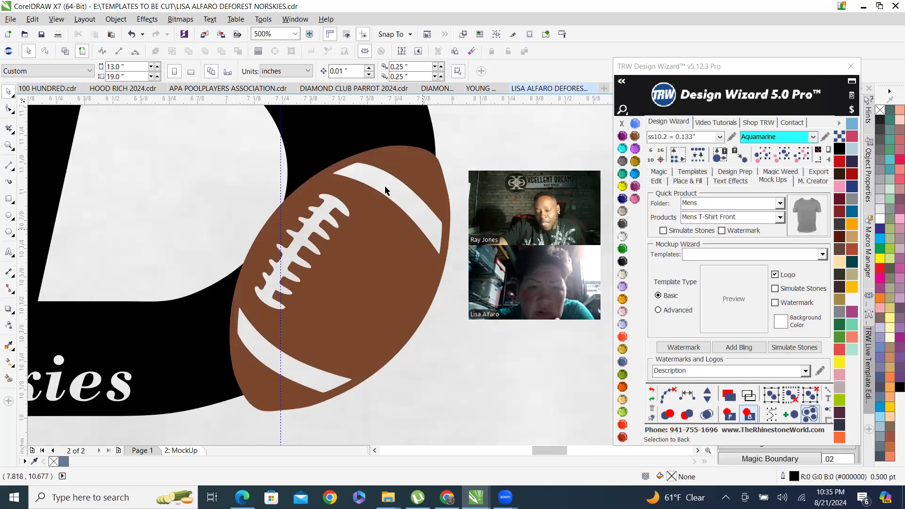
Change the T-shirt mockup's color to Jet Black.
scroll(324, 276, "down", 2)
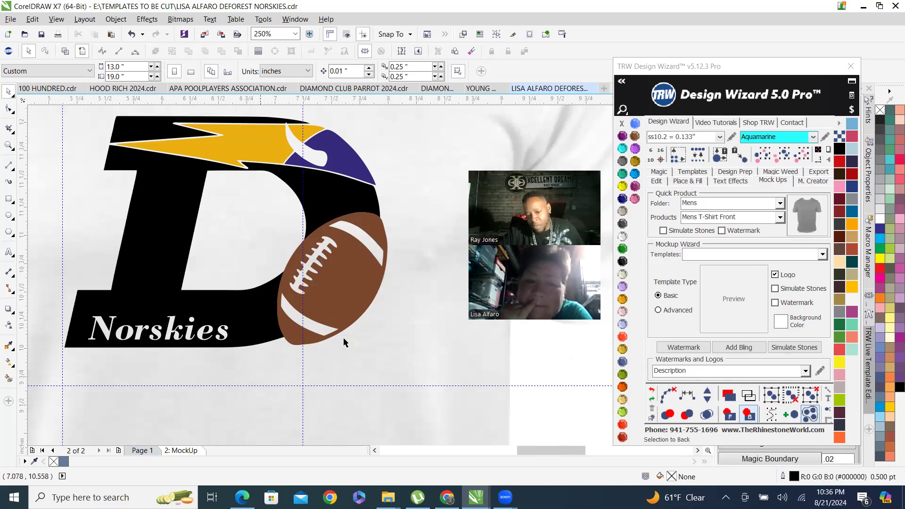
scroll(344, 297, "down", 2)
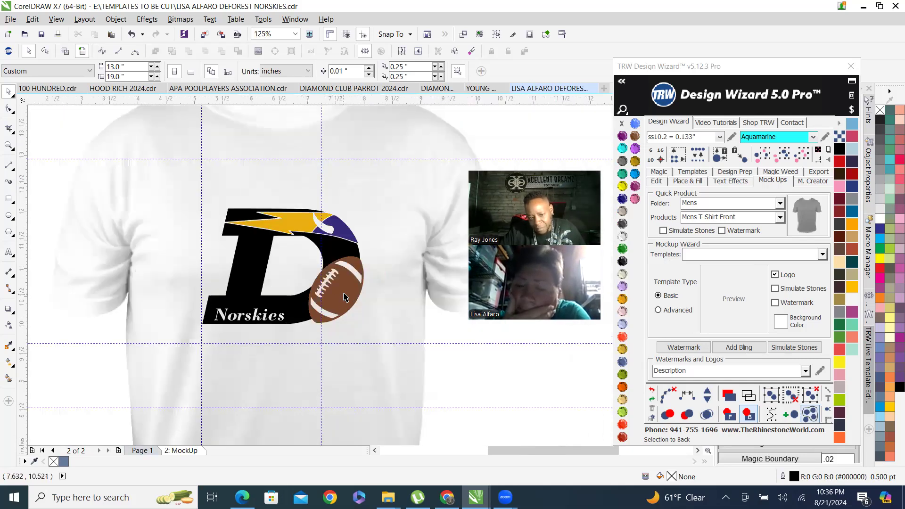
scroll(300, 243, "down", 1)
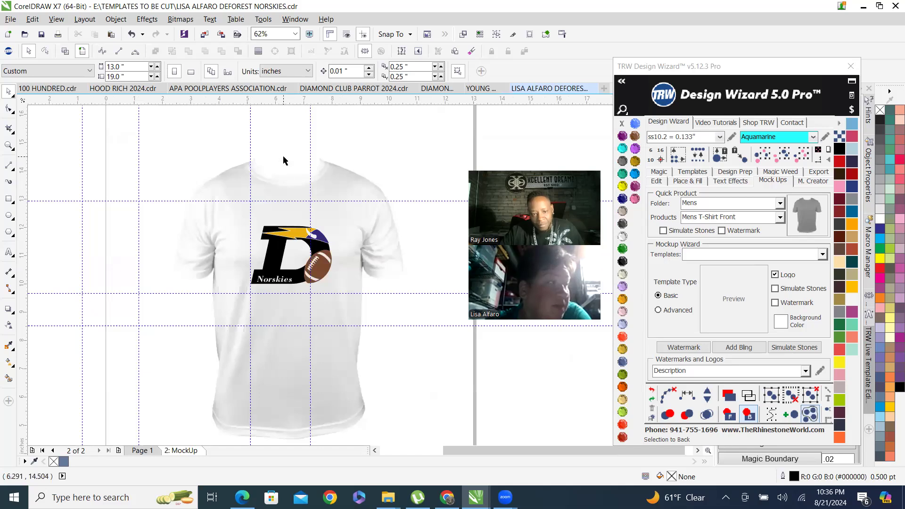
scroll(341, 288, "up", 1)
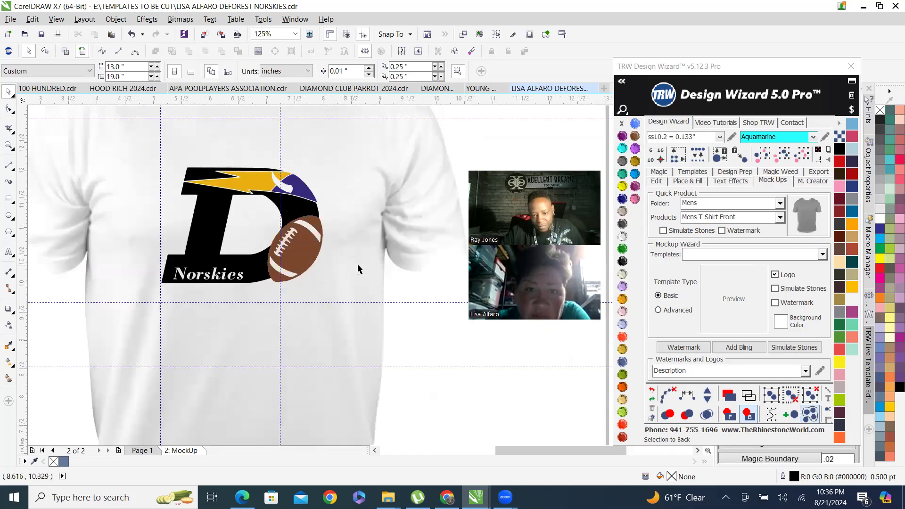
left_click(359, 269)
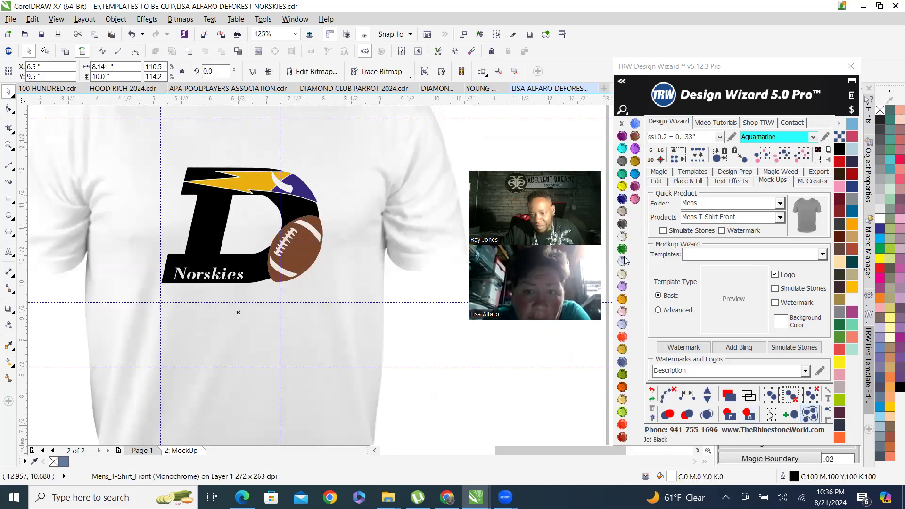
left_click(623, 261)
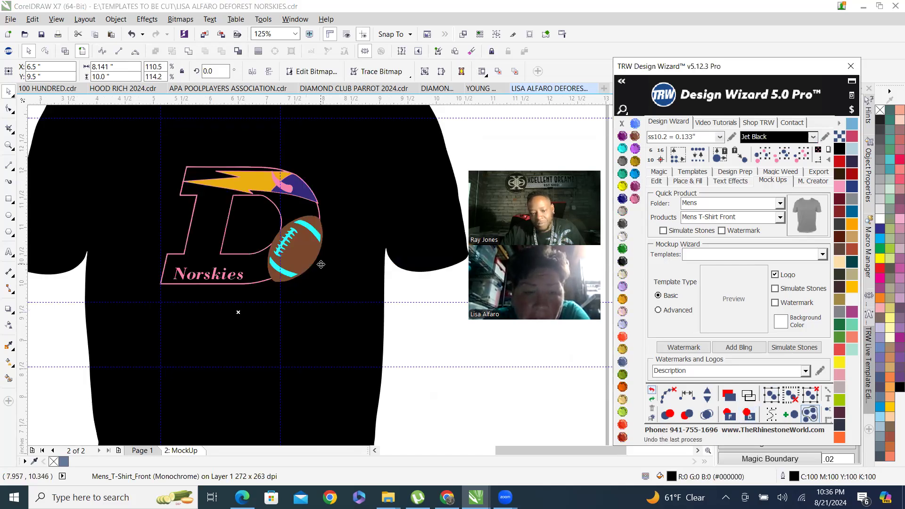
Select the D's pink outline and recolor it to Crystal white.
scroll(262, 215, "up", 2)
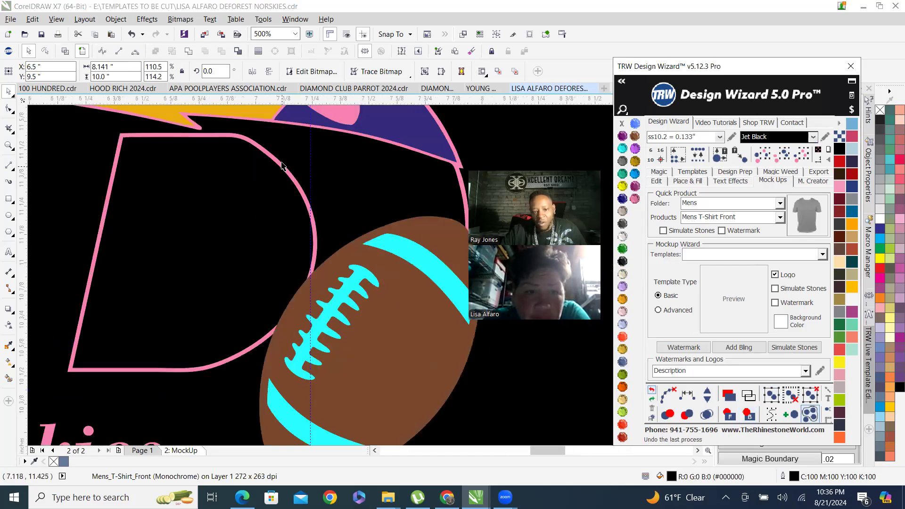
left_click(282, 171)
scroll(445, 253, "down", 2)
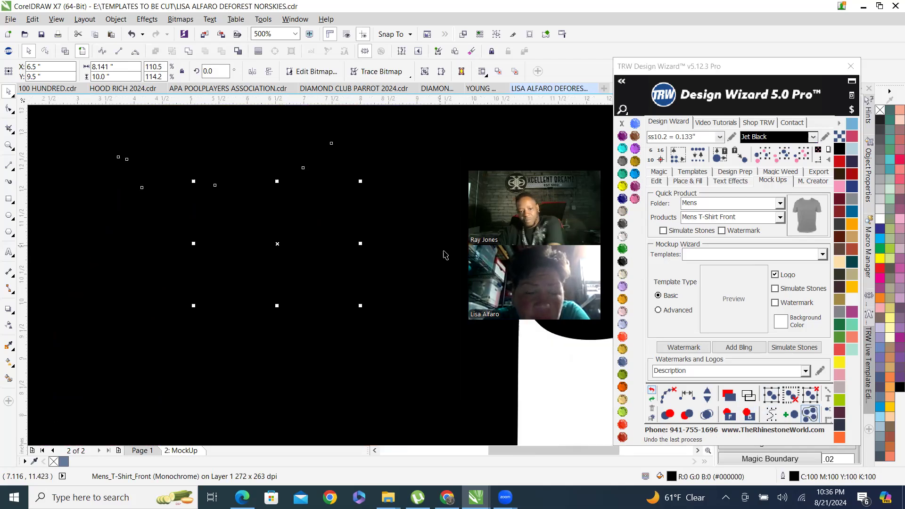
left_click(623, 236)
Recolor the football's aquamarine laces and stripes to Crystal white.
scroll(301, 259, "up", 1)
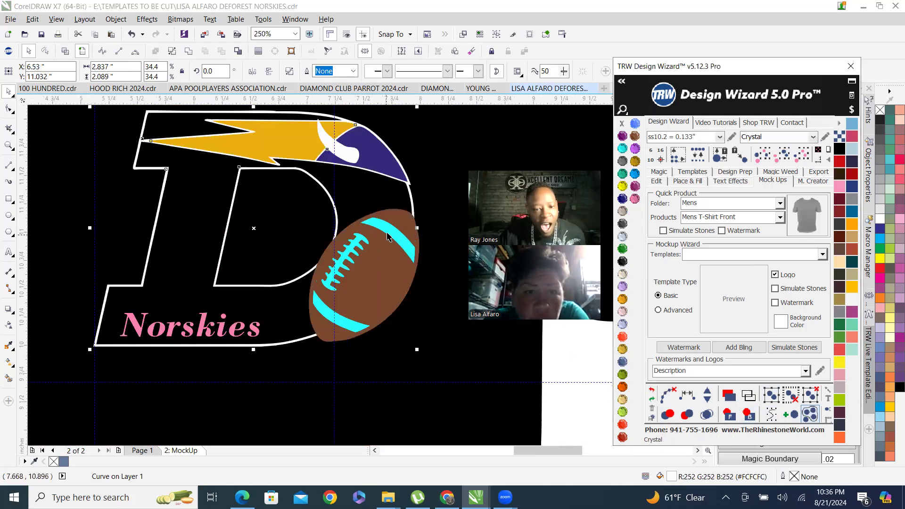
left_click(398, 230)
left_click(623, 236)
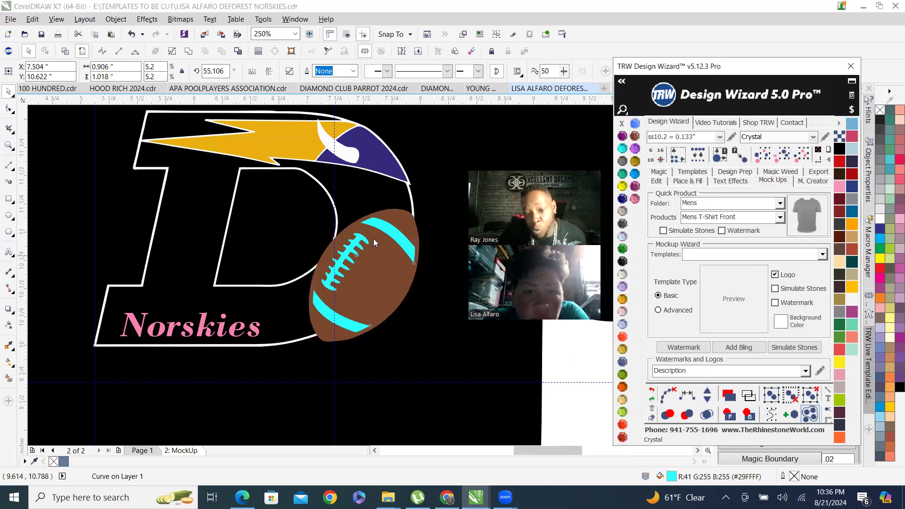
Select the pink Norskies text and recolor it to Crystal white.
scroll(252, 323, "down", 1)
scroll(253, 323, "up", 2)
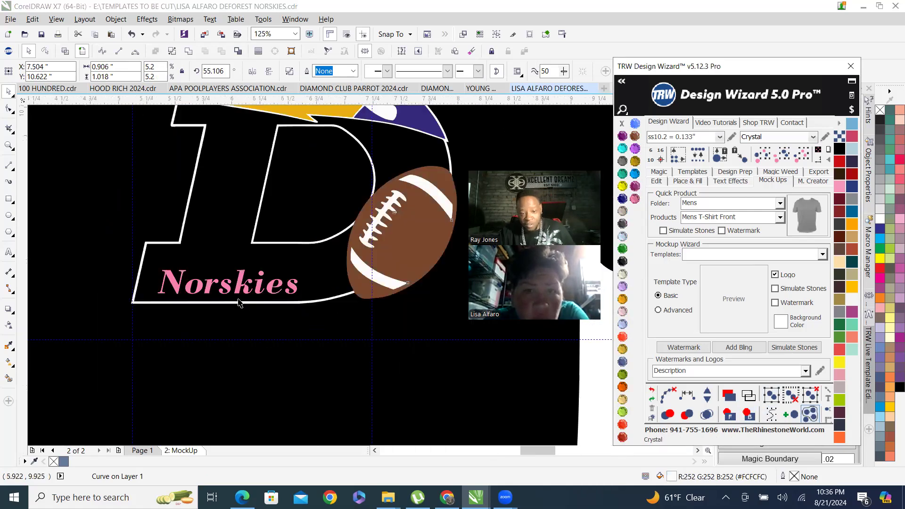
left_click(242, 272)
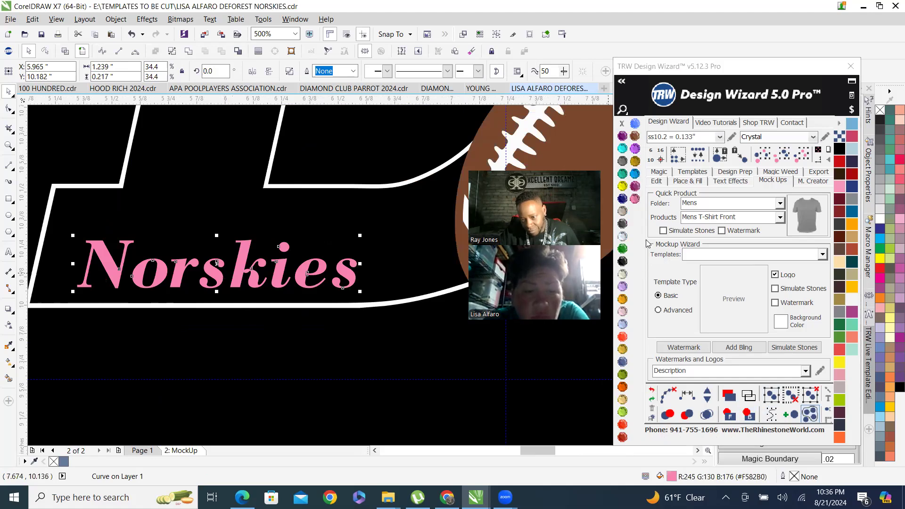
left_click(624, 236)
Select the T-shirt bitmap and apply Crystal to it for a shaded black shirt.
scroll(425, 348, "down", 2)
scroll(308, 325, "down", 2)
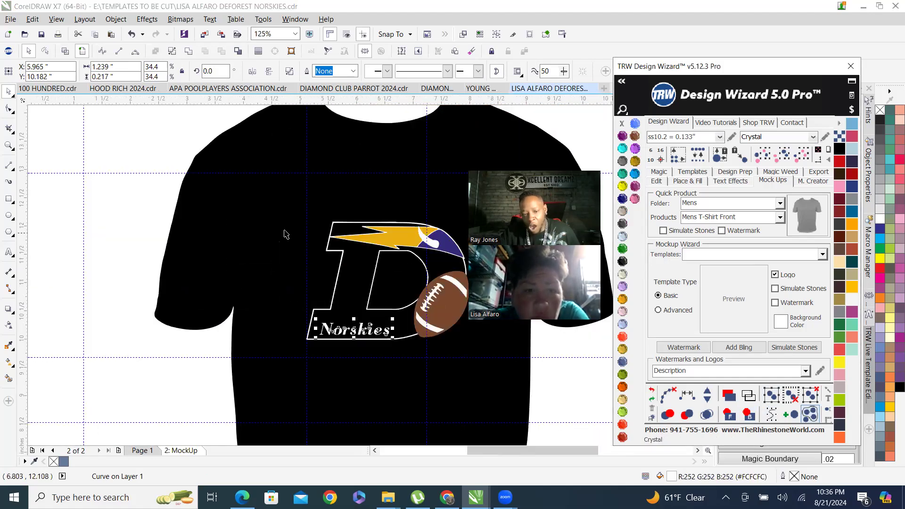
scroll(285, 233, "down", 1)
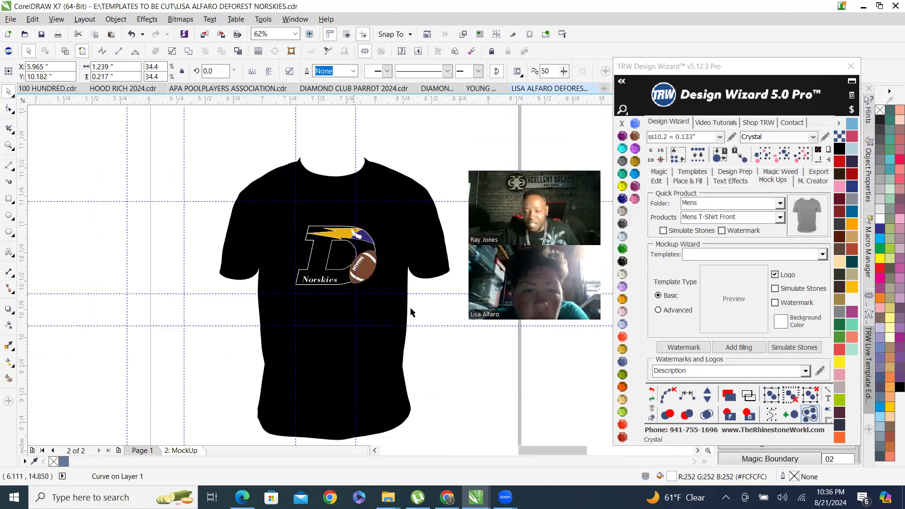
scroll(279, 271, "up", 3)
key("Escape")
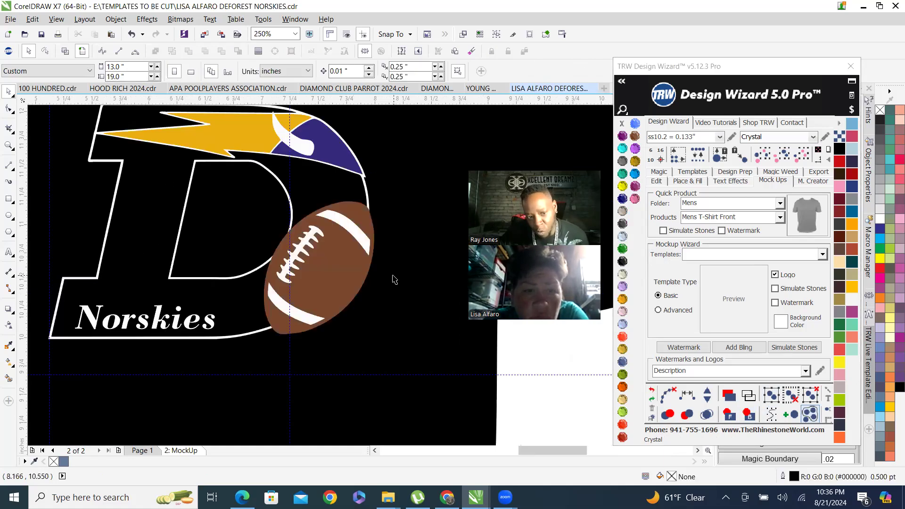
left_click(283, 152)
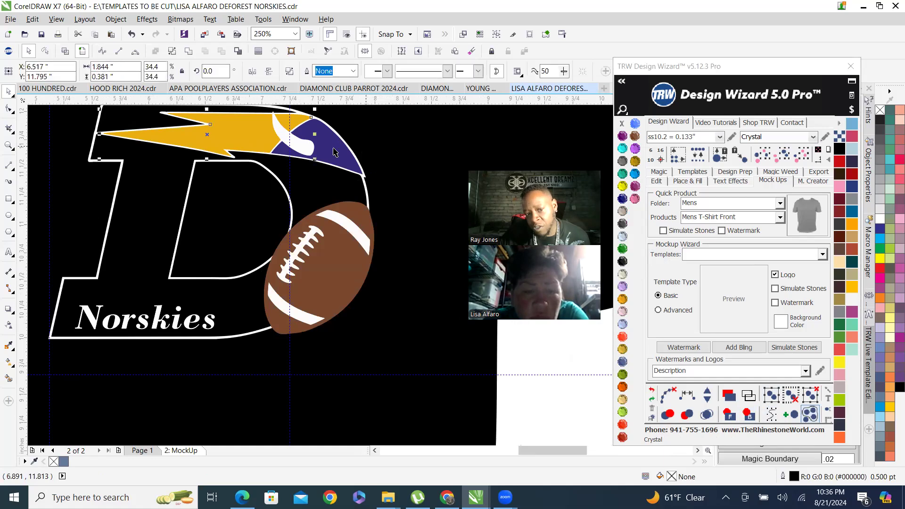
left_click(339, 274)
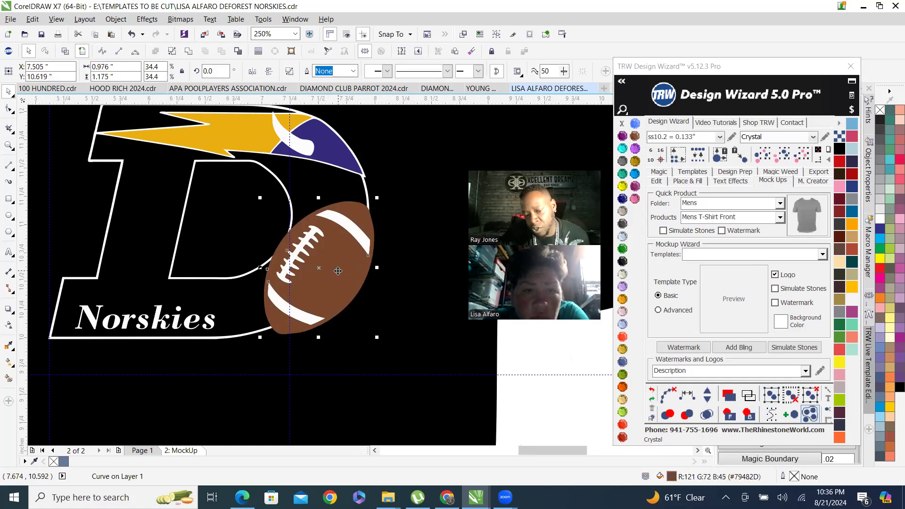
scroll(313, 283, "down", 1)
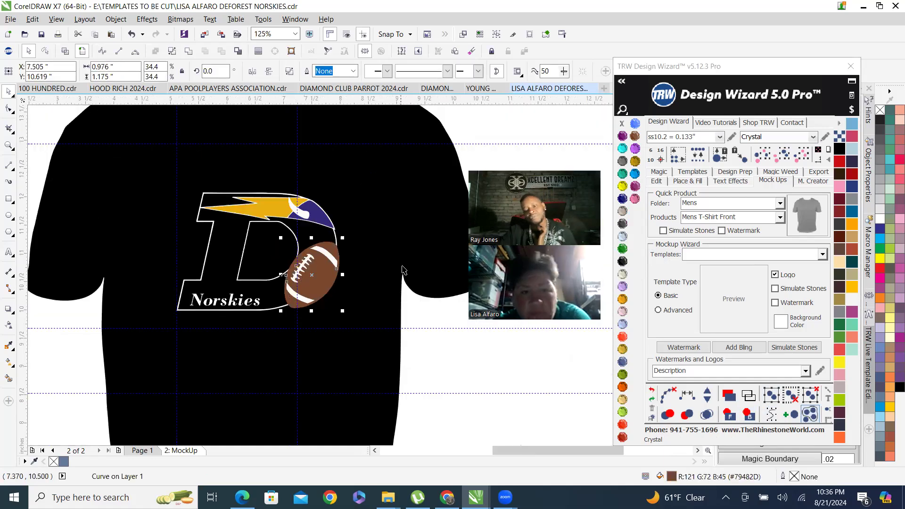
scroll(309, 248, "up", 1)
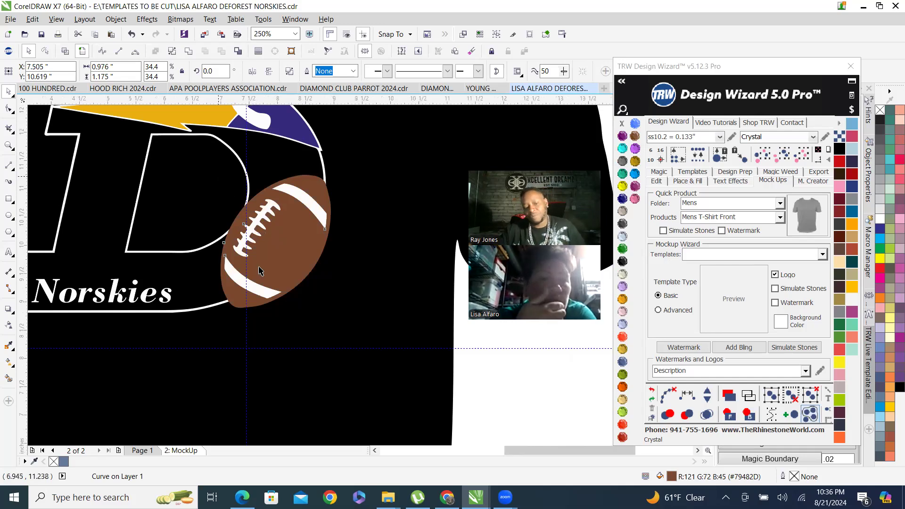
scroll(338, 297, "down", 1)
scroll(352, 323, "down", 1)
left_click(315, 207)
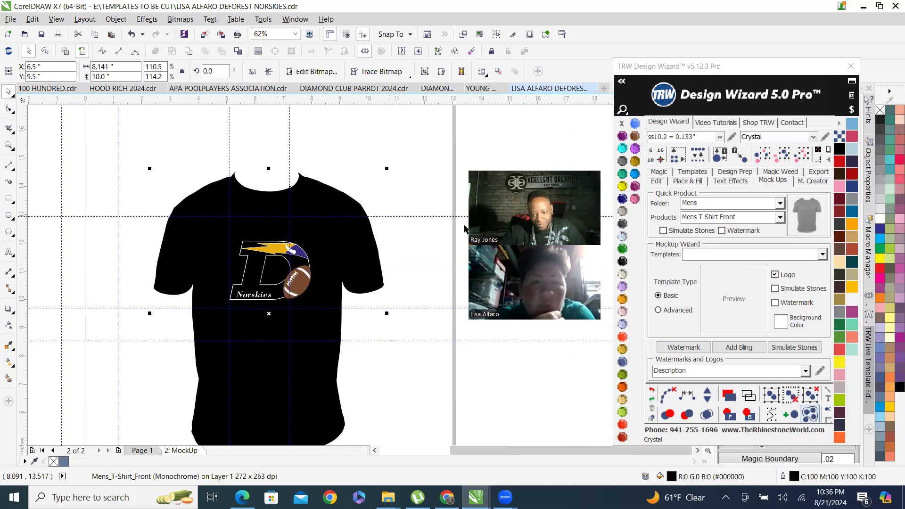
left_click(624, 237)
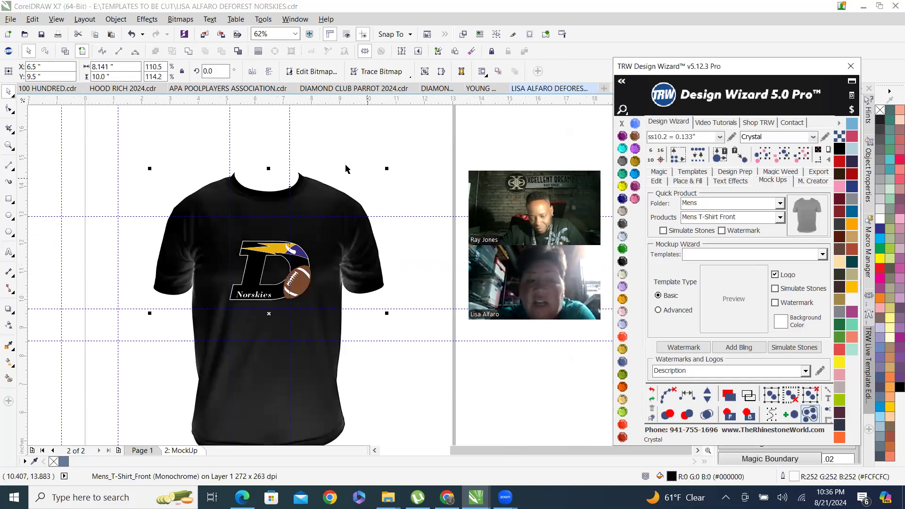
Select the Norskies text and recolor it to Jet Black.
left_click(319, 155)
scroll(269, 292, "up", 1)
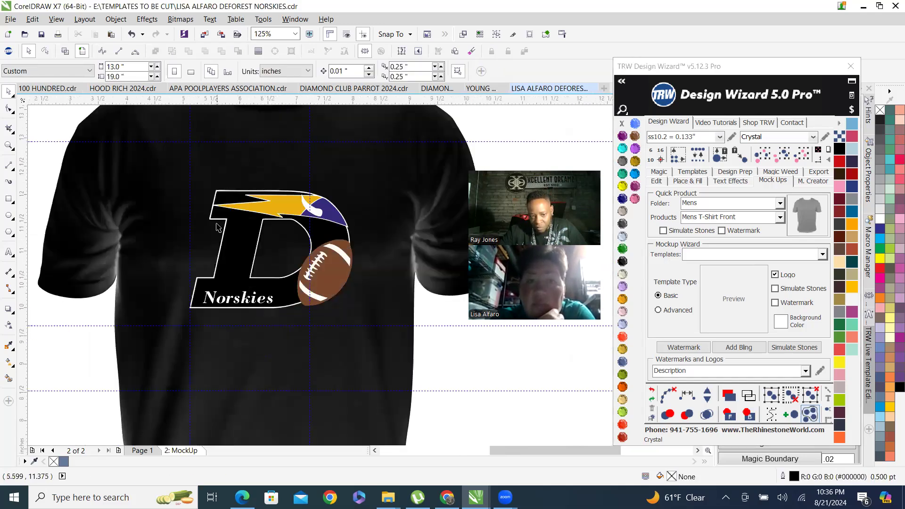
left_click(243, 232)
scroll(176, 302, "up", 2)
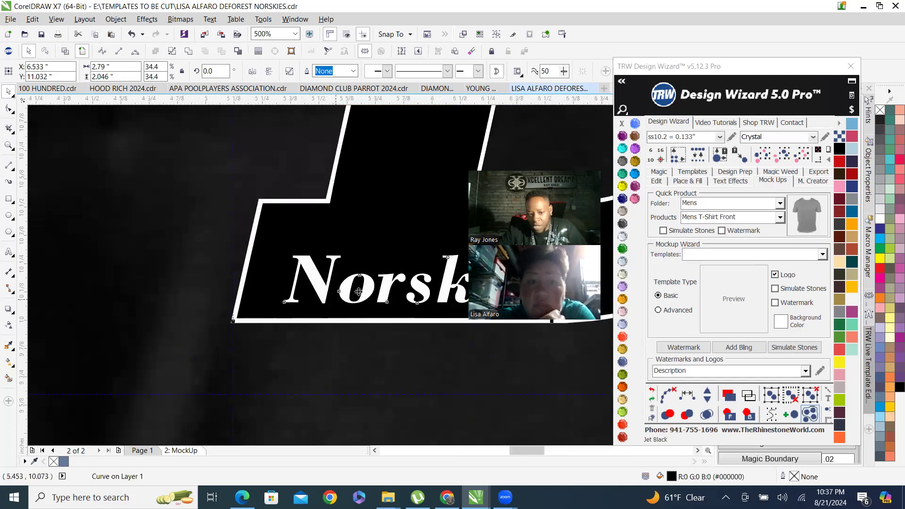
left_click(464, 263)
left_click(622, 224)
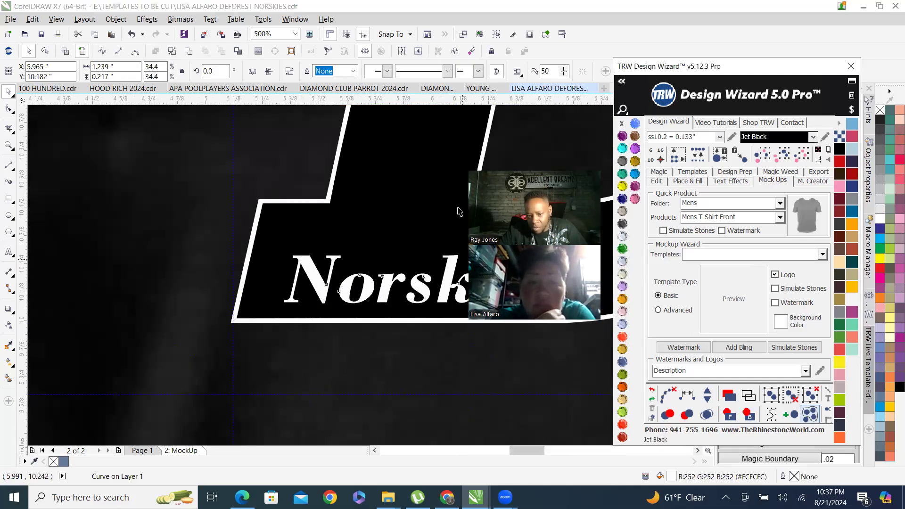
Select the D's black body and fill it with Crystal white.
left_click(402, 191)
scroll(342, 232, "down", 2)
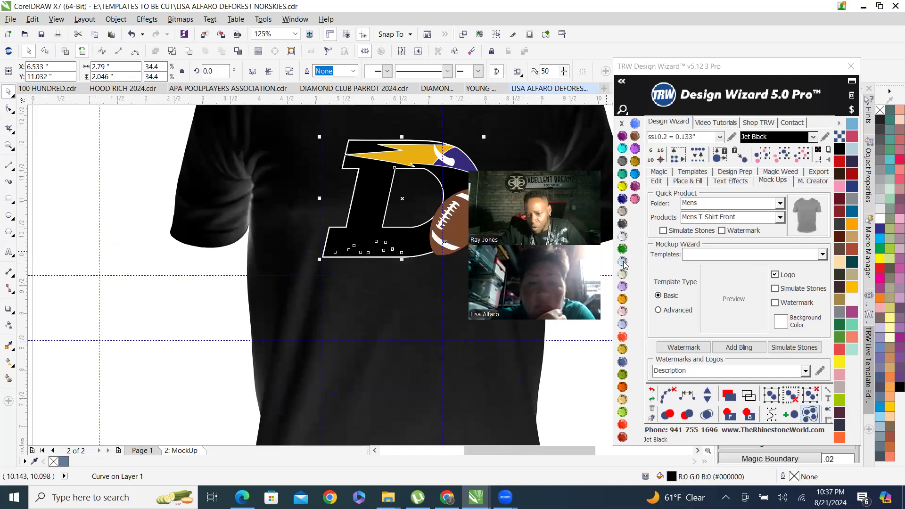
left_click(622, 236)
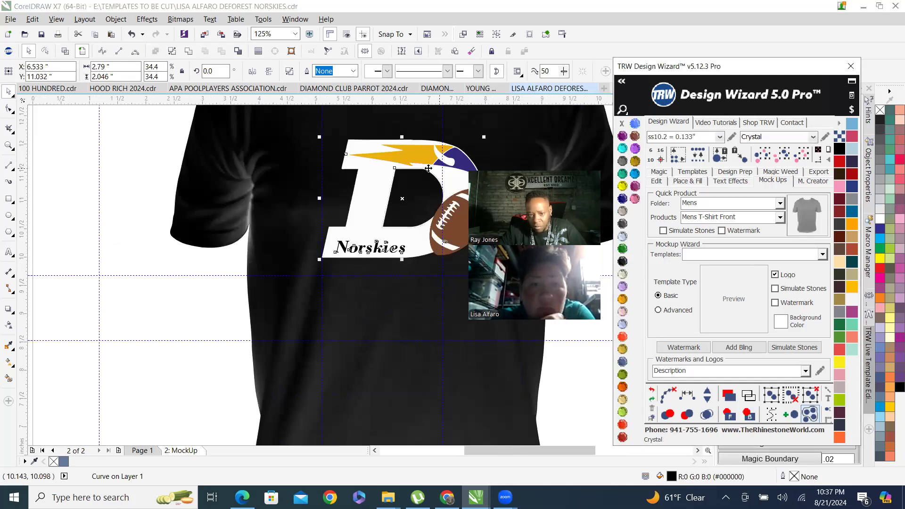
Try Jet Black on the D's outline, comparing it with Crystal, and switch it back to Crystal.
scroll(395, 169, "up", 2)
scroll(395, 168, "up", 5)
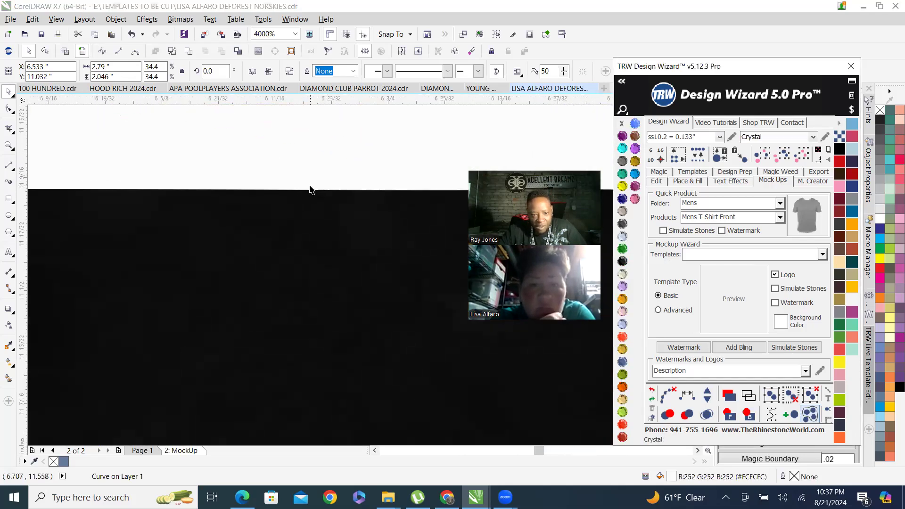
scroll(262, 215, "down", 7)
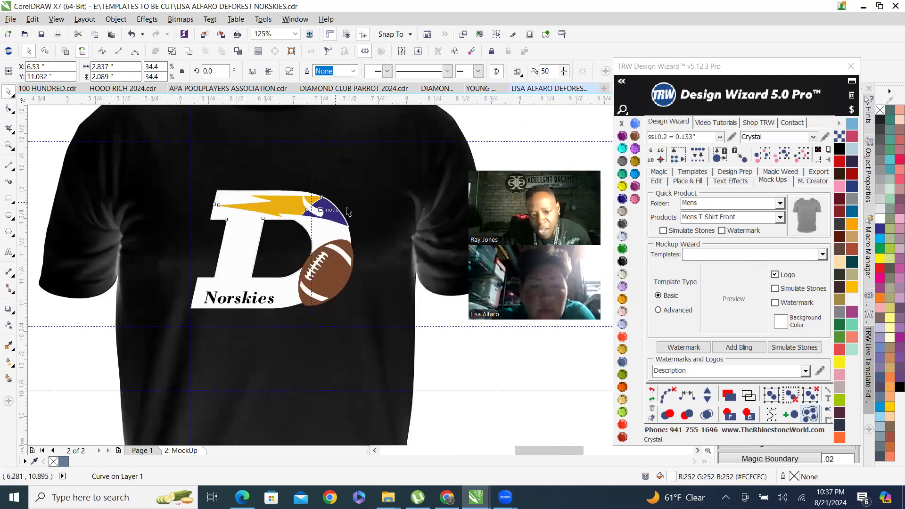
scroll(242, 215, "up", 1)
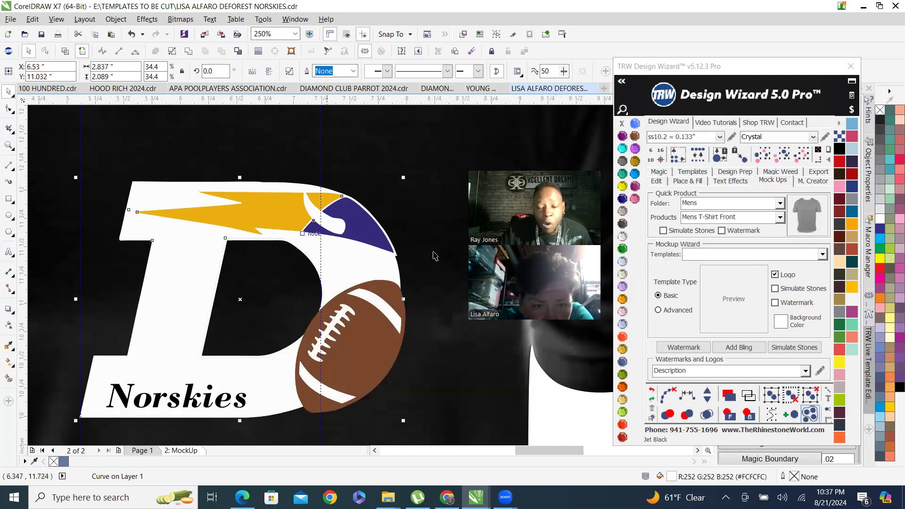
left_click(623, 224)
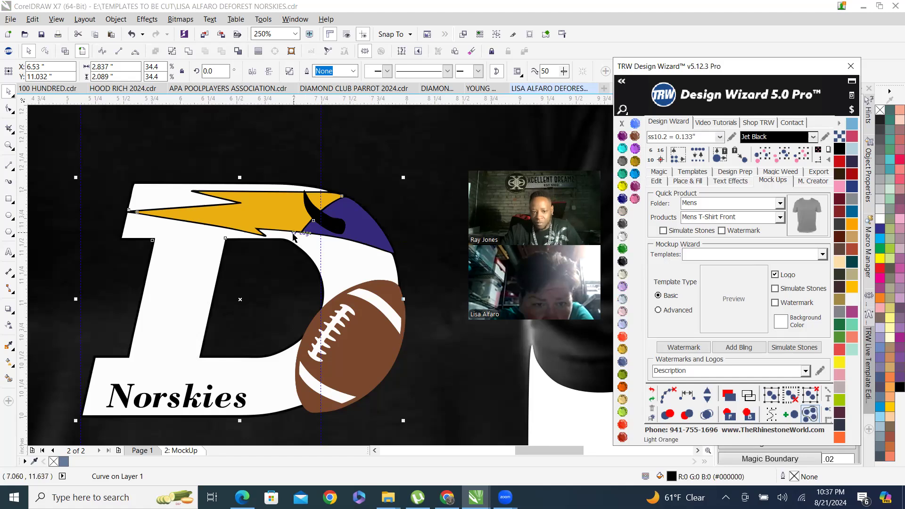
scroll(294, 237, "down", 1)
scroll(294, 237, "up", 2)
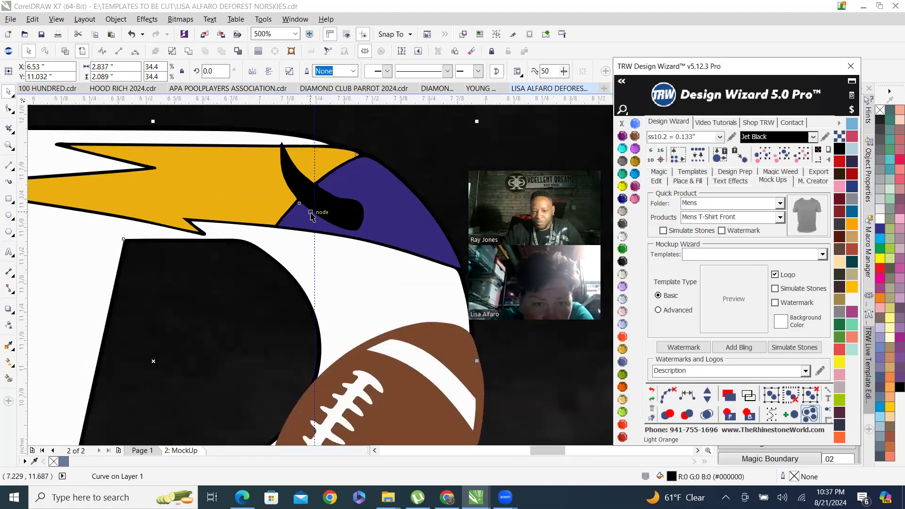
scroll(307, 177, "down", 1)
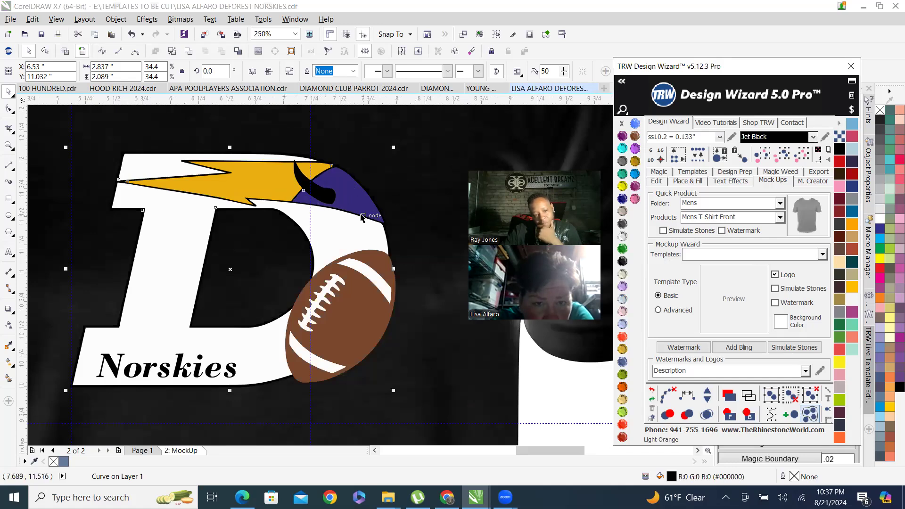
left_click(623, 236)
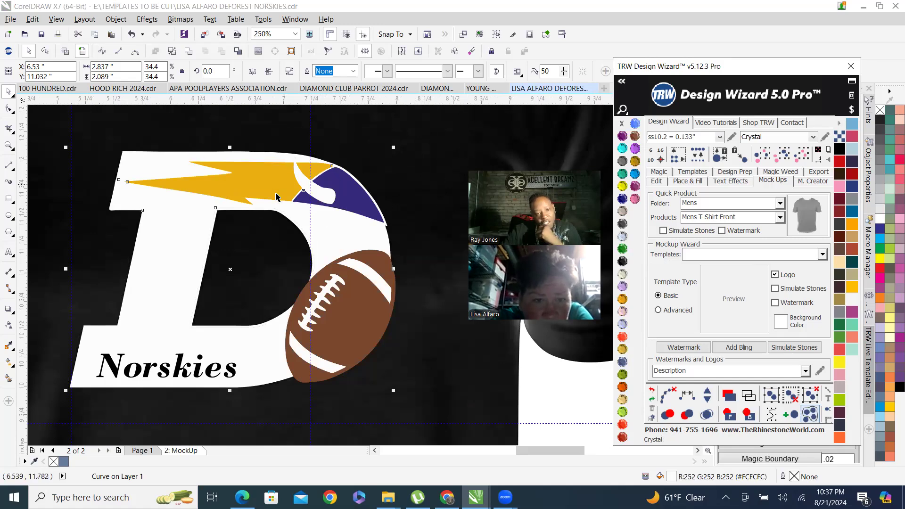
left_click(626, 263)
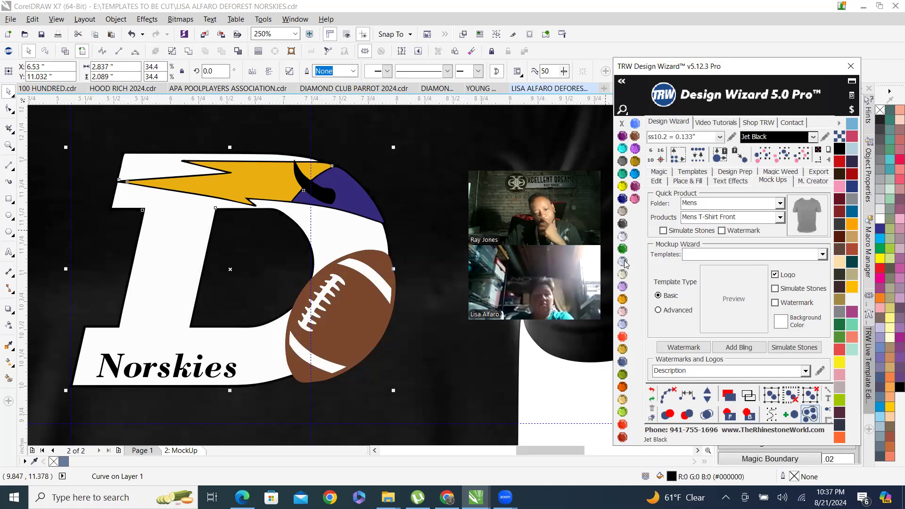
left_click(624, 239)
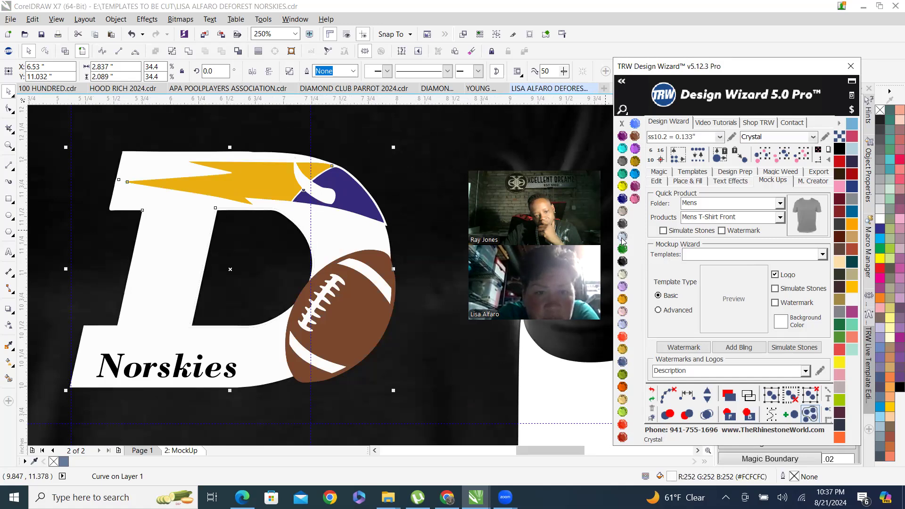
Examine the horn area of the D on the mockup and on Page 1, zooming in closely.
left_click(261, 188)
left_click(261, 187)
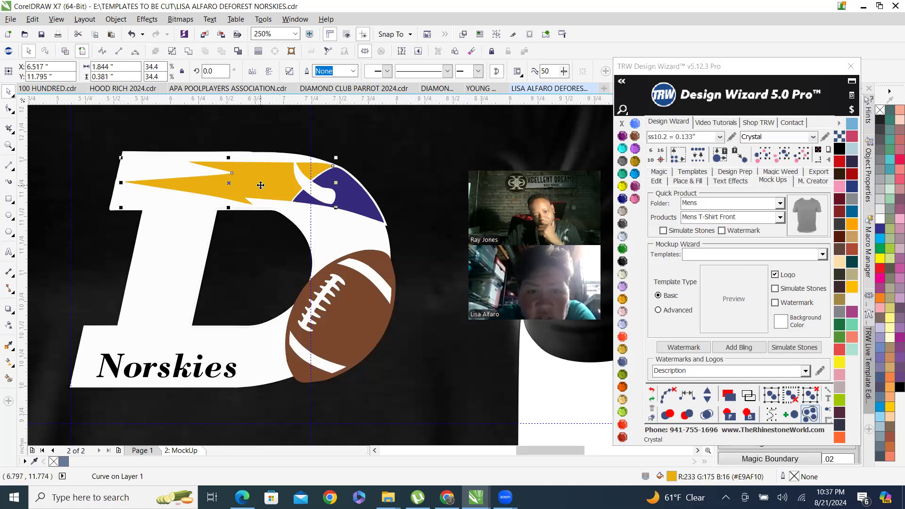
left_click(325, 193)
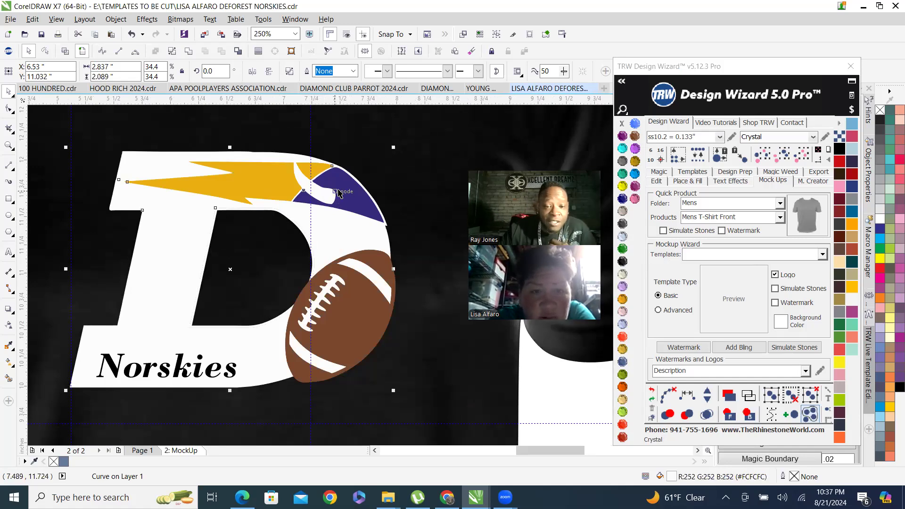
scroll(340, 178, "up", 1)
left_click(142, 451)
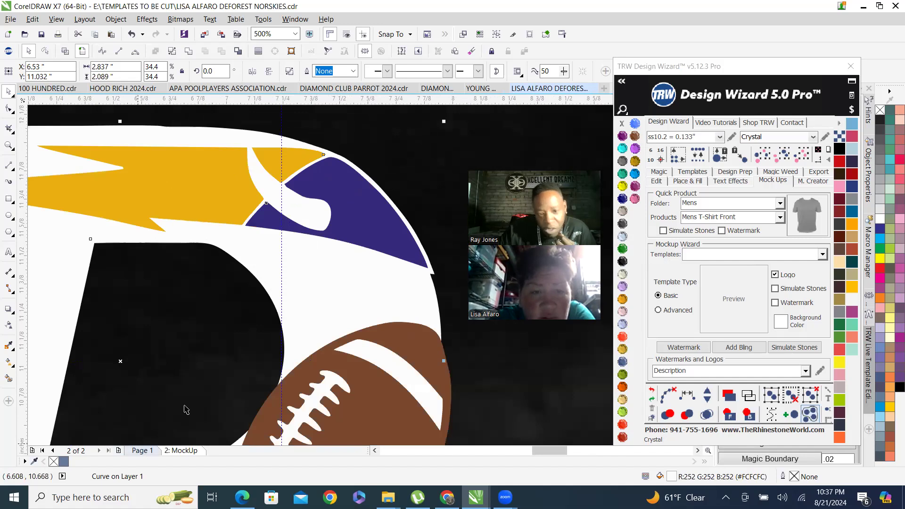
scroll(293, 291, "down", 2)
scroll(283, 297, "down", 10)
scroll(283, 306, "up", 5)
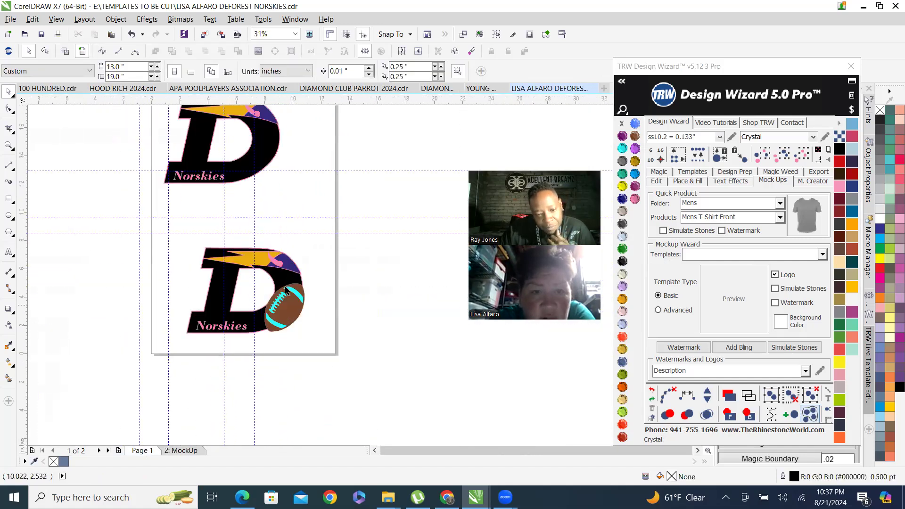
scroll(290, 293, "up", 3)
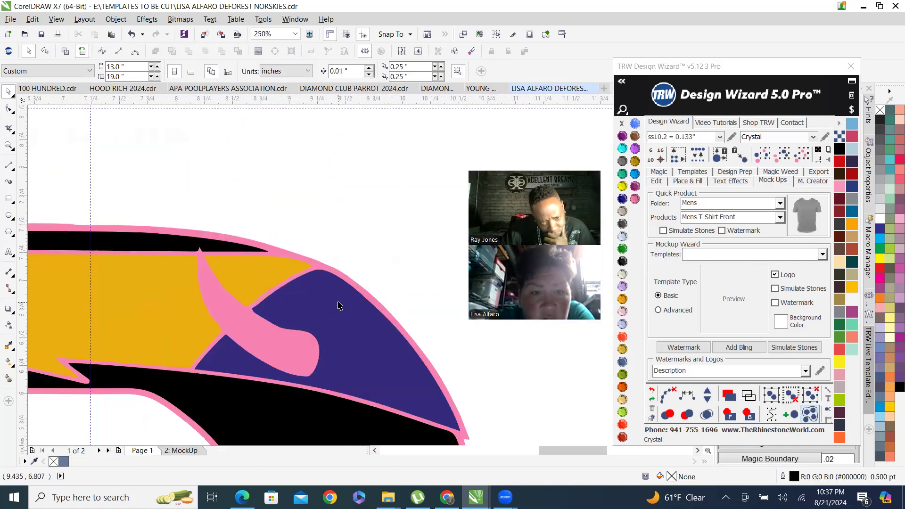
scroll(289, 305, "up", 1)
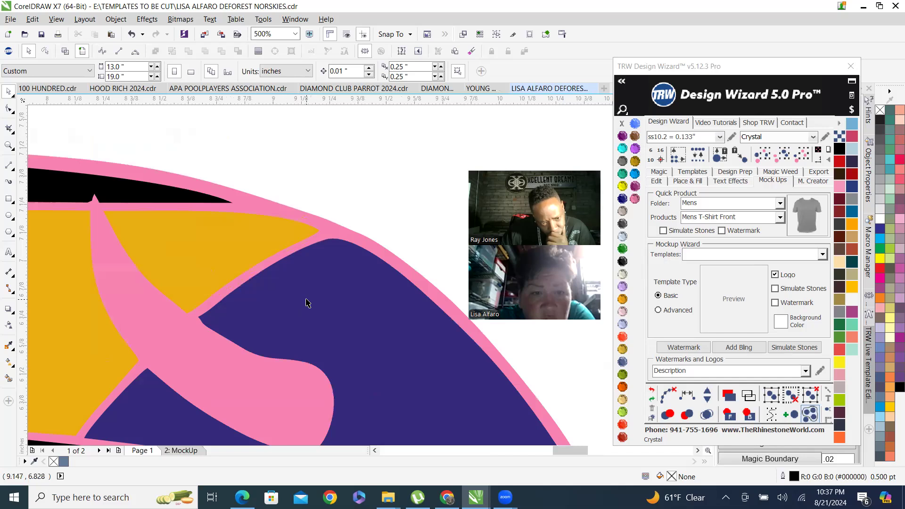
scroll(307, 302, "down", 1)
scroll(244, 362, "up", 1)
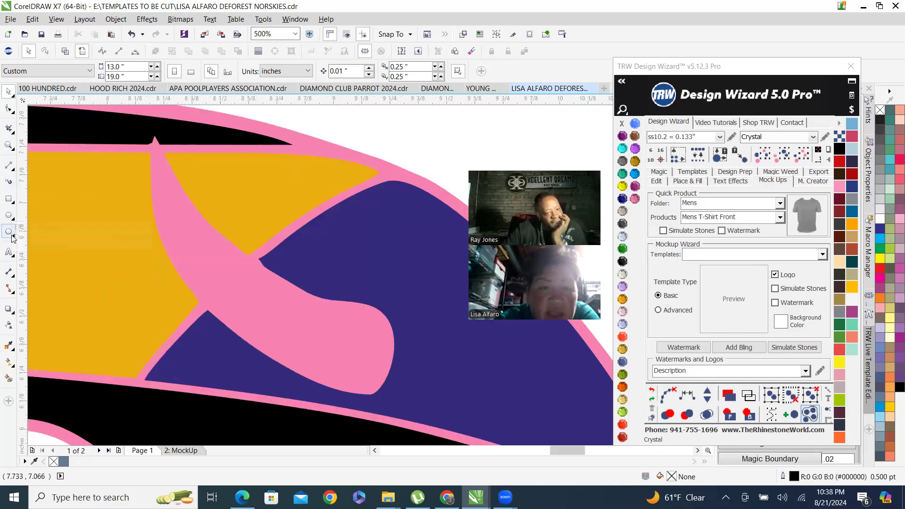
Draw short 3-Point Curve lines closing off the pink horn at its tip and base where it meets the outline.
left_click(7, 167)
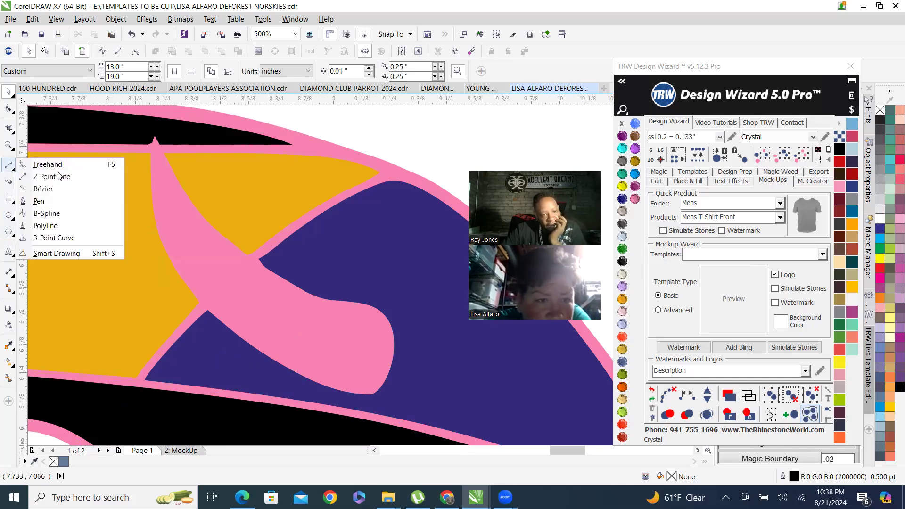
left_click(72, 240)
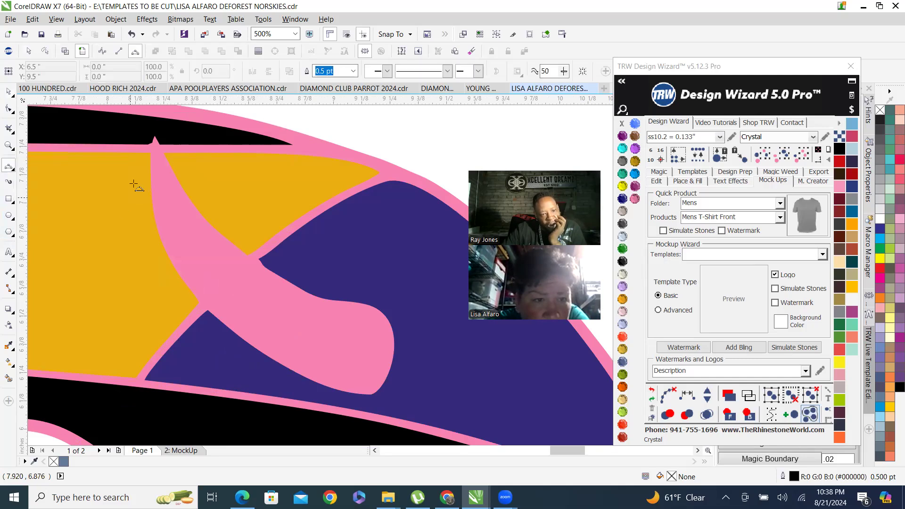
scroll(151, 140, "up", 3)
scroll(150, 140, "down", 2)
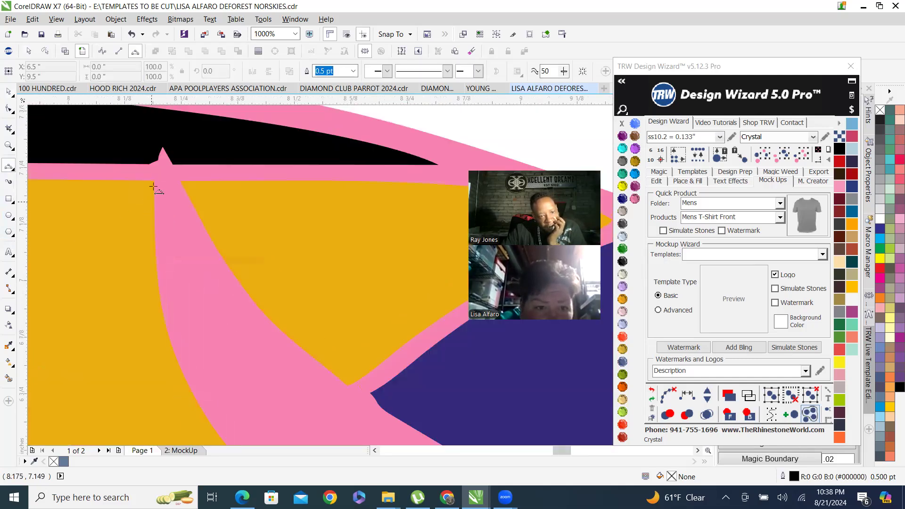
left_click_drag(159, 160, 155, 200)
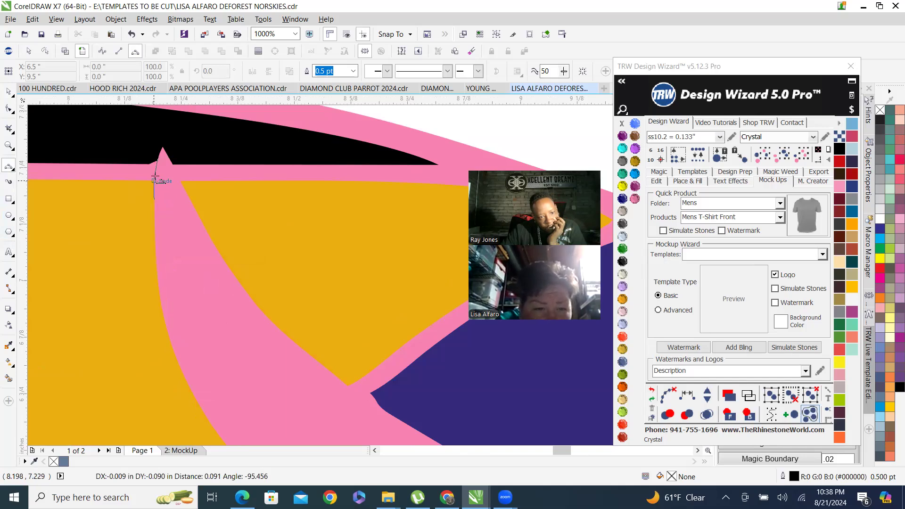
left_click(155, 177)
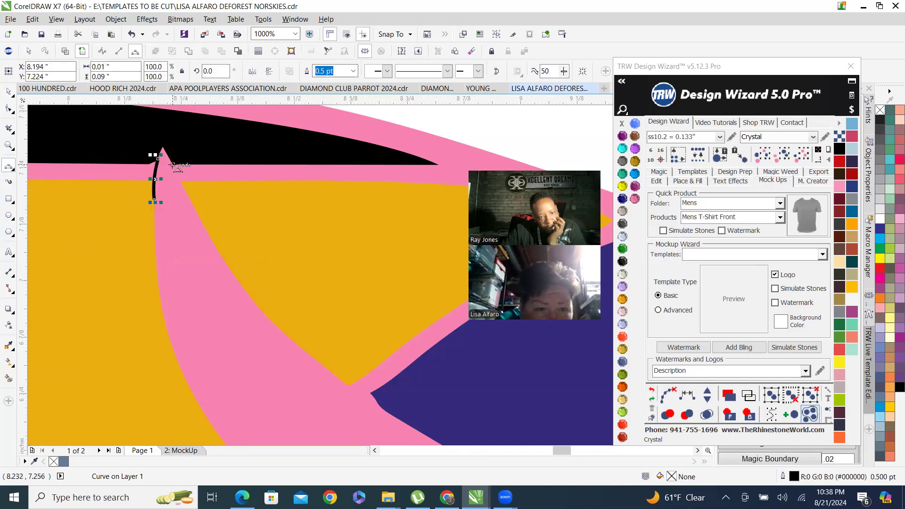
left_click_drag(173, 165, 183, 186)
left_click(183, 187)
scroll(183, 186, "down", 3)
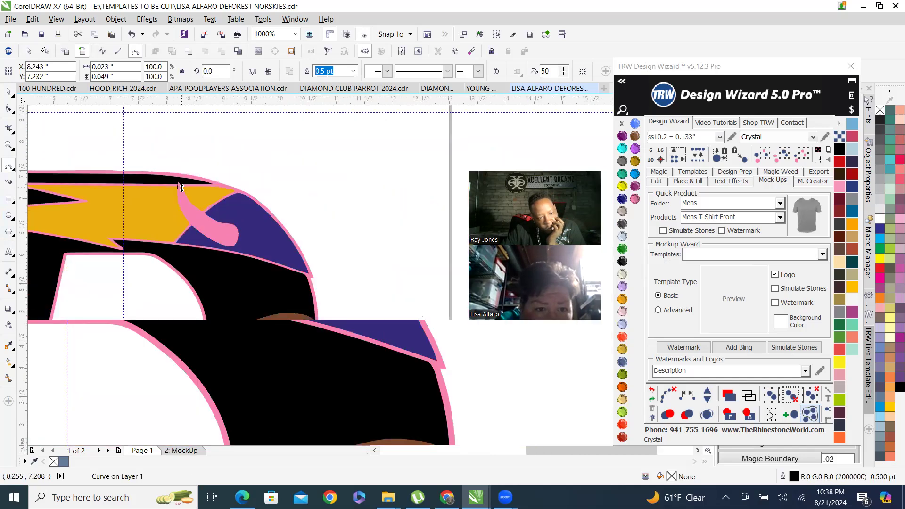
scroll(210, 220, "up", 2)
left_click_drag(137, 230, 159, 249)
left_click(158, 248)
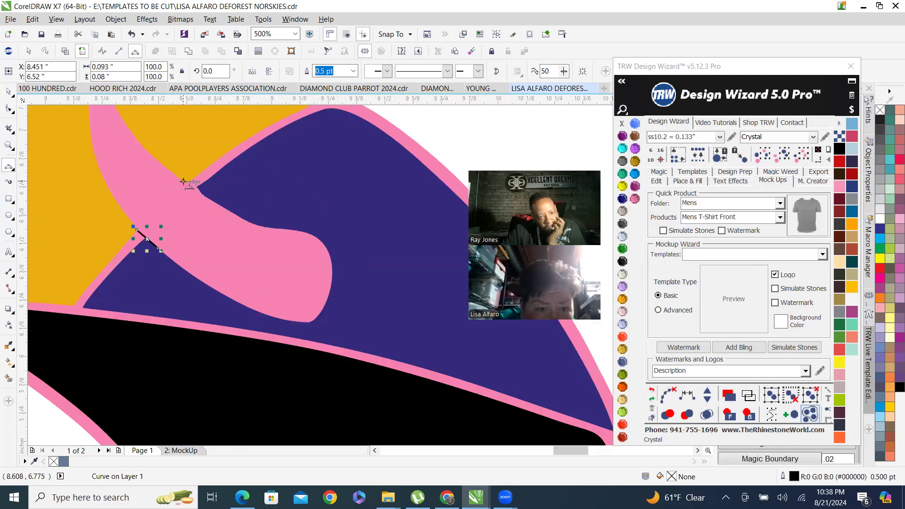
left_click_drag(184, 183, 208, 199)
left_click(207, 198)
scroll(243, 230, "down", 1)
scroll(206, 204, "up", 1)
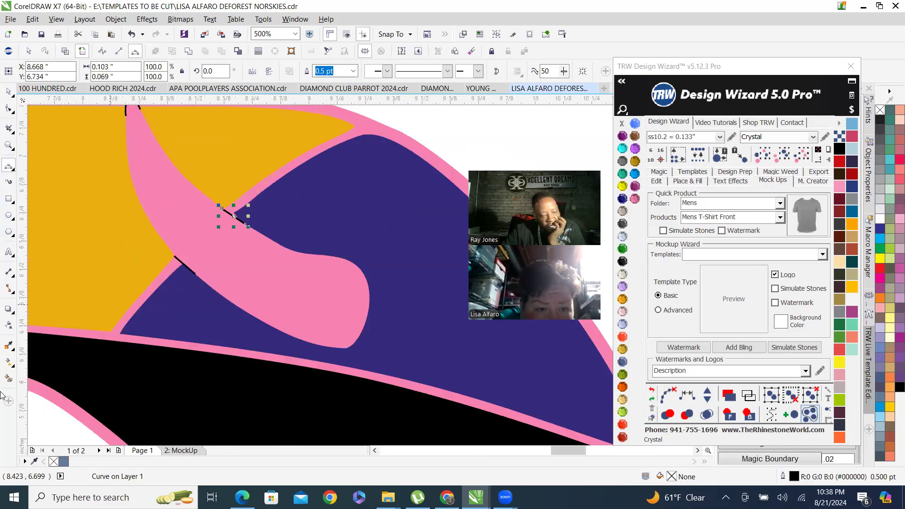
Smart Fill the enclosed horn shape and color it Aquamarine.
left_click(9, 379)
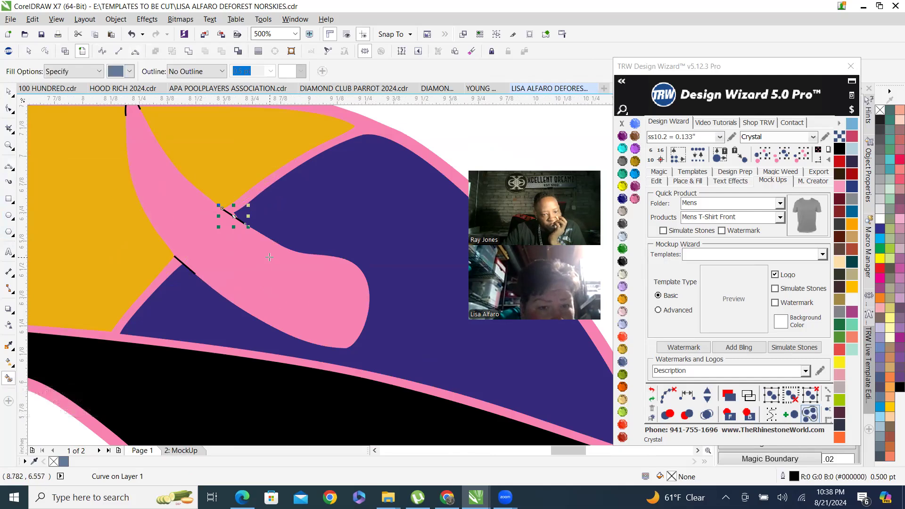
left_click(268, 281)
scroll(268, 282, "down", 4)
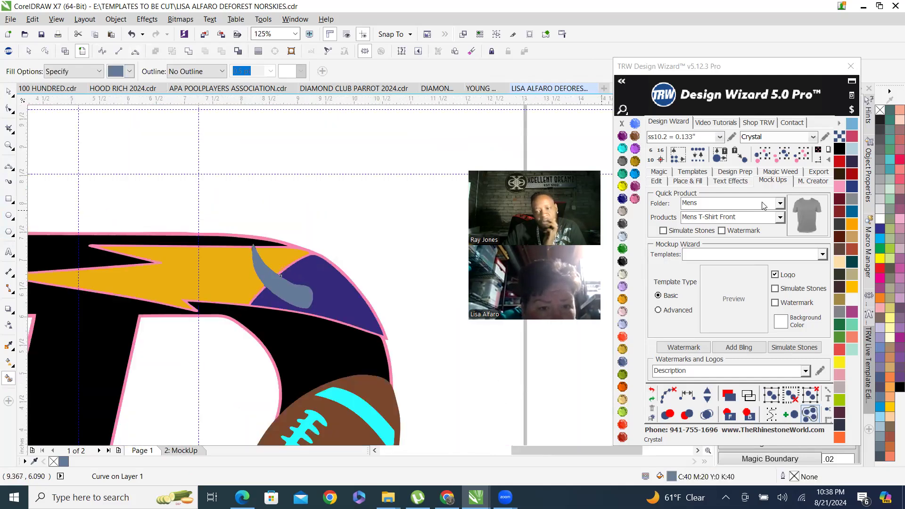
left_click(622, 149)
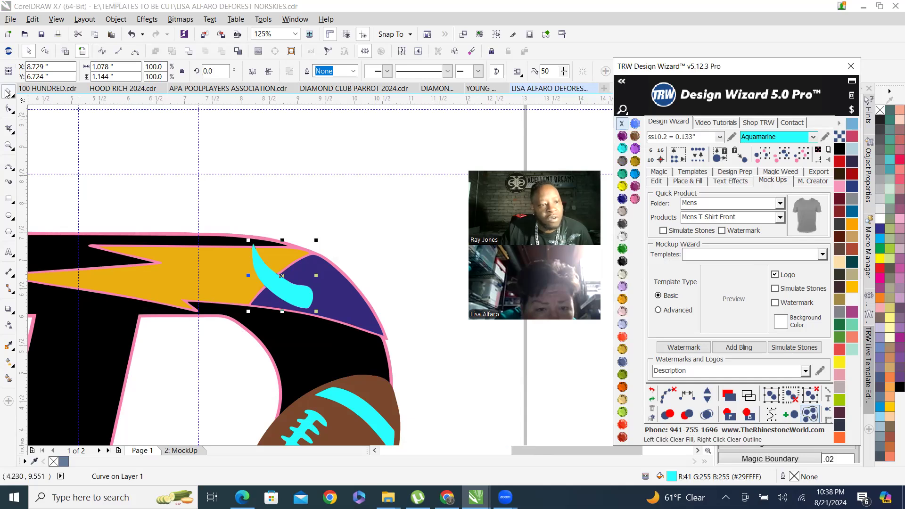
Select the helper lines drawn around the horn and delete them.
left_click(7, 93)
left_click(289, 204)
left_click_drag(235, 227, 289, 277)
key("Delete")
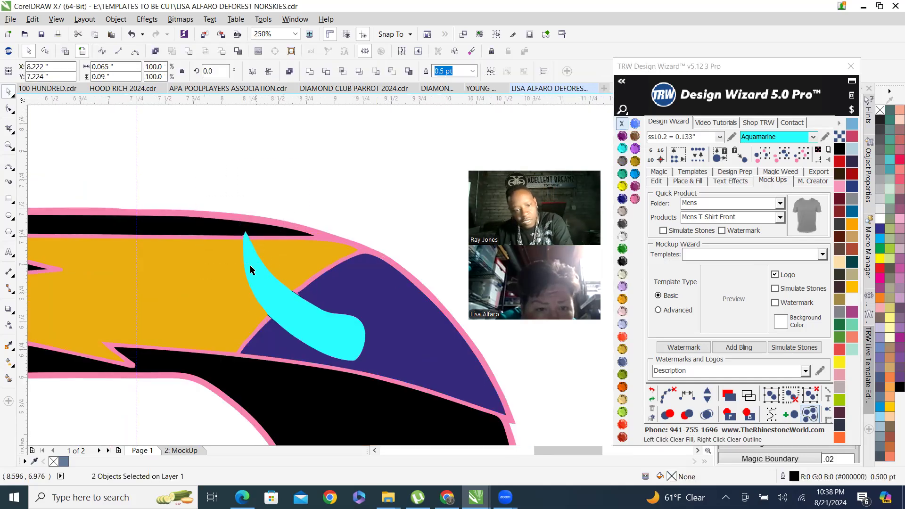
scroll(252, 298, "up", 1)
left_click_drag(250, 119, 388, 378)
key("Delete")
scroll(262, 239, "down", 2)
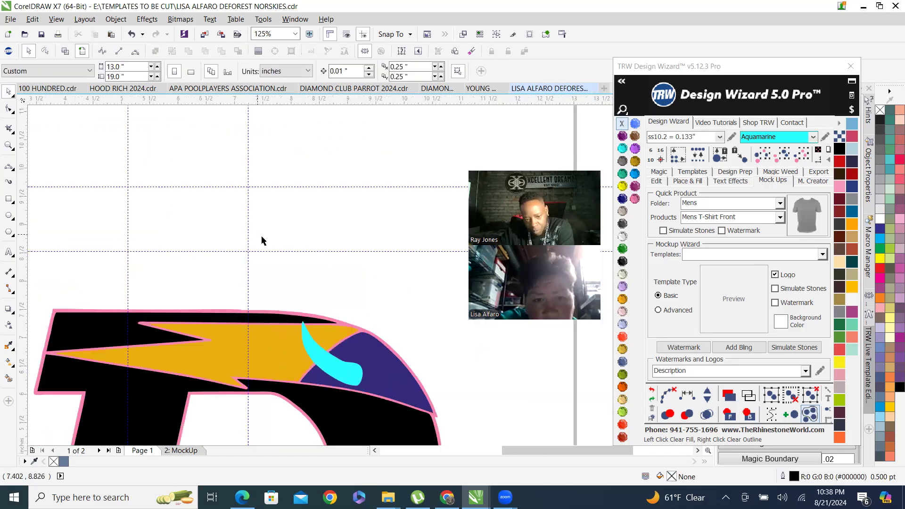
scroll(262, 238, "up", 2)
scroll(255, 234, "down", 1)
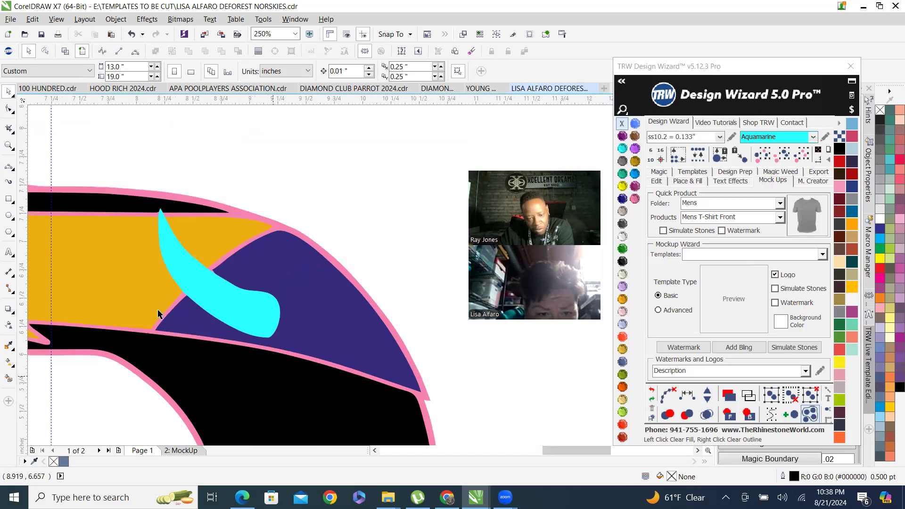
Pull the aquamarine horn off the D to inspect the pink horn beneath and undo the move.
left_click_drag(254, 316, 405, 233)
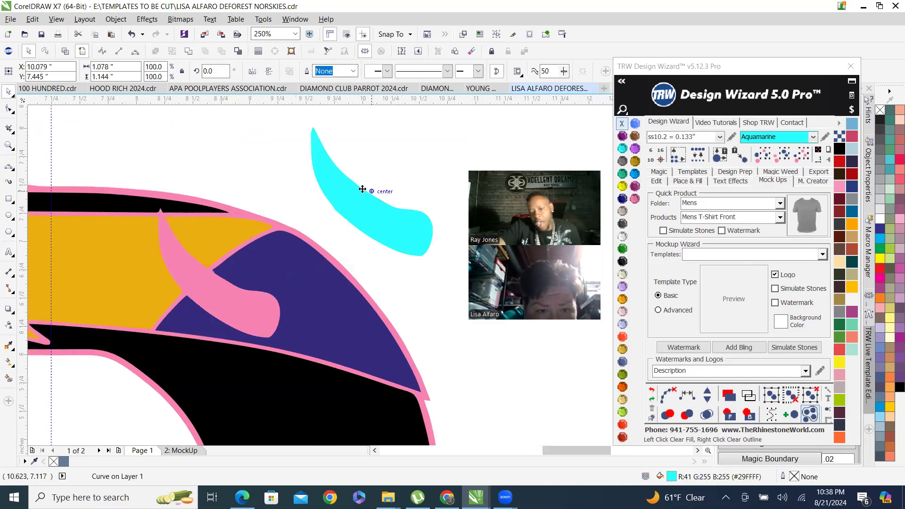
key("ctrl+z")
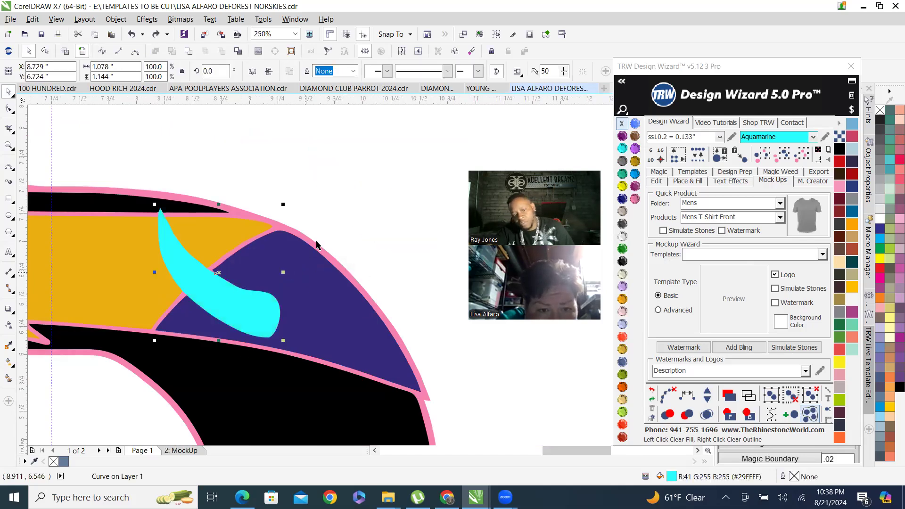
key("Escape")
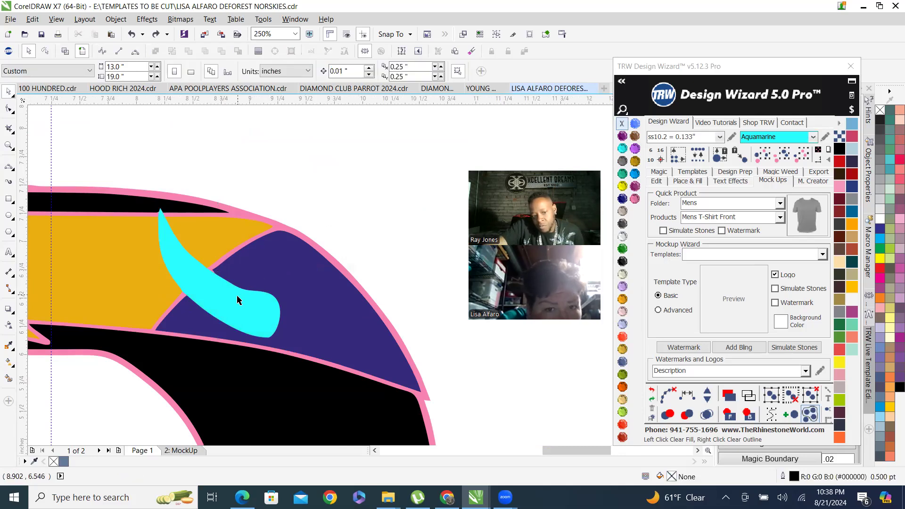
Reselect the aquamarine horn, move it aside once more, and undo that move.
left_click(221, 302)
scroll(214, 306, "up", 3)
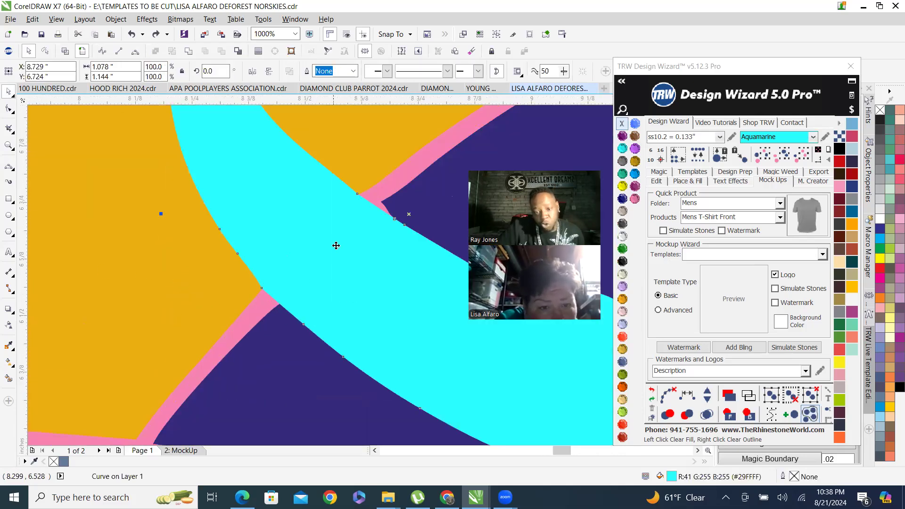
left_click(406, 171)
scroll(261, 279, "down", 5)
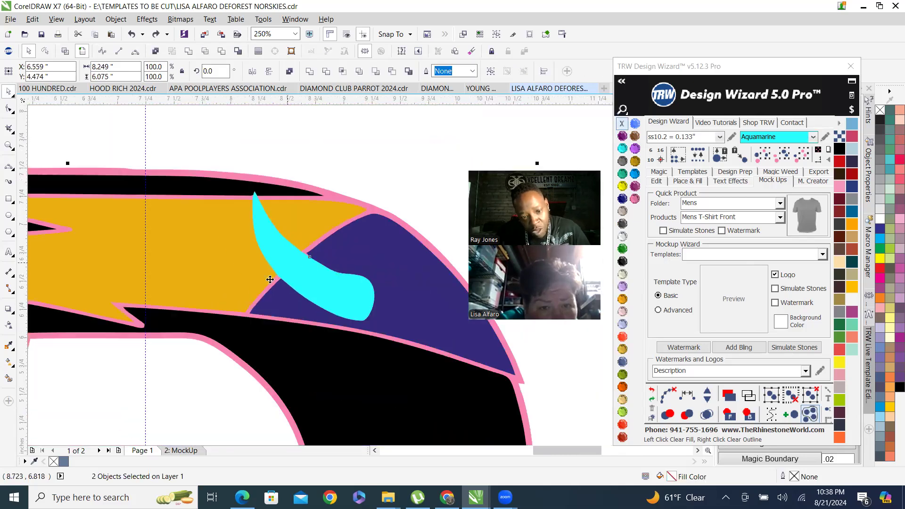
left_click(316, 292)
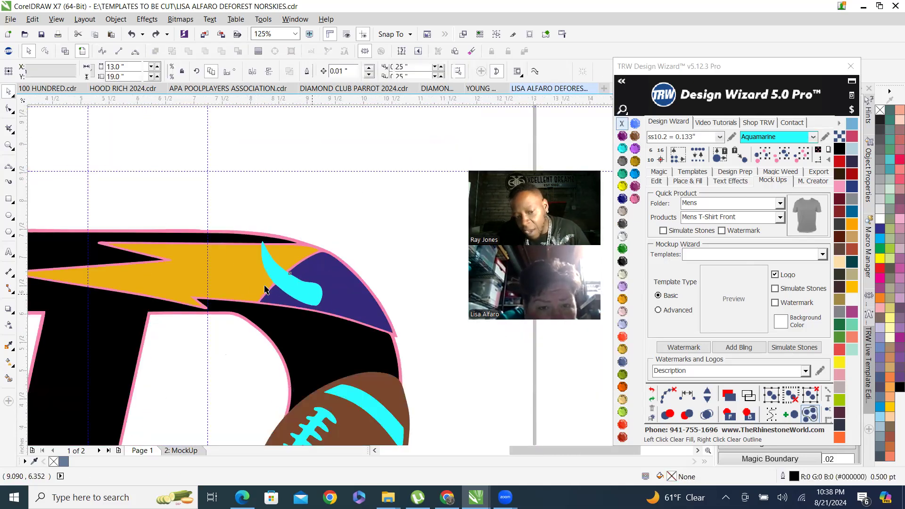
scroll(276, 290, "up", 3)
scroll(301, 289, "down", 3)
left_click_drag(301, 289, 352, 220)
scroll(362, 307, "up", 2)
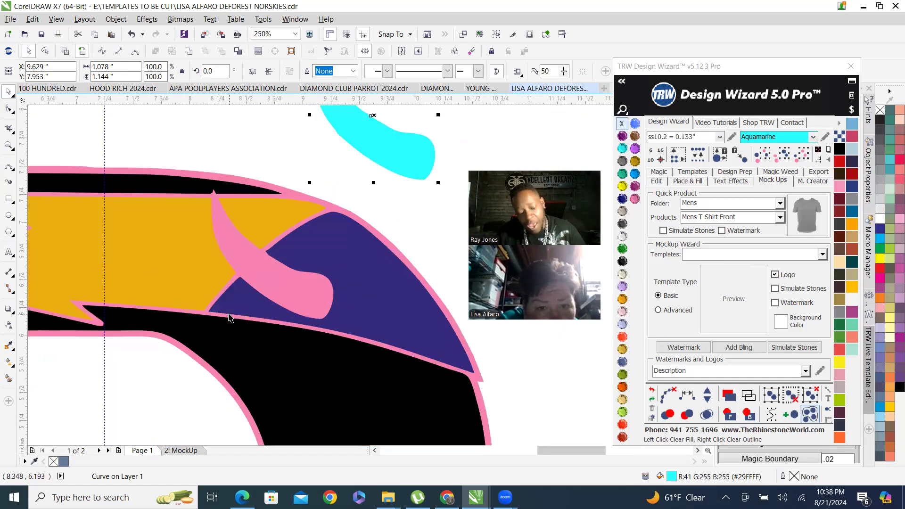
key("ctrl+z")
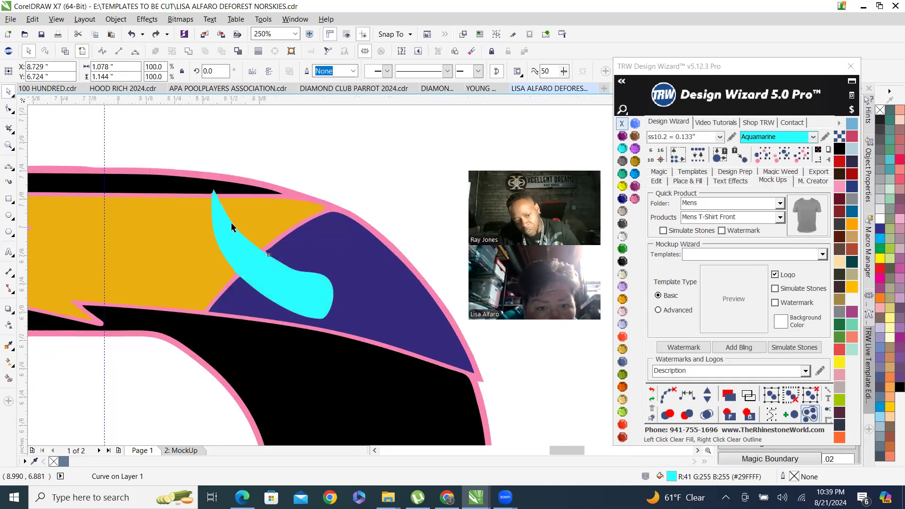
Open the Design Wizard's Place & Fill panel and zoom in on the aquamarine horn's edge.
scroll(258, 217, "up", 2)
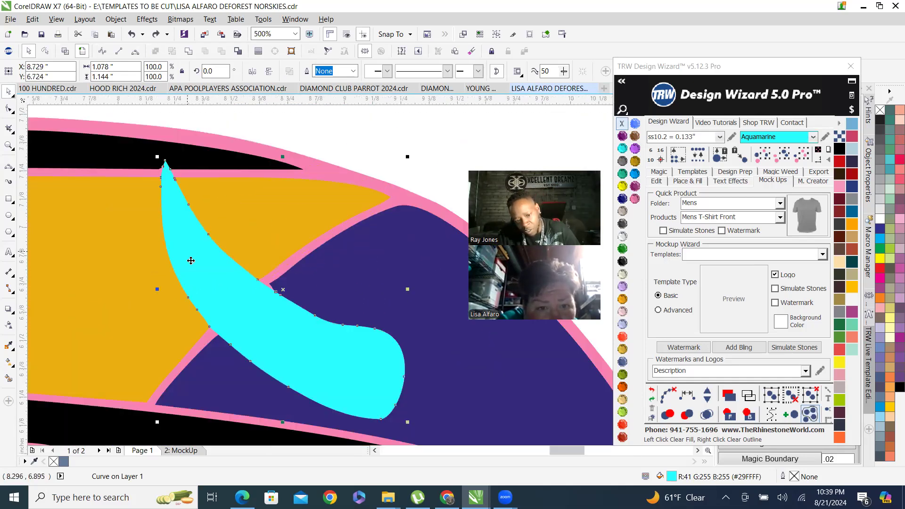
left_click(701, 175)
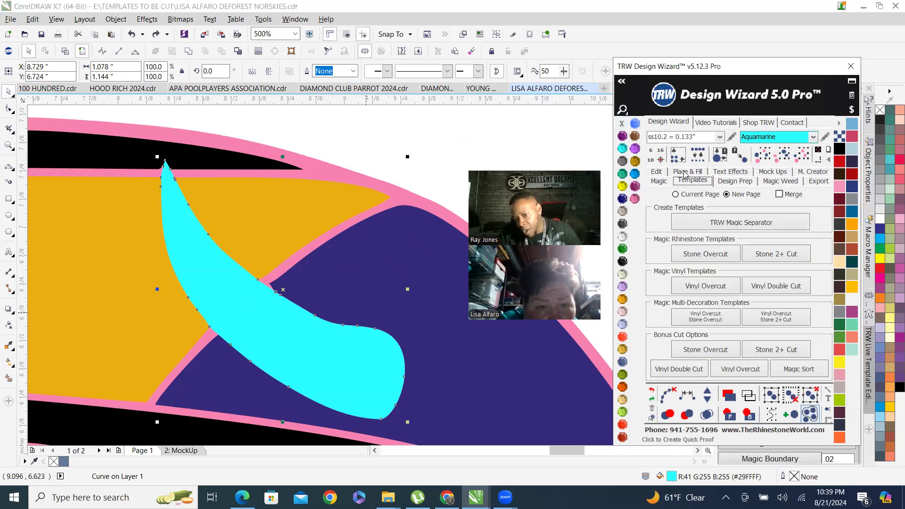
left_click(687, 172)
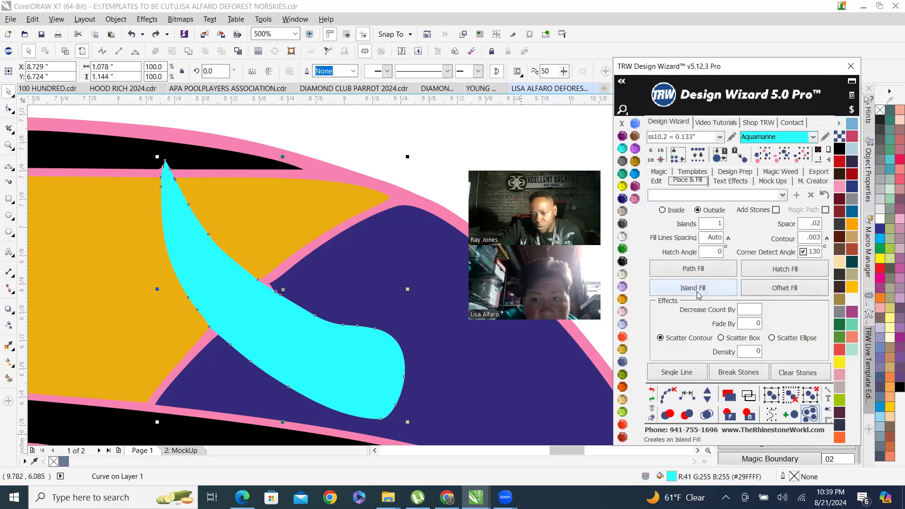
scroll(272, 320, "up", 4)
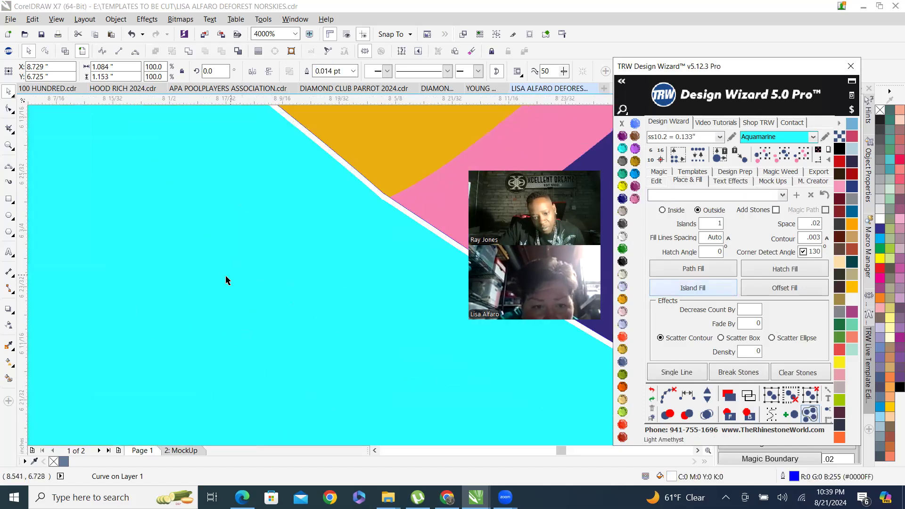
left_click(225, 281)
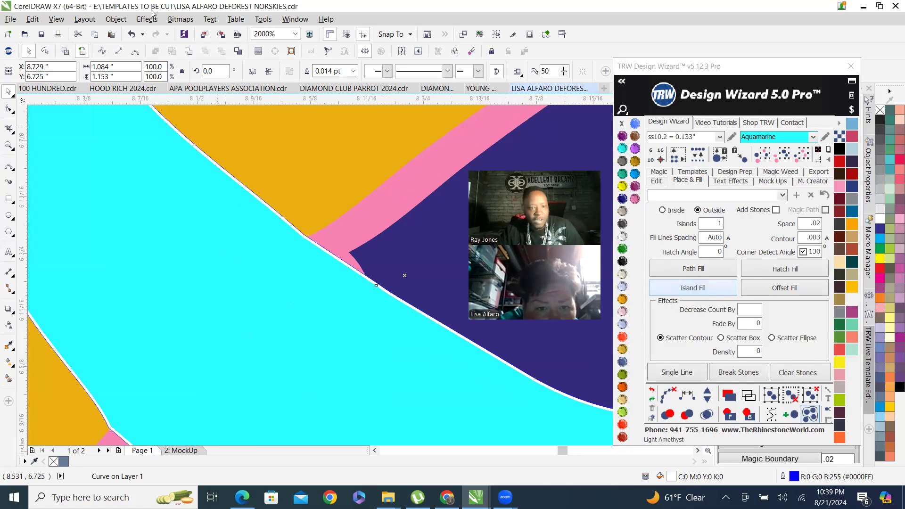
scroll(217, 185, "down", 4)
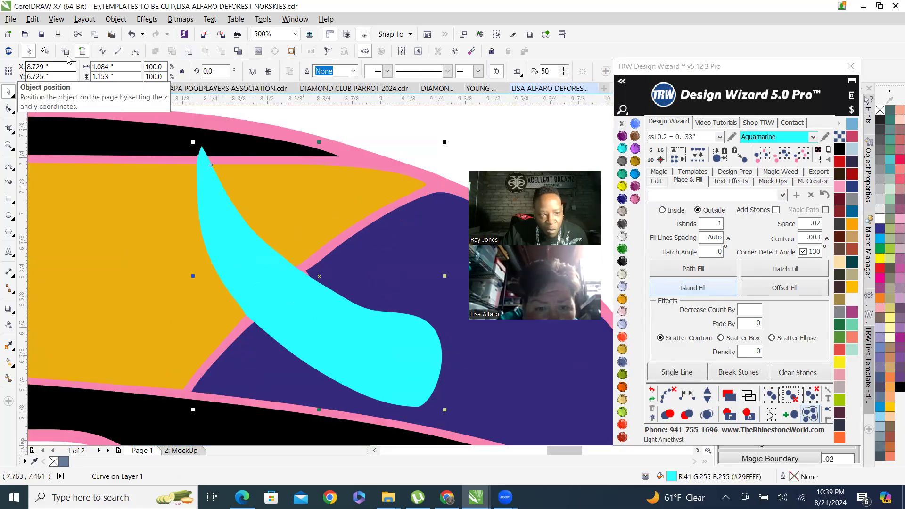
Switch to wireframe view to examine the horn's outline edges, then return to the normal view.
key("shift+F9")
scroll(335, 303, "up", 4)
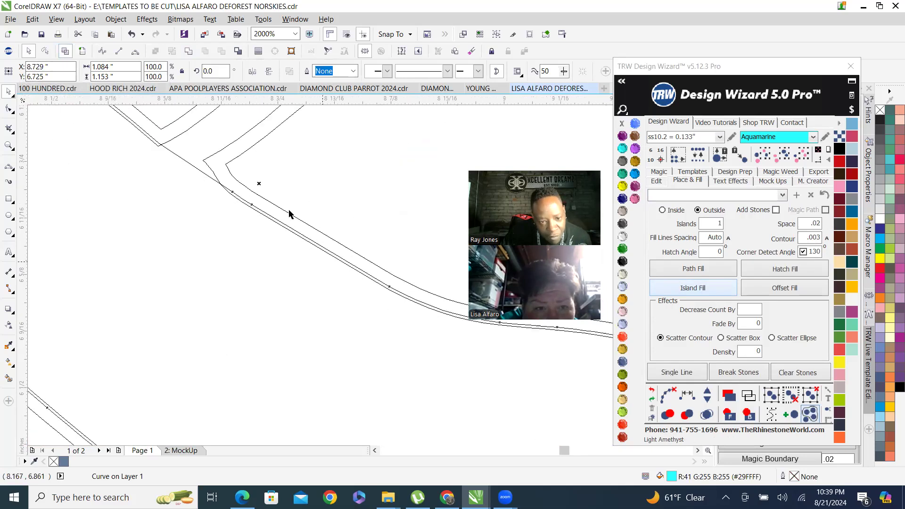
key("shift+F9")
scroll(282, 327, "down", 4)
scroll(305, 295, "down", 2)
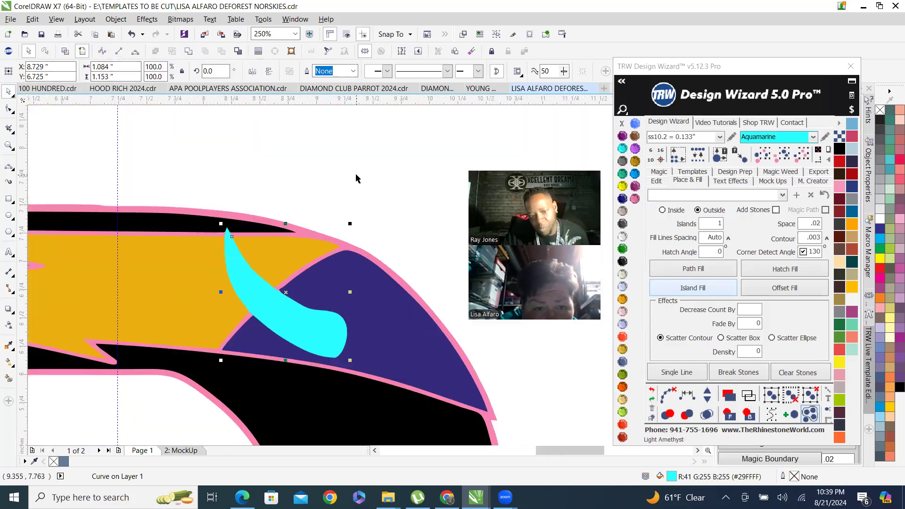
Deselect the horn and inspect the whole D logo, the horn area and the football at different zoom levels.
left_click(370, 213)
scroll(370, 213, "down", 4)
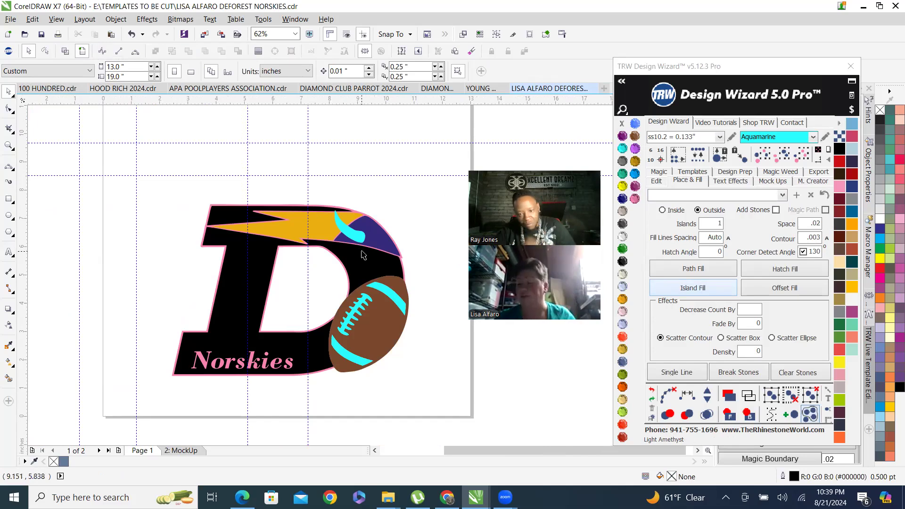
scroll(359, 257, "up", 4)
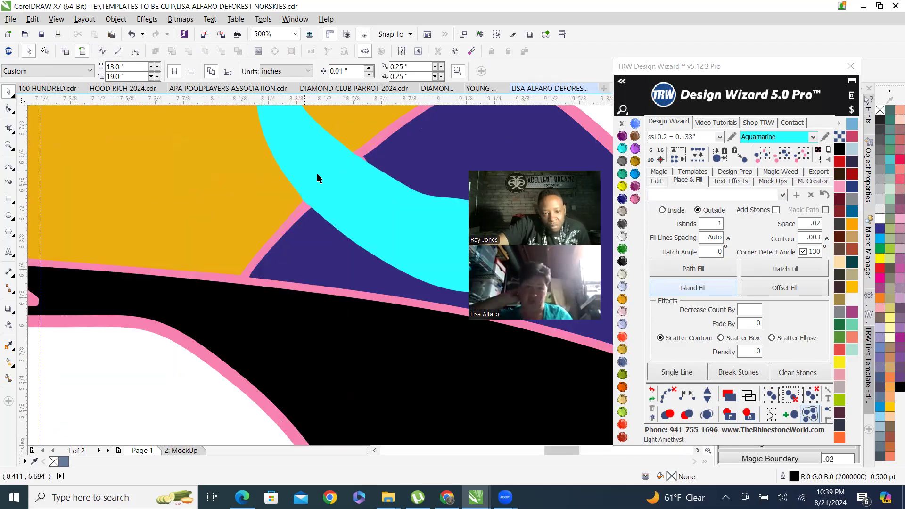
scroll(313, 178, "up", 1)
scroll(327, 186, "down", 2)
scroll(307, 231, "down", 4)
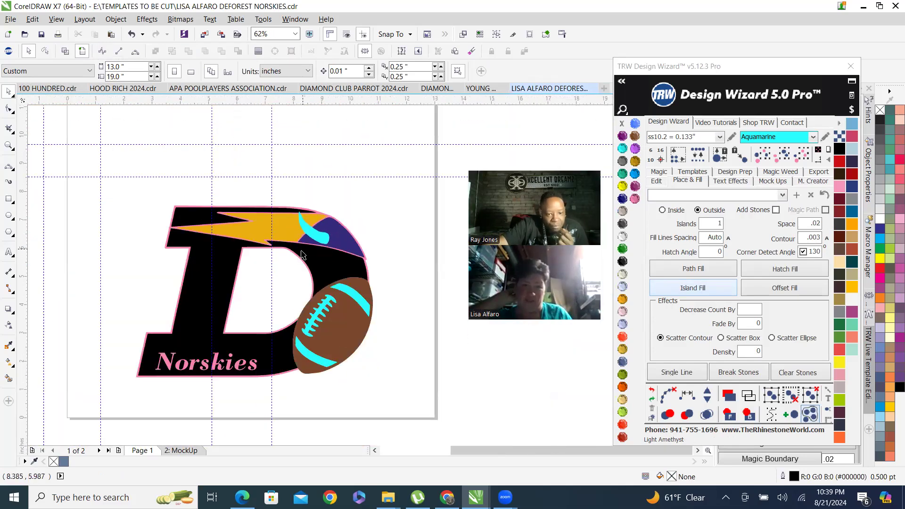
scroll(325, 372, "up", 1)
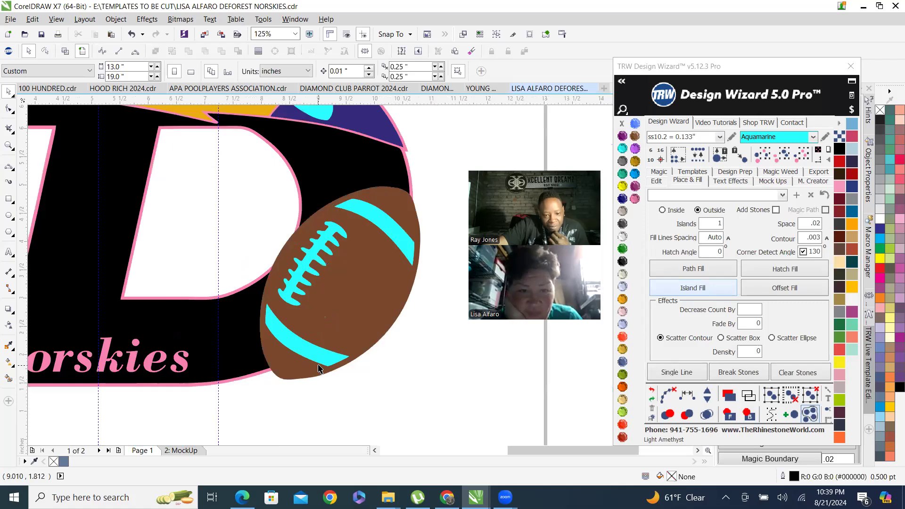
scroll(319, 357, "up", 1)
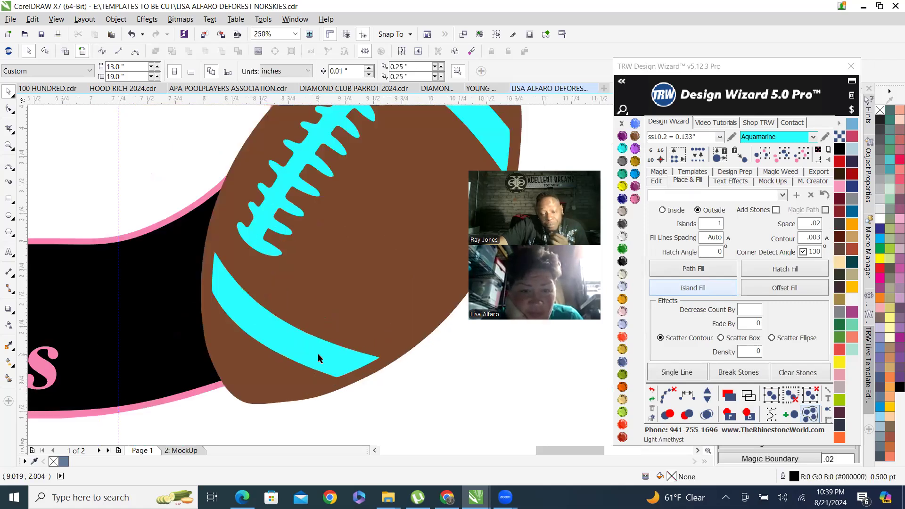
scroll(320, 361, "down", 2)
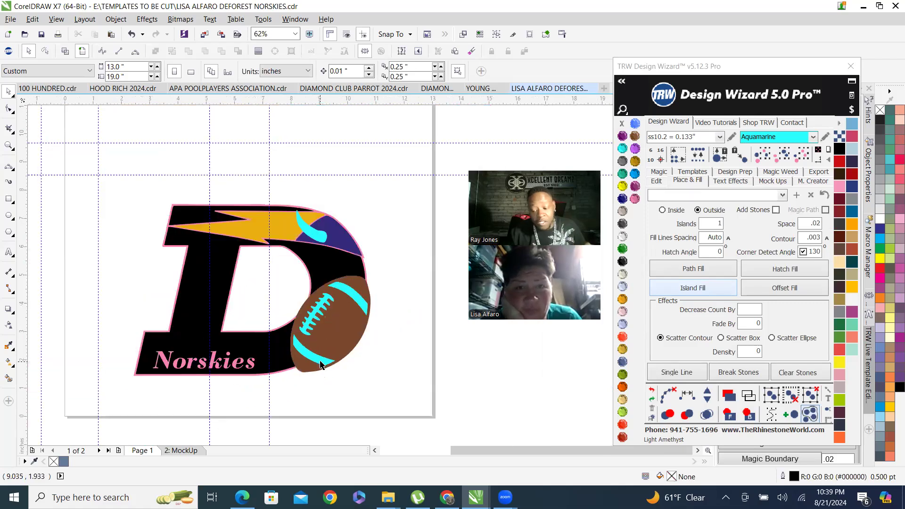
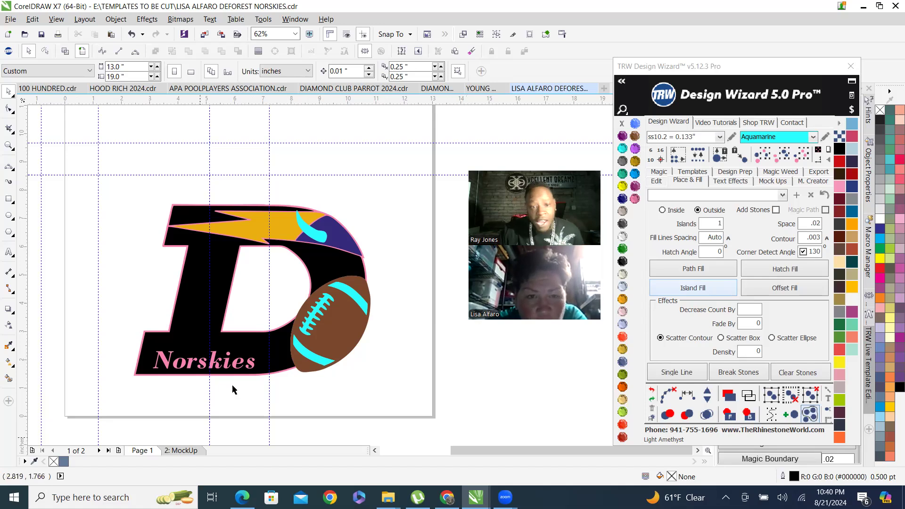
Zoom in and out over the lightning bolt and football, briefly selecting and deselecting the D logo.
scroll(285, 171, "up", 2)
scroll(191, 286, "up", 1)
scroll(169, 202, "down", 3)
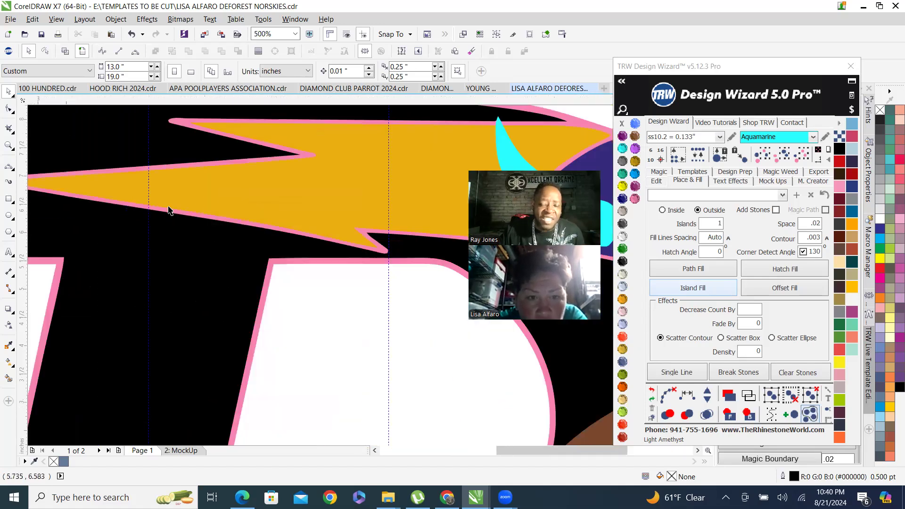
scroll(313, 334, "up", 1)
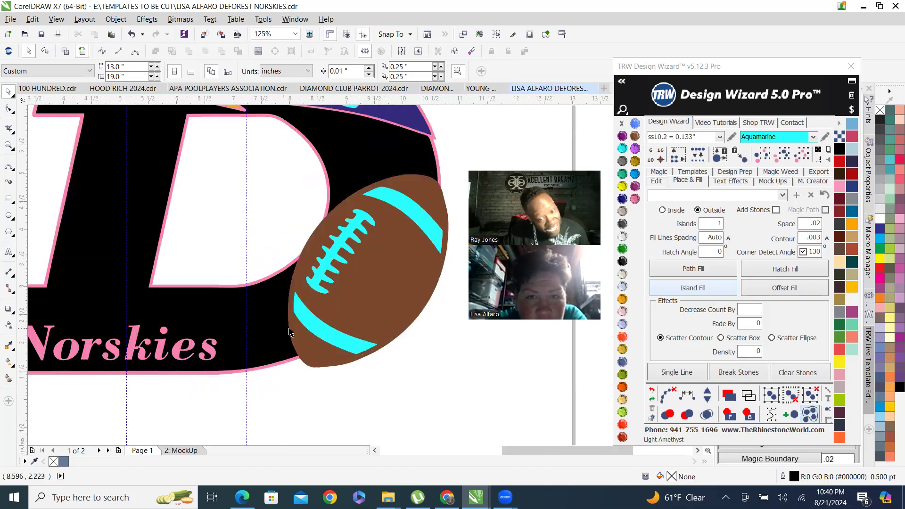
scroll(352, 326, "up", 1)
scroll(338, 347, "down", 1)
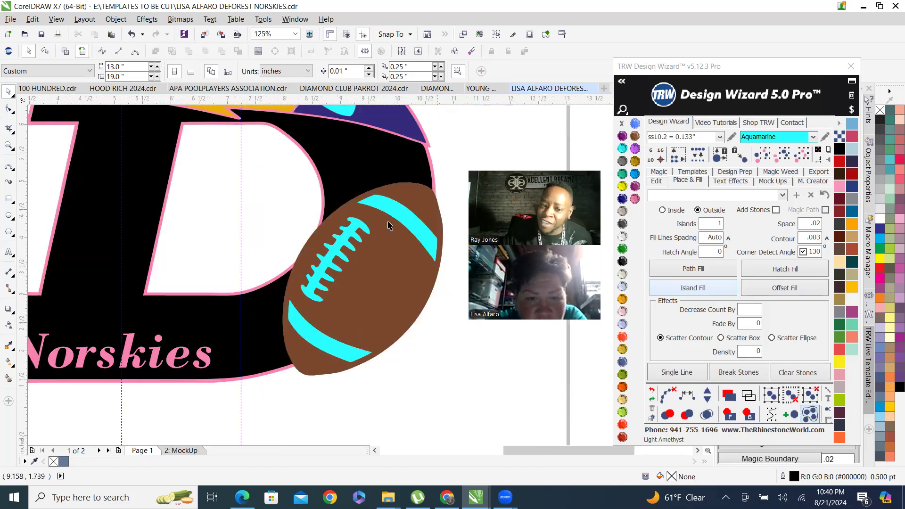
scroll(355, 300, "down", 1)
scroll(316, 256, "up", 1)
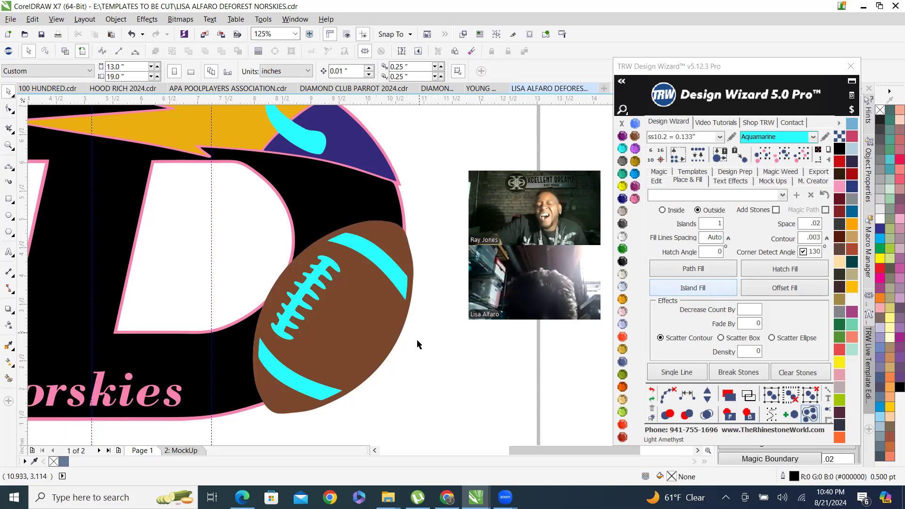
scroll(380, 287, "down", 1)
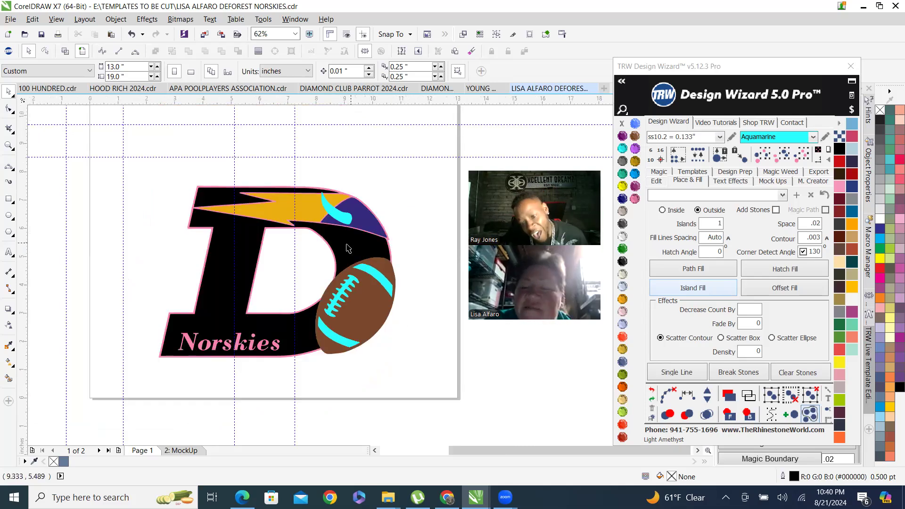
scroll(348, 248, "up", 1)
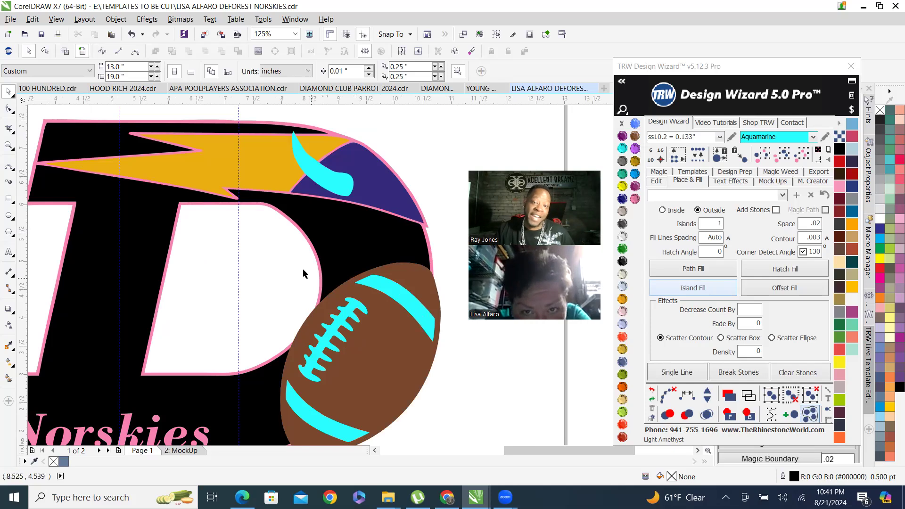
scroll(325, 256, "down", 1)
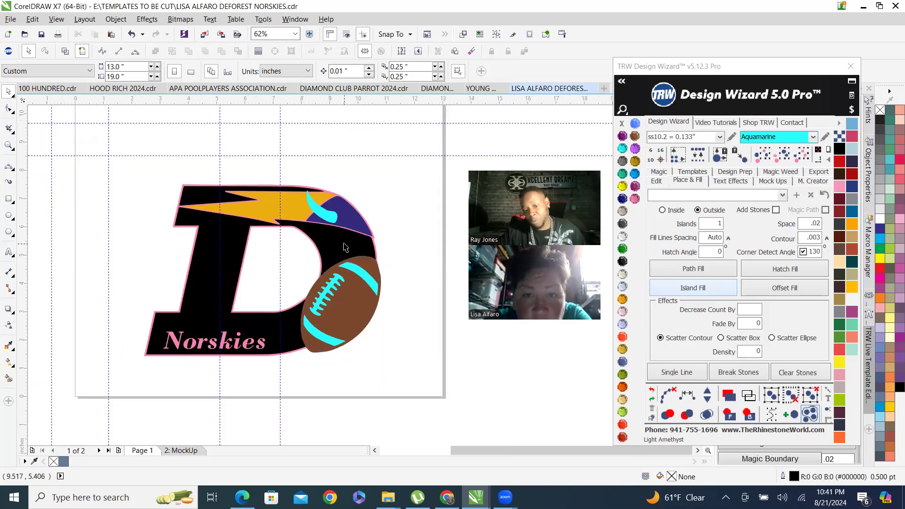
left_click(343, 244)
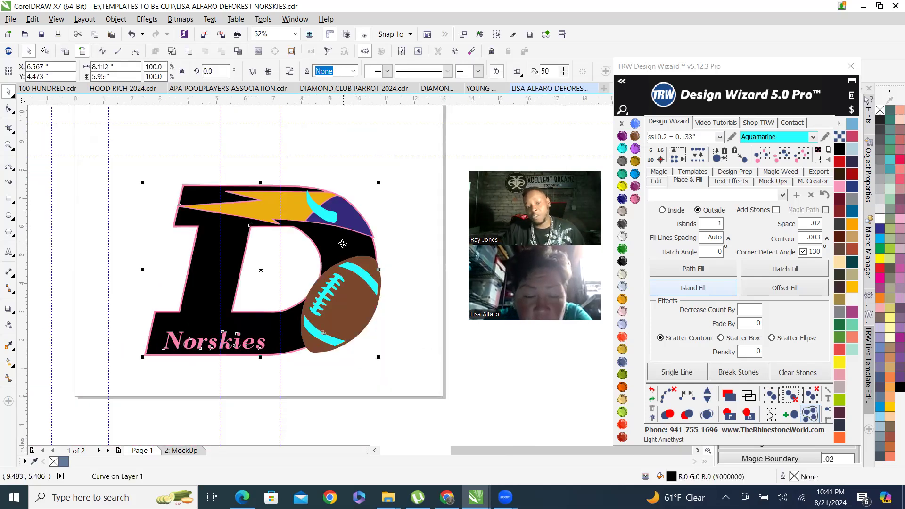
left_click(403, 333)
Inspect the aquamarine horn's tip and where it meets the gold and purple areas at high zoom.
scroll(313, 289, "up", 2)
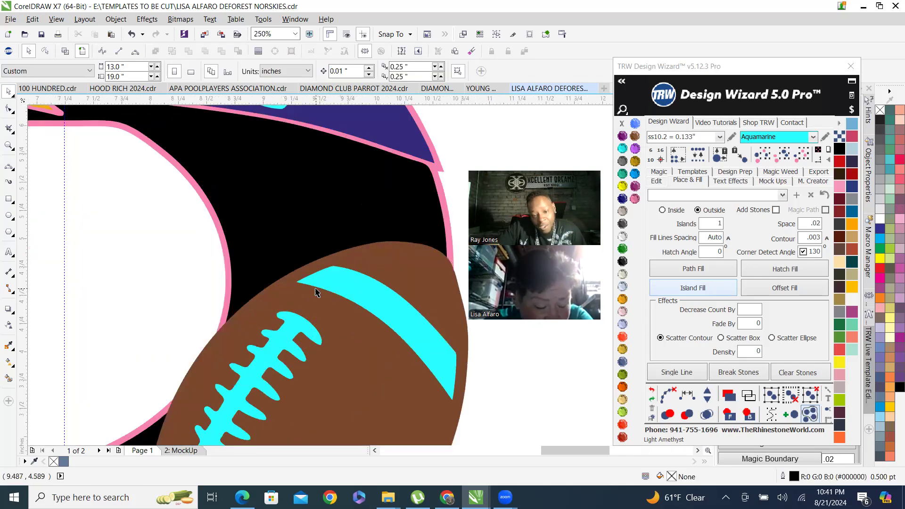
scroll(298, 276, "up", 1)
scroll(317, 284, "down", 3)
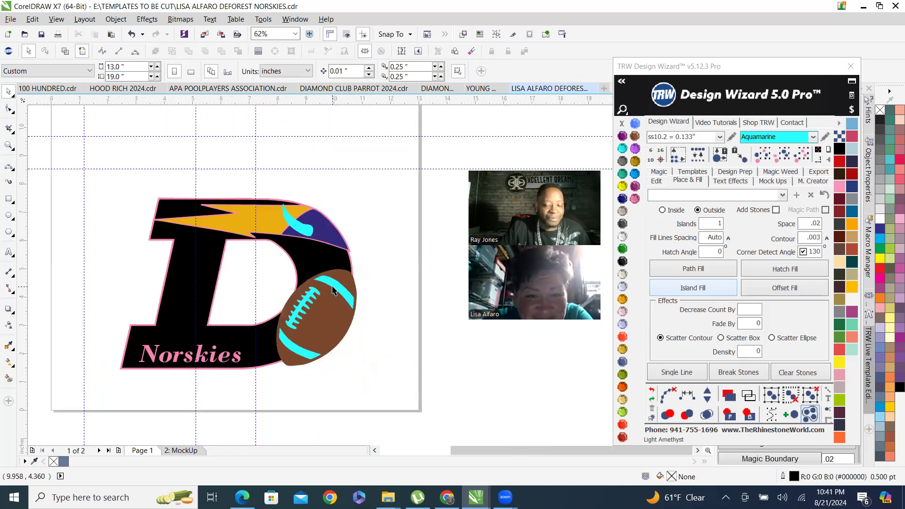
scroll(335, 262, "up", 1)
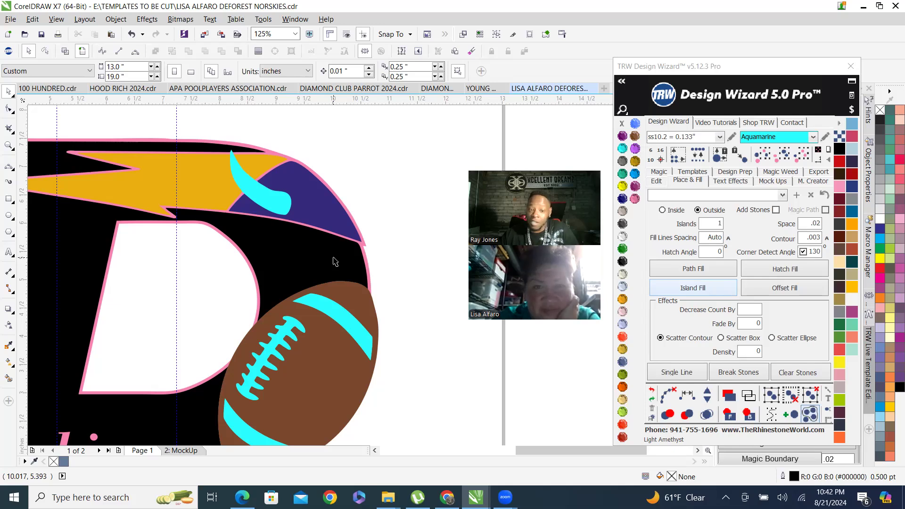
scroll(254, 173, "up", 8)
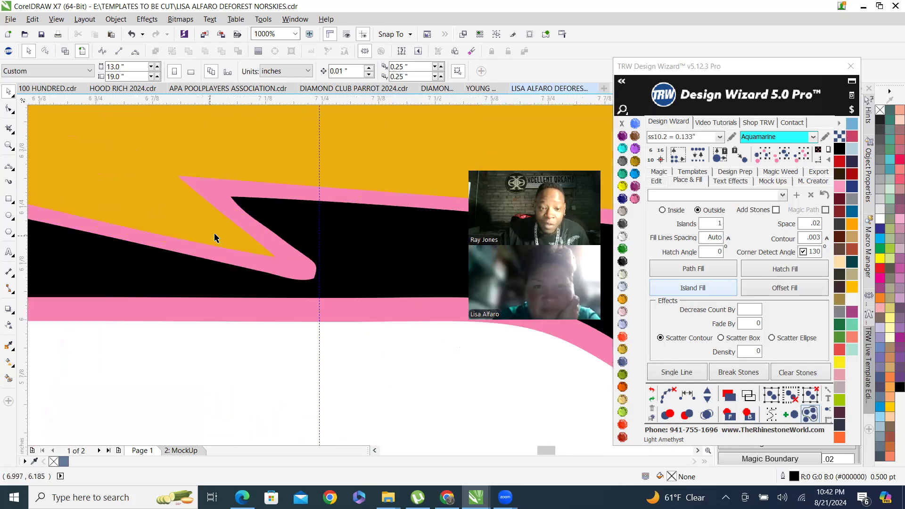
scroll(301, 276, "down", 5)
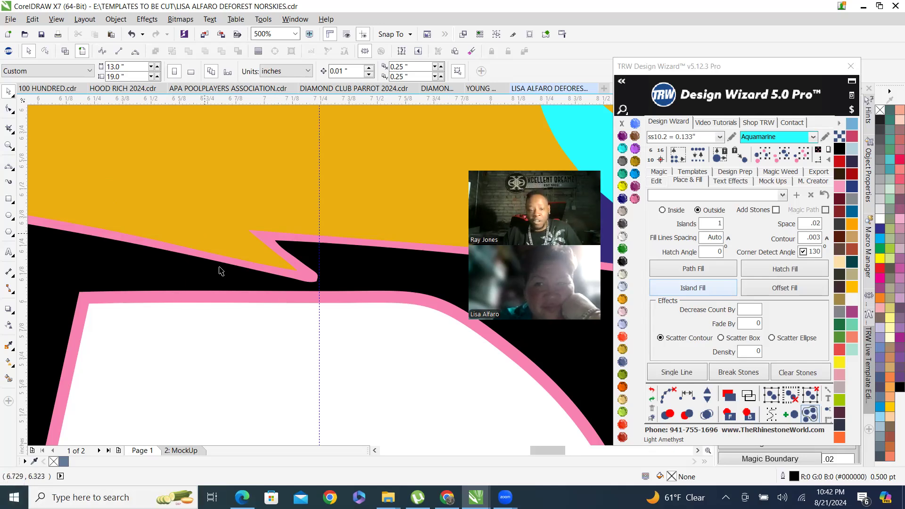
scroll(218, 267, "down", 2)
scroll(218, 200, "up", 2)
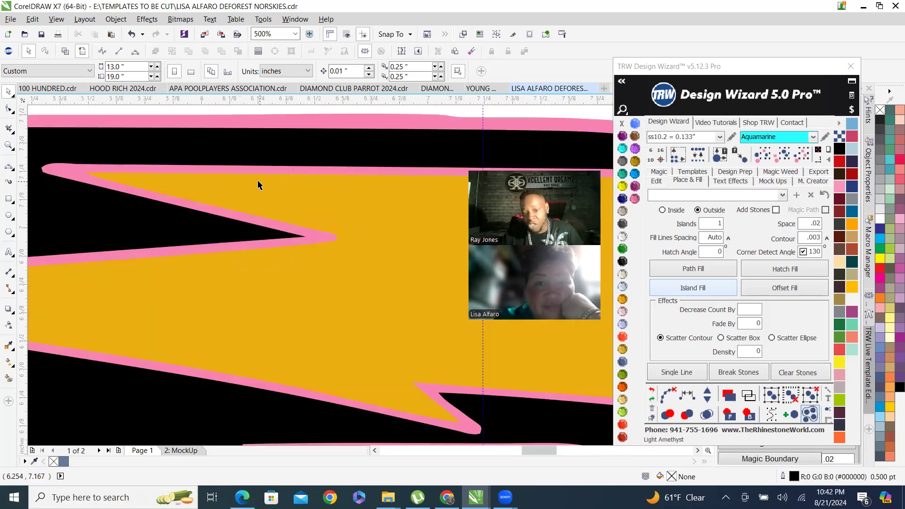
scroll(197, 209, "up", 1)
scroll(197, 209, "down", 1)
scroll(160, 203, "down", 1)
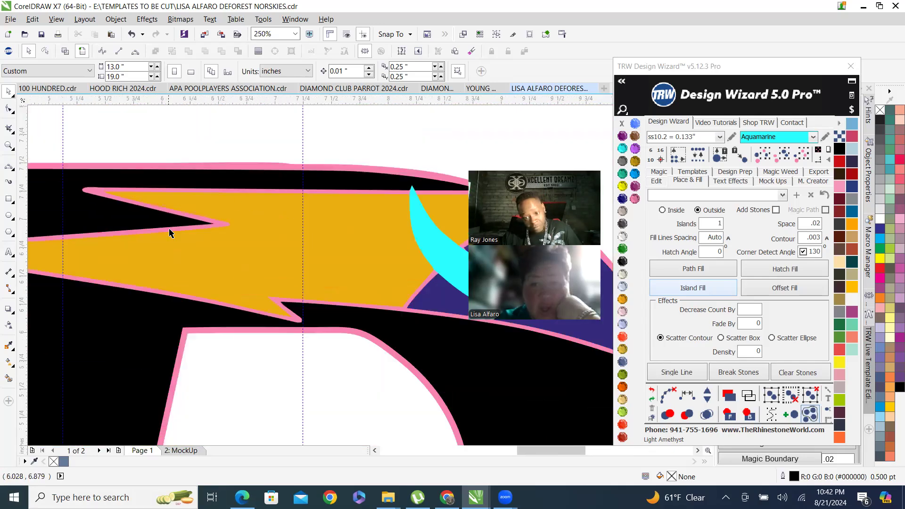
scroll(420, 196, "up", 1)
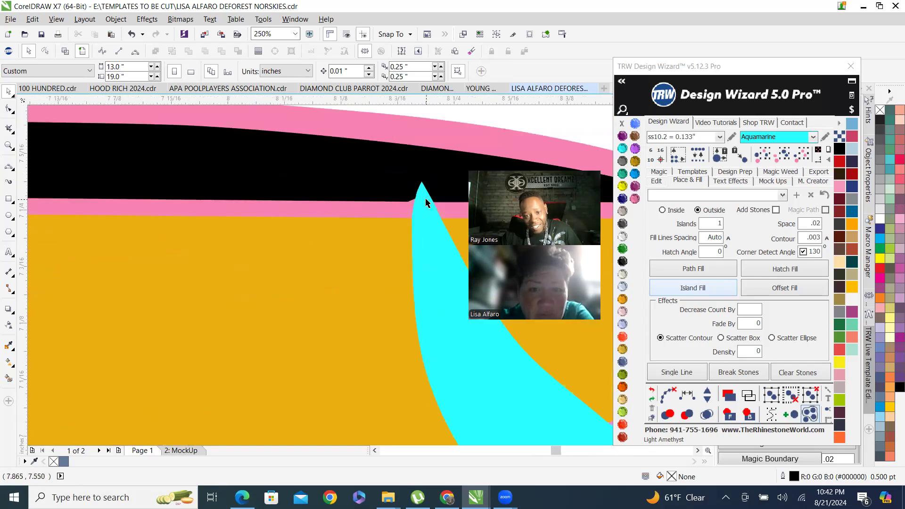
scroll(350, 194, "up", 3)
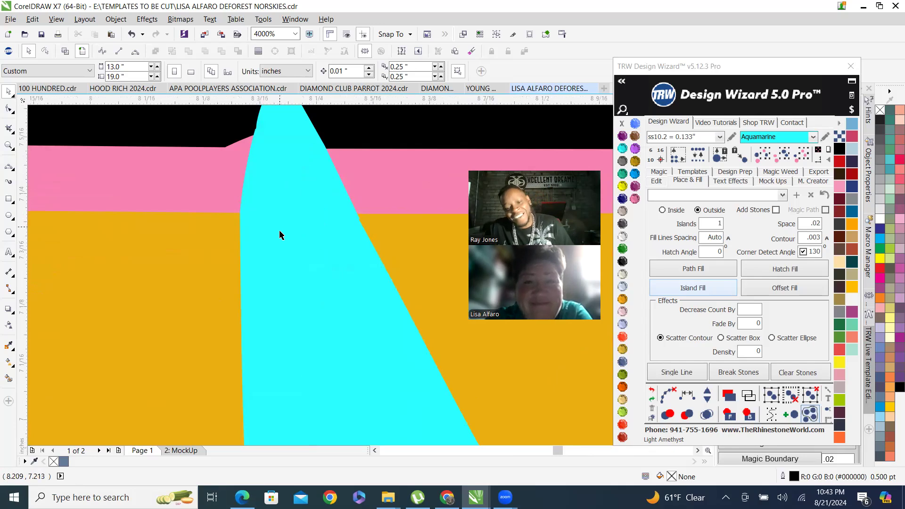
scroll(283, 240, "down", 2)
scroll(282, 244, "up", 2)
scroll(278, 217, "down", 2)
scroll(274, 214, "up", 2)
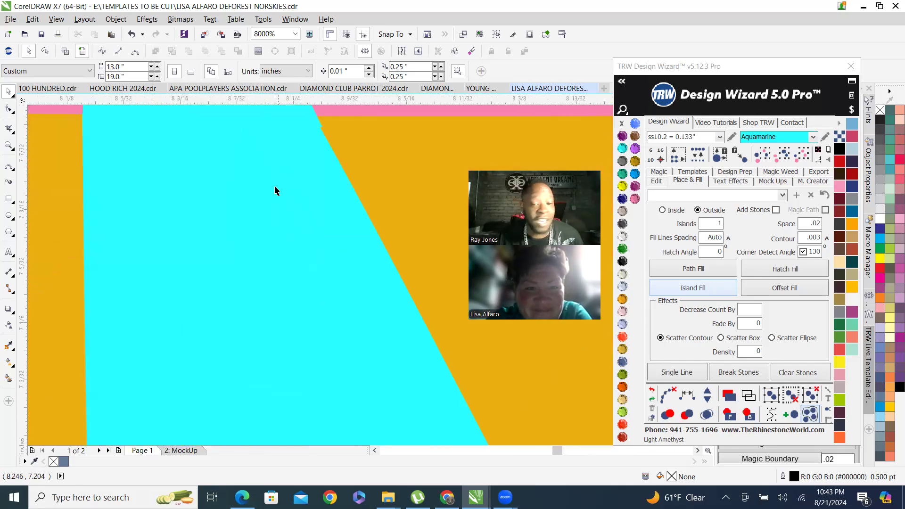
scroll(274, 189, "down", 3)
scroll(274, 192, "down", 1)
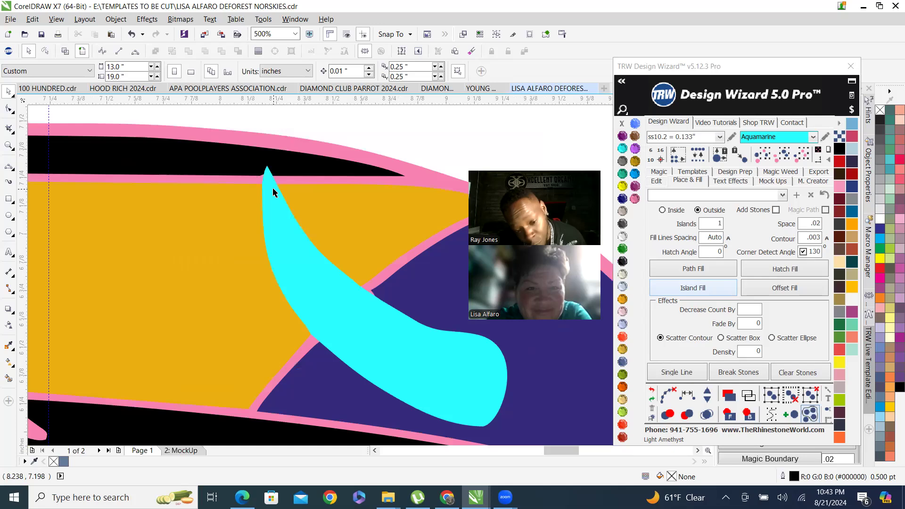
scroll(305, 273, "down", 1)
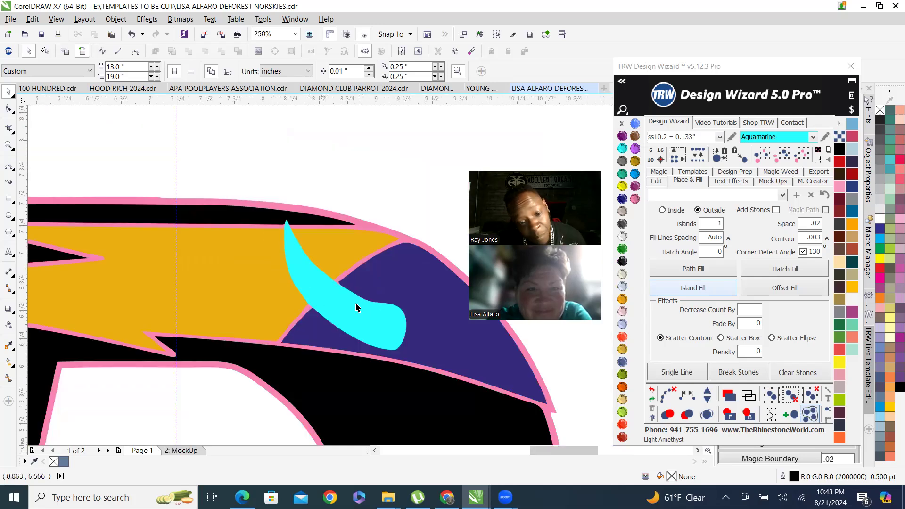
scroll(354, 306, "up", 2)
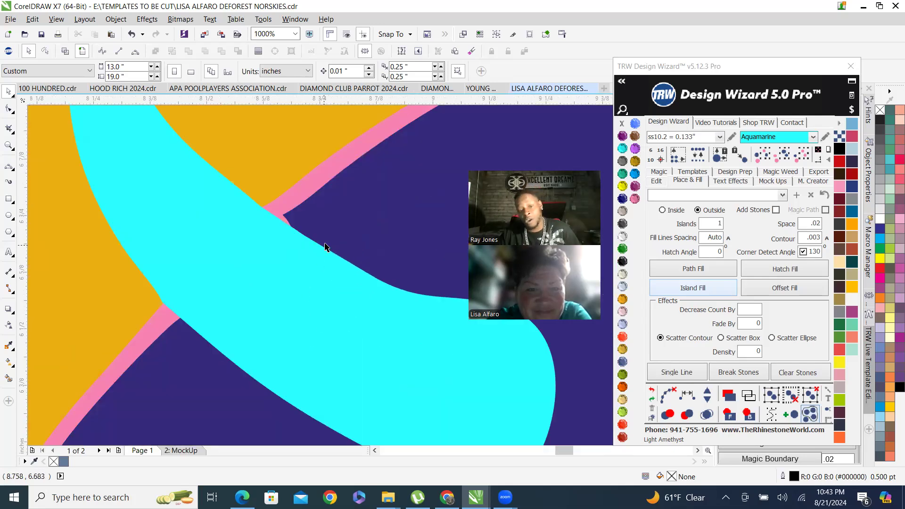
scroll(325, 244, "up", 2)
scroll(307, 202, "down", 3)
scroll(311, 189, "up", 1)
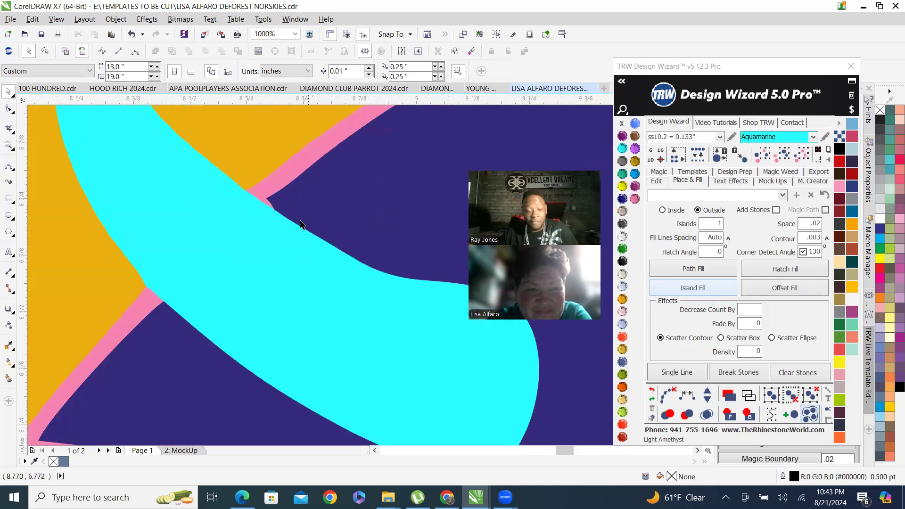
scroll(302, 224, "down", 3)
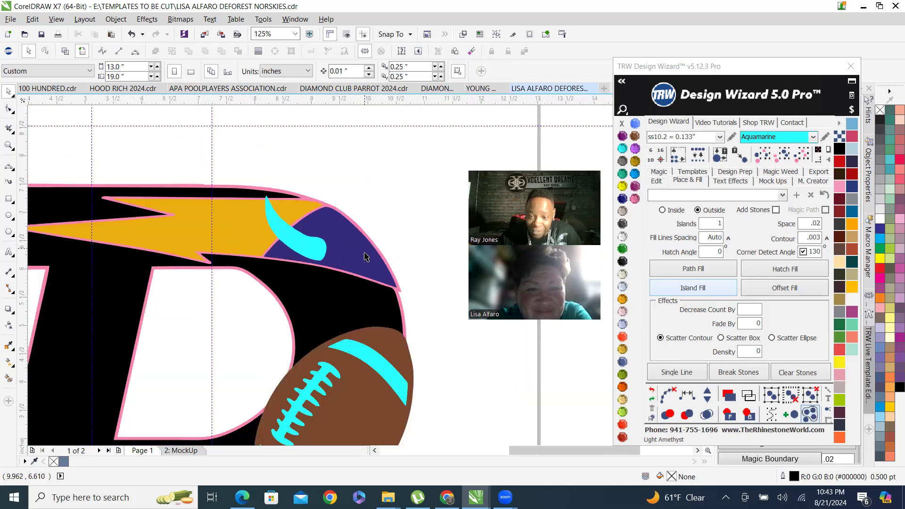
Zoom out to compare both D logo versions on the page.
scroll(370, 252, "up", 1)
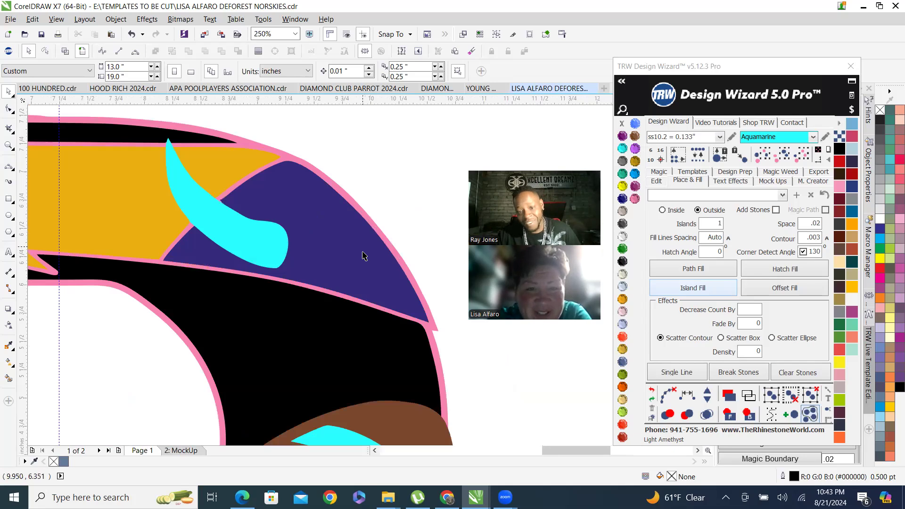
scroll(302, 263, "up", 1)
scroll(330, 263, "down", 3)
scroll(309, 257, "down", 3)
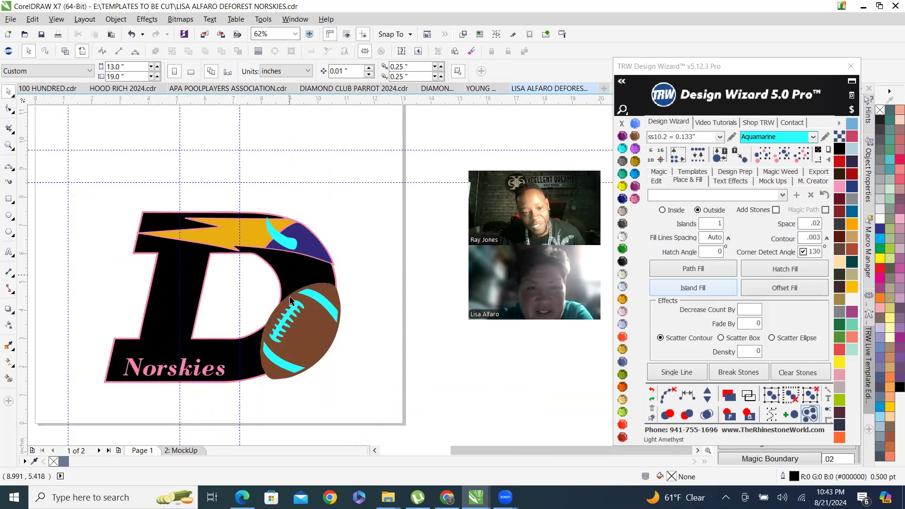
scroll(271, 249, "up", 2)
scroll(286, 255, "down", 2)
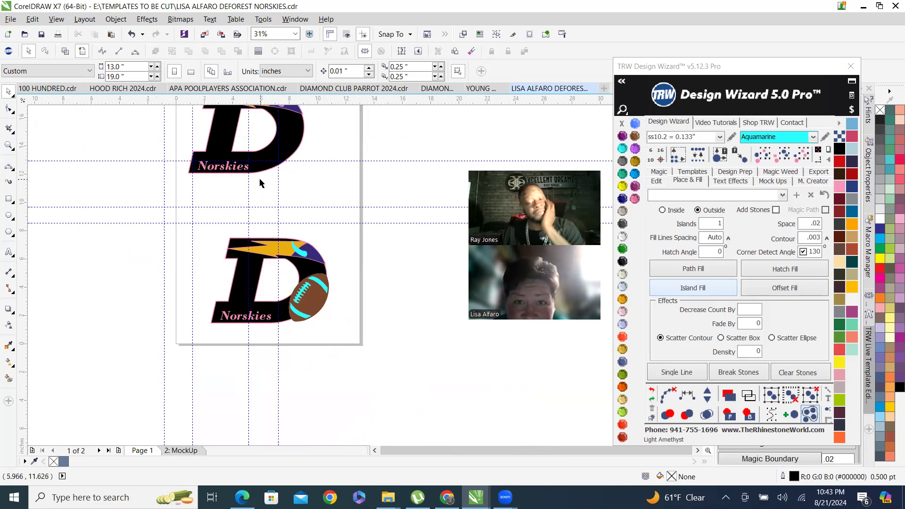
scroll(383, 325, "down", 2)
scroll(391, 330, "up", 2)
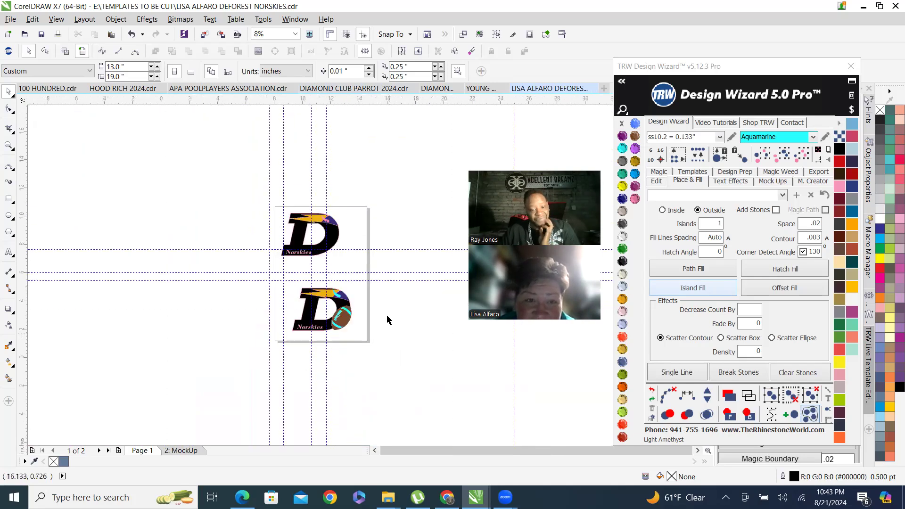
scroll(424, 316, "down", 1)
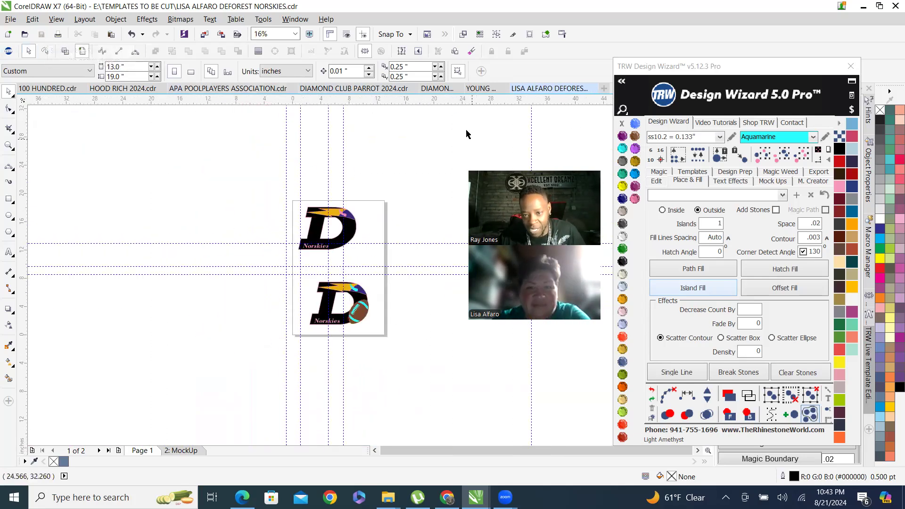
scroll(314, 258, "up", 1)
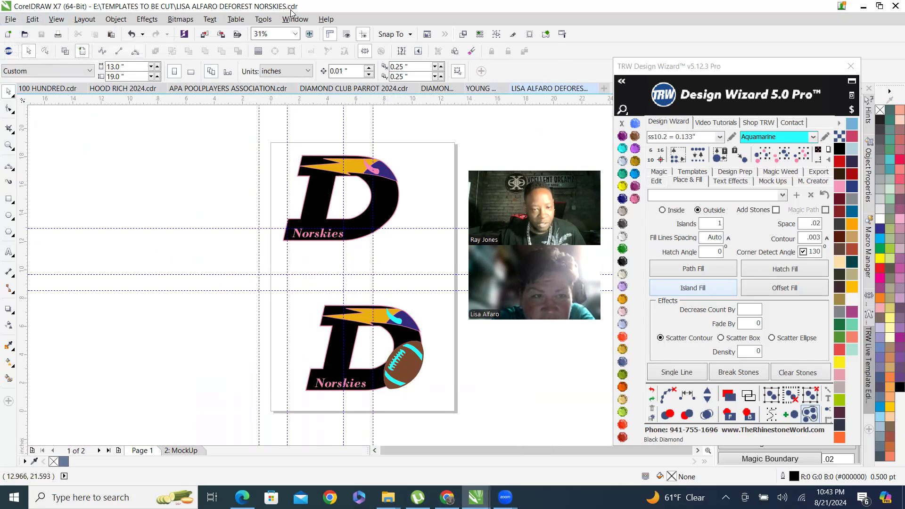
scroll(427, 419, "up", 1)
Switch to Gmail in Chrome and start composing a new message.
left_click(447, 497)
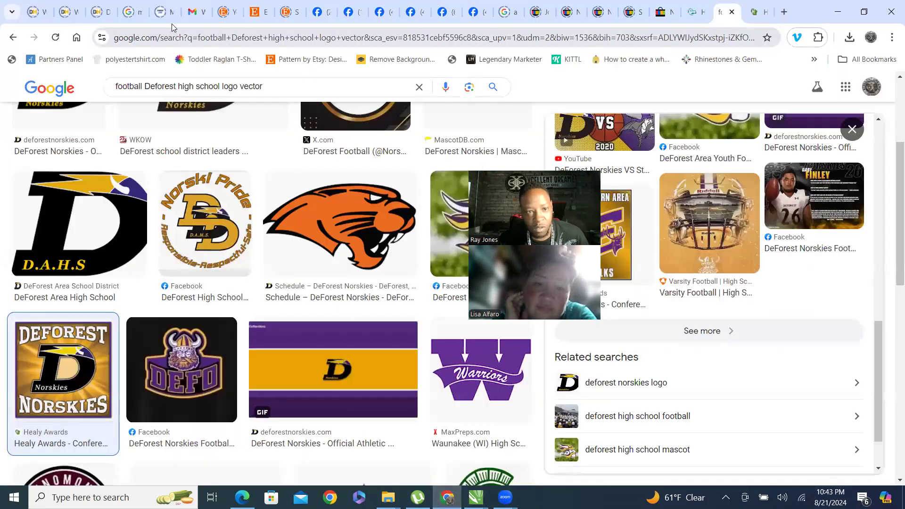
left_click(197, 15)
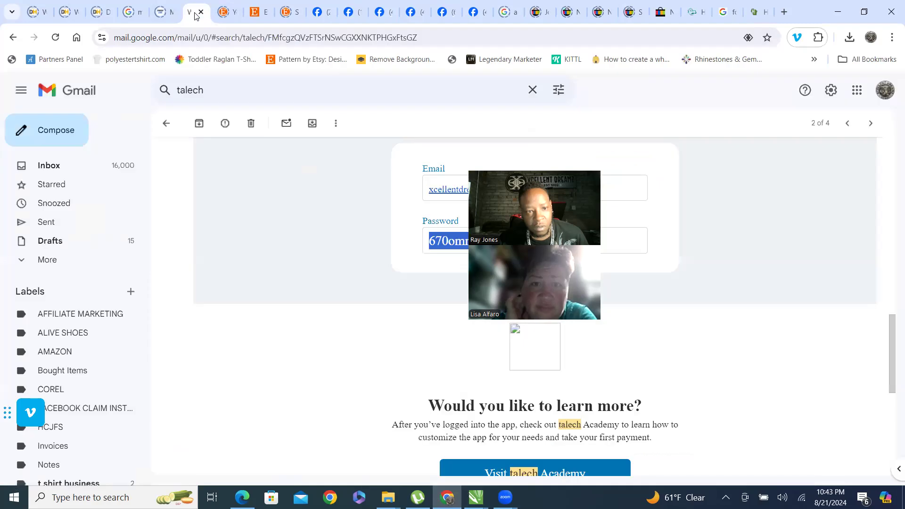
left_click(52, 132)
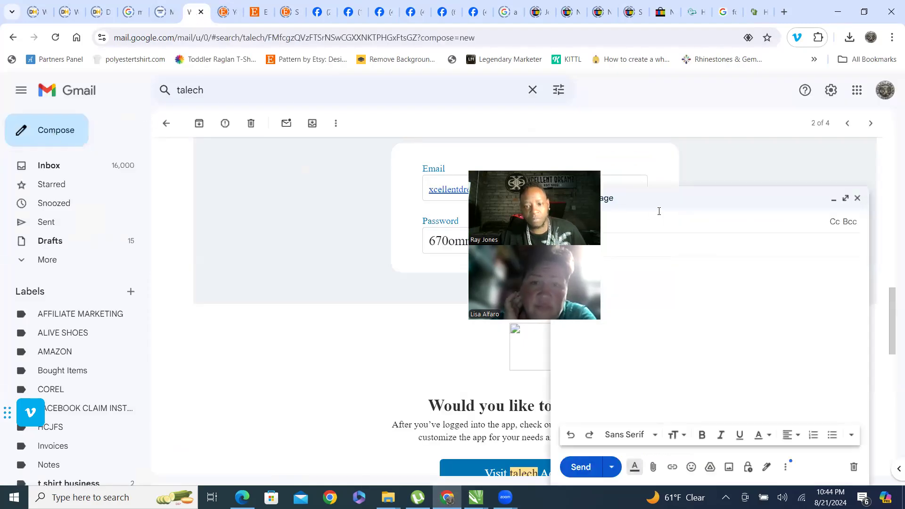
left_click_drag(530, 165, 485, 151)
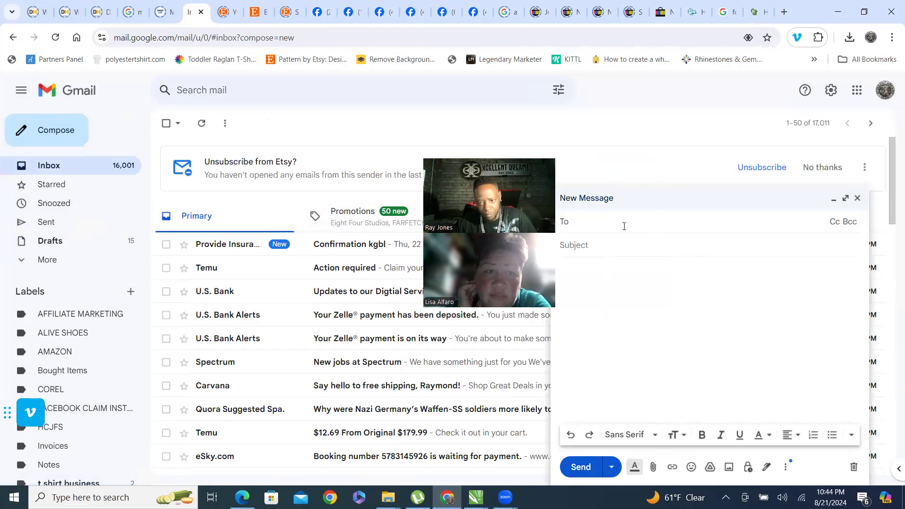
Address the new message to the client's e-mail address, picking it from the contact suggestions.
left_click(620, 219)
type("Li")
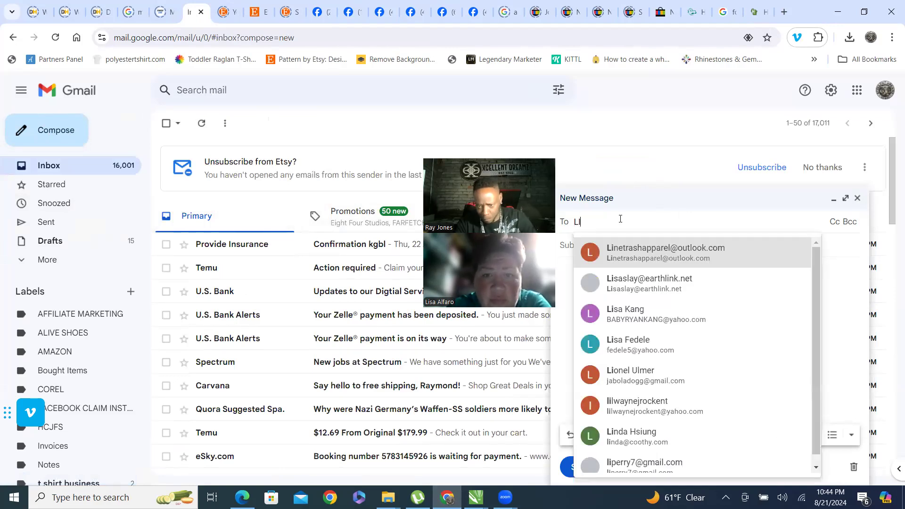
key("BackSpace")
type("A")
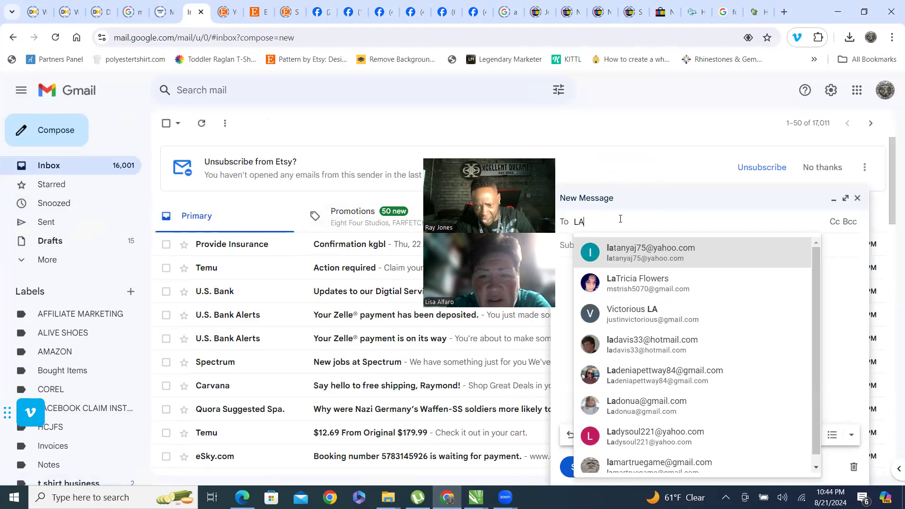
type("DA")
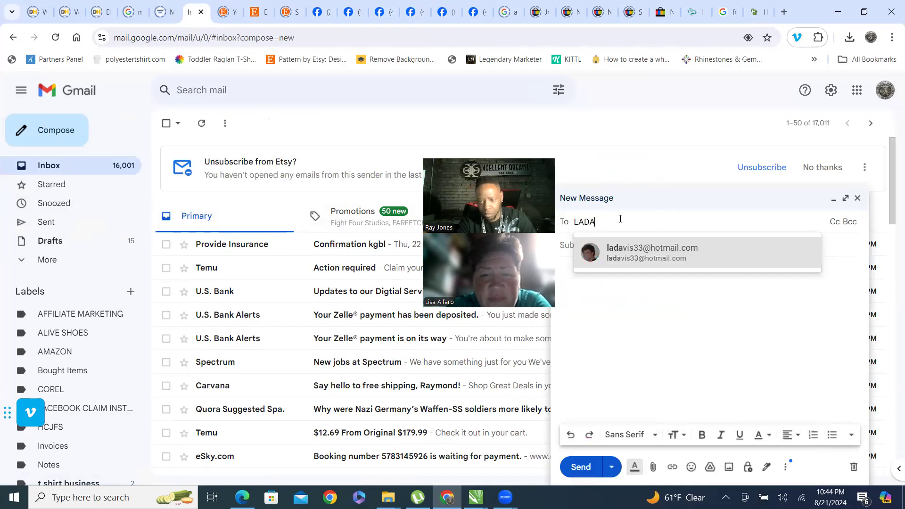
left_click(643, 255)
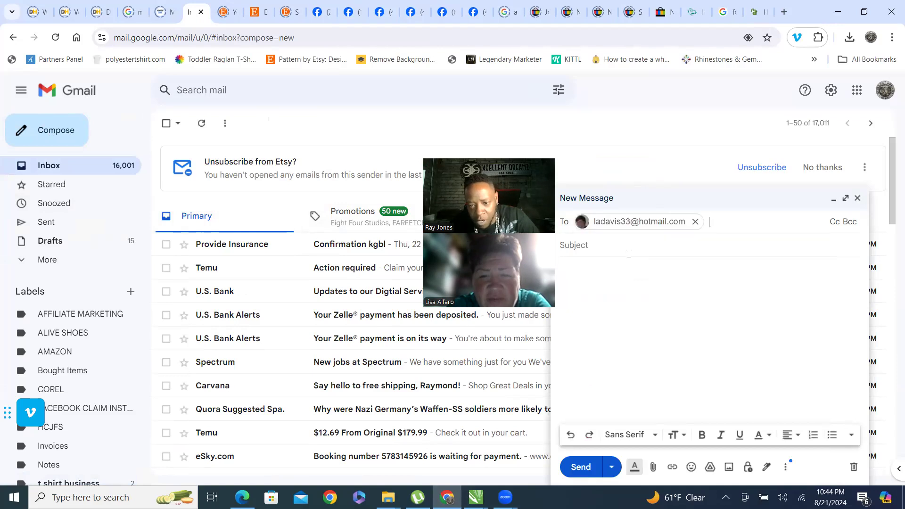
Enter DEFOREST DESIGN LOGO as the message subject.
type("DEFOREST")
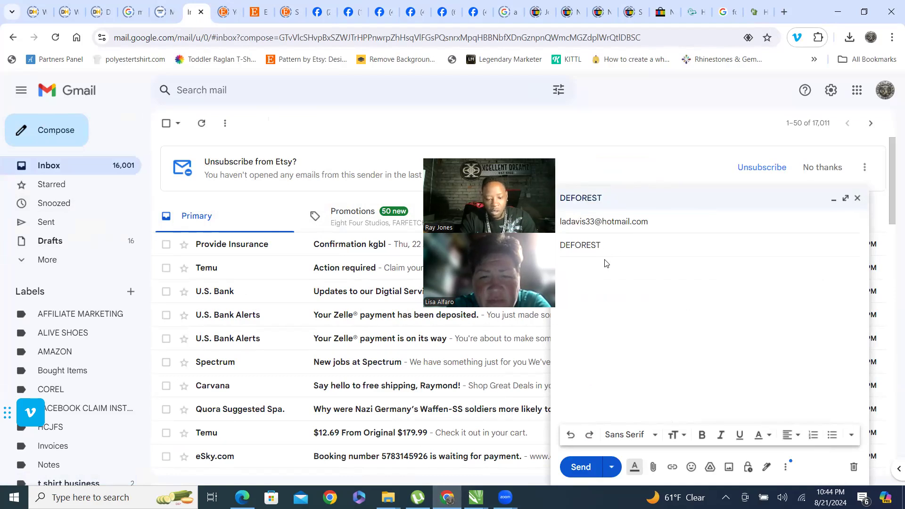
type("OGO")
left_click(607, 264)
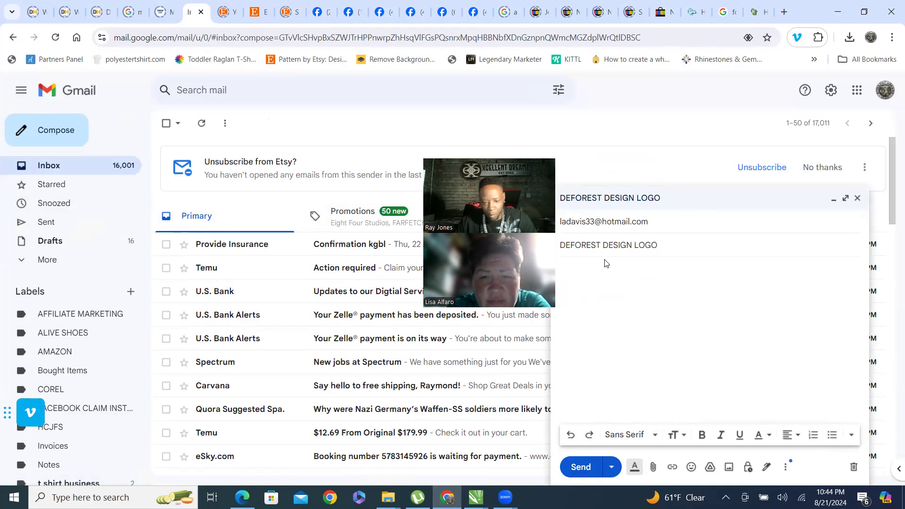
Find the client's DEFOREST NORSKIES .cdr file in the TEMPLATES TO BE CUT folder by her first name and attach it to the message.
right_click(389, 496)
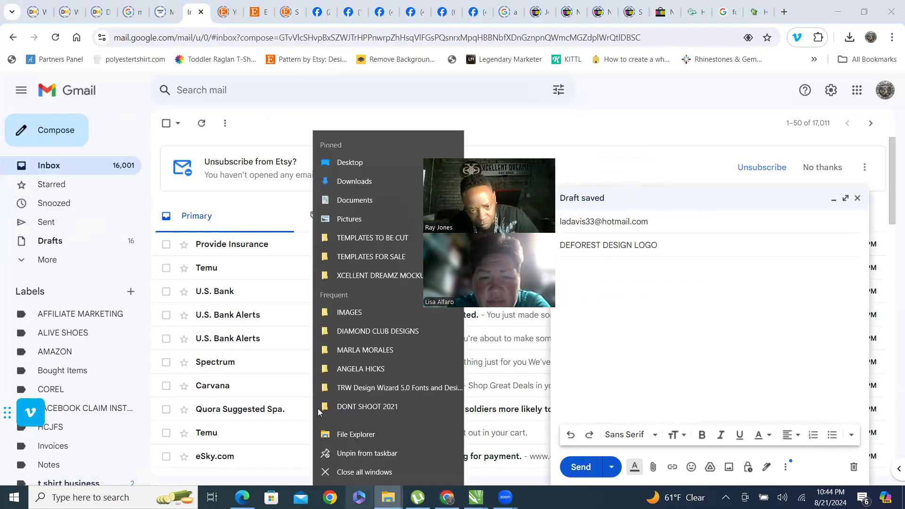
left_click(365, 239)
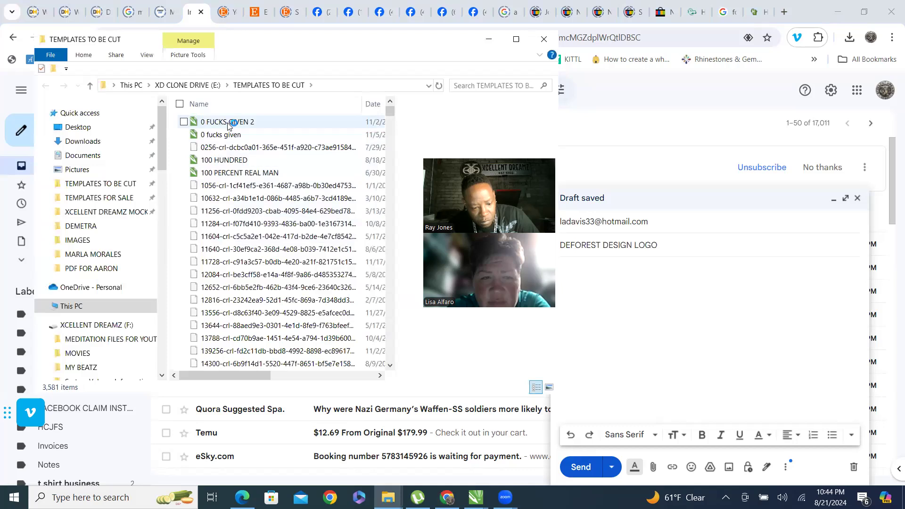
left_click(229, 123)
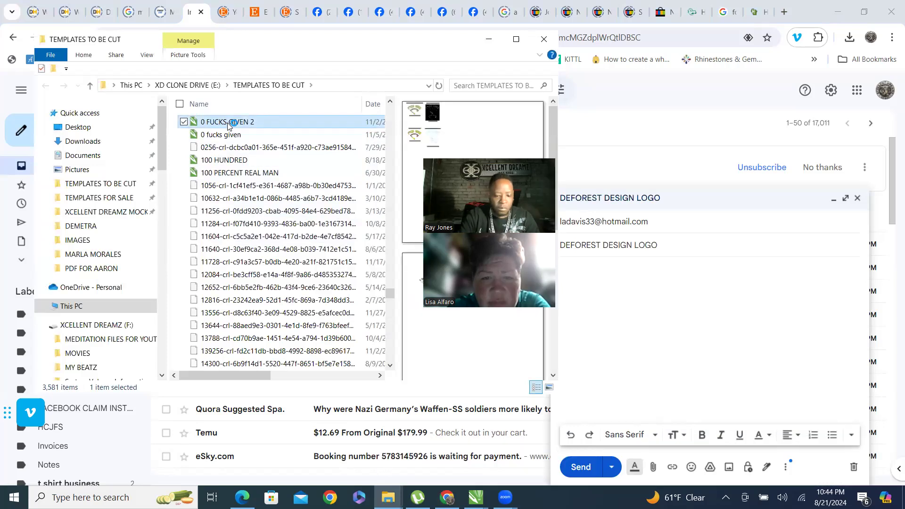
key("l")
key("s")
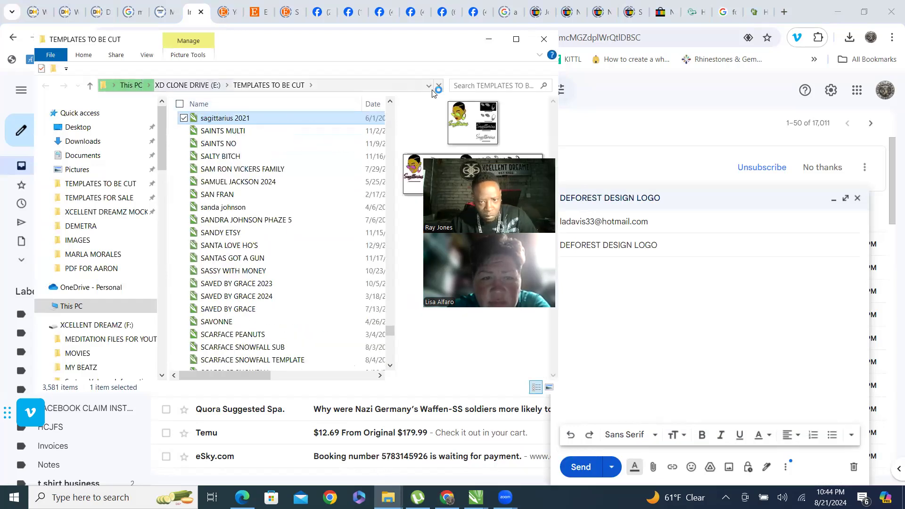
left_click(461, 87)
type("LISA")
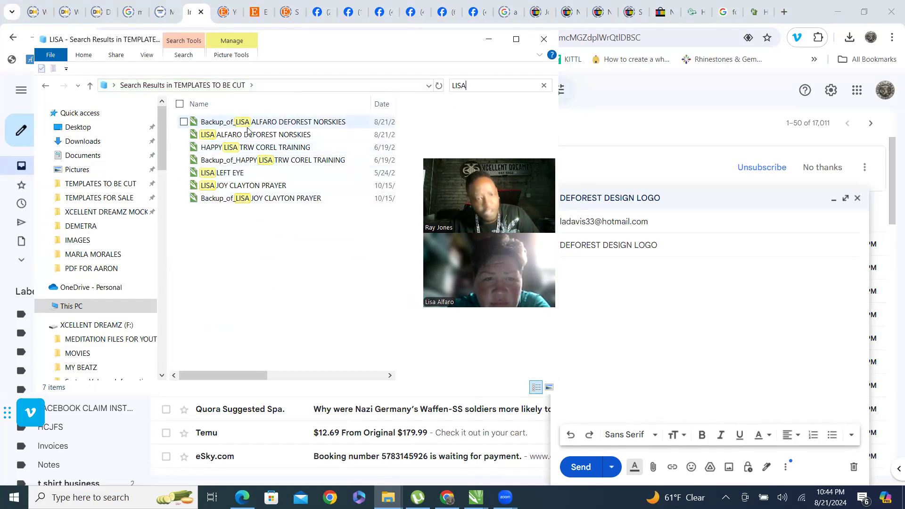
left_click(293, 135)
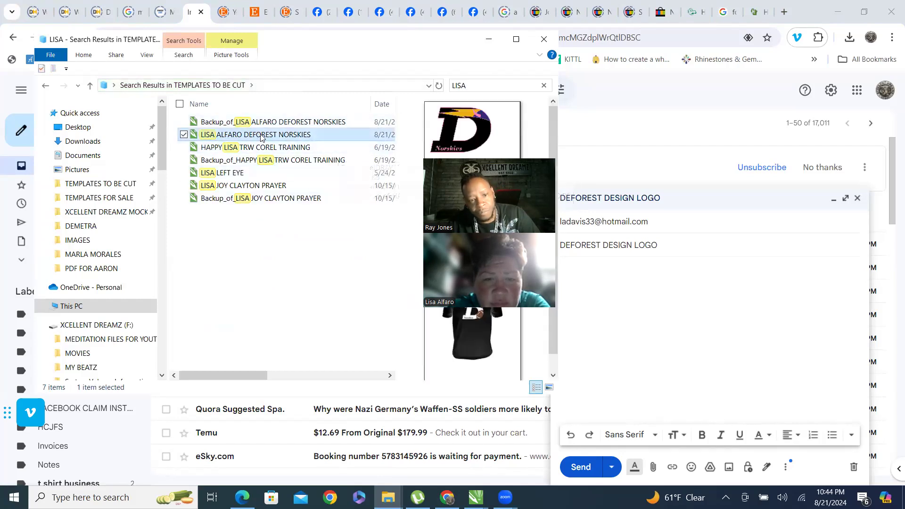
left_click_drag(261, 137, 661, 317)
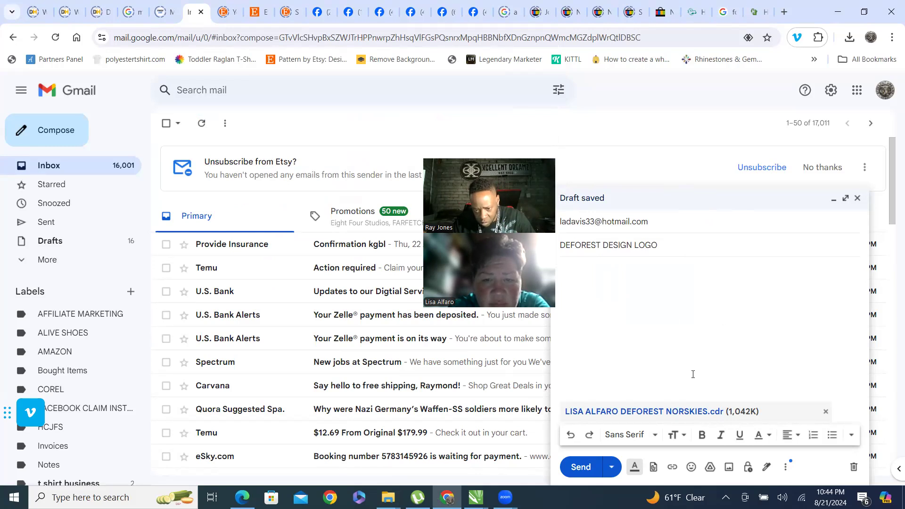
Send the e-mail with the attached design and close the file folder window.
left_click(586, 469)
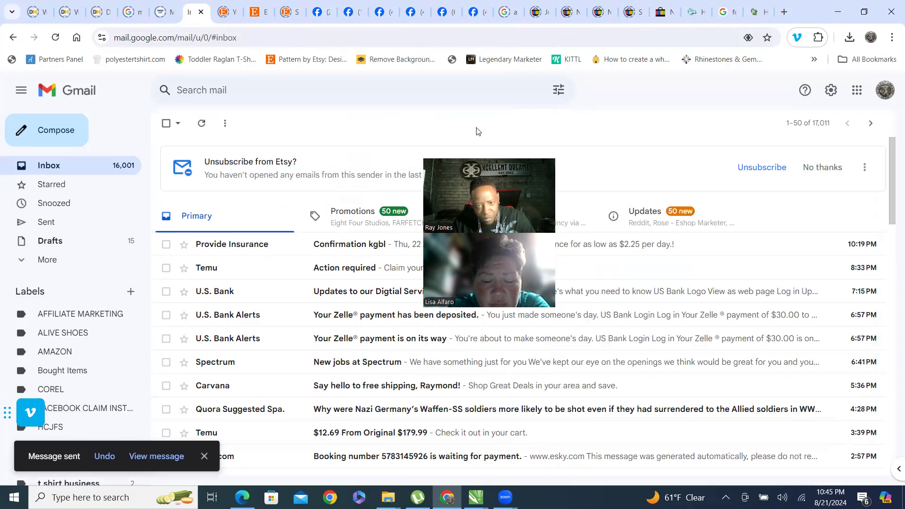
left_click(838, 12)
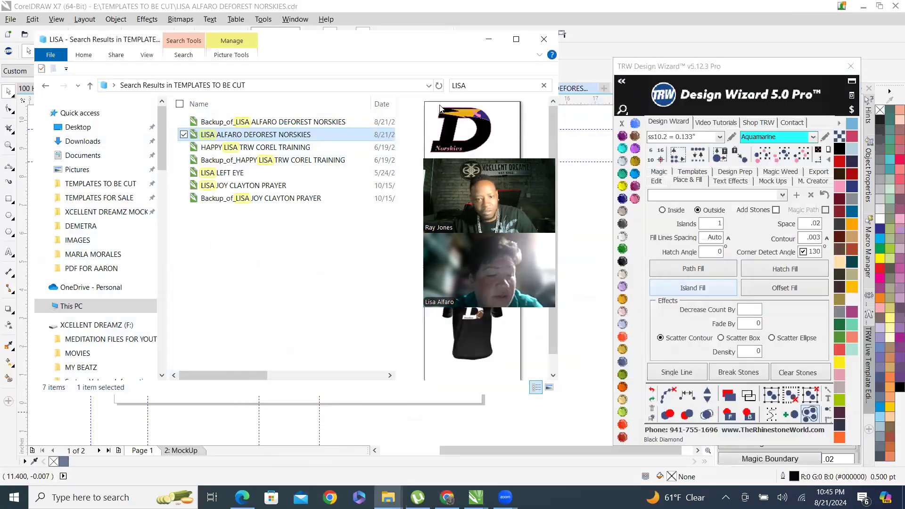
left_click(489, 40)
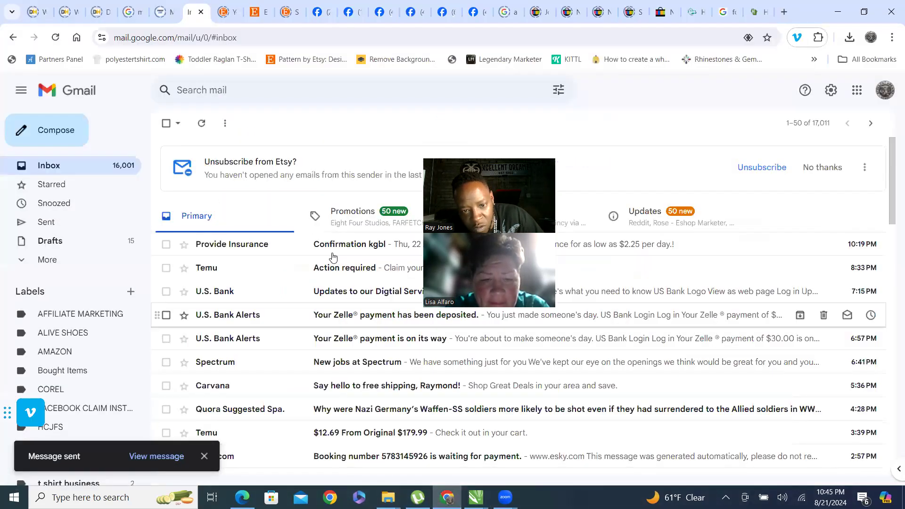
left_click(475, 14)
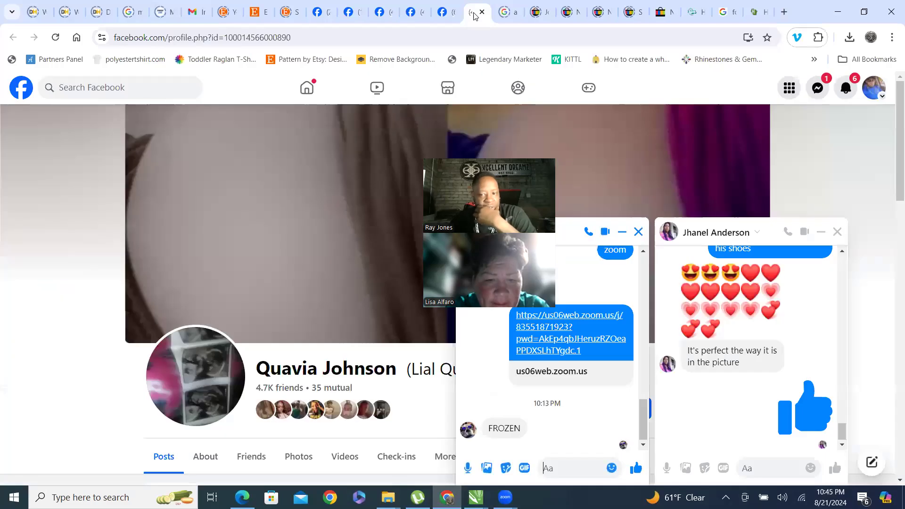
left_click_drag(517, 152, 352, 164)
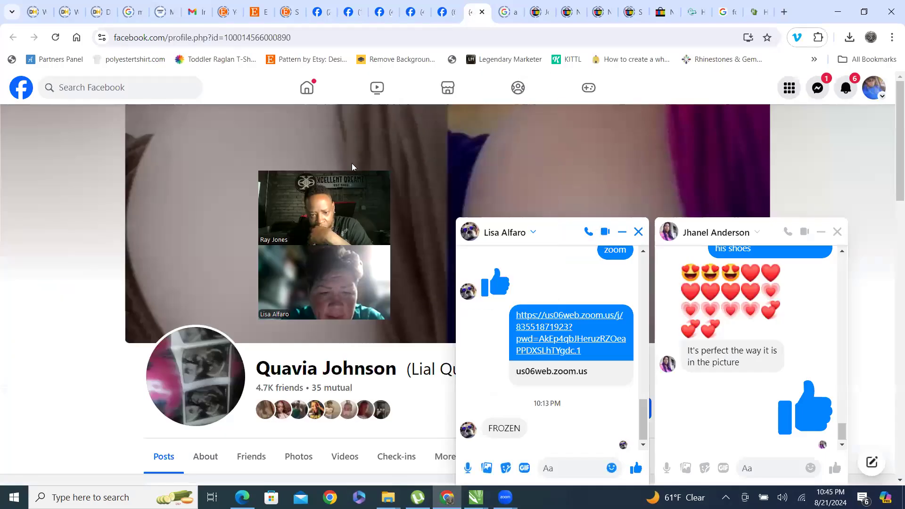
scroll(580, 346, "up", 3)
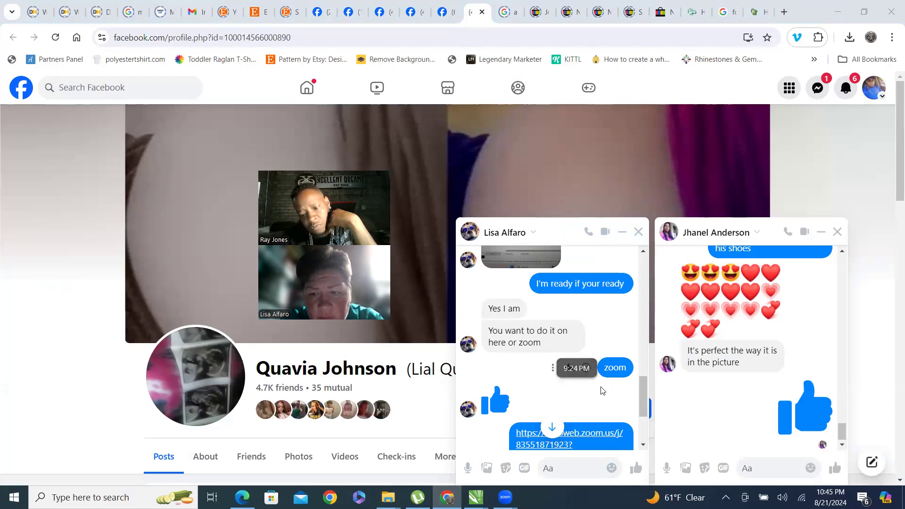
scroll(601, 391, "down", 1)
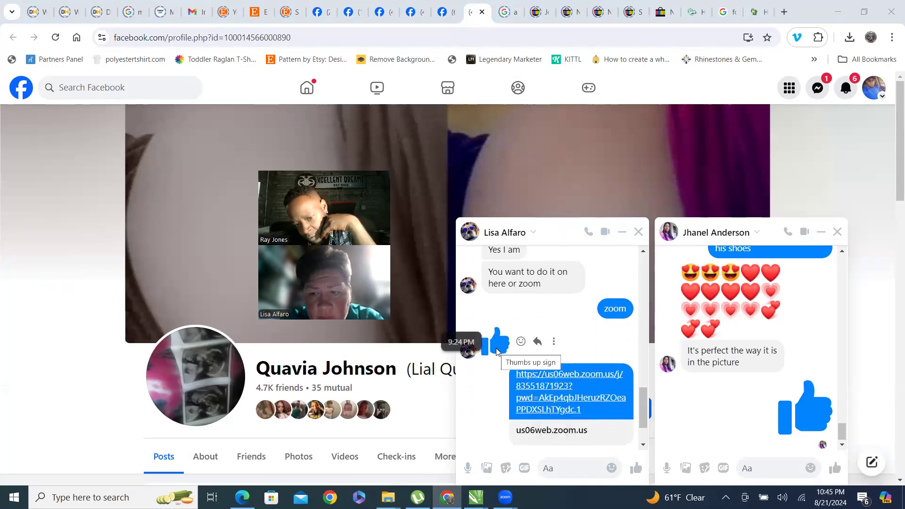
scroll(576, 384, "down", 1)
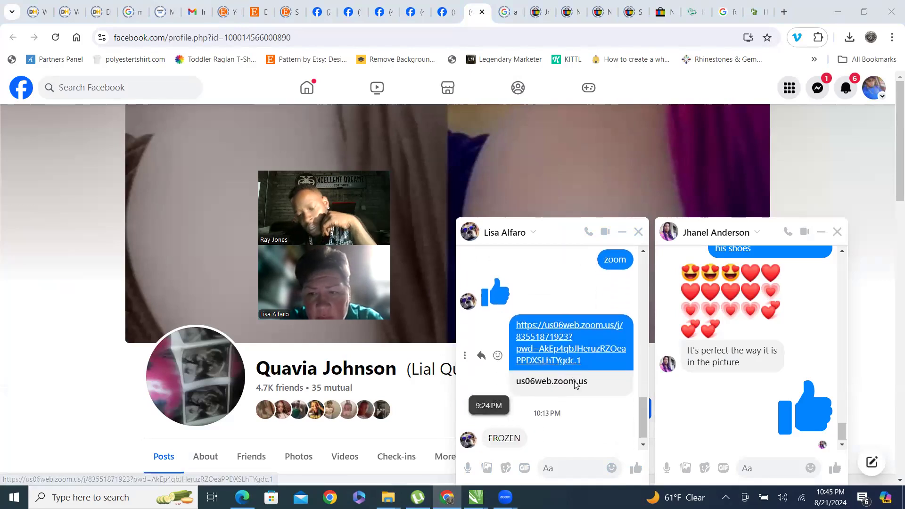
left_click(622, 234)
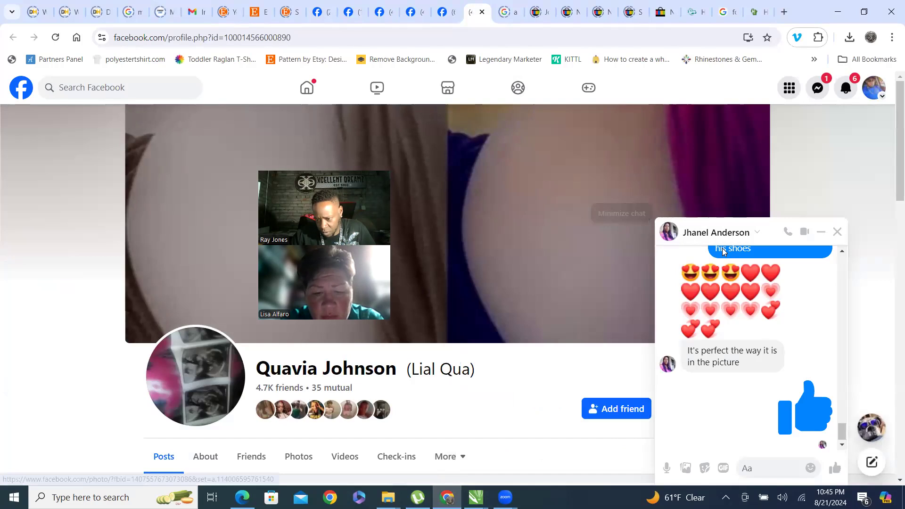
left_click(821, 234)
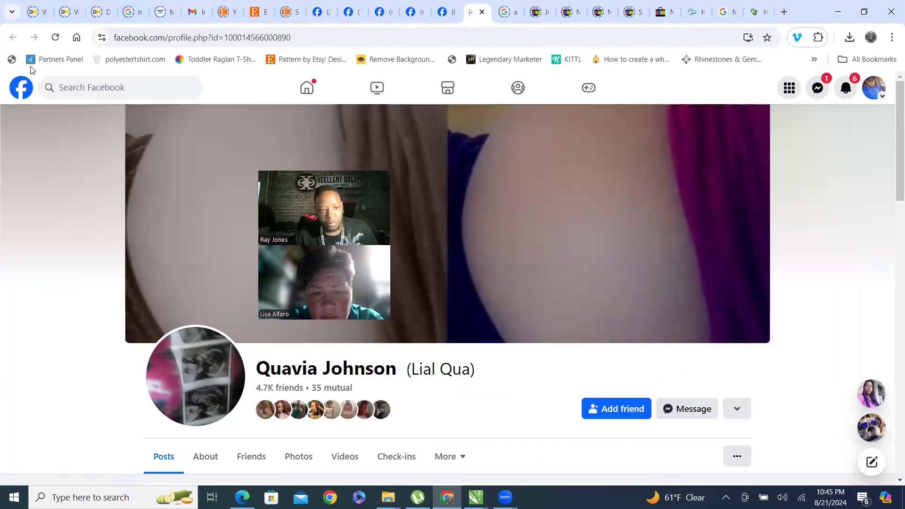
left_click(18, 92)
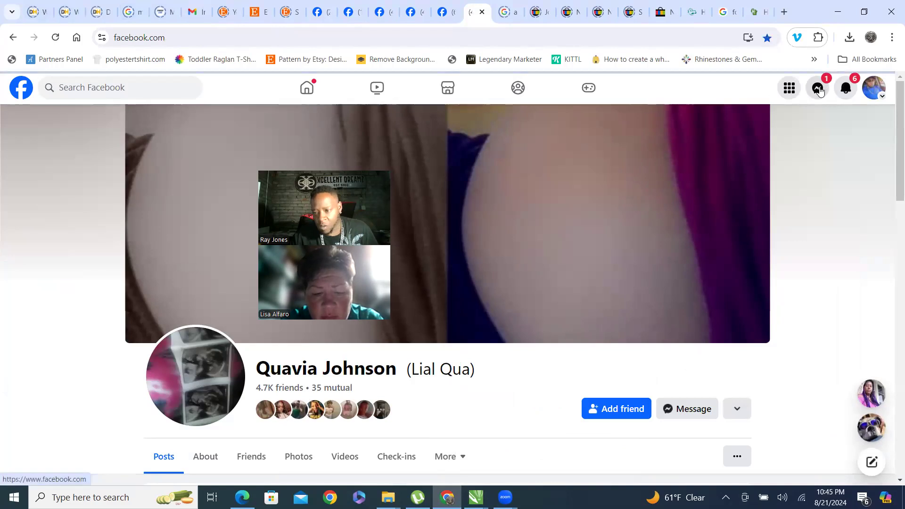
left_click(821, 91)
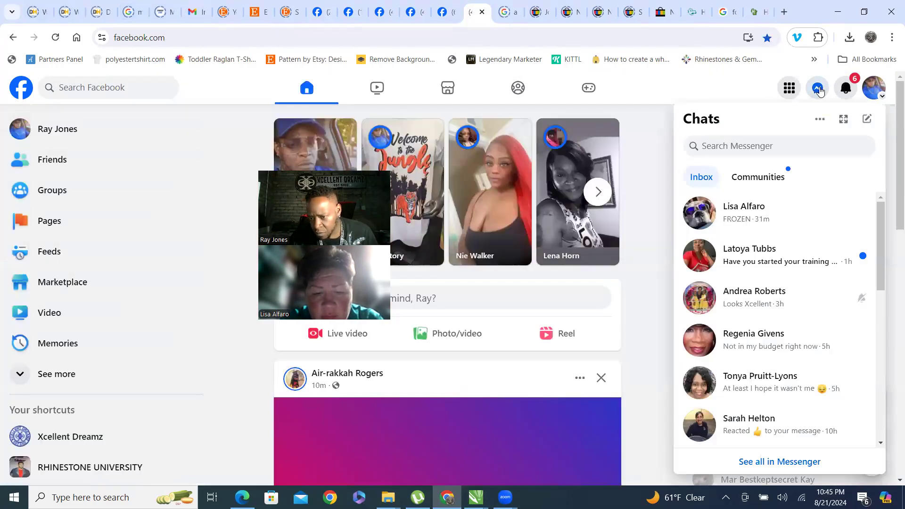
left_click(821, 91)
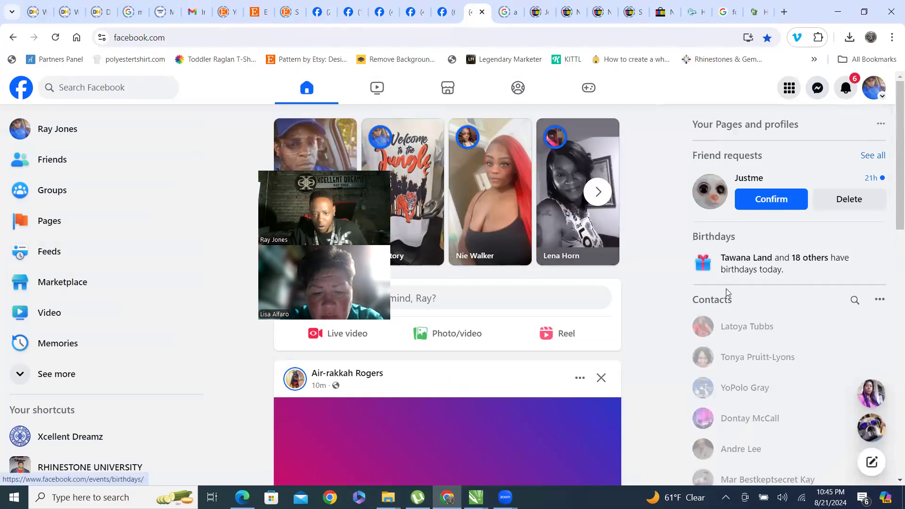
scroll(529, 289, "down", 2)
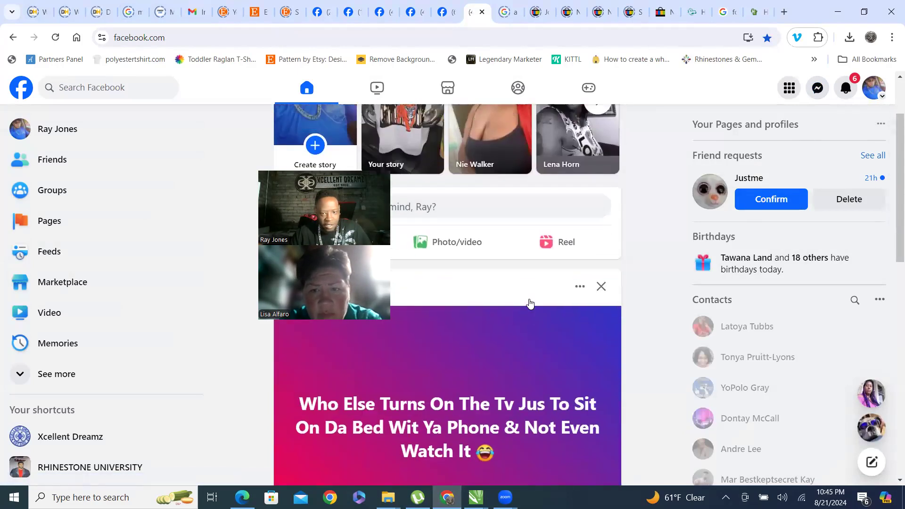
scroll(570, 285, "up", 2)
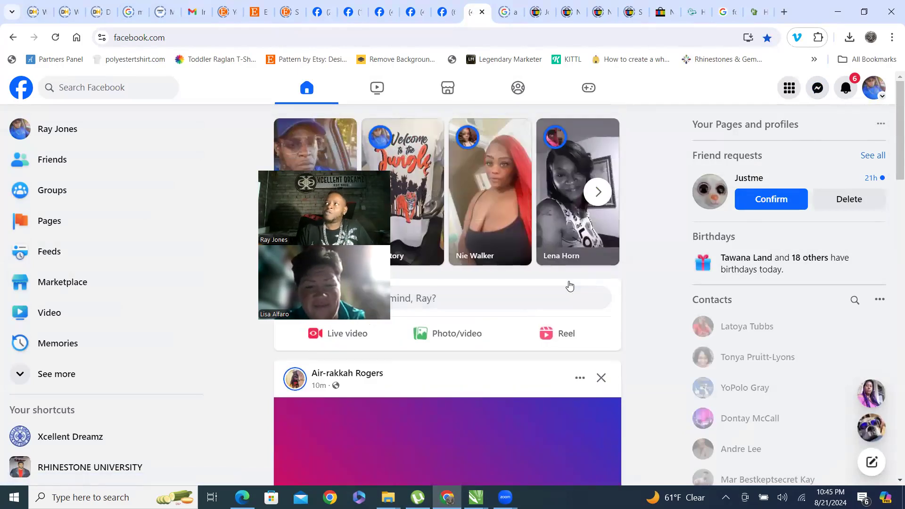